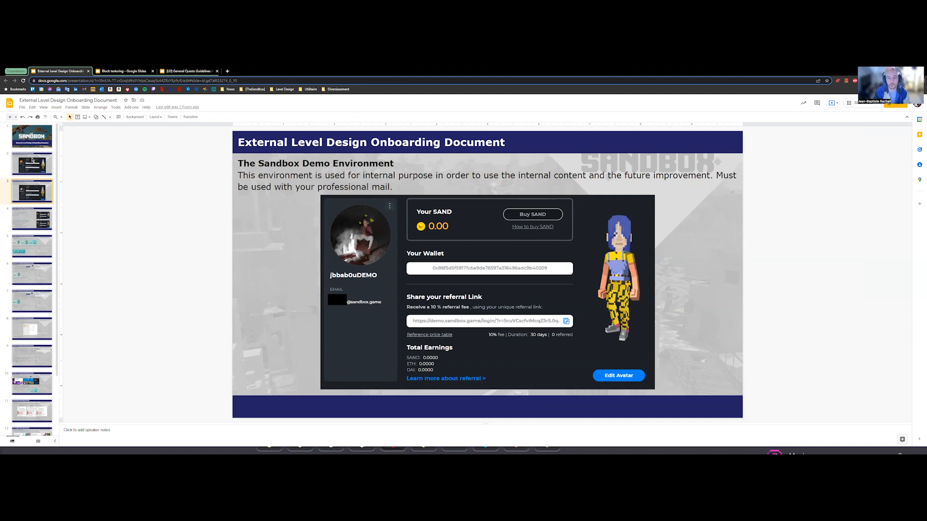
Step: Review the onboarding slides on account creation and on installing the official, demo and game client builds
key("Down")
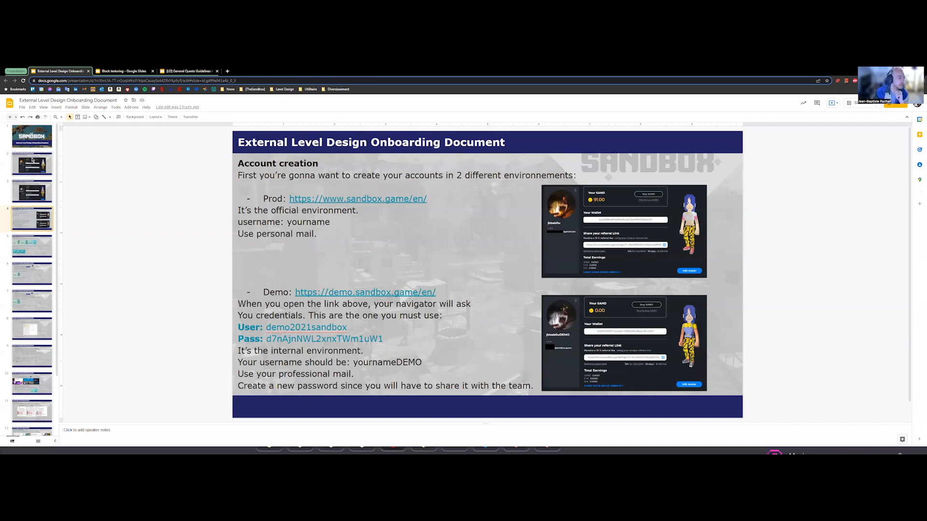
key("Down")
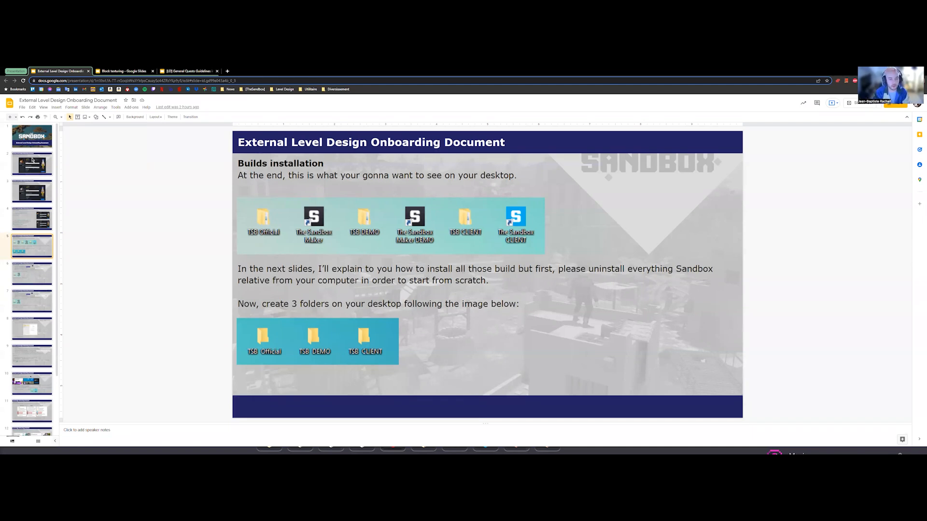
key("Down")
key("Up")
key("Down")
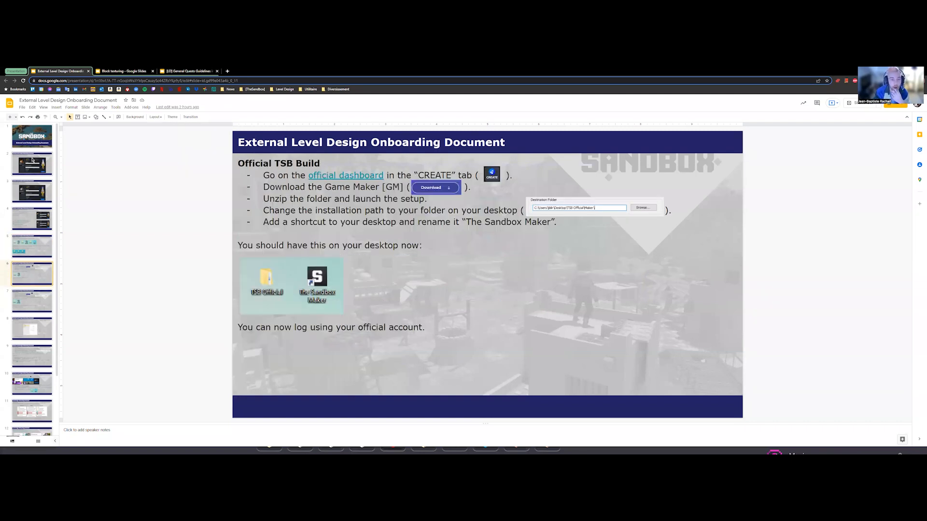
key("Down")
key("Down")
key("Down")
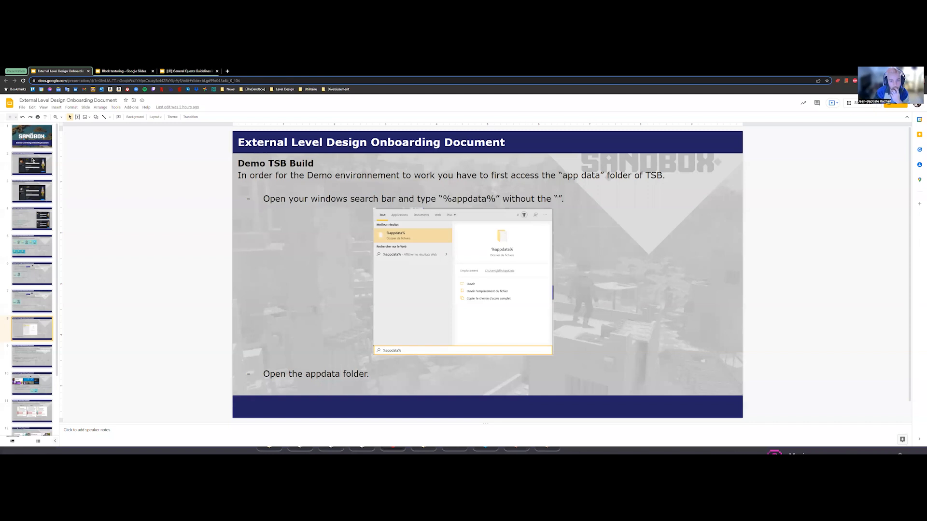
Step: Look through the remaining slides on uninstalling builds, The Sandbox lessons, visual guidelines and multiplayer information
key("Down")
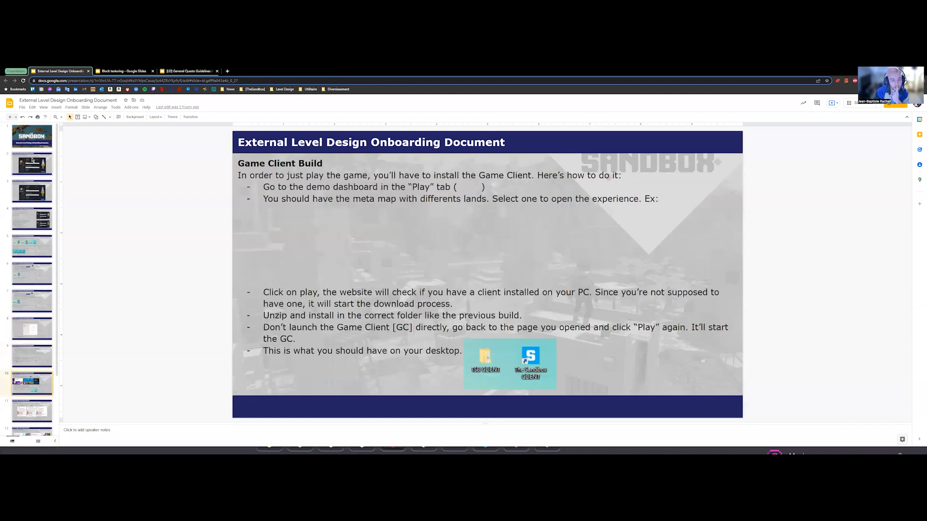
key("Down")
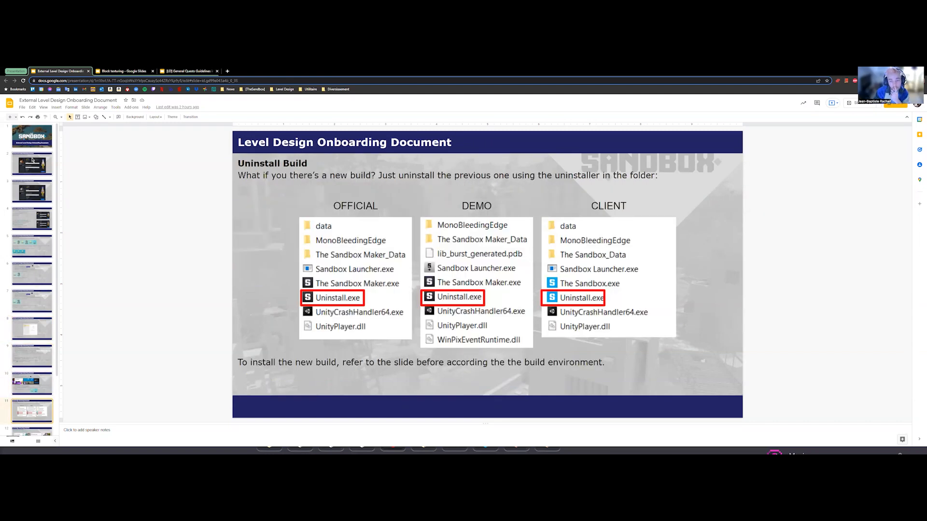
key("Down")
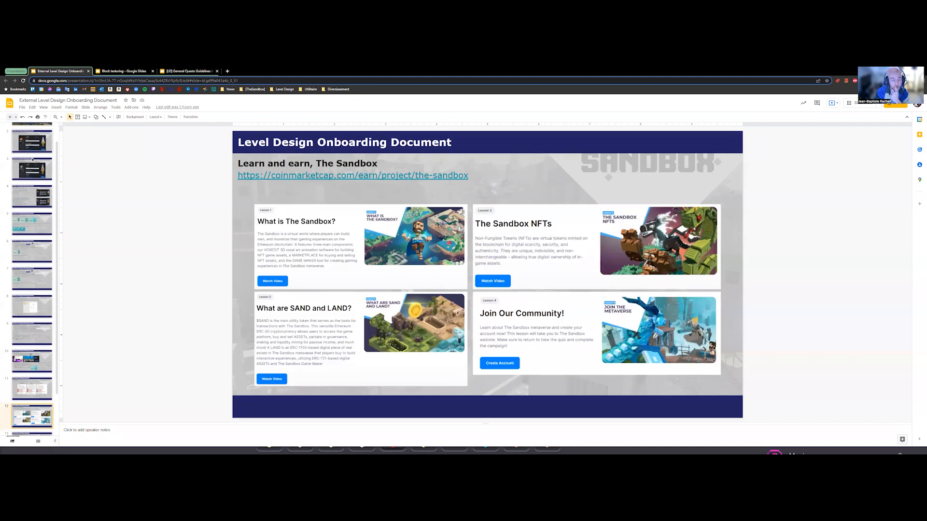
key("Down")
key("Up")
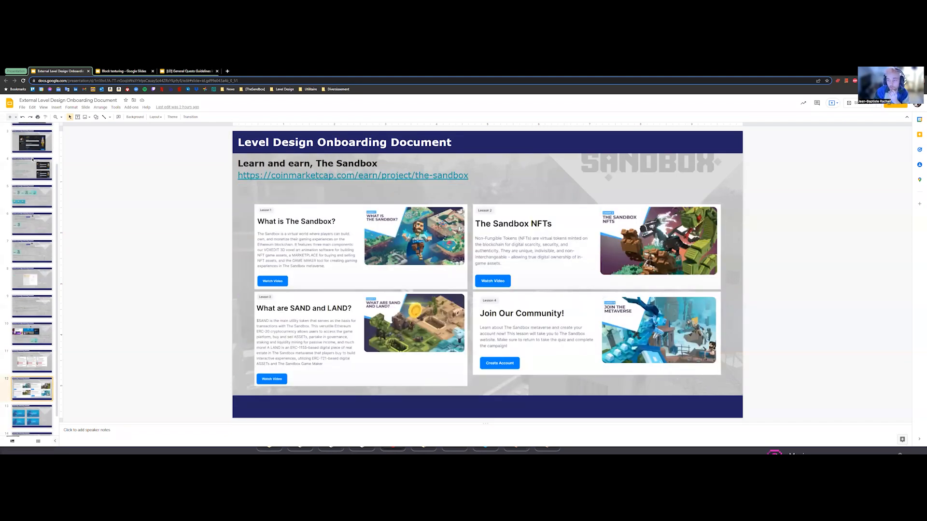
key("Down")
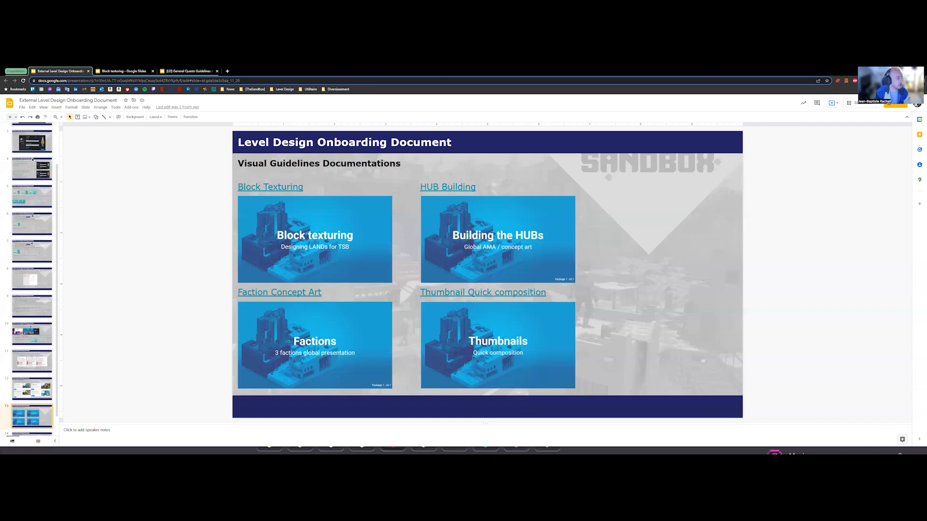
key("Down")
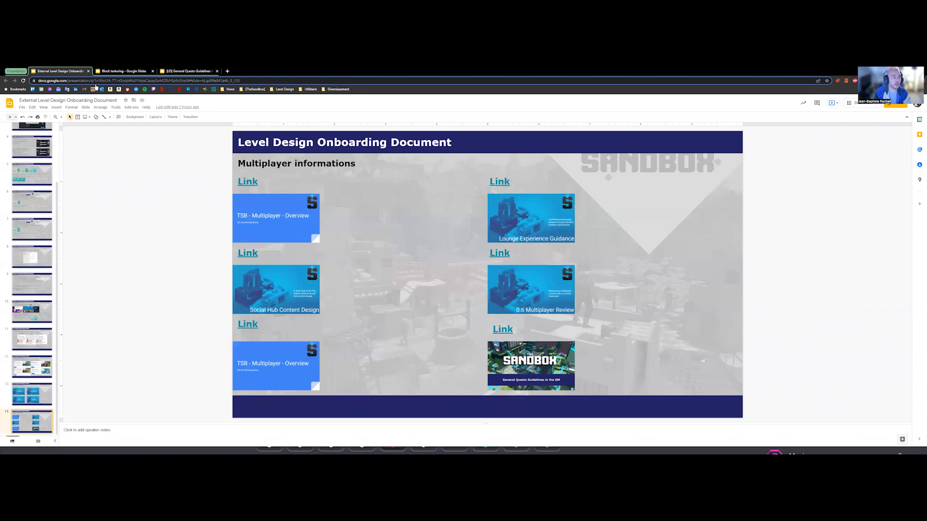
Step: Look at the General Quests Guidelines and Block texturing presentations, and return to the onboarding document
left_click(186, 69)
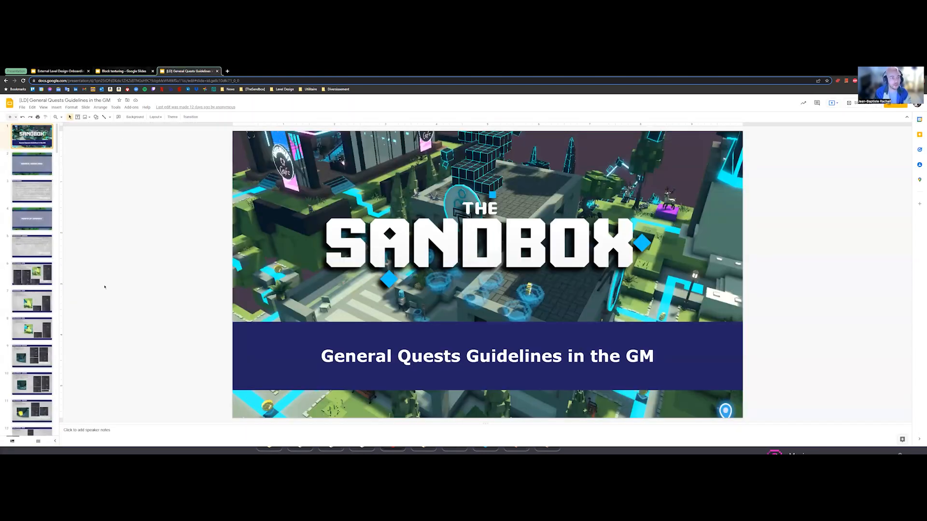
key("ctrl+shift+Tab")
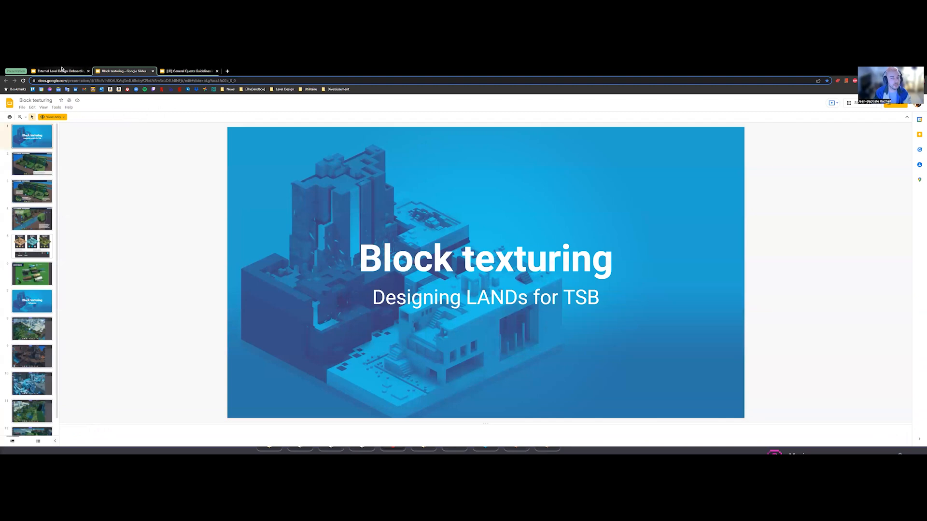
left_click(62, 71)
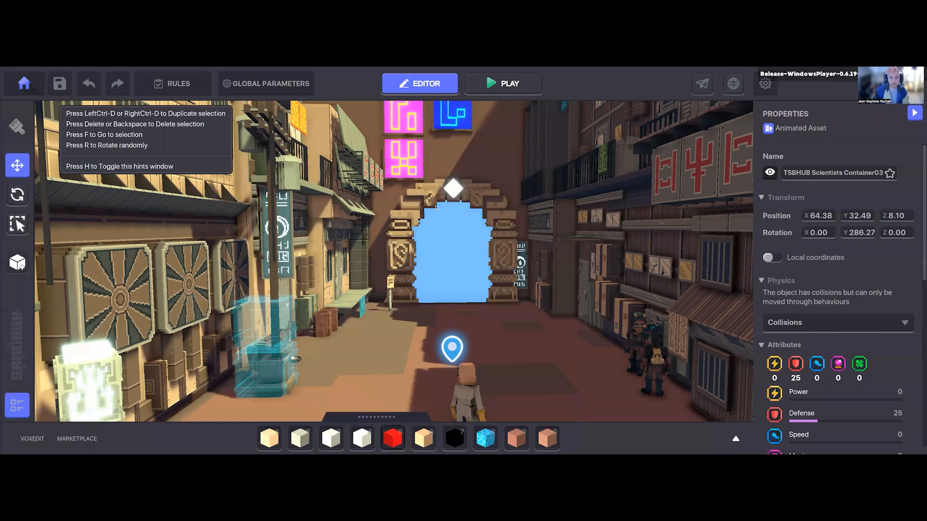
Step: In the Game Maker editor, hide the hints window and back the view away from the street's portal
key("d")
middle_click_drag(422, 257, 404, 257)
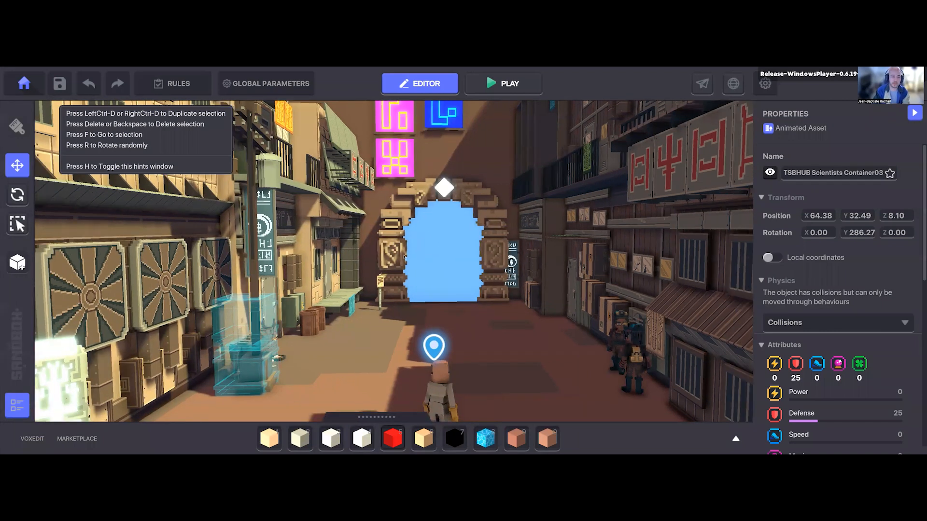
key("h")
key("s")
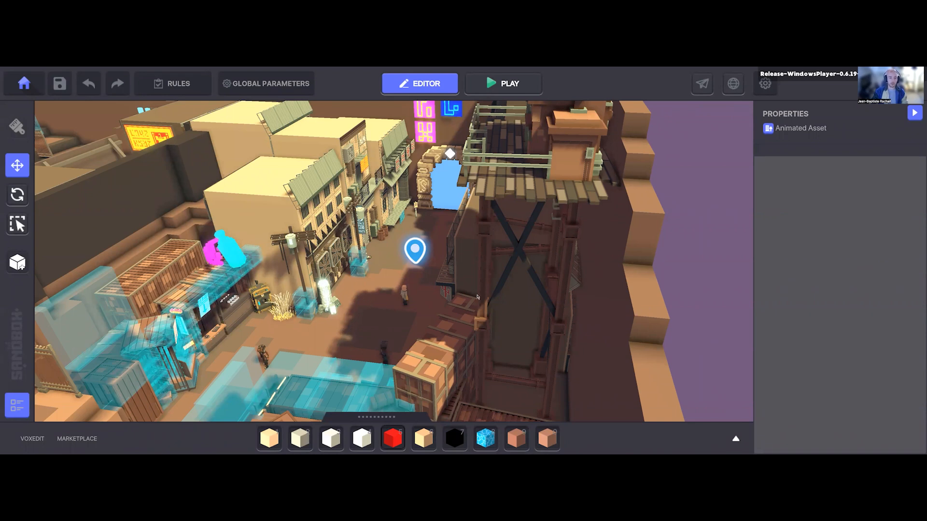
Step: Examine the layout of the town street, its buildings, portal and spawn point from above
right_click_drag(477, 297, 582, 382)
scroll(425, 249, "down", 3)
right_click_drag(425, 250, 441, 296)
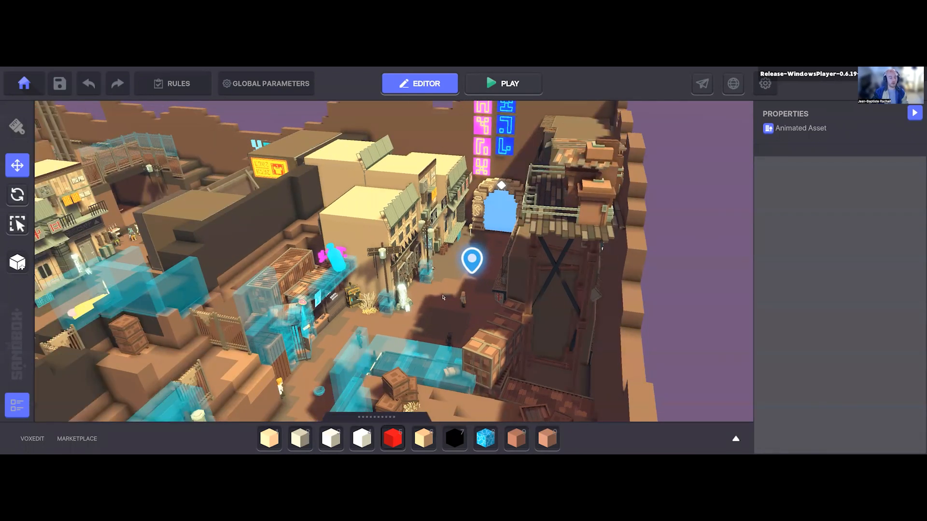
scroll(440, 296, "down", 1)
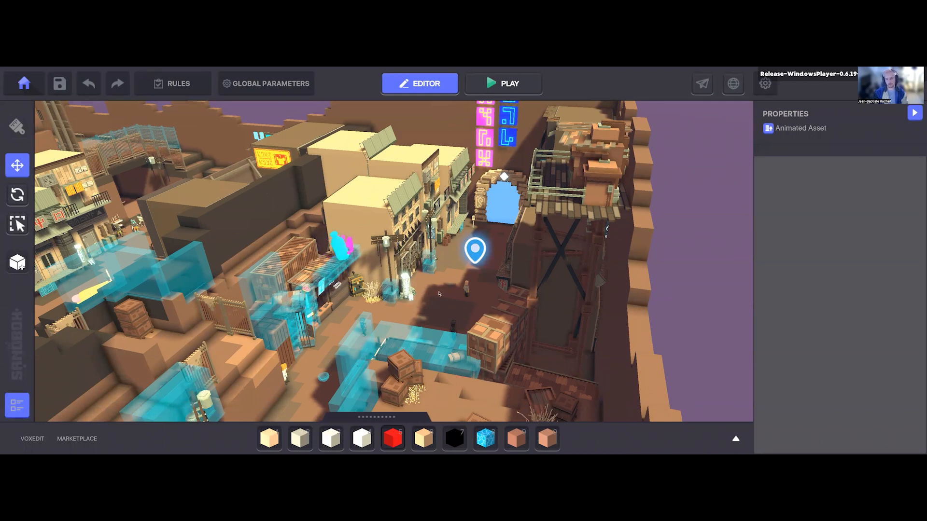
right_click_drag(440, 294, 428, 340)
scroll(428, 340, "up", 2)
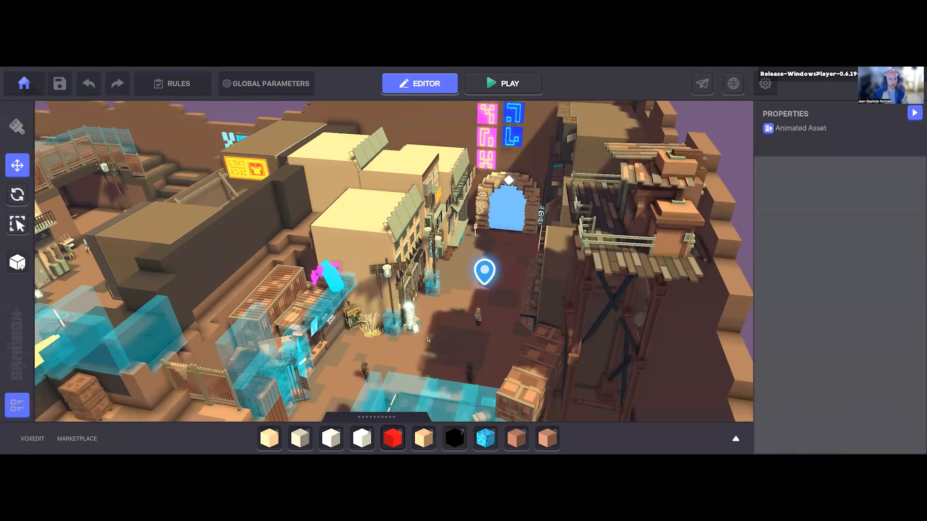
scroll(428, 340, "up", 3)
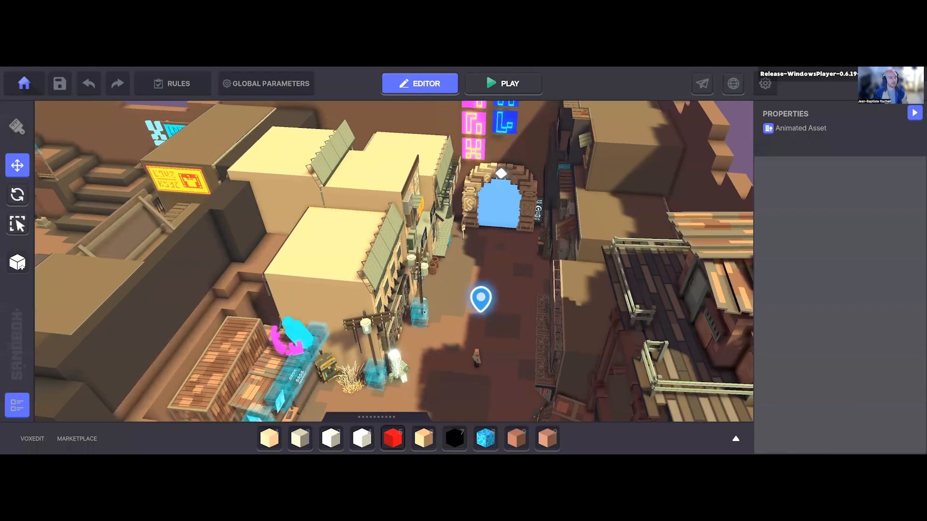
middle_click_drag(428, 339, 423, 313)
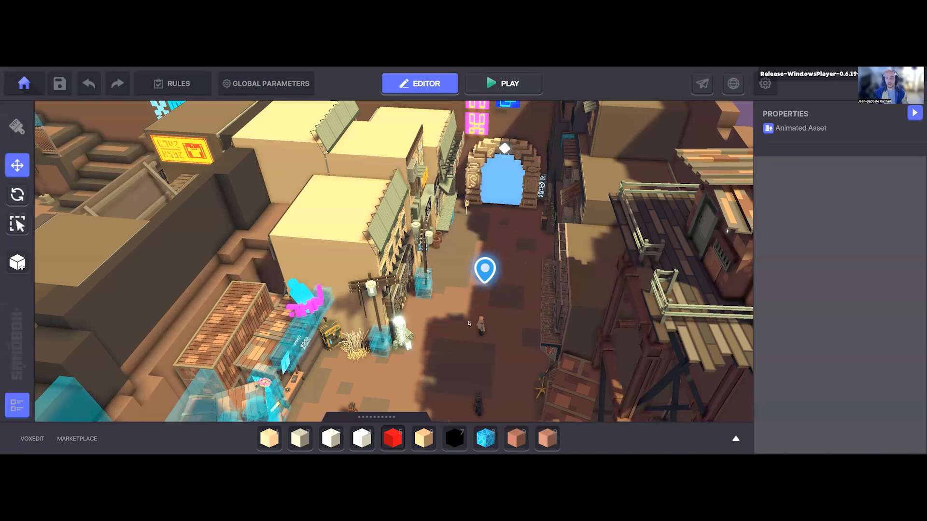
middle_click_drag(469, 323, 493, 267)
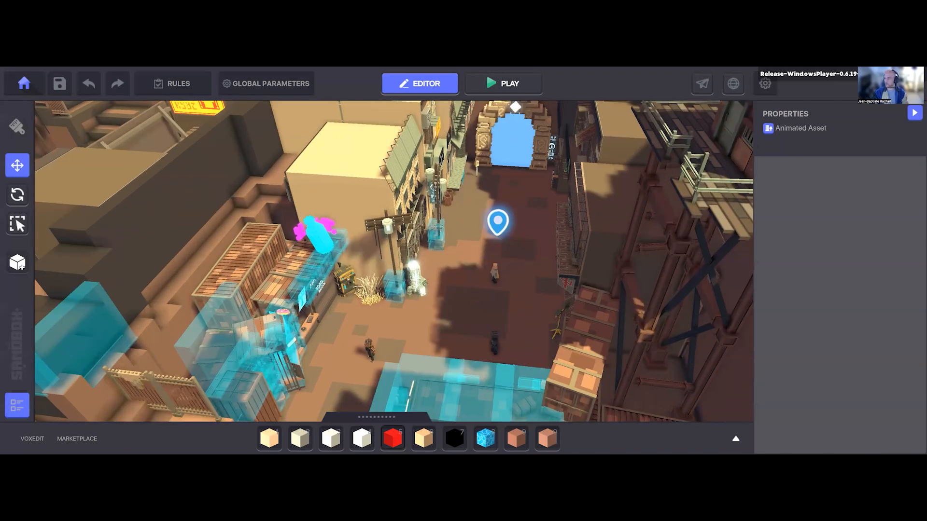
Step: Start the experience in play mode and move the avatar through the street near Dr Jykal
left_click(503, 84)
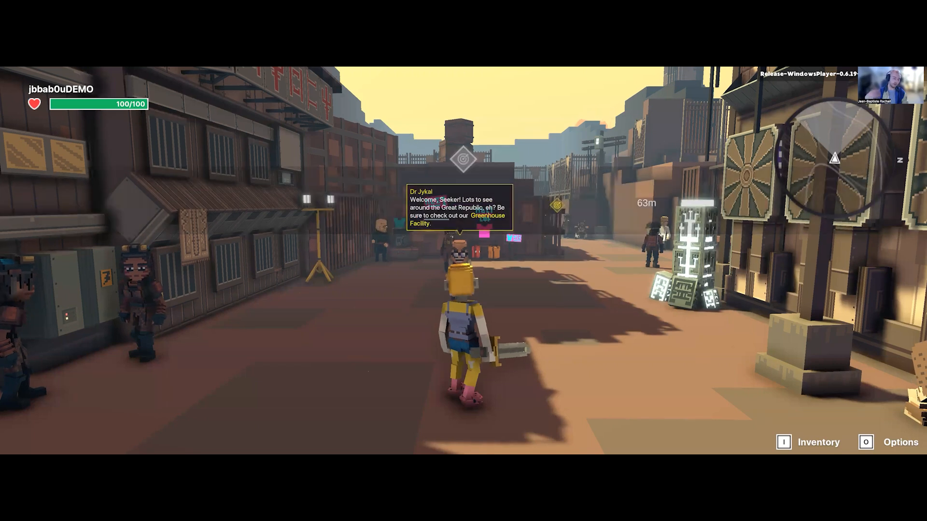
key("a")
key("d")
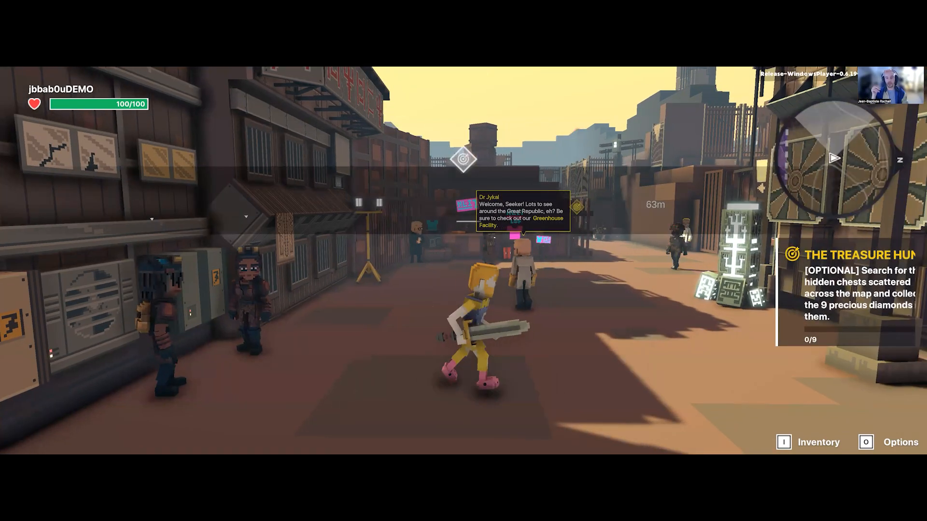
key("d")
key("w")
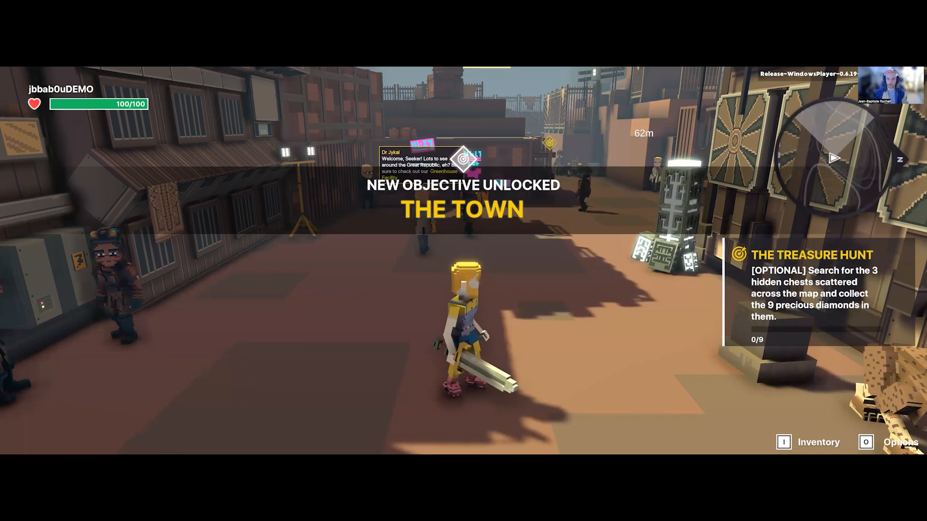
key("w")
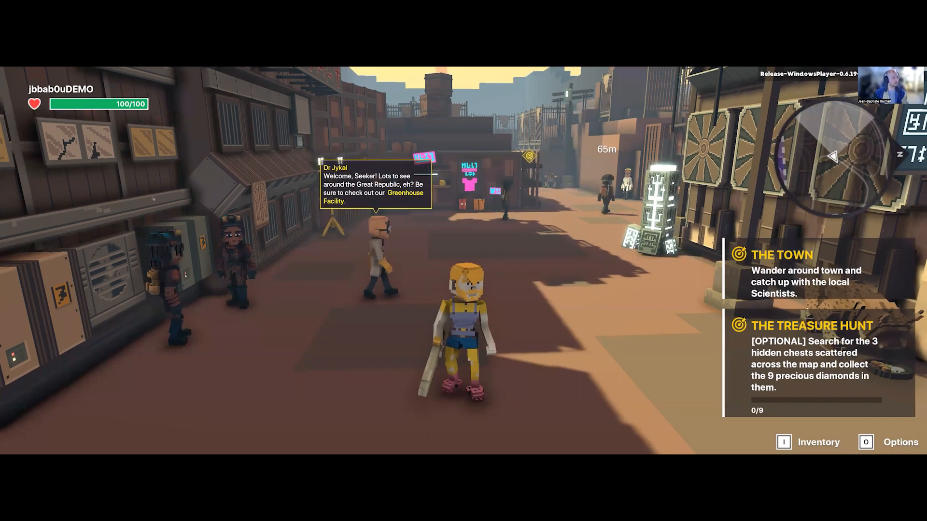
Step: Walk the avatar back and forth around Dr Jykal to view the street in play mode
key("s")
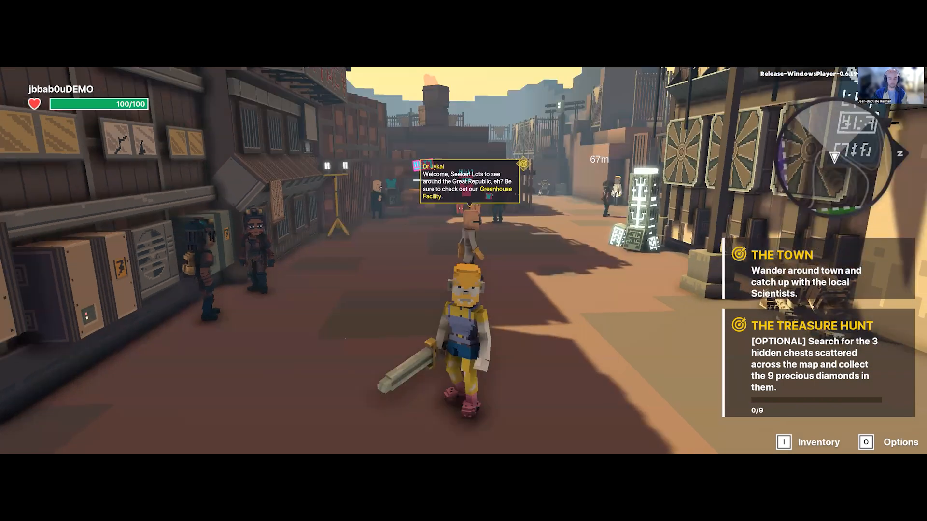
key("w")
key("d")
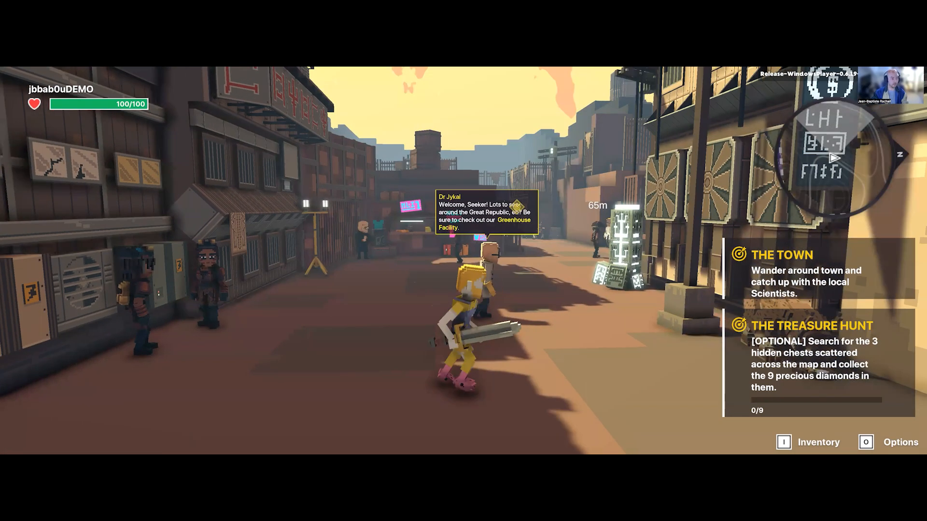
key("a")
key("w")
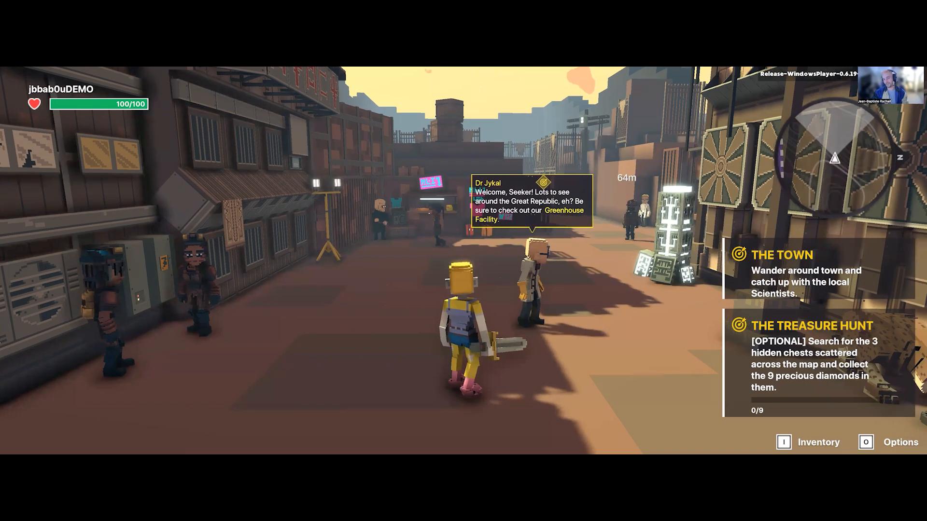
key("a")
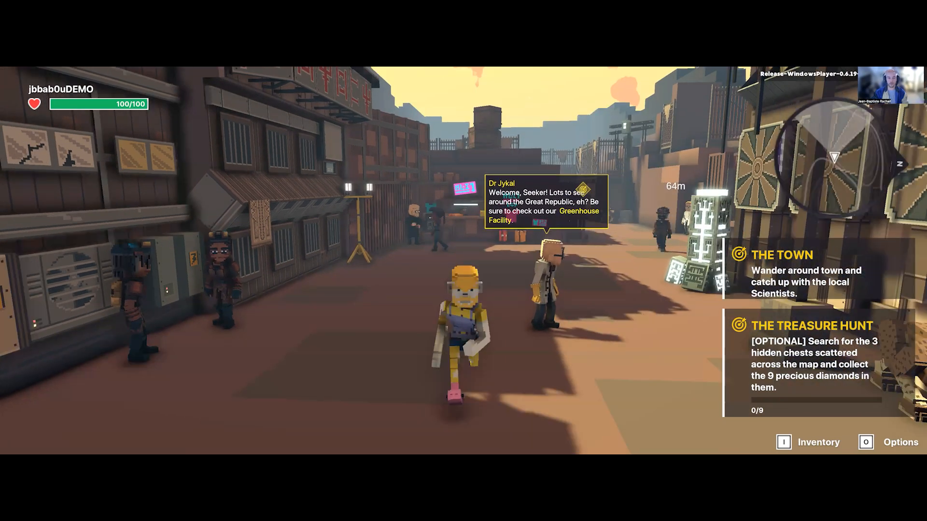
key("w")
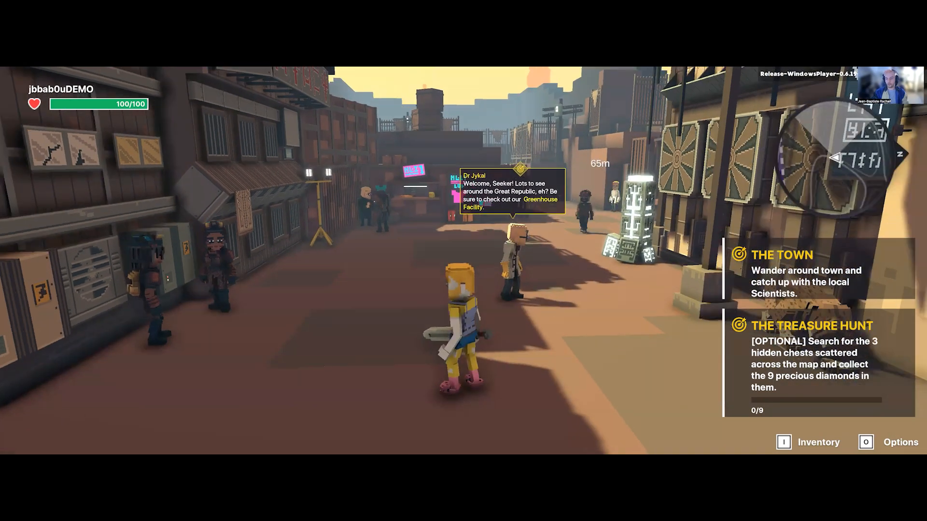
key("d")
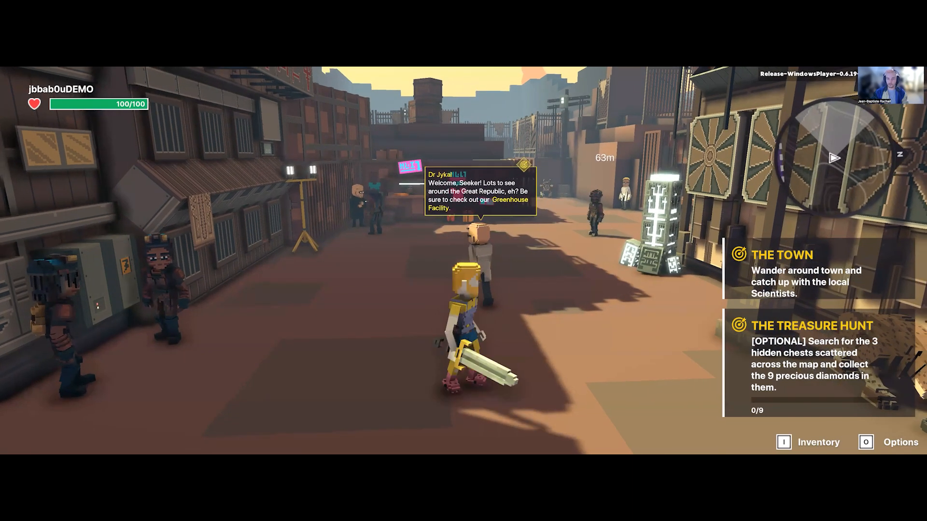
Step: Walk the avatar past Dr Jykal toward the glowing pillar and look around the shops and portal
key("w")
key("a")
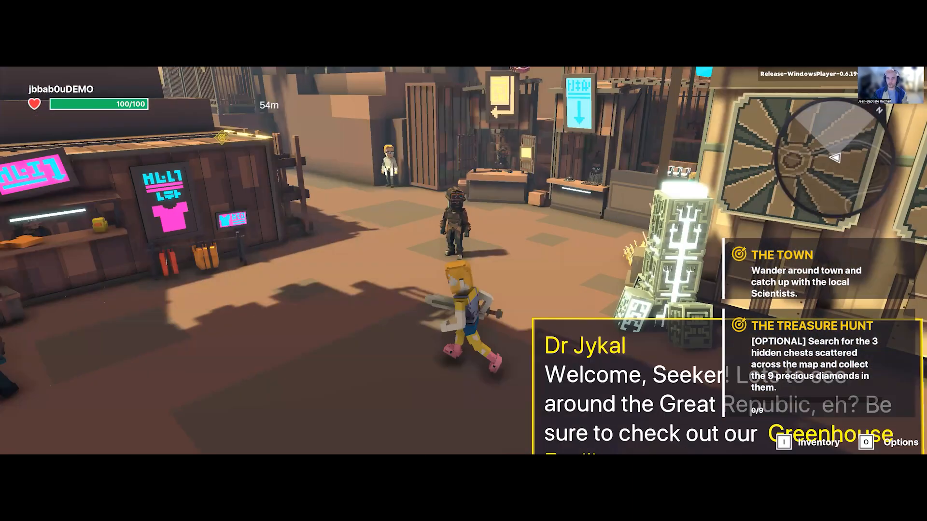
key("w")
key("a")
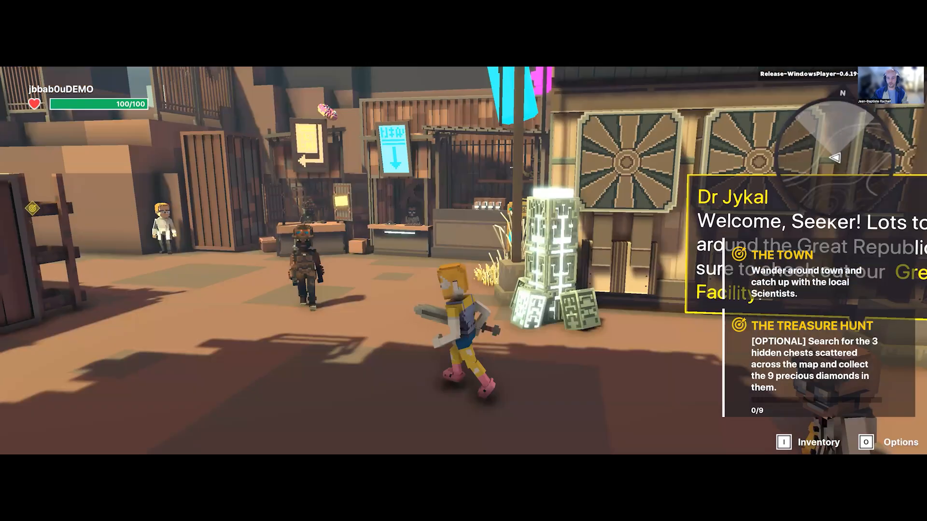
key("w")
key("d")
key("w")
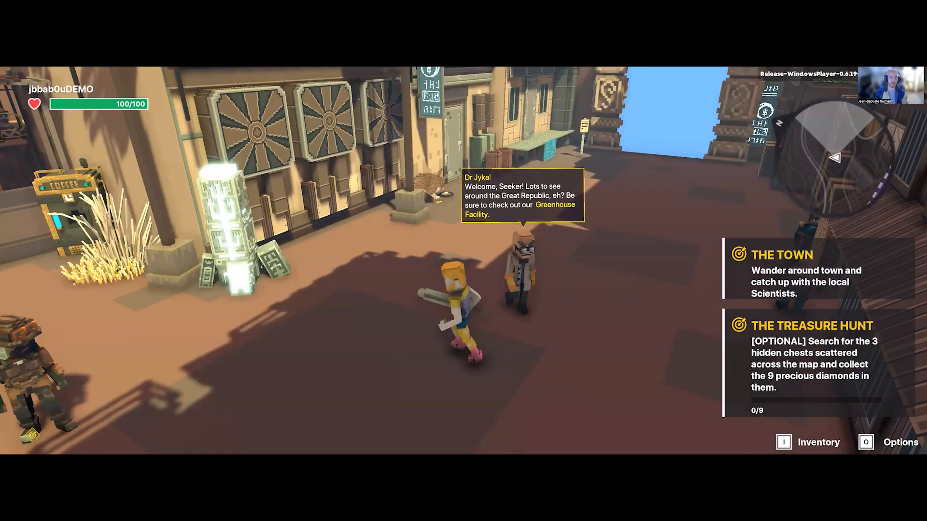
key("s")
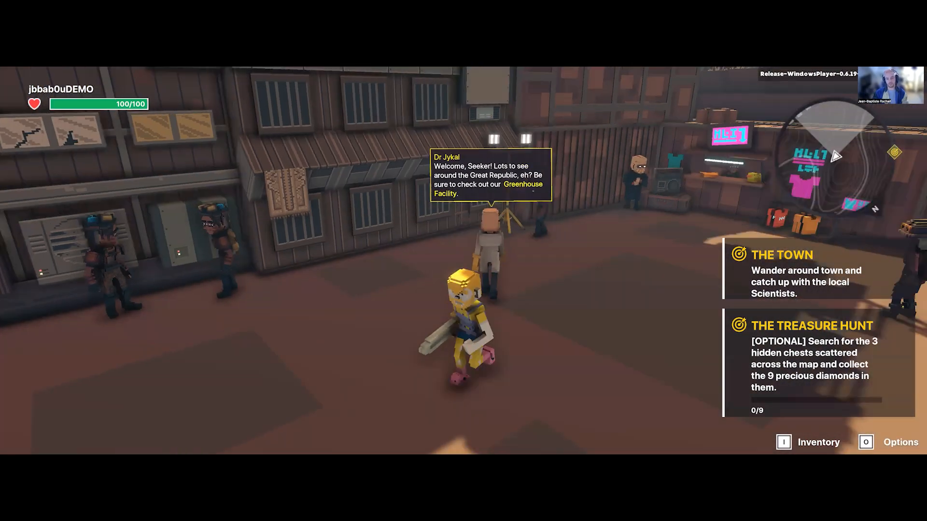
Step: Walk the avatar past Dr Jykal and out of the street toward the stacked containers beside the four-legged creature
key("w")
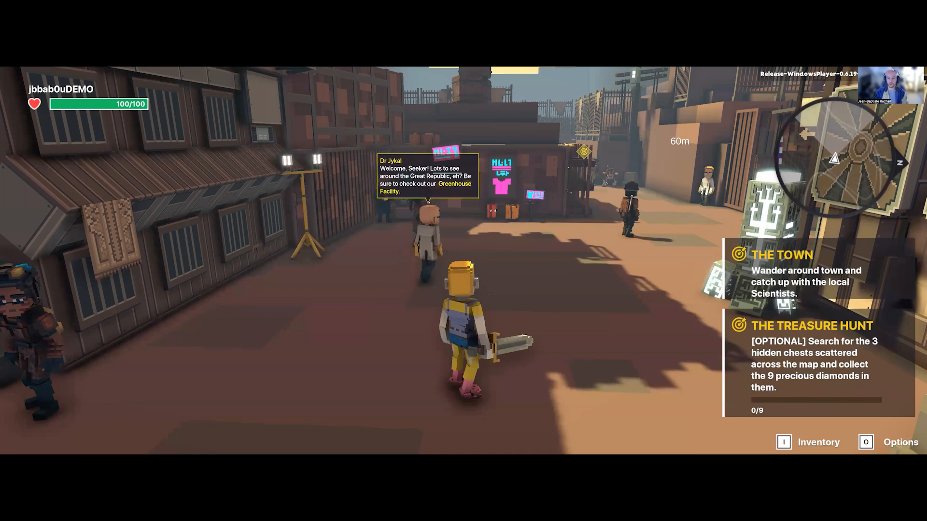
key("w")
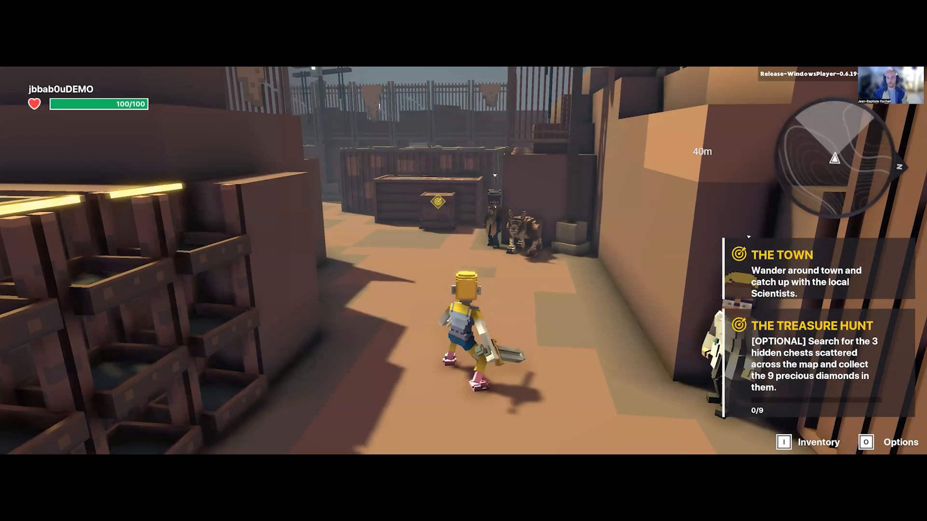
key("s")
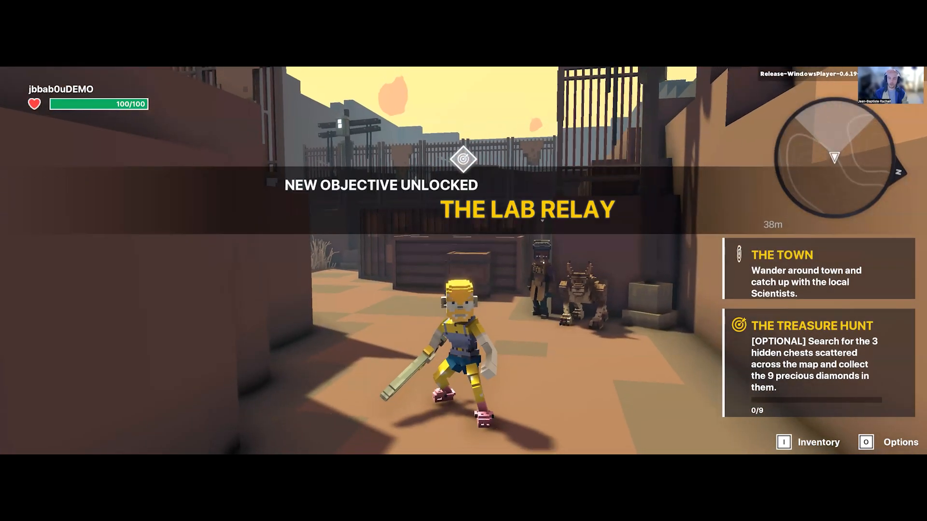
key("w")
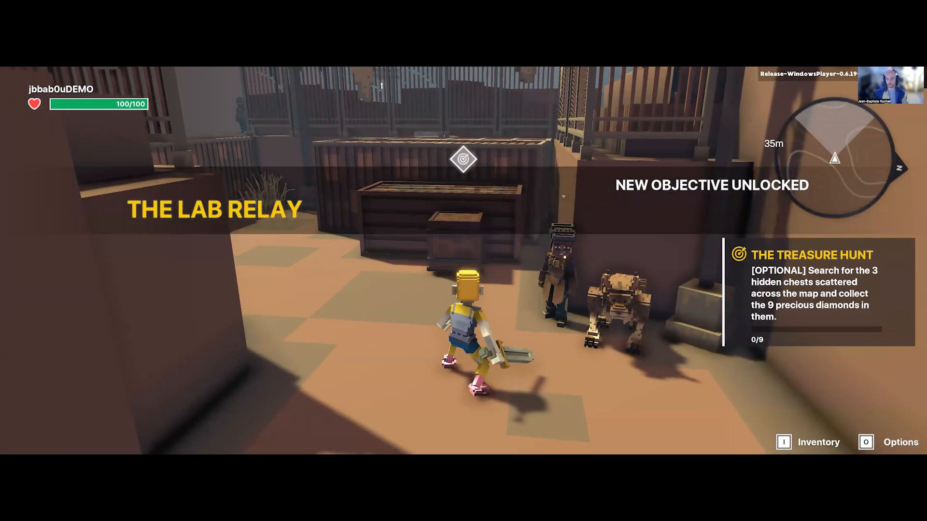
Step: Jump the avatar over the stacked containers and through the fence gap, and attack the Defector bot with the sword
key("space")
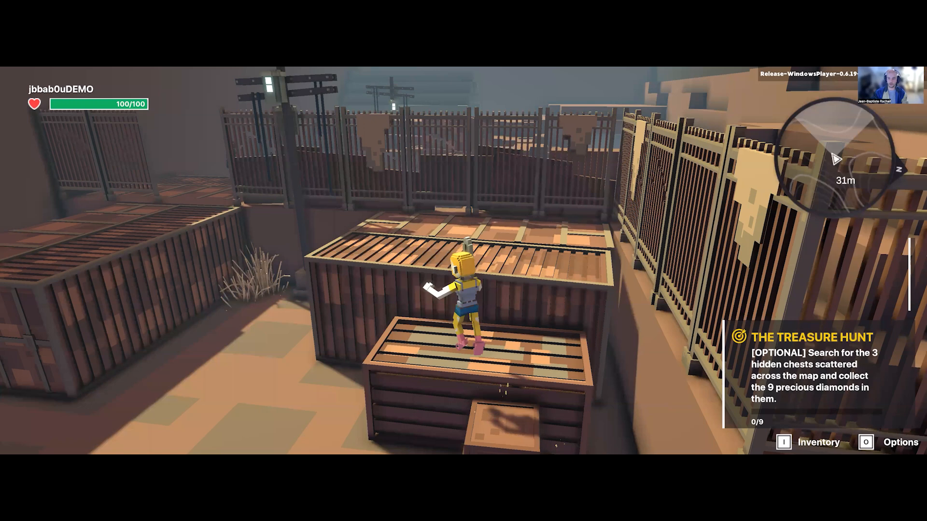
key("w")
key("space")
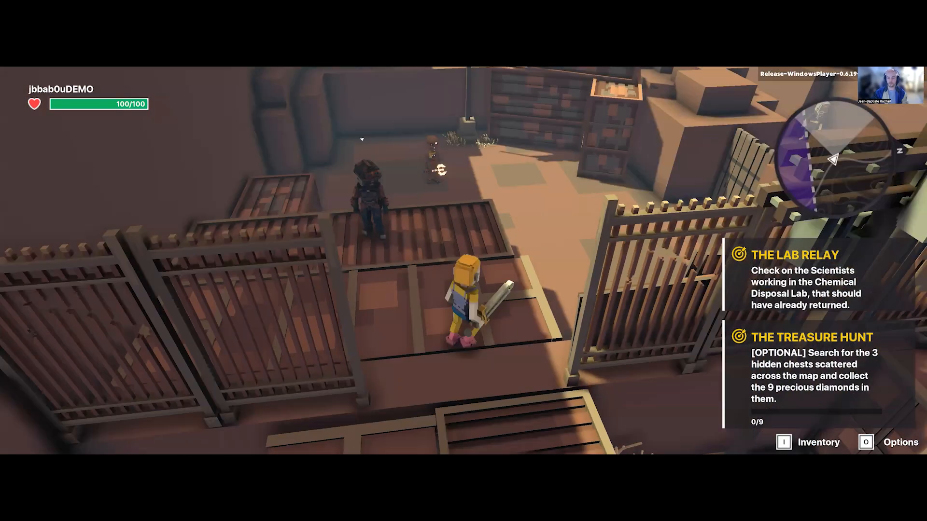
key("w")
left_click(463, 260)
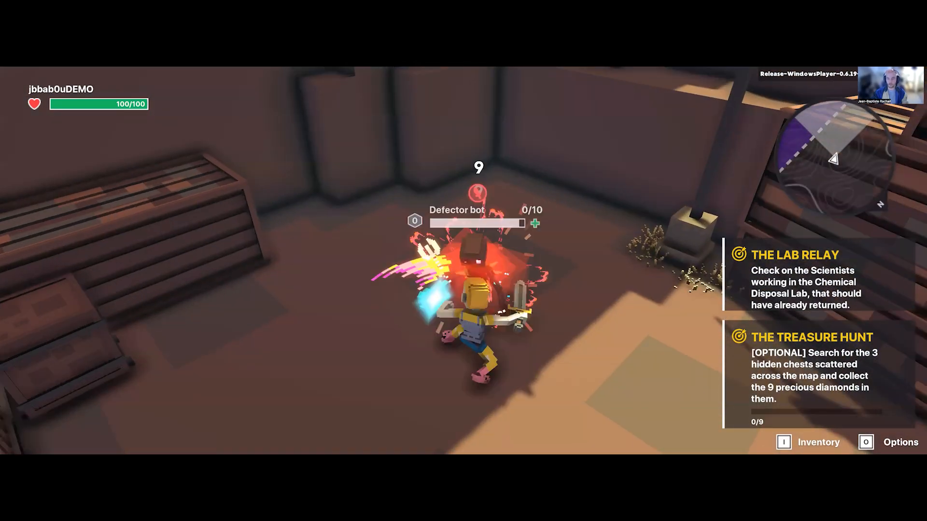
left_click(463, 261)
Step: Lead the avatar past the wooden crates and through the rocky passage to the hidden chest
key("w")
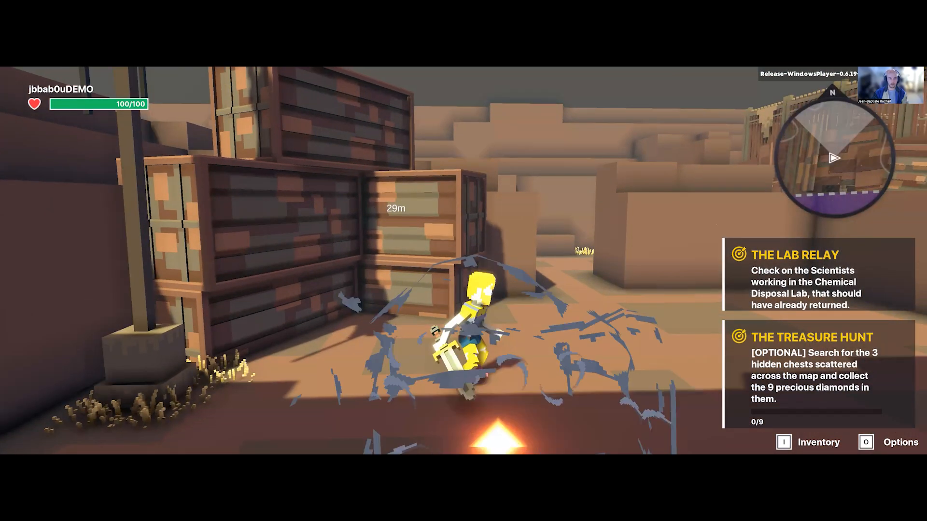
key("w")
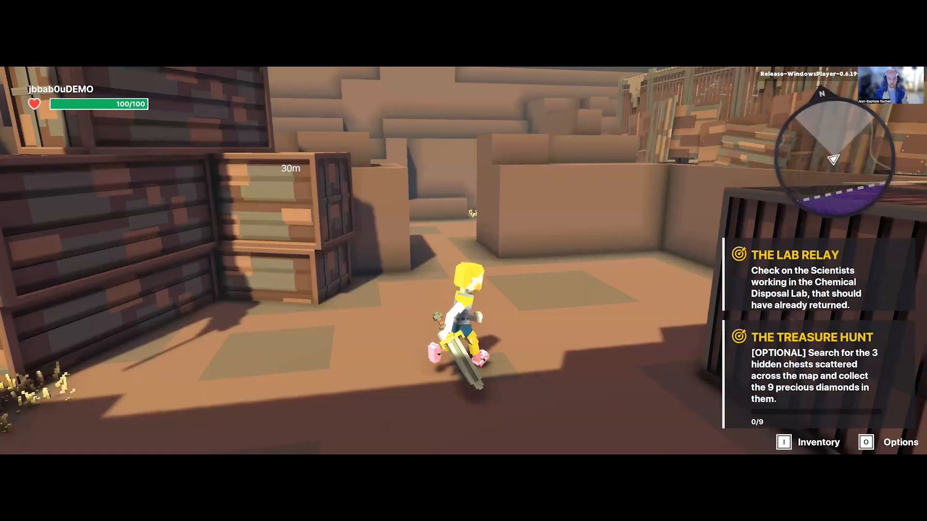
key("w")
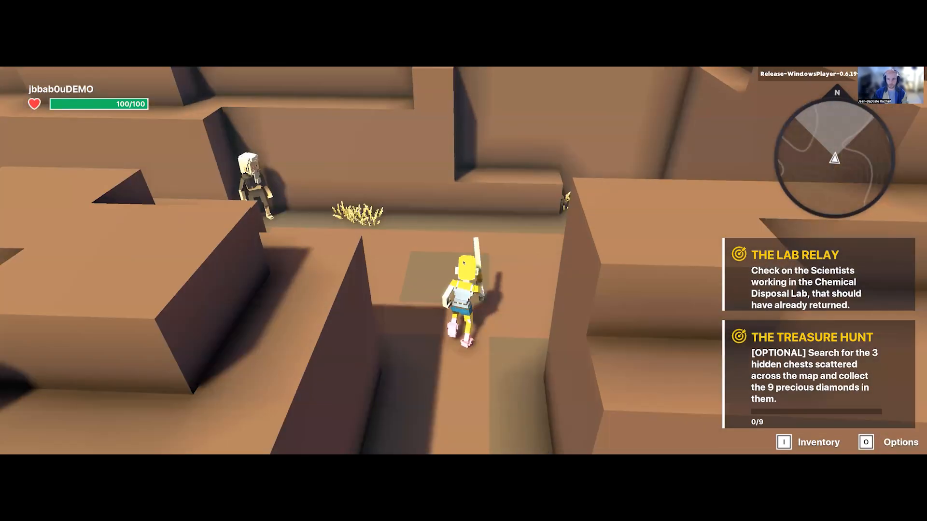
key("w")
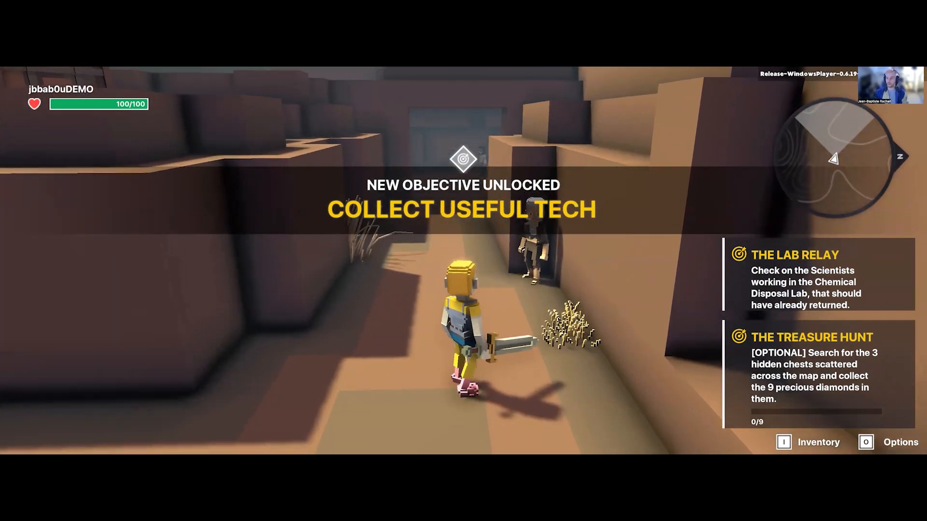
key("w")
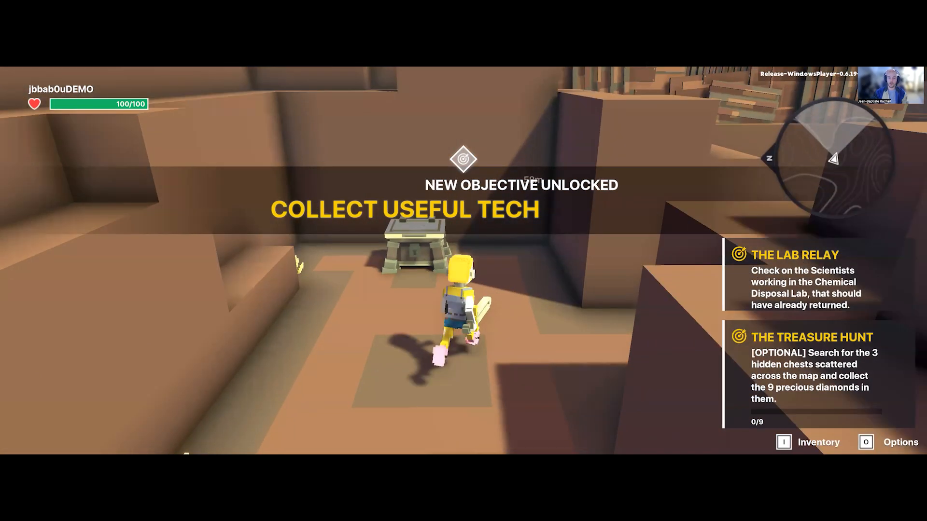
Step: Collect the three blue diamonds around the opened chest
key("s")
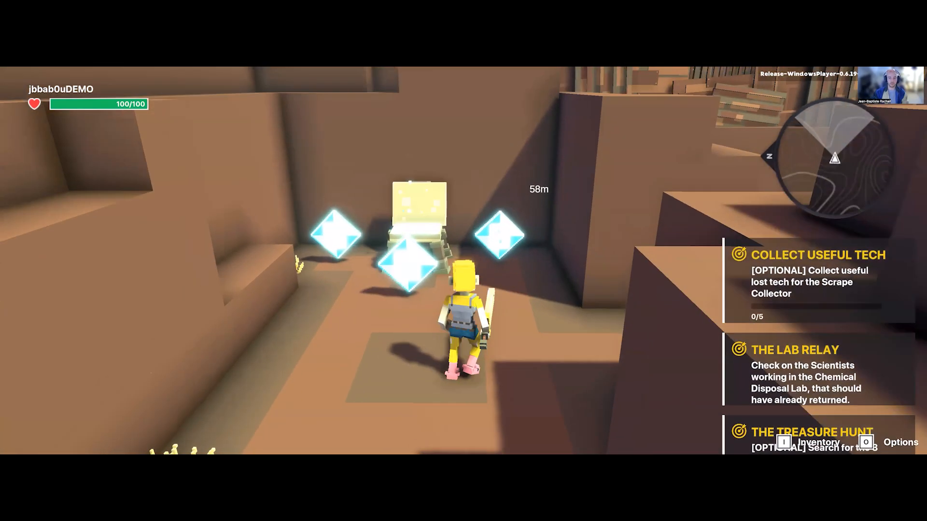
key("s")
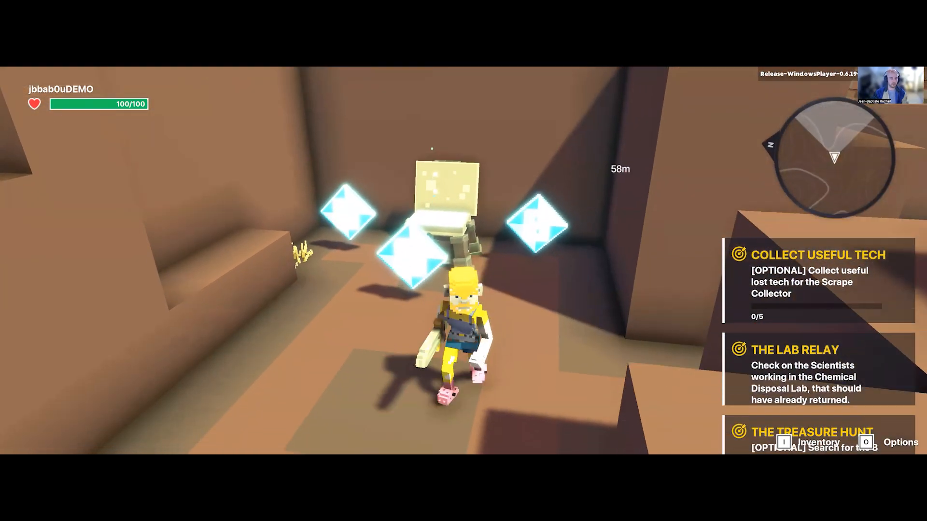
key("a")
key("w")
key("a")
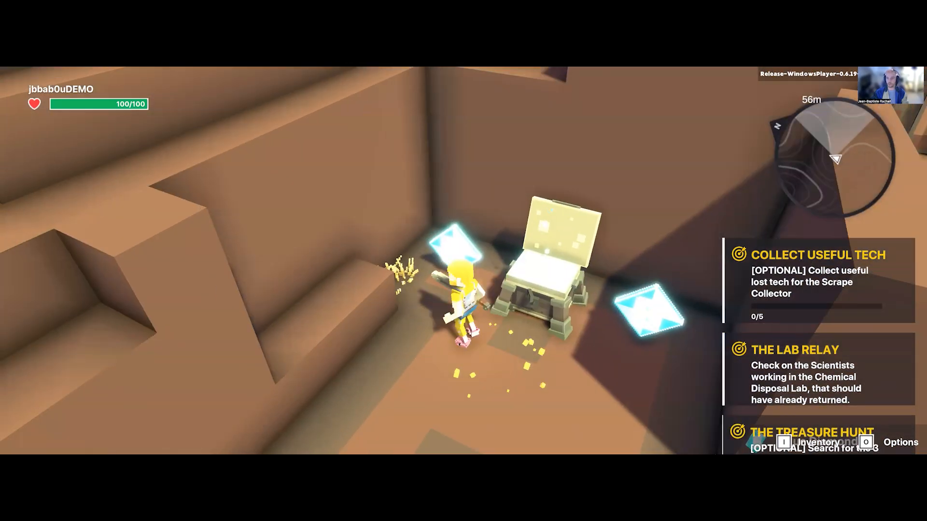
key("d")
key("w")
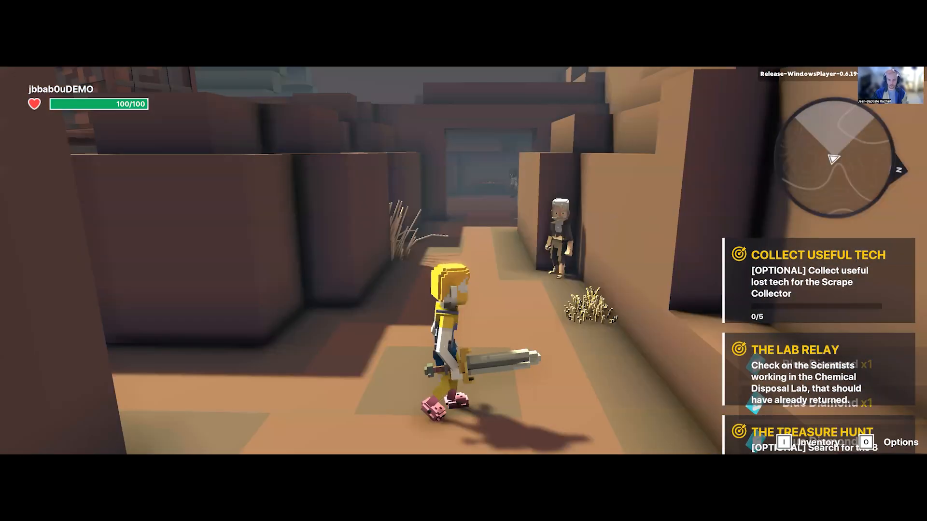
Step: Walk the avatar through the passage into the dark room and interact with the red-haired character beside the door
key("w")
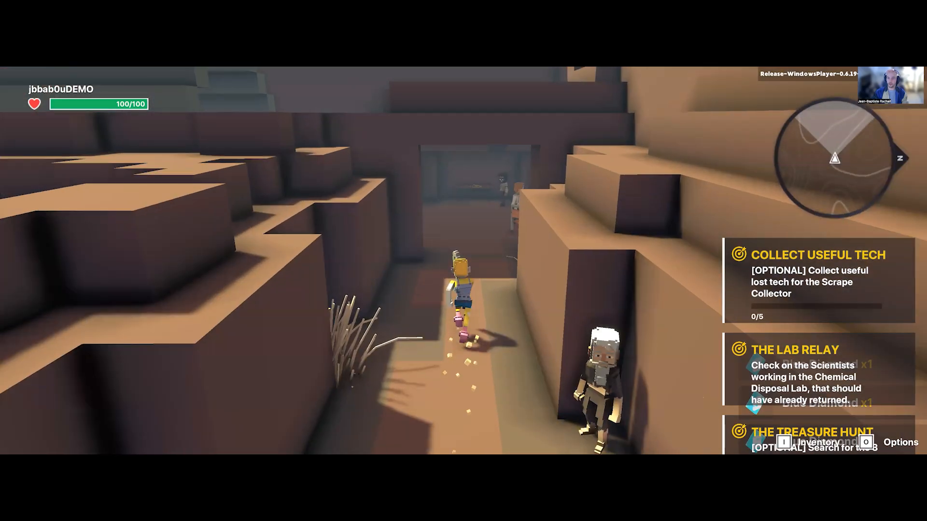
key("w")
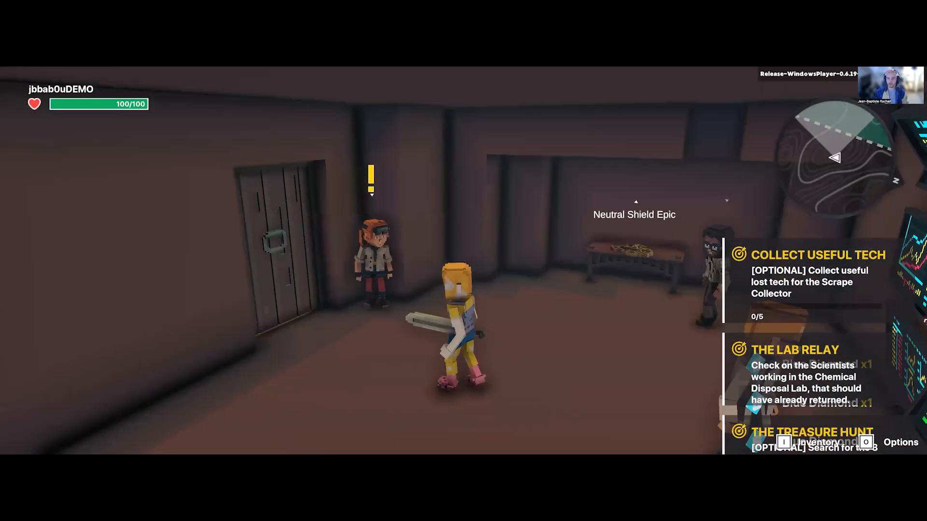
key("w")
key("s")
key("d")
key("a")
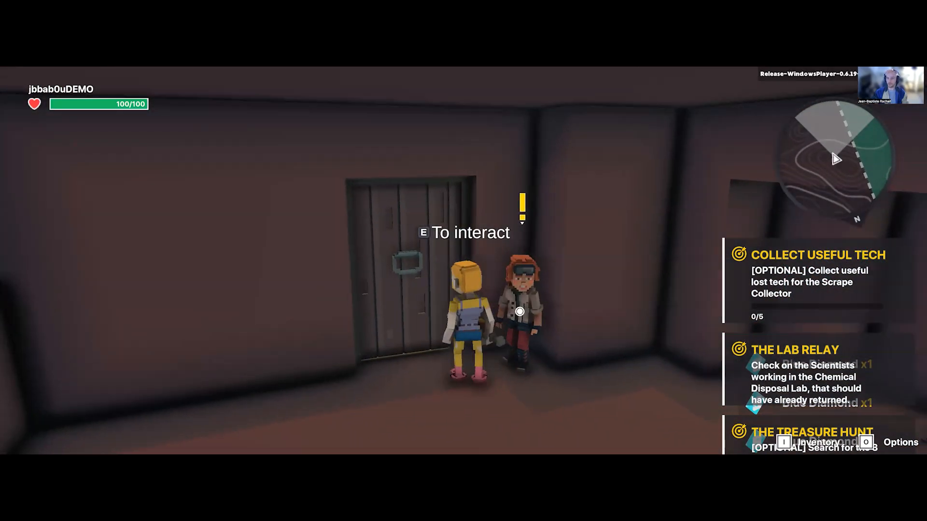
key("e")
key("e")
key("a")
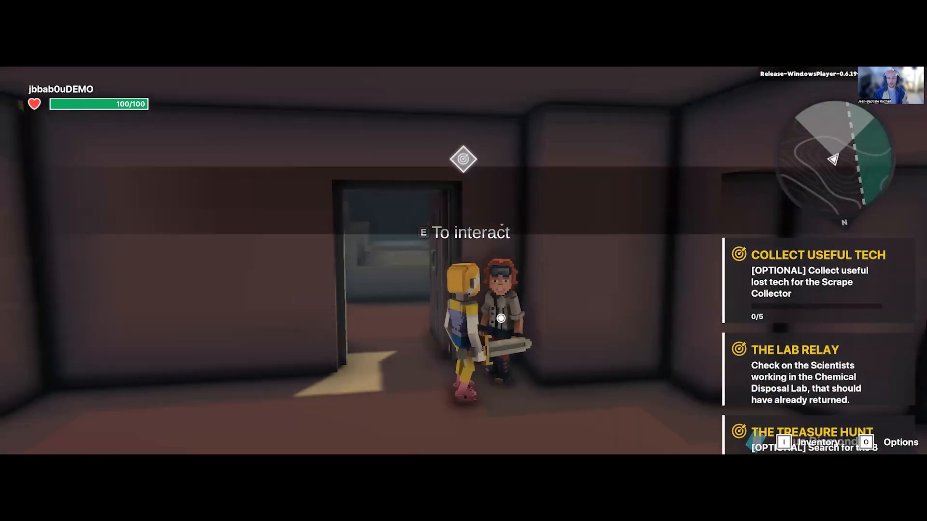
Step: Take the avatar through the opened door and down the grey corridor toward the platforms over the green pool
key("w")
key("w")
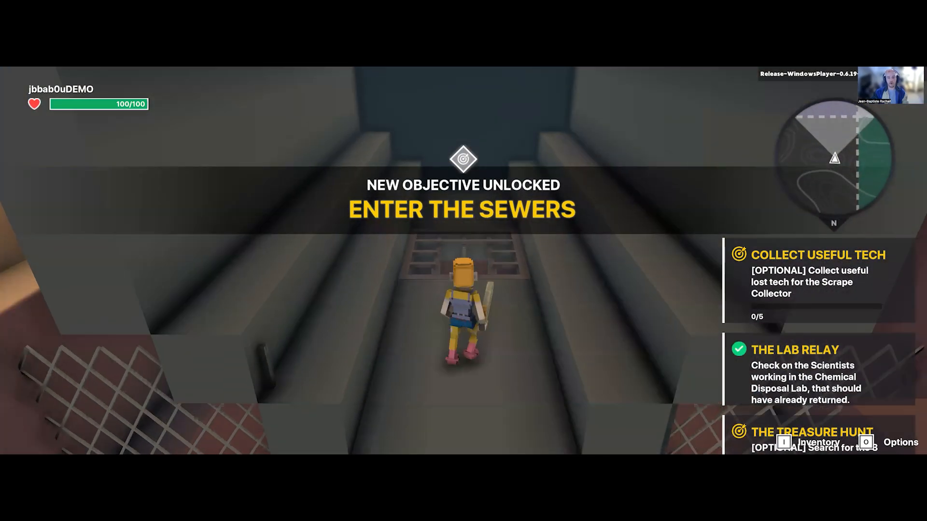
key("w")
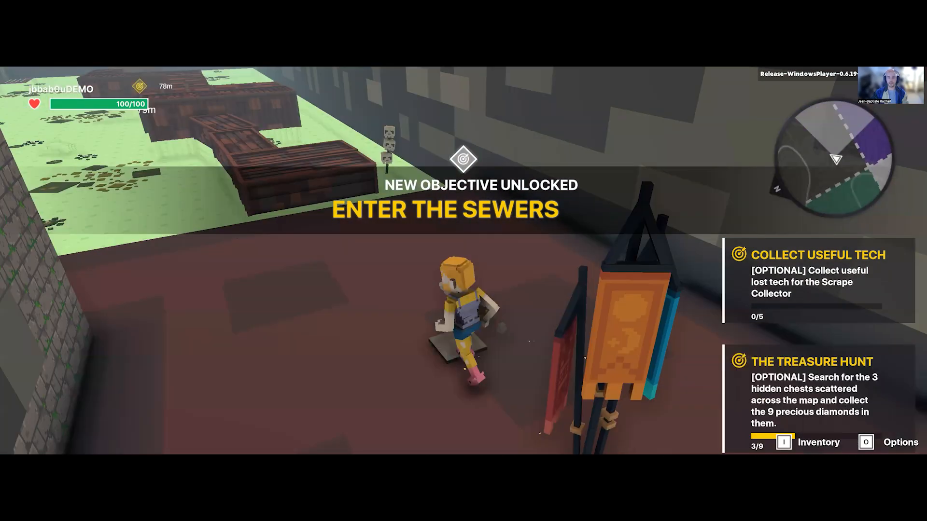
key("w")
key("space")
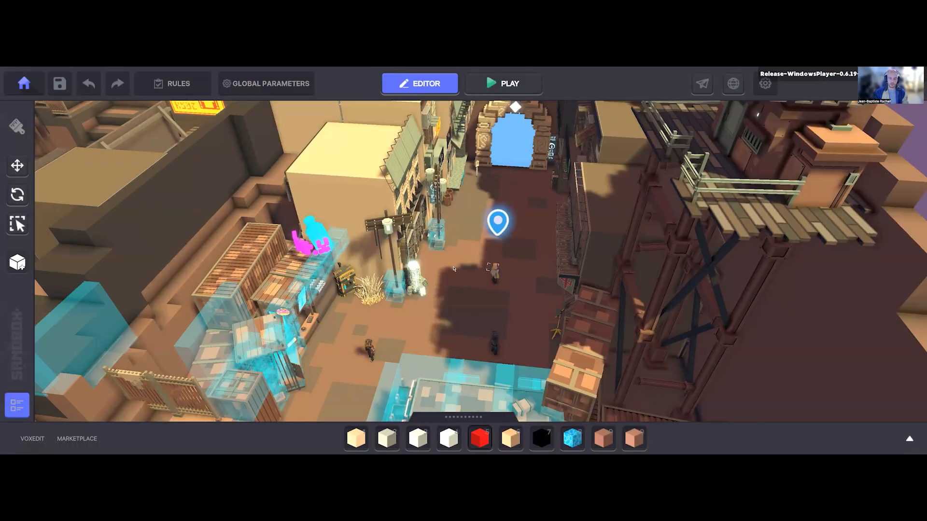
Step: Examine the town street, the spawn point, the shops and the surrounding terrain from above in the editor
right_click_drag(463, 257, 514, 189)
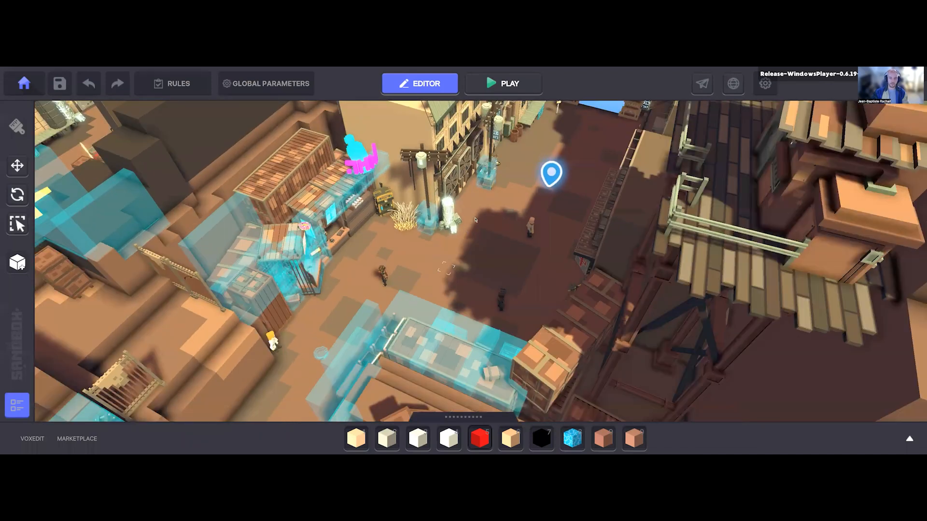
scroll(514, 188, "down", 3)
middle_click_drag(379, 319, 400, 358)
scroll(400, 358, "up", 1)
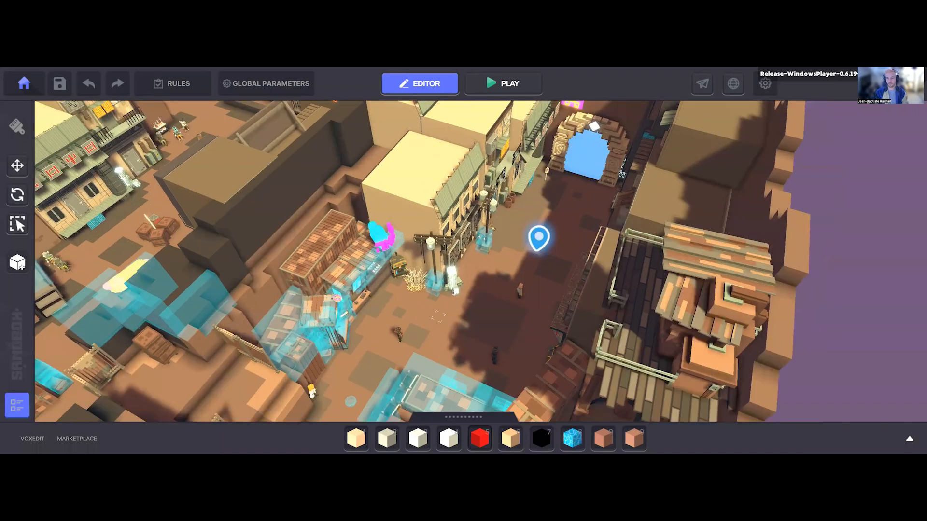
right_click_drag(400, 358, 473, 287)
scroll(474, 287, "down", 3)
mouse_move(473, 287)
middle_mouse_down()
mouse_move(534, 303)
mouse_move(550, 288)
mouse_move(485, 286)
middle_mouse_up()
scroll(533, 302, "down", 2)
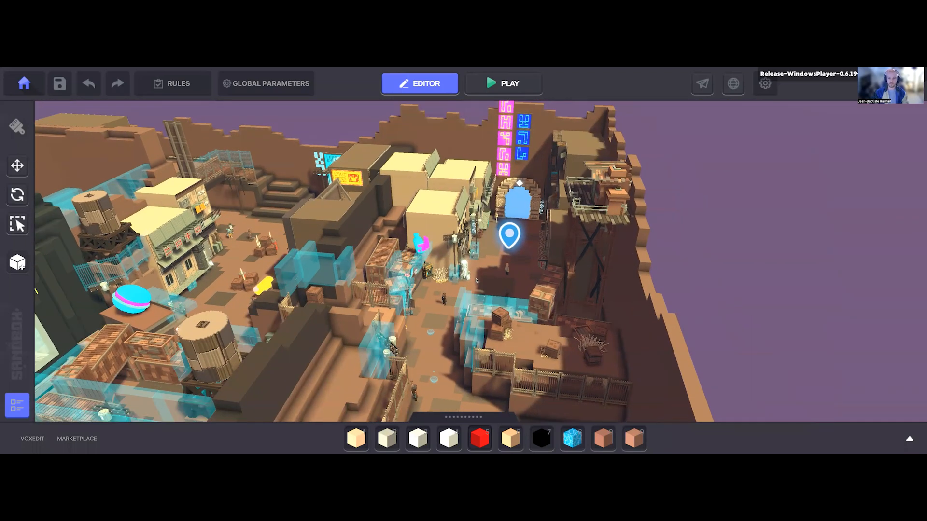
scroll(473, 294, "up", 2)
right_click_drag(473, 294, 400, 386)
scroll(400, 386, "down", 2)
middle_click_drag(400, 386, 387, 385)
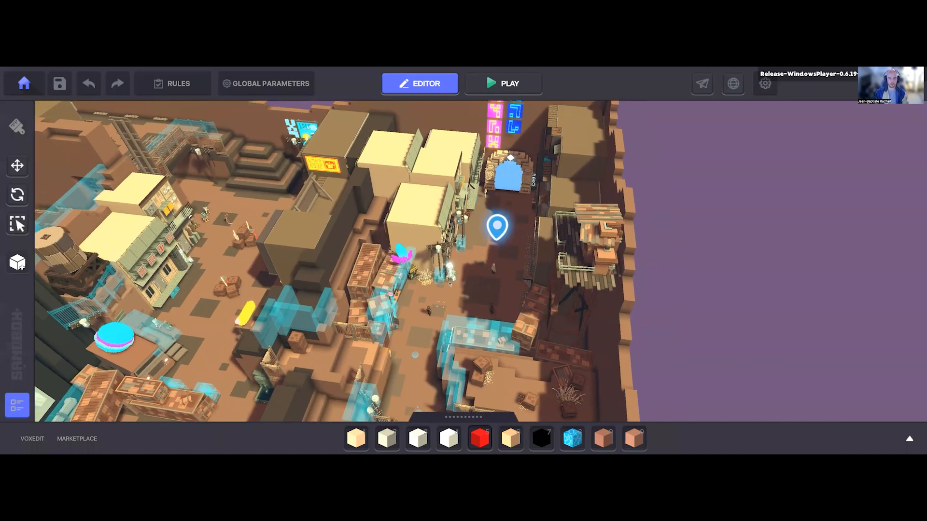
scroll(345, 439, "up", 2)
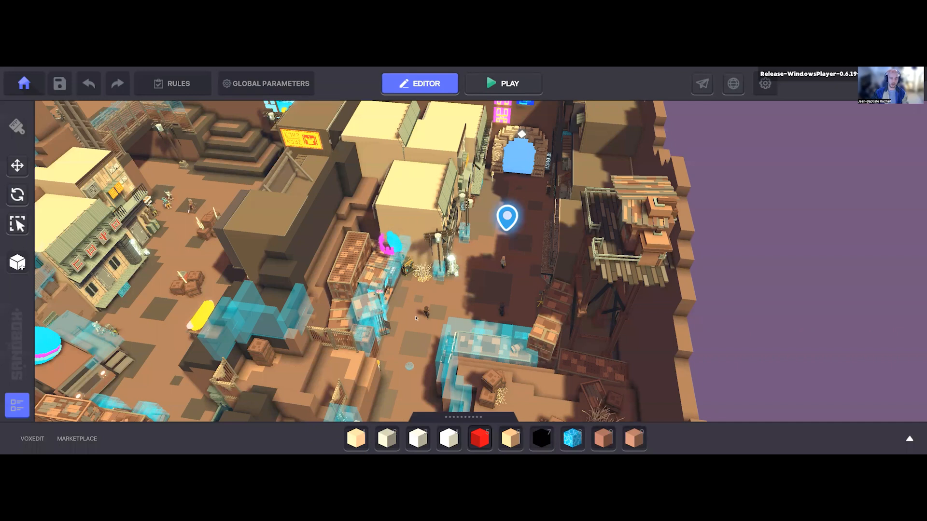
scroll(416, 317, "up", 3)
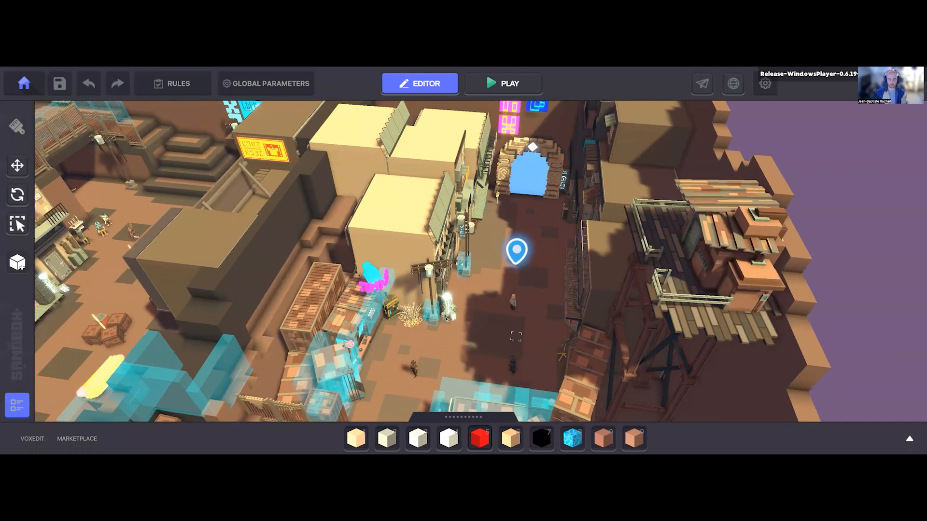
right_click_drag(447, 319, 456, 300)
Step: Open the asset library and show only the Blocks category
left_click(462, 417)
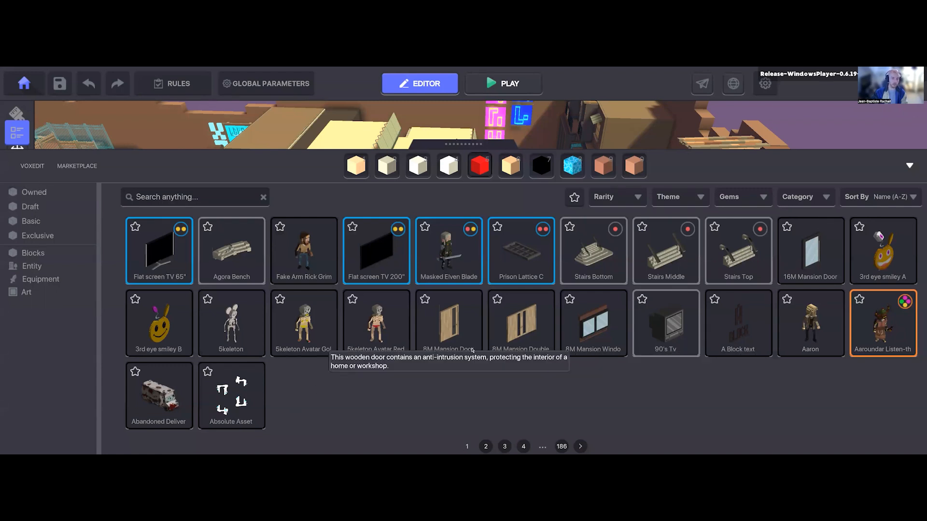
left_click(31, 253)
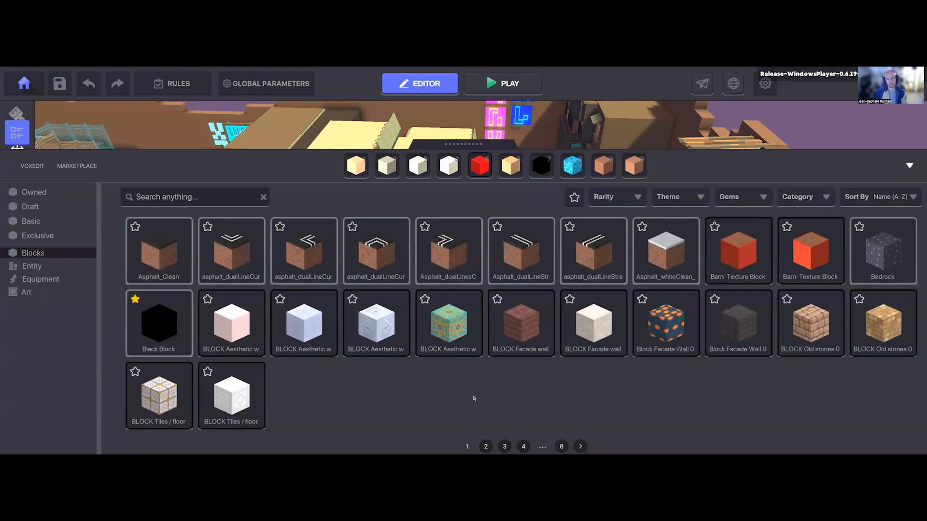
Step: Switch to the Block texturing presentation in Google Slides and show its slide on uploaded flat blocks
key("alt+Tab")
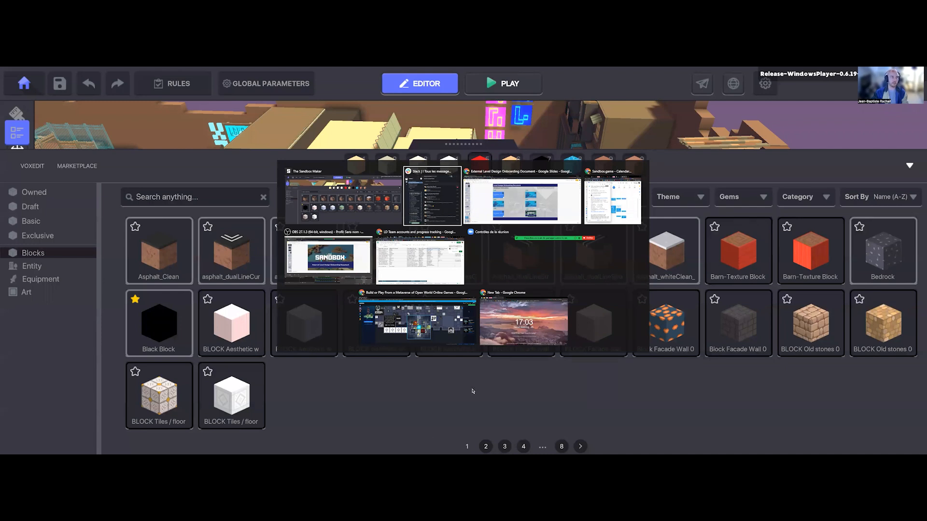
left_click(522, 199)
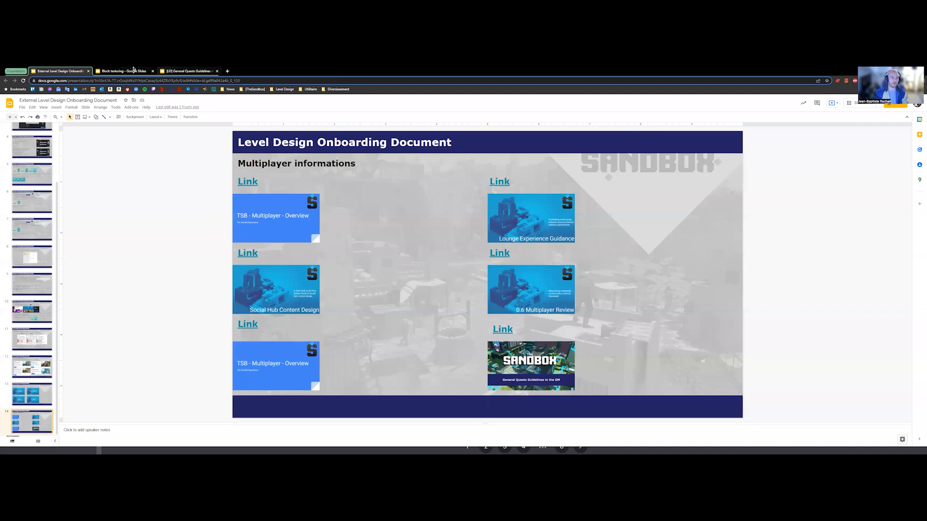
left_click(133, 70)
left_click(40, 156)
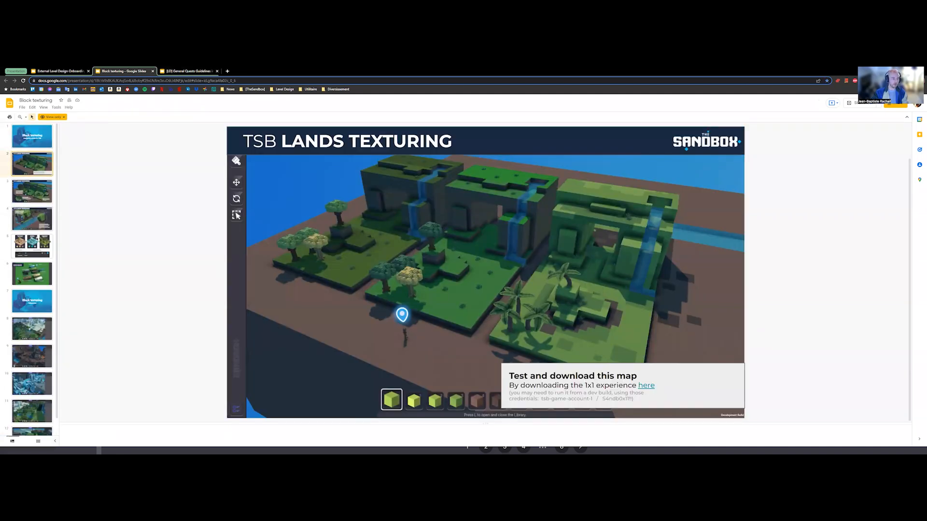
left_click(34, 279)
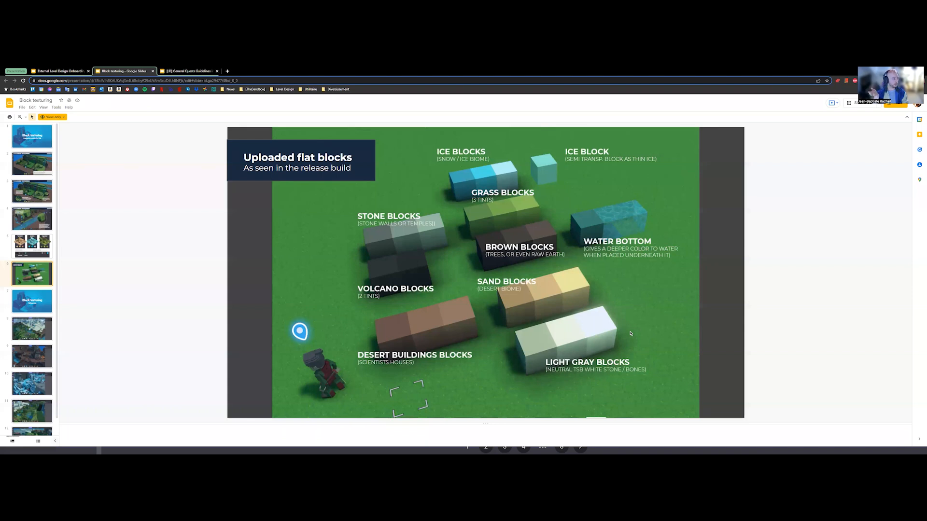
Step: Switch back to Game Maker and examine the town street, the fenced area and the surrounding block terrain from above
key("alt+Tab")
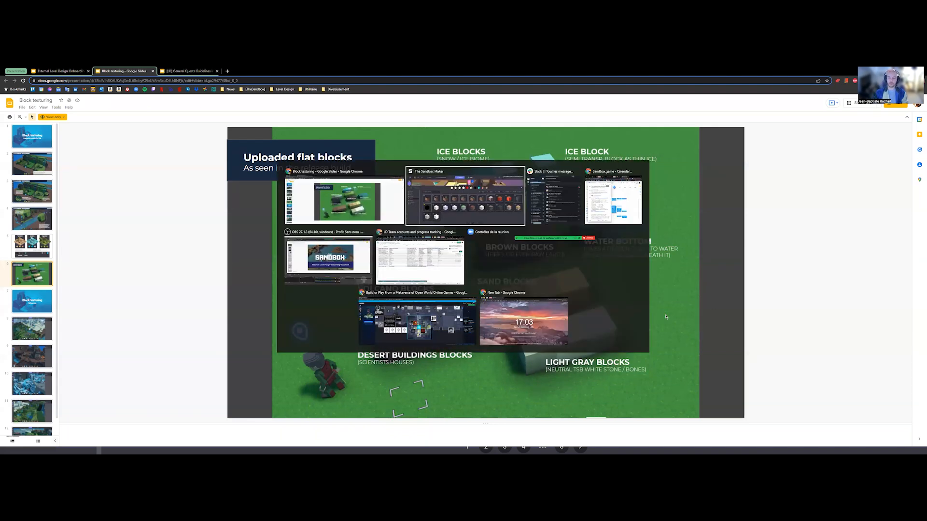
key("Tab")
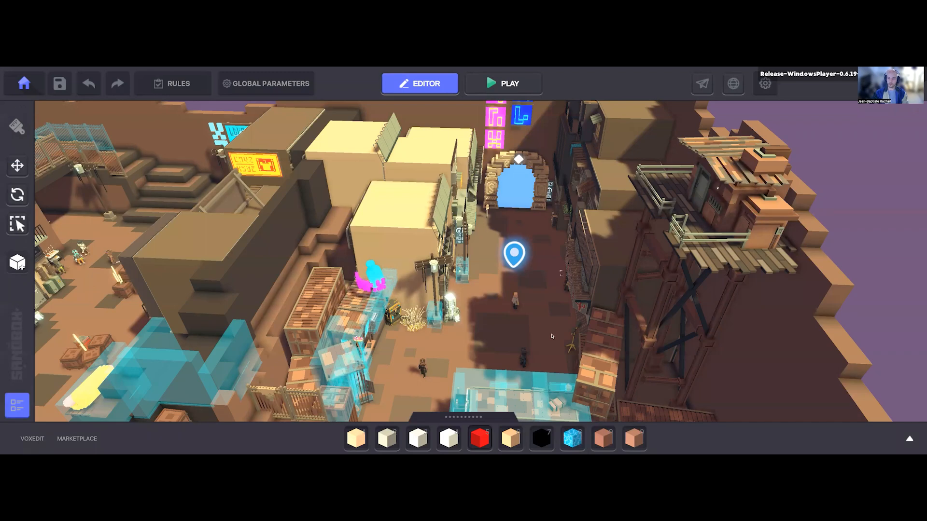
key("w")
scroll(447, 240, "down", 3)
key("s")
key("s")
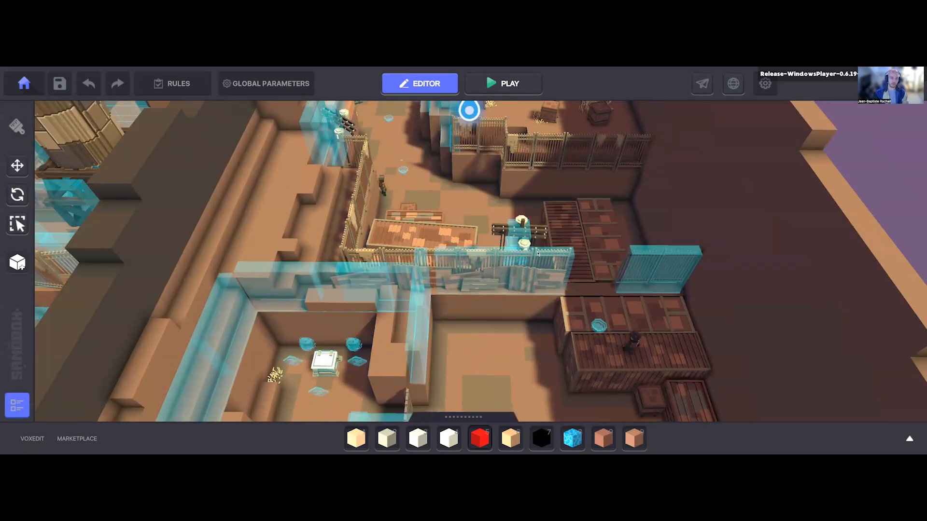
key("a")
key("d")
key("w")
scroll(421, 269, "down", 5)
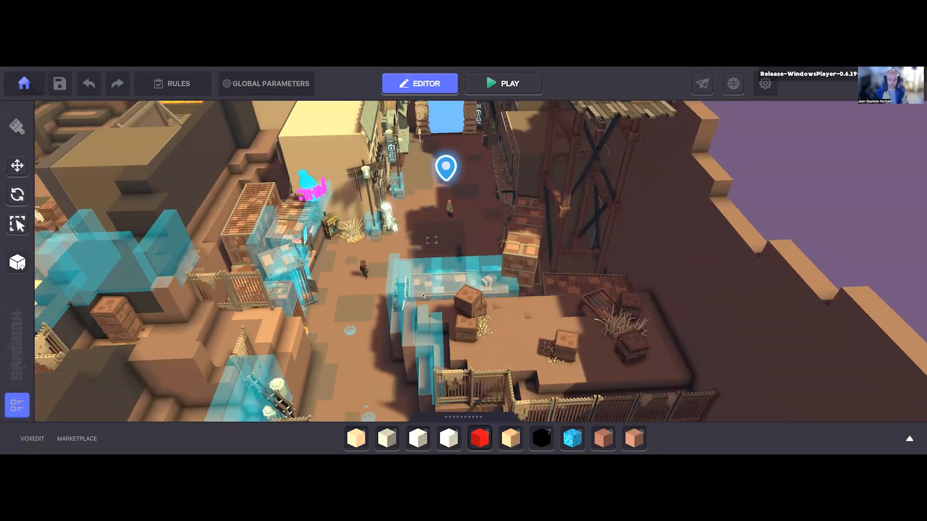
Step: Put Rosybrown block 1 from page 5 of the block library in the quick bar and make Rosybrown block 2 the active block
key("Tab")
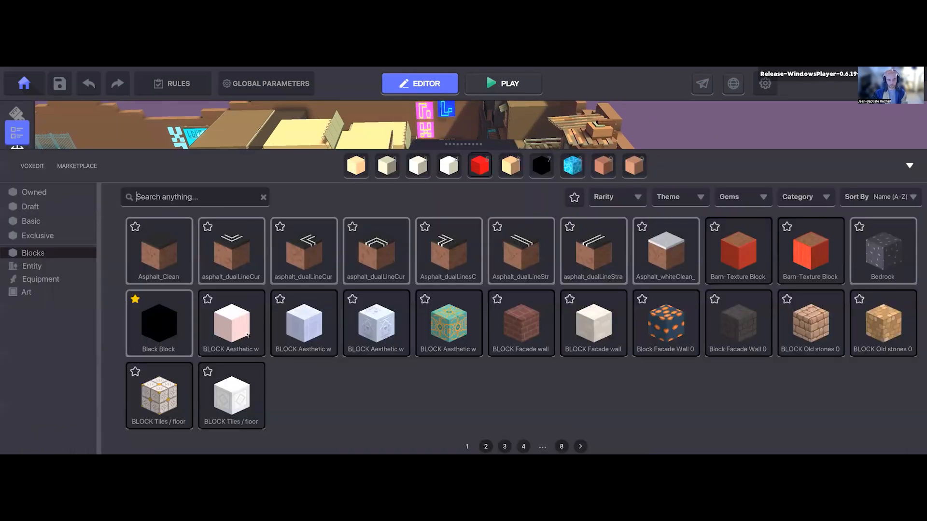
left_click(486, 446)
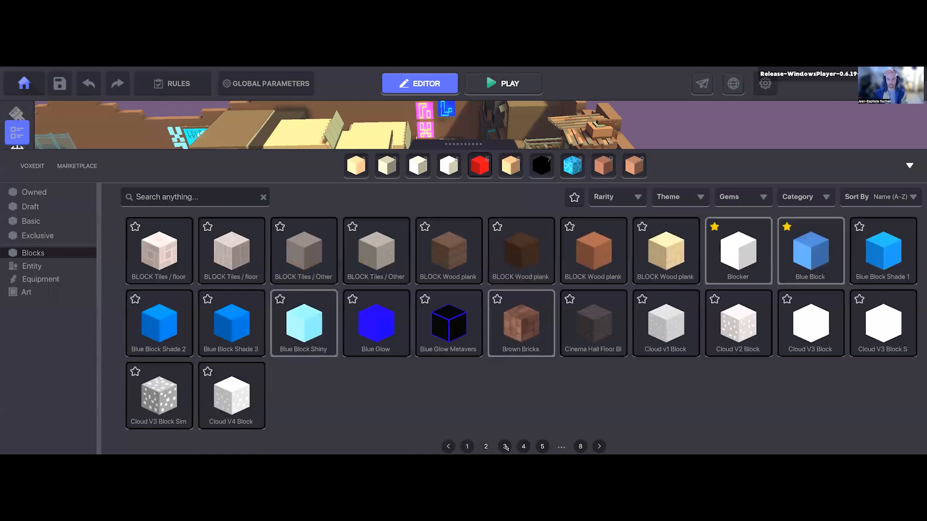
left_click(505, 447)
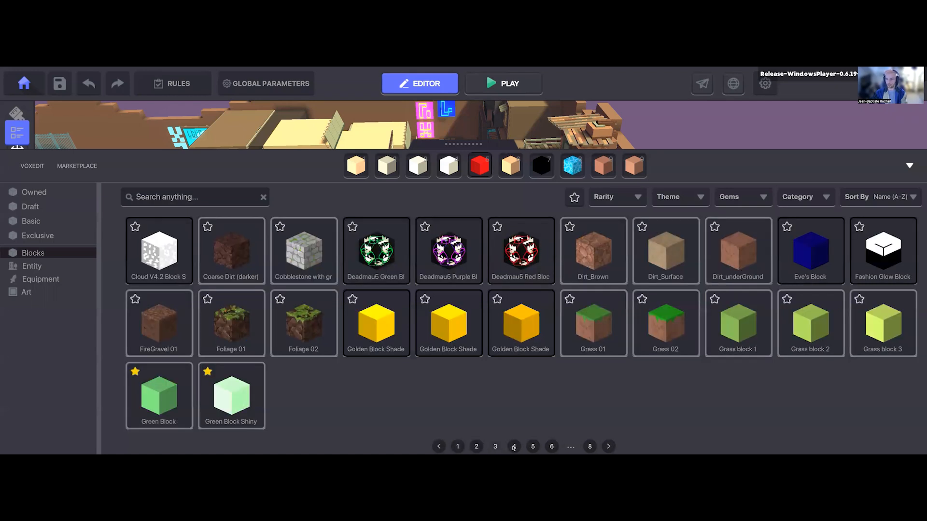
left_click(514, 446)
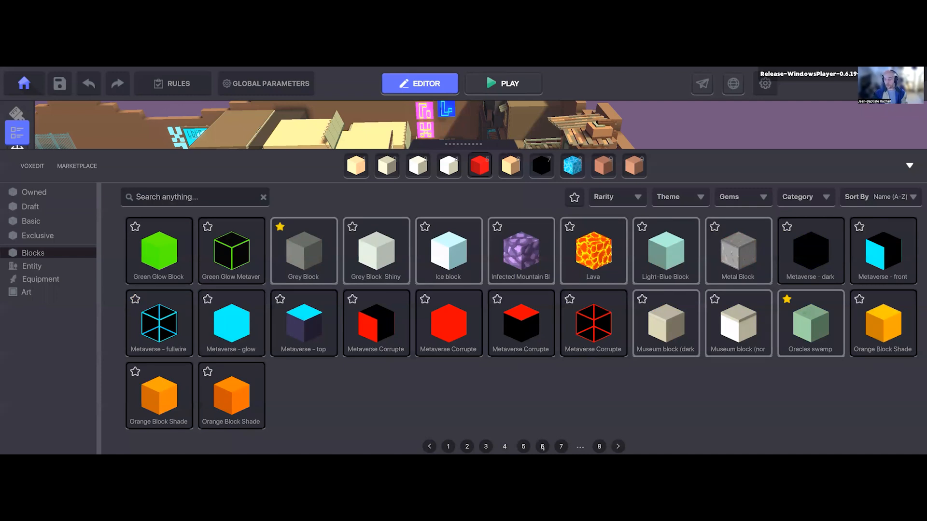
left_click(524, 446)
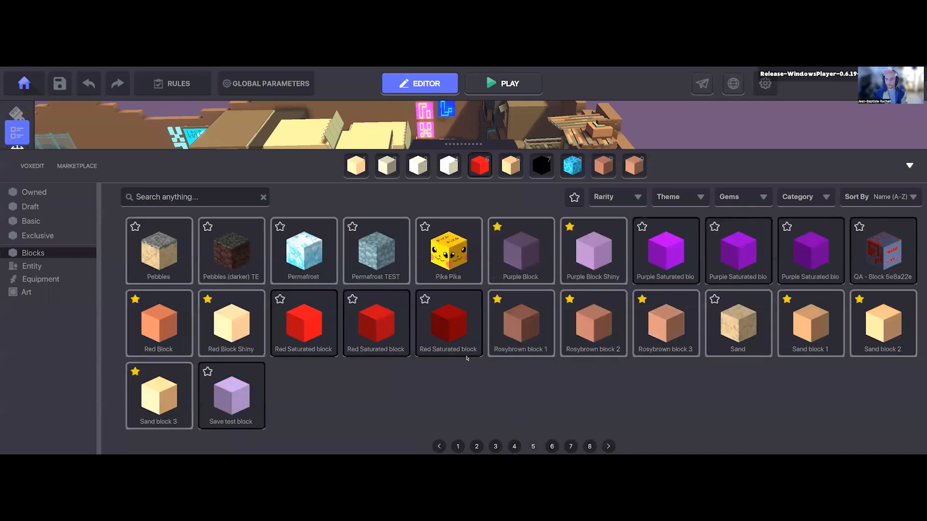
left_click_drag(520, 346, 565, 167)
left_click(605, 166)
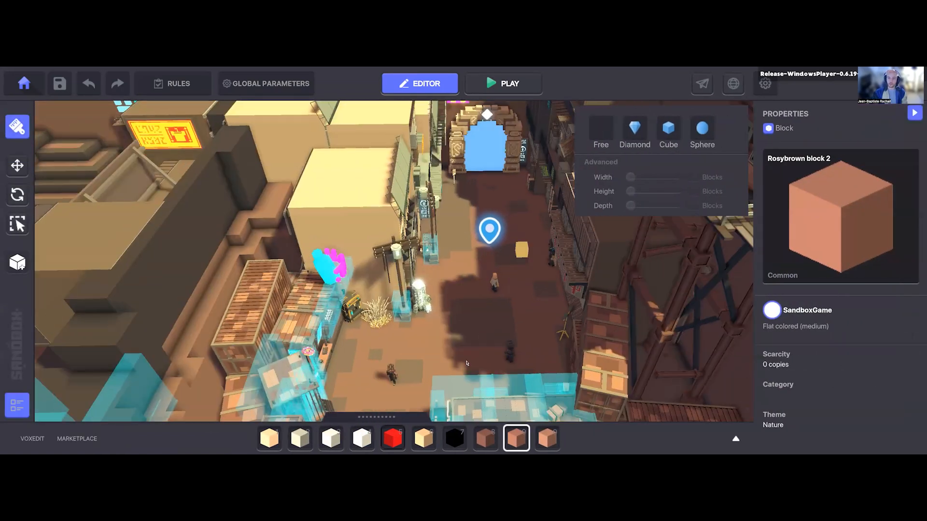
Step: Examine the plaza floor, the stepped block terrain and the buildings around it from several angles
right_click_drag(466, 363, 437, 317)
key("d")
key("s")
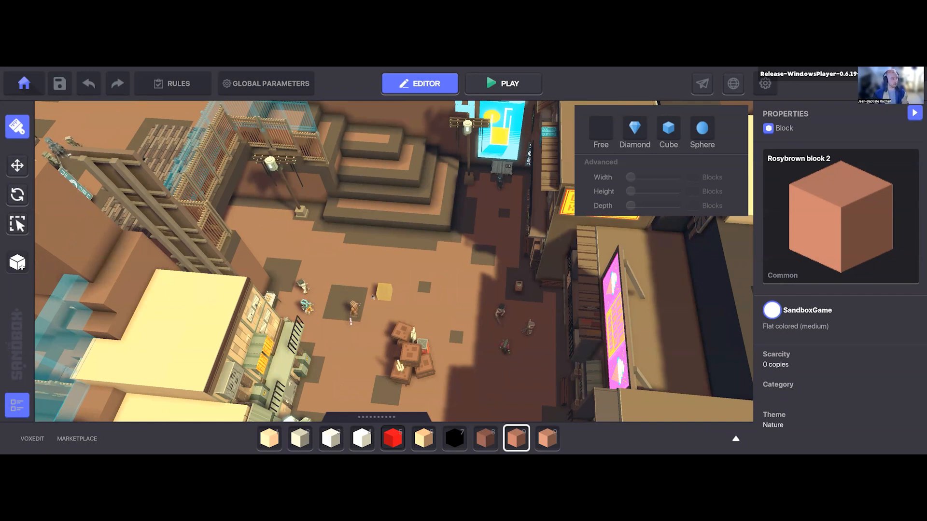
key("s")
scroll(372, 297, "up", 2)
key("s")
left_click_drag(392, 173, 452, 213)
right_click_drag(455, 212, 489, 322)
scroll(522, 222, "down", 5)
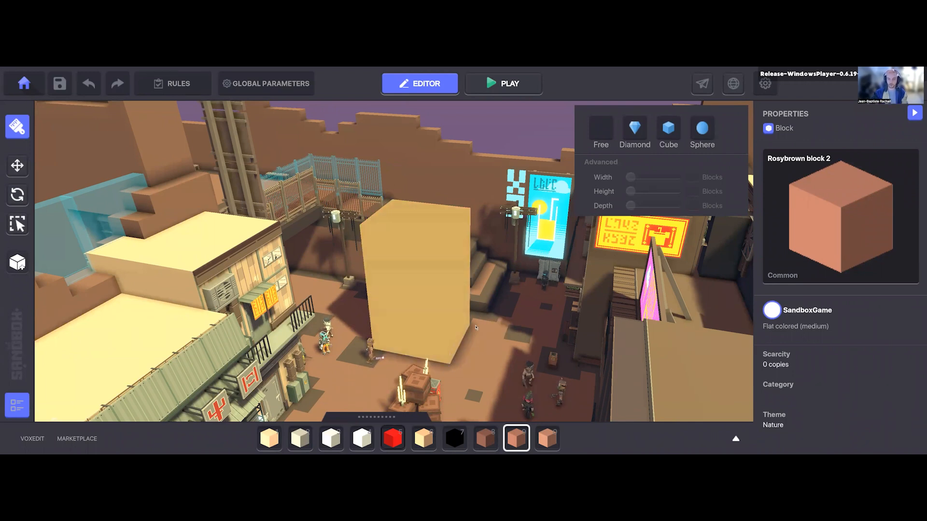
Step: Preview the Diamond brush shape on the plaza floor and set the brush shape to Free
left_click(636, 128)
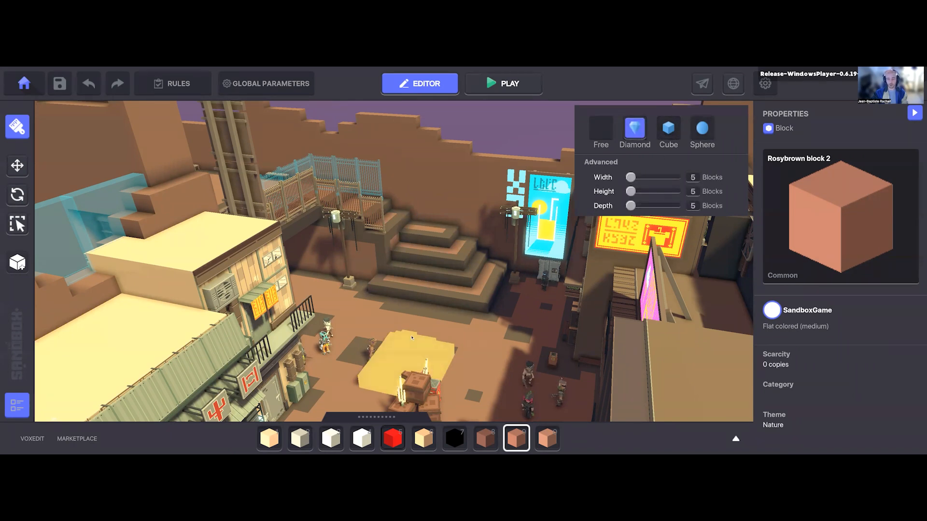
mouse_move(421, 329)
right_mouse_down()
mouse_move(418, 342)
mouse_move(404, 335)
right_mouse_up()
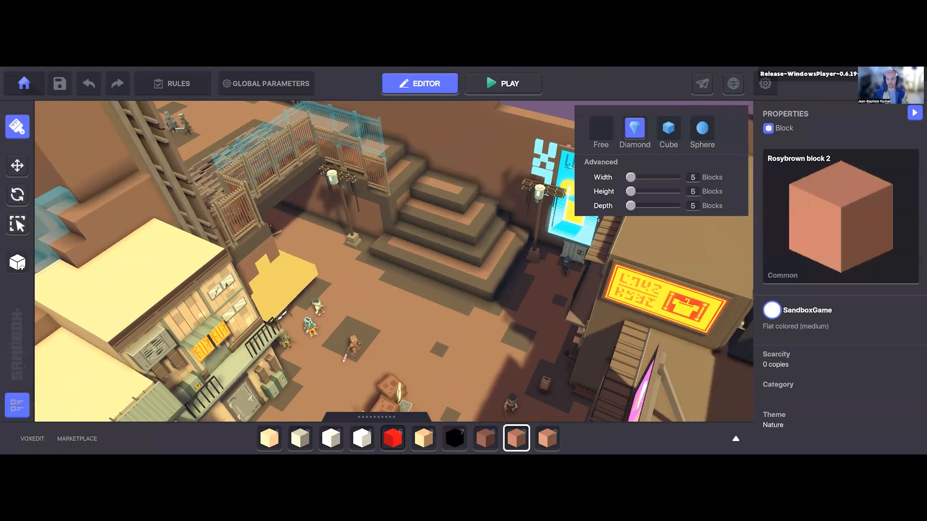
left_click(600, 131)
Step: Examine the outer terrain wall, the main street with the spawn point and the arched gate from above
right_click_drag(524, 259, 379, 313)
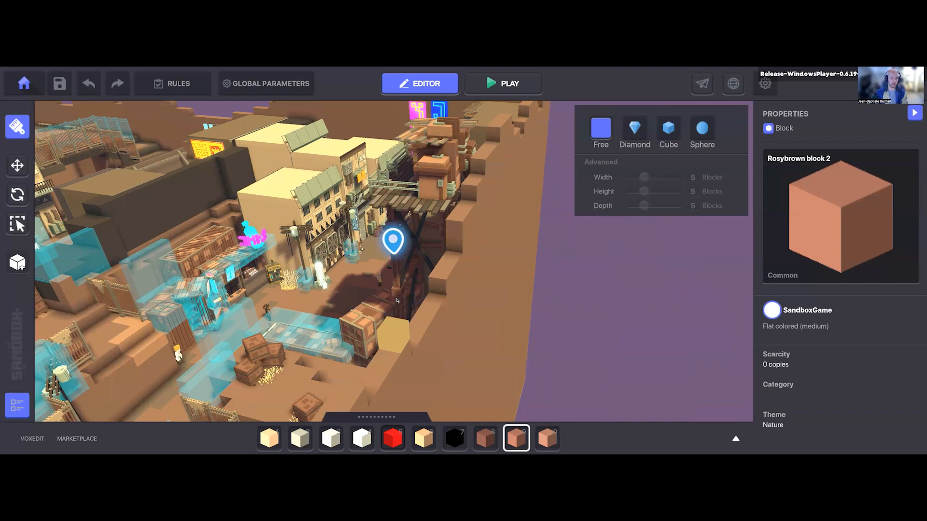
mouse_move(389, 225)
right_mouse_down()
mouse_move(356, 290)
mouse_move(372, 241)
mouse_move(443, 135)
right_mouse_up()
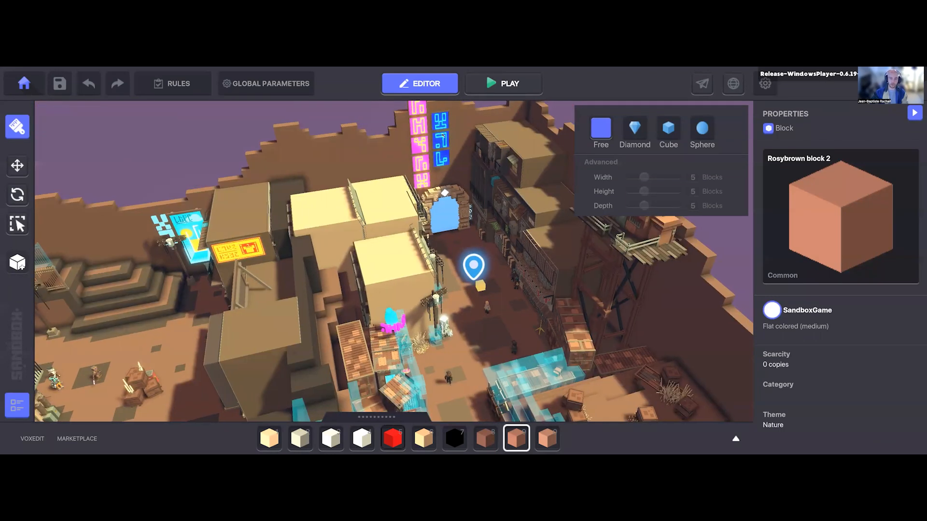
key("d")
key("s")
mouse_move(408, 261)
right_mouse_down()
mouse_move(376, 309)
mouse_move(278, 307)
mouse_move(360, 320)
mouse_move(426, 345)
mouse_move(466, 305)
right_mouse_up()
key("s")
key("w")
key("s")
key("w")
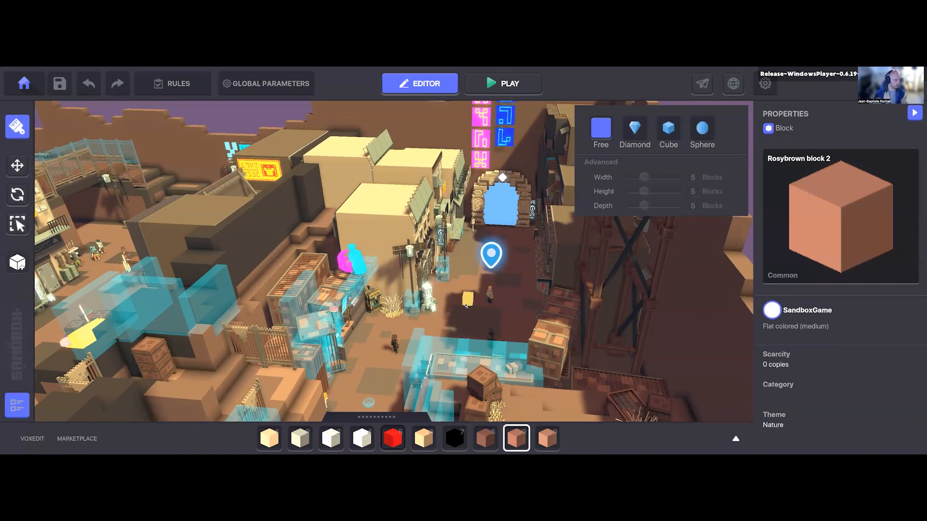
Step: Reopen the asset library and list all assets instead of only the blocks
key("Tab")
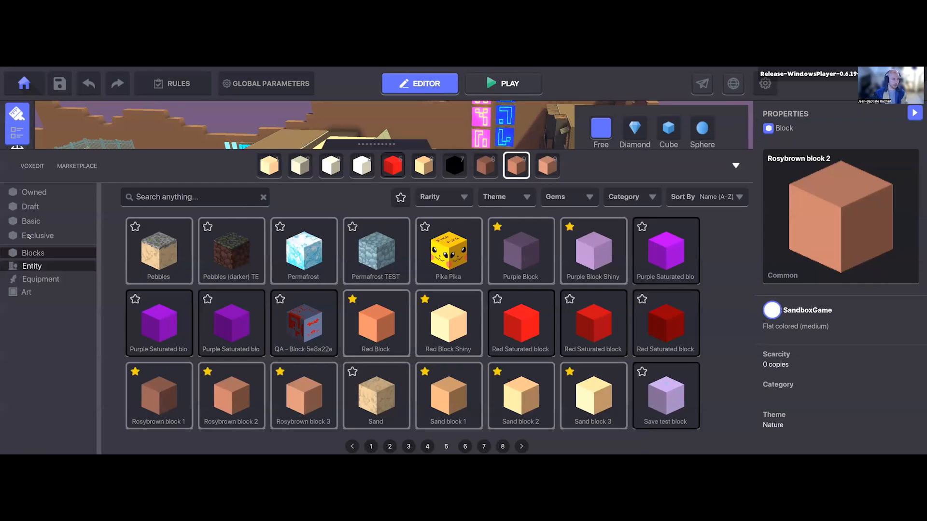
left_click(48, 205)
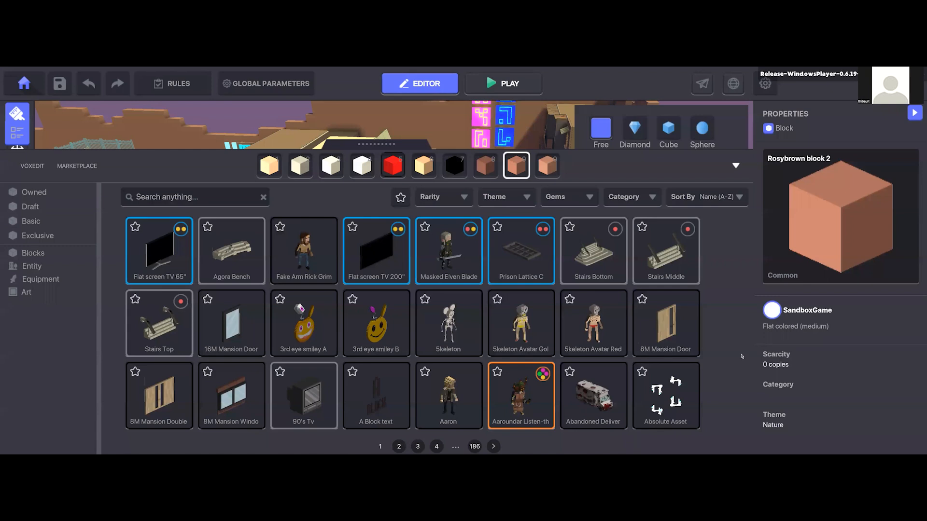
Step: Switch to Chrome and open The Sandbox website, sandbox.game, in a new tab
key("alt+Tab")
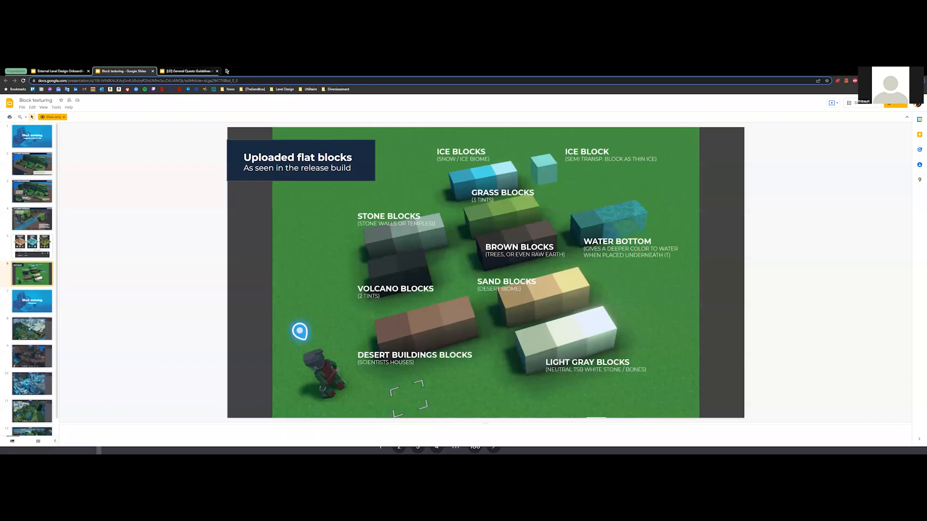
left_click(227, 71)
type("sa")
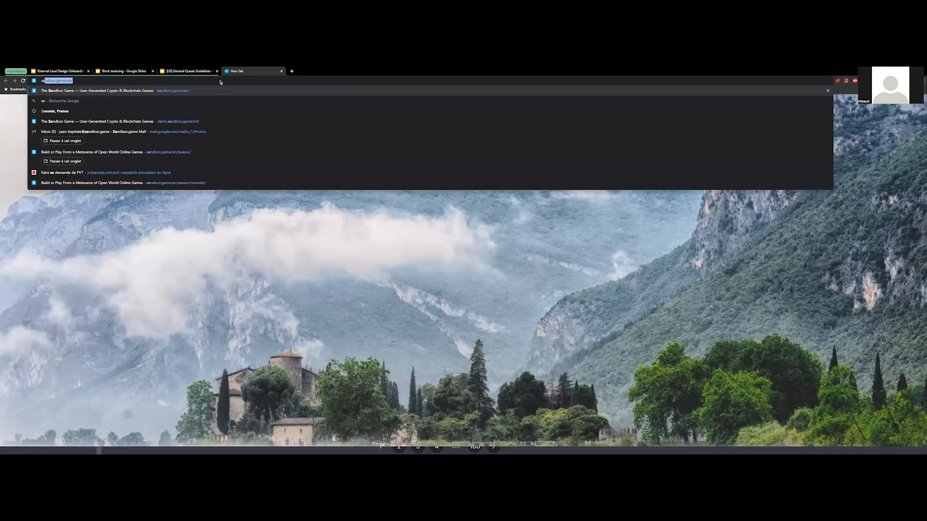
key("Return")
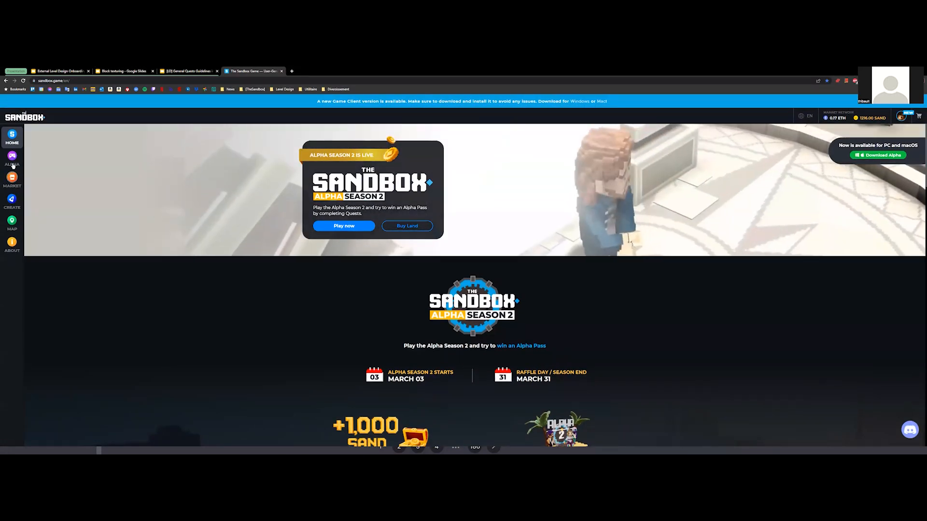
Step: Look through the website's NFT Marketplace and its Game Maker page, including the download section and the changelog
left_click(13, 202)
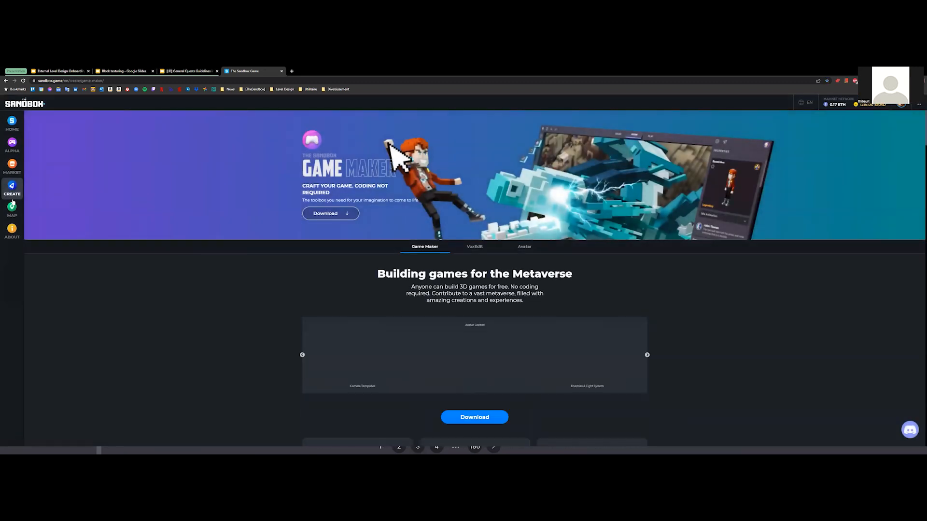
left_click(12, 178)
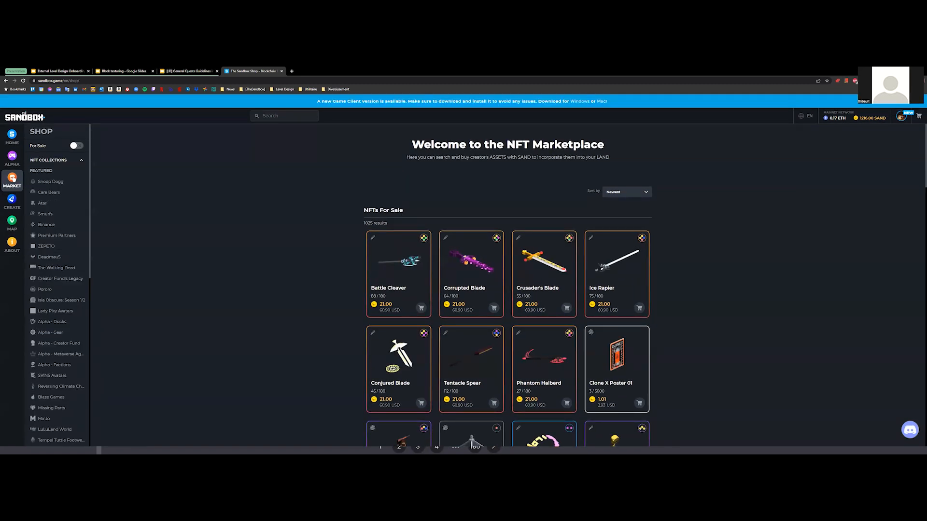
left_click(11, 200)
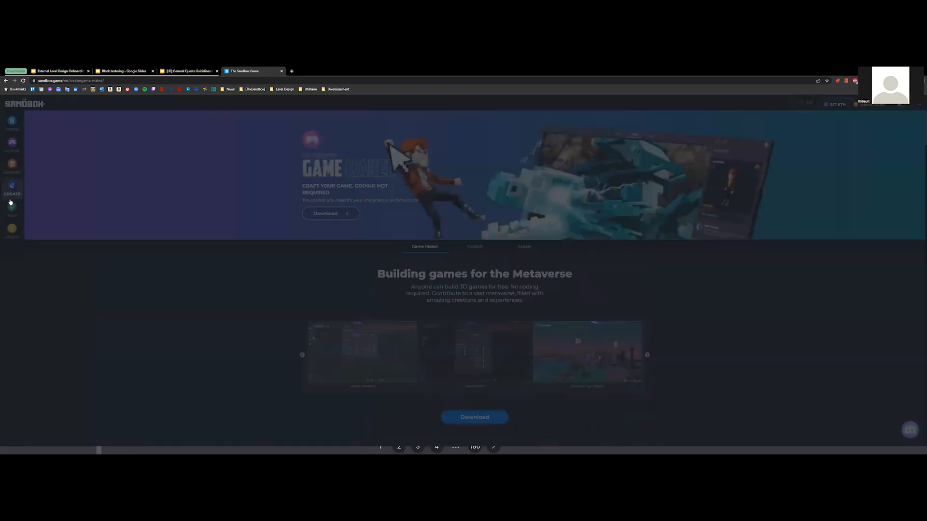
scroll(171, 355, "down", 8)
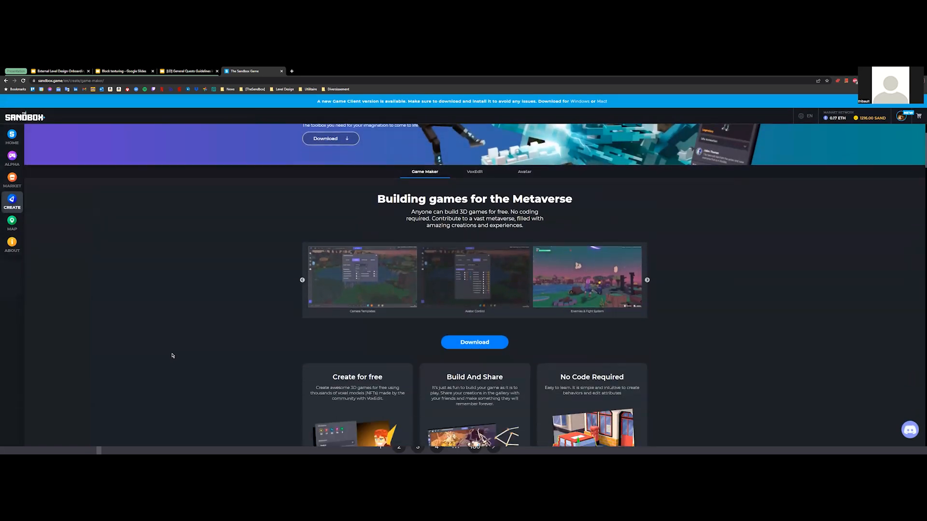
scroll(173, 355, "down", 10)
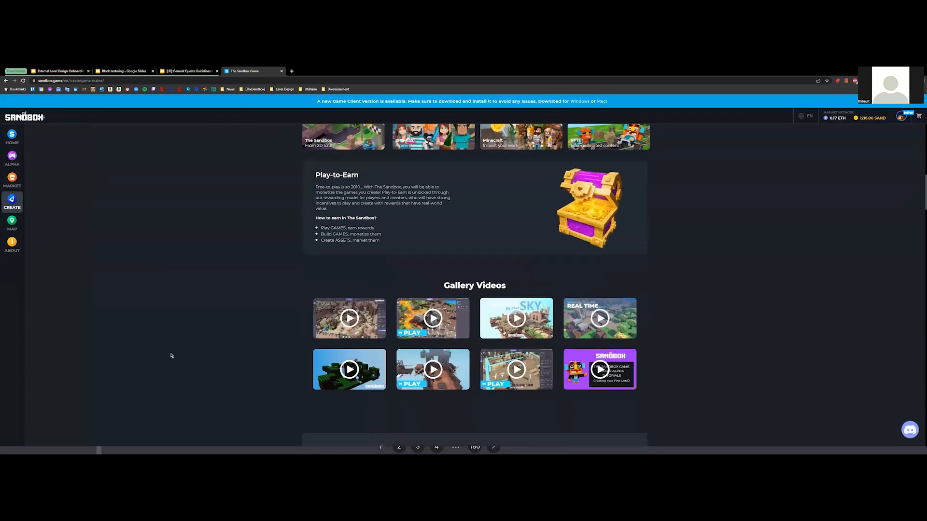
scroll(224, 325, "down", 3)
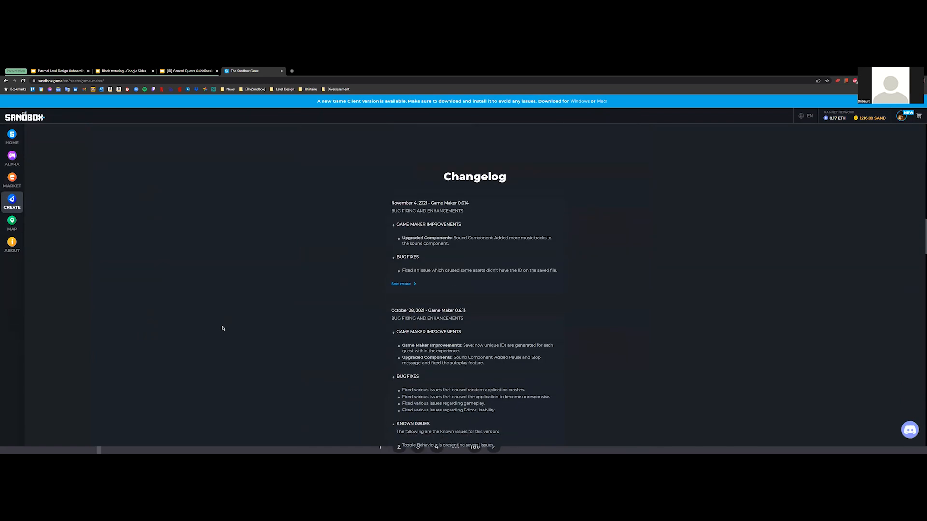
scroll(230, 342, "down", 2)
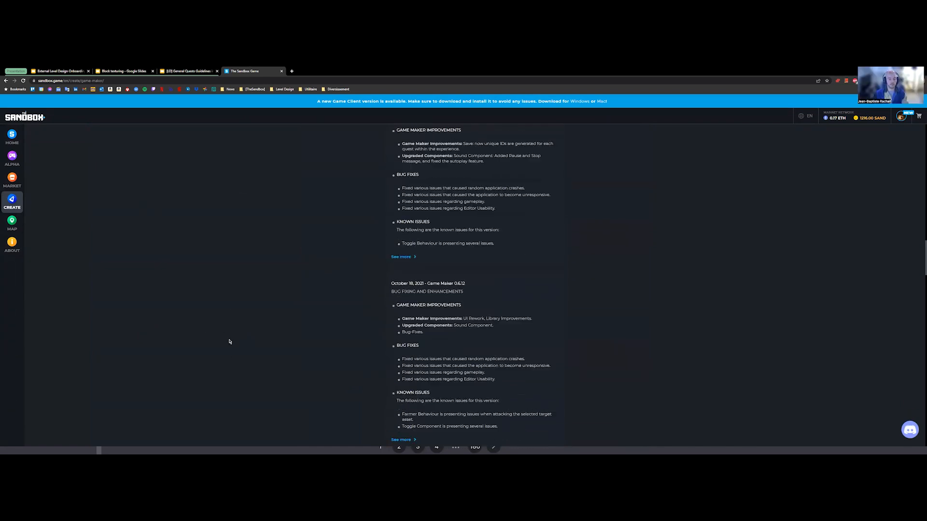
scroll(246, 218, "up", 10)
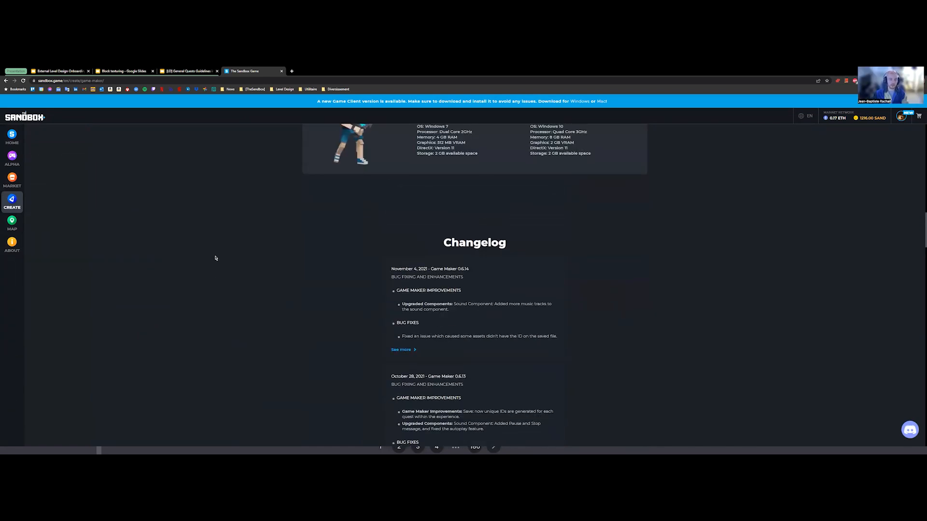
scroll(275, 277, "up", 6)
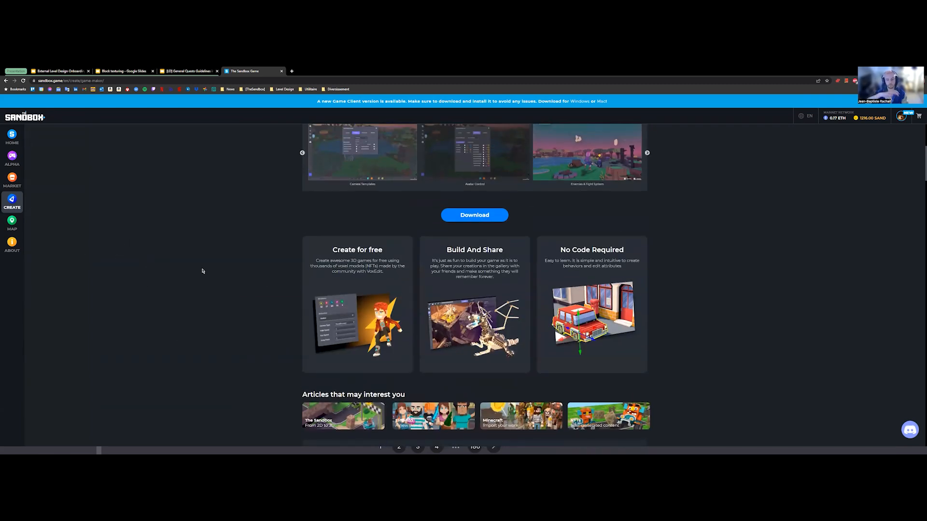
scroll(196, 302, "up", 5)
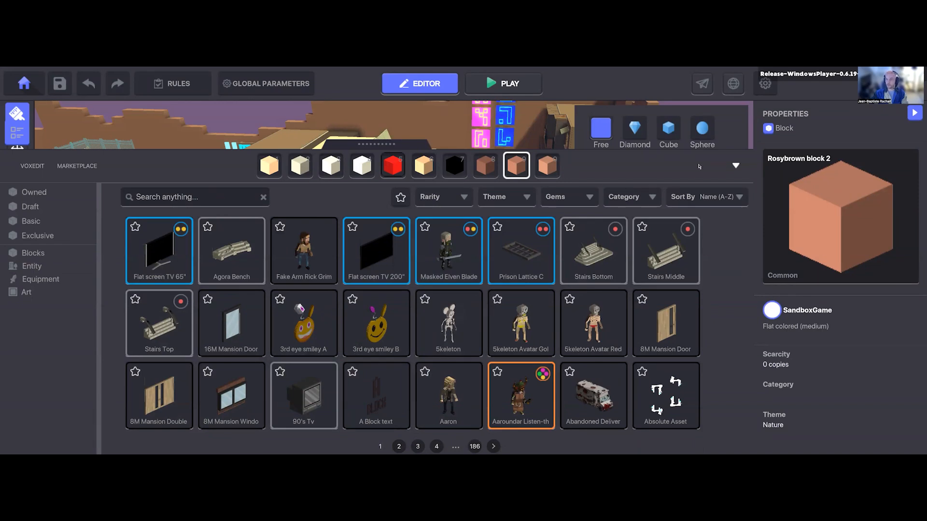
Step: Back in Game Maker, close the asset library, select the yellow building facade by the street and check its asset name
left_click(448, 240)
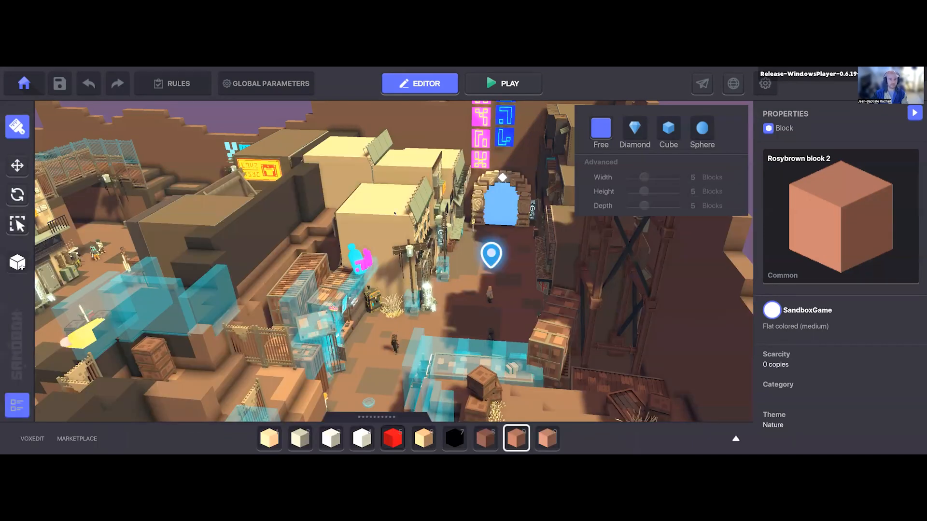
left_click(386, 235)
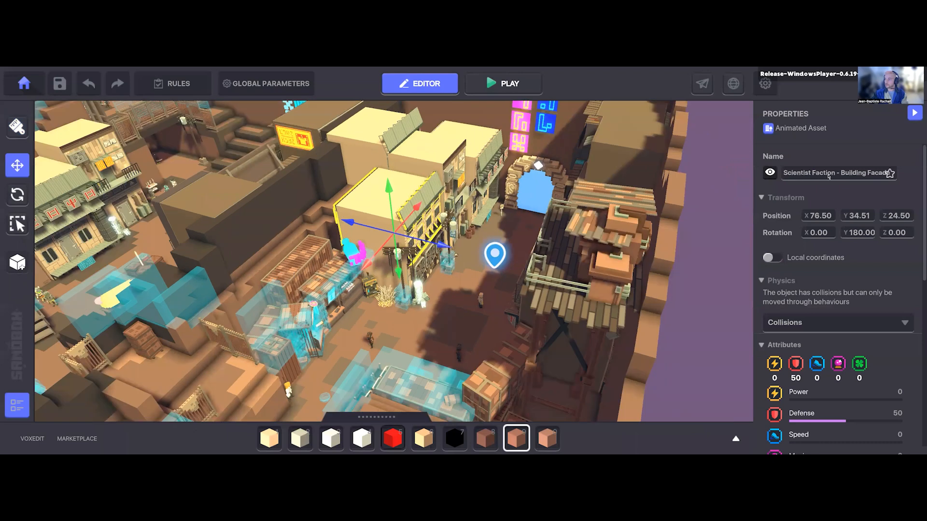
left_click(830, 174)
left_click(836, 186)
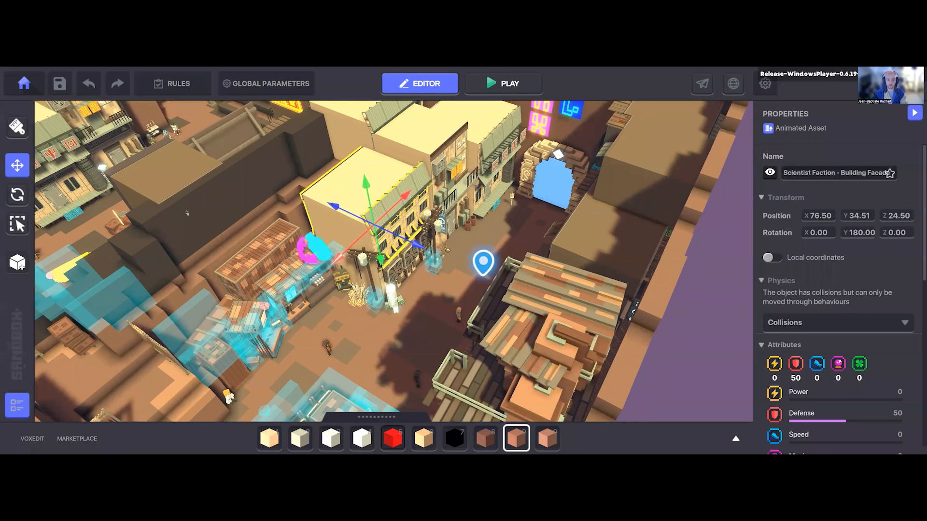
Step: Search the asset library for "build"
left_click(377, 417)
left_click(169, 196)
type("buil")
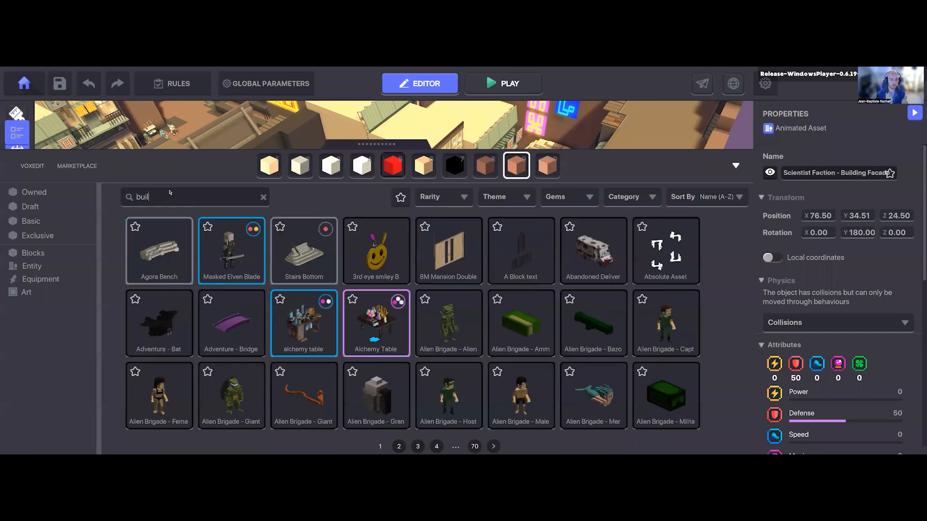
type("ding")
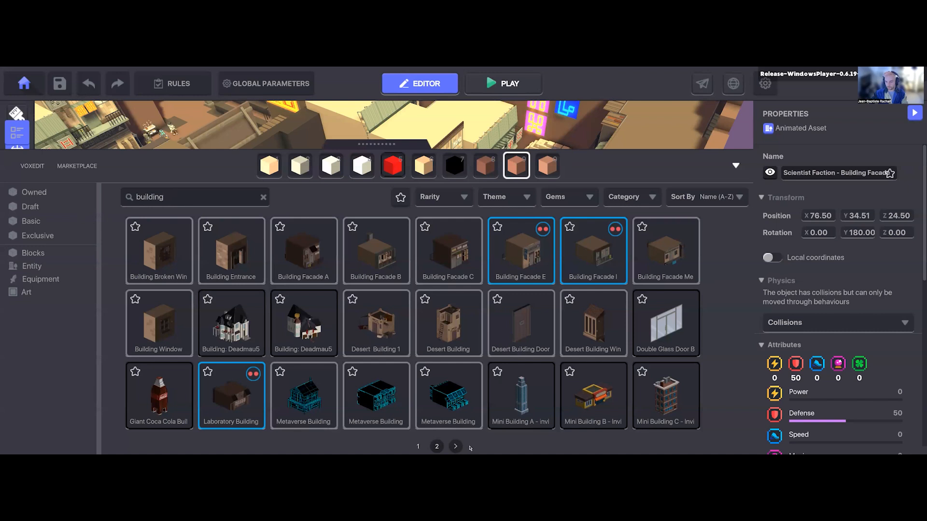
Step: Complete the asset library search for "building", look through both result pages and view the details of Desert Building 1
left_click(438, 446)
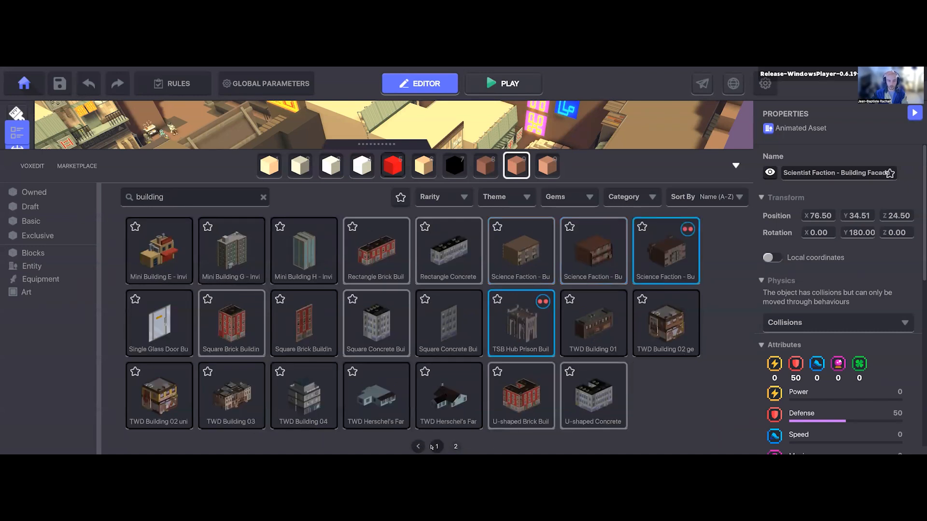
left_click(436, 447)
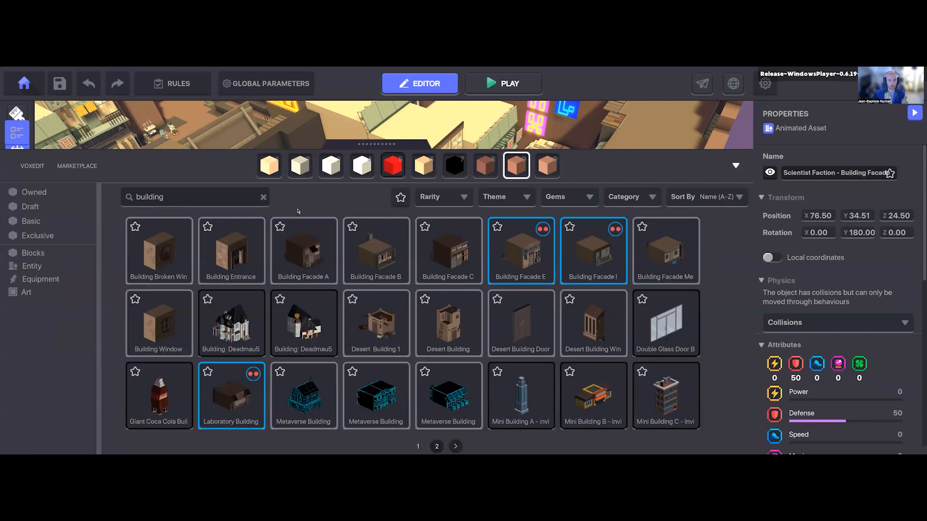
left_click(375, 332)
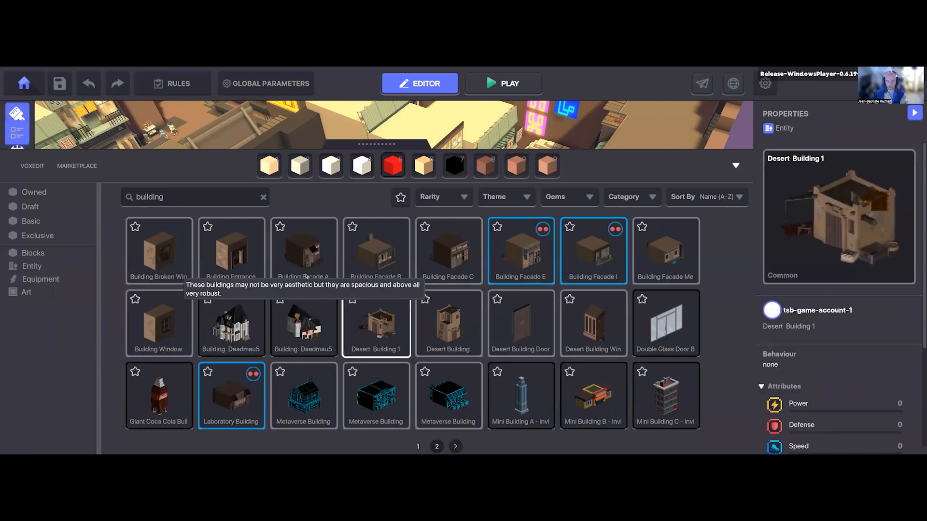
Step: Close the asset library, select the yellow building facade by the street and check its scarcity, category, rarity and theme
key("Tab")
right_click_drag(406, 311, 420, 294)
middle_click_drag(420, 295, 545, 252)
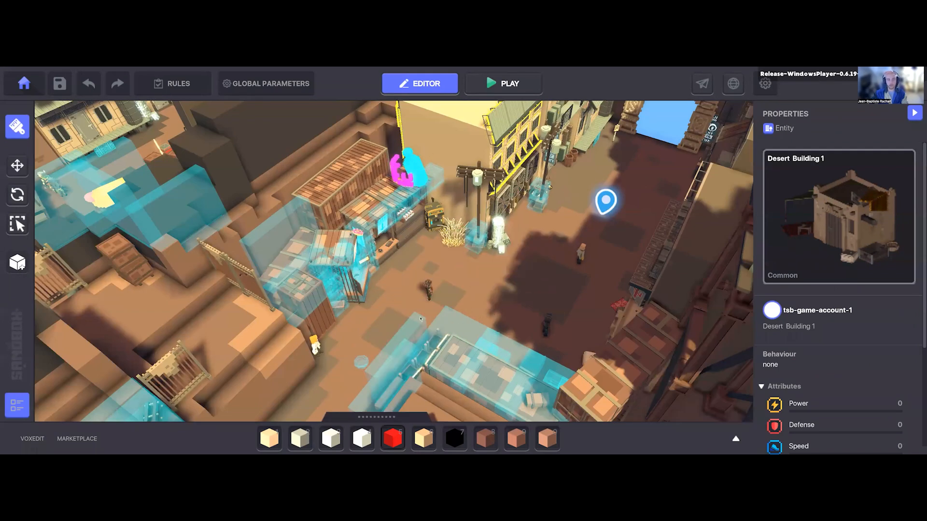
middle_click_drag(191, 244, 240, 273)
right_click_drag(239, 273, 21, 174)
key("w")
left_click(22, 173)
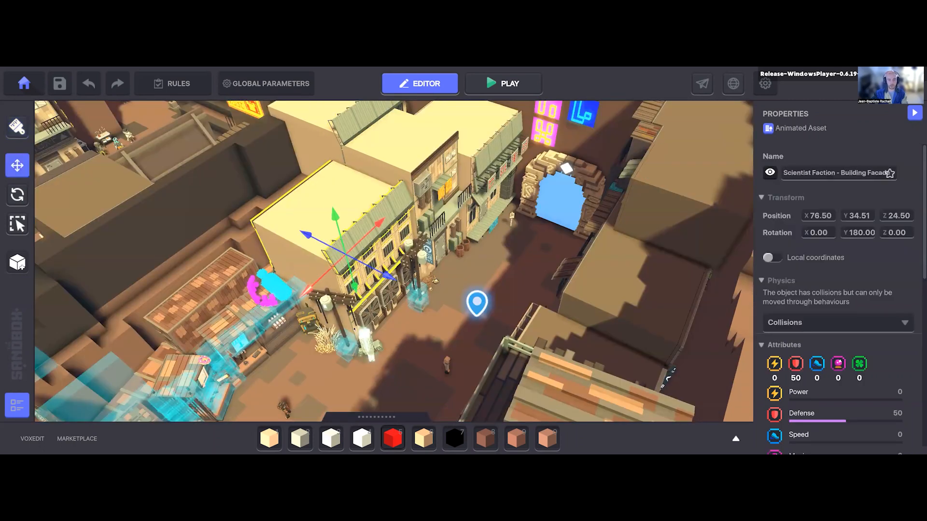
key("s")
key("w")
key("w")
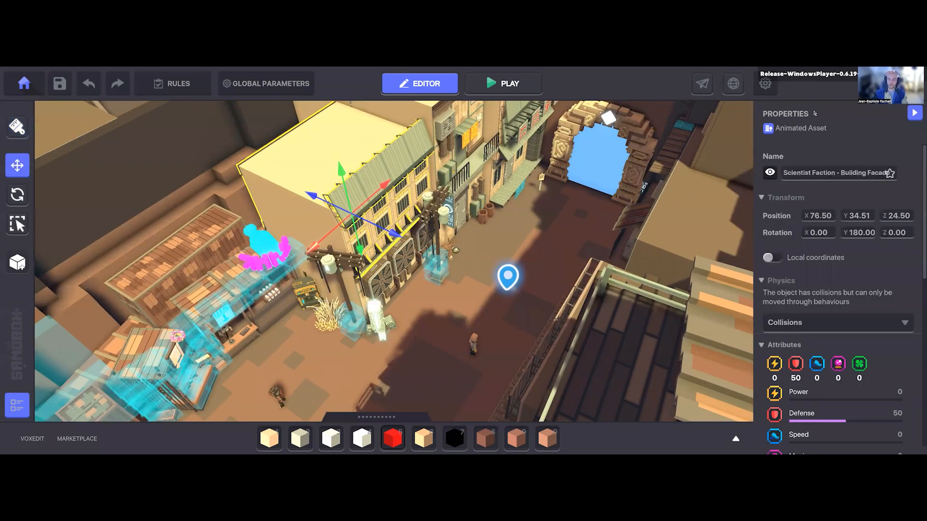
scroll(826, 372, "down", 3)
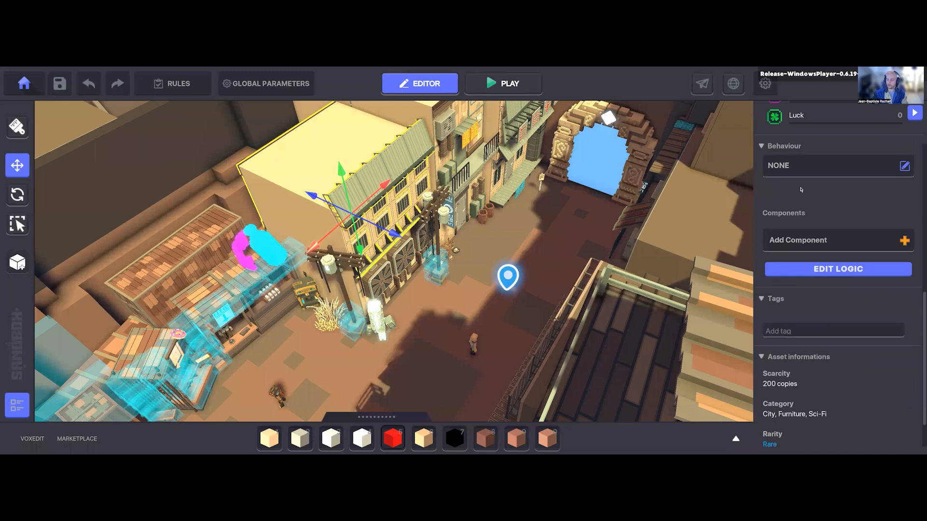
scroll(825, 373, "down", 1)
Step: Search the asset library for "clay" and pick the Clay Bowl asset
key("w")
right_click_drag(500, 290, 425, 300)
key("w")
key("w")
key("Tab")
double_click(192, 198)
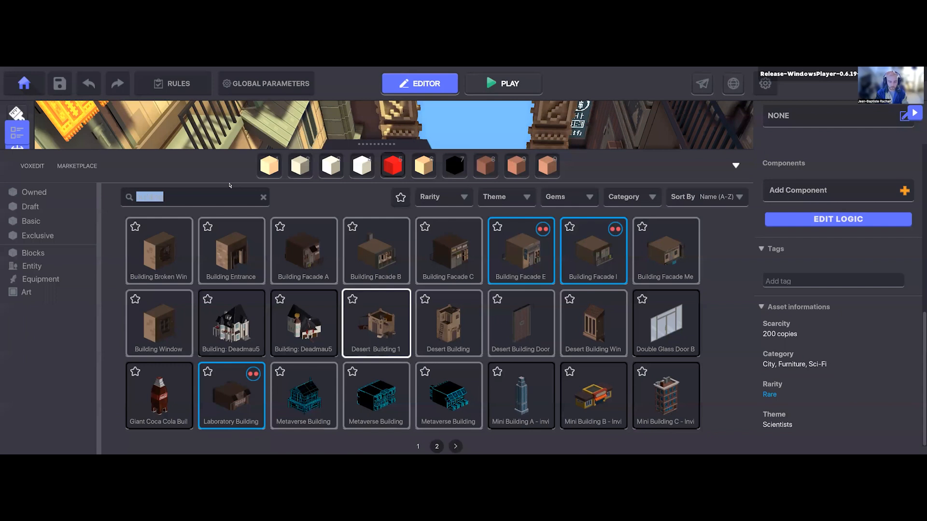
type("clay")
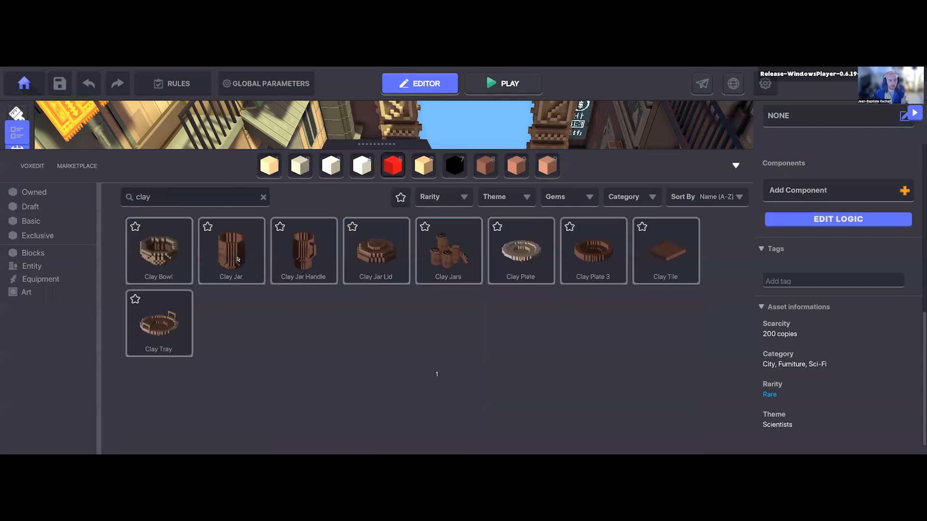
left_click(183, 264)
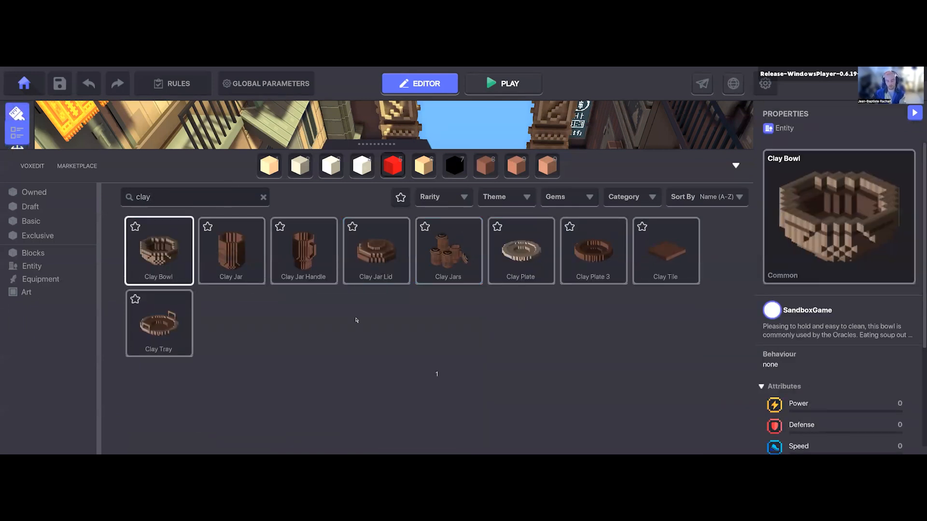
Step: Close the asset library, place the Clay Bowl on the dark ground of the street and select it
key("Tab")
key("d")
key("w")
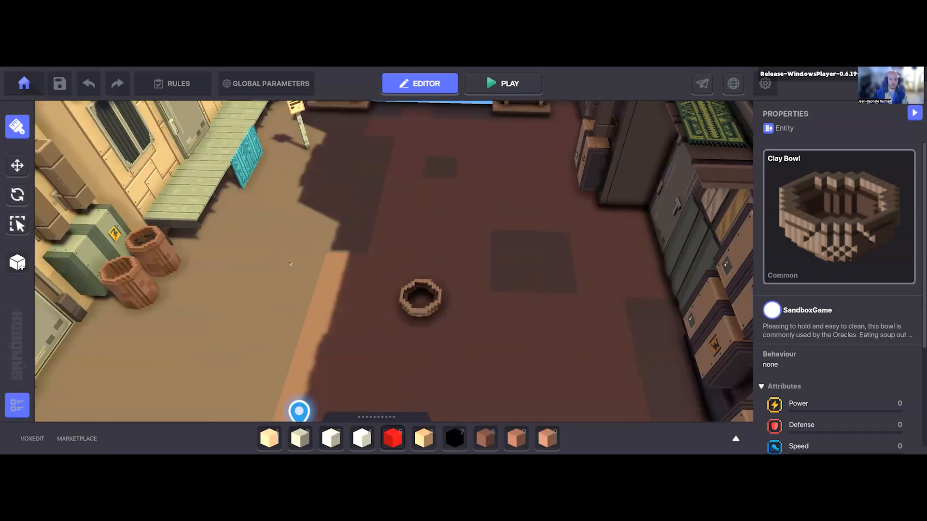
left_click(421, 303)
key("f")
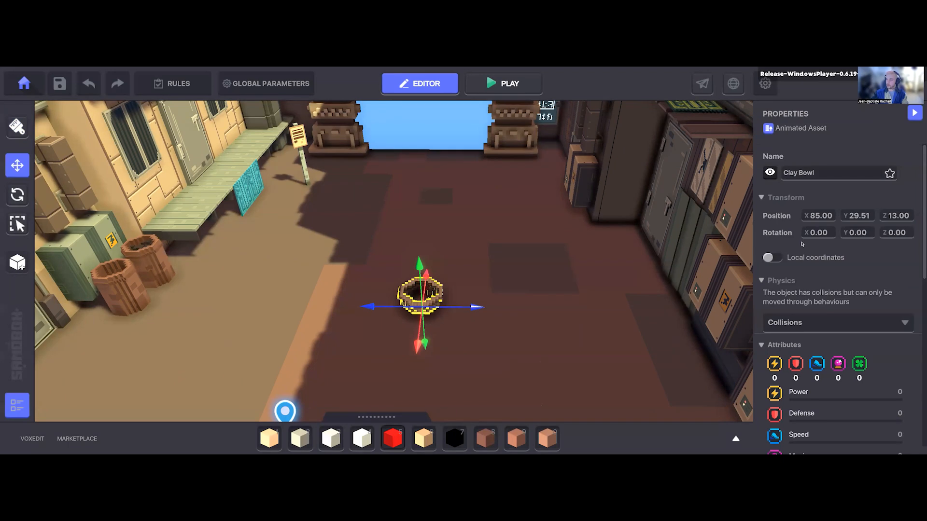
Step: Review the Clay Bowl's properties, including its name, transform, attributes, behaviour and asset information
scroll(802, 244, "down", 10)
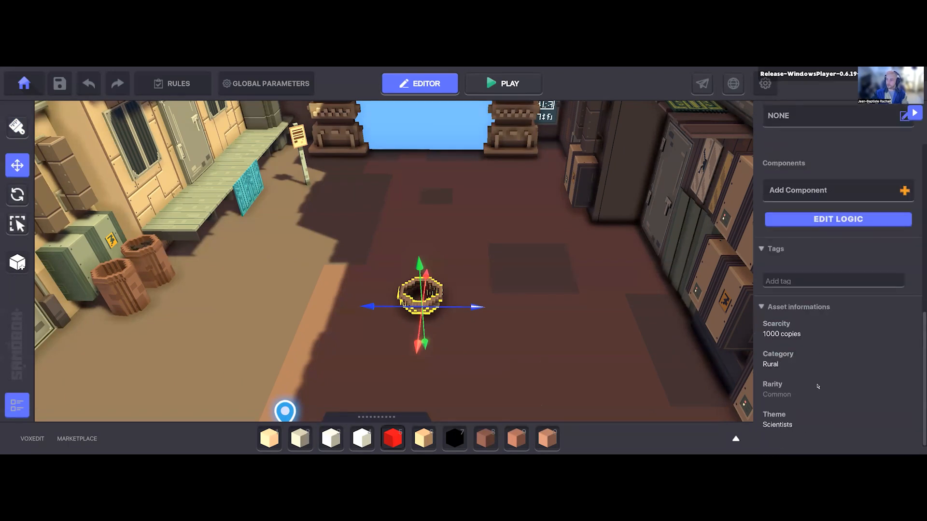
scroll(818, 386, "up", 10)
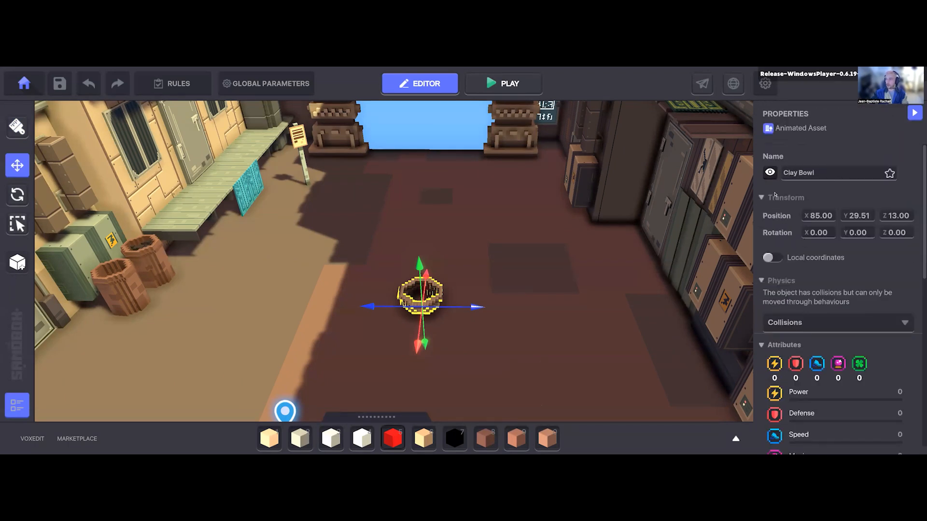
left_click(770, 174)
right_click_drag(560, 348, 792, 218)
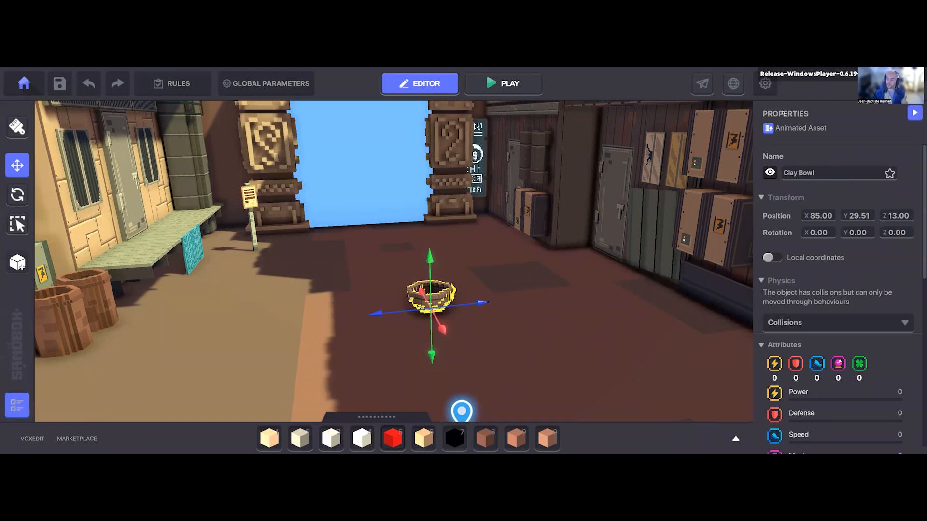
scroll(811, 241, "down", 2)
scroll(806, 249, "up", 2)
scroll(802, 251, "down", 6)
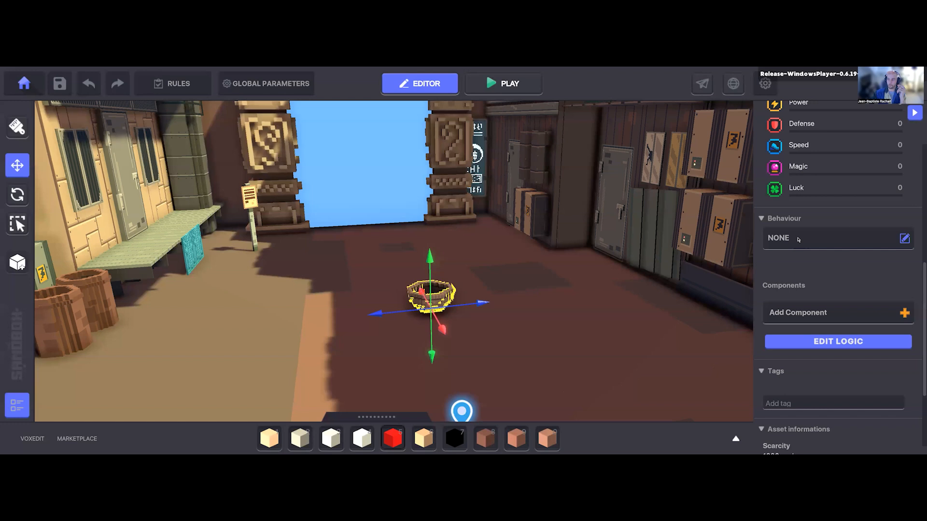
Step: Look through the available behaviours and assign the Asker behaviour to the Clay Bowl
left_click(798, 240)
scroll(463, 300, "down", 1)
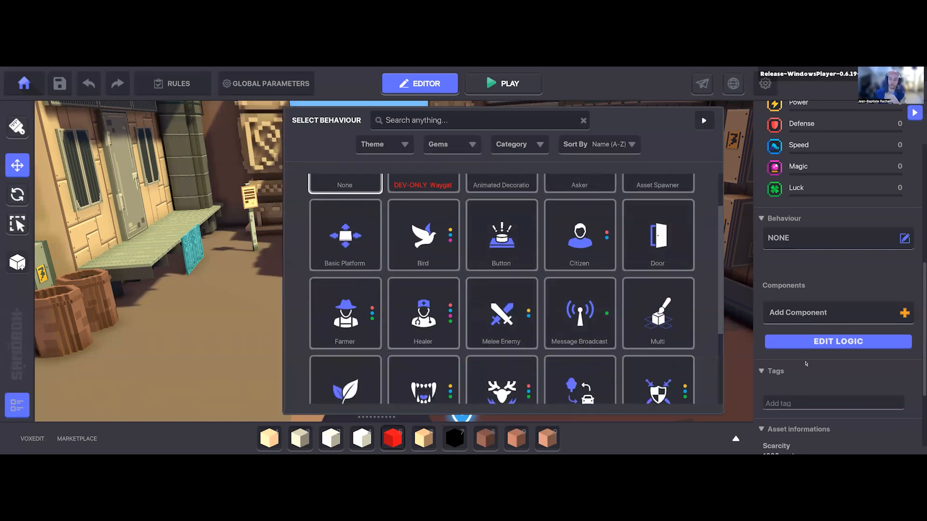
scroll(490, 304, "up", 1)
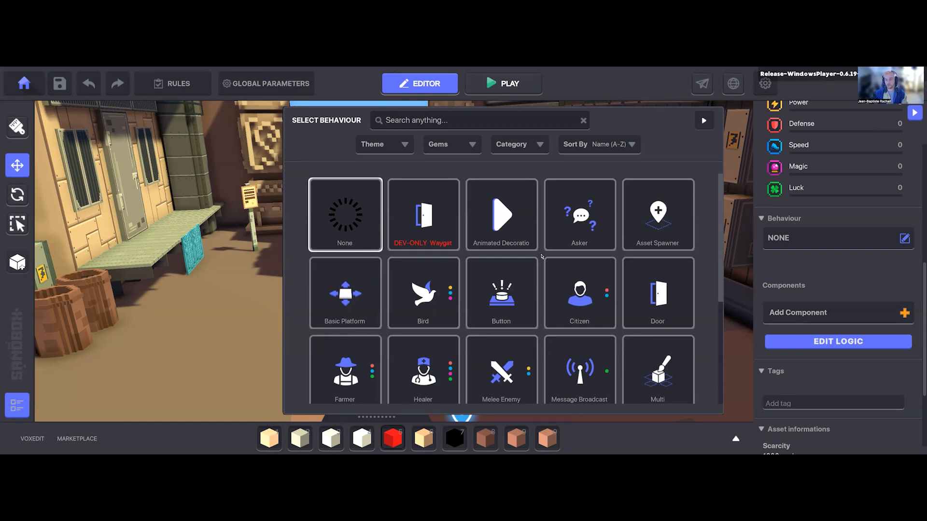
scroll(600, 213, "down", 5)
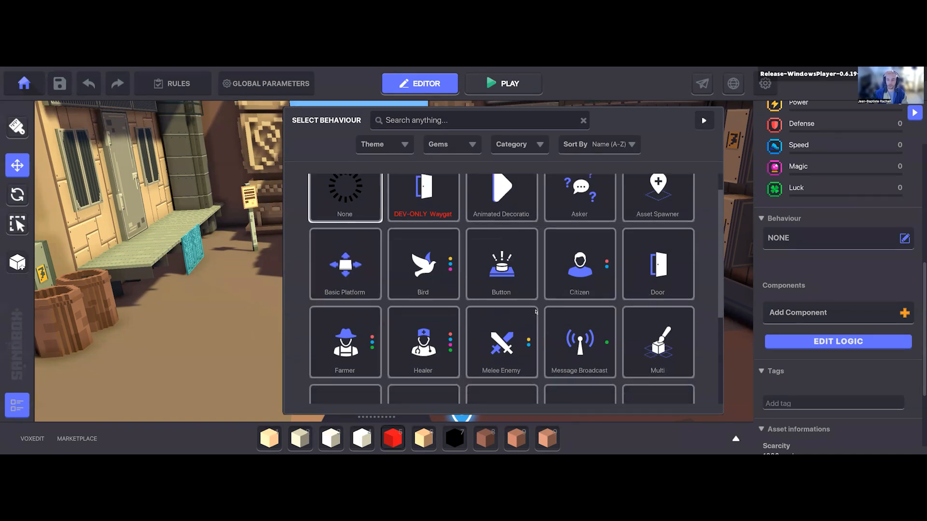
scroll(587, 303, "up", 2)
scroll(587, 303, "up", 2)
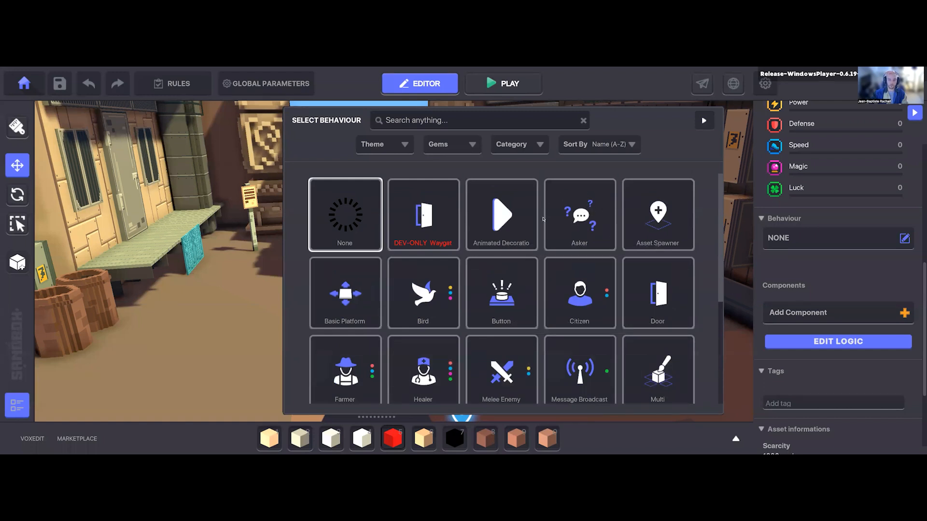
left_click(569, 221)
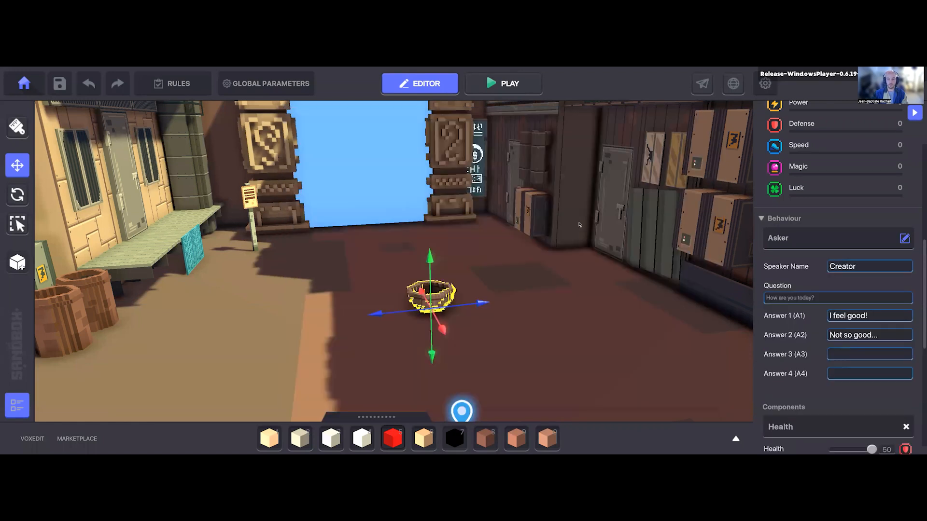
Step: Examine the Asker behaviour's speaker name, question and answer parameters, along with the Clay Bowl's components and tags
mouse_move(790, 340)
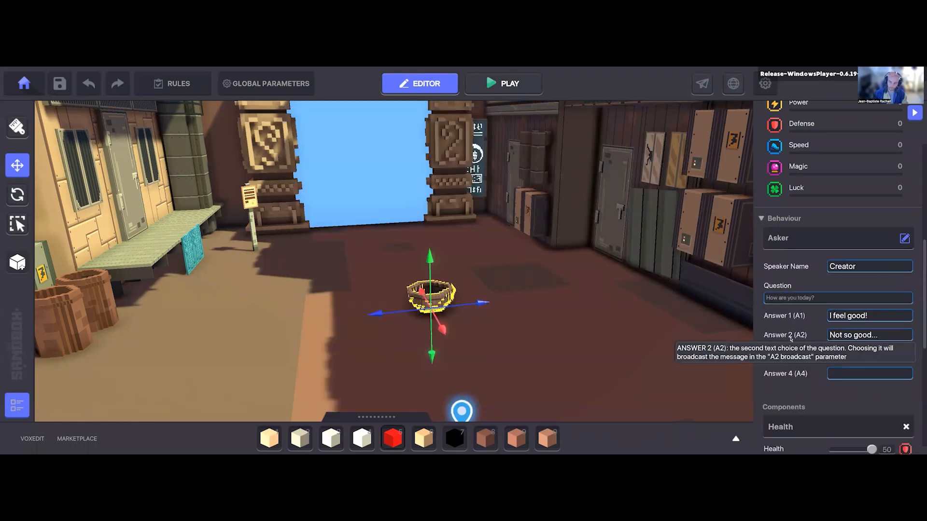
scroll(805, 247, "down", 3)
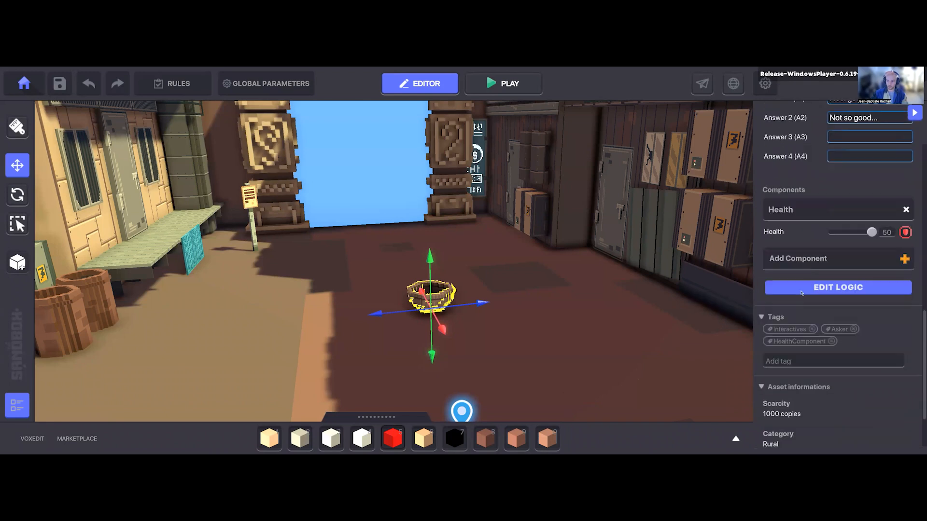
scroll(811, 291, "up", 4)
scroll(812, 291, "down", 3)
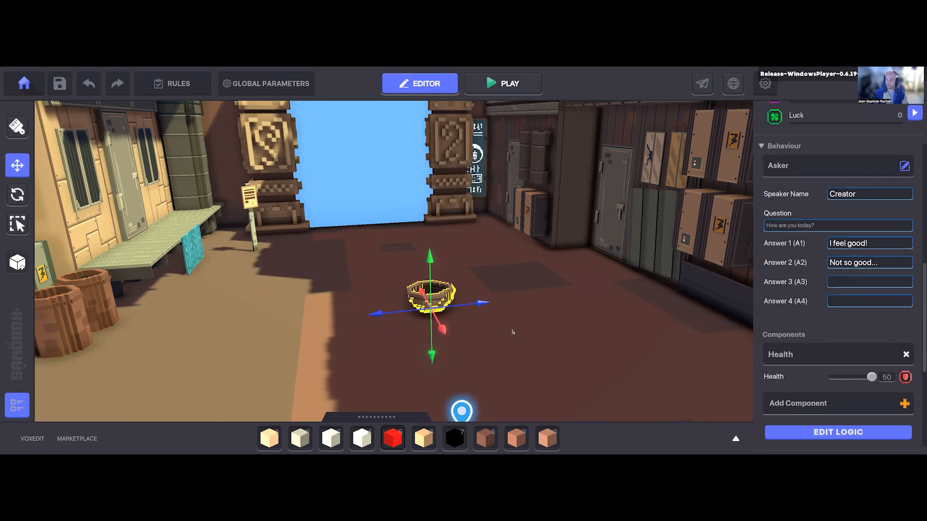
key("d")
scroll(541, 281, "down", 8)
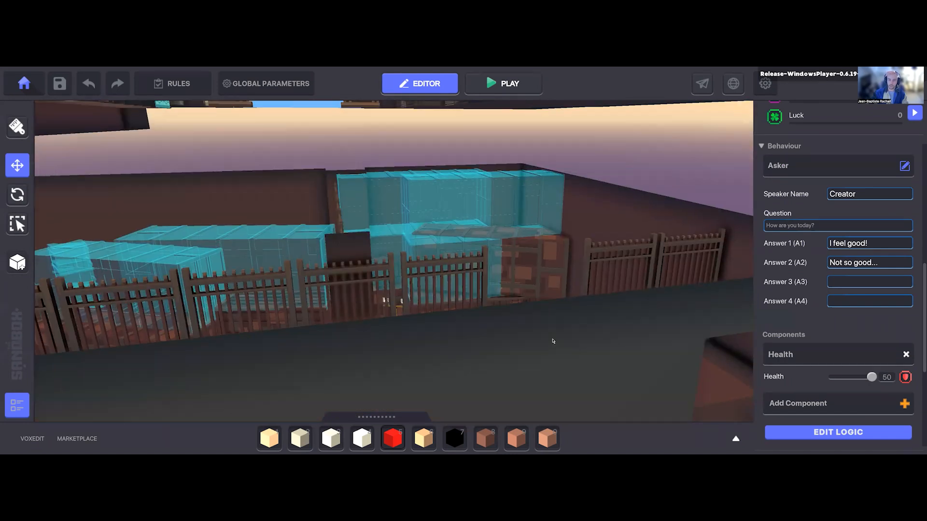
scroll(554, 341, "up", 8)
right_click_drag(511, 333, 396, 305)
left_click_drag(358, 313, 422, 187)
right_click_drag(511, 292, 528, 305)
scroll(528, 304, "up", 1)
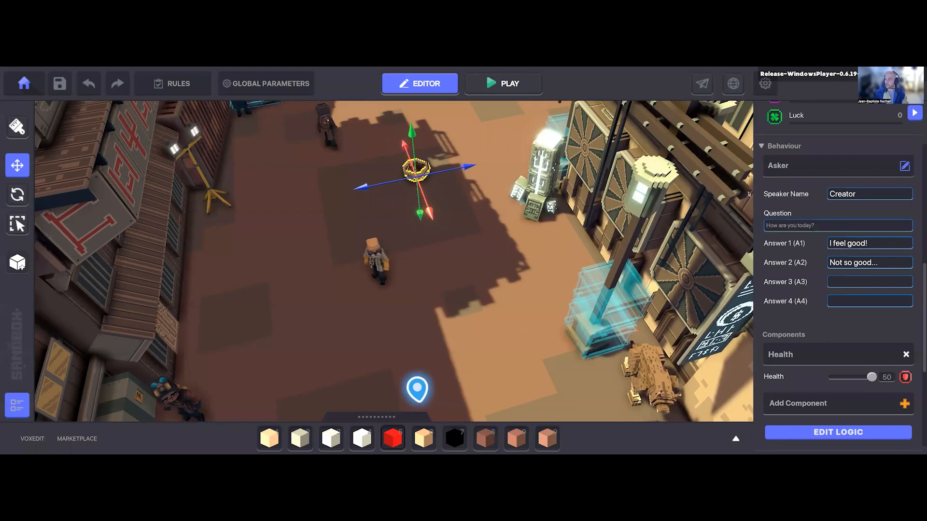
mouse_move(566, 300)
right_mouse_down()
mouse_move(552, 282)
mouse_move(555, 294)
right_mouse_up()
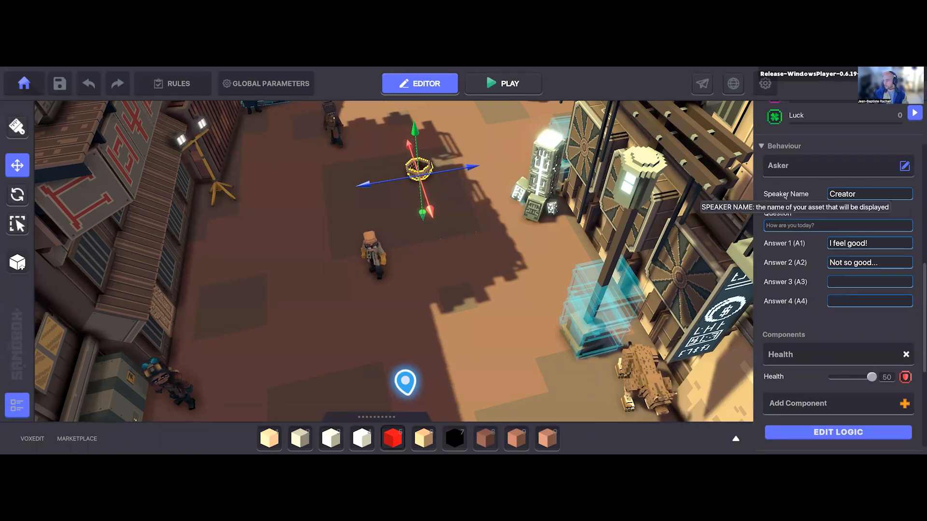
scroll(785, 208, "down", 2)
scroll(432, 188, "up", 5)
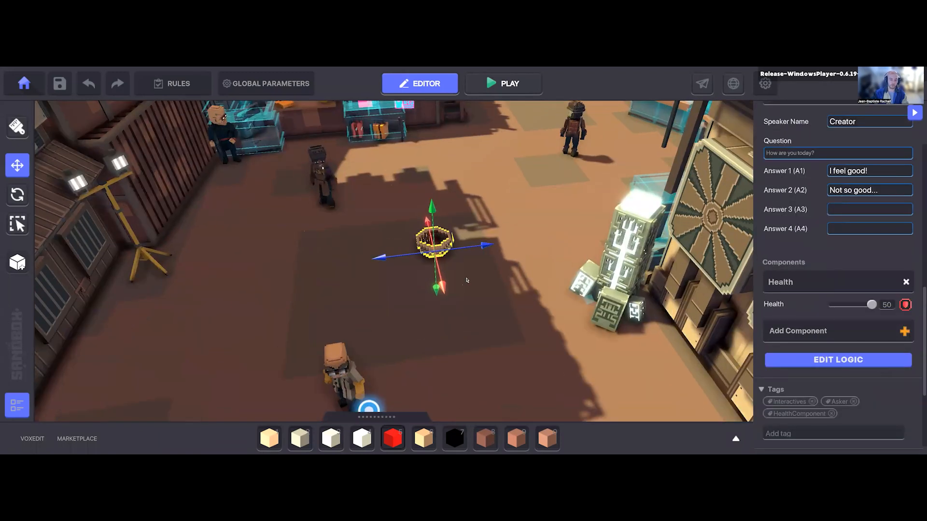
Step: Reopen the asset library to look at the clay assets, and close it again
right_click_drag(467, 281, 470, 294)
left_click(735, 439)
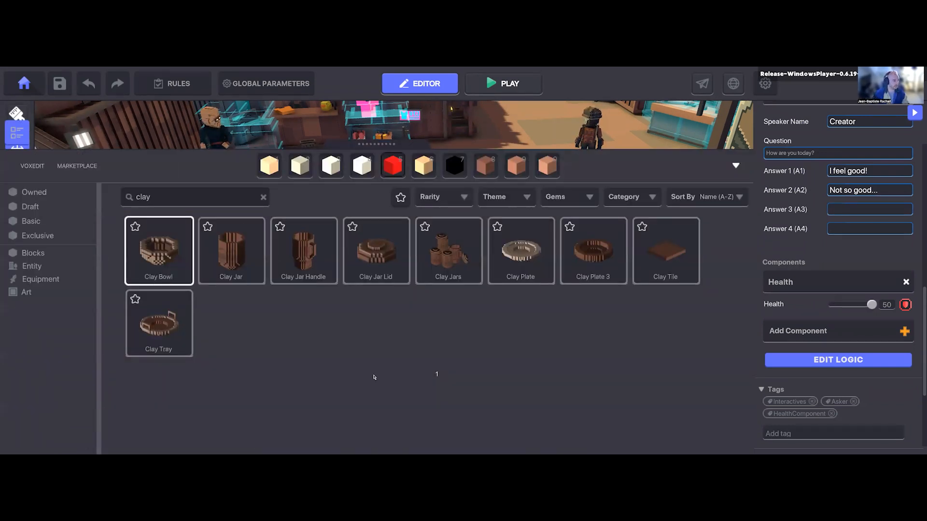
left_click(736, 165)
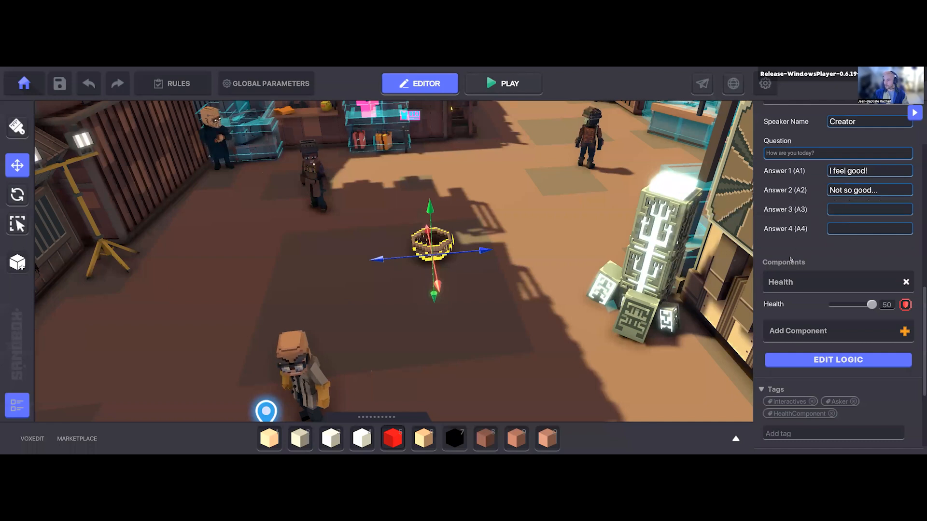
right_click_drag(476, 294, 467, 292)
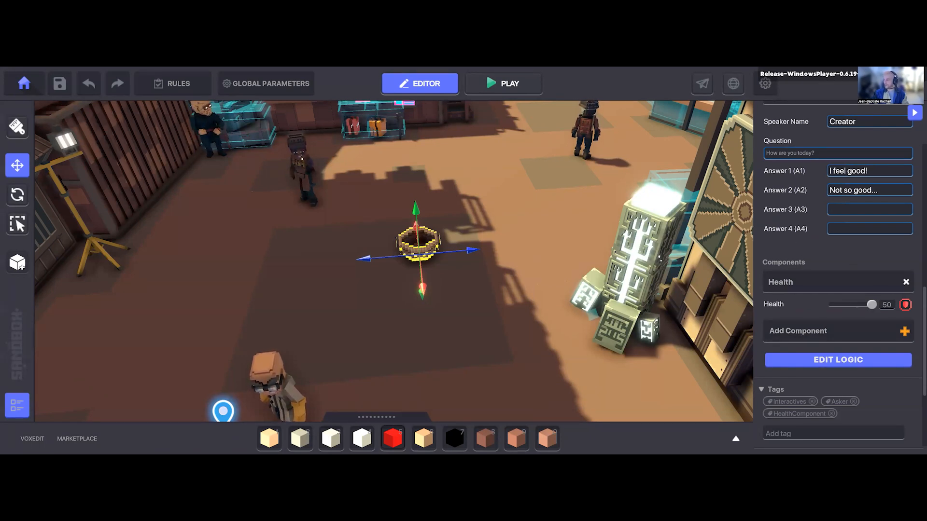
Step: Undo the last action, reselect the Clay Bowl and remove its Health component
key("ctrl+z")
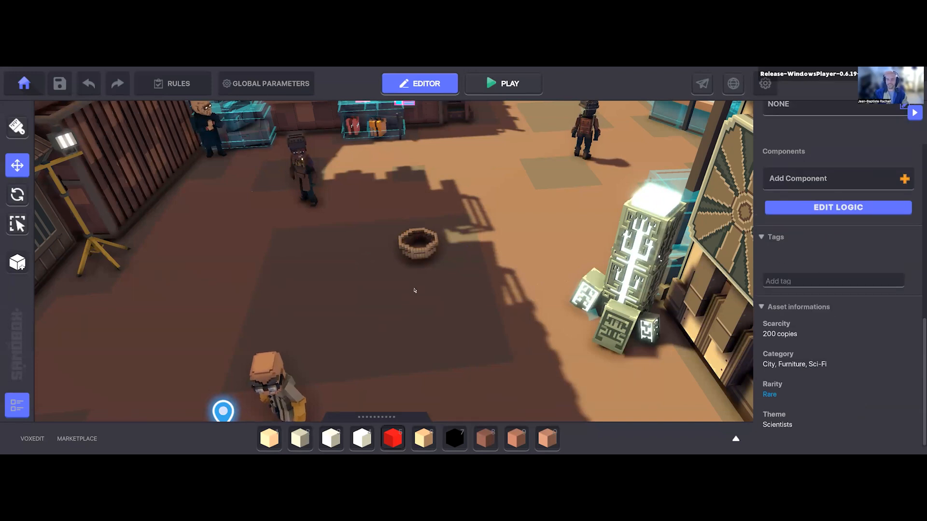
left_click(418, 244)
scroll(808, 352, "down", 2)
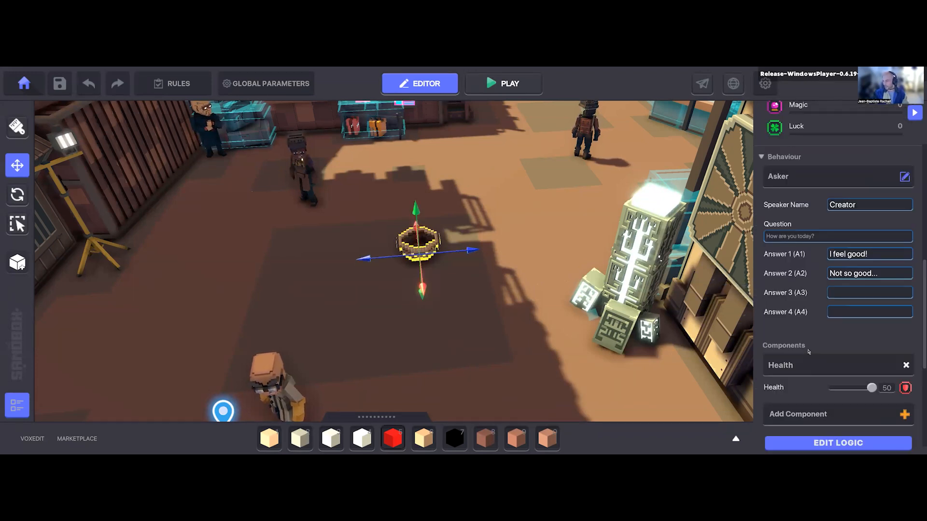
left_click(906, 365)
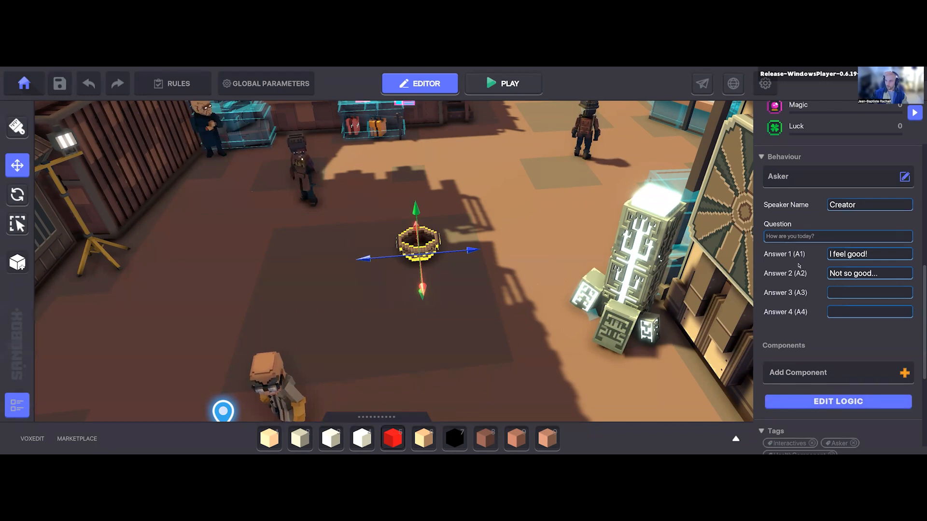
Step: Open the Clay Bowl's logic settings and replace the Asker's speaker name with the presenter's initials
left_click(821, 401)
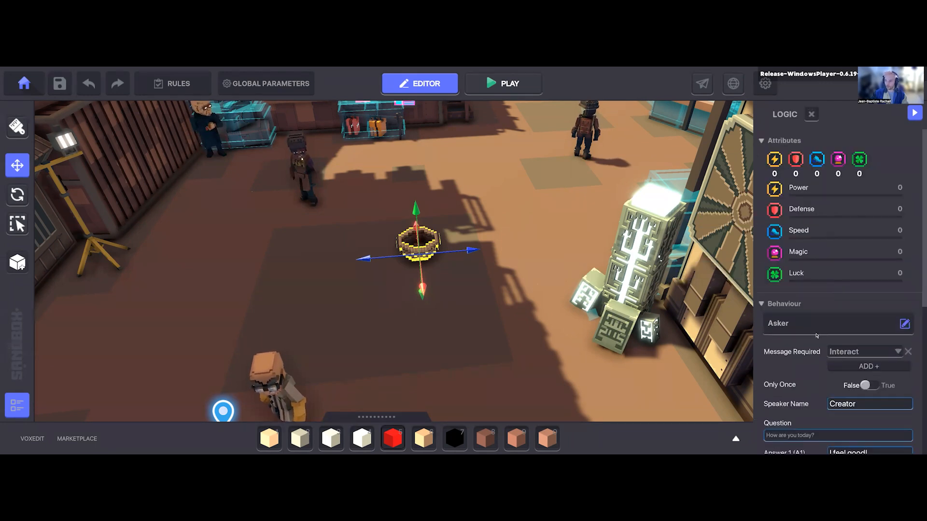
scroll(816, 335, "down", 5)
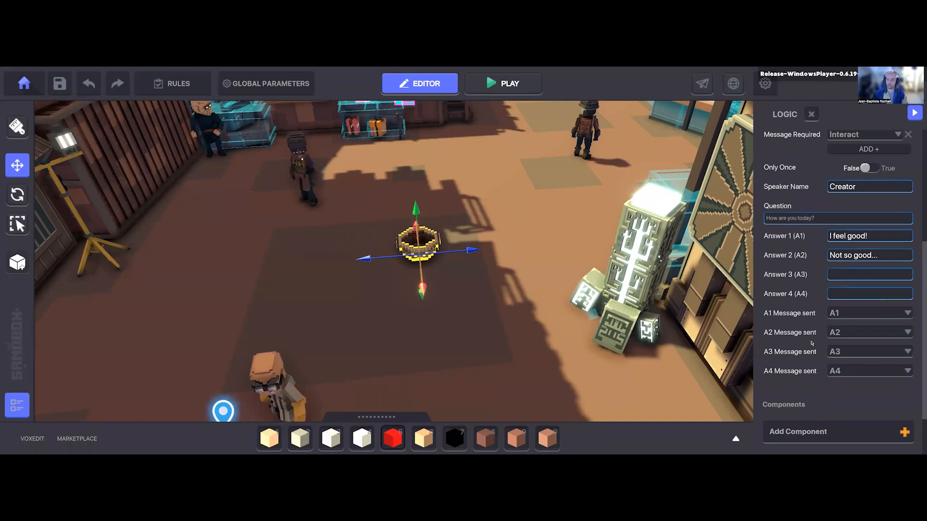
scroll(787, 271, "up", 2)
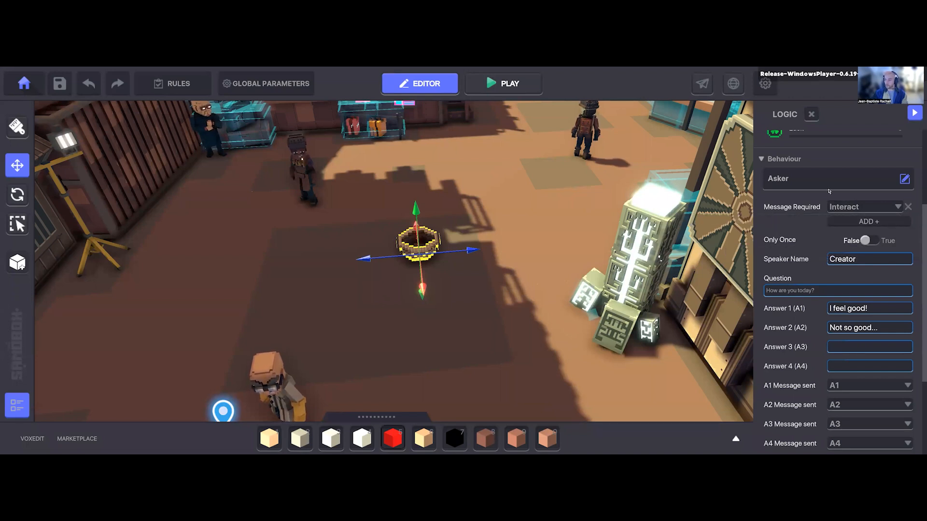
key("d")
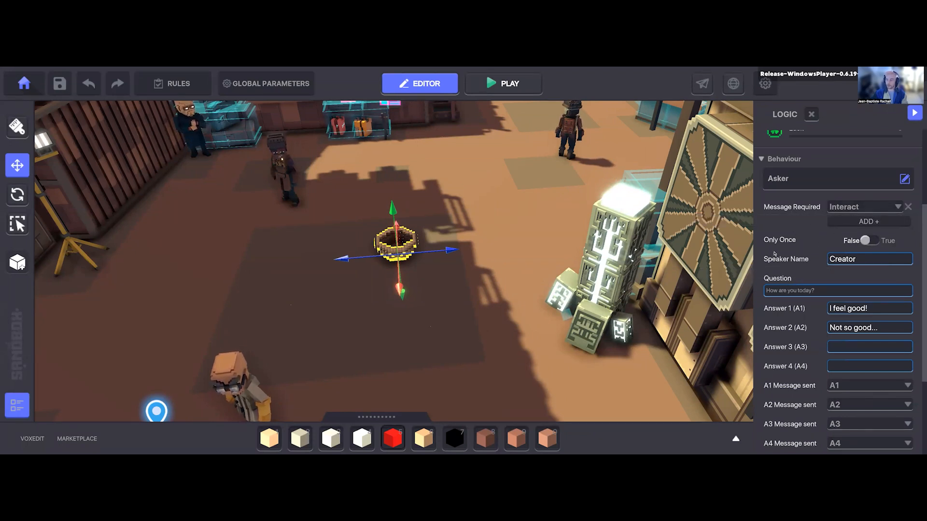
scroll(791, 290, "down", 3)
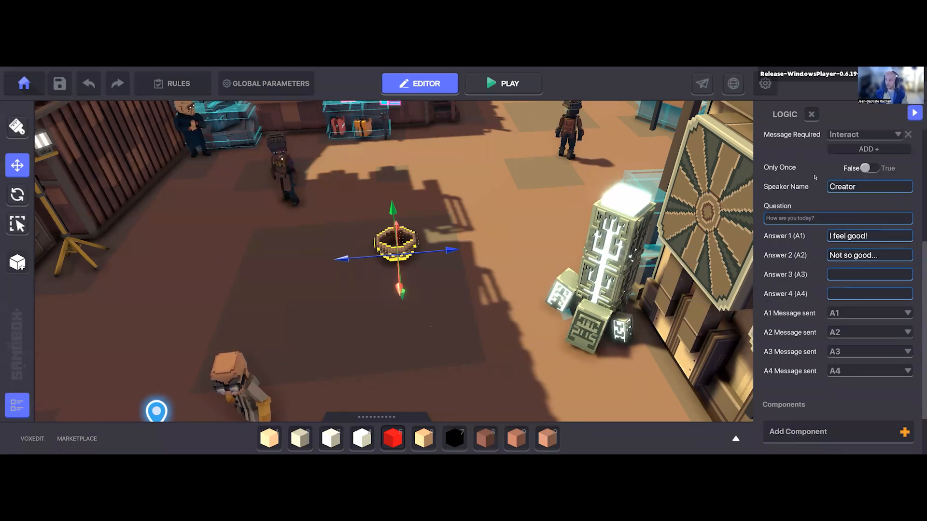
left_click(886, 192)
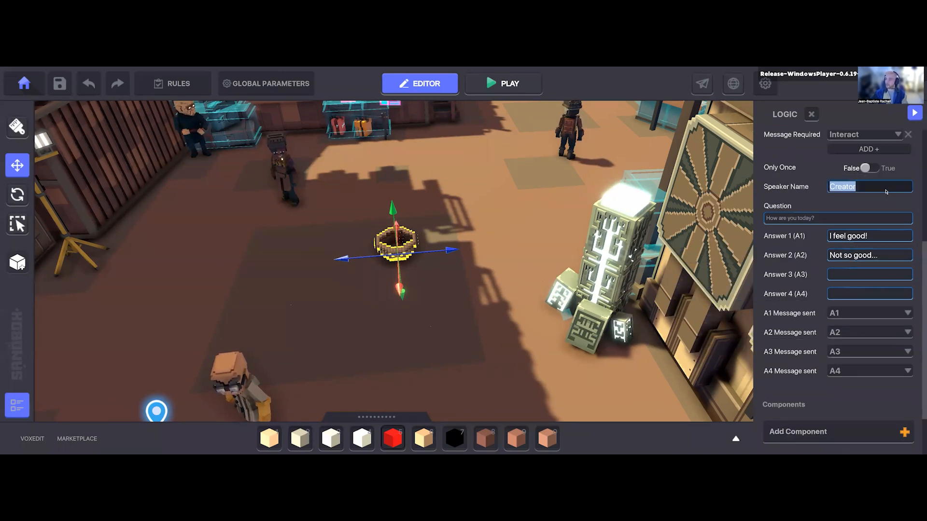
type("JB")
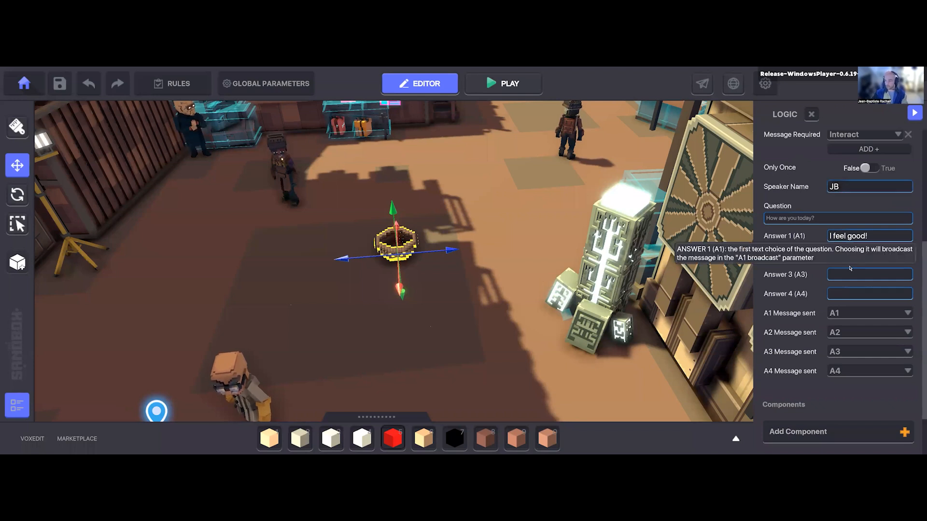
key("Tab")
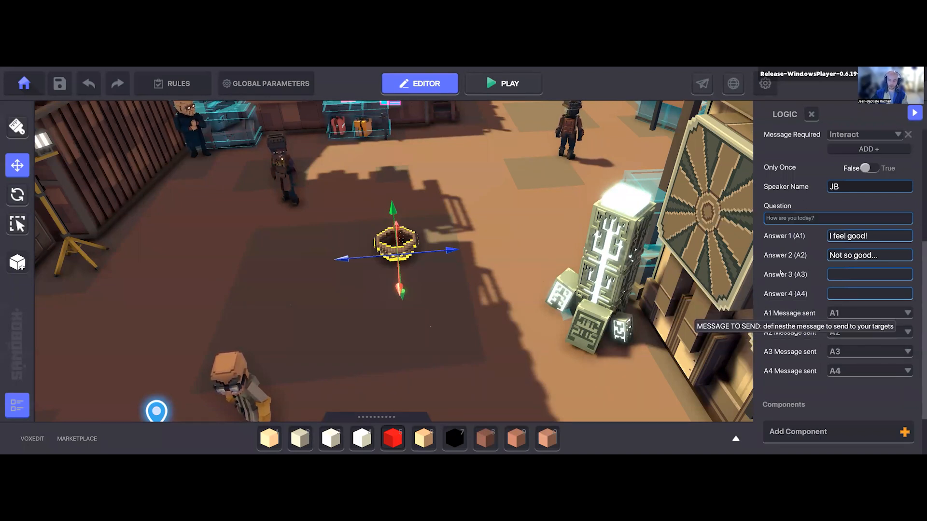
Step: Add a new message named AllGood and assign it as the Asker's A1 message sent
scroll(800, 389, "down", 2)
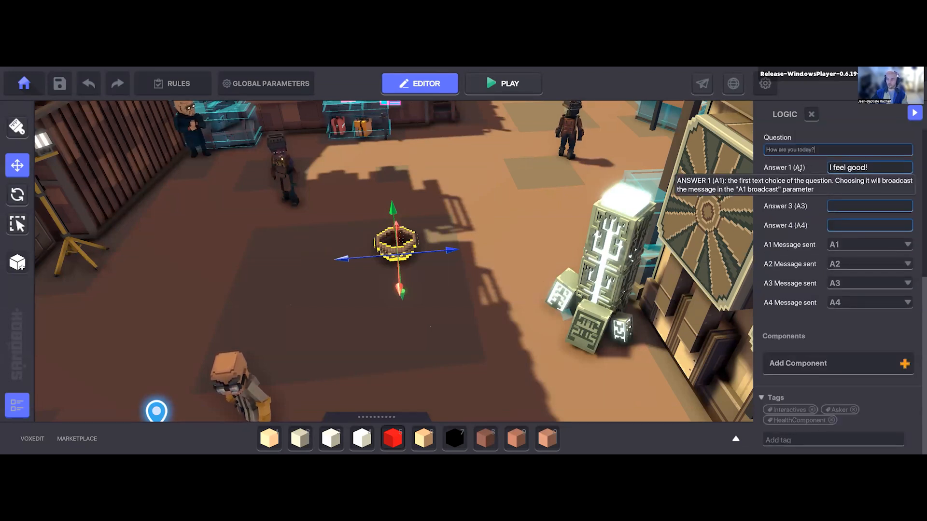
left_click(843, 244)
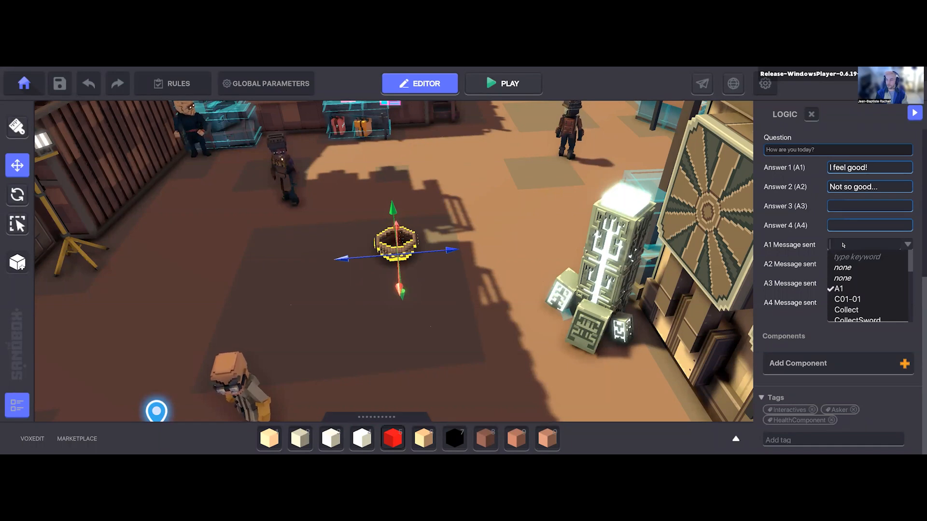
type("All")
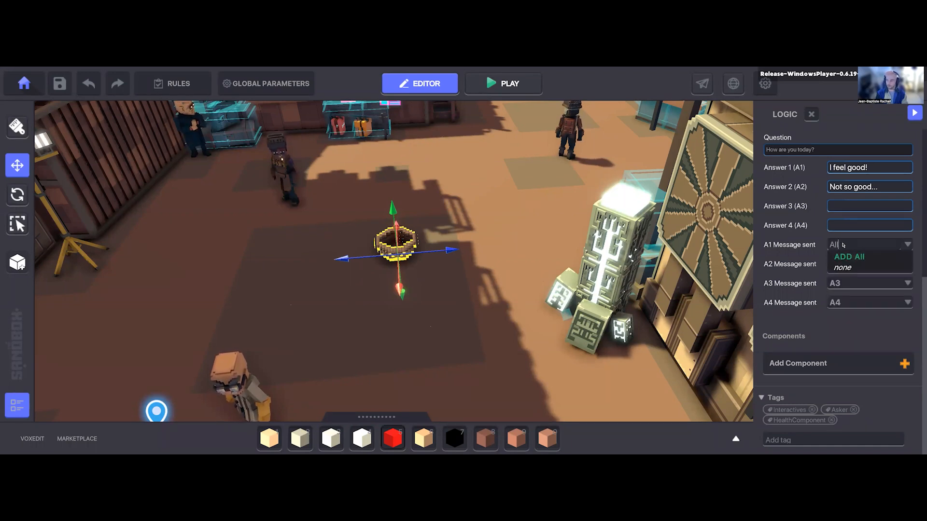
type("Good")
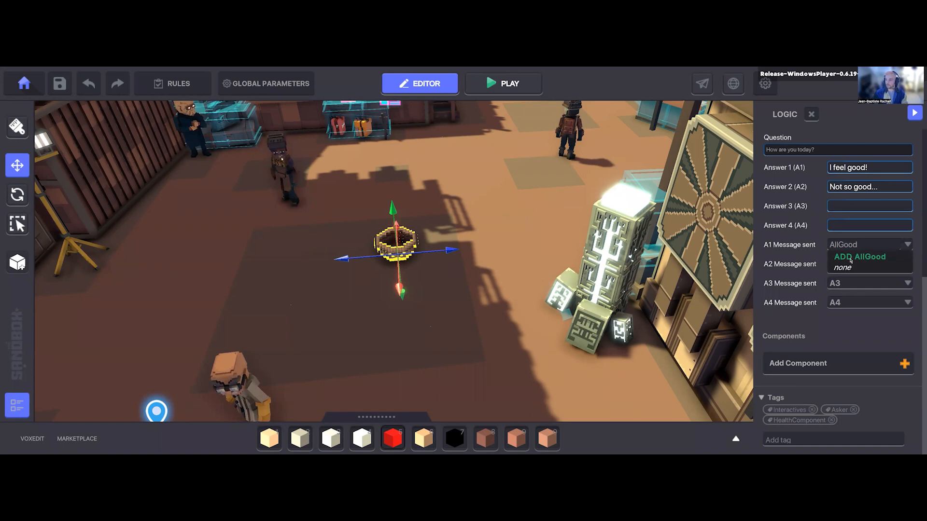
key("Return")
right_click_drag(386, 271, 468, 340)
key("s")
right_click_drag(520, 366, 514, 348)
key("d")
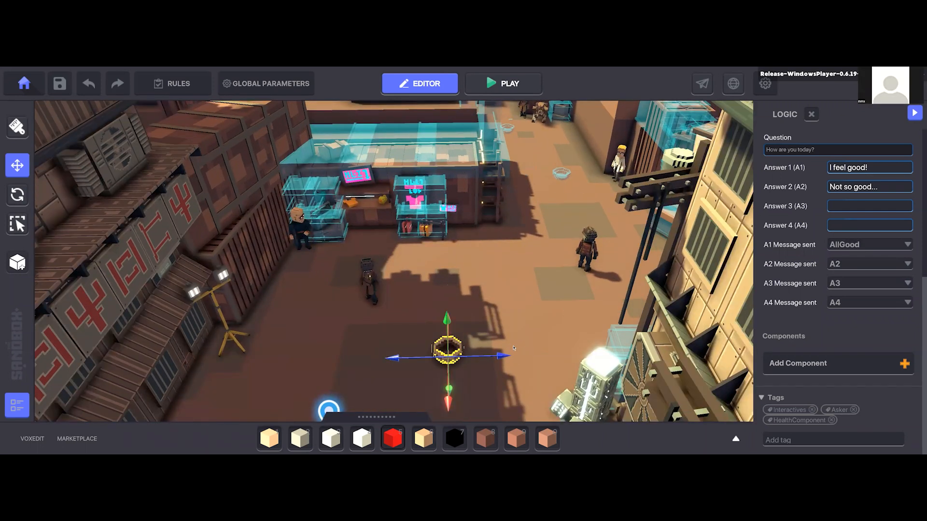
scroll(514, 347, "down", 3)
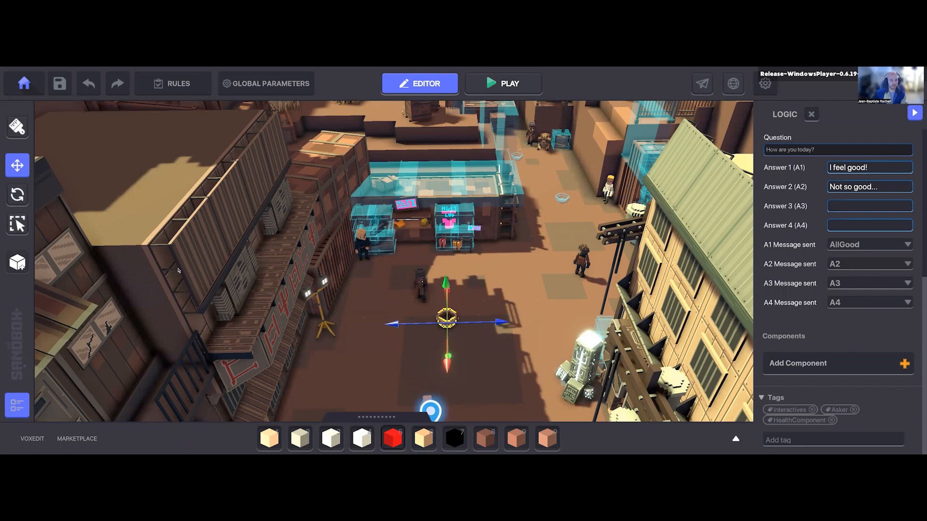
key("d")
key("Tab")
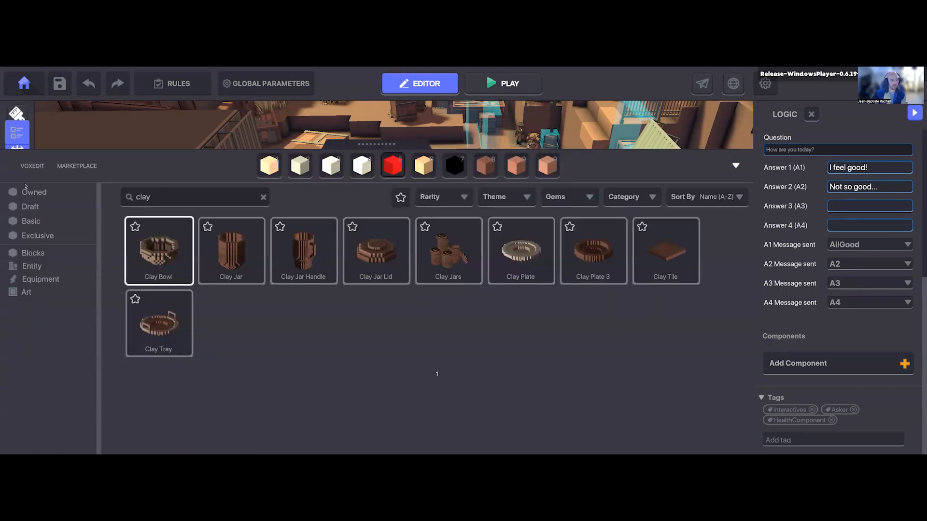
key("Tab")
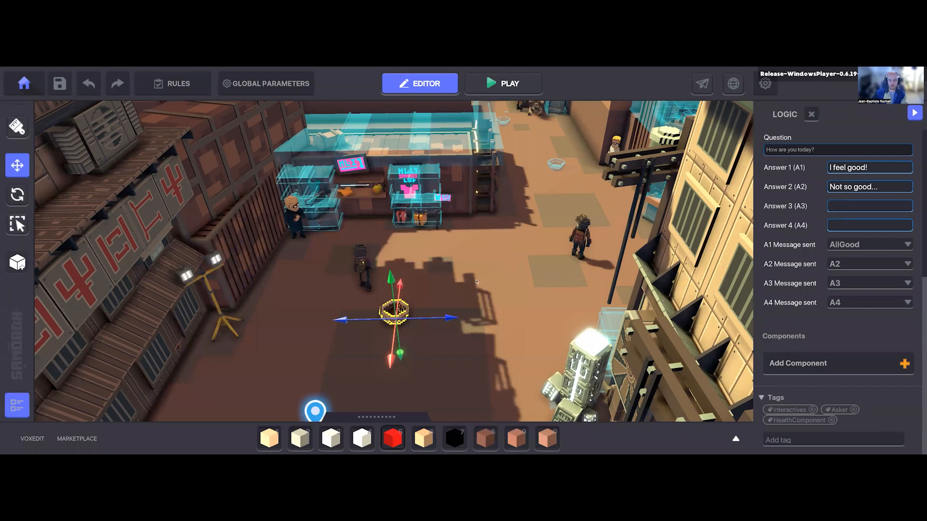
key("Tab")
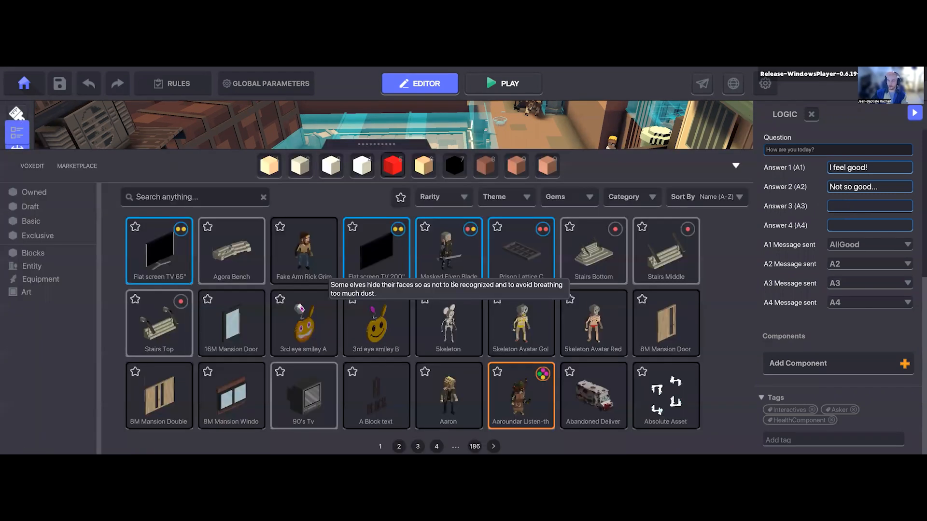
key("Tab")
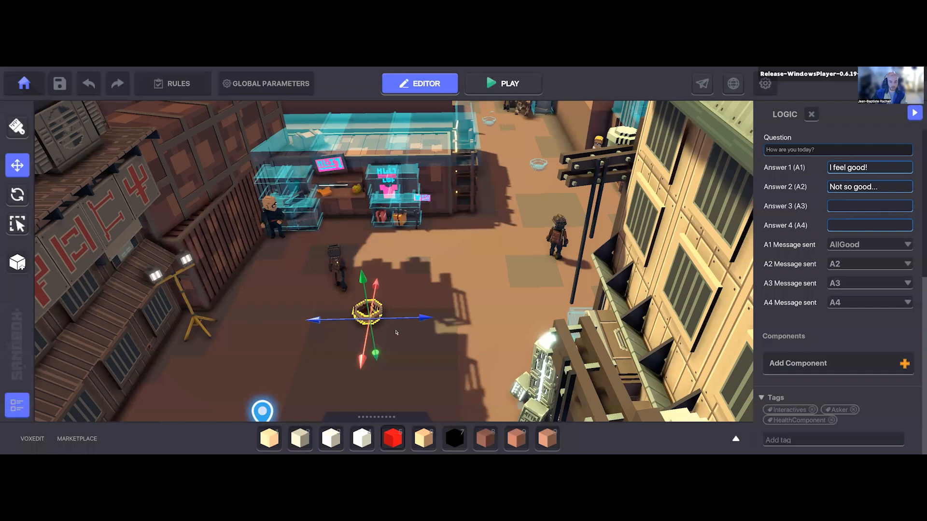
Step: Search the asset library for "clay" and place a second Clay Bowl on the ground at about X 67, Y 29.5, Z 18
key("Tab")
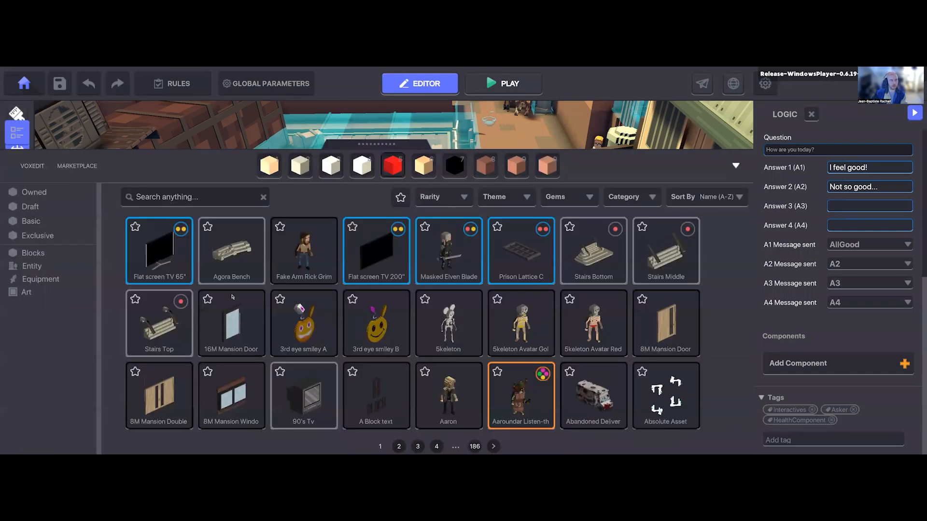
left_click(189, 197)
type("clay")
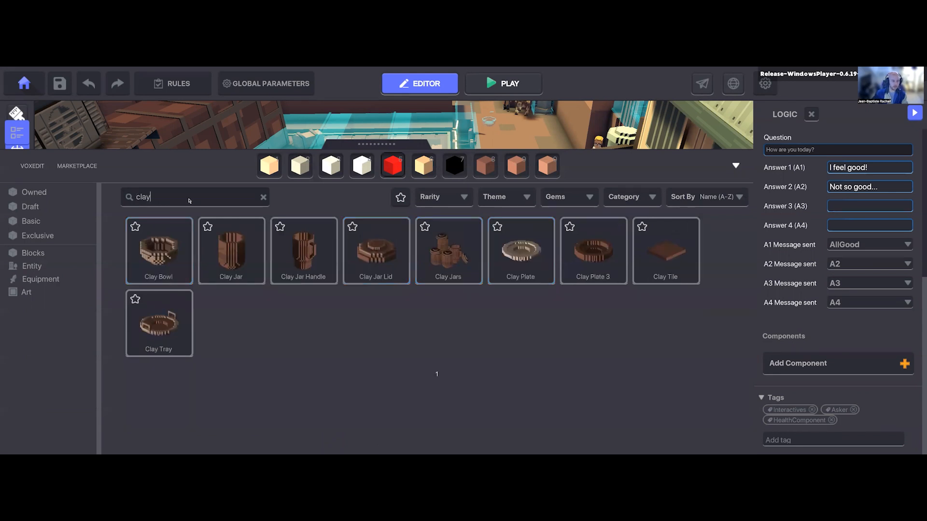
left_click(159, 251)
left_click(368, 310)
left_click(472, 275)
left_click(14, 168)
left_click(368, 311)
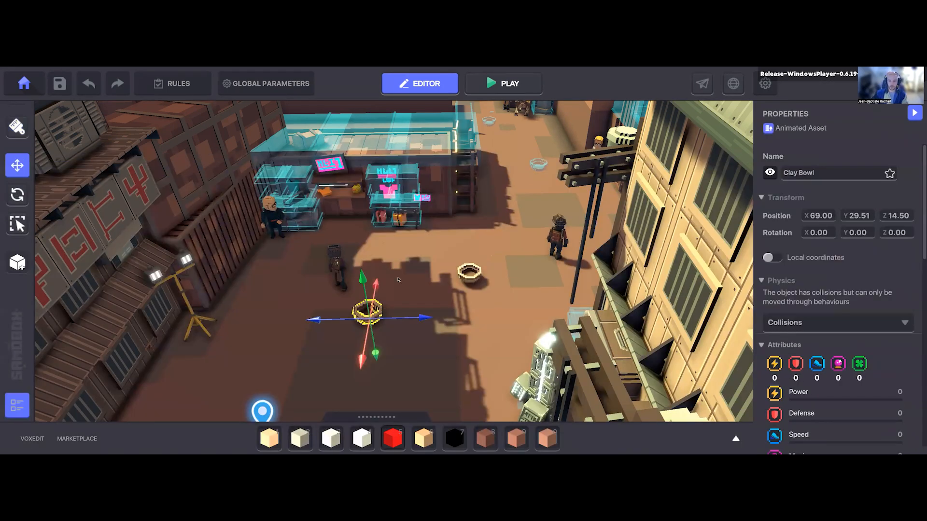
Step: Select the second Clay Bowl and assign it the Asset Spawner behaviour
left_click(469, 273)
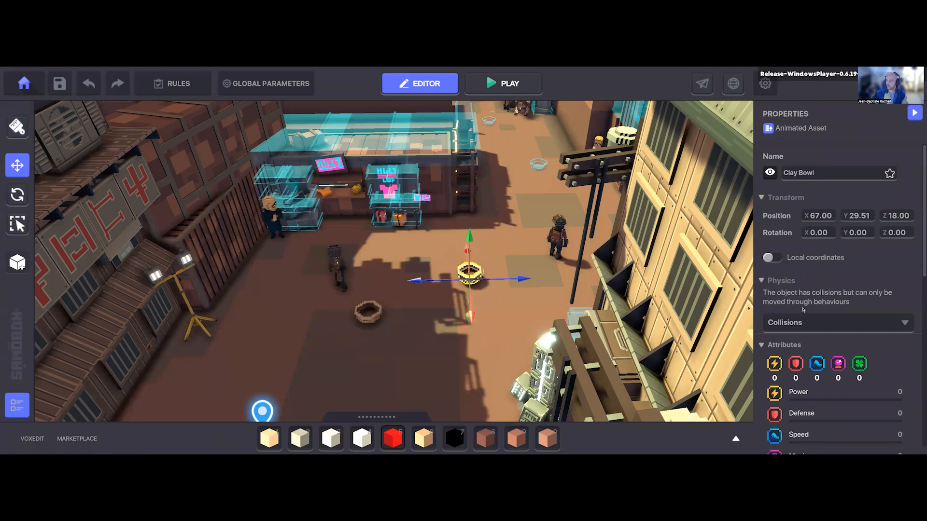
scroll(804, 310, "down", 3)
scroll(803, 322, "down", 2)
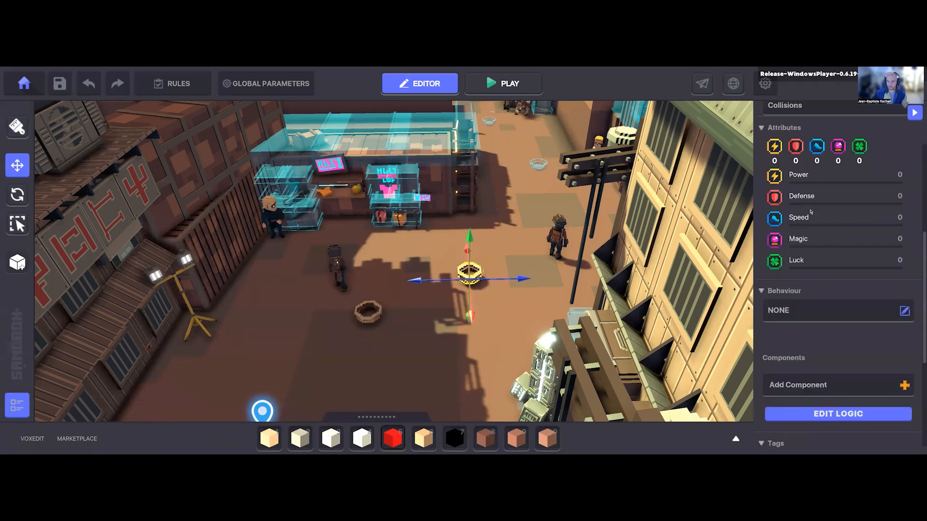
scroll(838, 290, "down", 3)
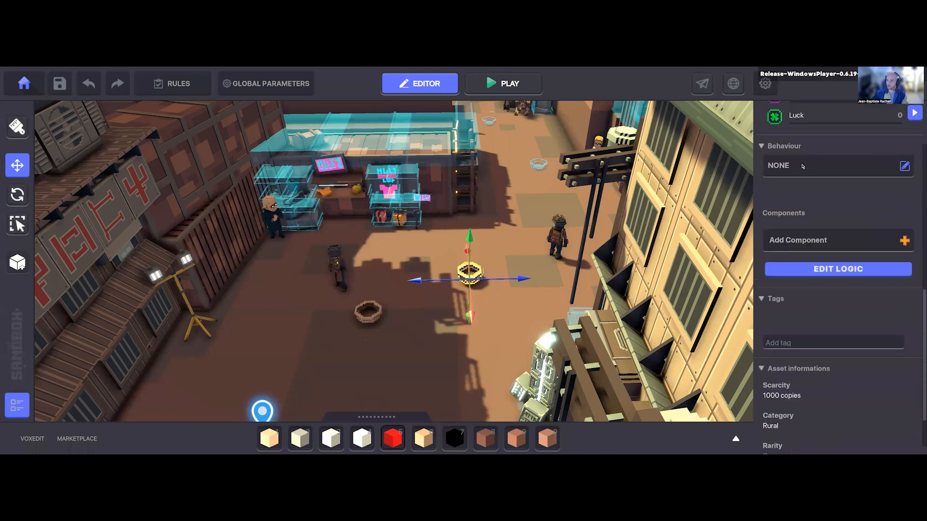
left_click(904, 166)
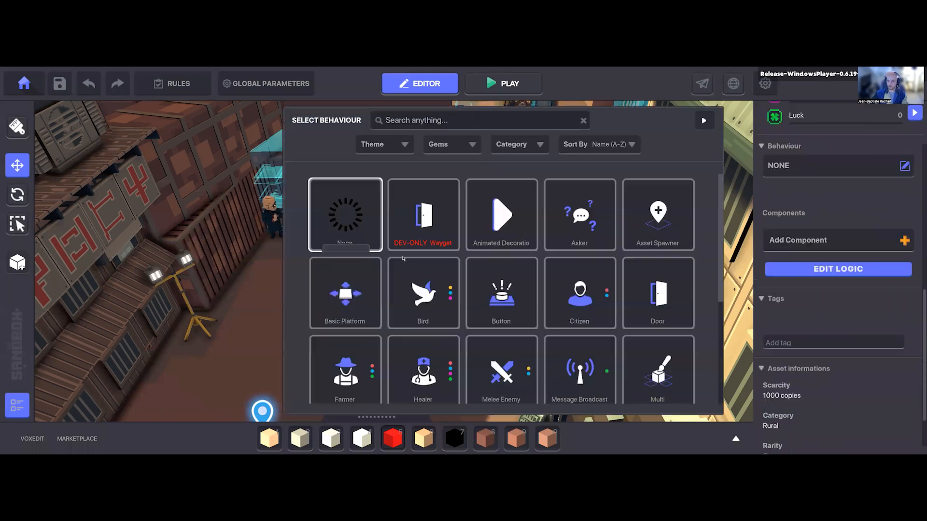
left_click(659, 215)
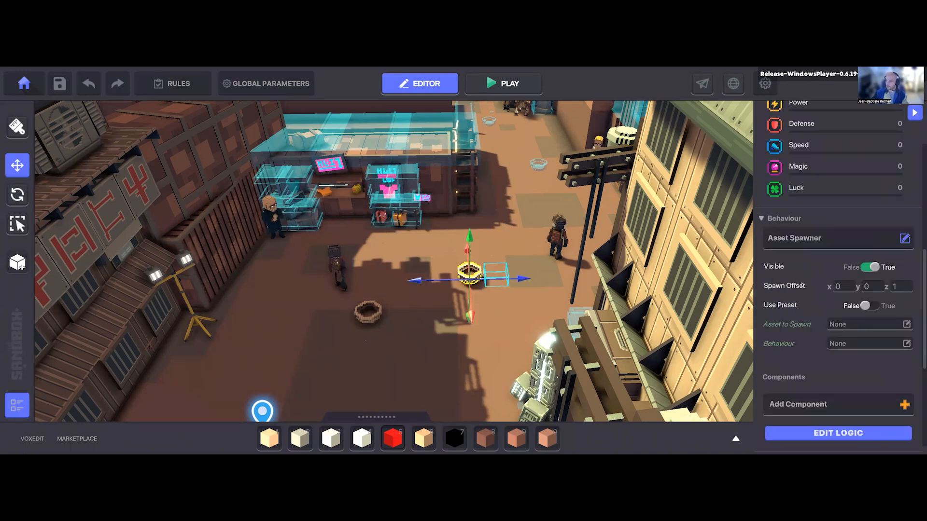
Step: Open the second Clay Bowl's logic settings and set the Asset Spawner's Z spawn offset to 0
scroll(802, 286, "down", 3)
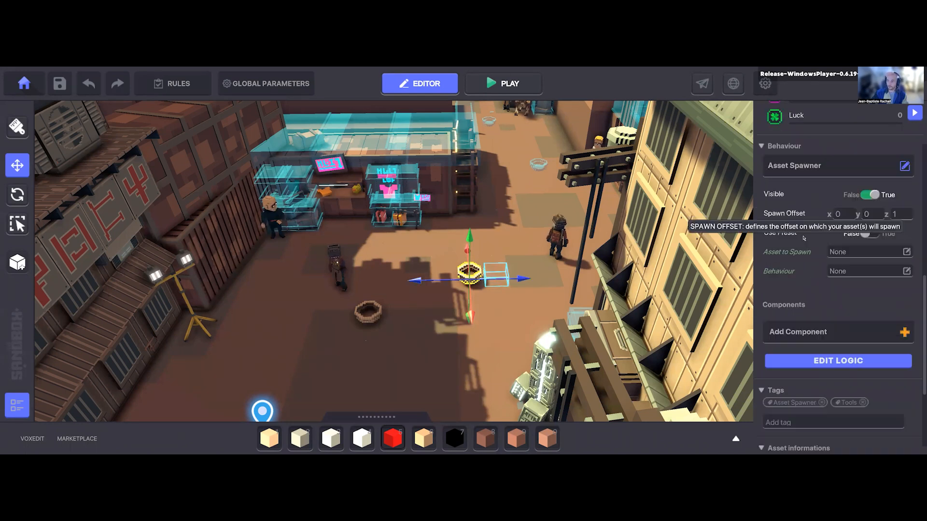
left_click(813, 362)
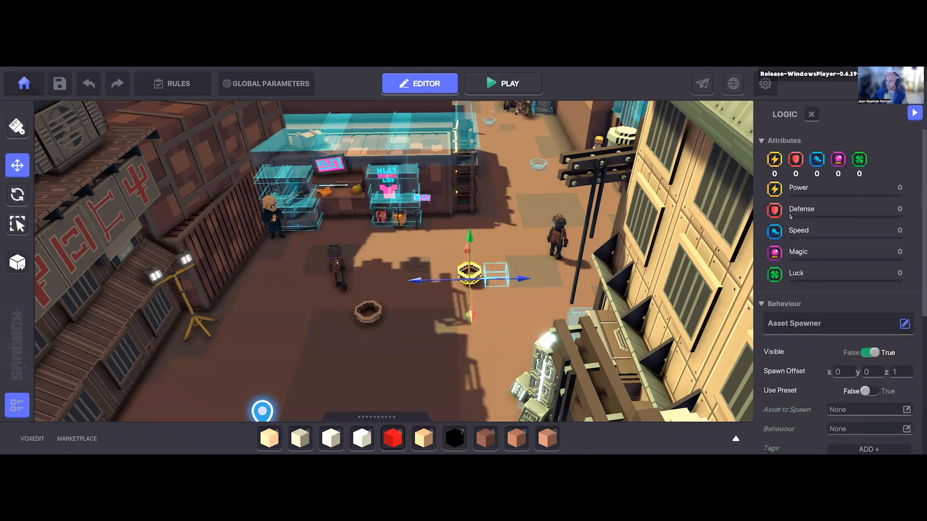
scroll(767, 300, "down", 4)
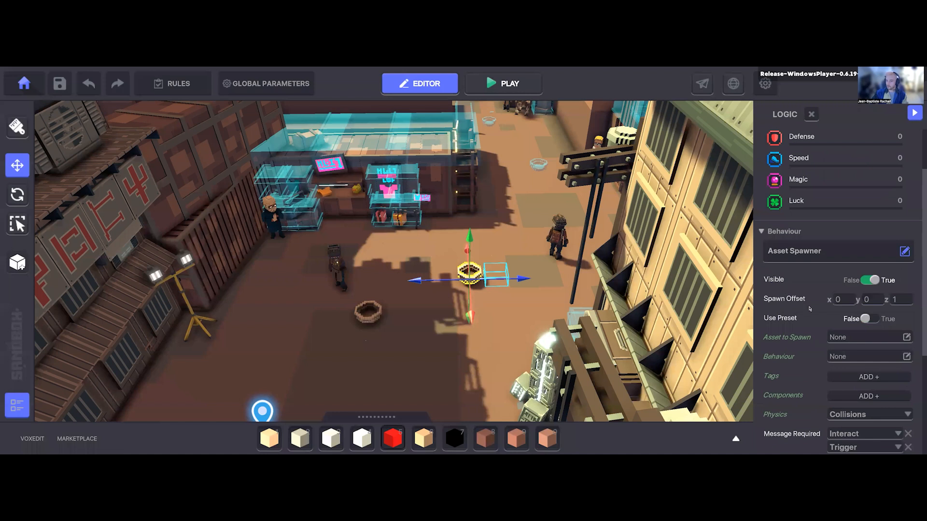
scroll(815, 296, "down", 3)
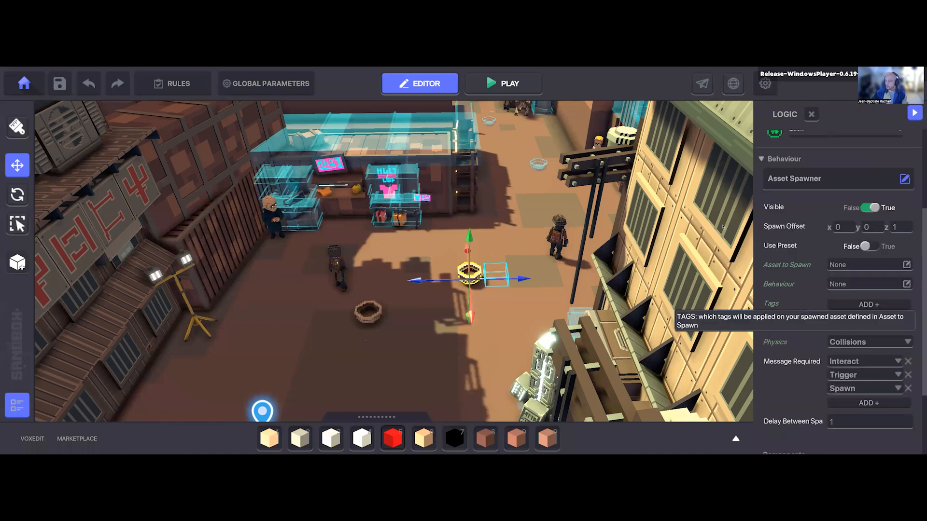
type("0")
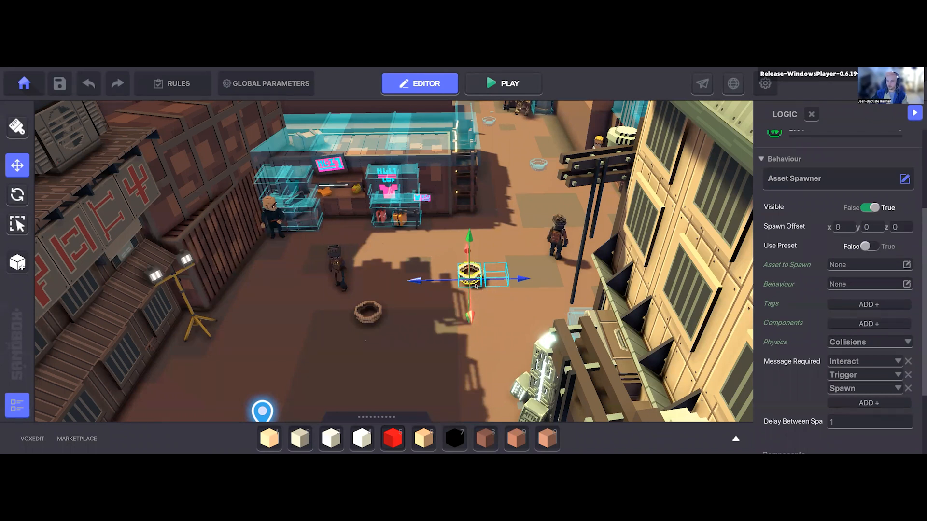
key("ctrl+z")
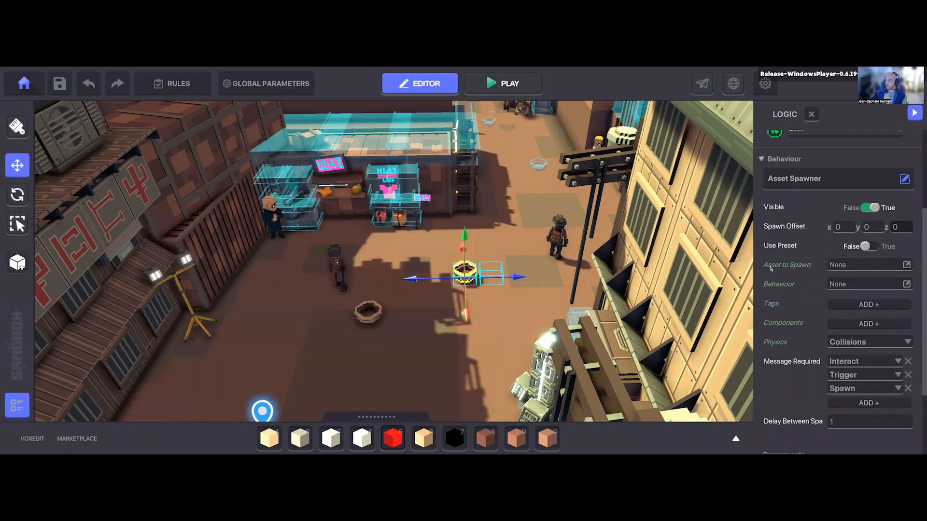
Step: Set the second Clay Bowl's Asset to Spawn to Aaron
mouse_move(773, 269)
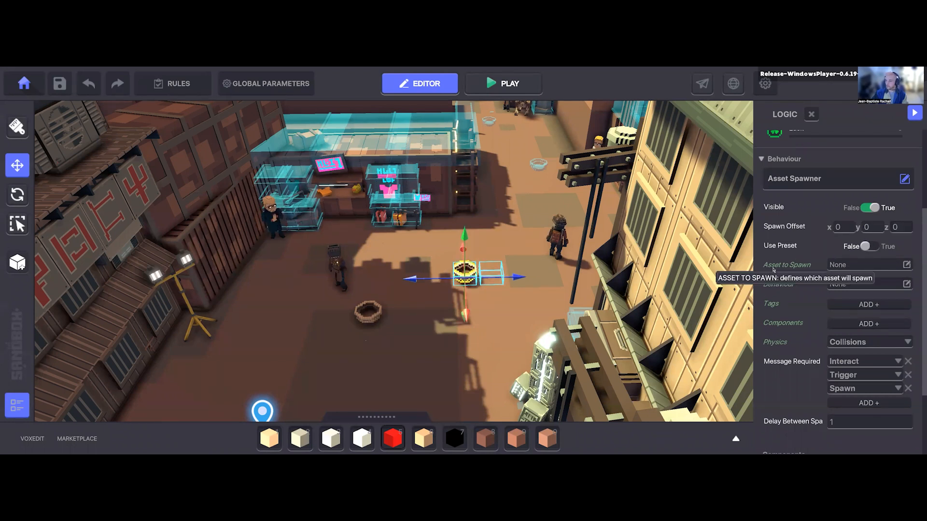
left_click(843, 269)
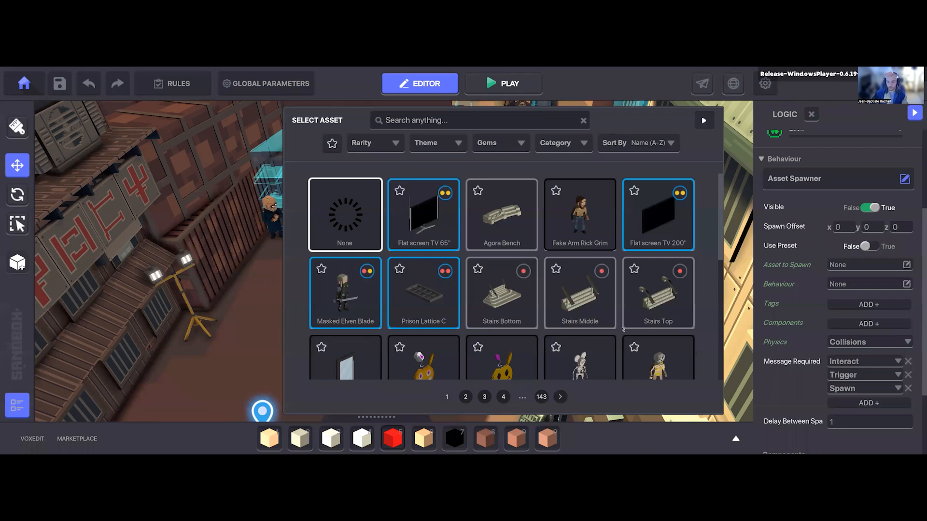
scroll(487, 328, "down", 3)
scroll(531, 338, "down", 2)
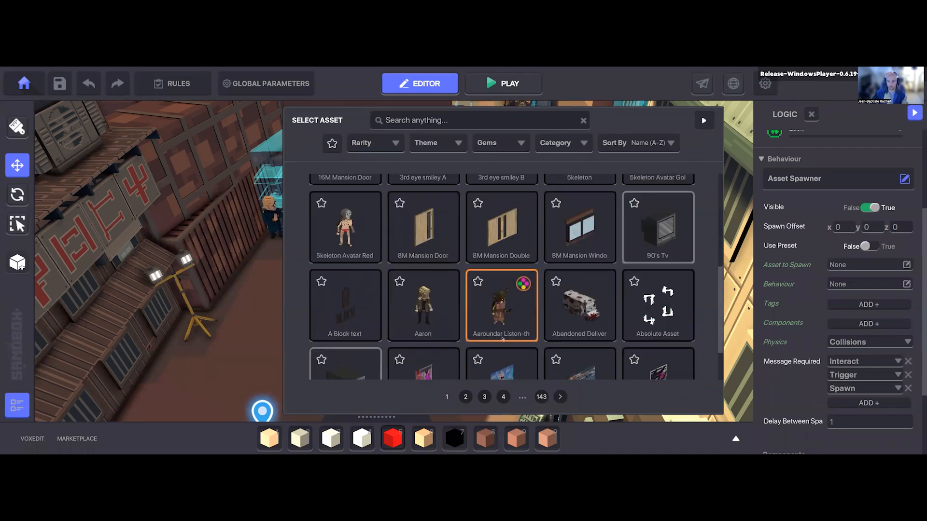
scroll(502, 339, "down", 2)
left_click(423, 243)
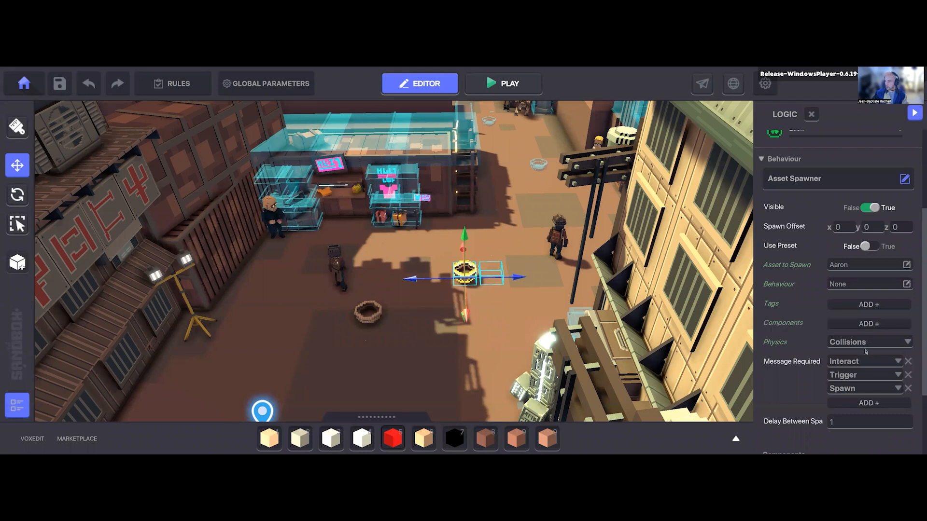
Step: Remove the Spawn and Trigger messages from the Asset Spawner's required messages and replace Interact with AllGood
scroll(856, 356, "down", 2)
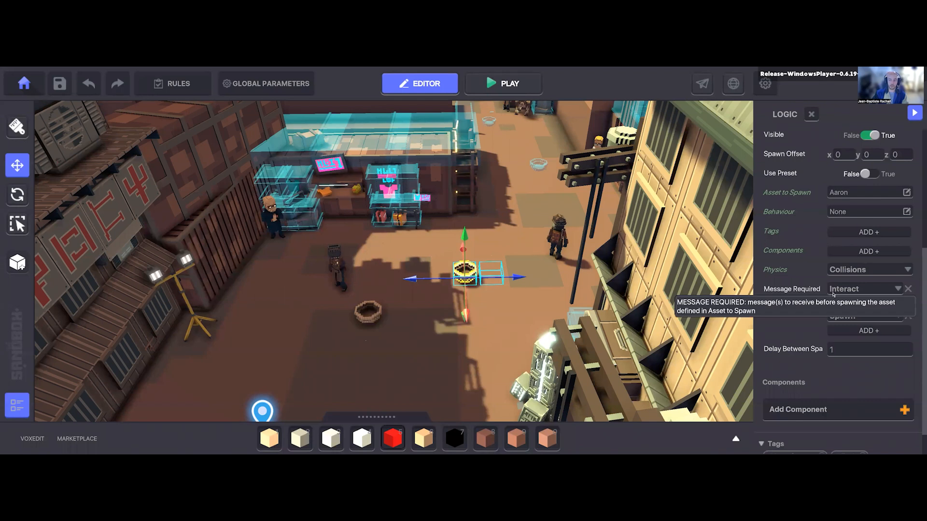
left_click(908, 316)
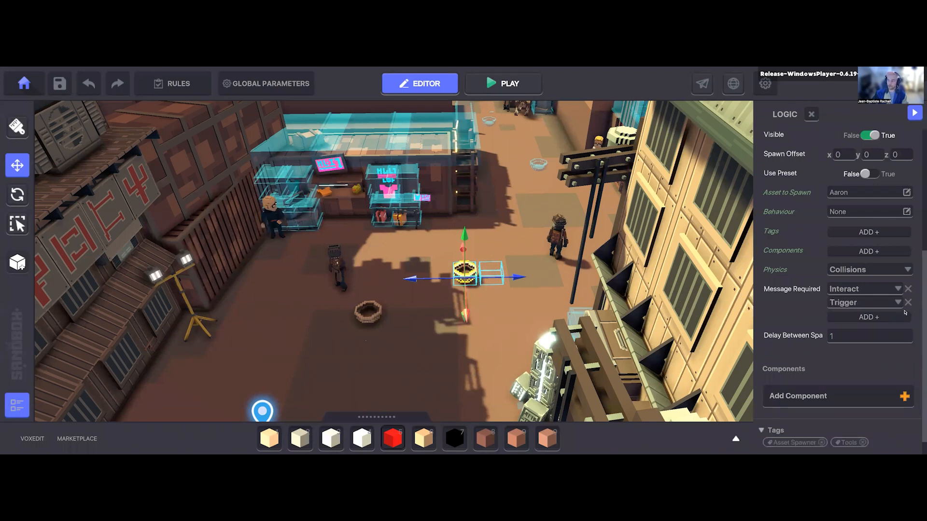
left_click(907, 302)
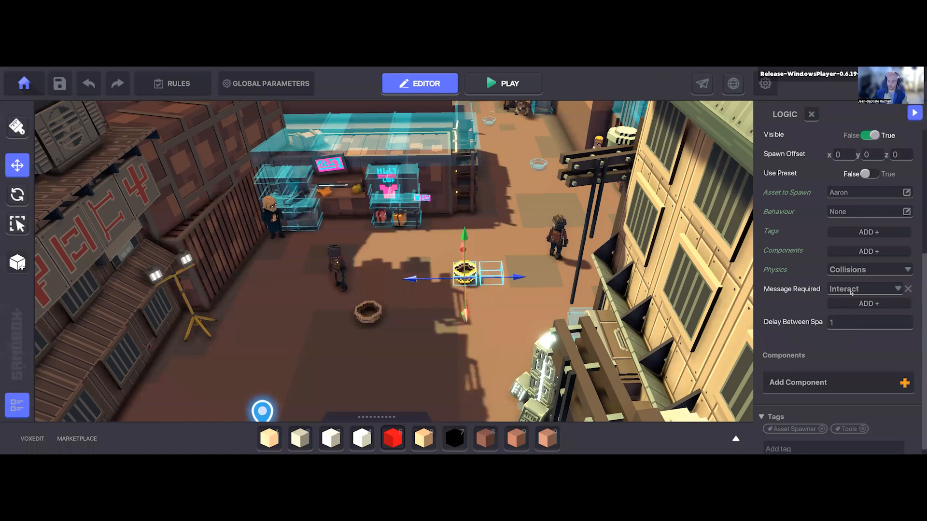
left_click(851, 291)
type("All")
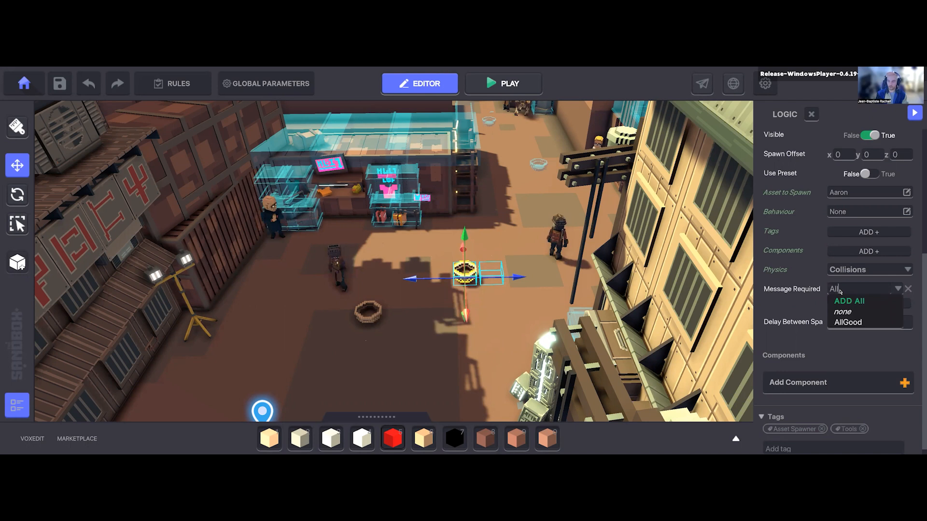
type("G")
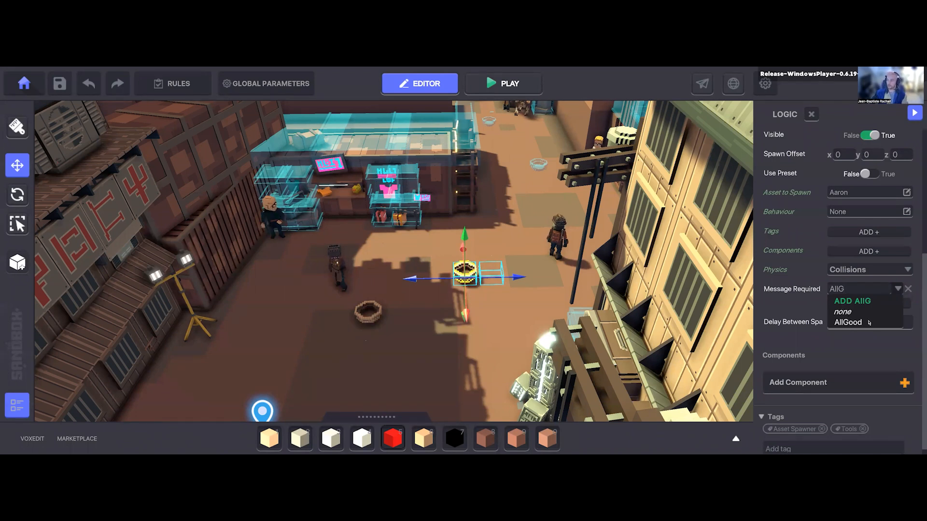
left_click(835, 322)
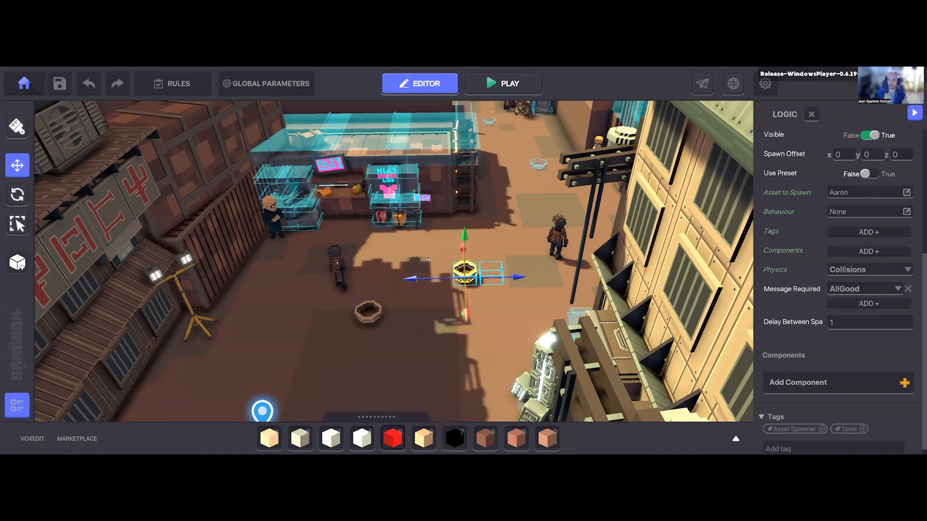
Step: Set the Asset Spawner's Visible option to False
key("d")
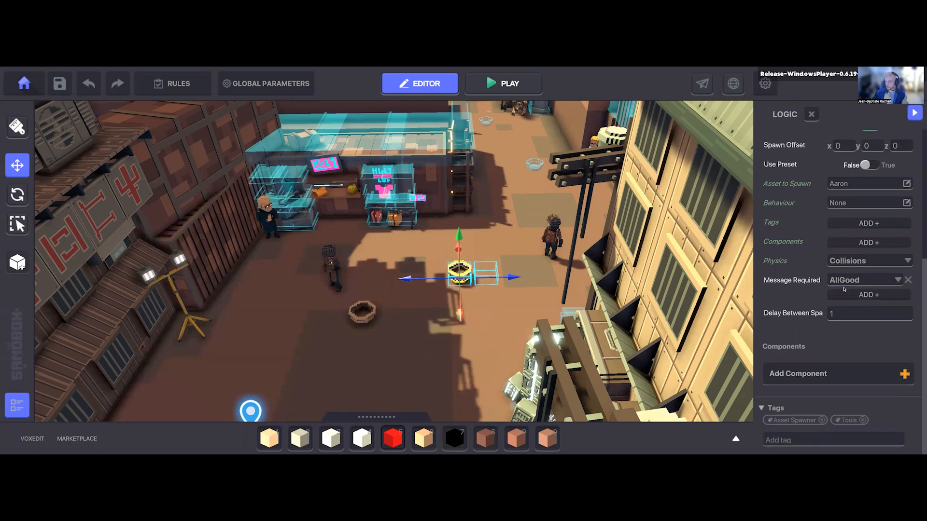
key("d")
scroll(814, 278, "up", 3)
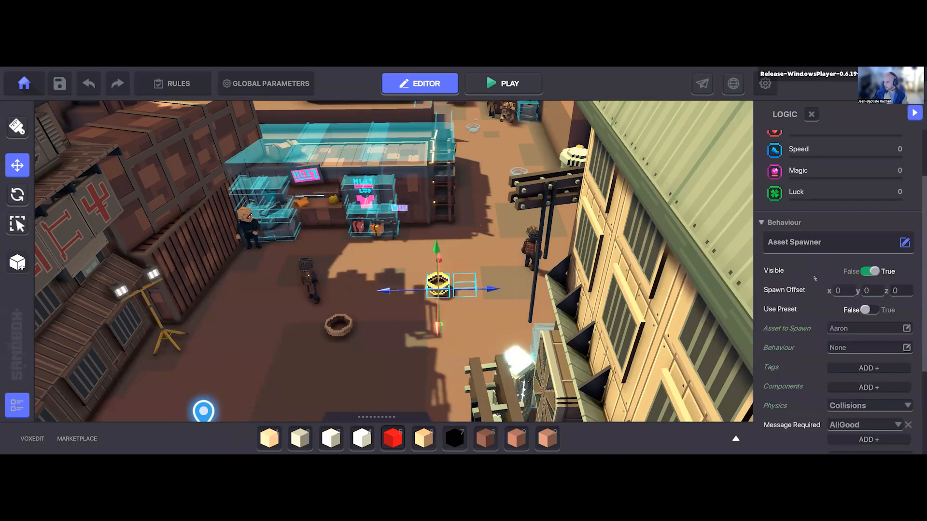
scroll(805, 236, "down", 2)
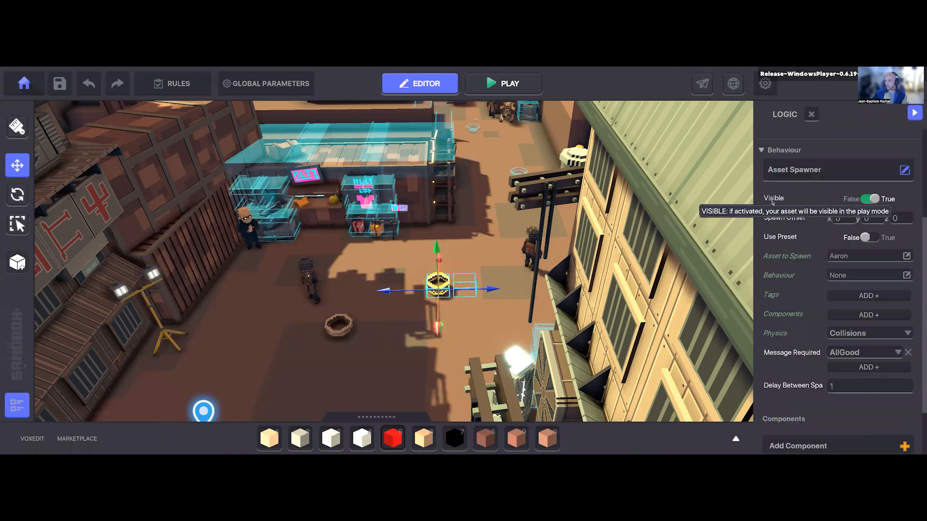
left_click(875, 198)
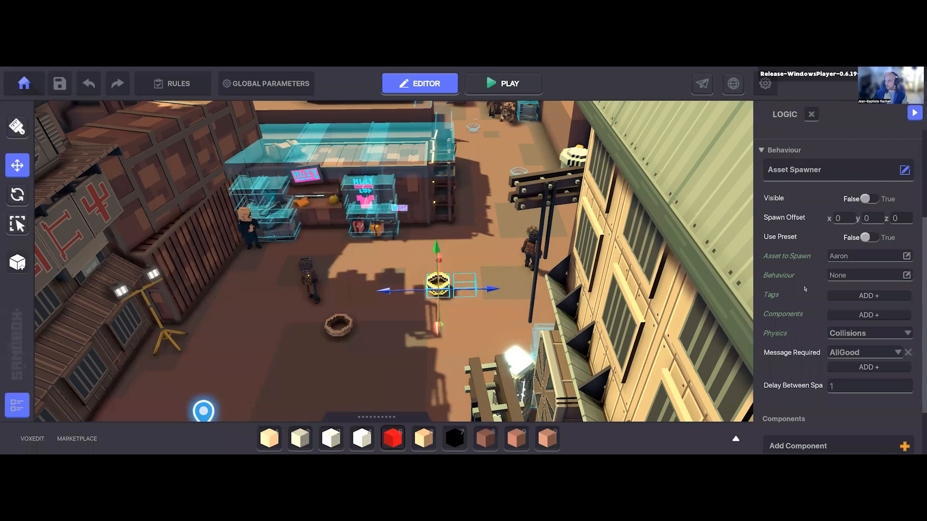
Step: Return to the second Clay Bowl's properties and hide the asset with its visibility toggle
scroll(788, 270, "up", 2)
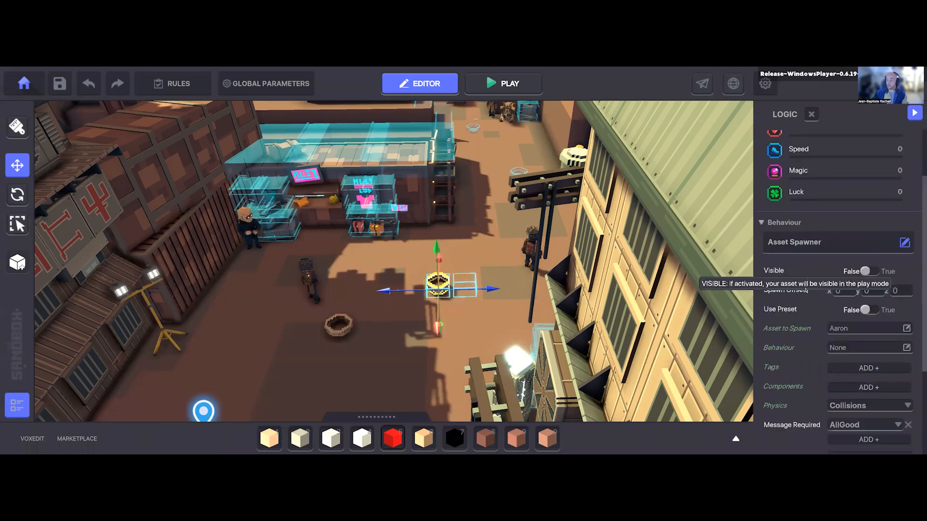
scroll(805, 290, "up", 2)
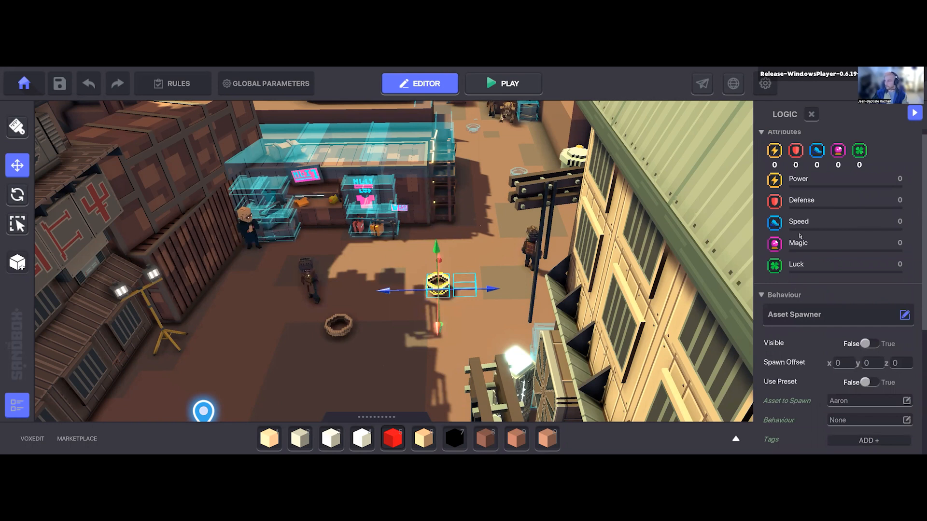
scroll(825, 269, "up", 1)
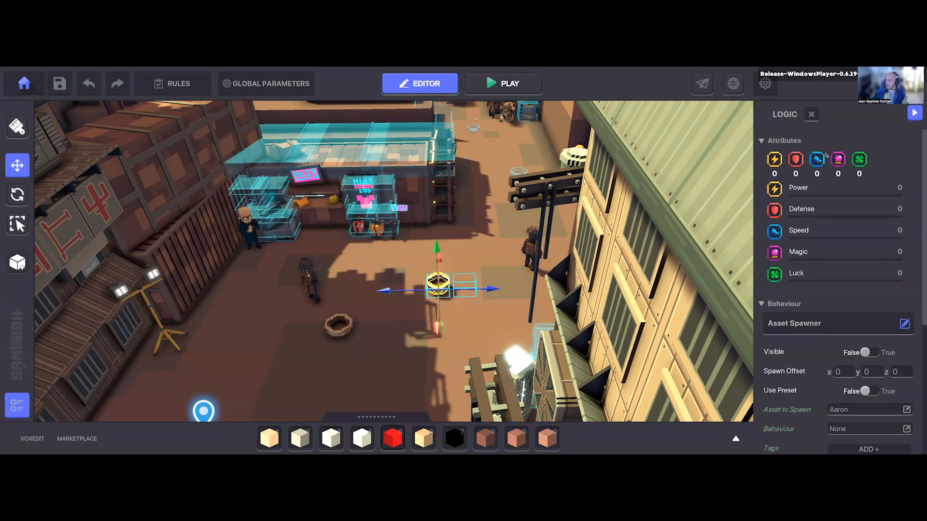
scroll(801, 248, "up", 5)
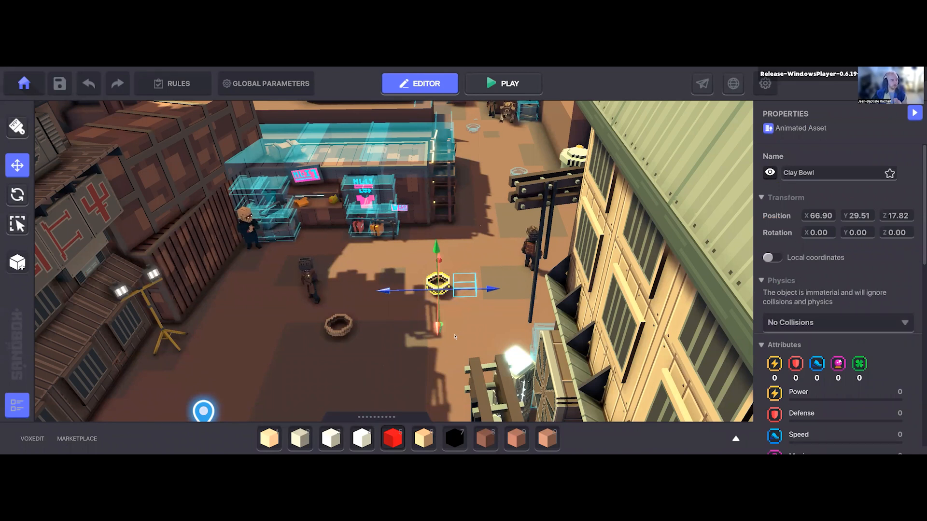
left_click(770, 172)
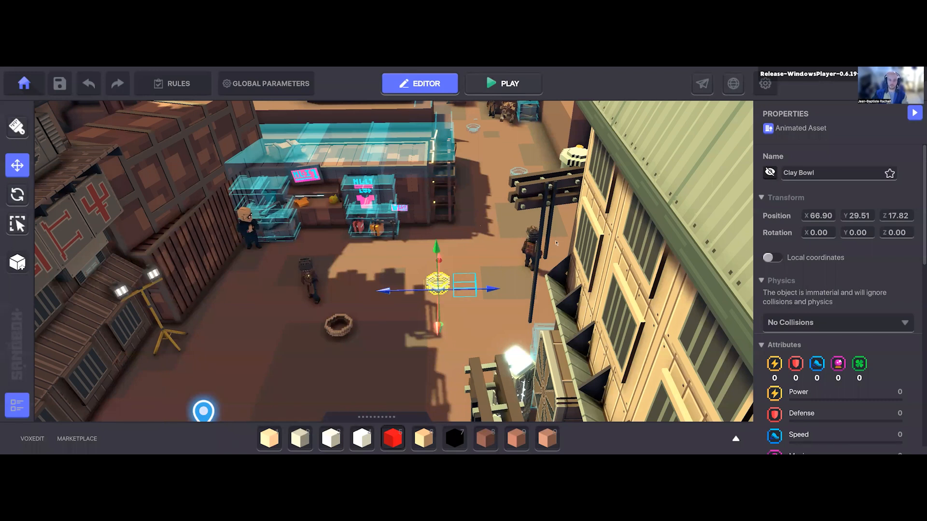
middle_click_drag(551, 249, 600, 198)
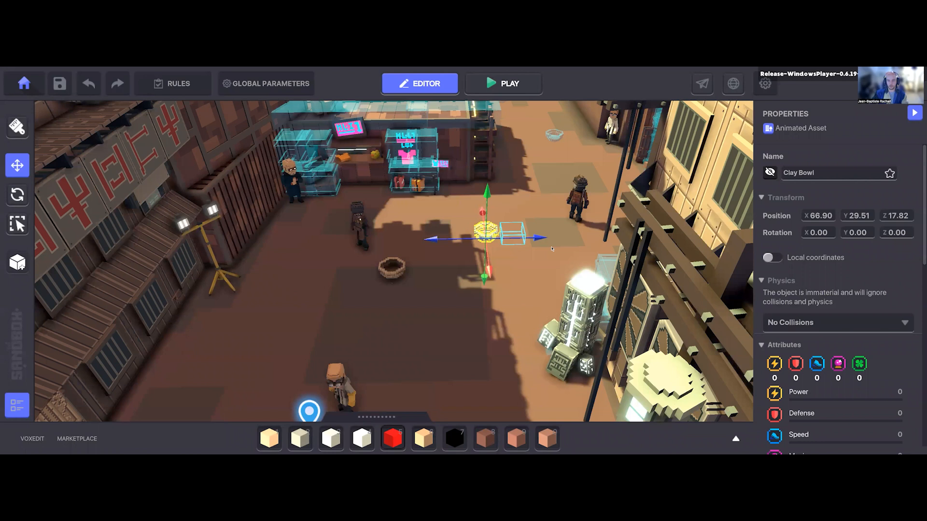
Step: Play-test the experience by walking to the Asker bowl, answering "I feel good!" to its question, and returning to the editor
key("ctrl+p")
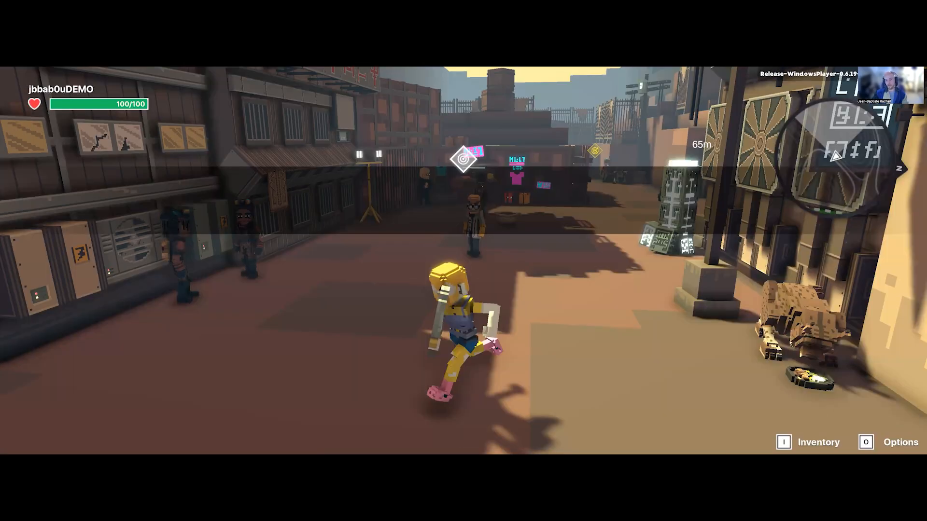
key("w")
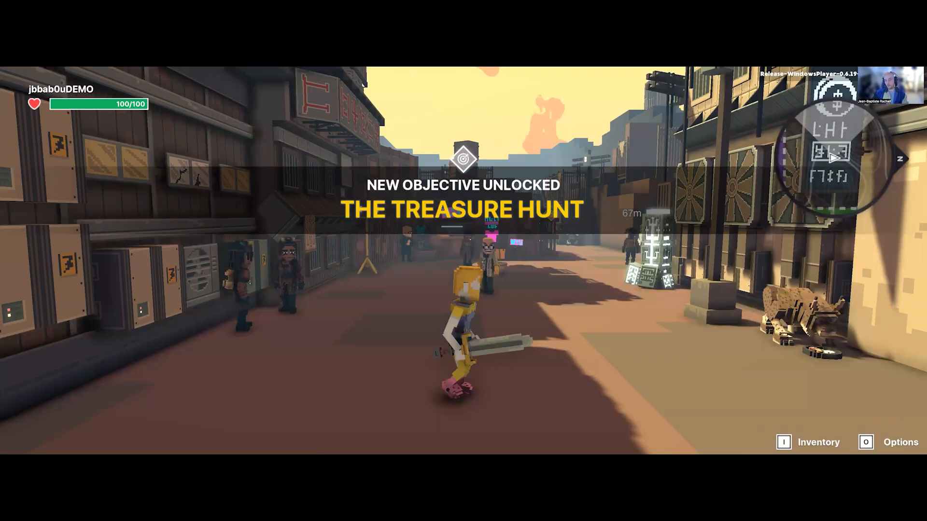
key("w")
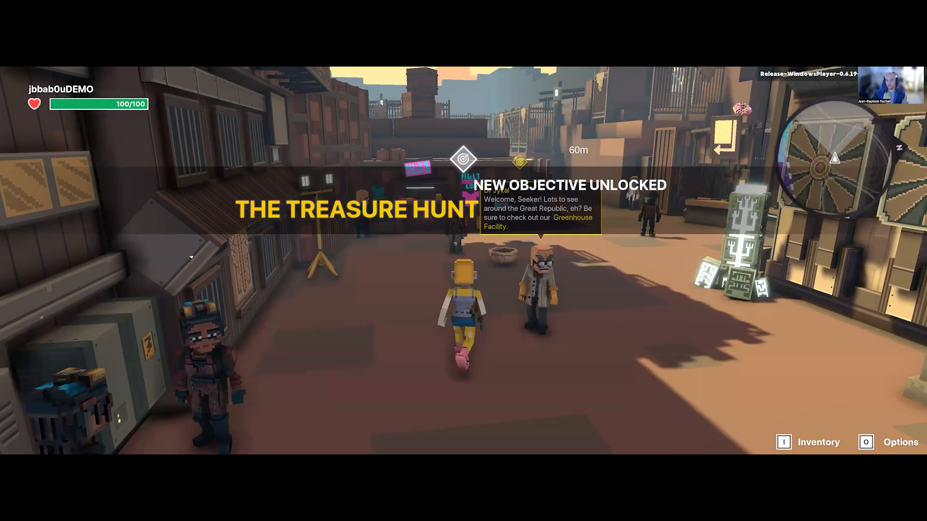
key("w")
left_click(463, 262)
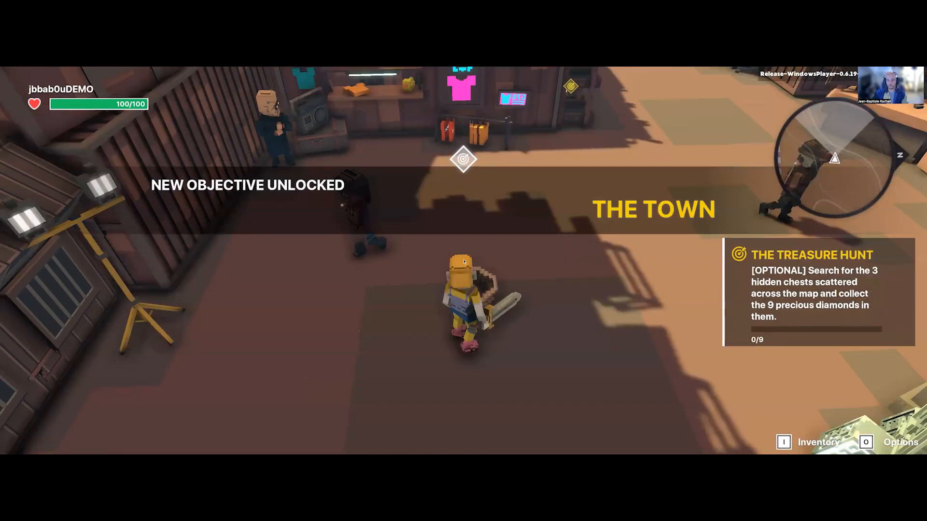
key("w")
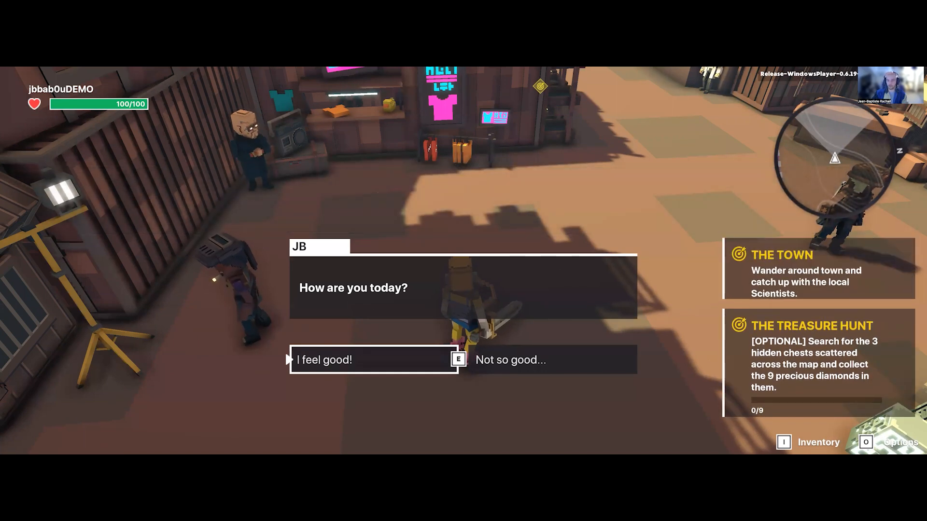
key("e")
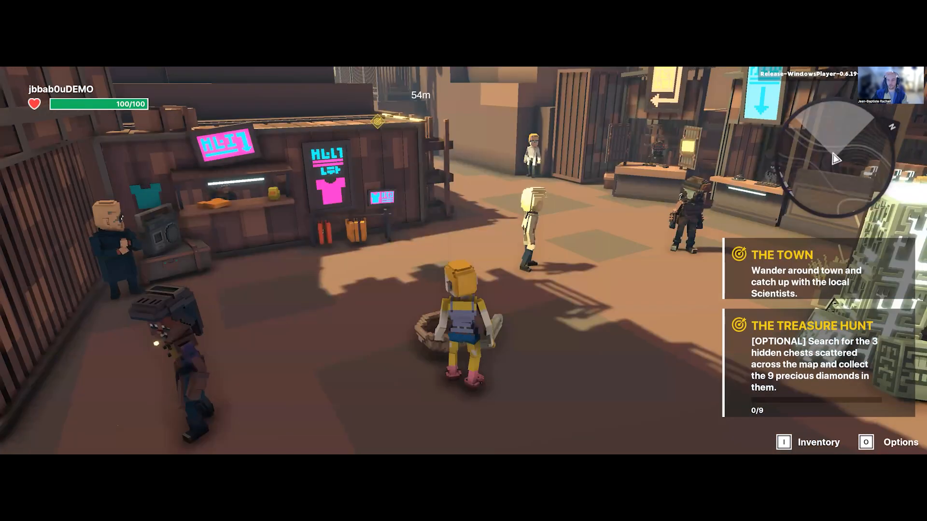
key("d")
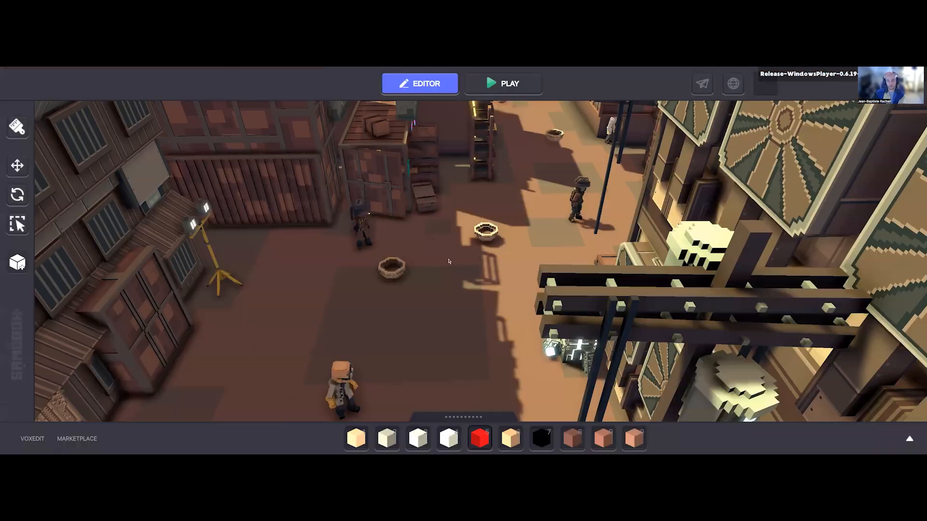
Step: Select and delete both the Asker Clay Bowl and the hidden spawner Clay Bowl in the street
scroll(405, 270, "down", 2)
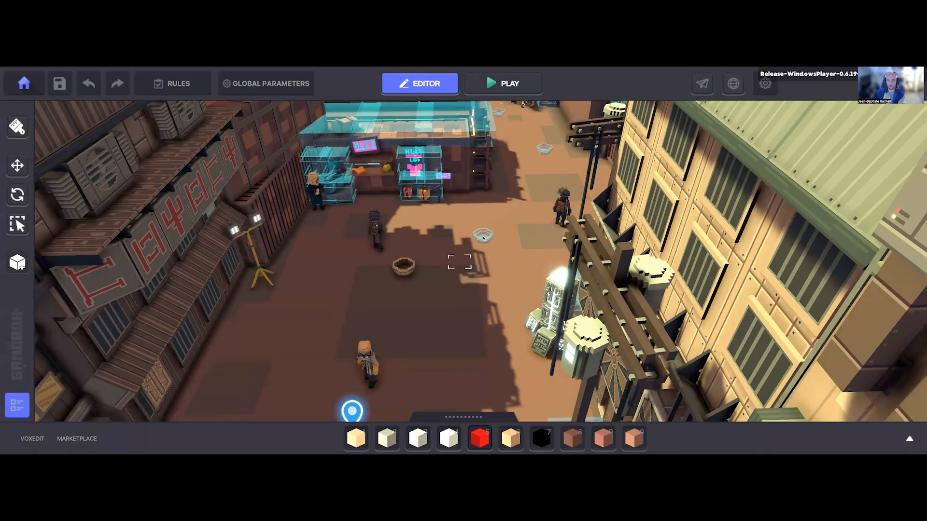
left_click(405, 269)
left_click(483, 235)
left_click(439, 296)
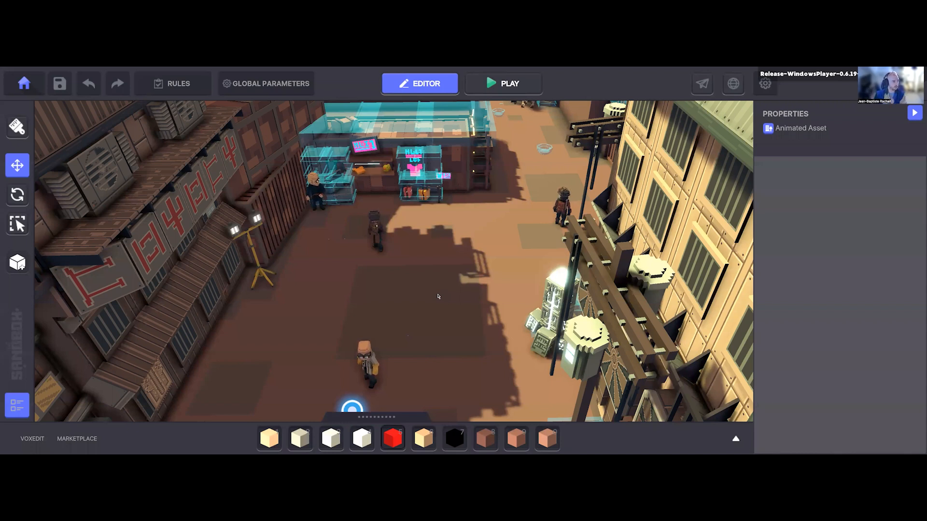
Step: Select the hidden Clay Bowl in the passage beyond the shop and examine its Speaker component's display condition, detection range and tags
middle_click_drag(491, 282, 516, 226)
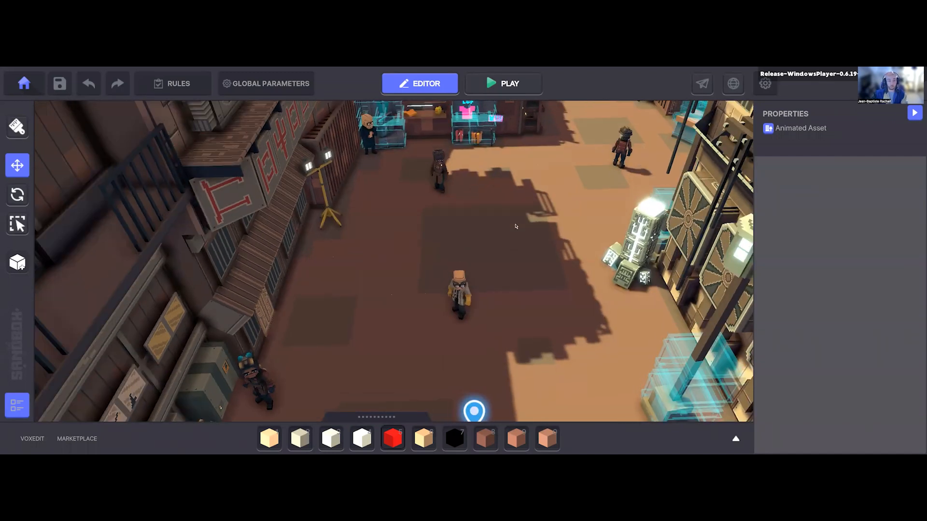
scroll(499, 295, "down", 4)
middle_click_drag(499, 294, 502, 337)
scroll(502, 337, "up", 2)
middle_click_drag(488, 401, 446, 353)
scroll(497, 264, "down", 2)
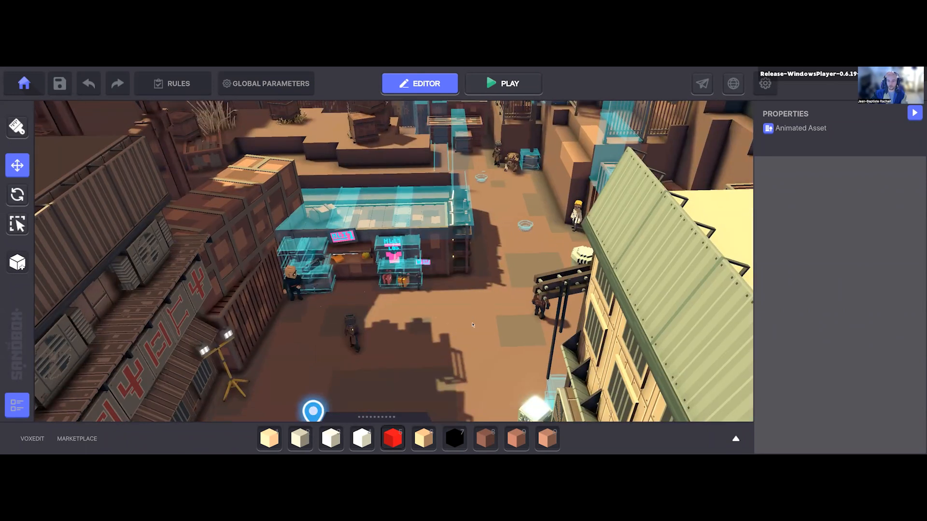
middle_click_drag(487, 161, 435, 255)
scroll(435, 256, "up", 1)
scroll(439, 280, "up", 2)
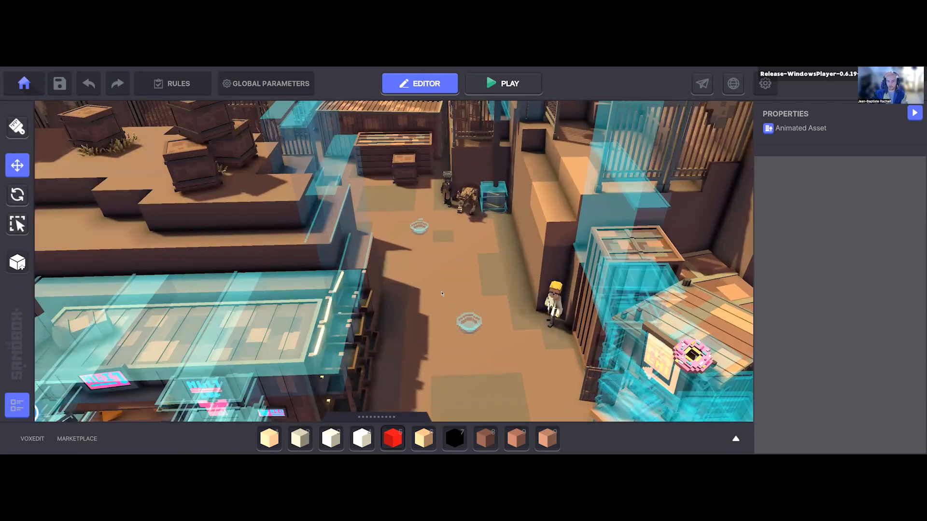
scroll(441, 293, "down", 1)
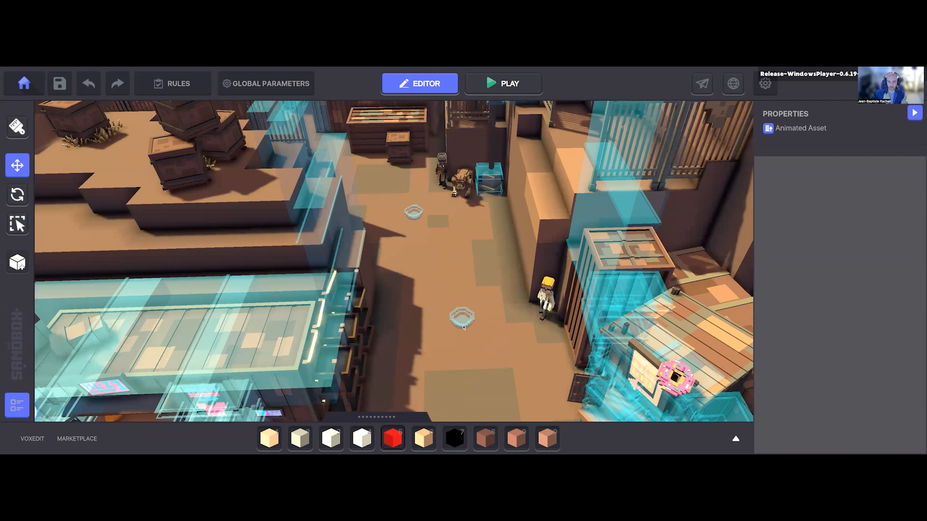
left_click(462, 317)
middle_click_drag(525, 362, 548, 298)
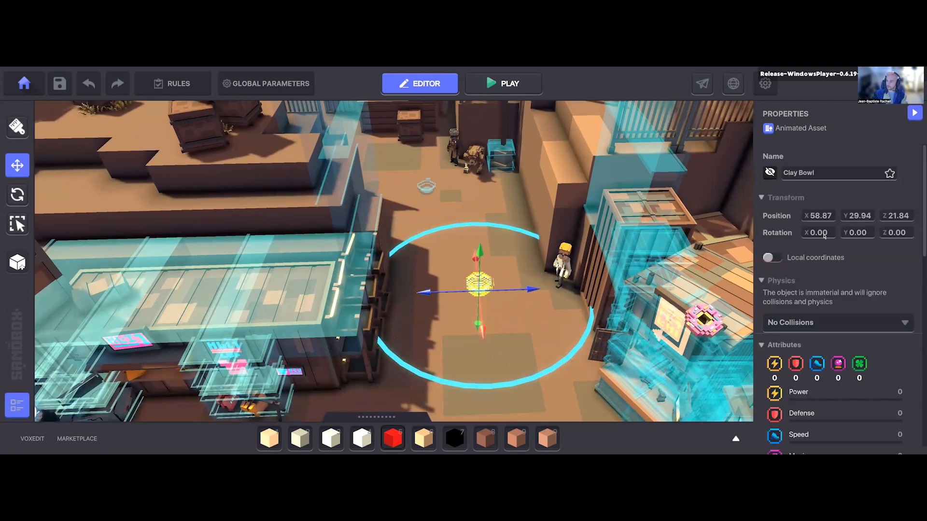
scroll(823, 279, "down", 2)
scroll(823, 279, "down", 5)
scroll(823, 278, "down", 4)
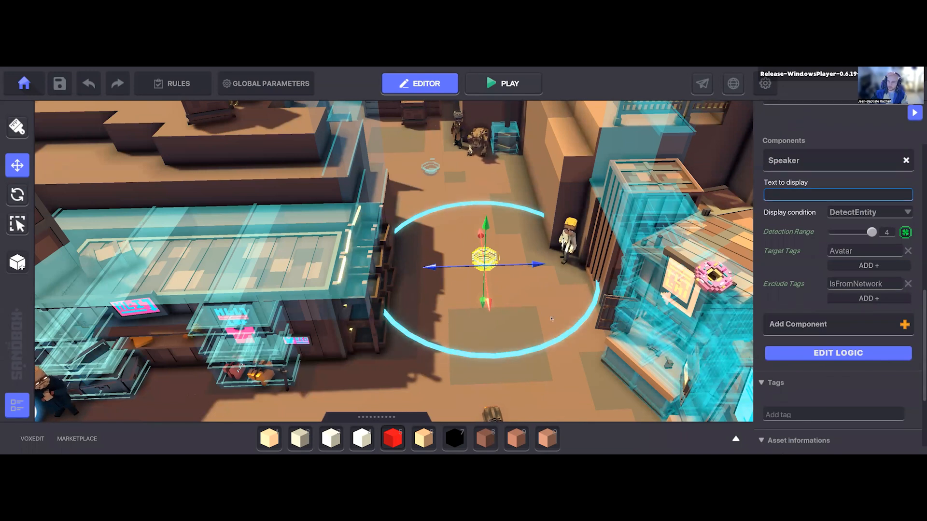
Step: Open the logic editor of the hidden passage Clay Bowl and examine the rest of its Speaker settings, including the after-speaking message
middle_click_drag(551, 320, 549, 320)
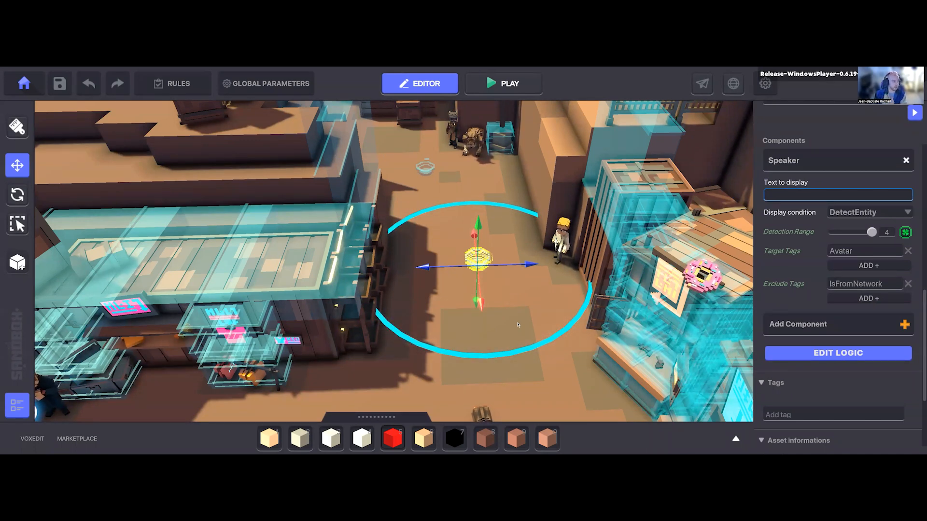
left_click(820, 356)
scroll(800, 263, "down", 8)
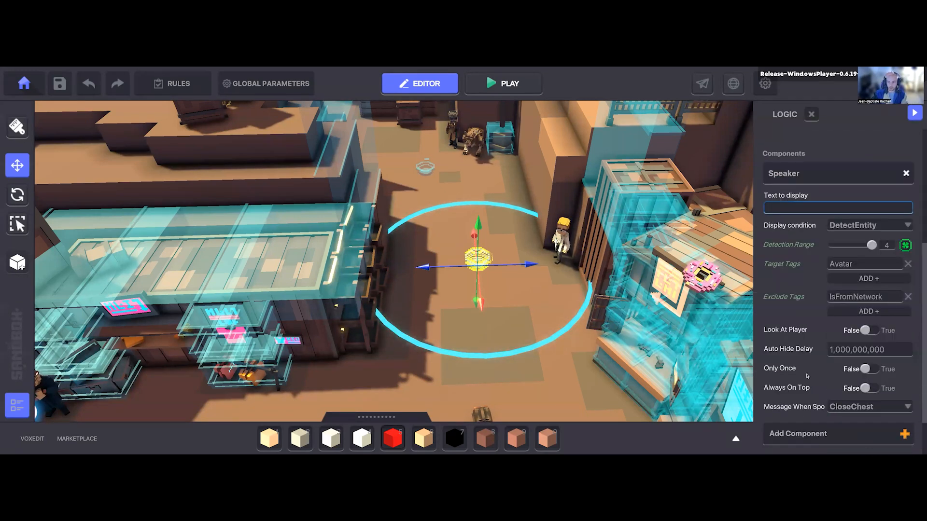
mouse_move(778, 351)
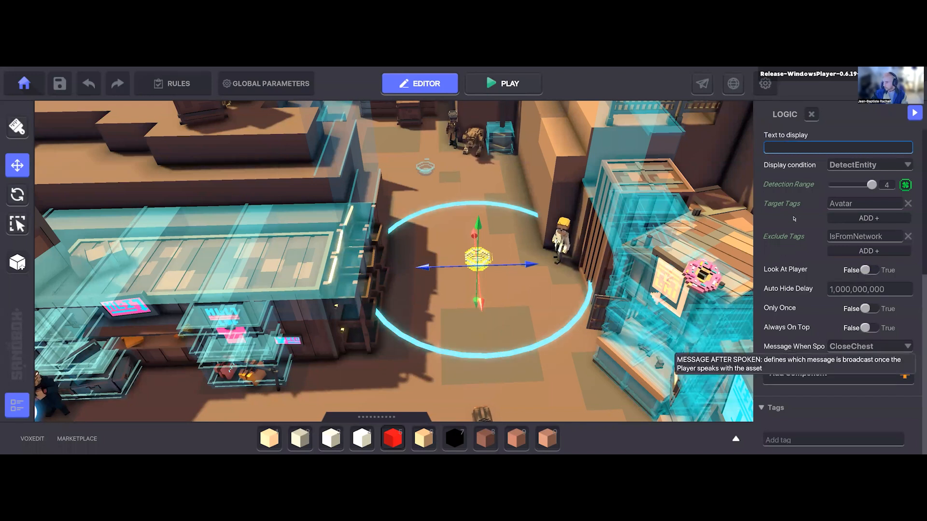
Step: Play-test the experience by running from the spawn point through the street to the passage beyond the shop, and return to the editor
middle_click_drag(606, 337, 671, 302)
left_click(503, 84)
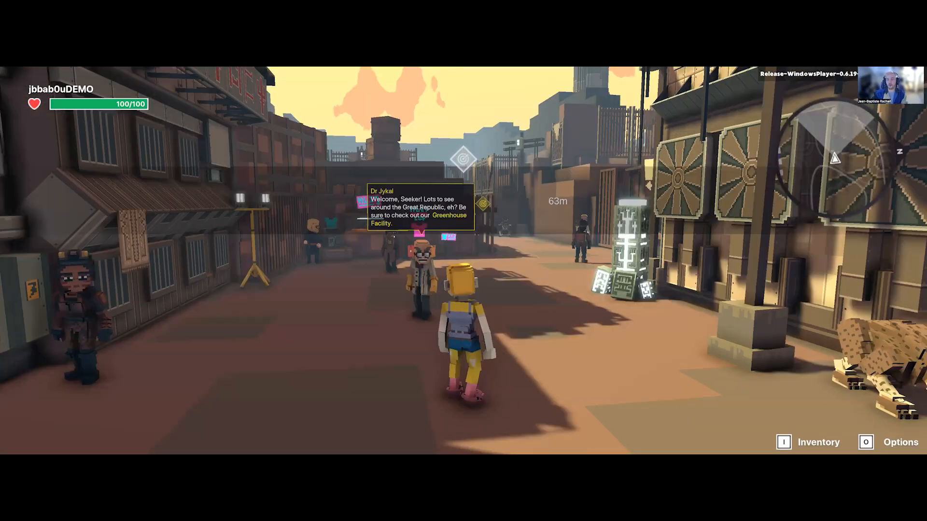
key("w")
key("space")
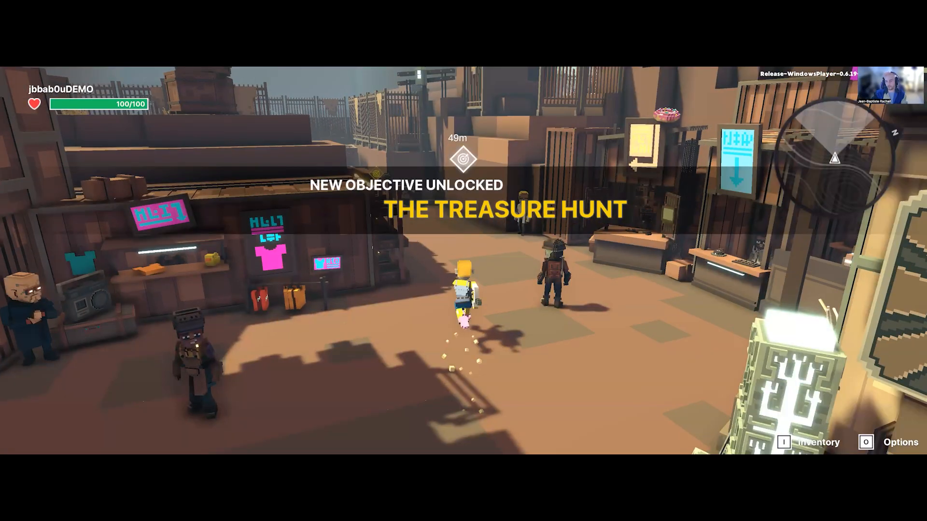
key("w")
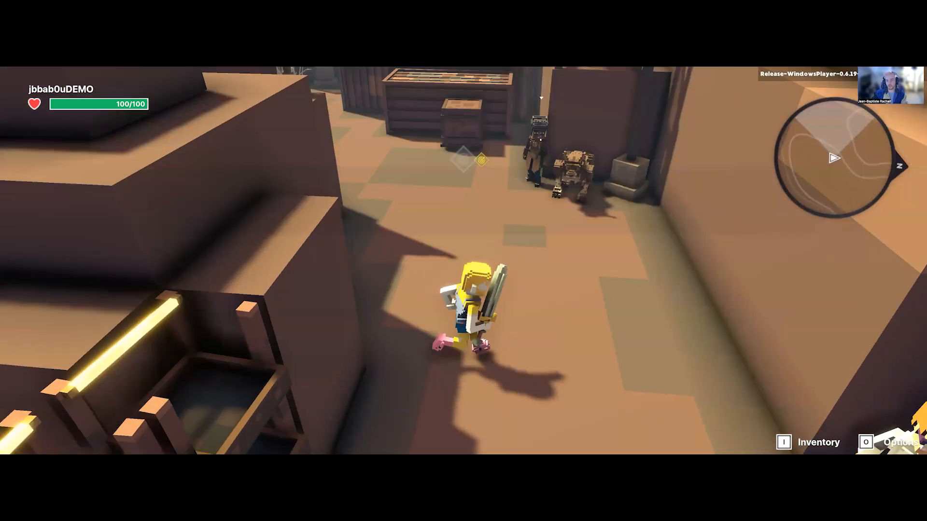
key("w")
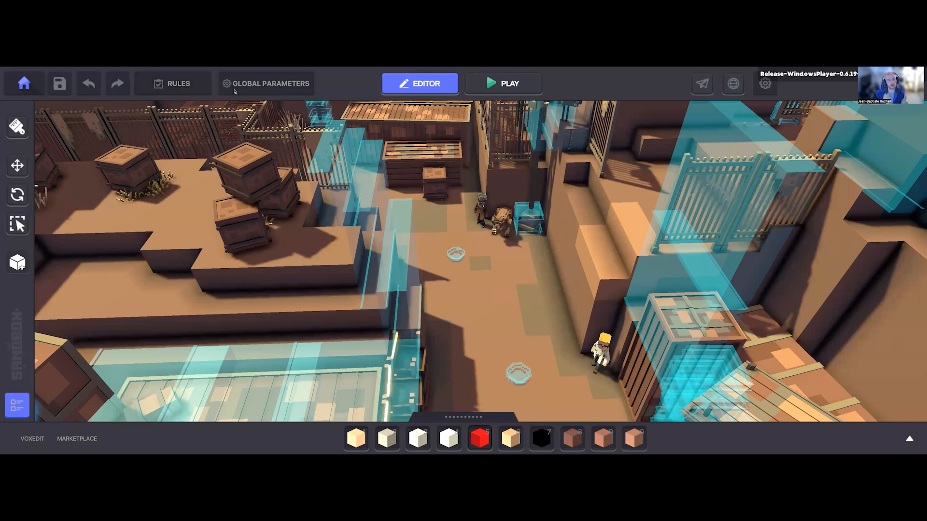
Step: Open the game rules, expand the THE TOWN quest and point out its title
left_click(192, 89)
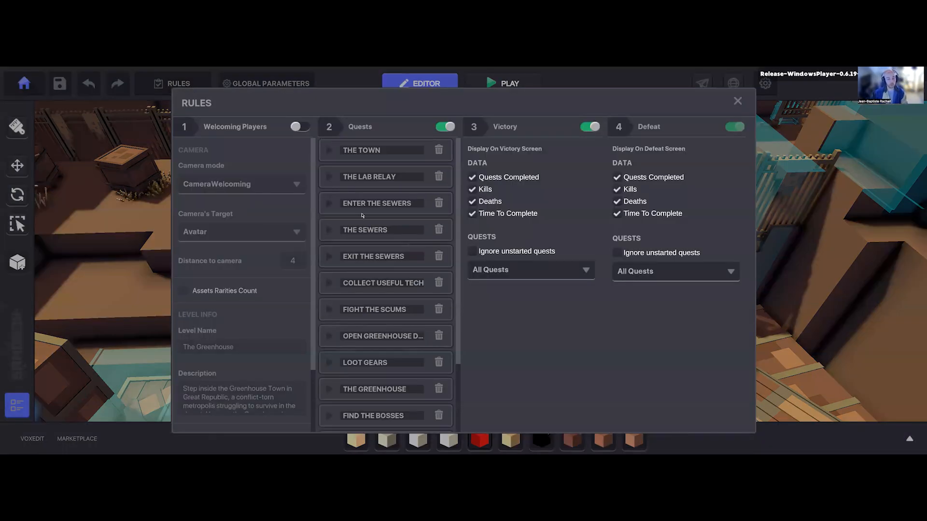
left_click(328, 150)
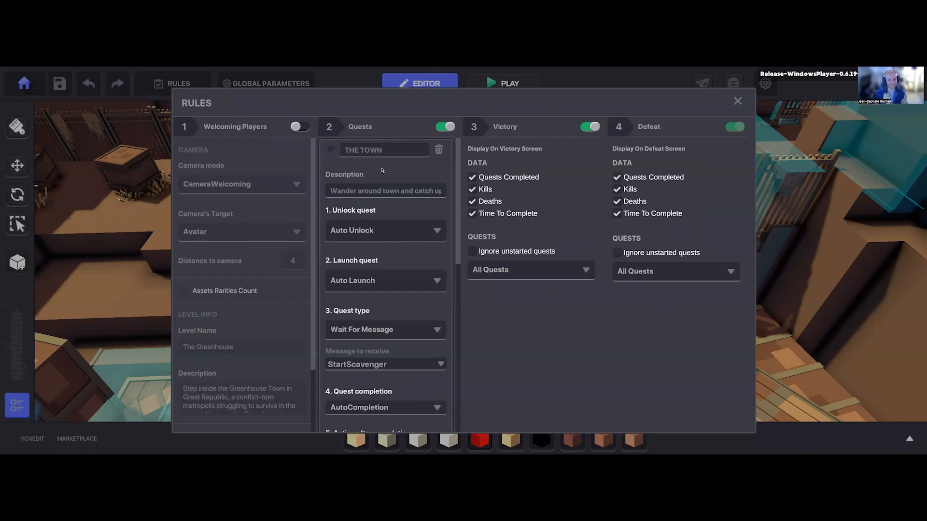
left_click(399, 151)
double_click(400, 153)
double_click(392, 153)
Step: Review THE TOWN's unlock settings and the available launch options without changing them, and close the rules
scroll(376, 273, "down", 1)
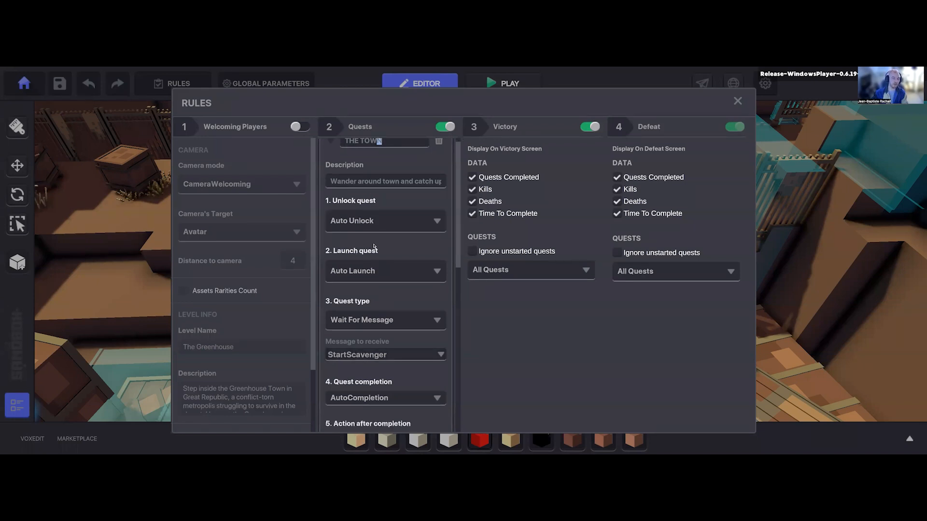
scroll(362, 294, "down", 1)
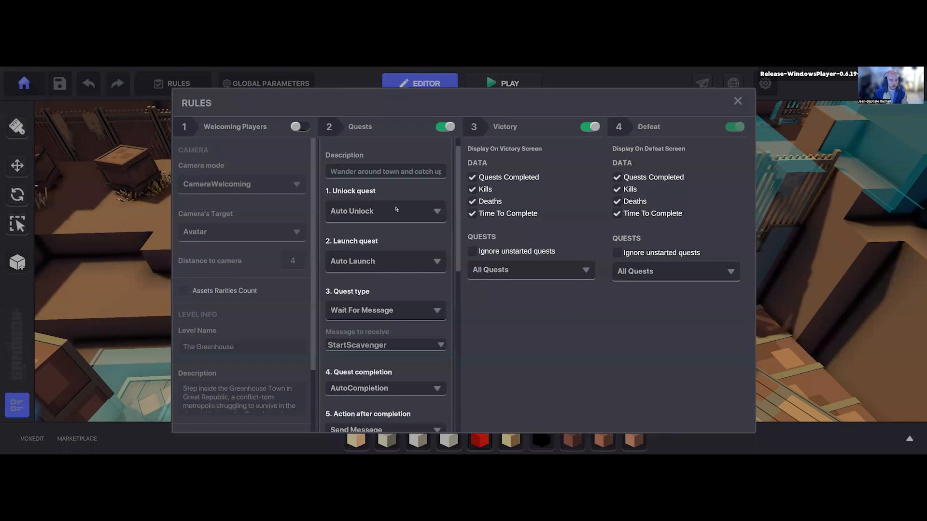
scroll(389, 215, "down", 2)
left_click(369, 247)
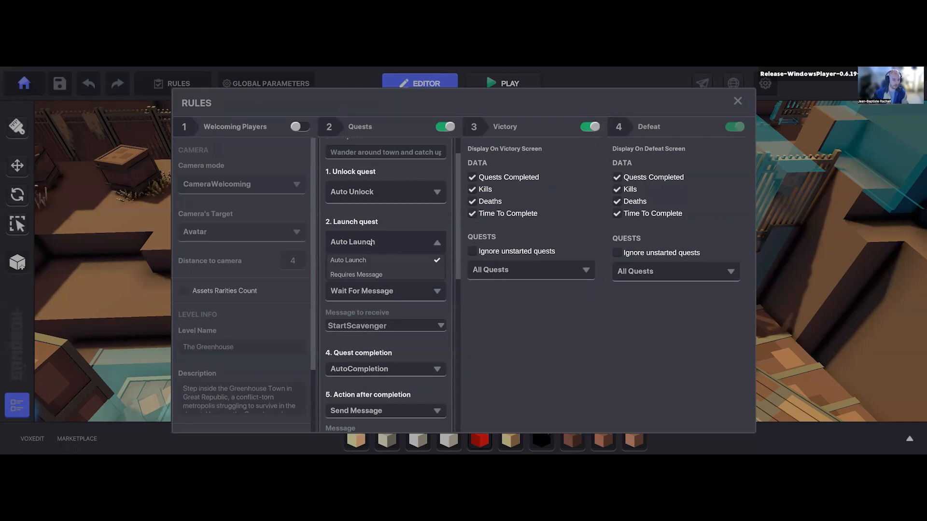
left_click(738, 101)
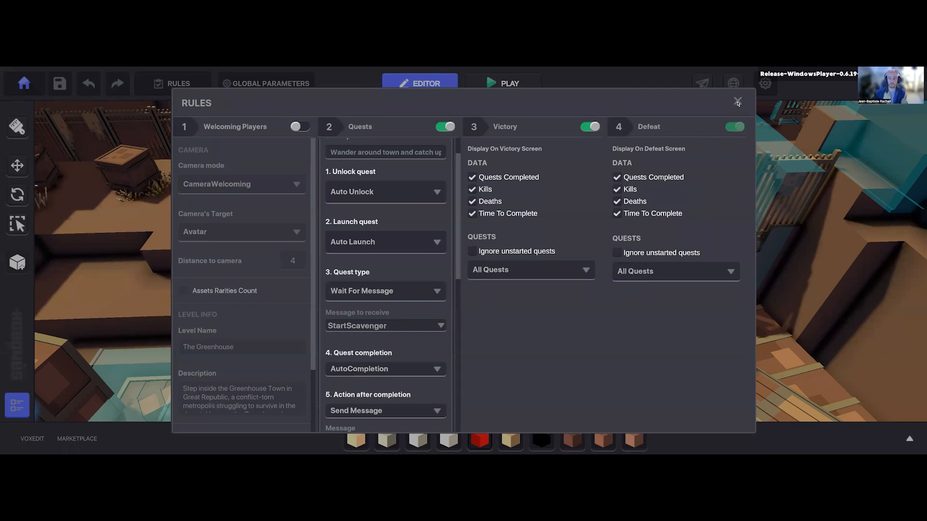
Step: Select the farther hidden Clay Bowl in the passage, near the crates, and show its detection area from a wider view
scroll(437, 247, "up", 4)
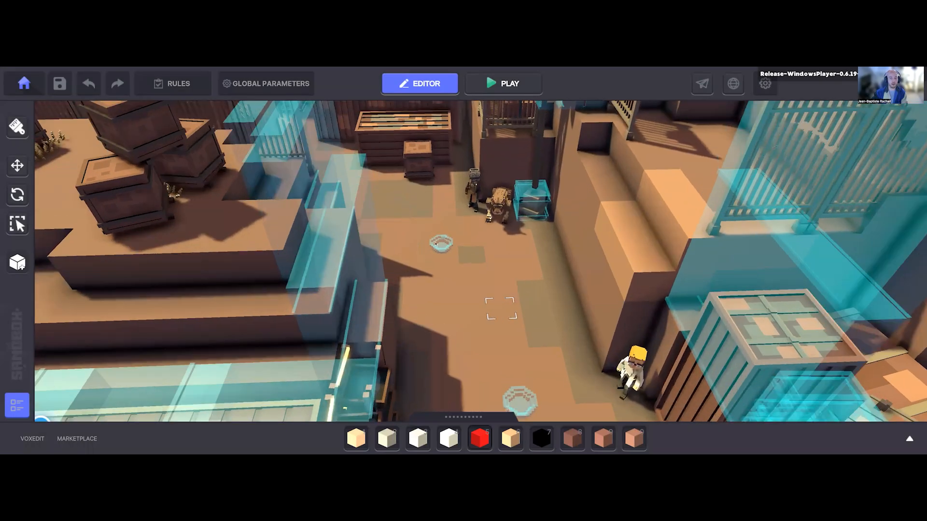
left_click(435, 235)
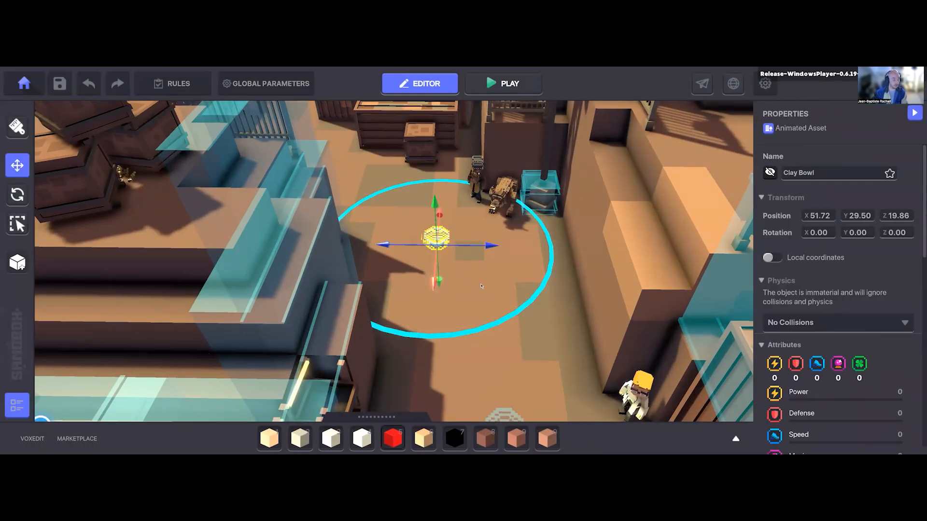
key("s")
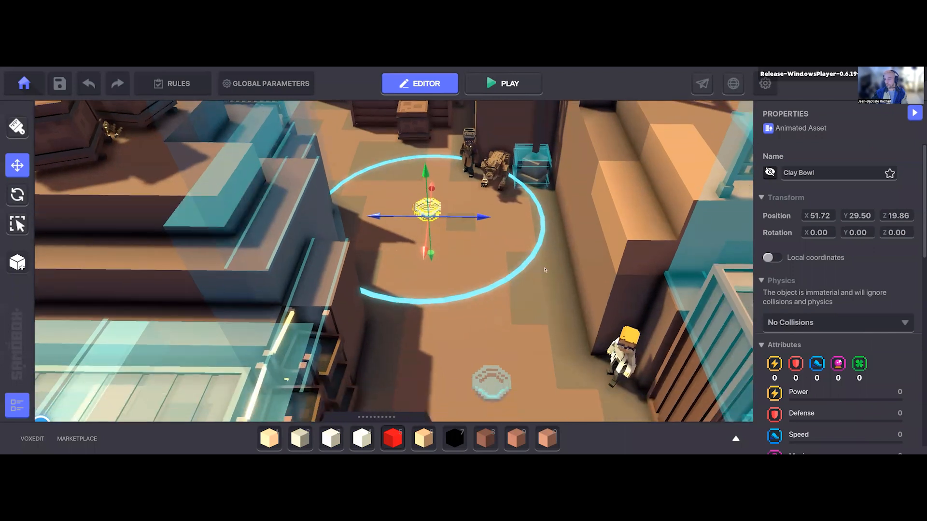
key("a")
scroll(407, 219, "down", 4)
middle_click_drag(407, 220, 392, 291)
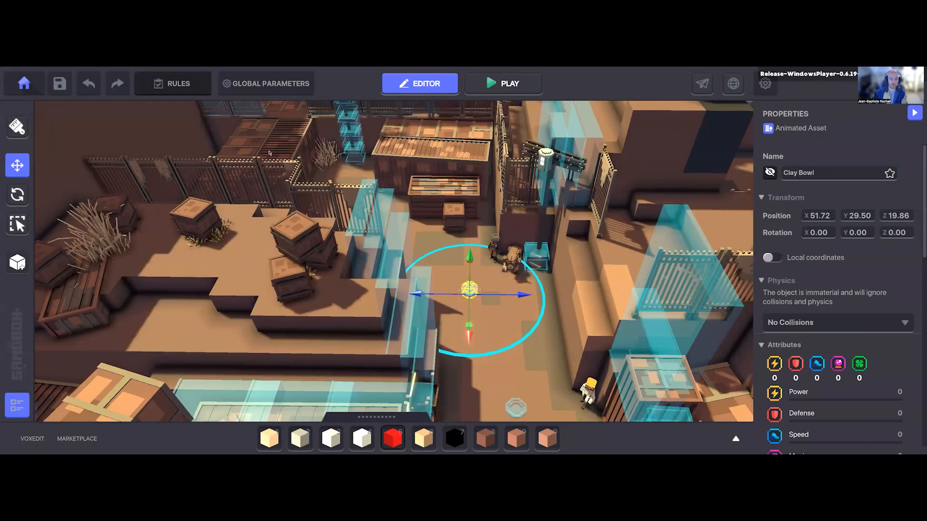
Step: Reopen the rules and examine THE TOWN quest's message to receive, completion mode and action after completion
scroll(331, 157, "up", 2)
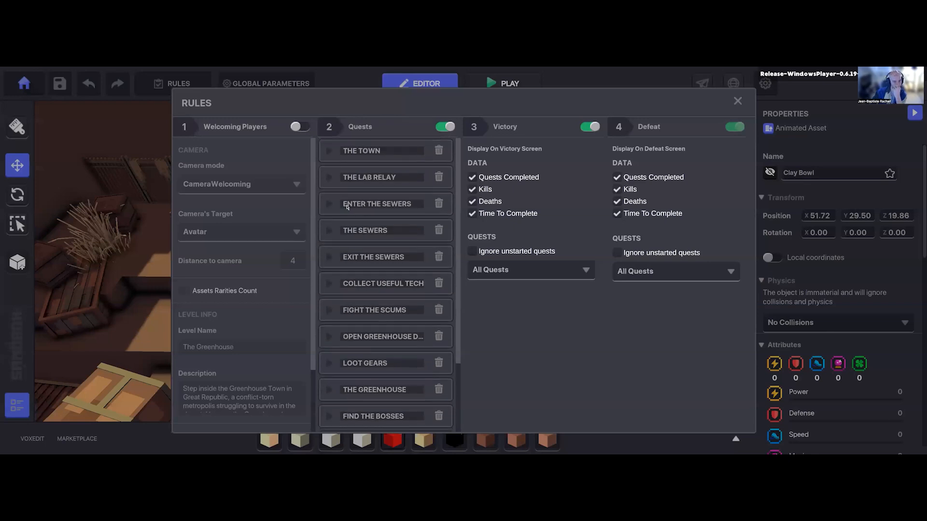
left_click(330, 154)
scroll(382, 297, "down", 2)
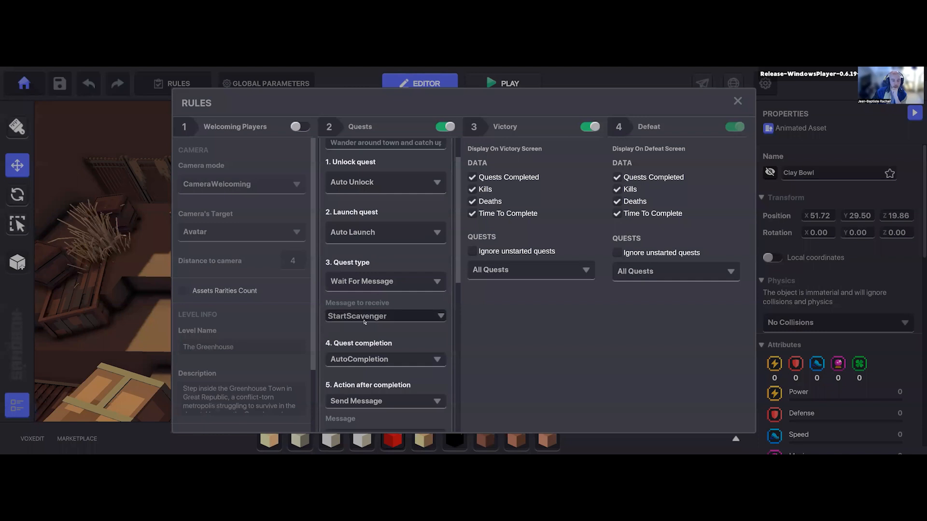
scroll(364, 321, "down", 1)
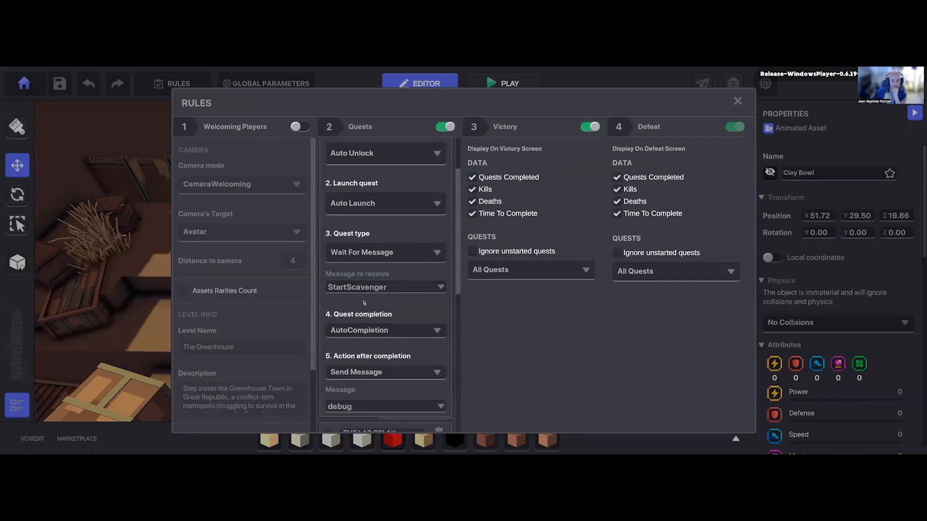
scroll(365, 303, "down", 2)
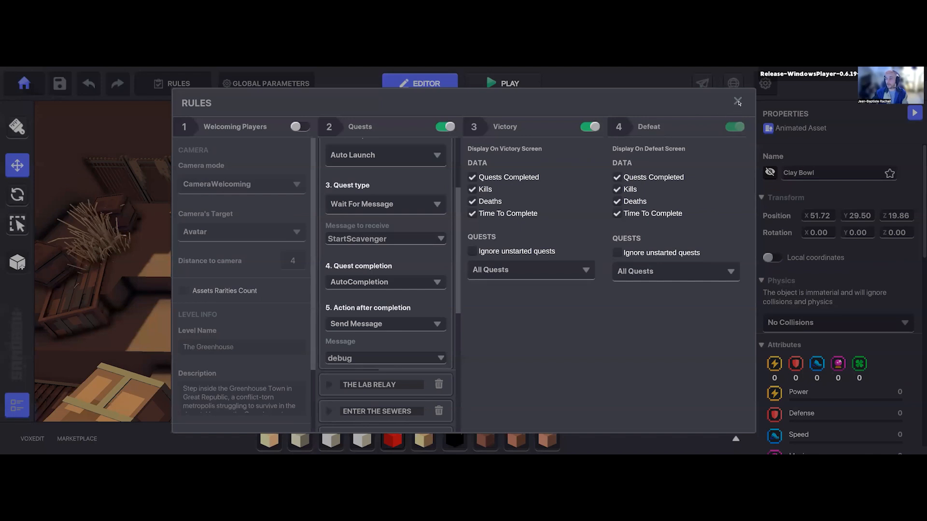
scroll(390, 313, "down", 1)
scroll(381, 290, "up", 2)
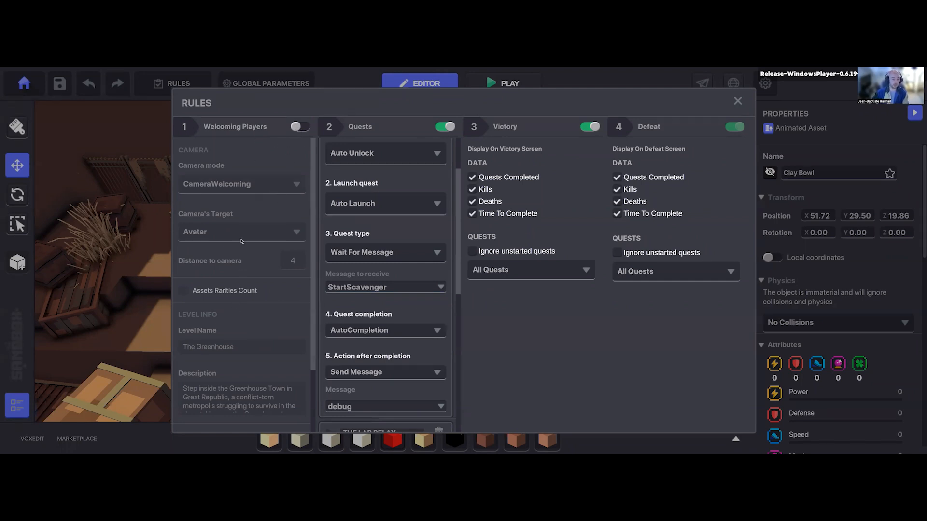
Step: Review the Welcoming Players camera, level info and music settings, and close the rules
scroll(241, 241, "down", 3)
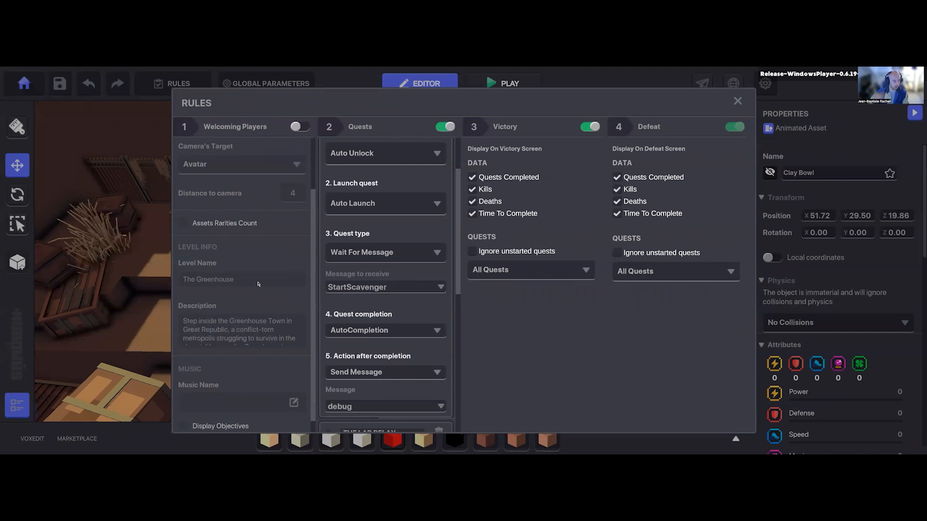
scroll(262, 291, "up", 2)
scroll(212, 398, "down", 2)
scroll(246, 338, "up", 3)
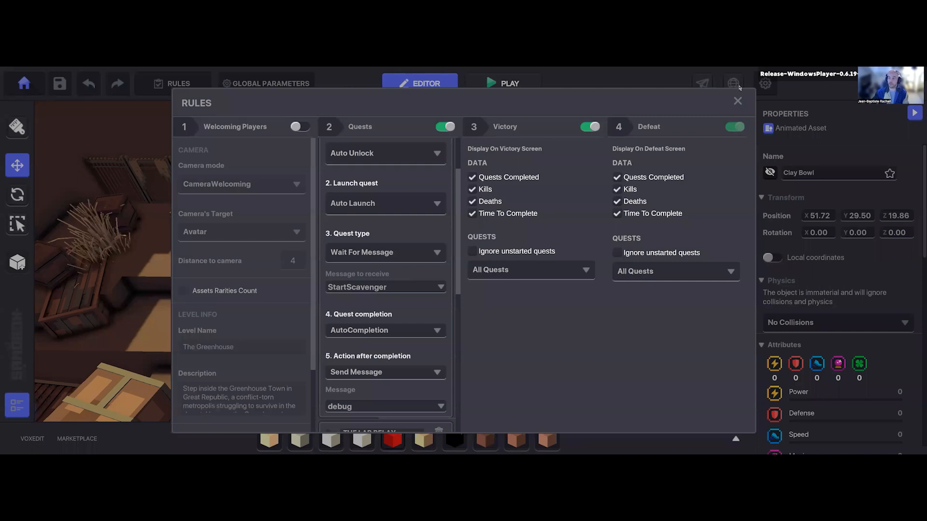
left_click(738, 102)
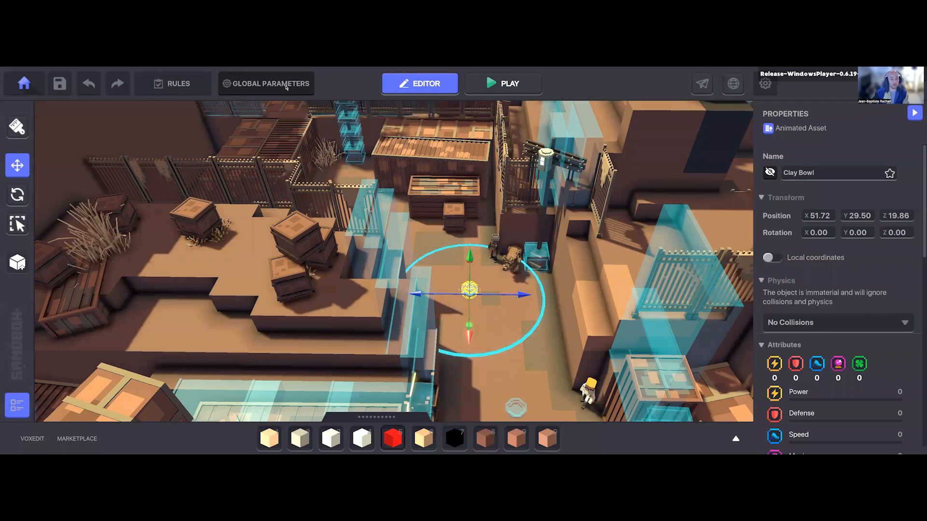
Step: Open the avatar settings in Global Parameters and list the available avatar choices
left_click(286, 86)
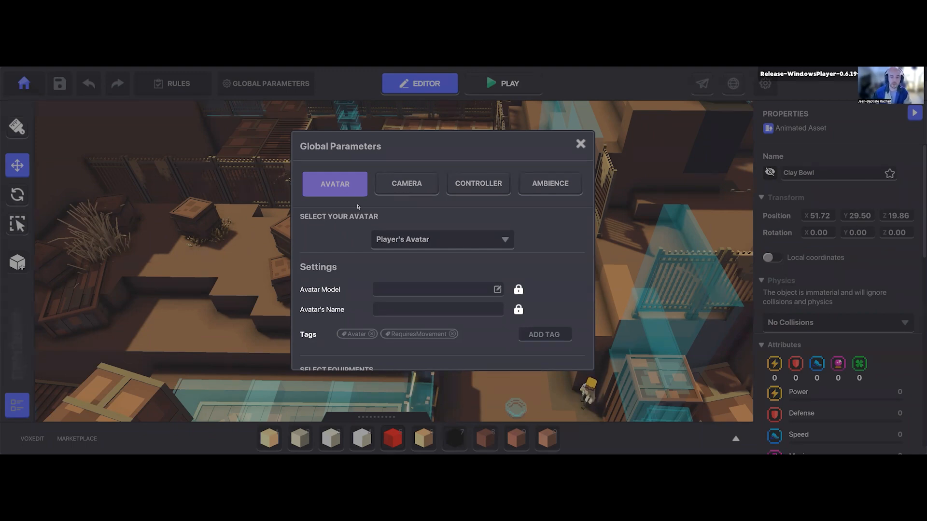
left_click(404, 241)
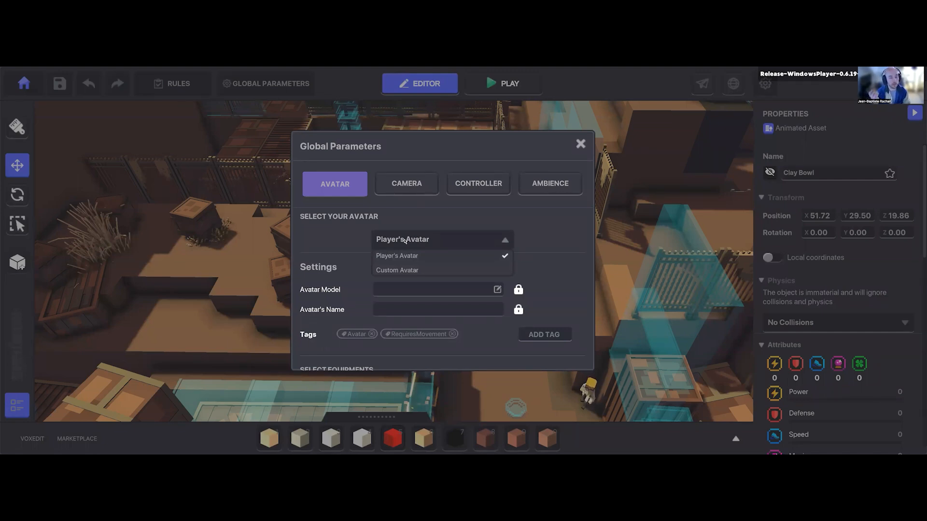
Step: Switch to the browser and load The Sandbox website in a new tab
key("alt+Tab")
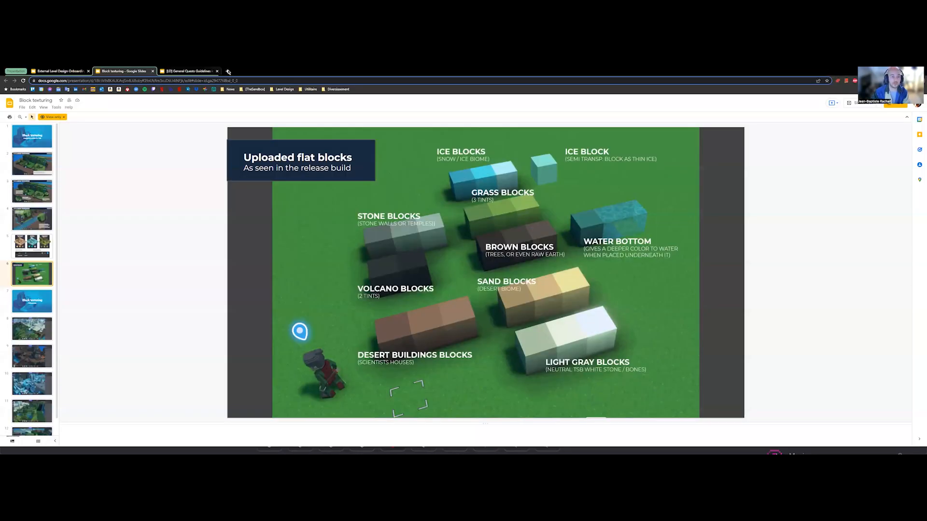
double_click(291, 72)
double_click(295, 80)
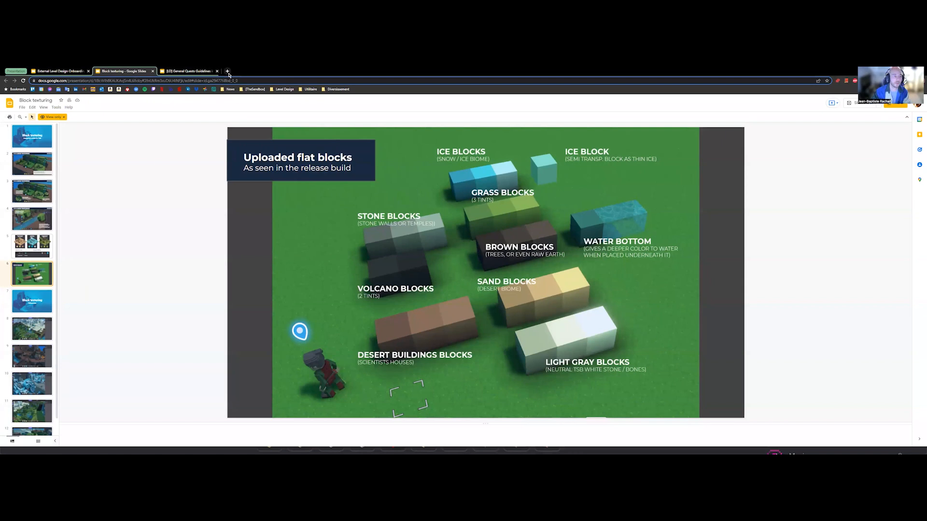
left_click(224, 72)
type("sa")
key("Return")
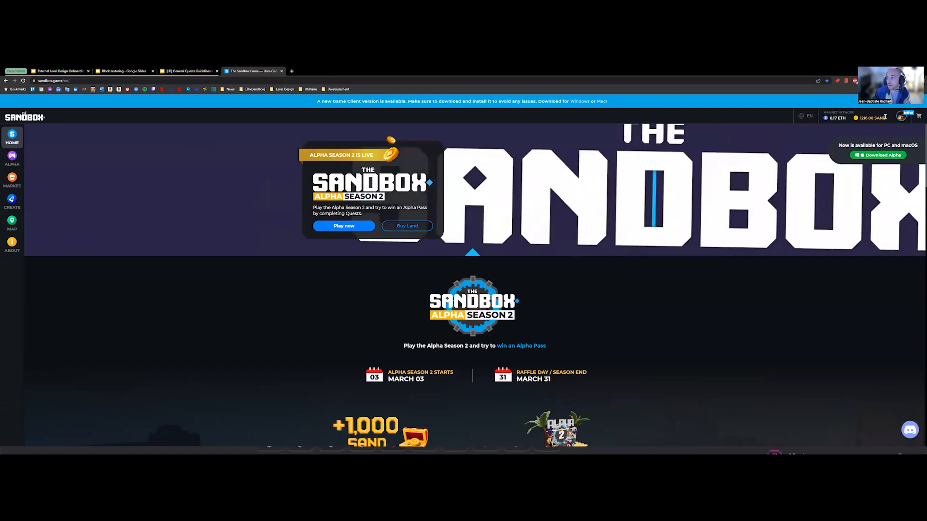
Step: Open the account's Avatar page on The Sandbox website and view the current avatar in the Avatar Creator
left_click(900, 117)
left_click(884, 120)
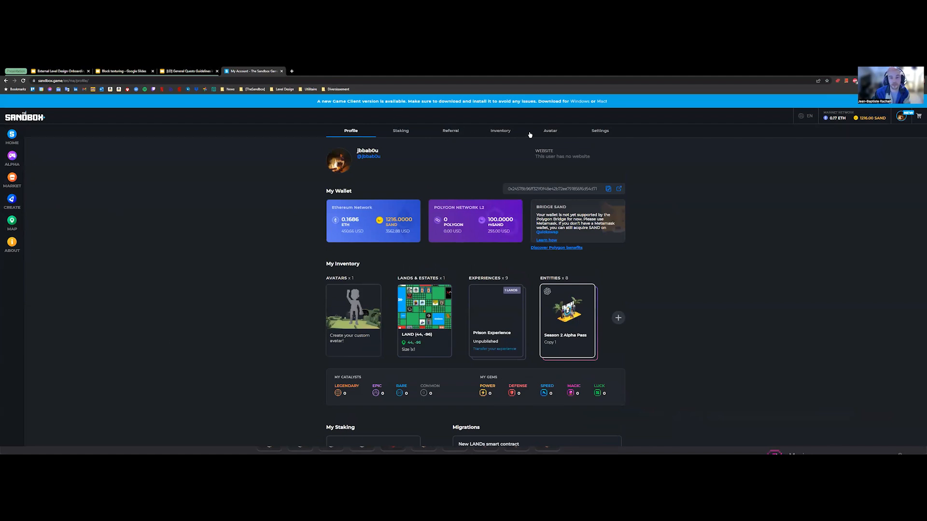
left_click(563, 133)
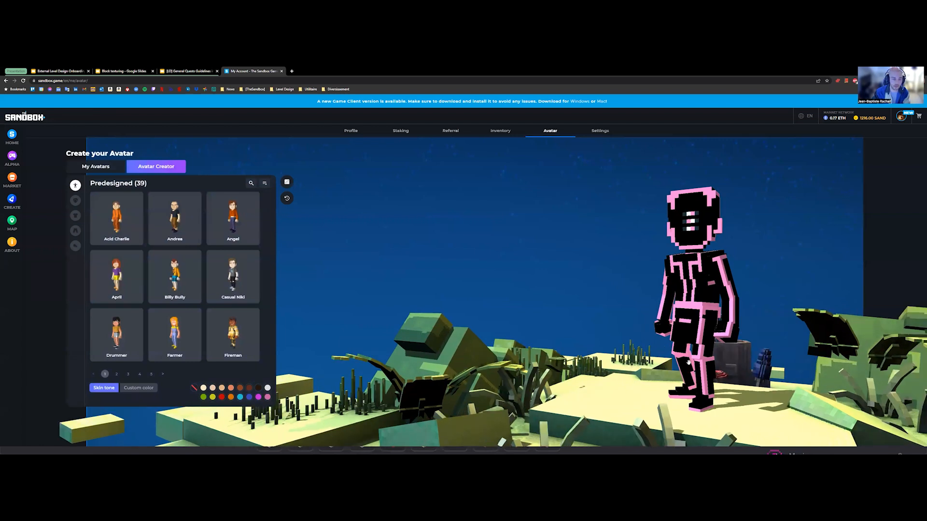
left_click_drag(608, 310, 460, 345)
key("alt+Tab")
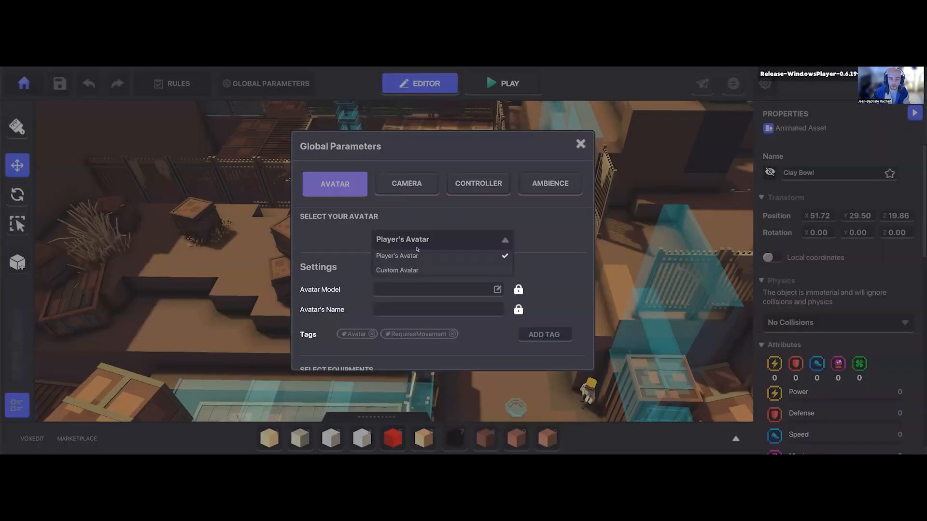
key("alt+Tab")
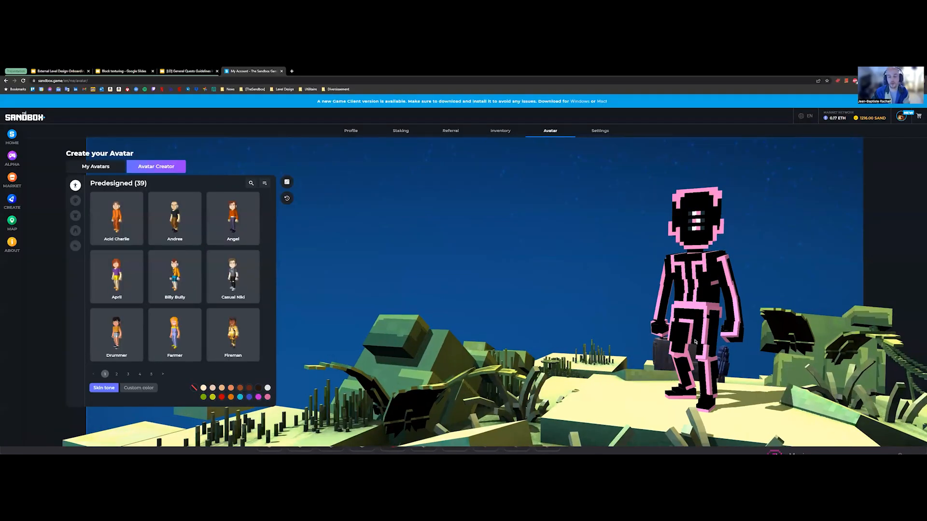
Step: Switch back to Game Maker, try the Custom Avatar option and restore the selection to Player's Avatar
key("alt+Tab")
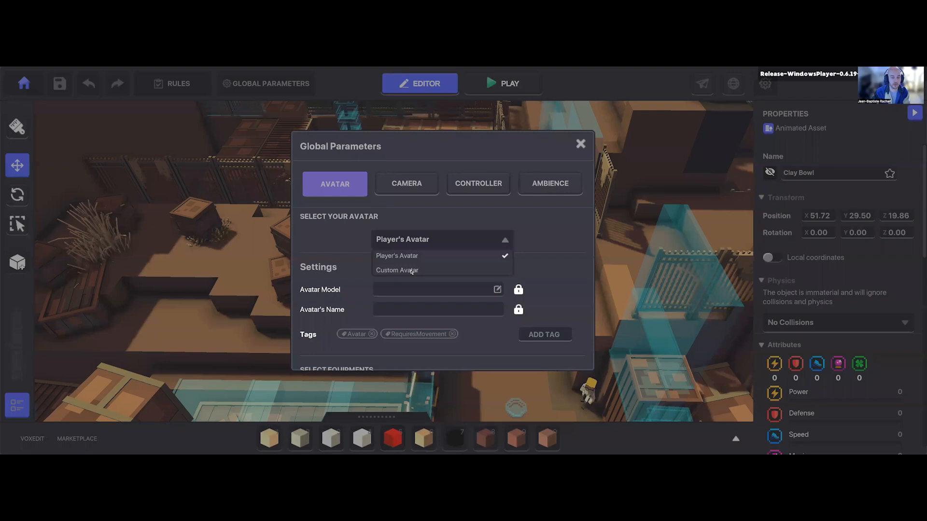
left_click(411, 271)
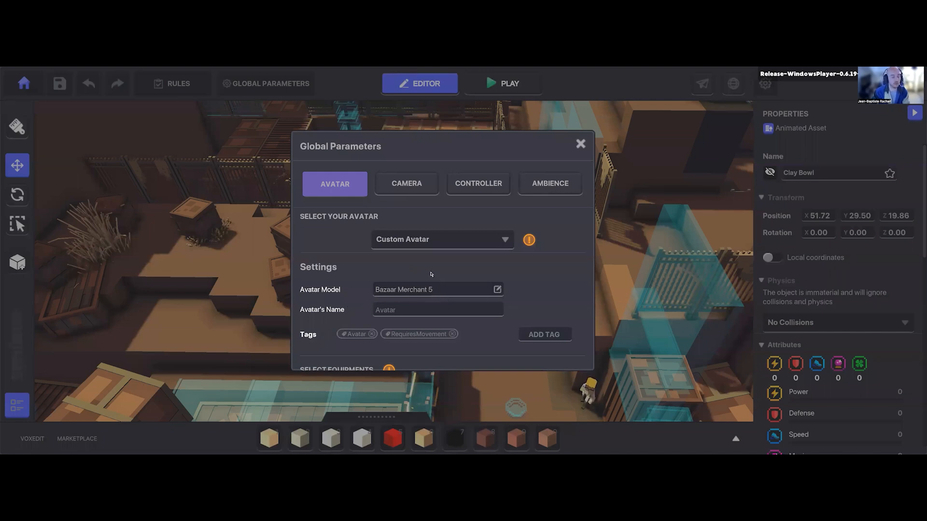
left_click(418, 242)
left_click(416, 258)
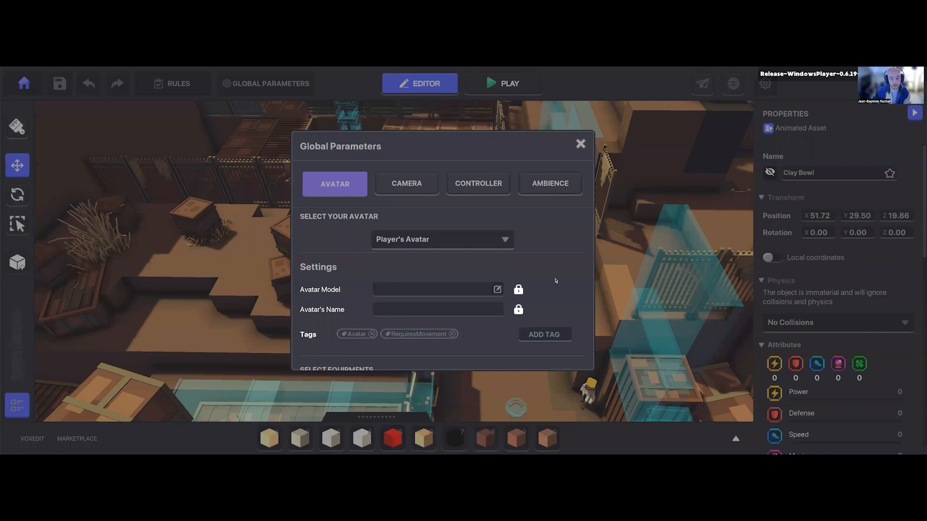
Step: Examine the avatar's tags and equipment slots in Global Parameters
scroll(560, 273, "down", 2)
scroll(560, 273, "down", 3)
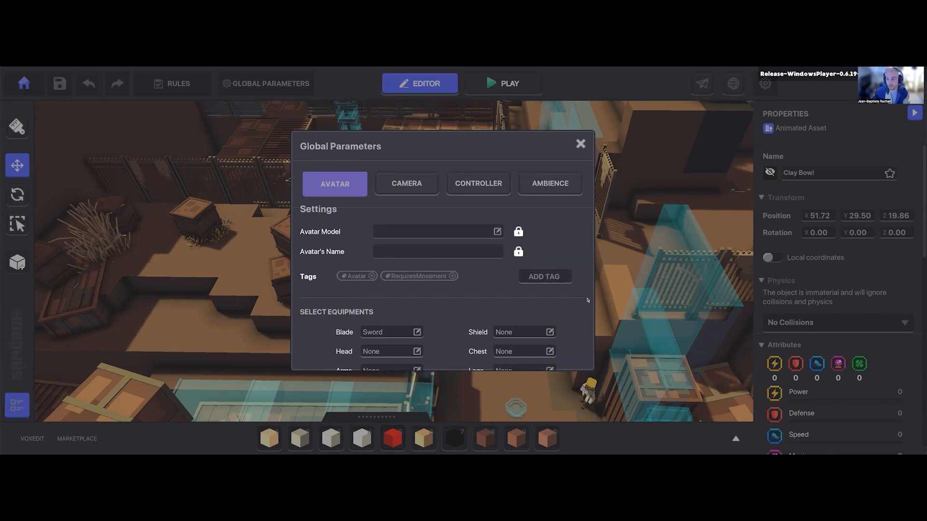
Step: Review the avatar's equipment slots and the camera types and parameters available in Global Parameters
scroll(579, 309, "down", 1)
mouse_move(345, 354)
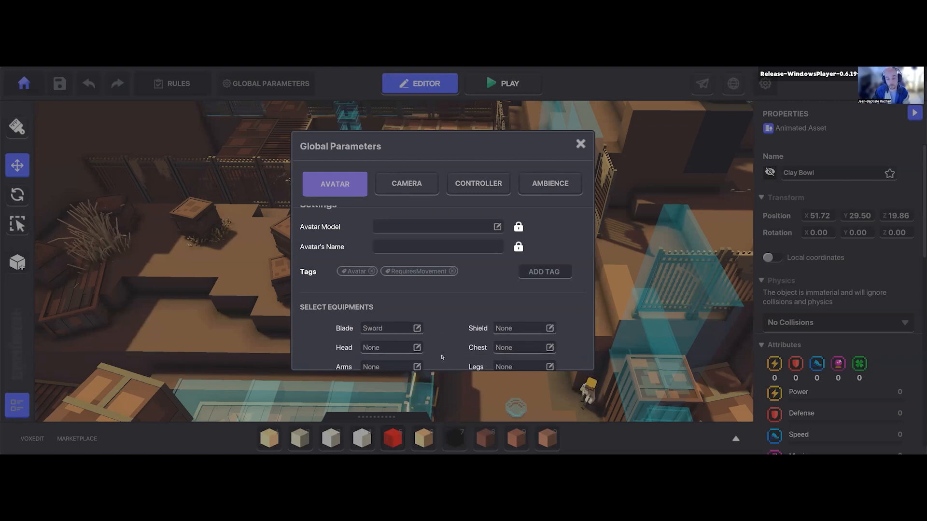
left_click(407, 191)
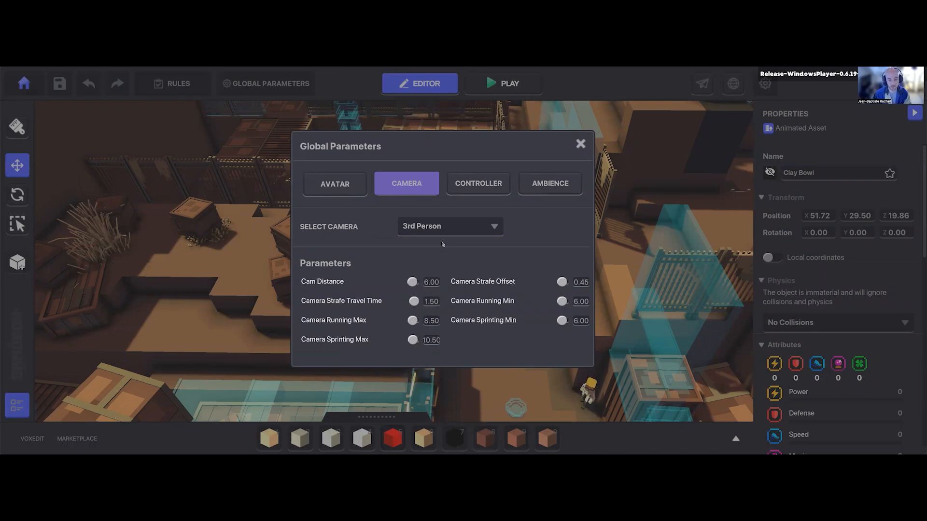
left_click(438, 226)
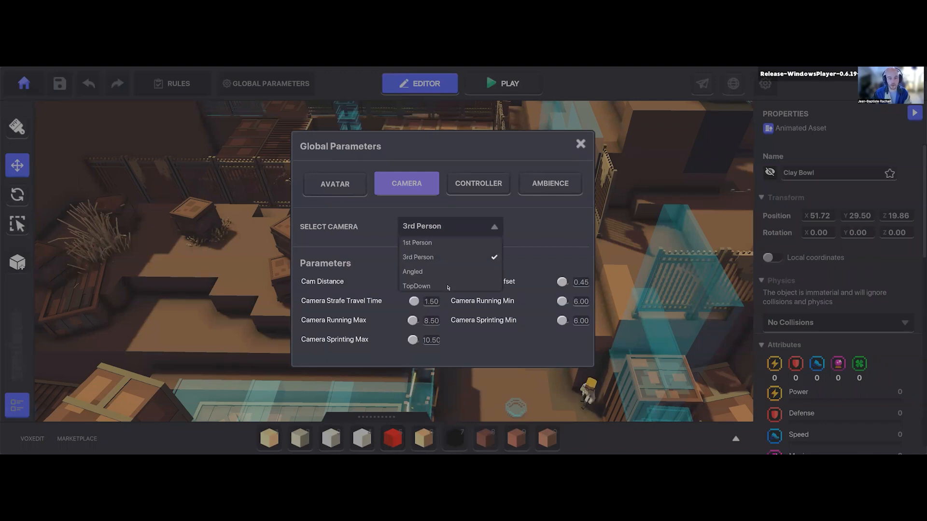
left_click(472, 232)
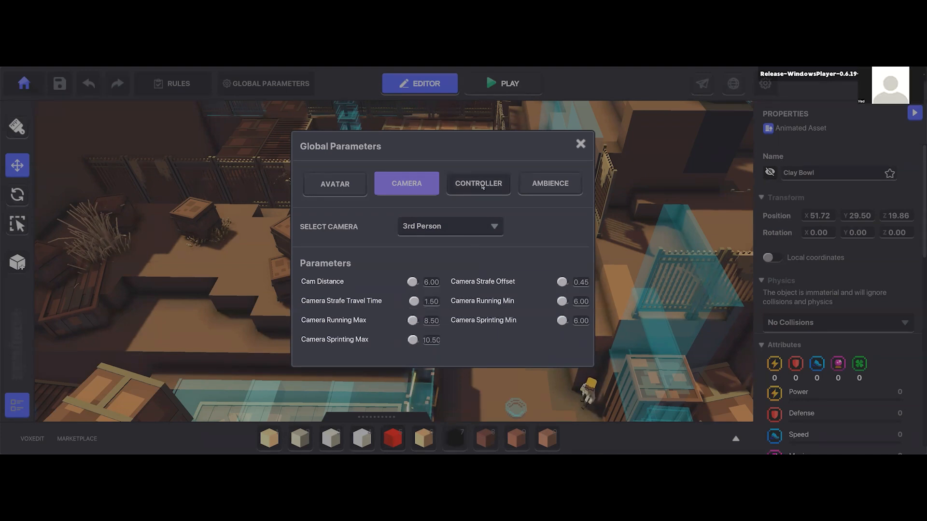
Step: Review the controller behaviour values and the ambience lighting options in Global Parameters, then close the dialog
left_click(484, 187)
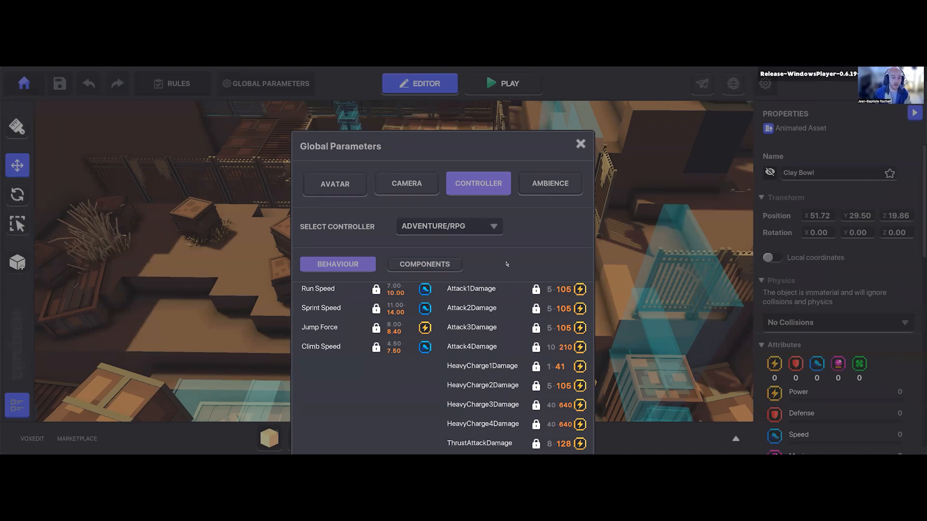
mouse_move(506, 314)
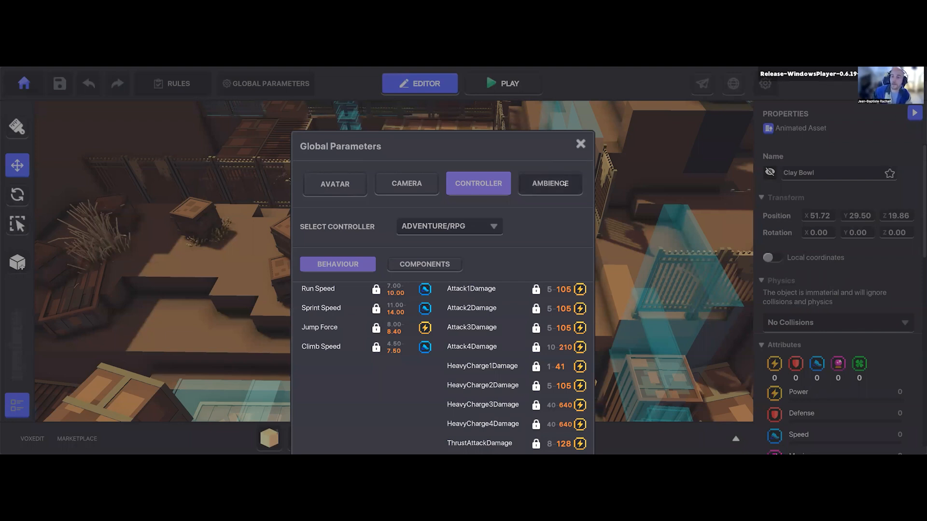
left_click(543, 187)
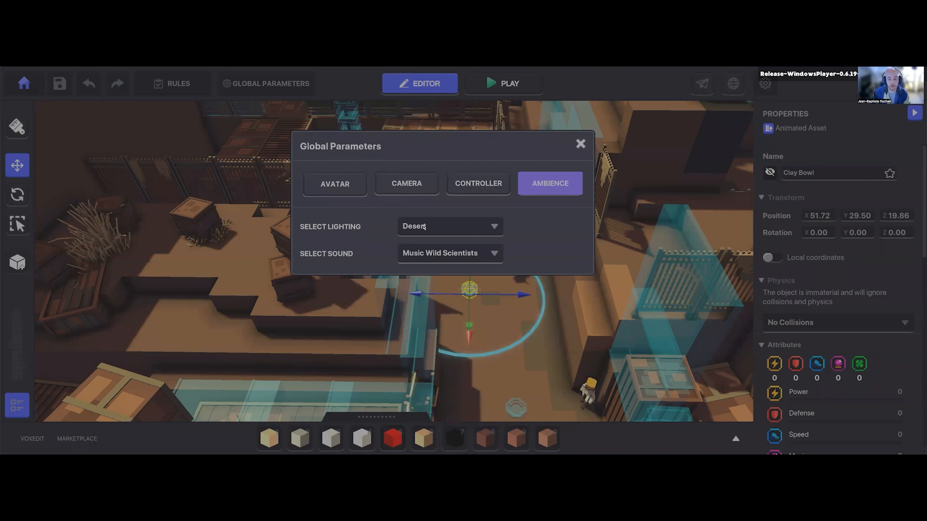
left_click(468, 230)
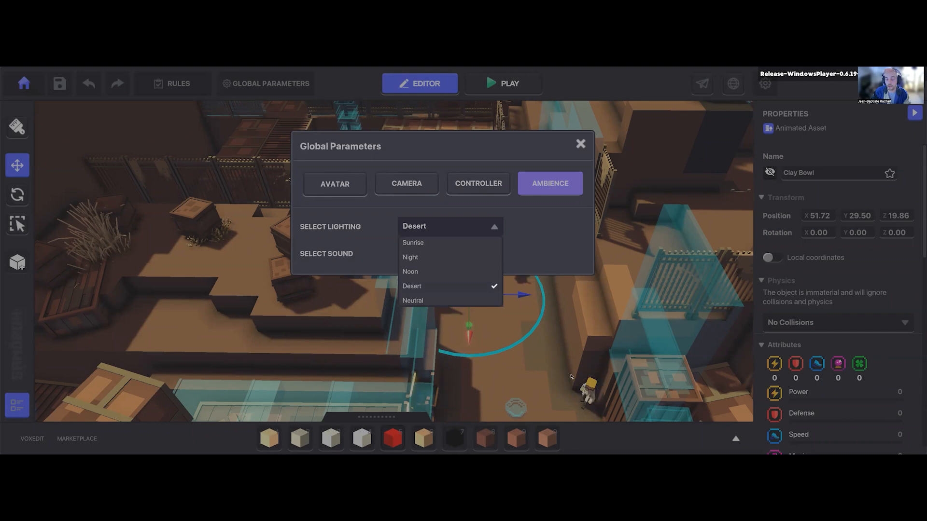
left_click(482, 225)
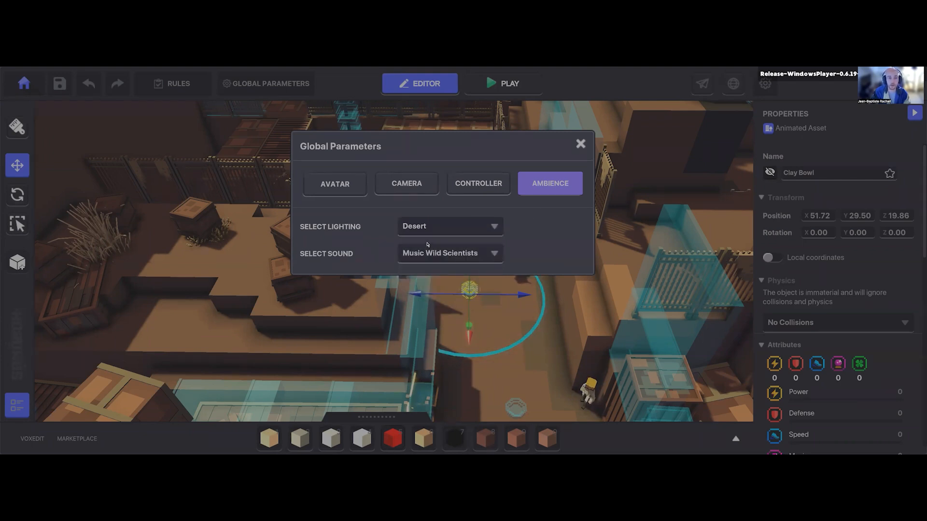
left_click(580, 144)
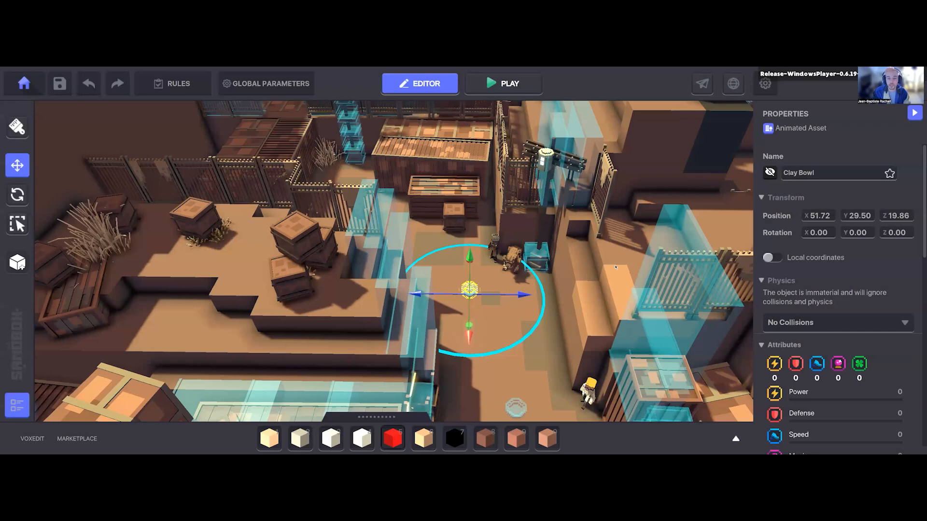
Step: Select the Defector bot standing in the open yard beside the stacked wooden crates
middle_click_drag(576, 285, 548, 264)
middle_click_drag(462, 264, 445, 251)
right_click_drag(444, 250, 365, 233)
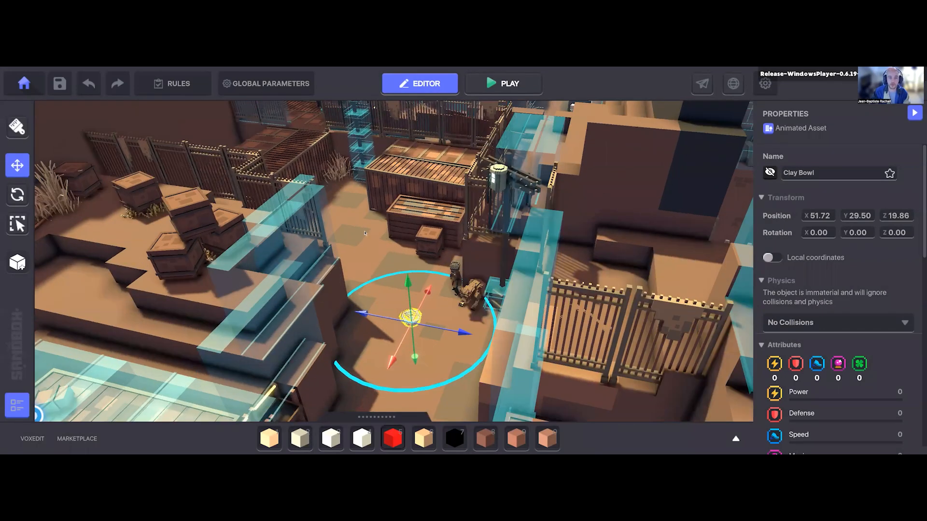
scroll(365, 234, "down", 2)
middle_click_drag(365, 233, 362, 289)
middle_click_drag(377, 181, 392, 282)
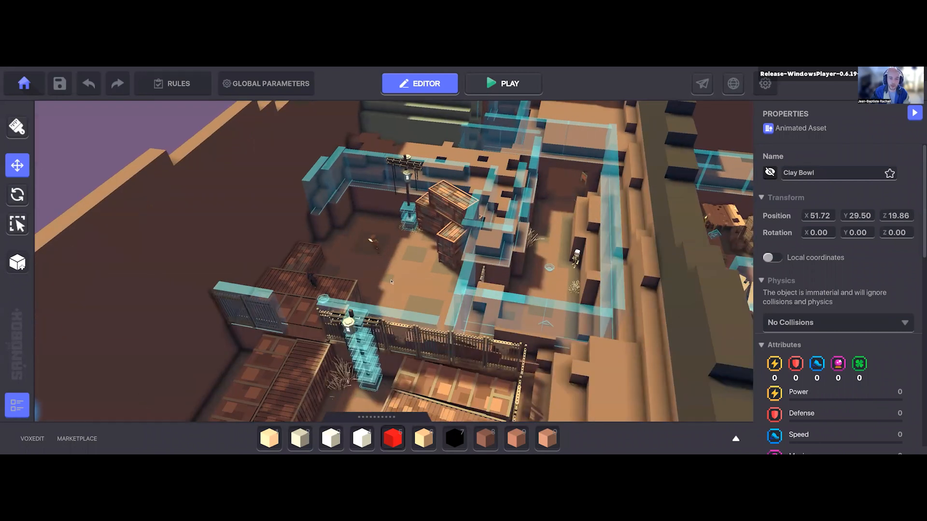
scroll(392, 282, "up", 5)
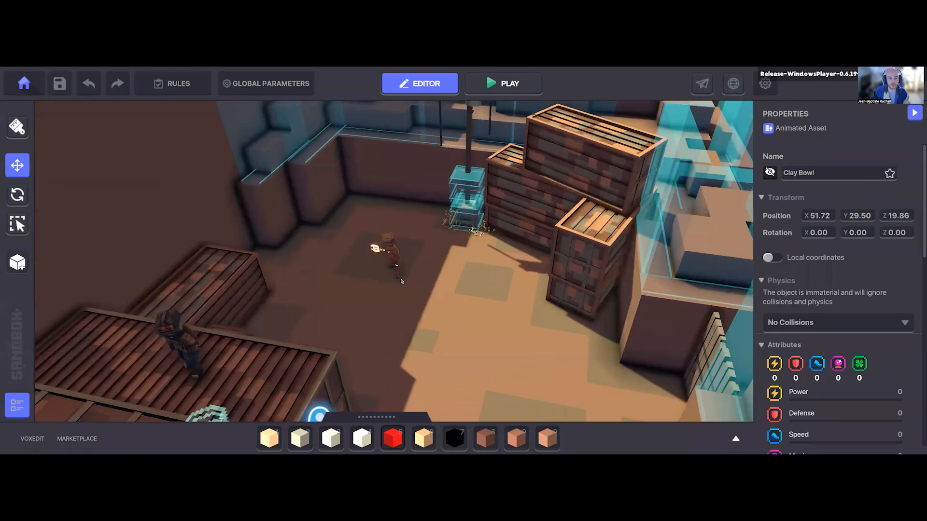
left_click(386, 251)
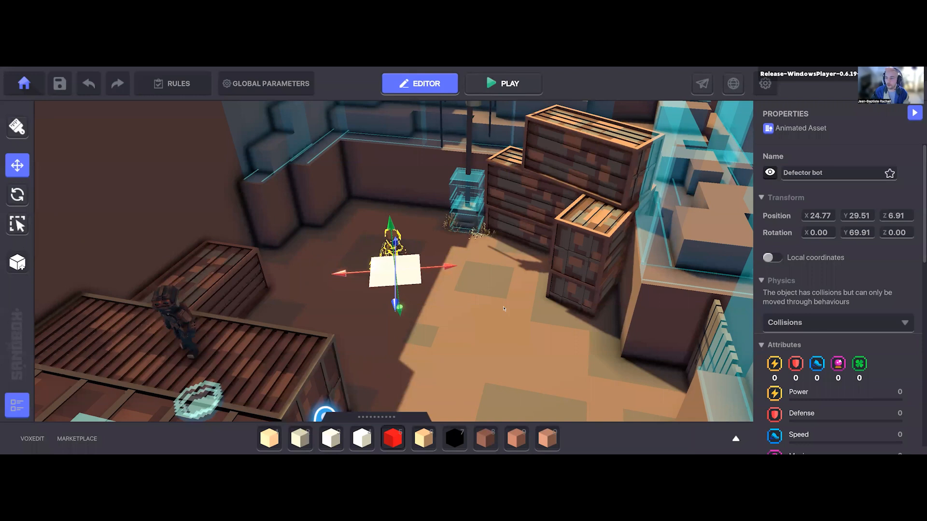
Step: Examine the Defector bot's Melee Enemy behaviour and Health component in its properties
middle_click_drag(504, 308, 491, 307)
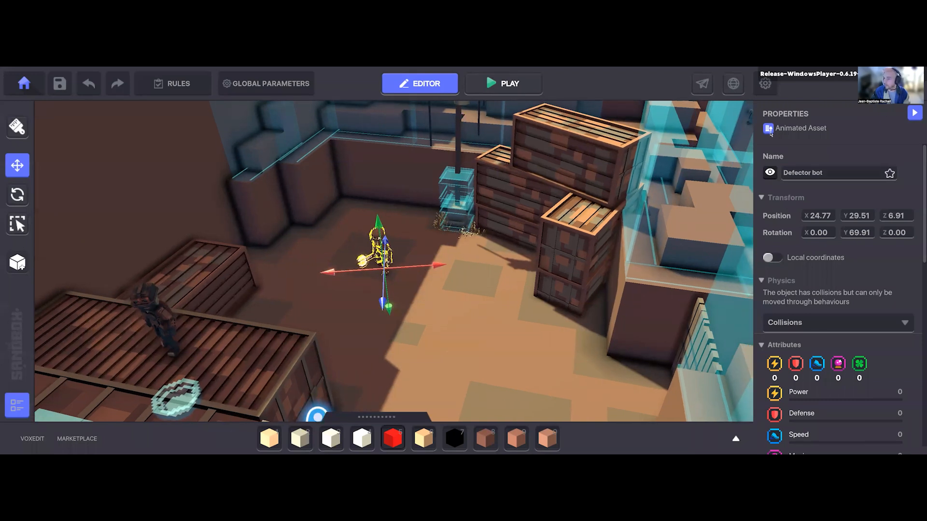
scroll(807, 272, "down", 10)
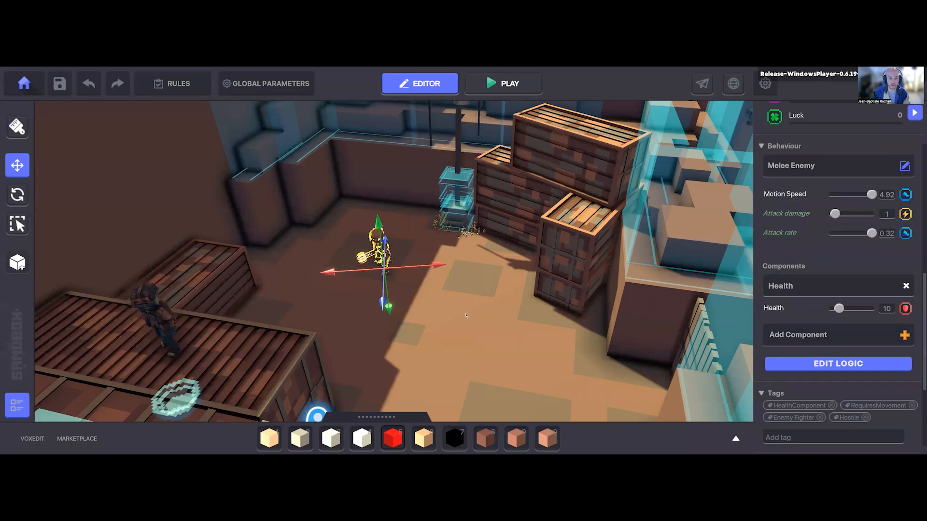
key("a")
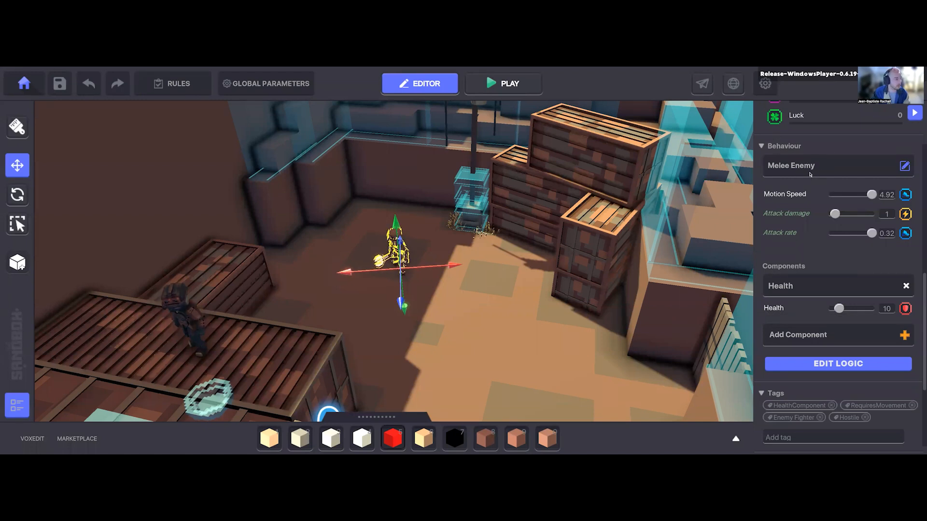
middle_click_drag(508, 342, 503, 342)
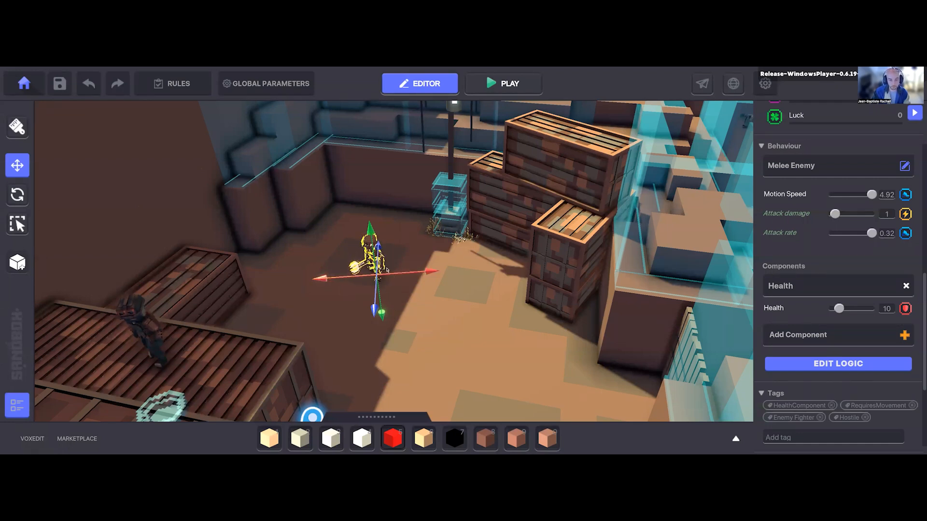
right_click_drag(407, 308, 408, 310)
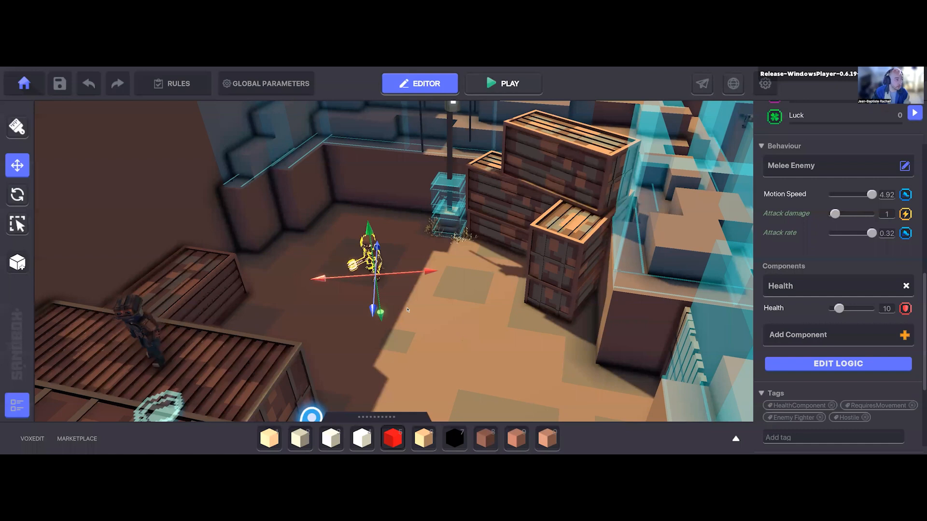
right_click_drag(407, 310, 418, 308)
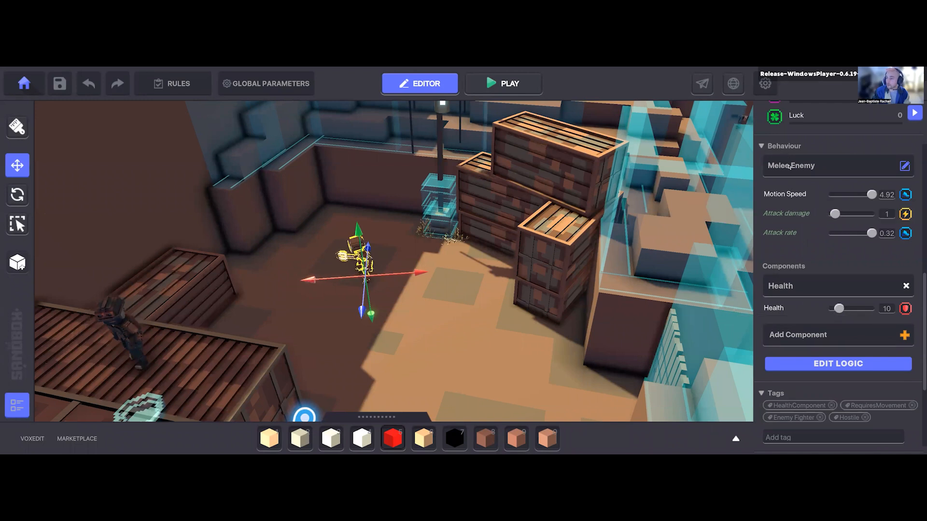
Step: Open the Defector bot's full logic and examine its targeting, chasing zone and attack settings
left_click(803, 368)
scroll(811, 226, "down", 6)
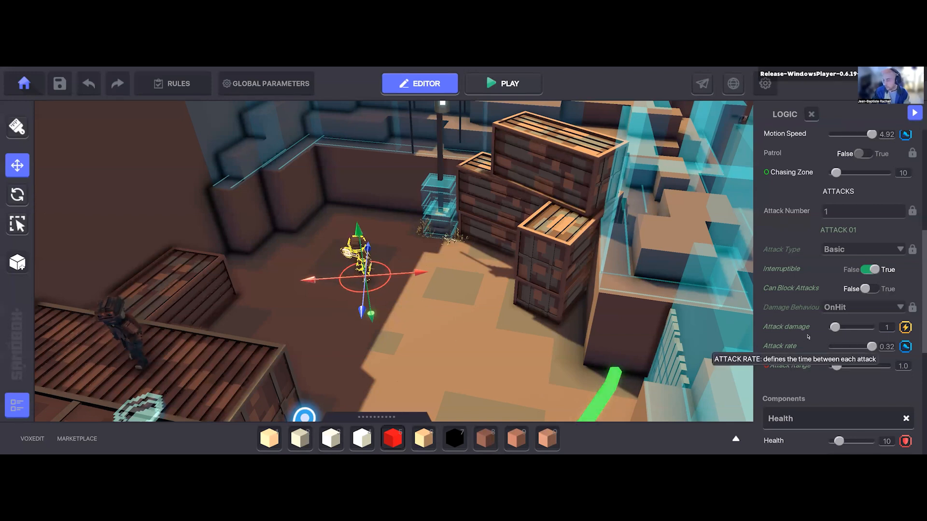
scroll(834, 344, "up", 1)
scroll(832, 345, "down", 1)
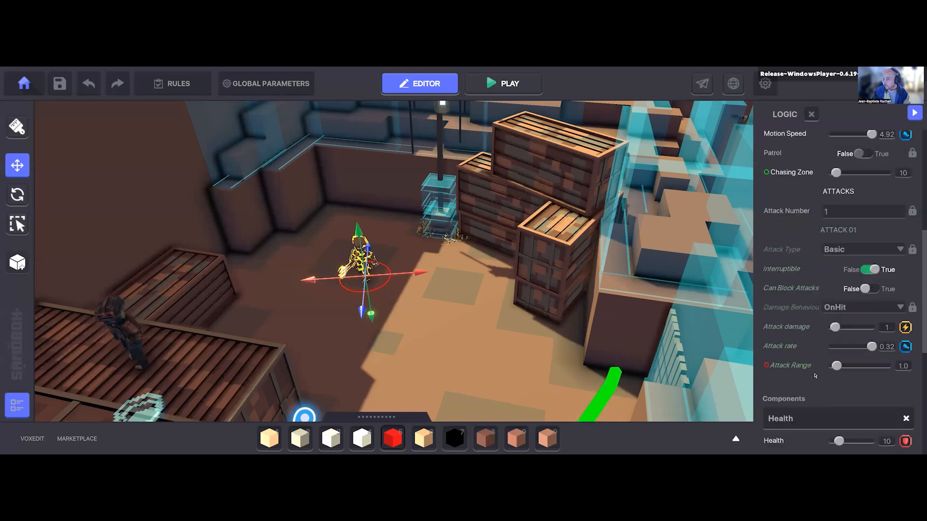
scroll(818, 348, "up", 1)
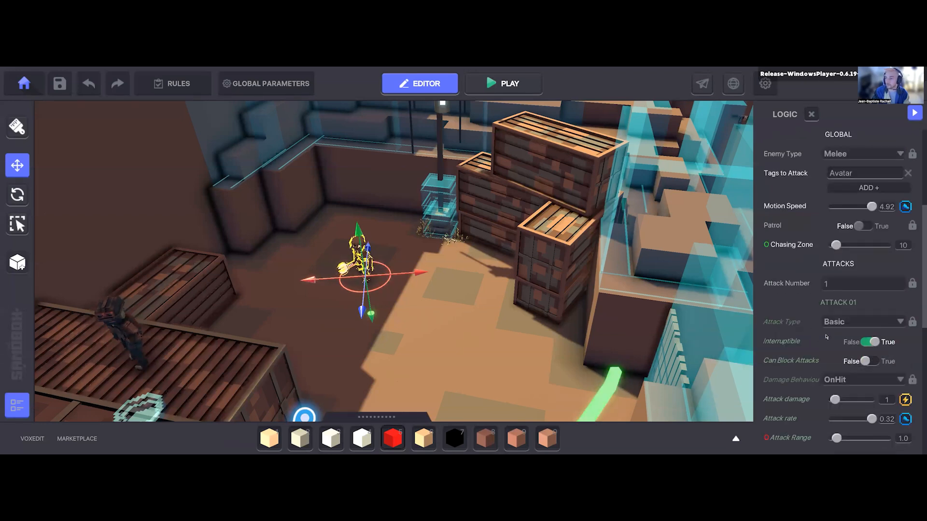
scroll(840, 335, "up", 1)
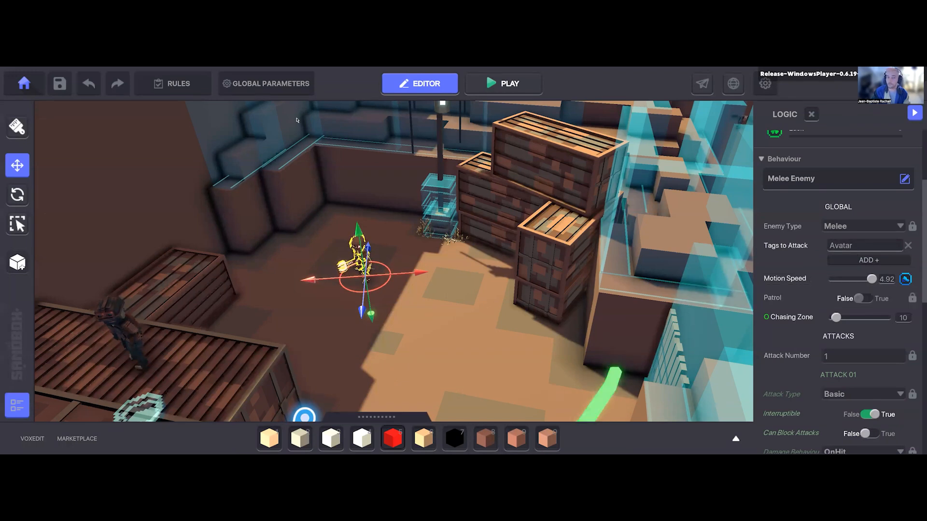
Step: Compare the avatar's tags in Global Parameters with the Defector bot's Tags to Attack setting
left_click(246, 85)
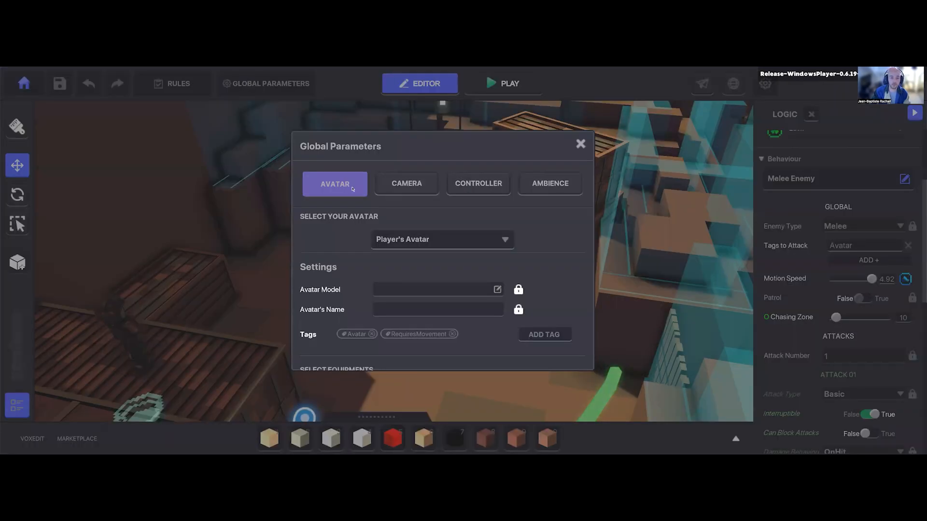
scroll(334, 292, "down", 1)
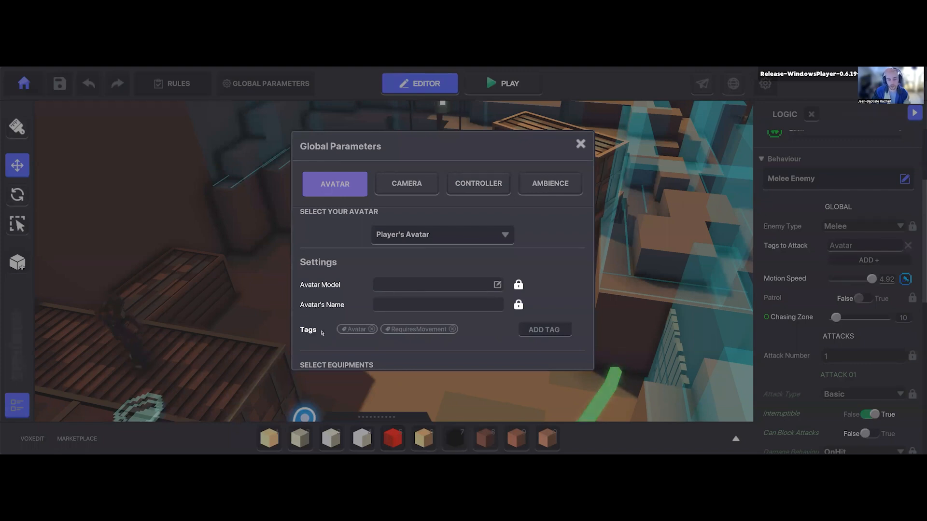
left_click(792, 288)
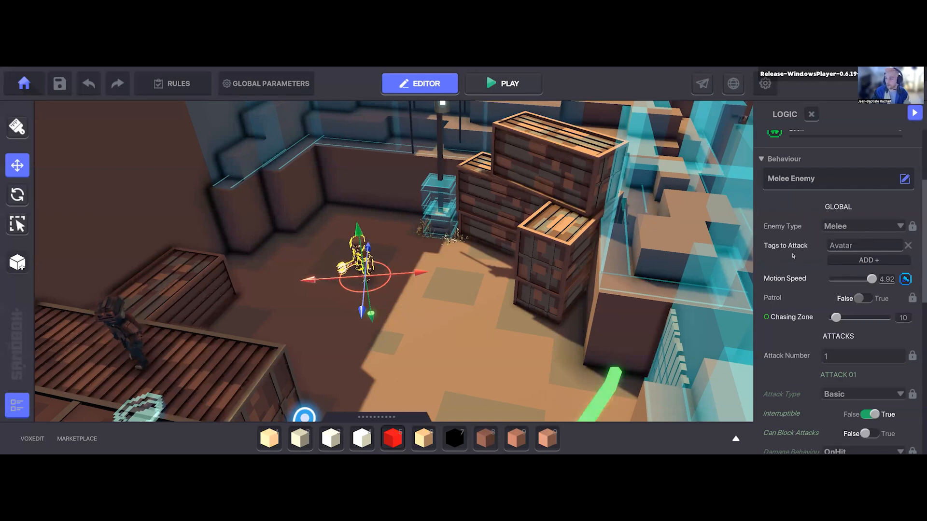
mouse_move(785, 250)
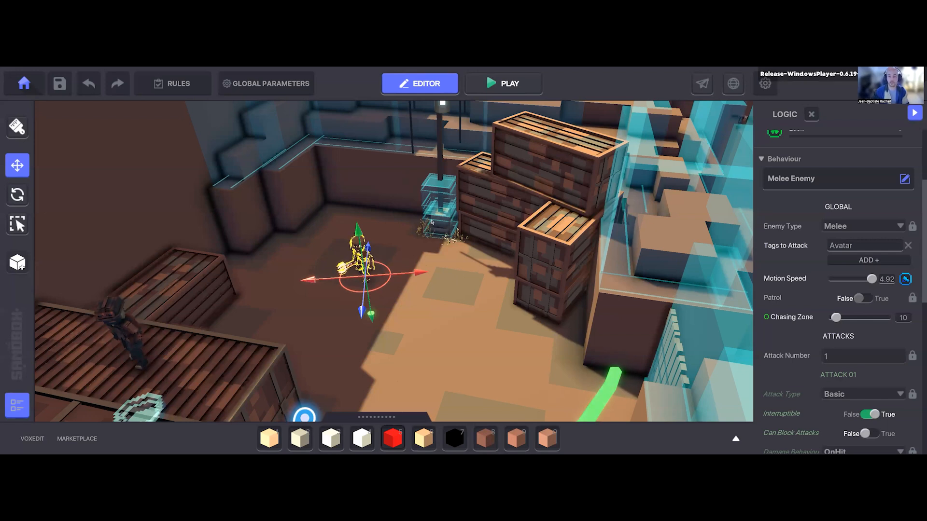
Step: Examine the Defector bot's Health component settings and tags, and recheck its Melee Enemy movement and attack parameters
scroll(783, 398, "down", 10)
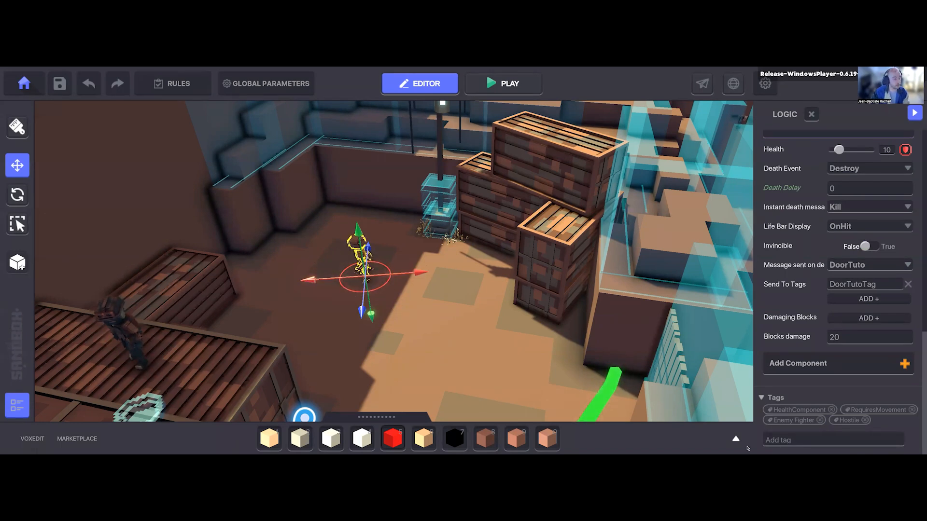
left_click(799, 438)
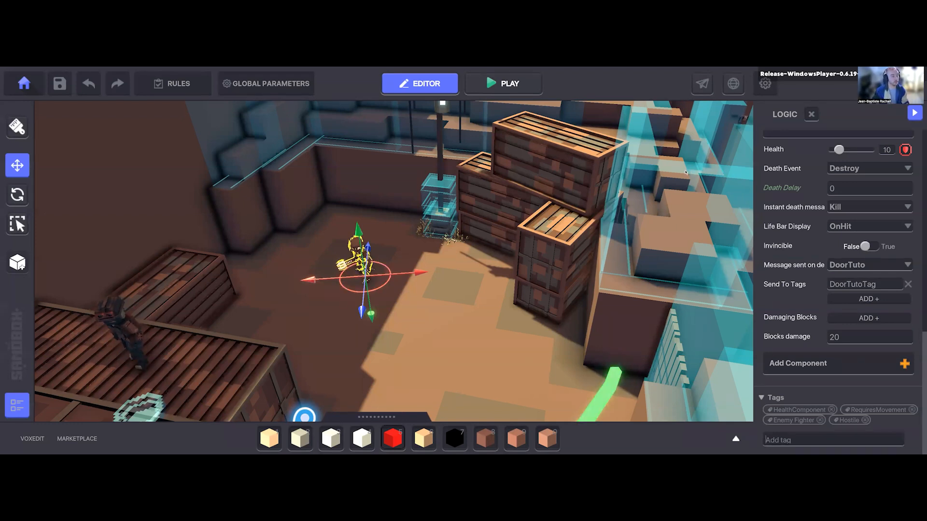
scroll(797, 312, "down", 15)
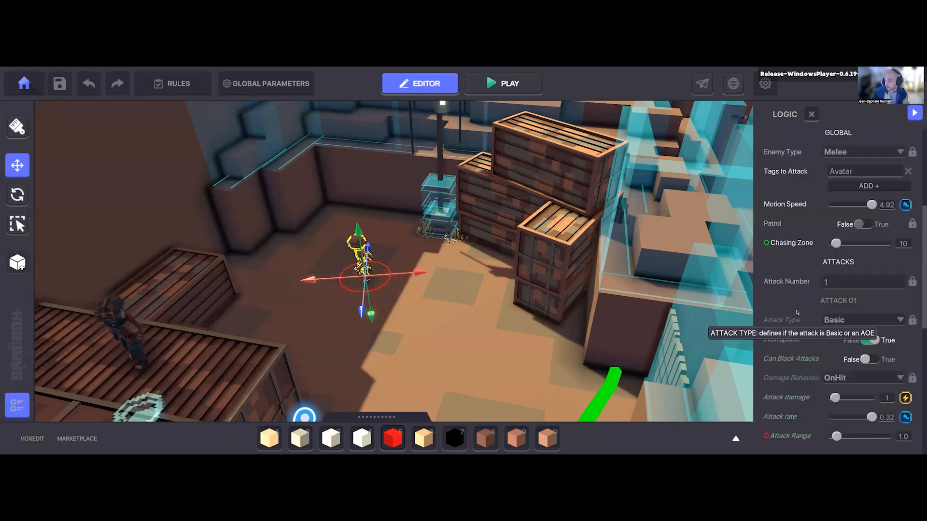
scroll(822, 266, "up", 2)
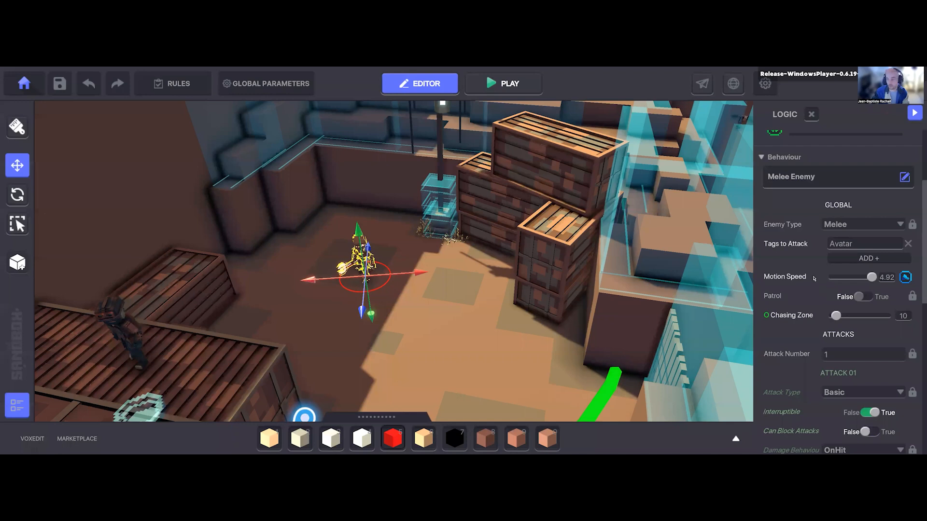
scroll(814, 279, "down", 2)
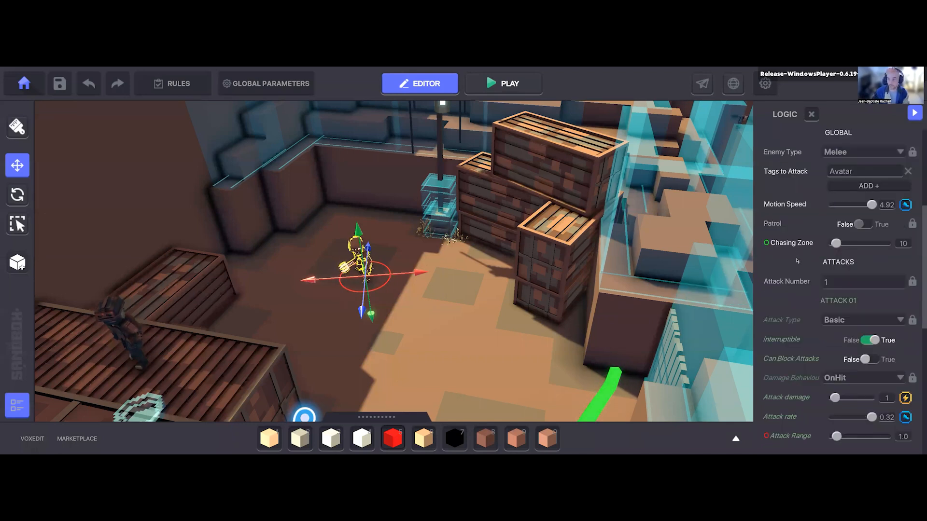
scroll(797, 263, "up", 2)
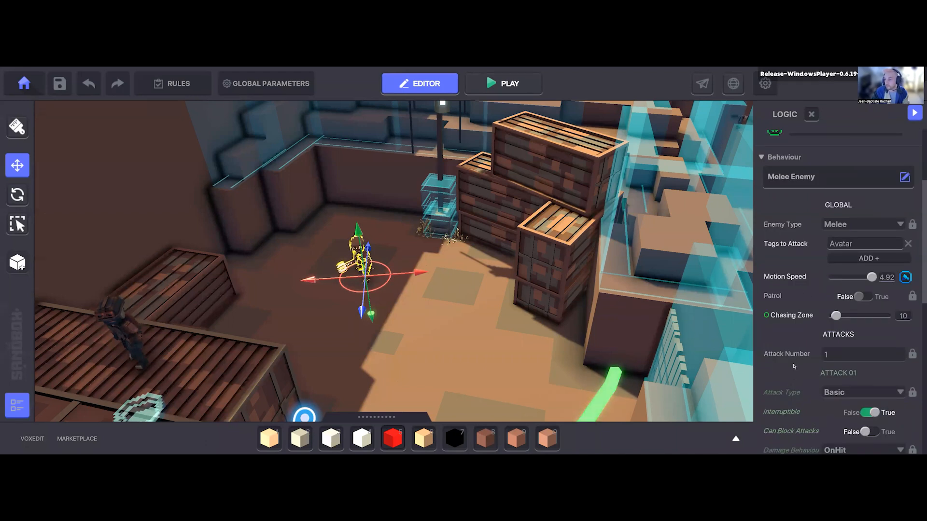
scroll(794, 367, "down", 2)
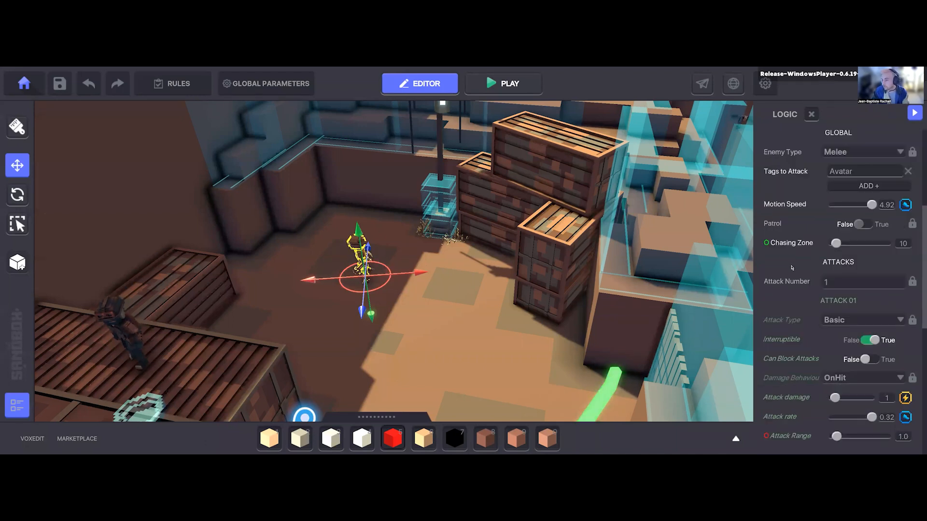
Step: Examine the Defector bot's attack settings and its Health component, including Message Sent on Death, Send To Tags and the nearby gate
mouse_move(812, 381)
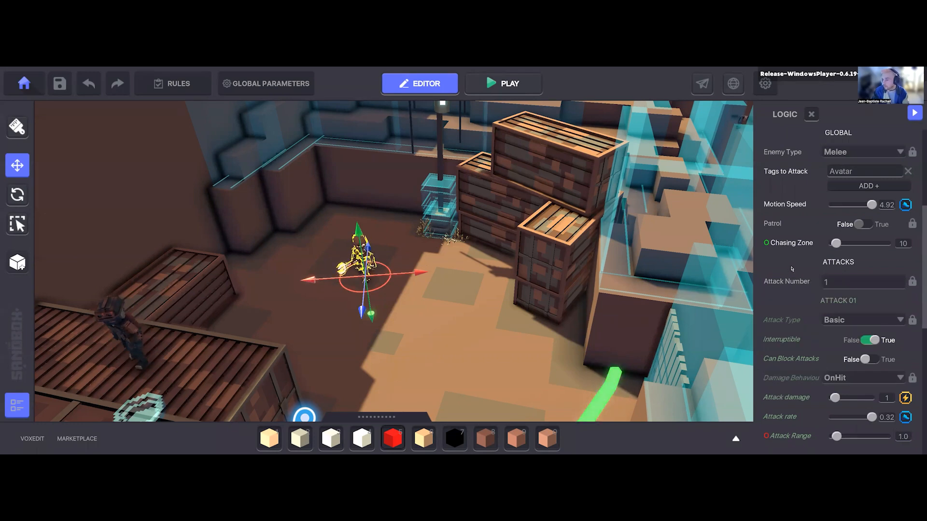
scroll(794, 270, "down", 2)
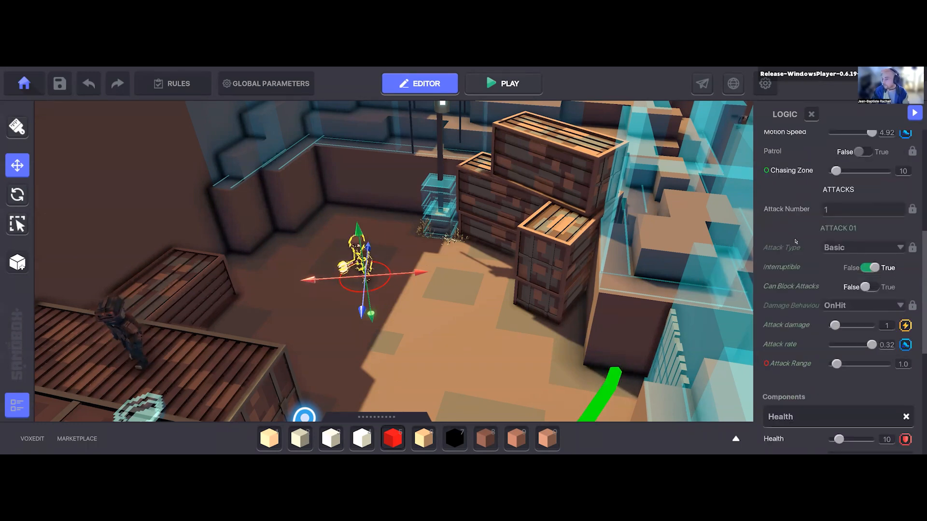
scroll(806, 271, "down", 4)
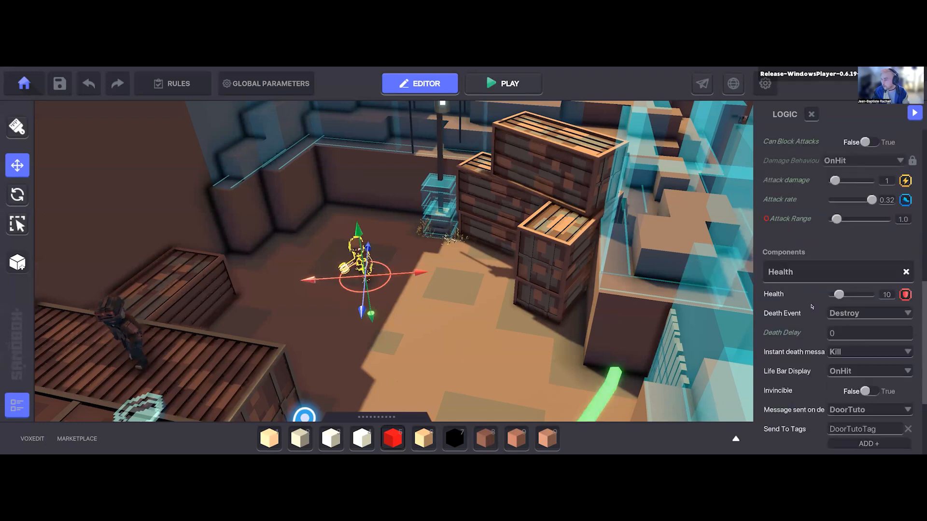
scroll(824, 310, "down", 2)
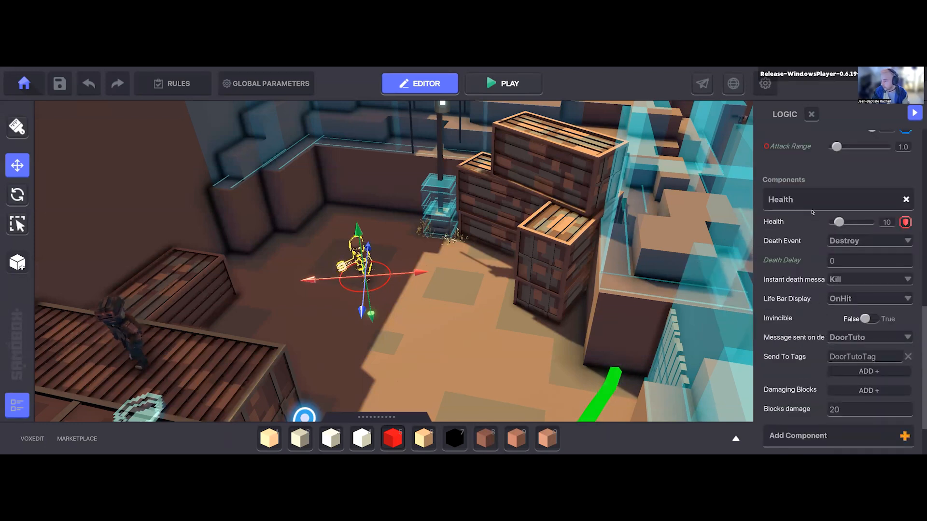
scroll(789, 381, "down", 2)
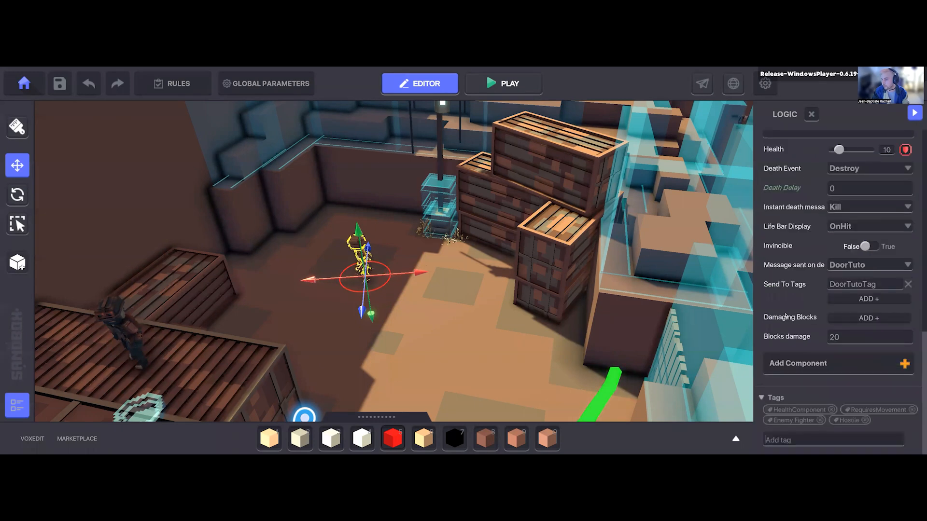
mouse_move(784, 290)
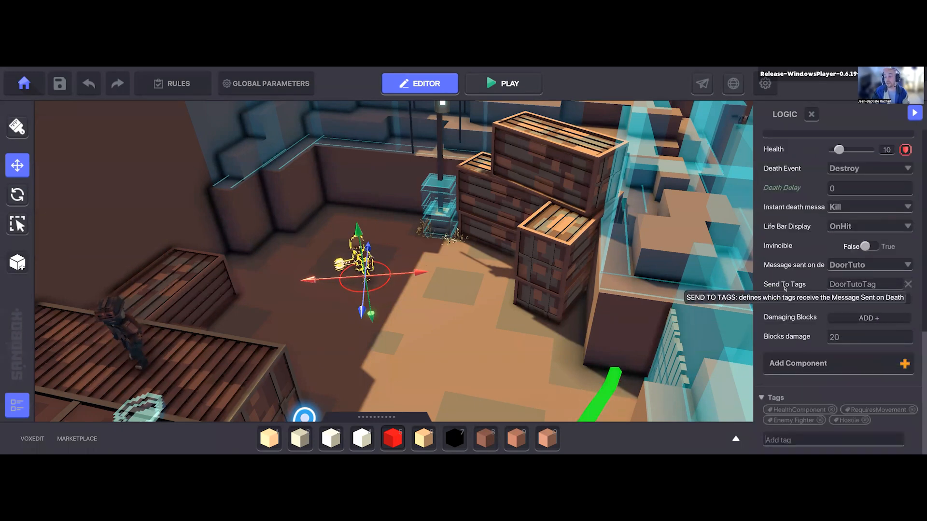
mouse_move(786, 271)
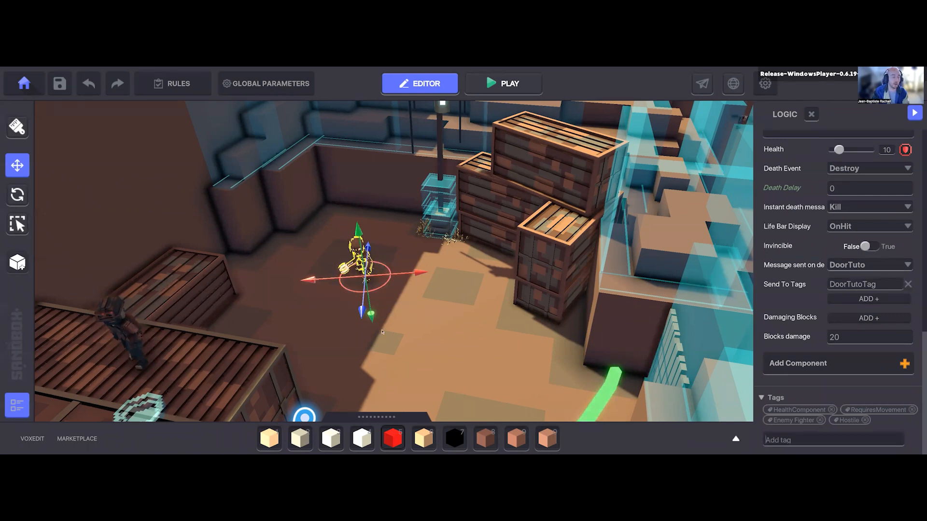
middle_click_drag(378, 297, 394, 314)
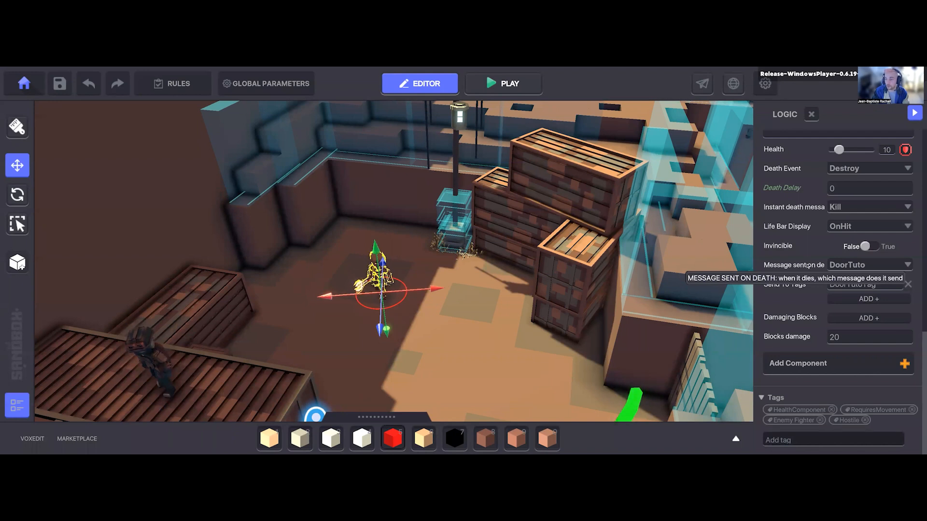
middle_click_drag(355, 312, 329, 290)
right_click_drag(329, 289, 679, 330)
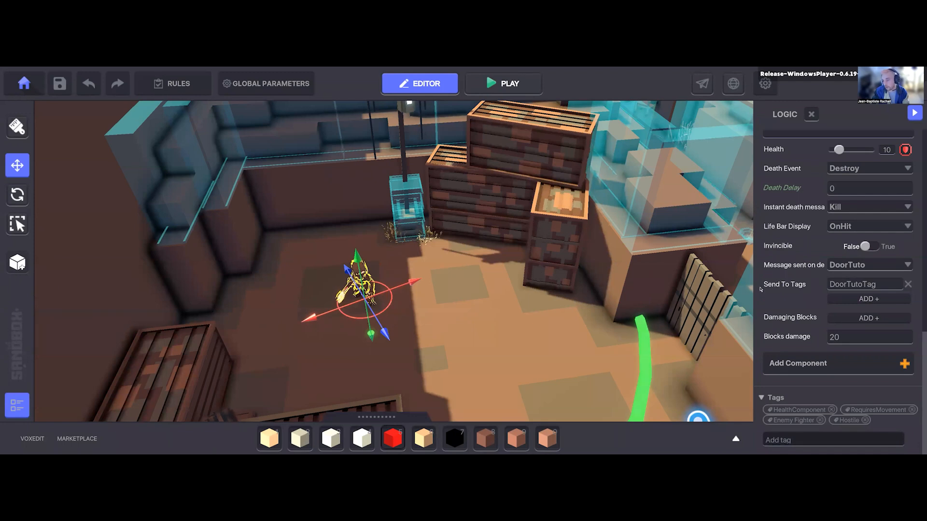
Step: Inspect the passage beyond the Defector bot's yard and the characters in the room at its end
right_click_drag(537, 338, 527, 285)
scroll(508, 318, "down", 5)
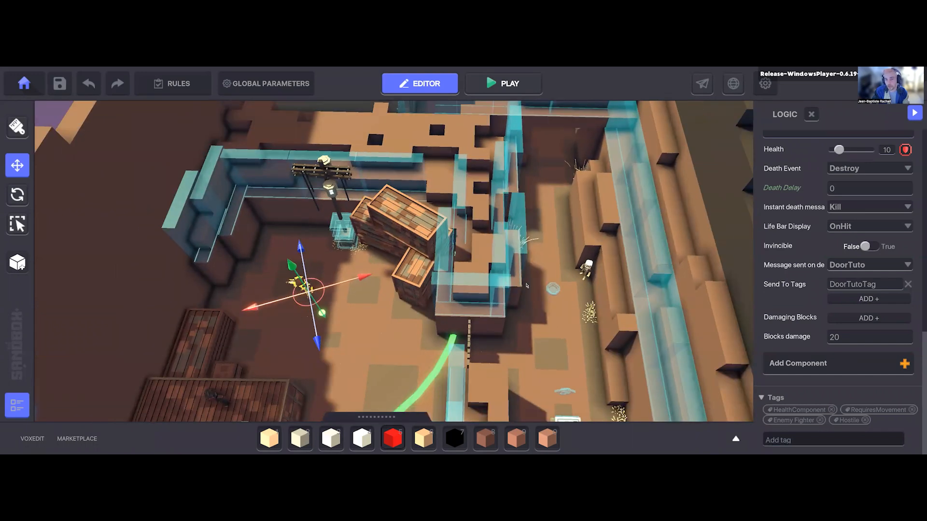
scroll(527, 285, "down", 3)
middle_click_drag(526, 285, 459, 323)
scroll(460, 323, "up", 5)
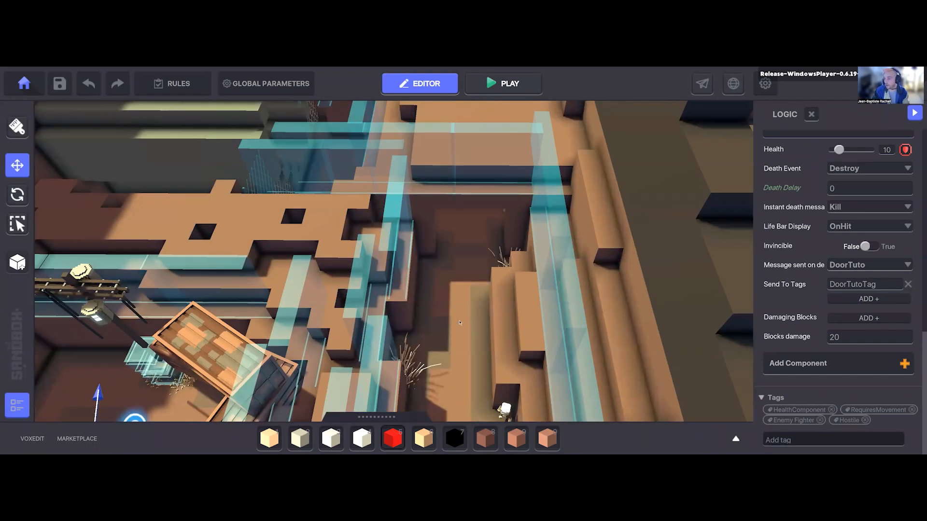
scroll(459, 323, "up", 8)
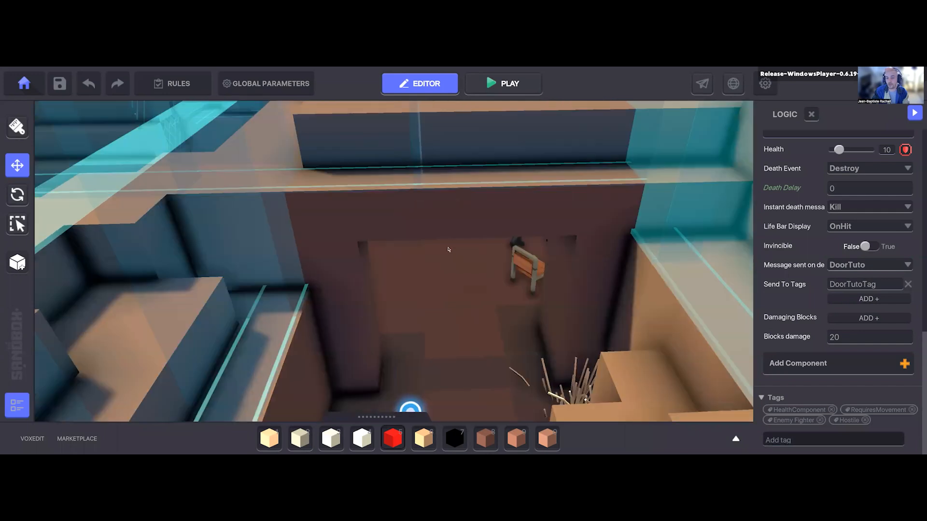
right_click_drag(448, 250, 461, 329)
key("e")
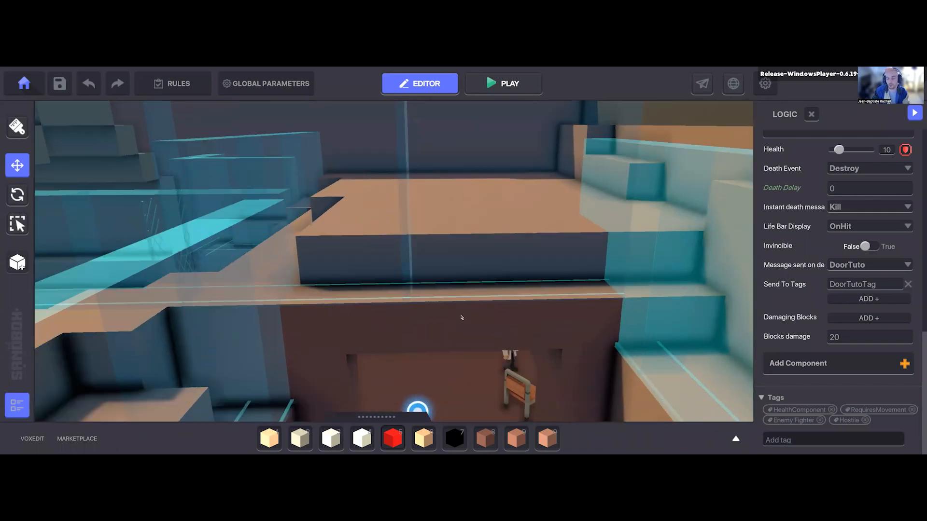
key("q")
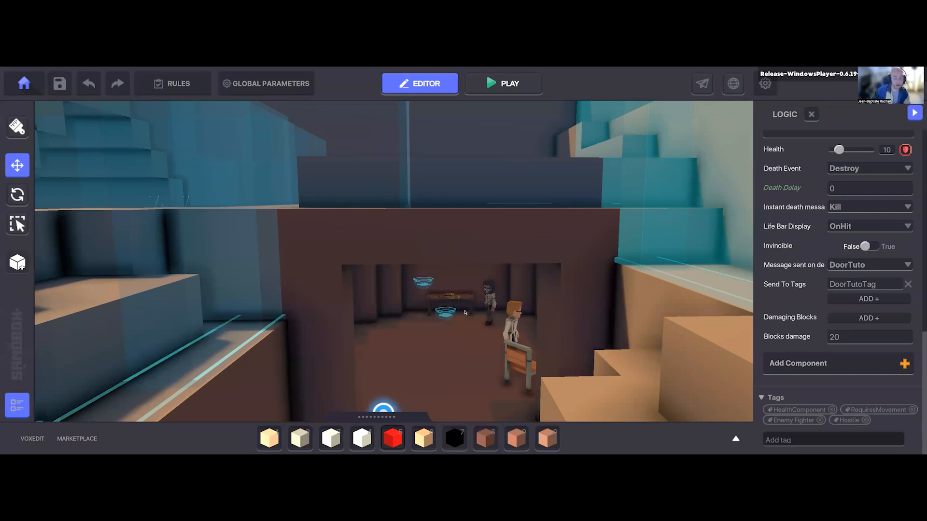
Step: Survey the level's yards, fenced passages and market area from above
scroll(443, 314, "down", 1)
right_click_drag(442, 321, 445, 297)
scroll(453, 302, "down", 5)
middle_click_drag(445, 297, 434, 292)
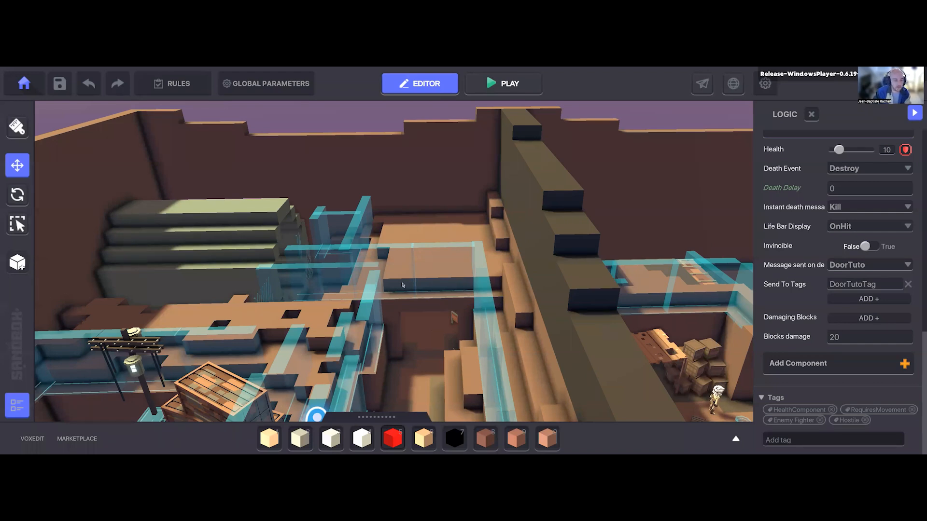
middle_click_drag(433, 300, 442, 283)
right_click_drag(442, 284, 428, 301)
scroll(415, 260, "down", 5)
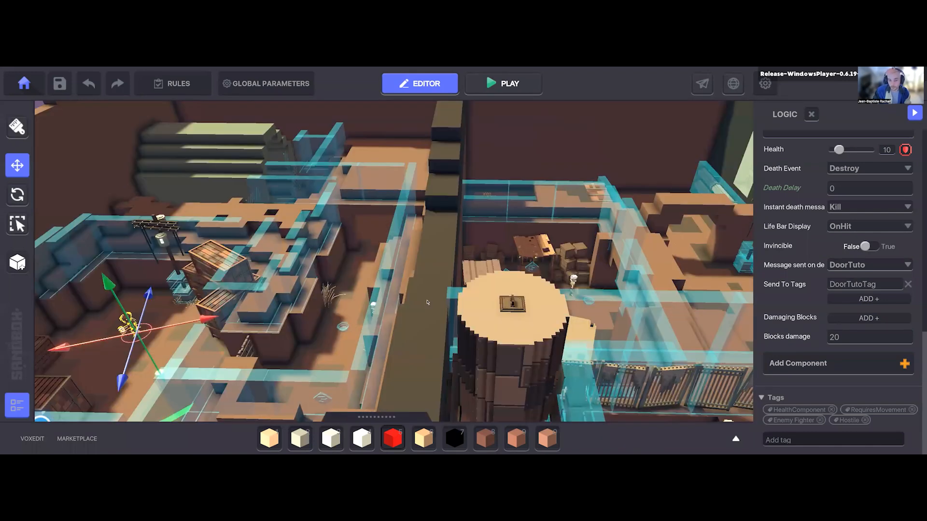
right_click_drag(261, 309, 55, 220)
right_click_drag(482, 259, 492, 303)
right_click_drag(398, 256, 399, 323)
right_click_drag(374, 273, 343, 304)
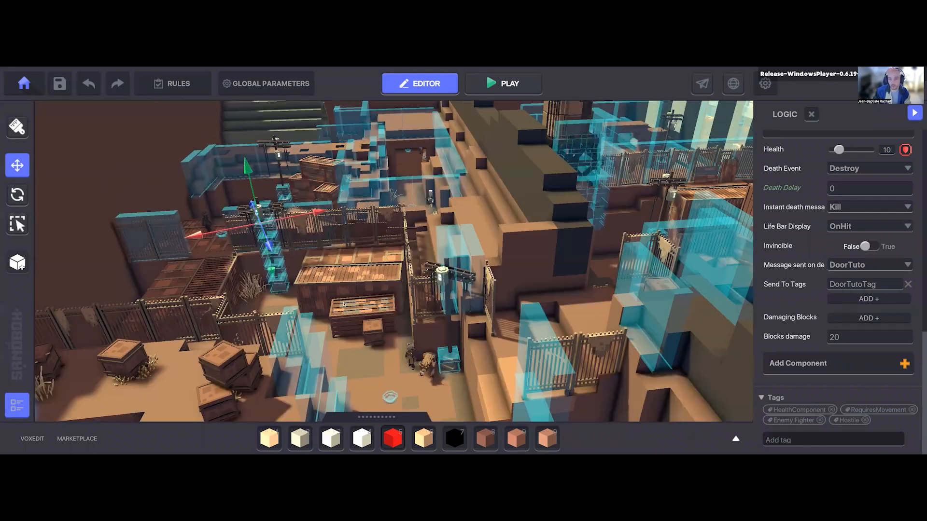
right_click_drag(414, 340, 263, 229)
right_click_drag(342, 255, 393, 279)
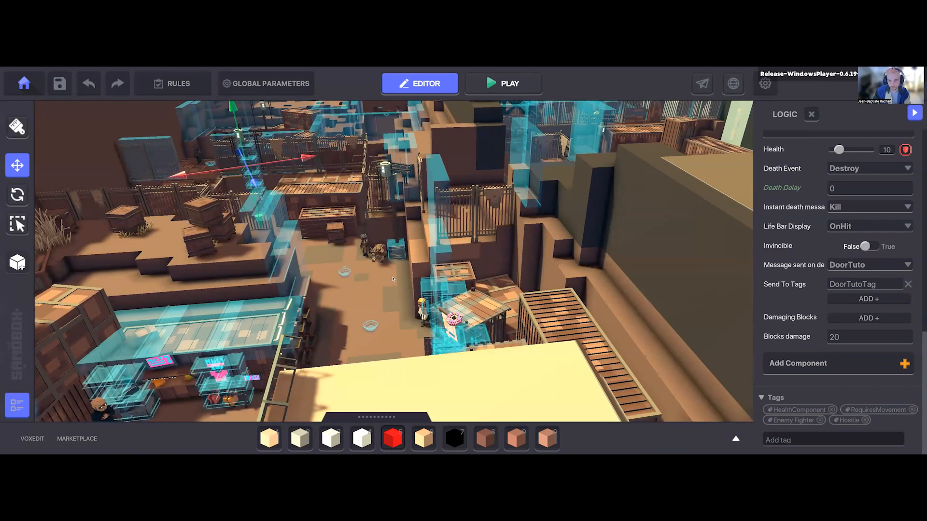
right_click_drag(314, 277, 439, 283)
key("d")
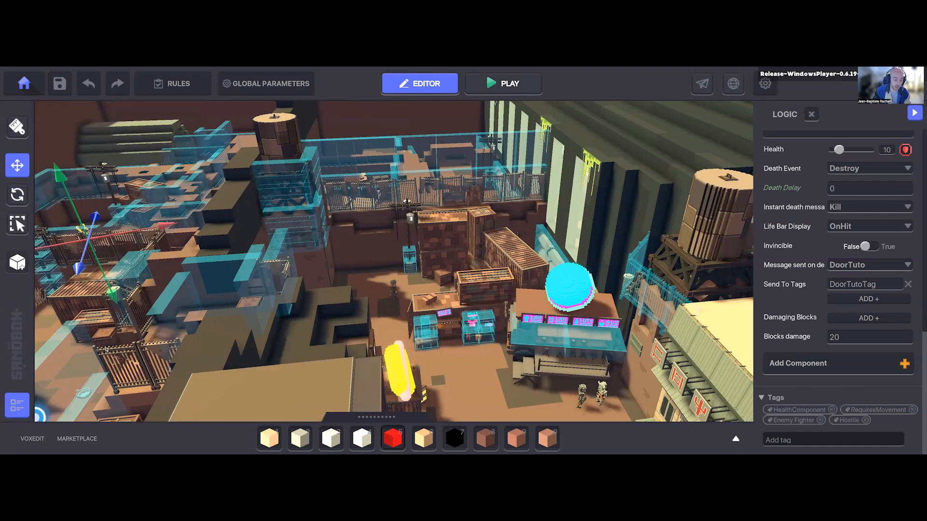
Step: Review the list of available behaviours for the small crate in the fenced yard without assigning one
key("f")
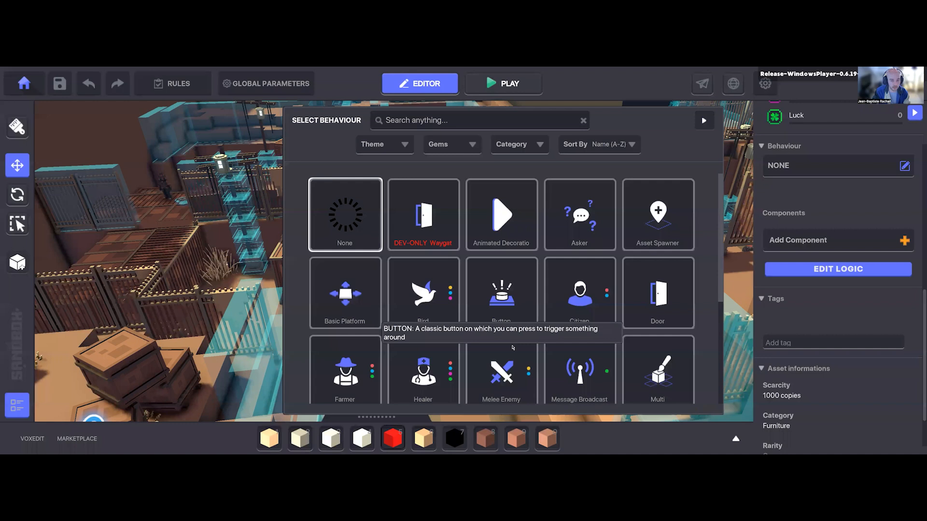
scroll(458, 361, "down", 3)
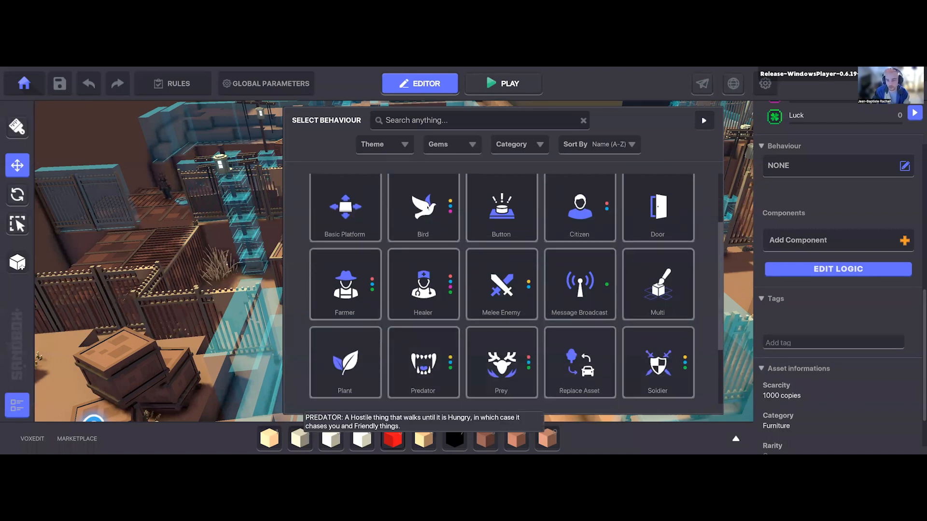
scroll(627, 386, "down", 3)
scroll(501, 290, "up", 6)
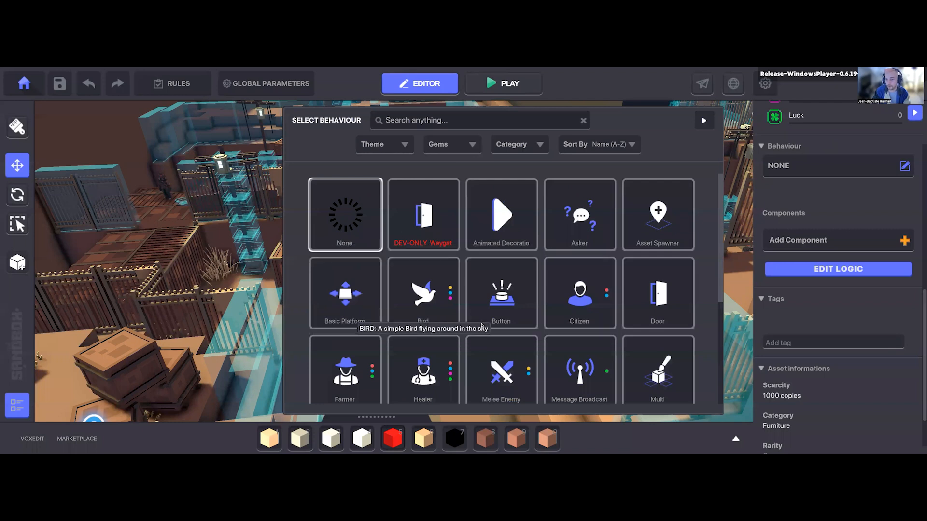
scroll(462, 333, "down", 1)
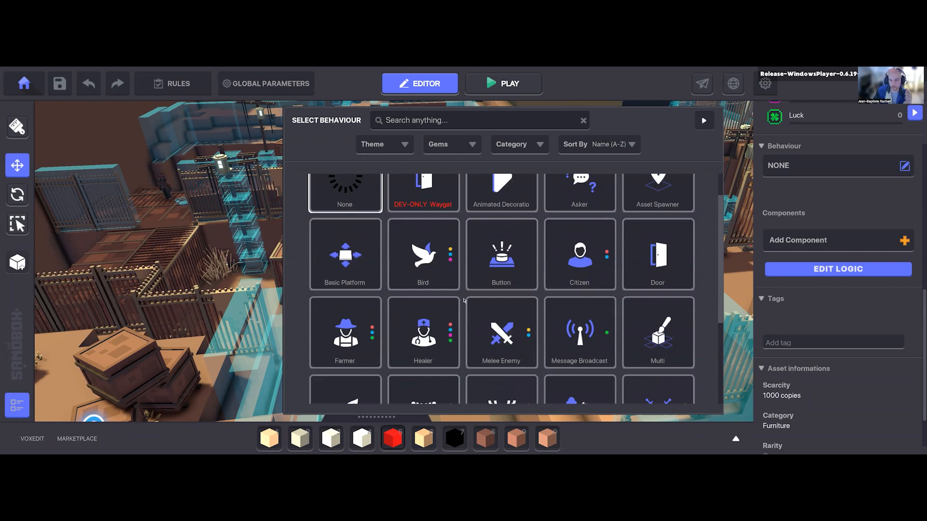
scroll(459, 314, "down", 3)
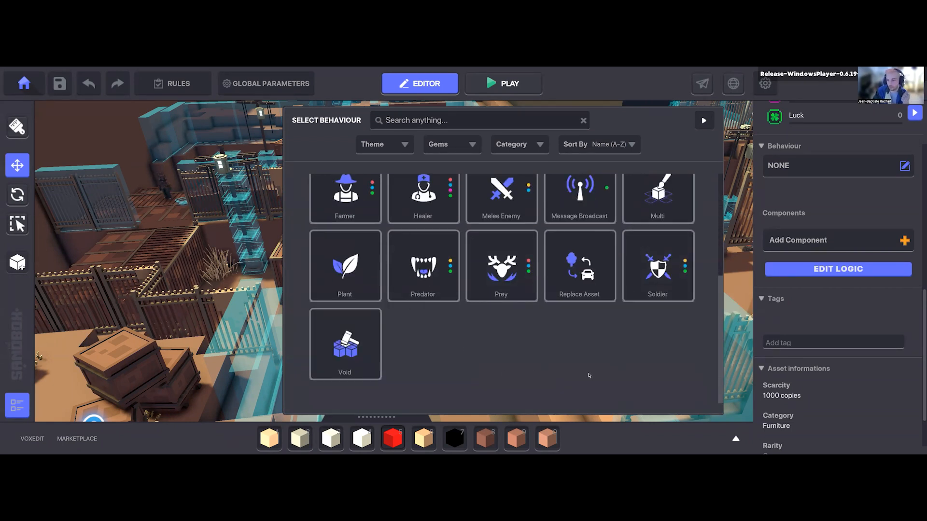
scroll(496, 384, "up", 1)
scroll(497, 384, "up", 2)
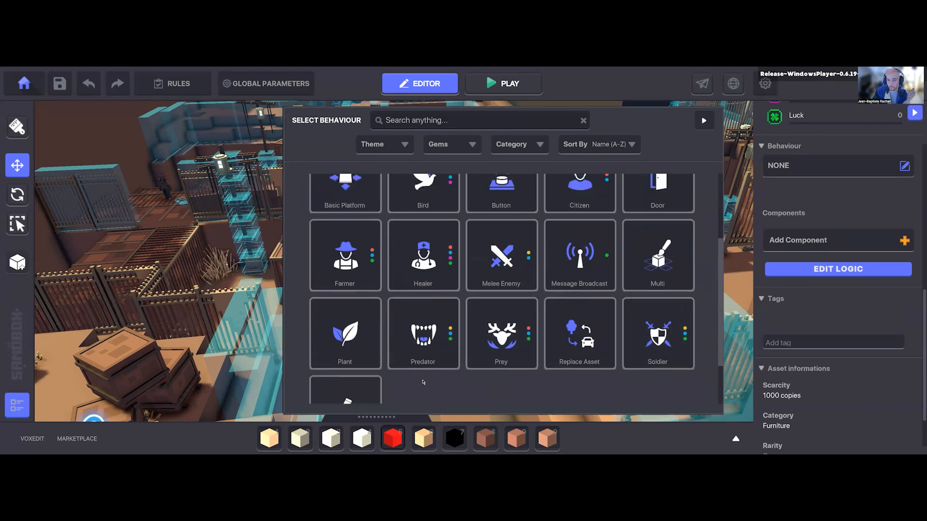
scroll(423, 382, "down", 2)
scroll(615, 276, "up", 5)
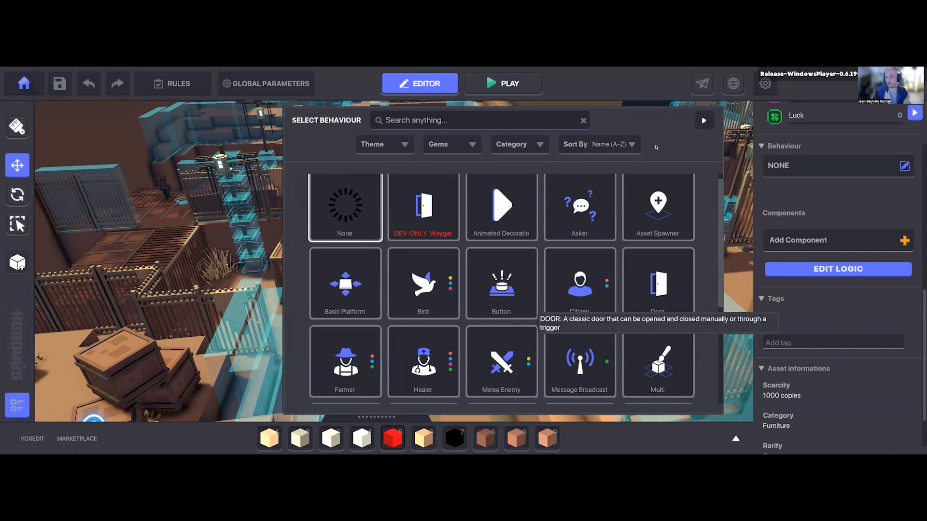
key("Escape")
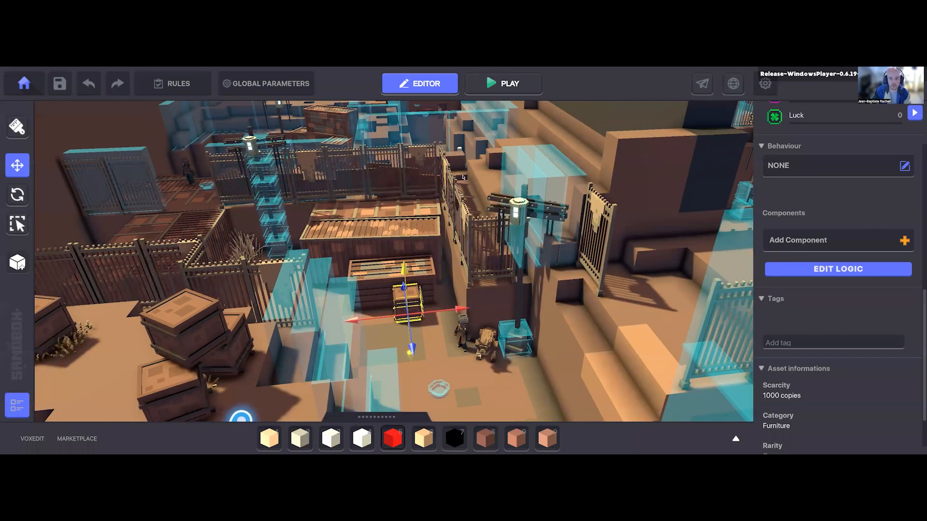
Step: Return to the drafts page, quit the program and relaunch The Sandbox Game Maker from the desktop
left_click(24, 82)
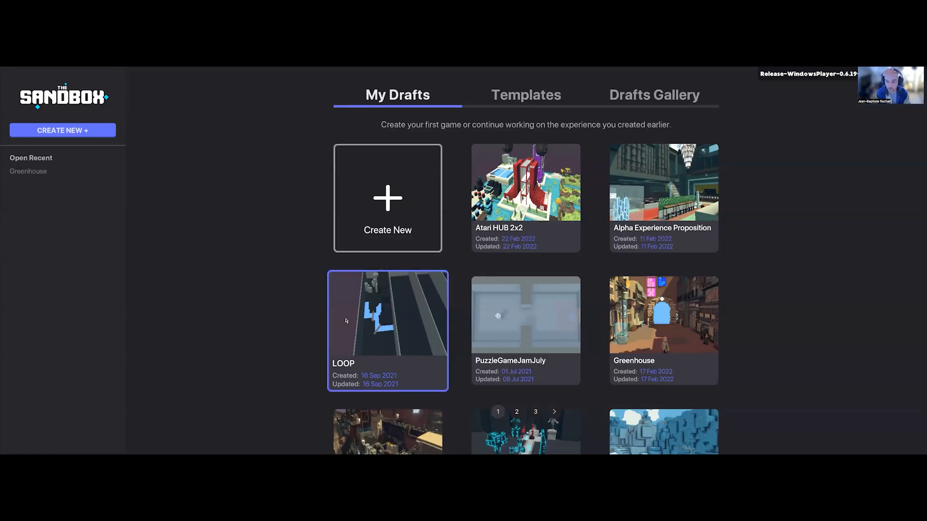
key("Escape")
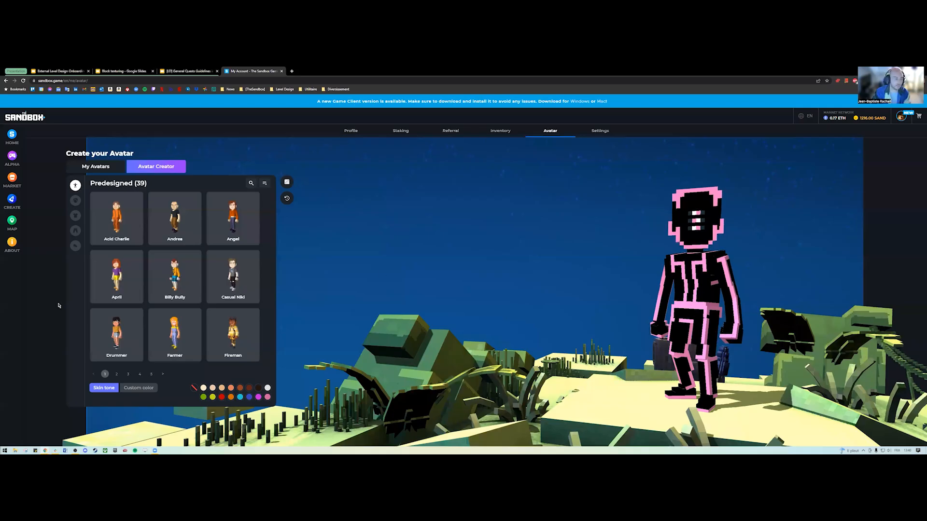
key("super+d")
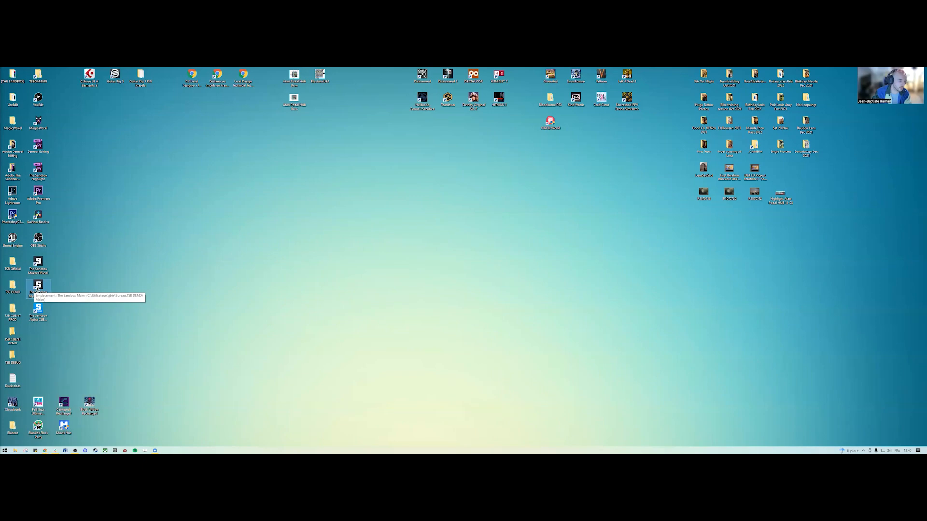
double_click(38, 287)
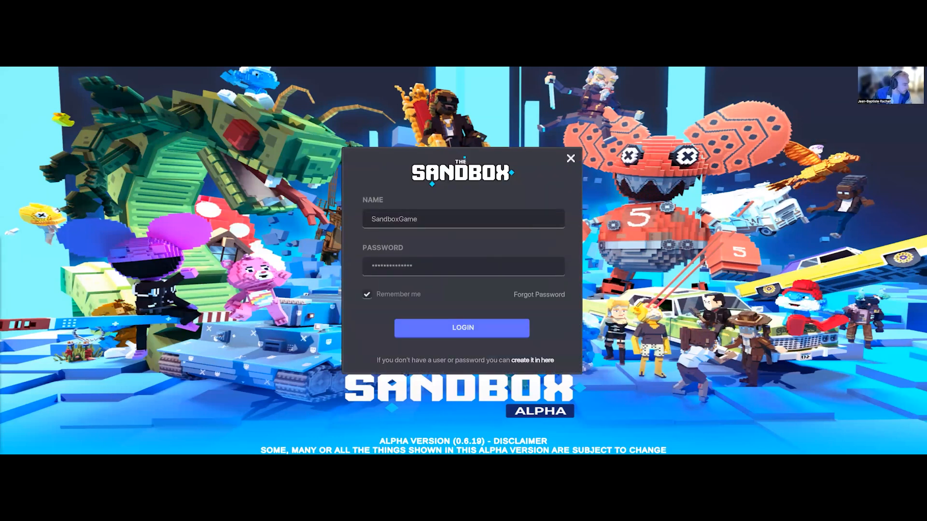
Step: Enter the account password and log in to The Sandbox
left_click(469, 267)
key("ctrl+v")
left_click(466, 328)
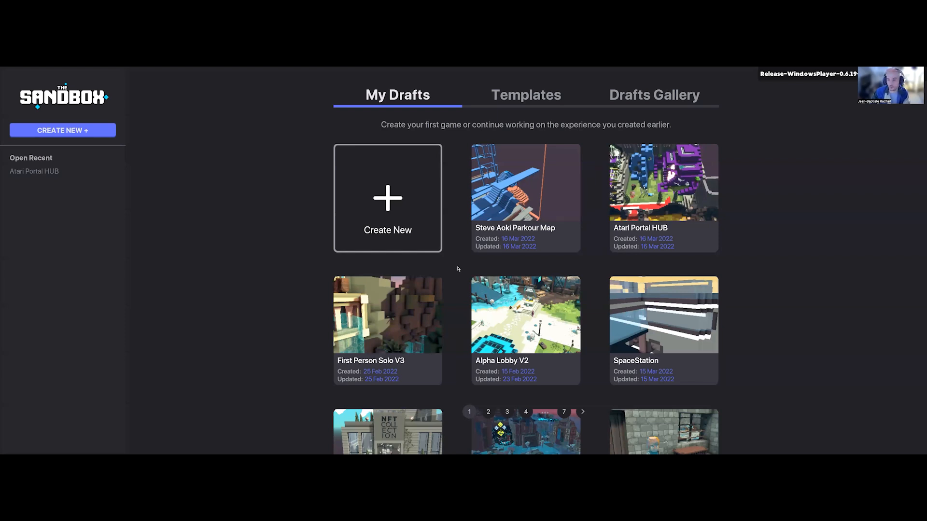
Step: Open the Fortress of Bloodsouls V2 draft from page 3 of My Drafts and look over its level
left_click(489, 415)
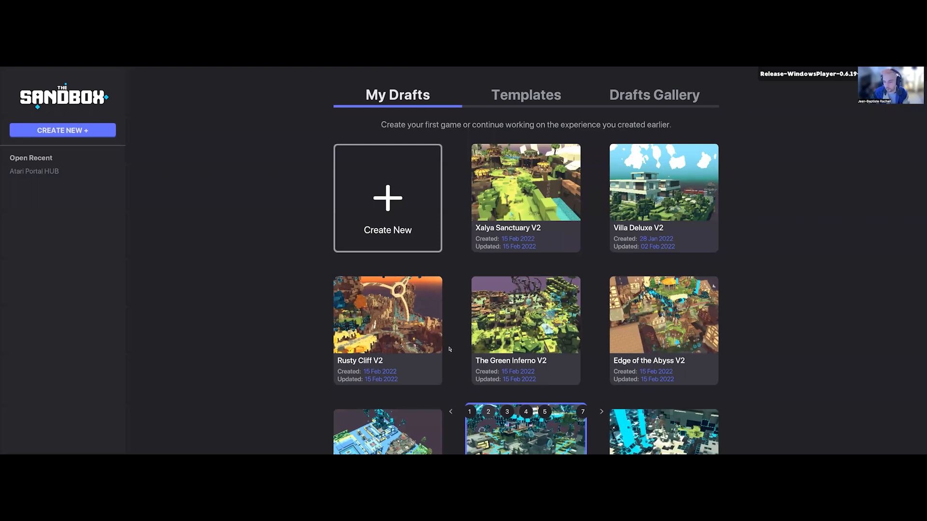
left_click(506, 411)
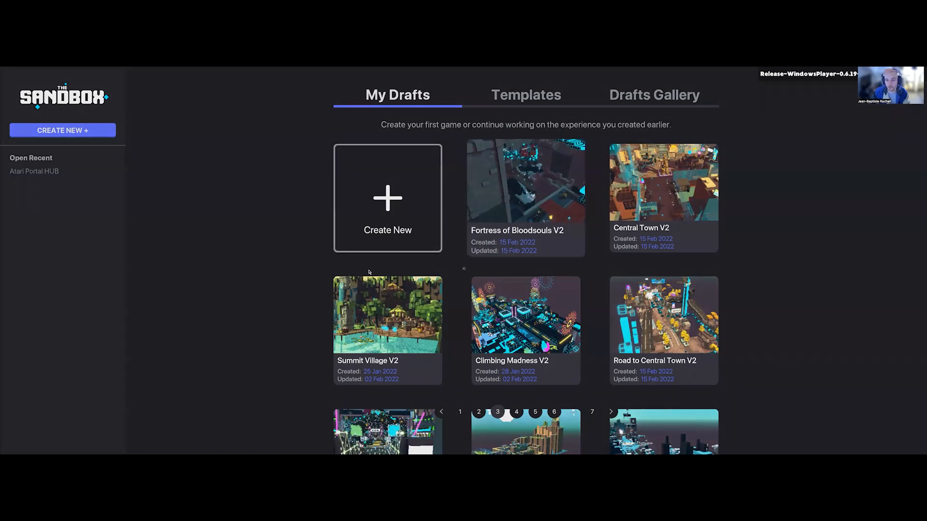
left_click(526, 198)
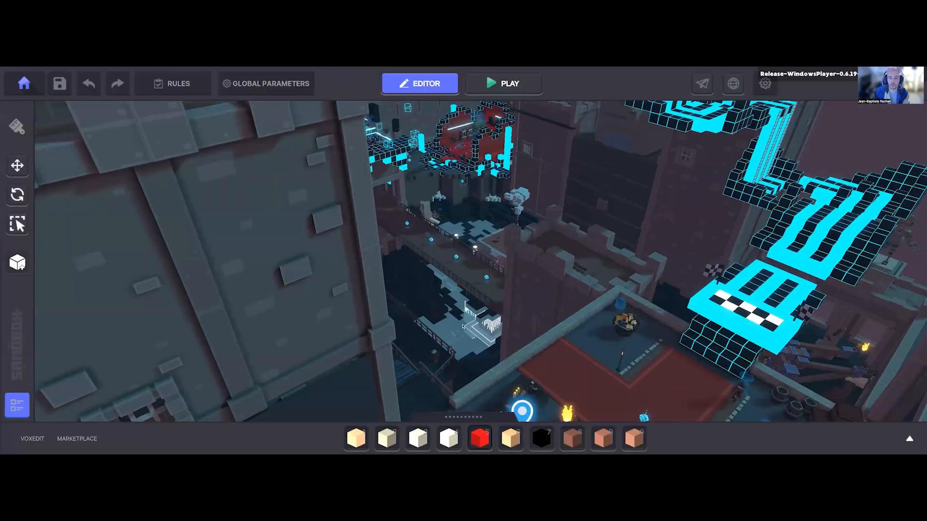
middle_click_drag(402, 325, 329, 286)
right_click_drag(470, 293, 457, 328)
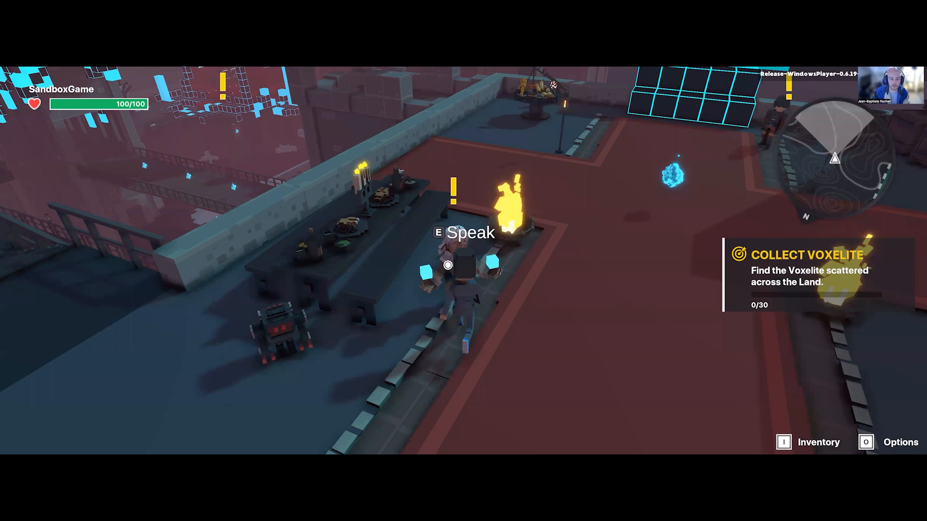
Step: In the playtest, talk to the quest givers on the starting plaza and accept Pilot Jack Falcon's obstacle course challenge
key("e")
key("e")
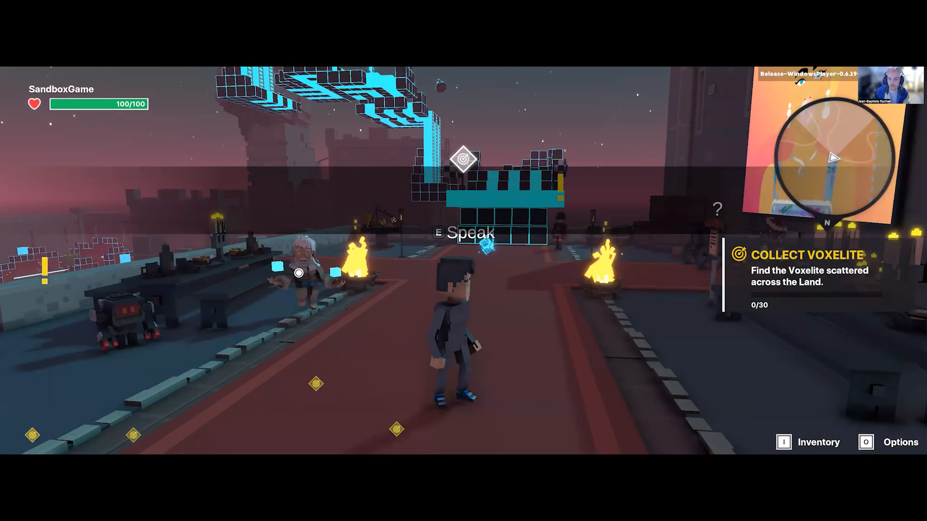
key("w")
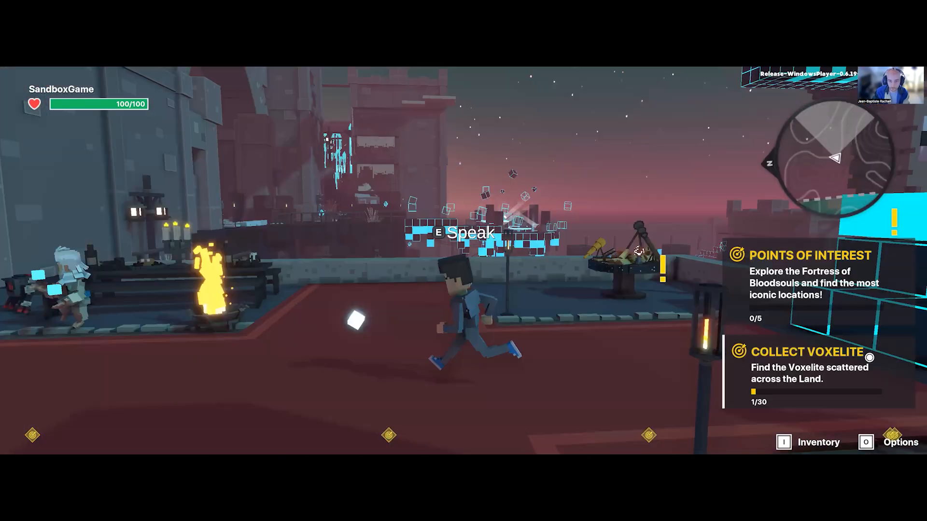
key("w")
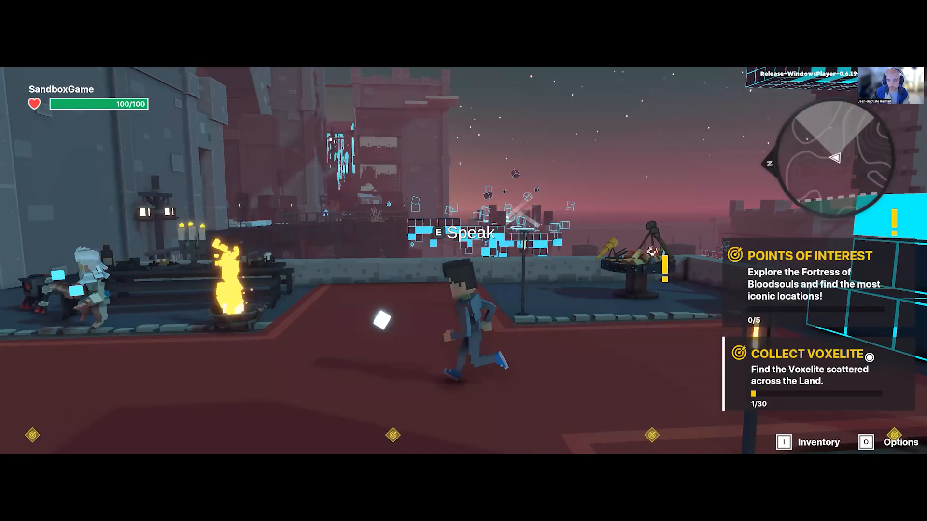
key("e")
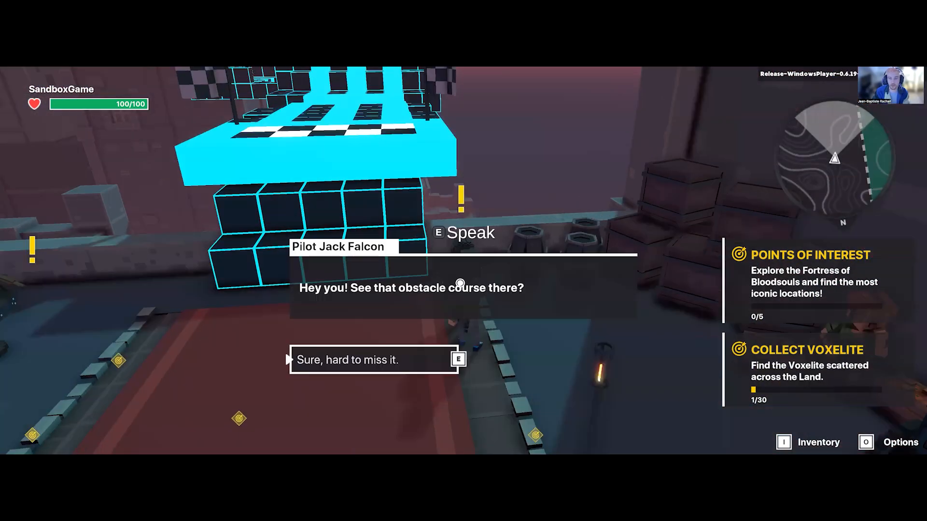
key("e")
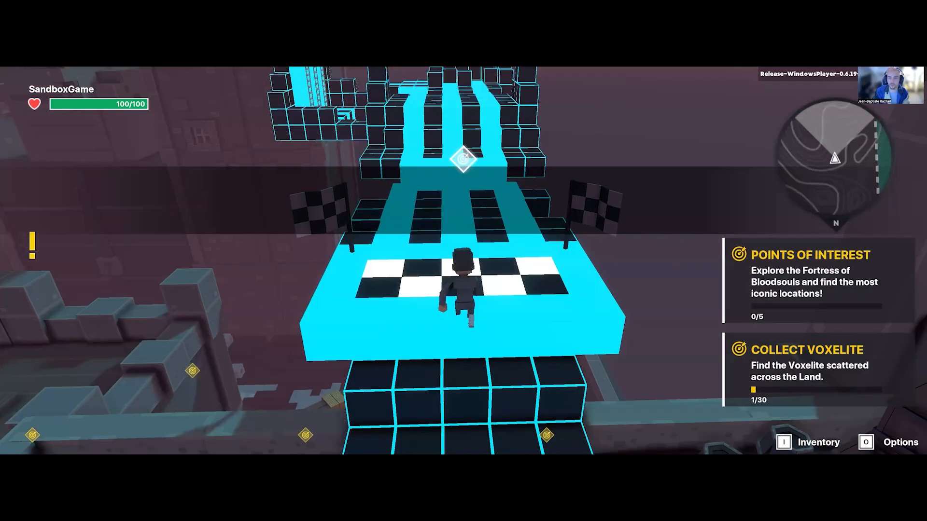
Step: Playtest the first part of the obstacle course, crossing the cyan platforms and climbing the first sets of ladders
key("w")
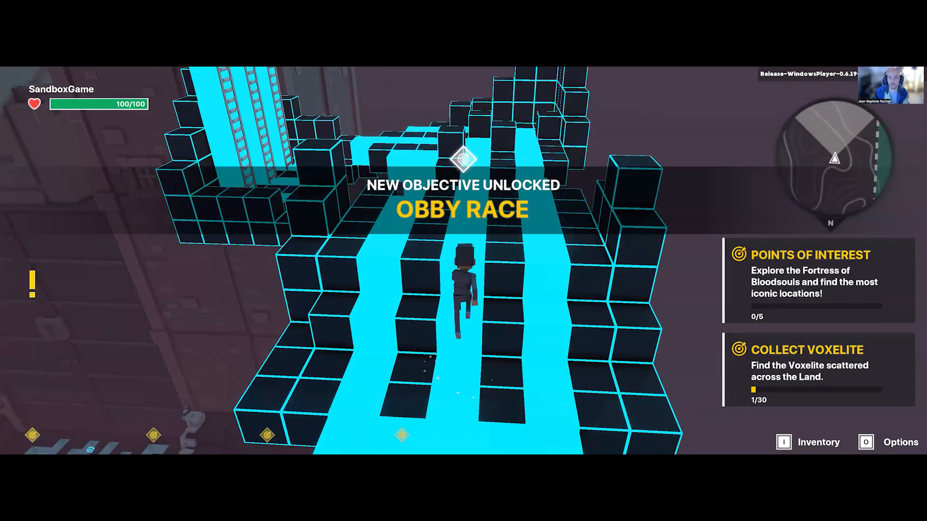
key("w")
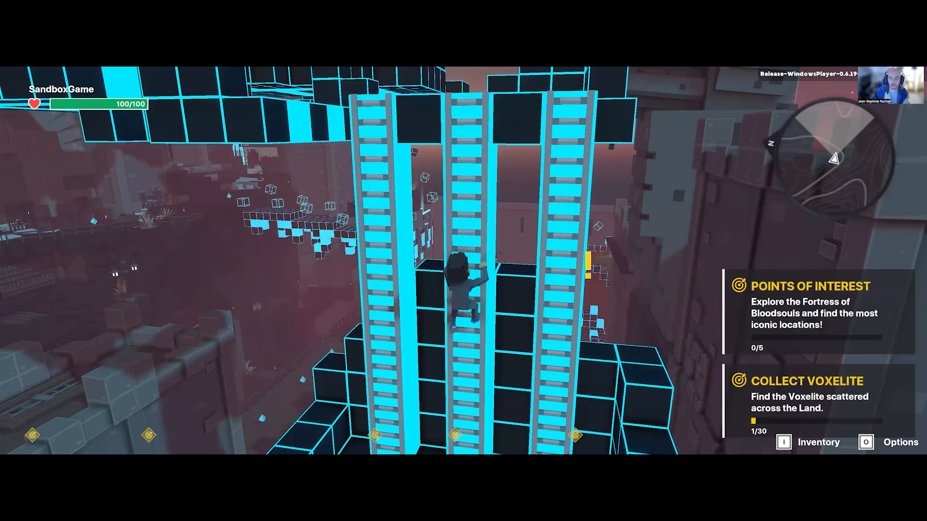
key("w")
key("w")
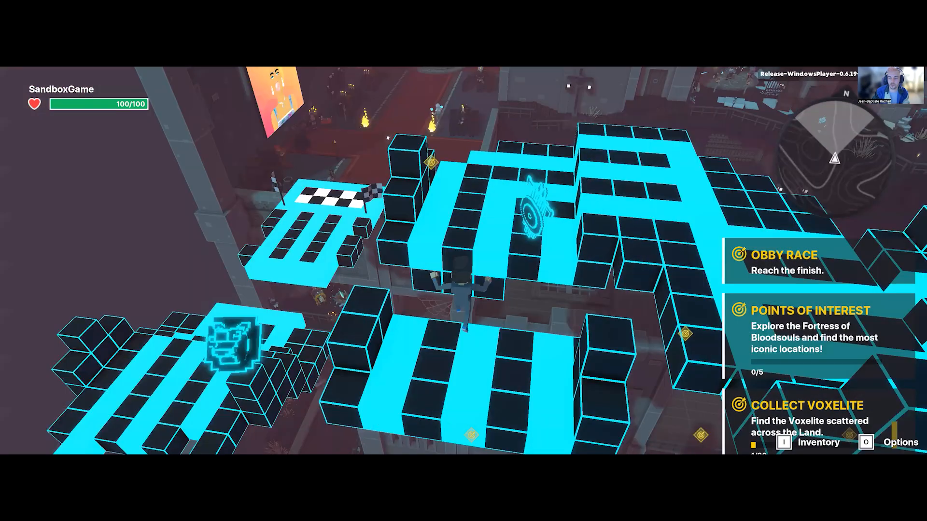
key("w")
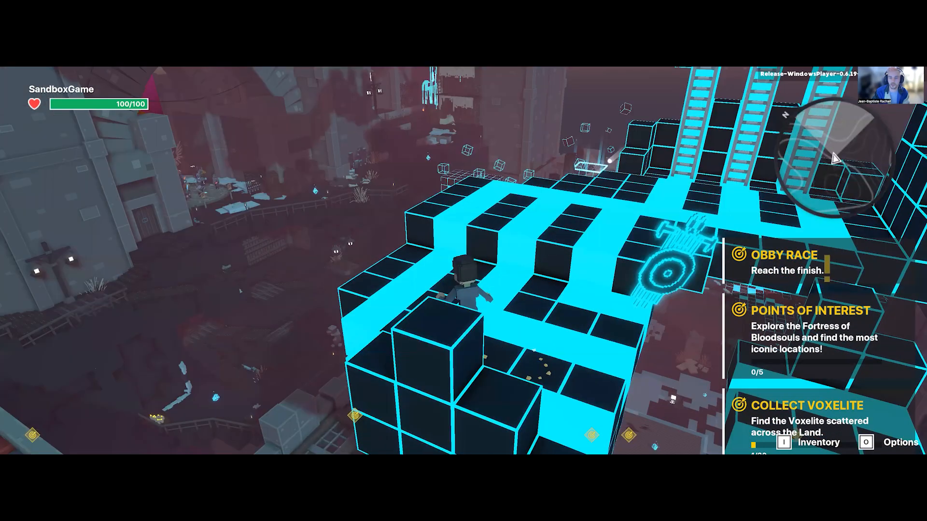
key("w")
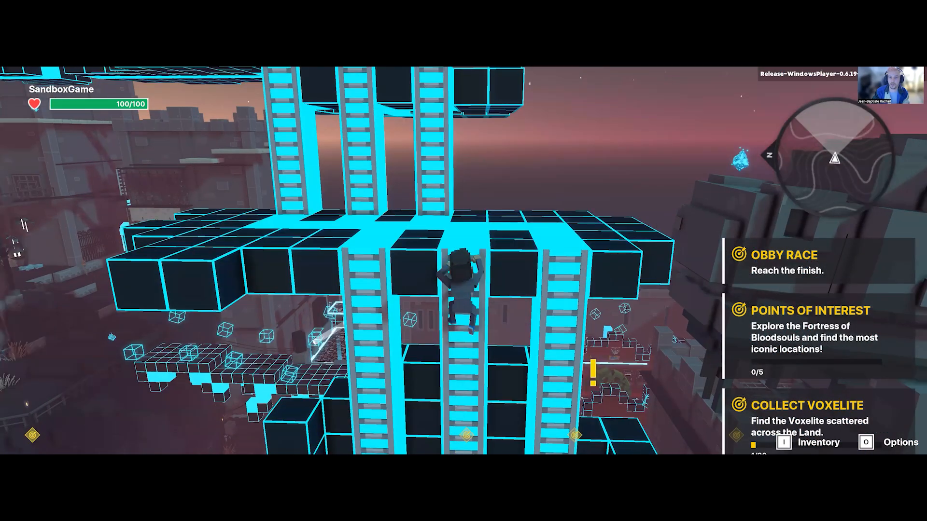
Step: Climb the remaining ladders of the obstacle course and jump onto the upper platform below the tall block pillar
key("w")
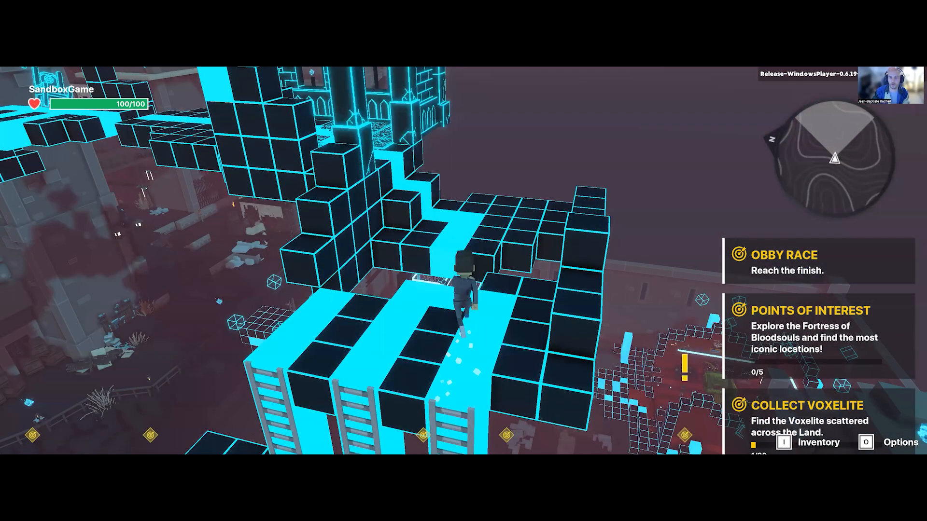
key("w")
key("w")
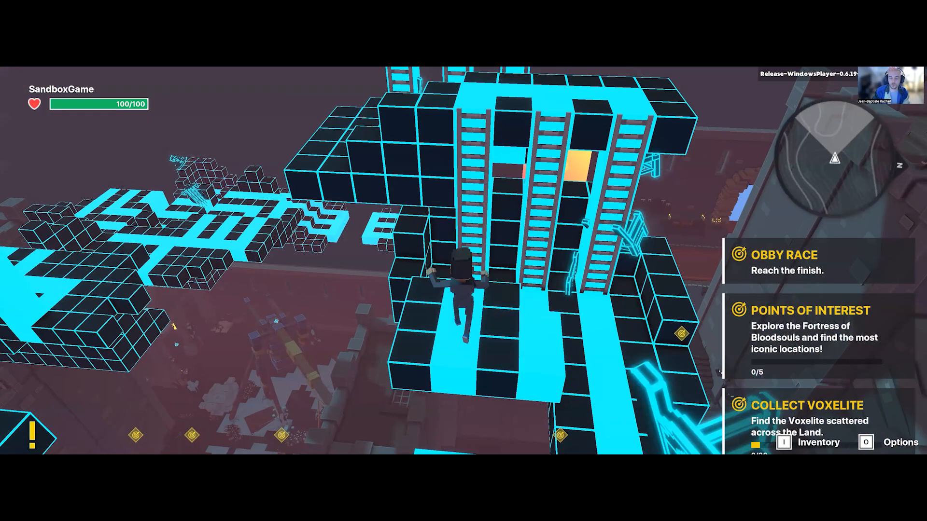
key("w")
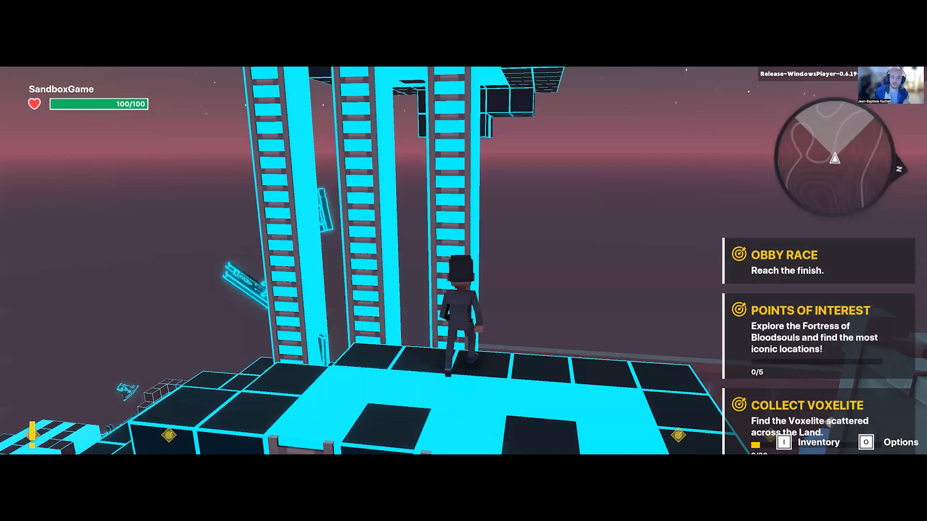
key("w")
key("w")
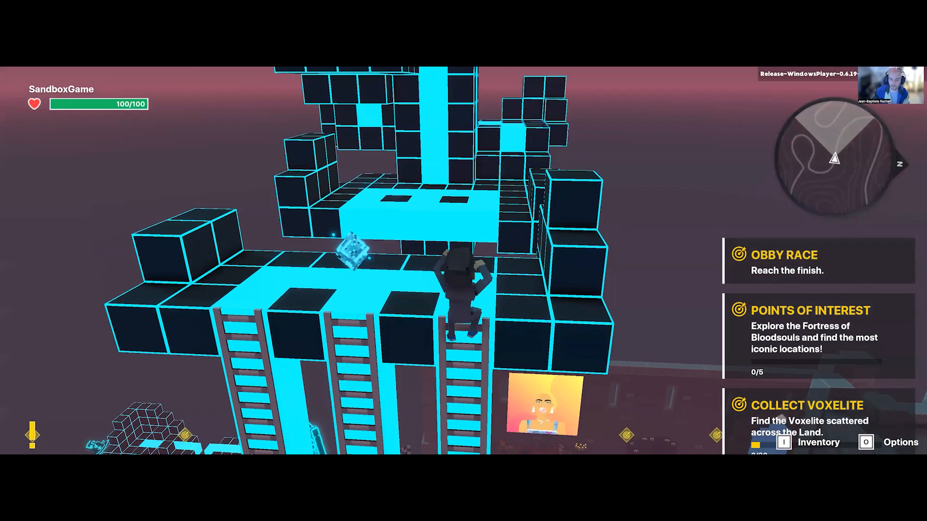
key("space")
Step: Jump from block to block around the tall pillar up to the start of the final walkway
key("w")
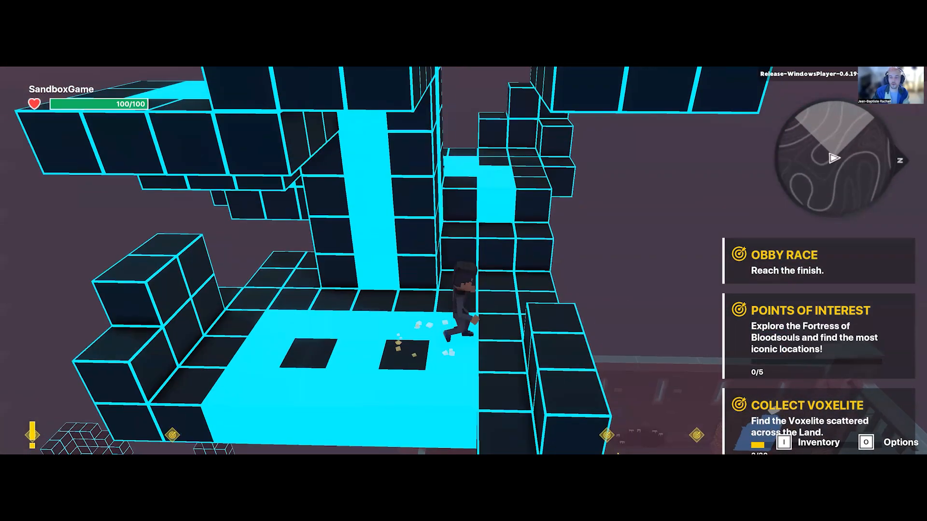
key("w")
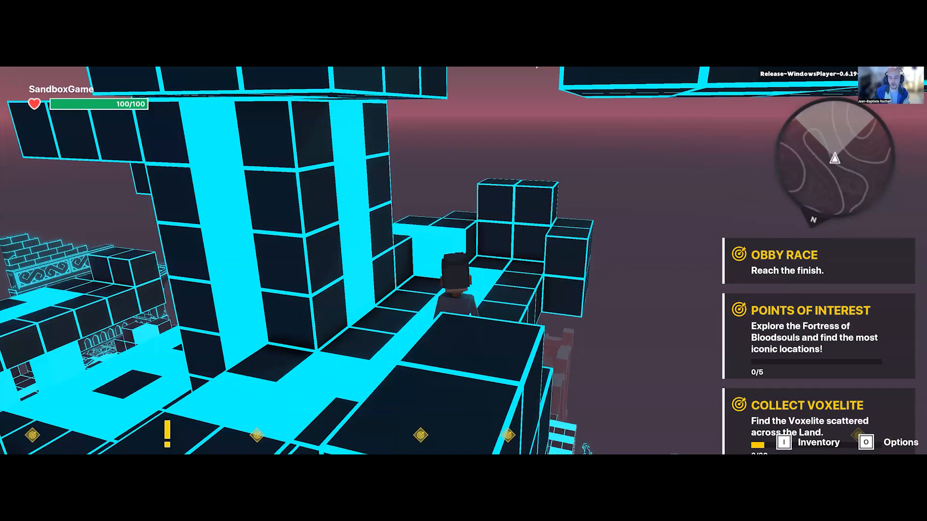
key("space")
key("w")
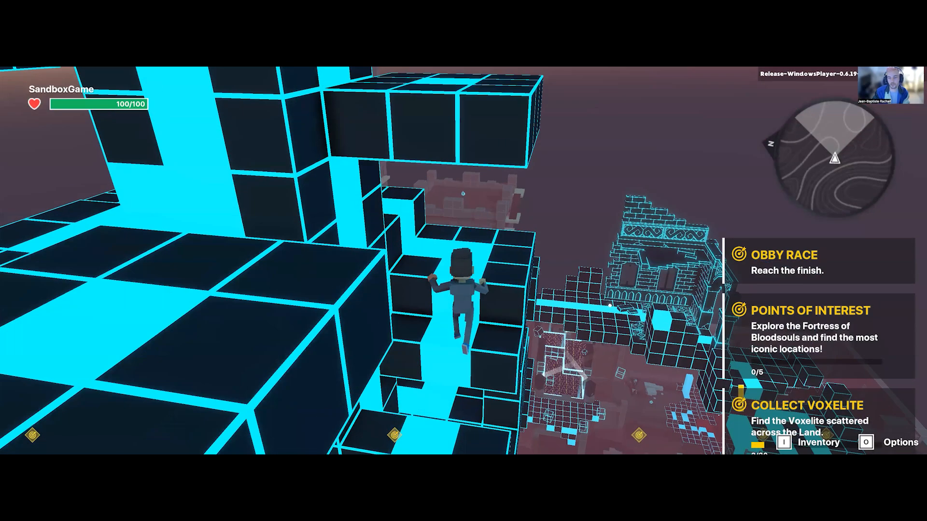
key("w")
key("space")
key("space")
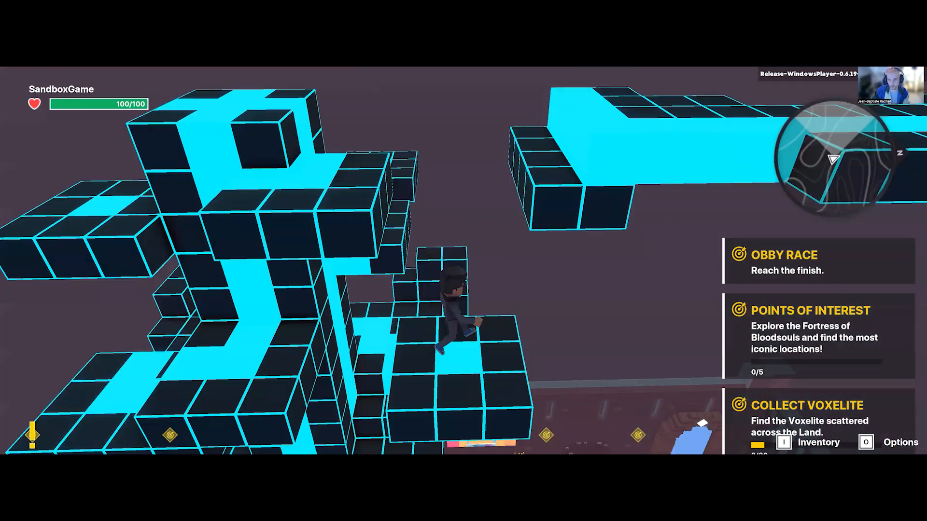
key("w")
key("space")
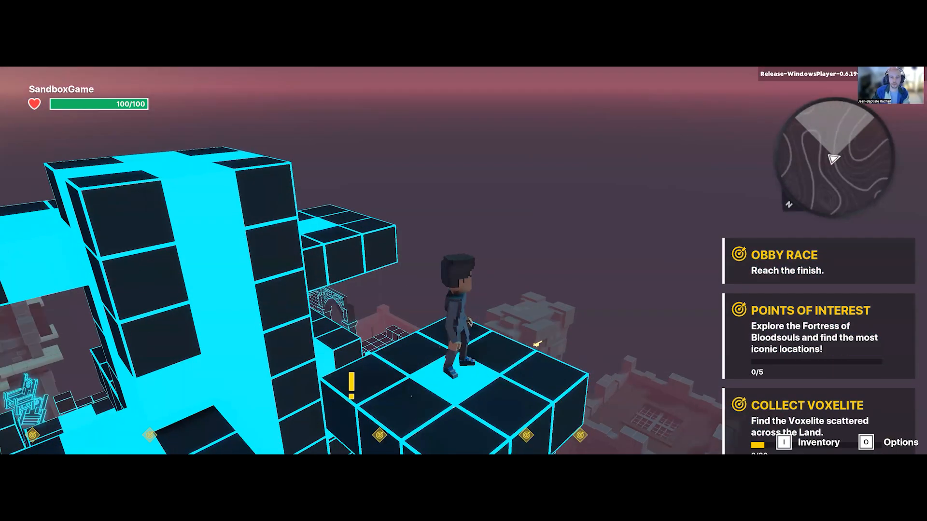
key("w")
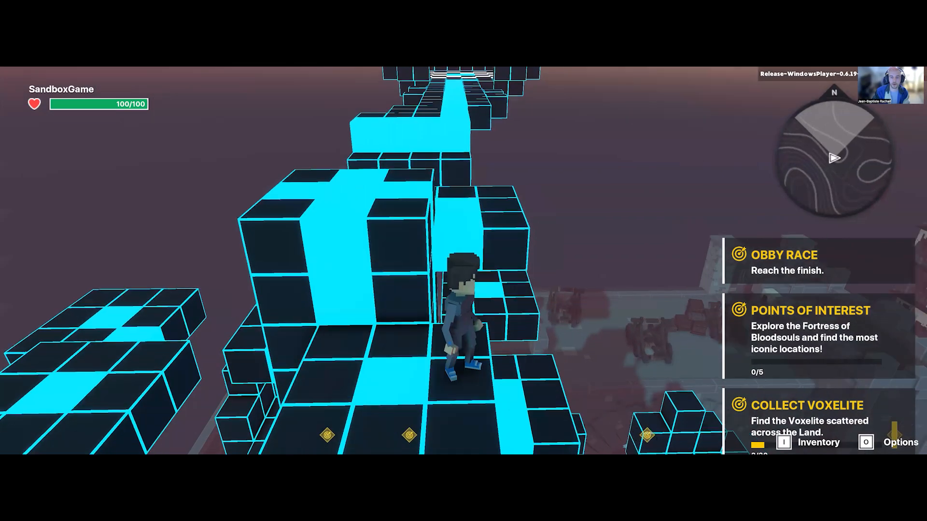
key("space")
key("w")
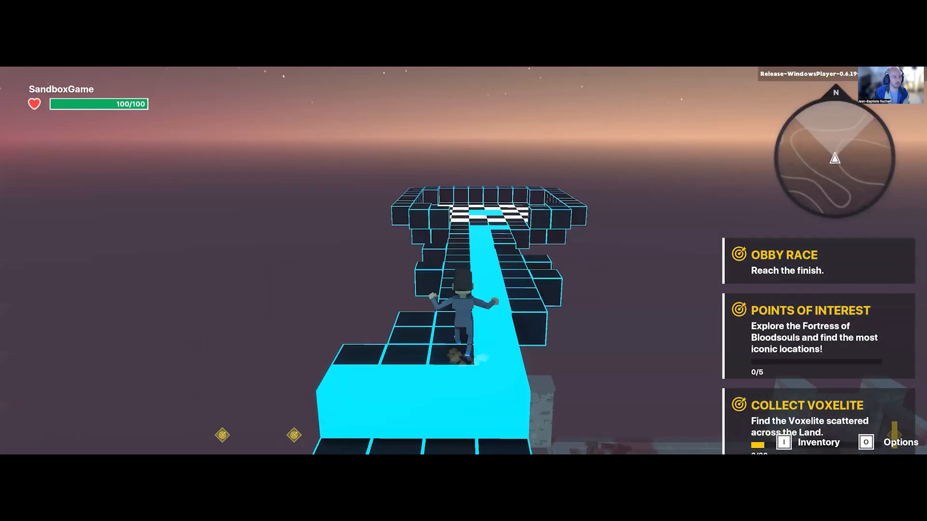
Step: Run along the final walkway to the checkered finish platform, then head back along the course
key("w")
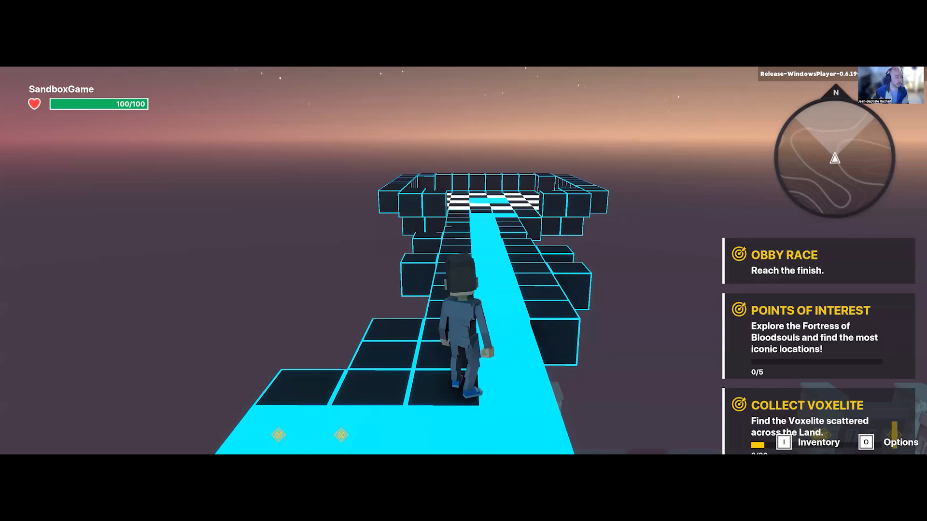
key("w")
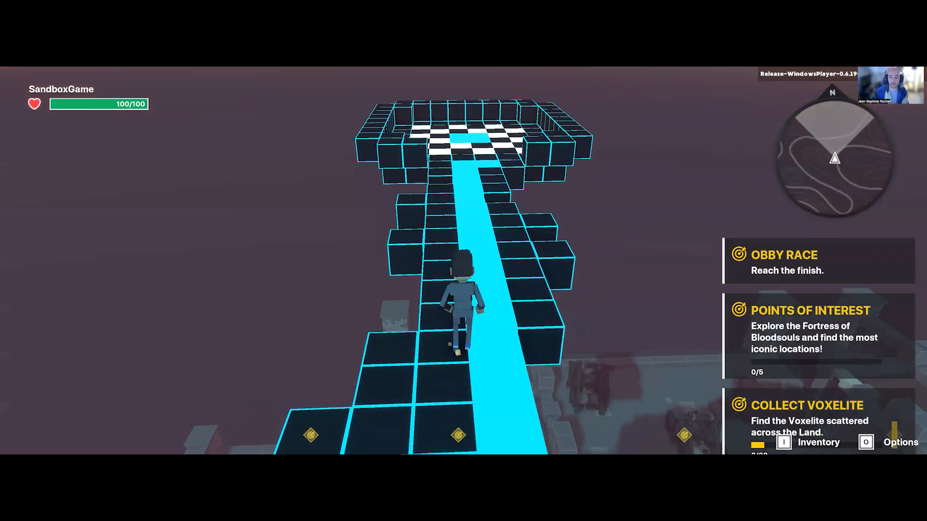
key("w")
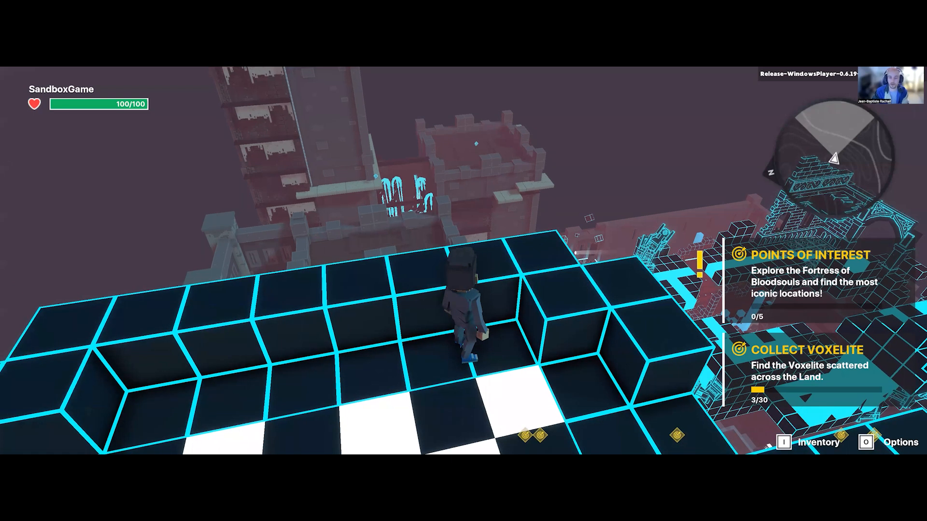
key("w")
key("space")
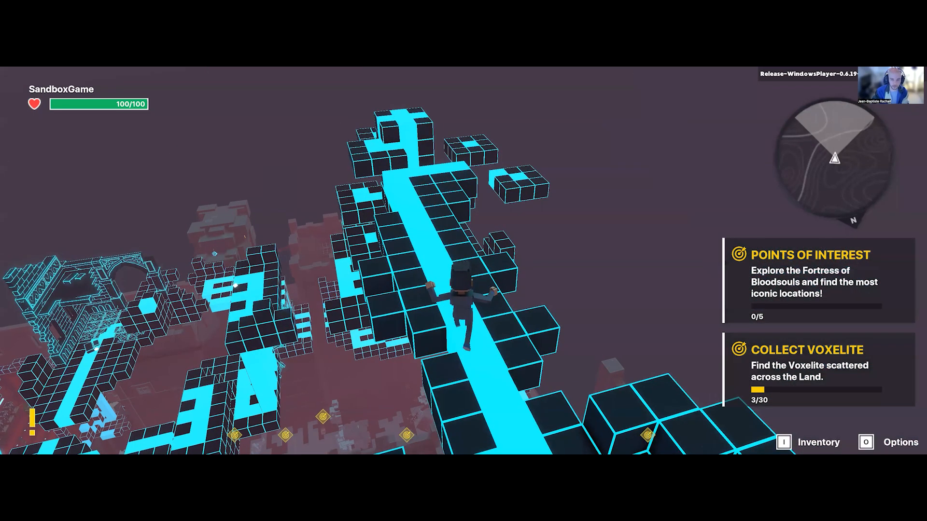
key("w")
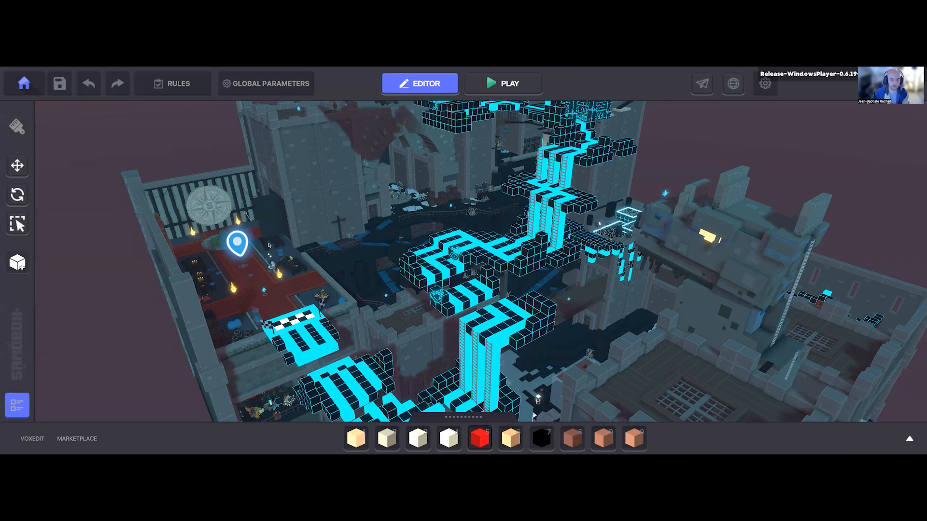
Step: In the editor, search the asset library for "carp" to find carpets for the starting plaza
mouse_move(356, 297)
middle_mouse_down()
mouse_move(362, 293)
mouse_move(340, 302)
middle_mouse_up()
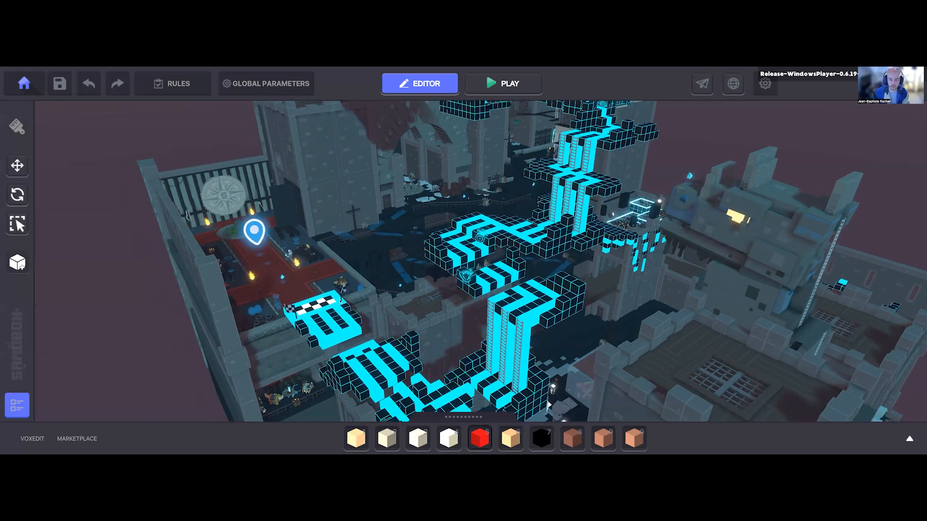
scroll(350, 288, "up", 5)
right_click_drag(350, 289, 297, 167)
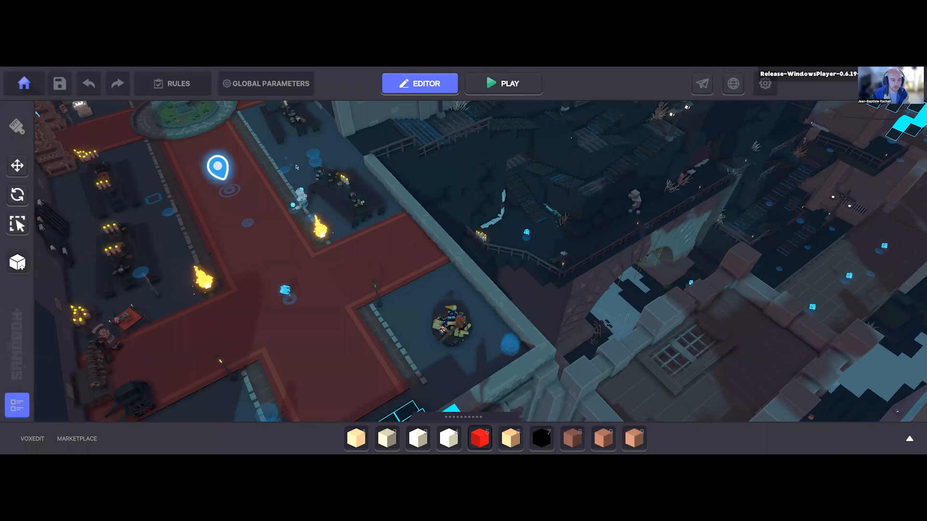
scroll(184, 228, "down", 1)
key("Tab")
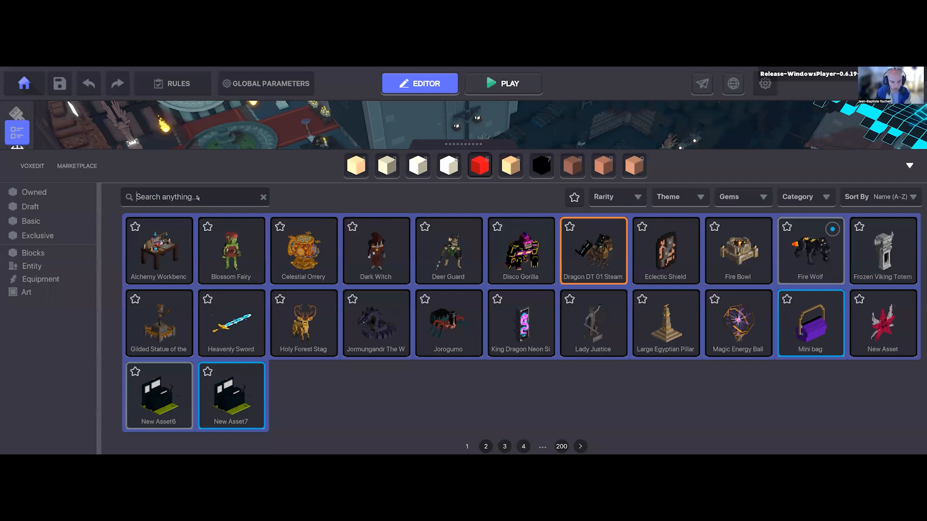
type("car")
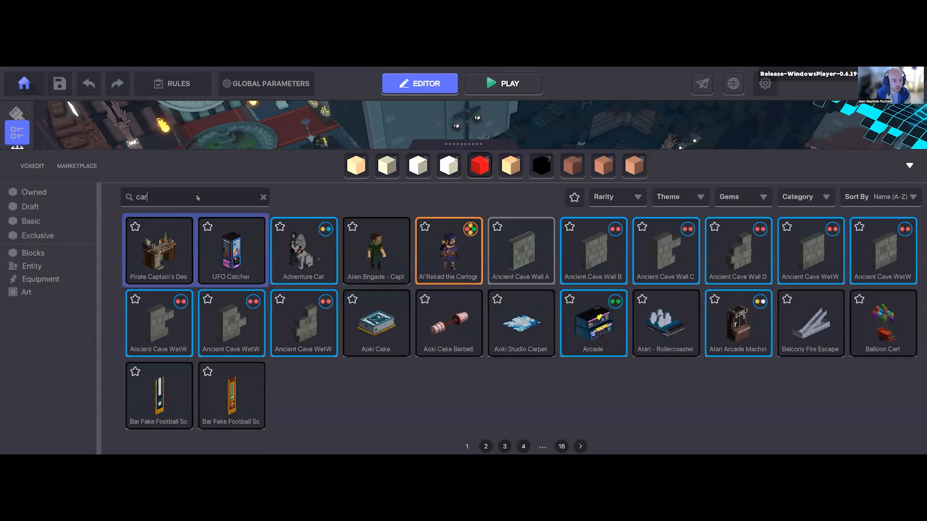
type("p")
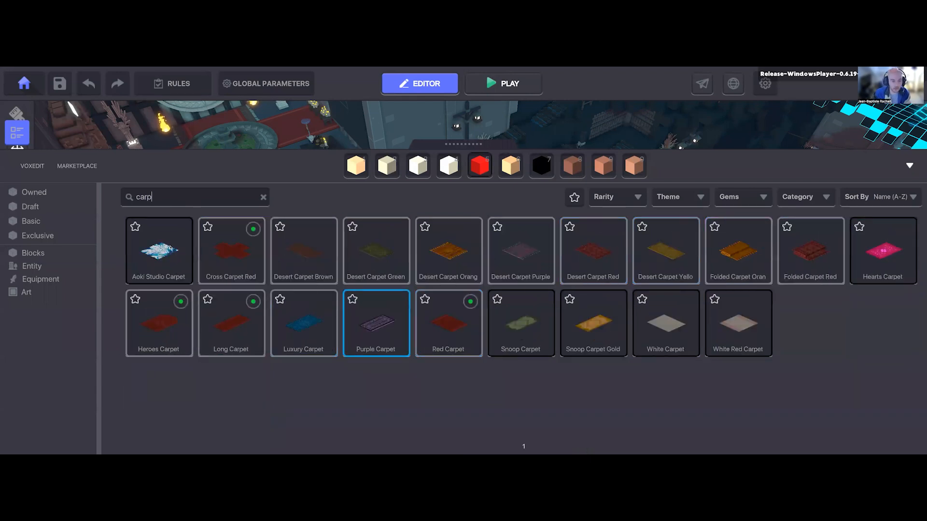
left_click(170, 248)
key("Tab")
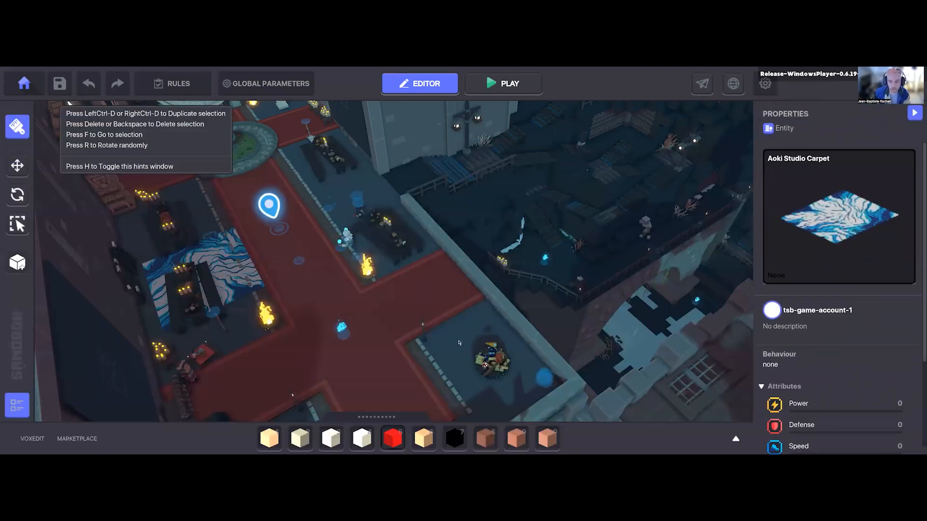
key("Tab")
Step: Place a Desert Carpet Brown on the plaza floor beside the round table, at about X 16, Y 51.5, Z 58
left_click(161, 247)
key("Tab")
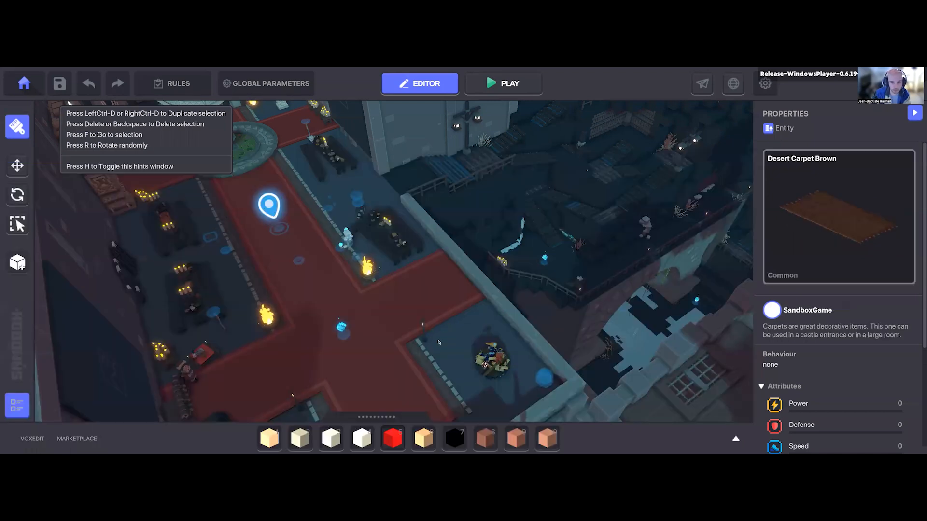
left_click(453, 350)
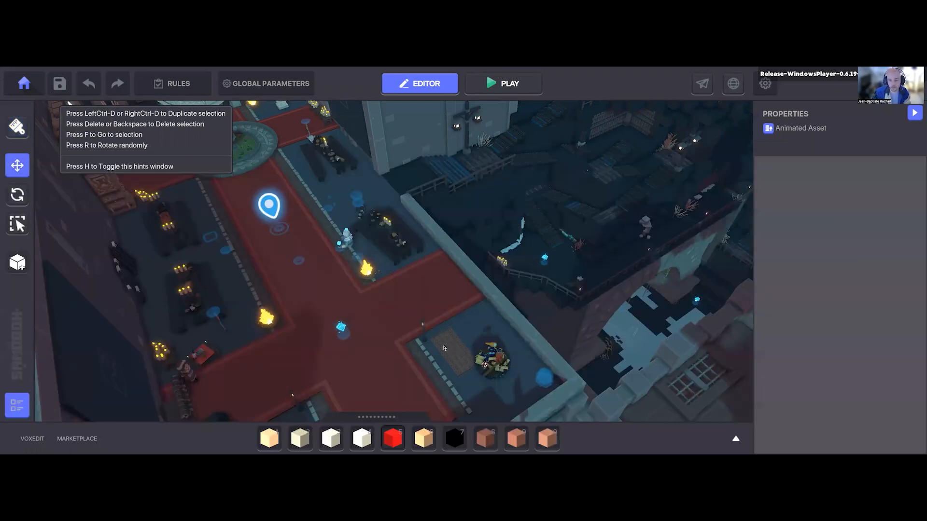
key("f")
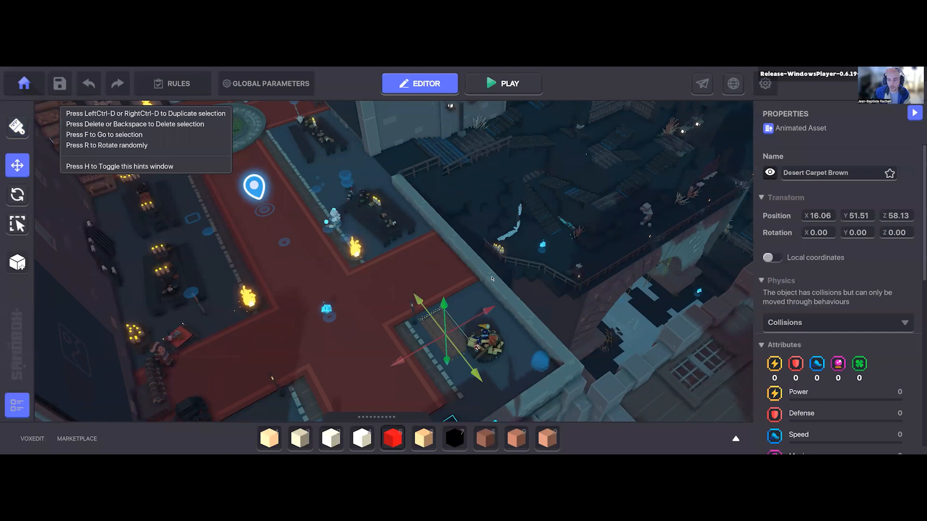
Step: Move the Desert Carpet Brown onto the red carpet walkway beside the lamp post, at about X 14.17, Y 51.51, Z 62.40
right_click_drag(475, 268, 464, 261)
left_click_drag(464, 261, 249, 254)
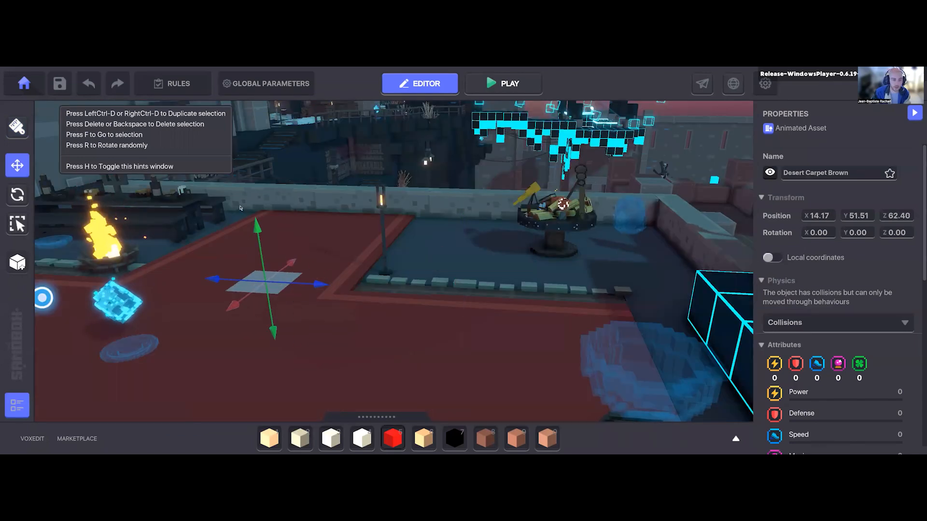
left_click_drag(240, 208, 239, 205)
right_click_drag(399, 298, 383, 352)
Step: Assign the Basic Platform behaviour to the Desert Carpet Brown
scroll(814, 213, "down", 3)
scroll(821, 222, "down", 8)
left_click(845, 238)
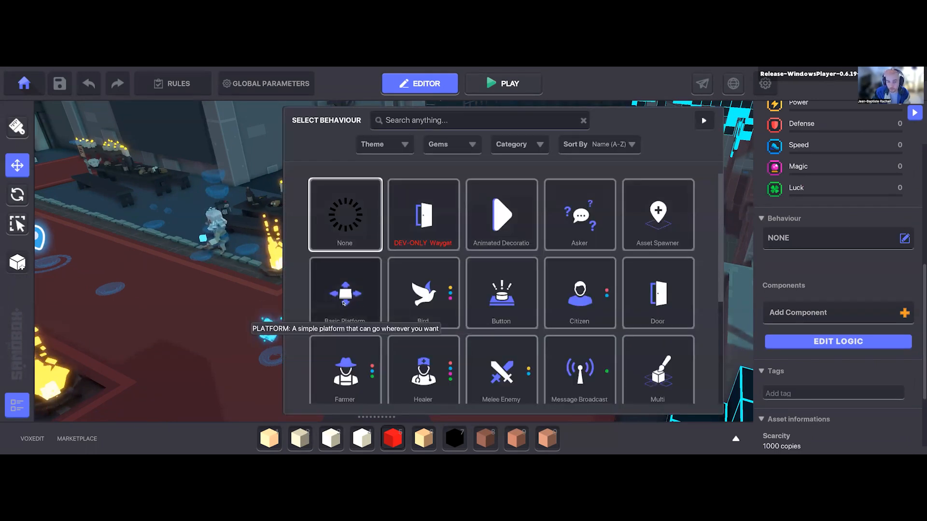
left_click(344, 295)
right_click_drag(636, 324, 374, 226)
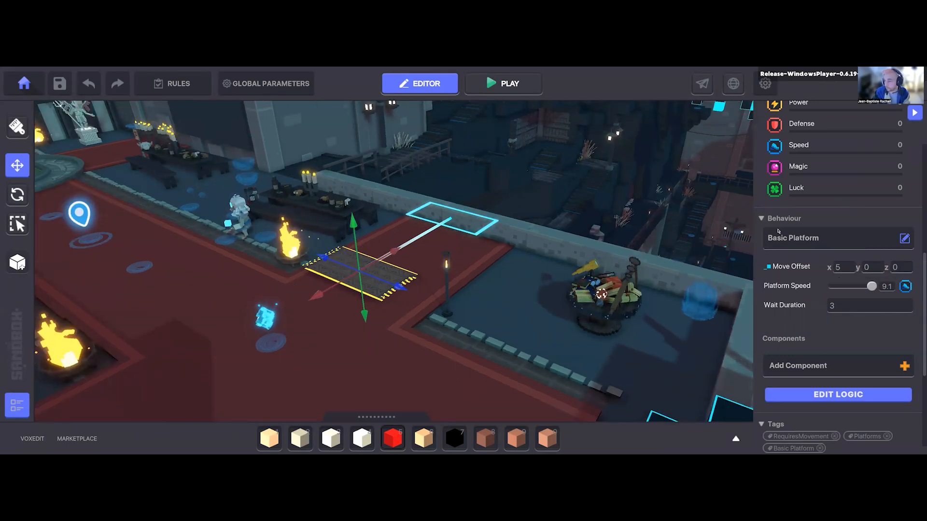
Step: Open the carpet platform's logic and examine its Move Offset, Platform Speed, Wait Duration and Look at Destination parameters
mouse_move(795, 306)
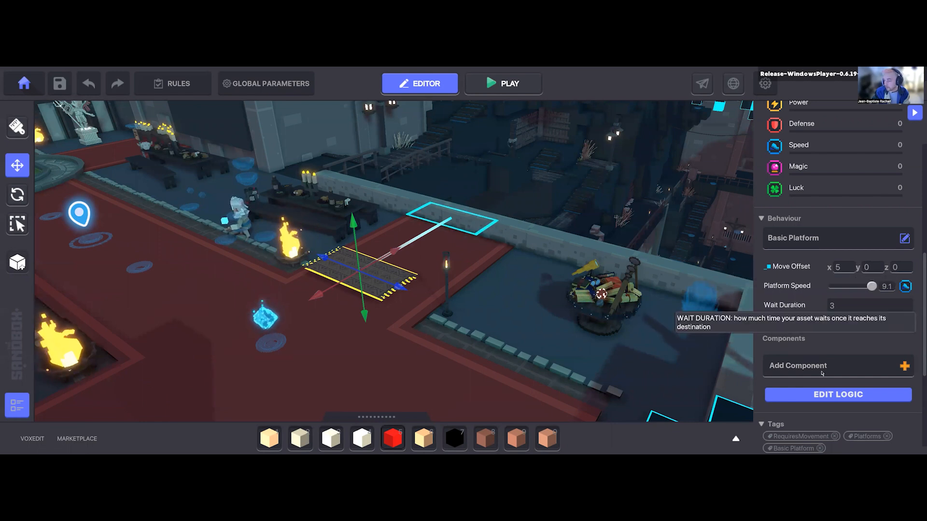
left_click(823, 395)
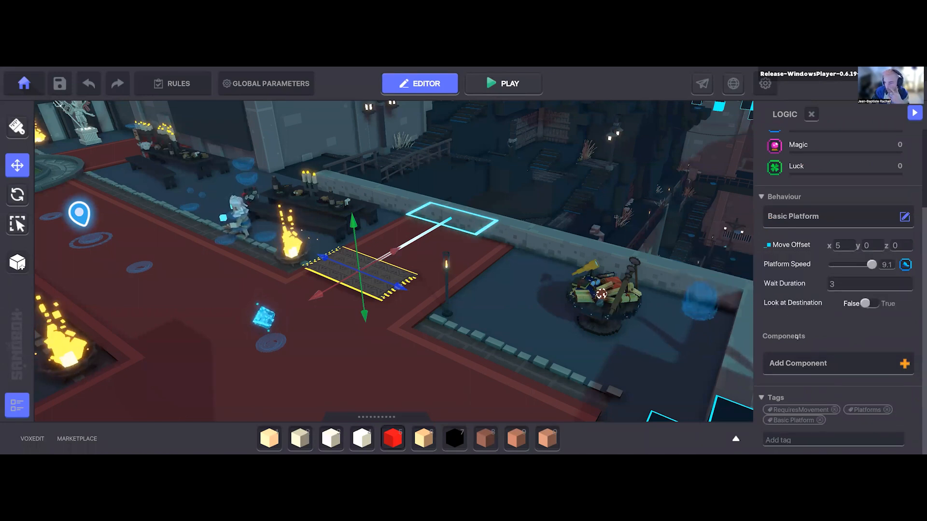
mouse_move(790, 296)
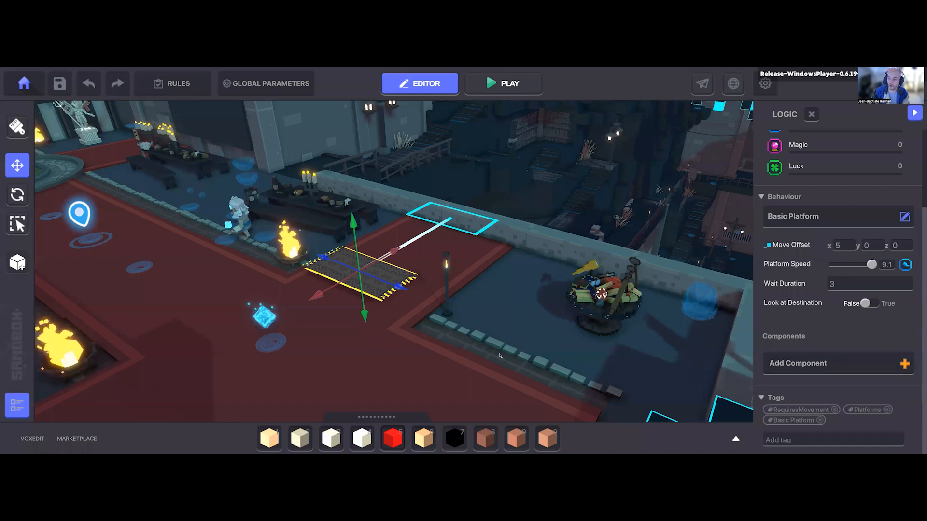
key("d")
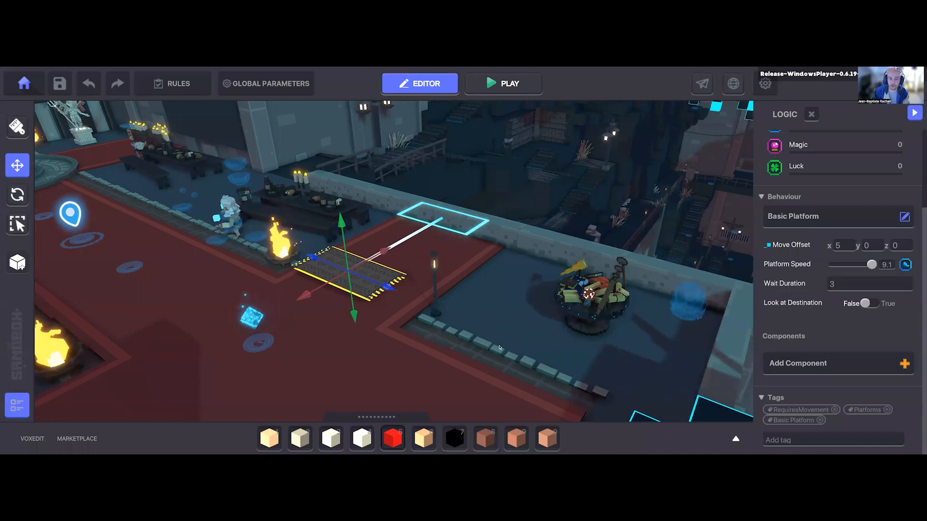
key("a")
right_click_drag(469, 353, 470, 350)
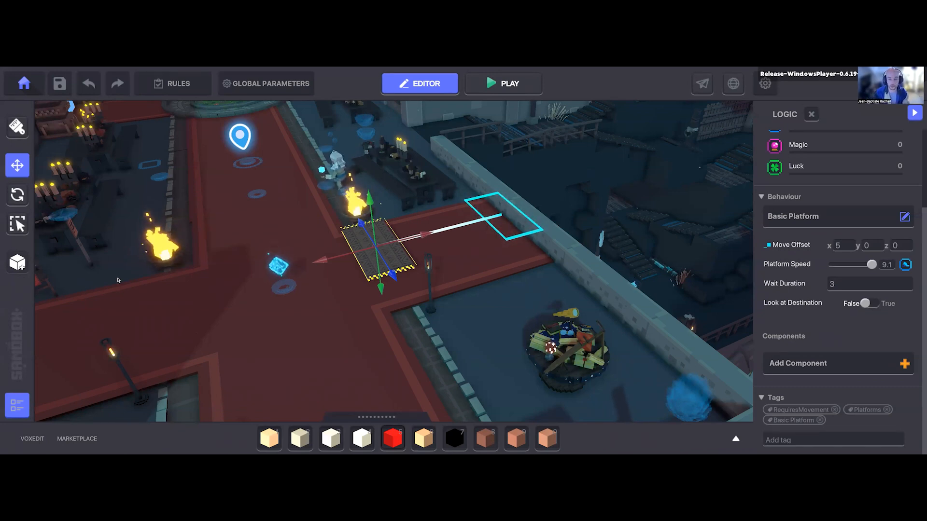
Step: Delete the carpet platform from the plaza
scroll(357, 298, "down", 1)
middle_click_drag(357, 301, 340, 315)
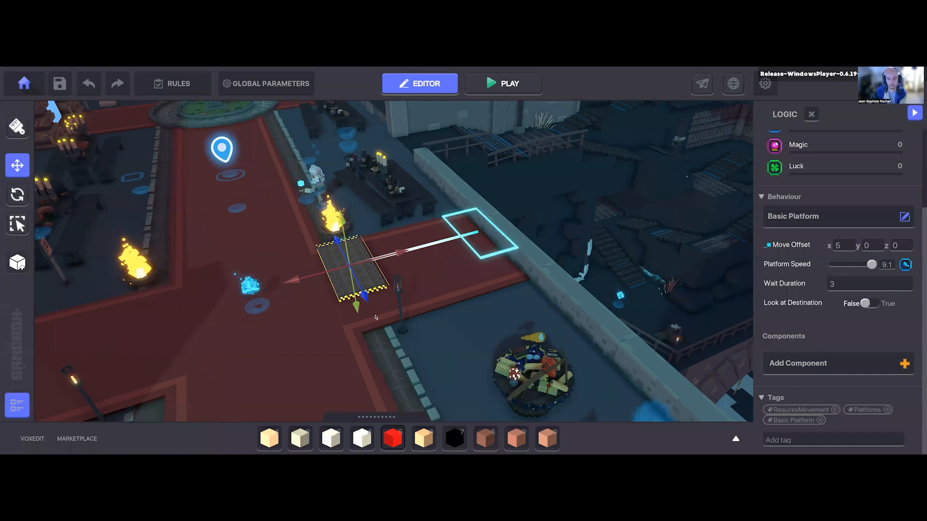
scroll(348, 318, "down", 3)
middle_click_drag(352, 268, 375, 265)
key("Delete")
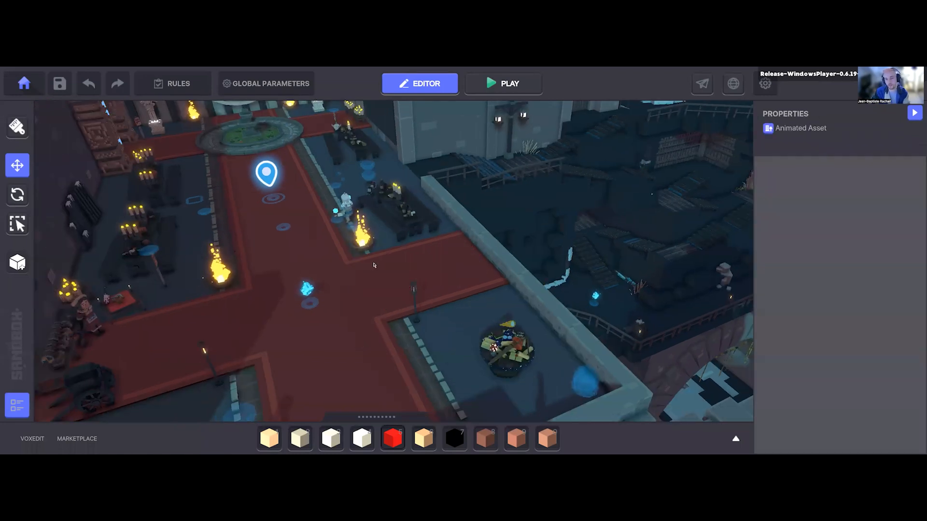
scroll(393, 300, "down", 1)
scroll(393, 299, "down", 2)
right_click_drag(370, 307, 345, 305)
scroll(350, 312, "up", 4)
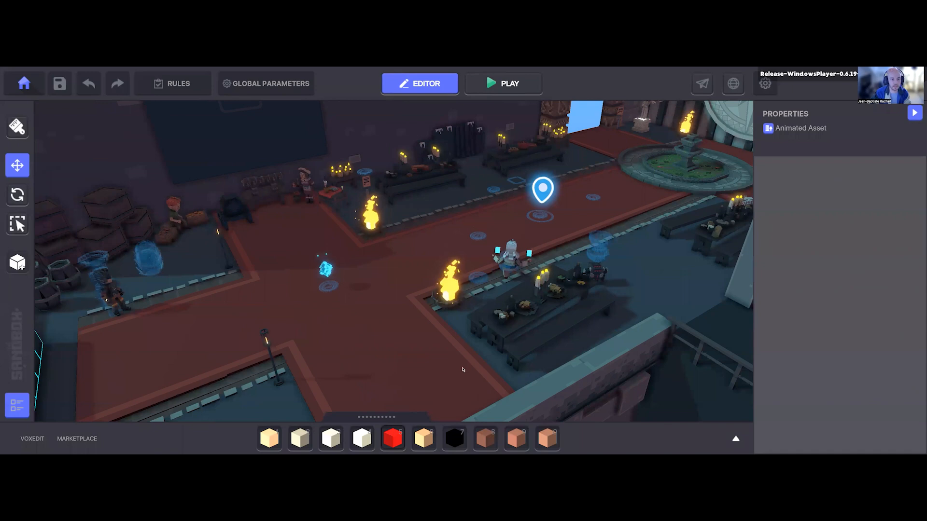
Step: Switch to Chrome and view the General Guidelines slides in the General Quests Guidelines in the GM presentation
key("alt+Tab")
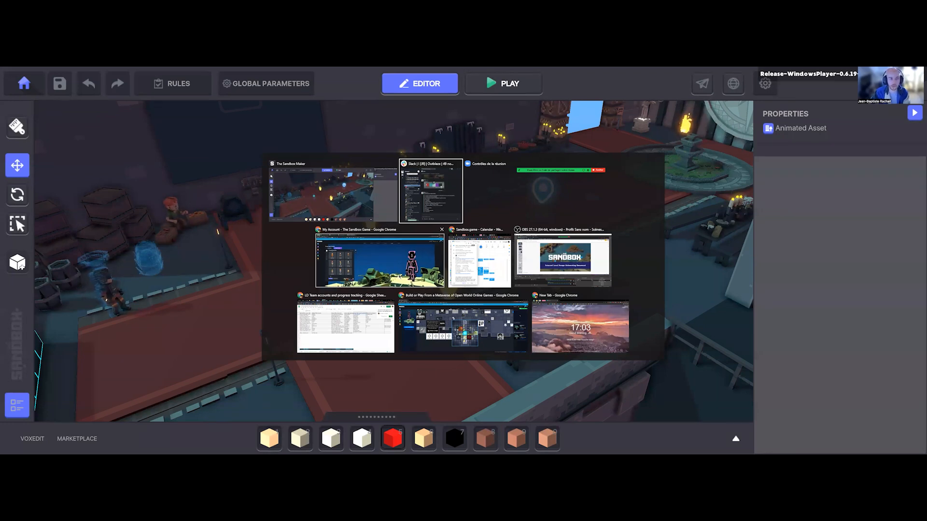
left_click(380, 260)
left_click(198, 69)
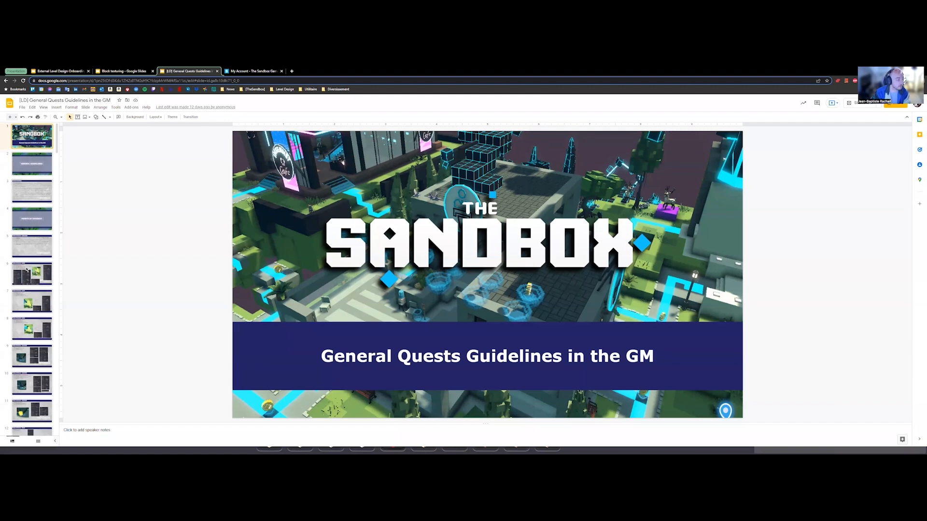
left_click(27, 169)
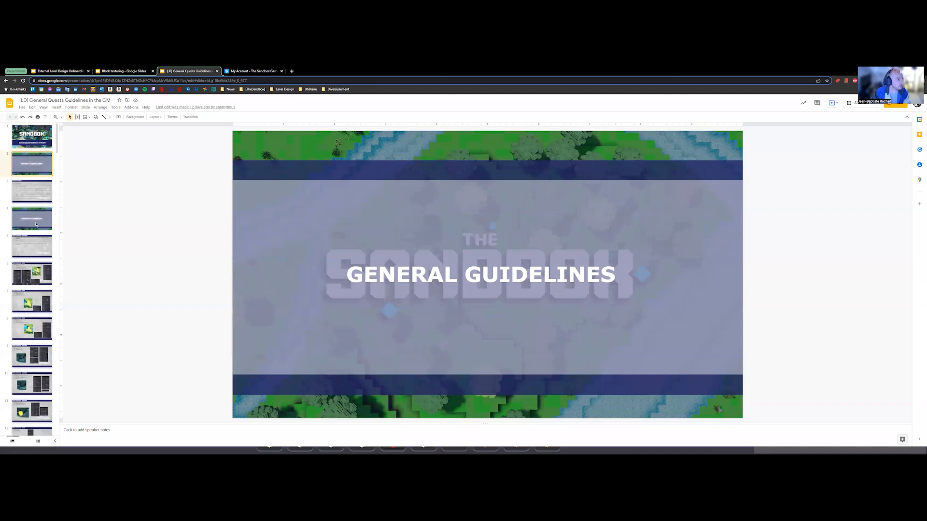
key("Down")
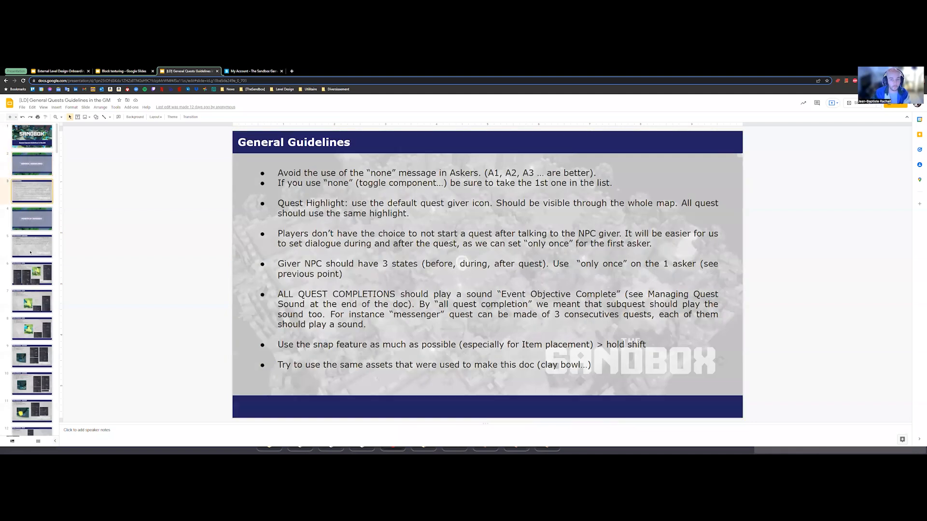
Step: View the Points of Interest - GIVER slide and browse the thumbnails of the quest slides that follow it
left_click(27, 275)
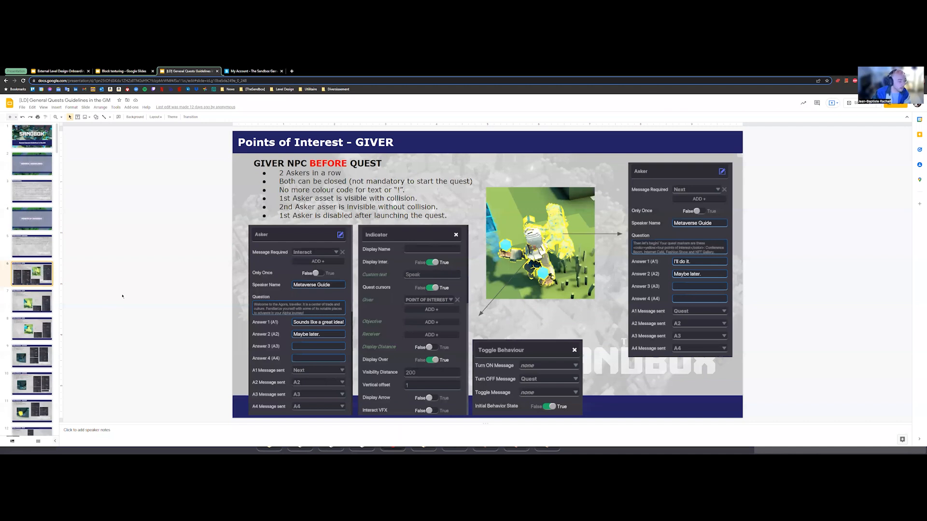
scroll(27, 376, "down", 1)
scroll(28, 376, "down", 3)
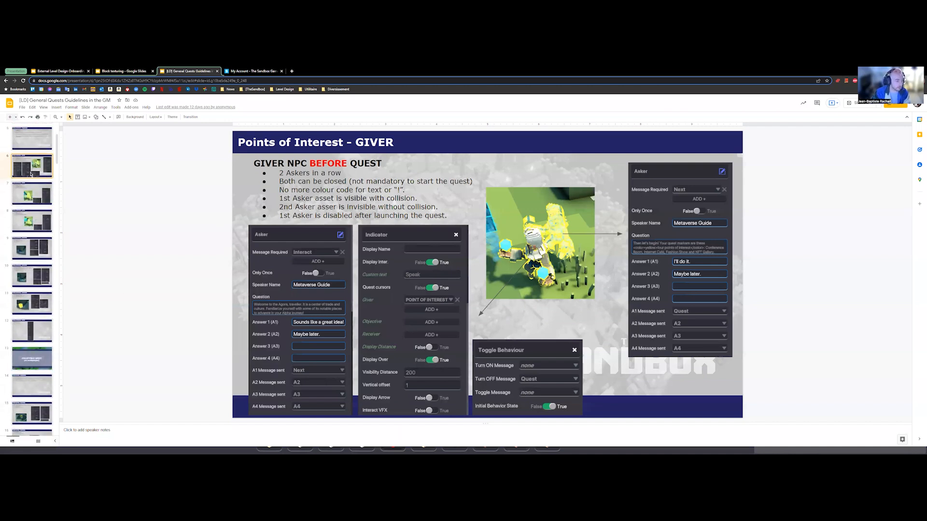
scroll(29, 333, "down", 3)
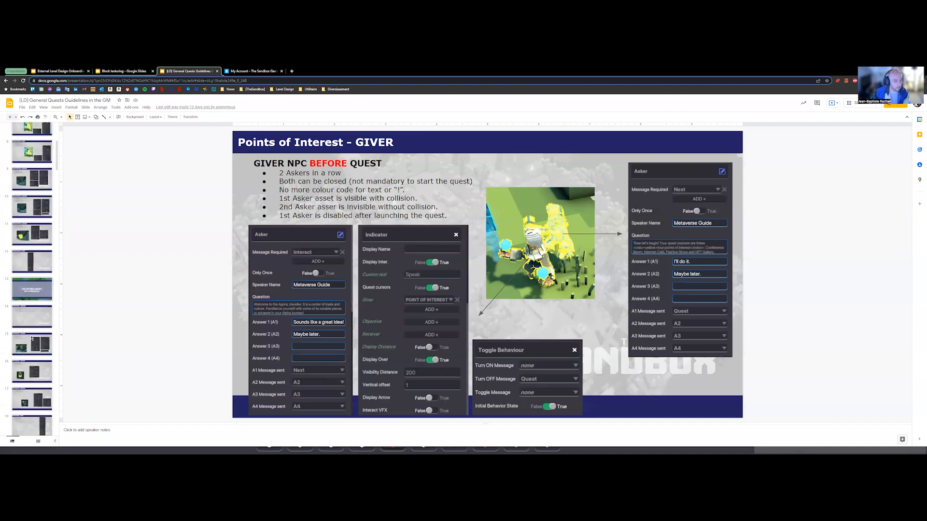
Step: Switch back to Game Maker and leave the fortress experience for the main menu without saving
key("alt+Tab")
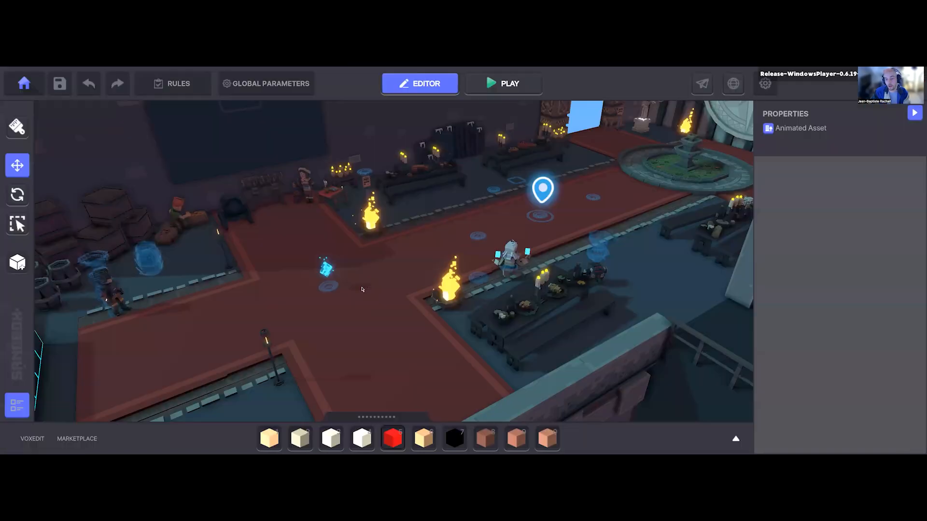
key("d")
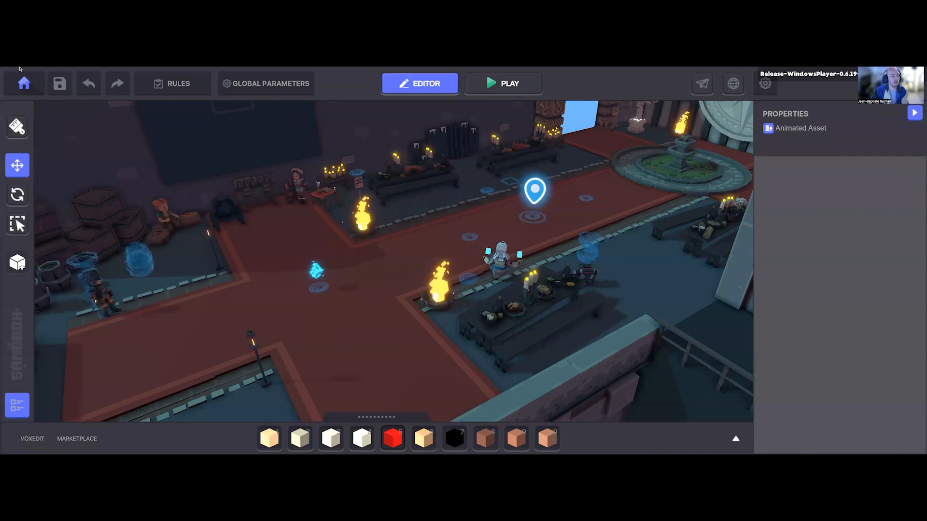
left_click(24, 83)
left_click(512, 223)
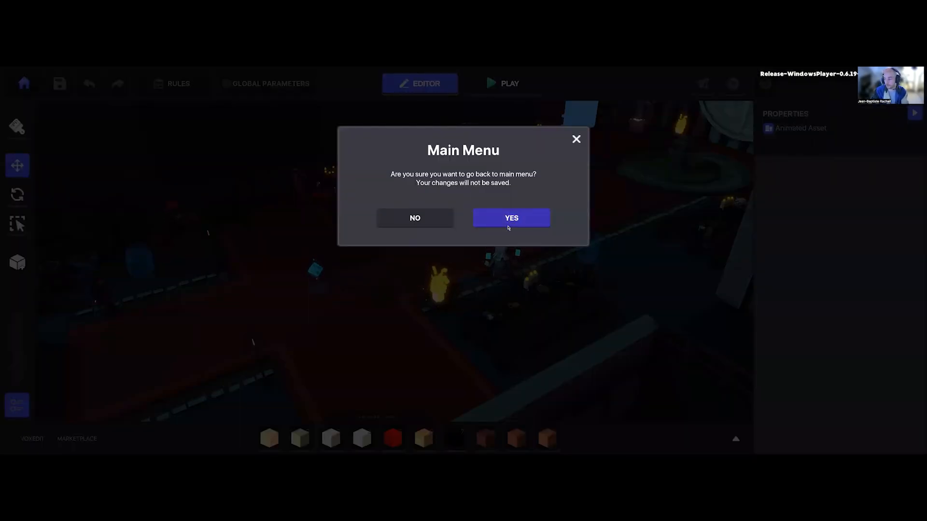
left_click(508, 227)
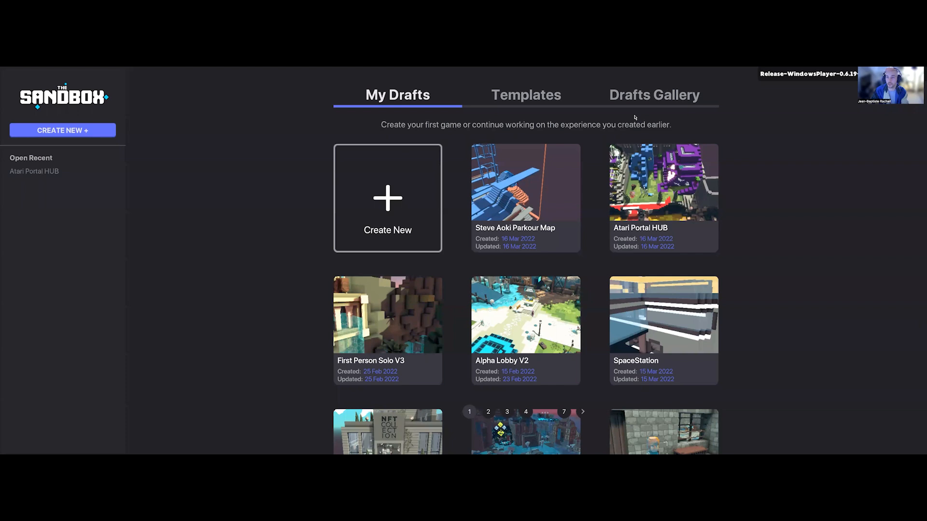
Step: Create a new experience named Workshop01 with the Empty theme and a 1x1 land size
left_click(74, 135)
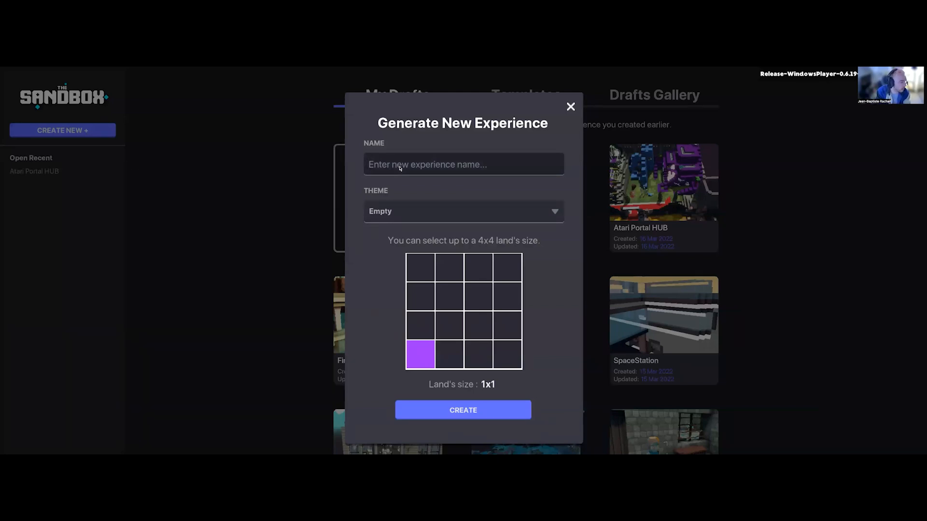
type("Work")
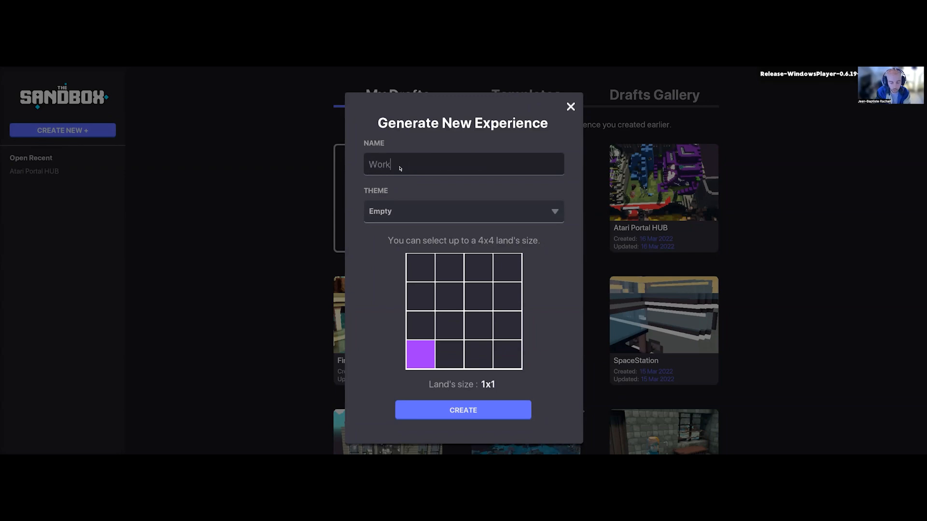
type("shop 01")
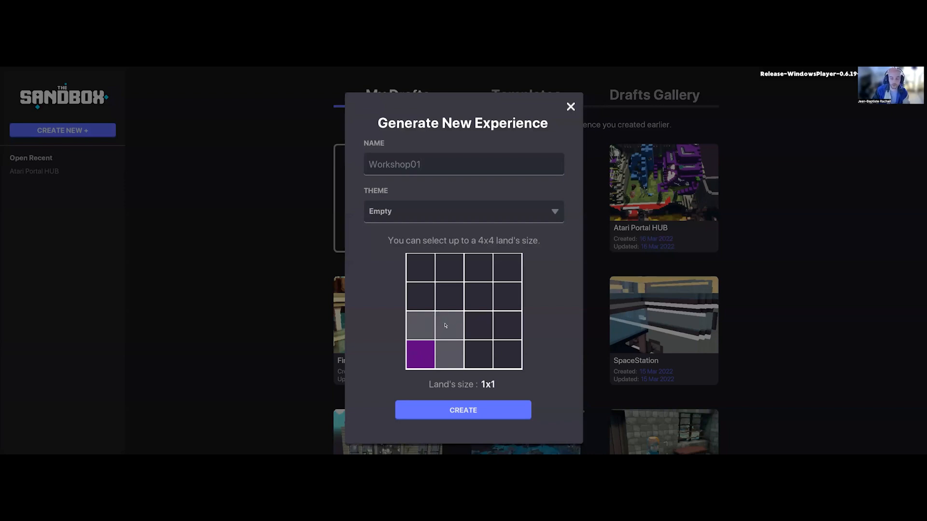
left_click(423, 361)
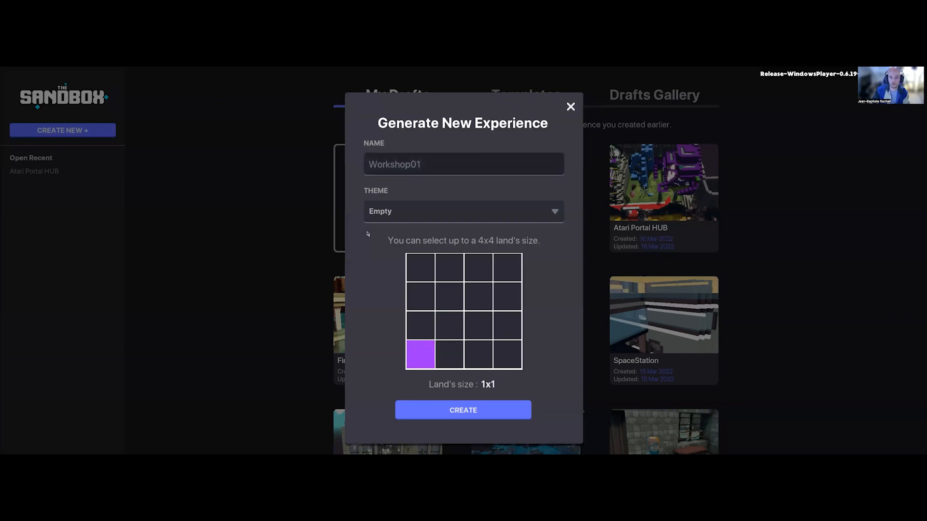
left_click(439, 411)
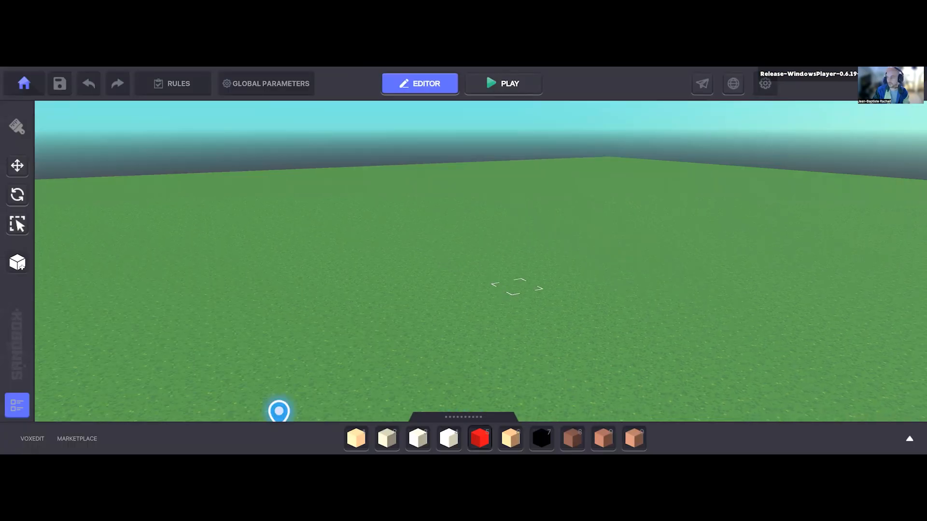
Step: Examine the new empty land from several angles, including its full extent, edges, depth and spawn point
right_click_drag(517, 286, 517, 299)
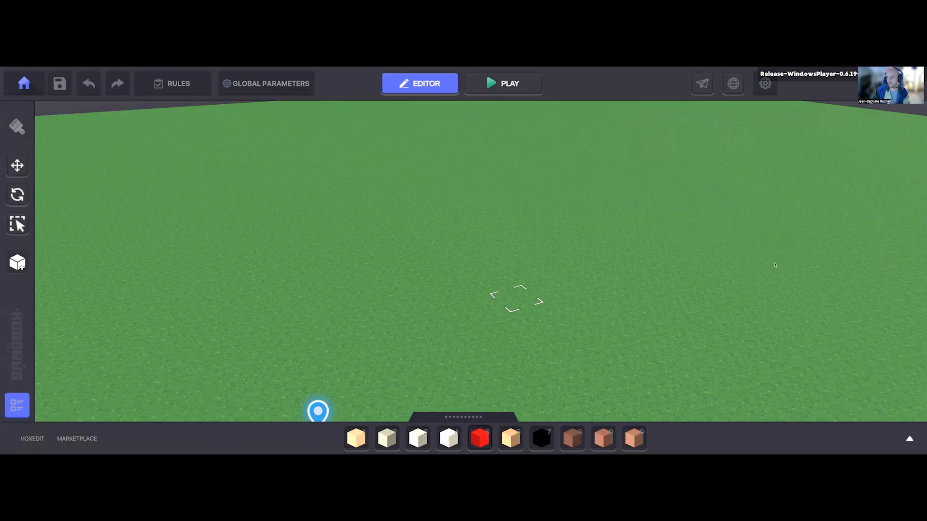
right_click_drag(581, 305, 567, 318)
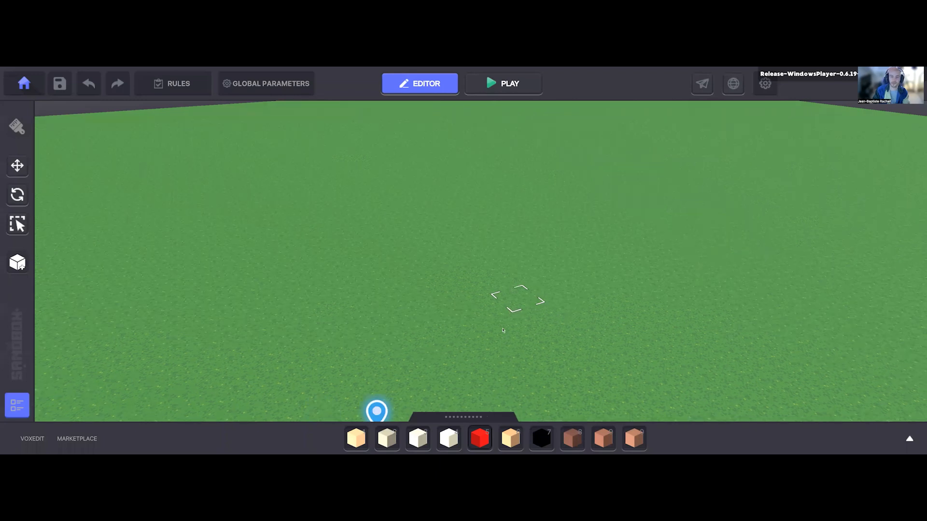
scroll(501, 241, "down", 5)
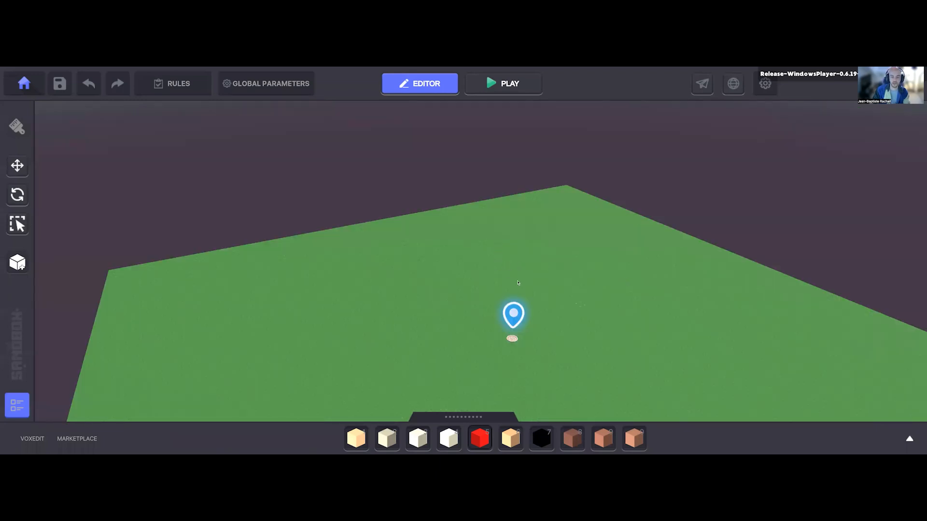
scroll(506, 317, "down", 5)
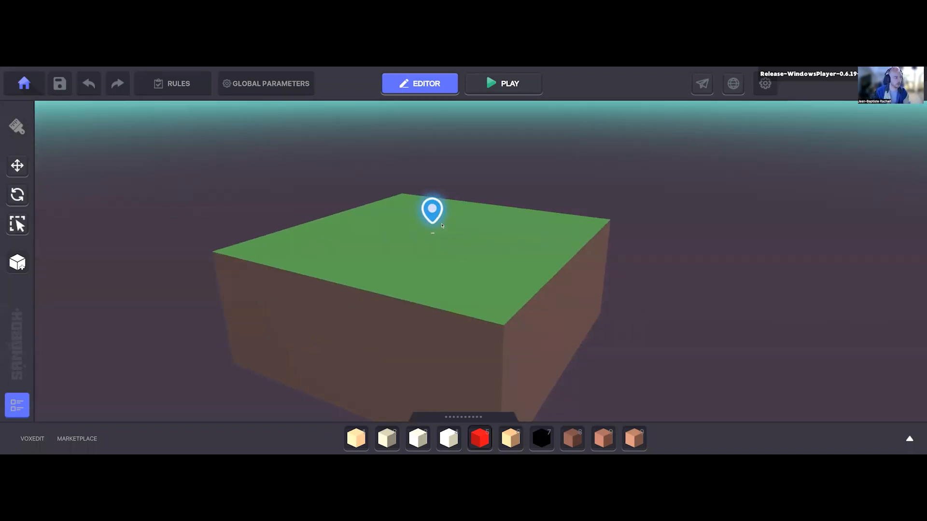
right_click_drag(474, 287, 441, 290)
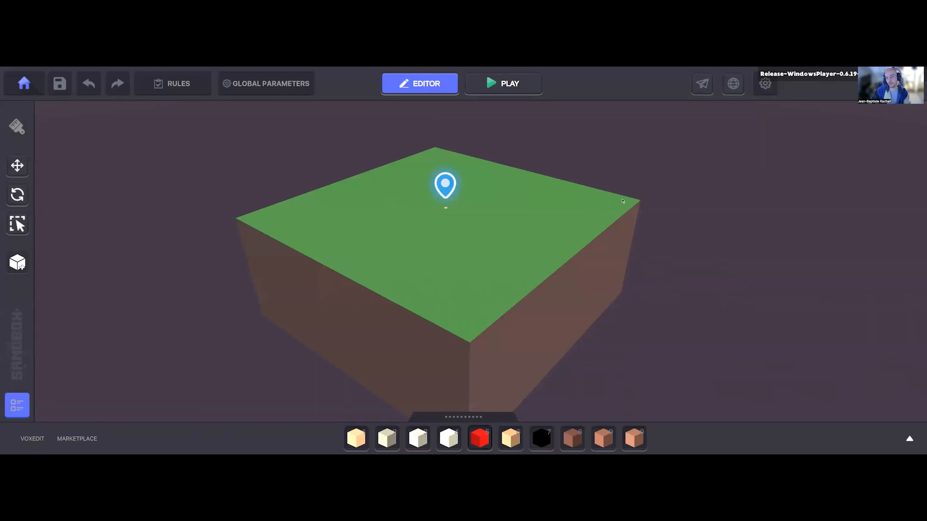
scroll(461, 300, "up", 1)
scroll(457, 372, "up", 1)
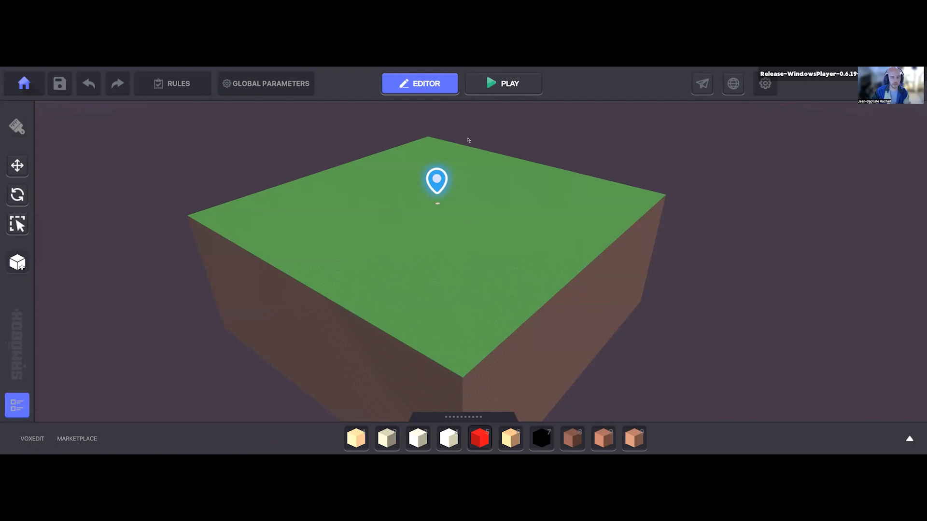
right_click_drag(467, 295, 435, 325)
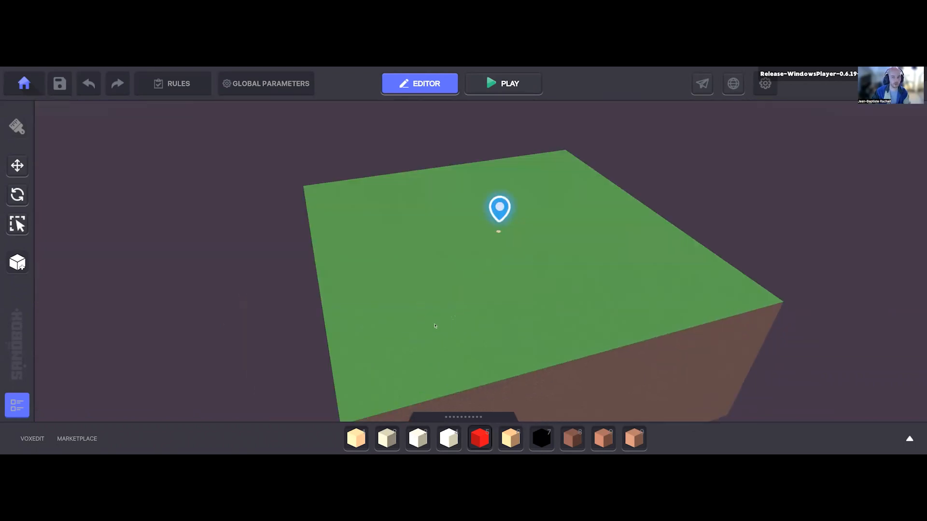
mouse_move(410, 285)
right_mouse_down()
mouse_move(372, 276)
mouse_move(440, 313)
mouse_move(434, 301)
mouse_move(455, 280)
right_mouse_up()
middle_click_drag(381, 305, 448, 267)
key("d")
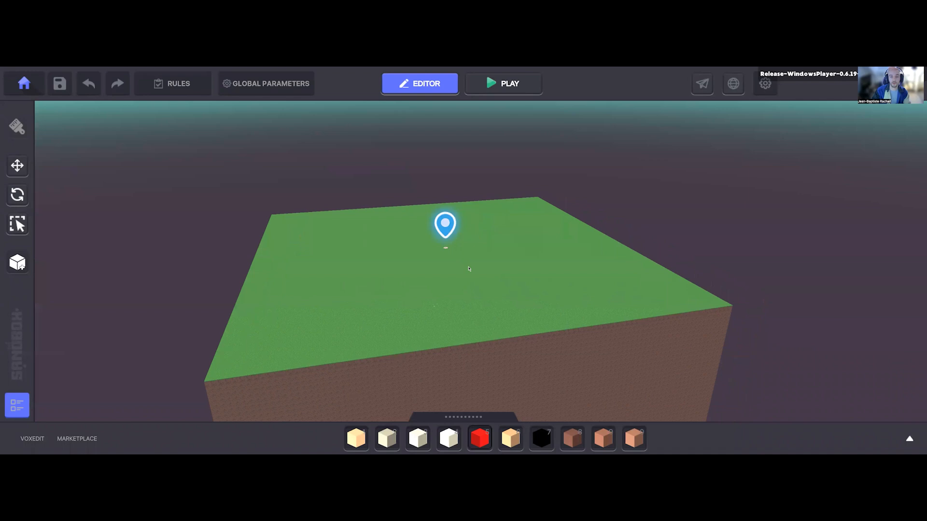
Step: Move the Avatar's Portal to X 47.50, Y 38.51, Z 47.50, and toggle its visibility off and back on
scroll(463, 268, "up", 3)
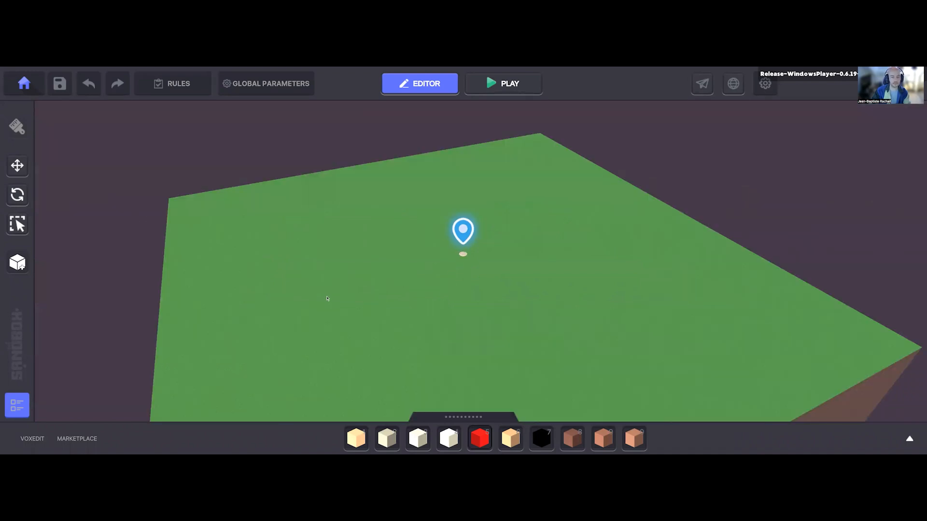
scroll(327, 298, "up", 3)
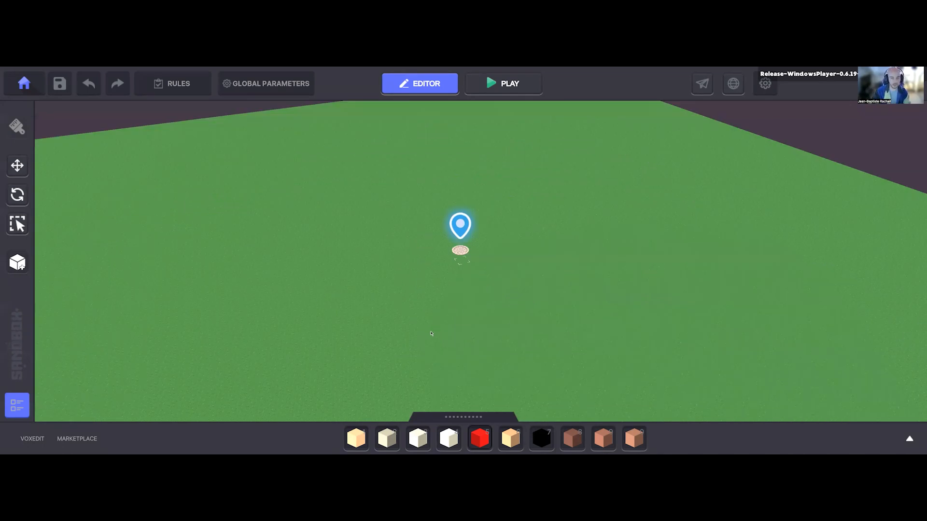
left_click(460, 250)
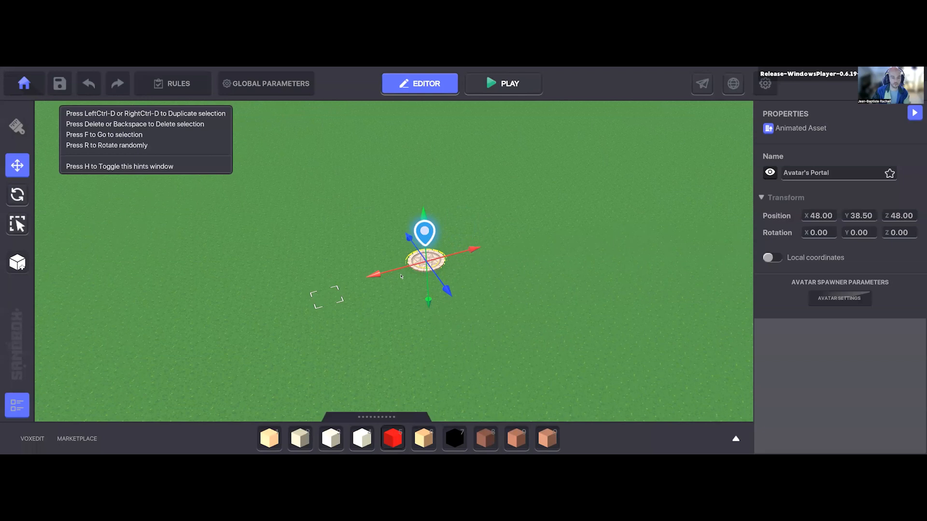
left_click_drag(409, 267, 404, 280)
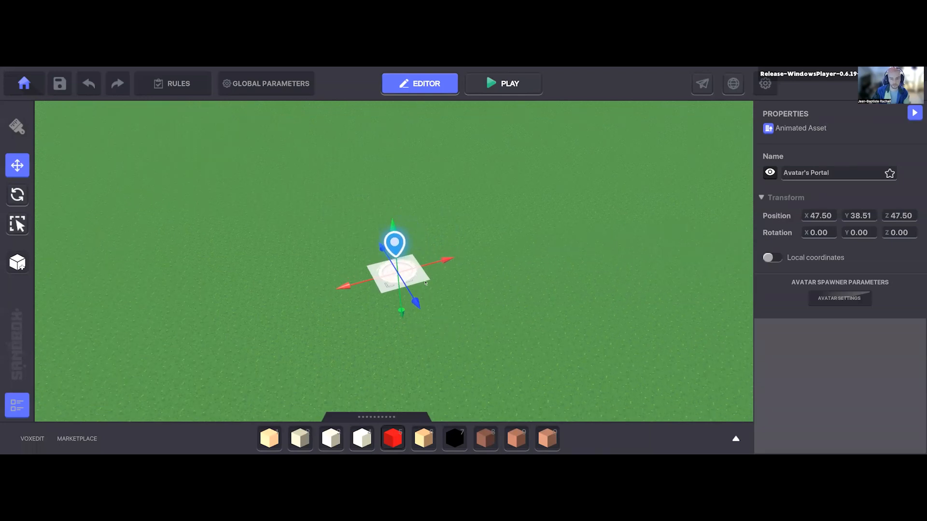
left_click(770, 172)
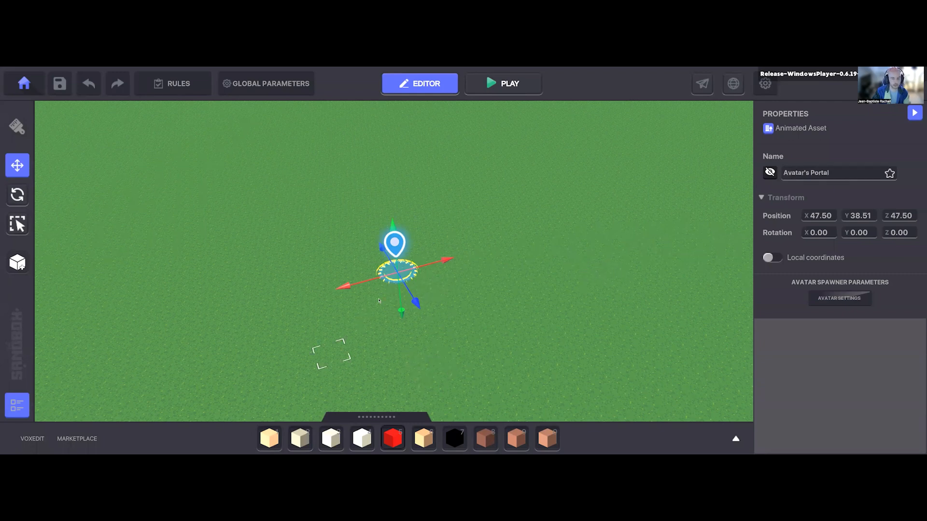
left_click(774, 175)
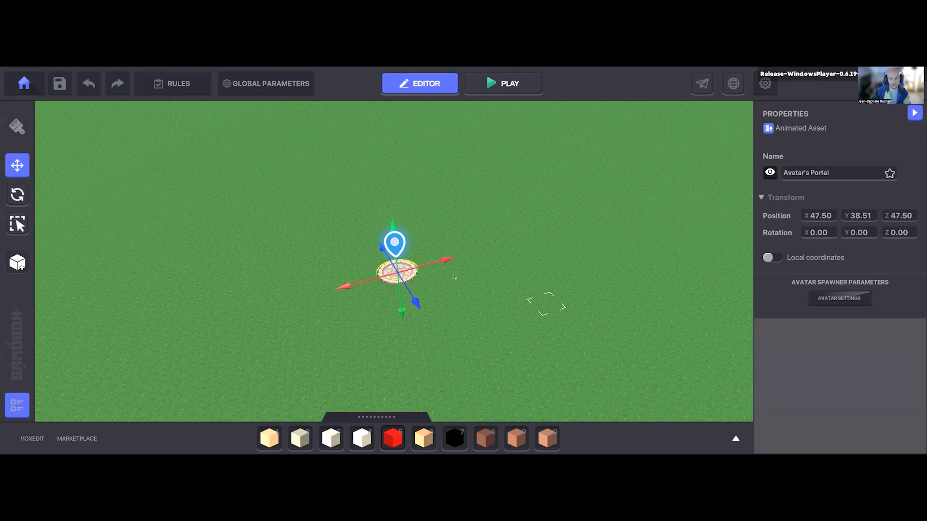
Step: Playtest the empty land by running the avatar away from the spawn portal, and return to the editor
key("a")
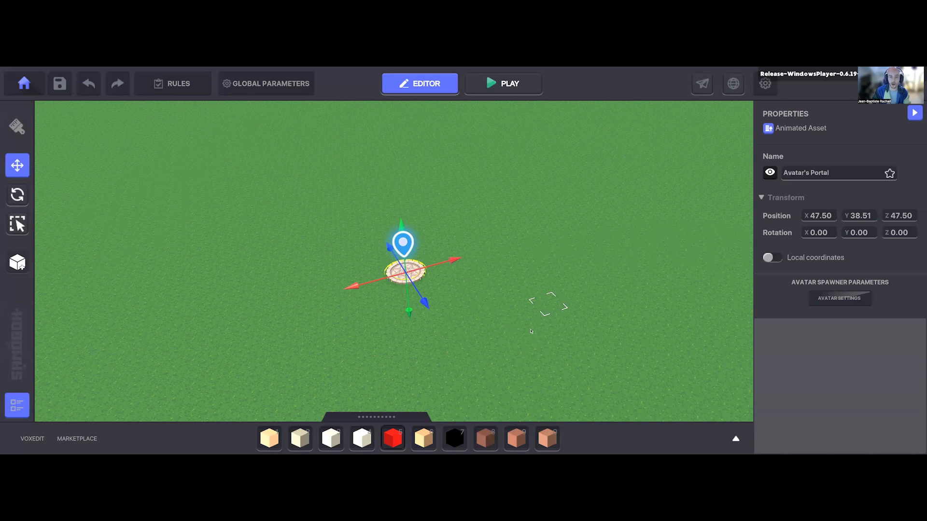
key("a")
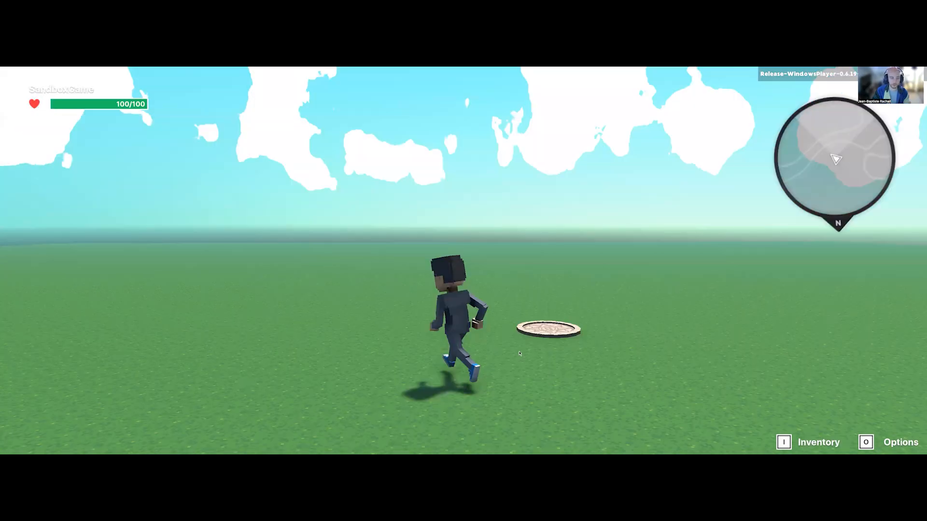
key("w")
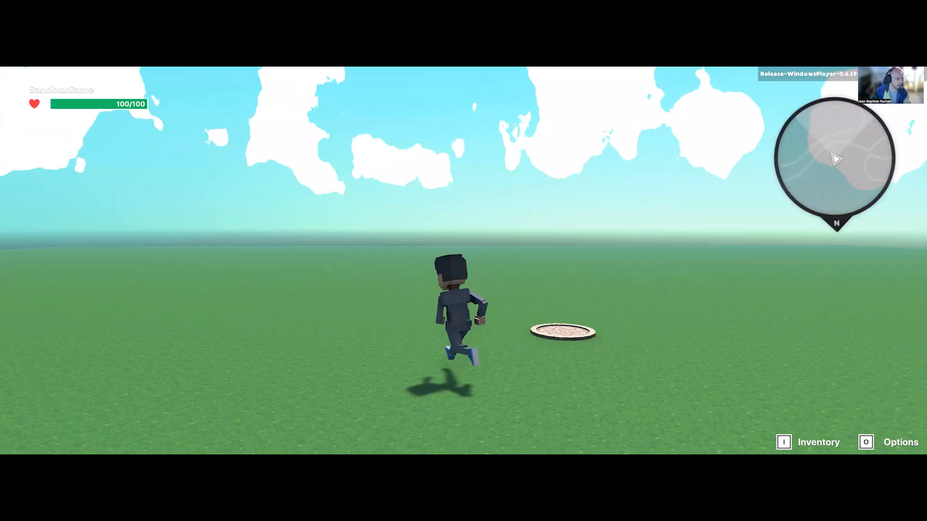
key("Escape")
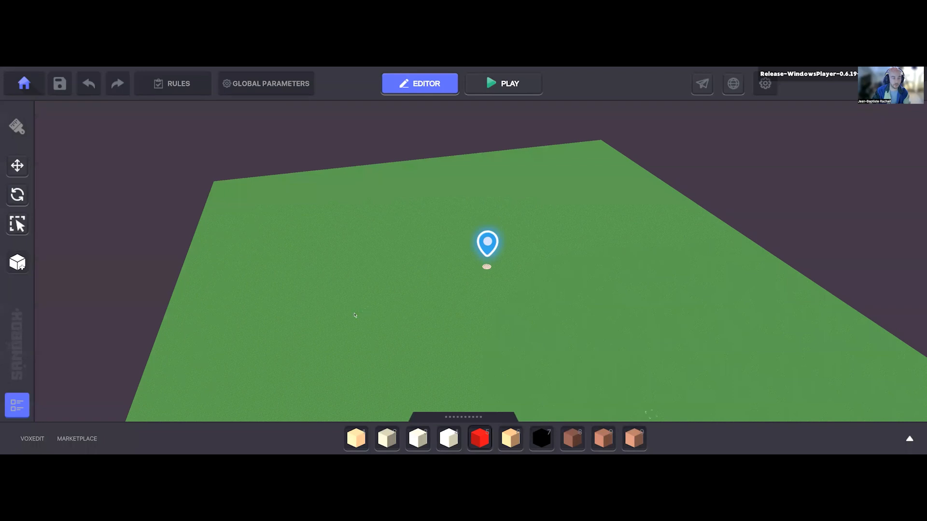
Step: Switch to the browser to view the Block texturing presentation's title slide, and return to Game Maker
key("alt+Tab")
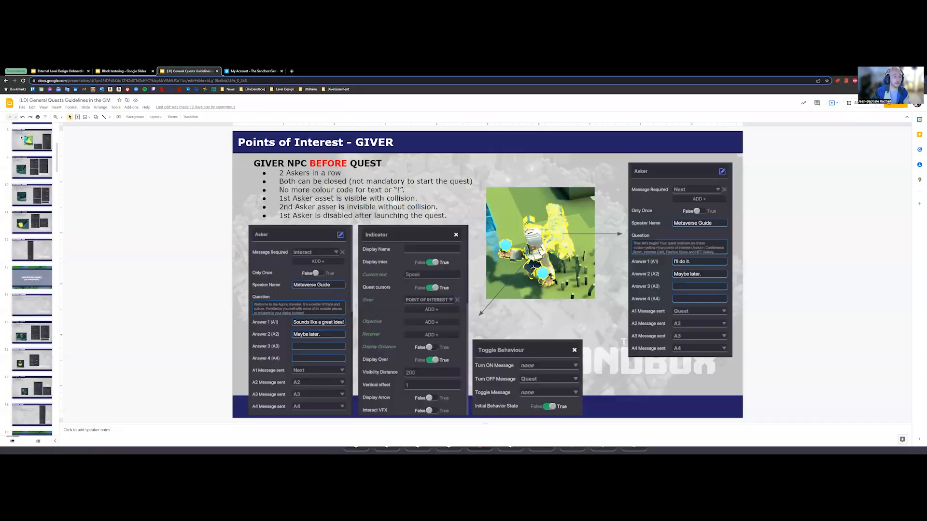
scroll(266, 268, "up", 5)
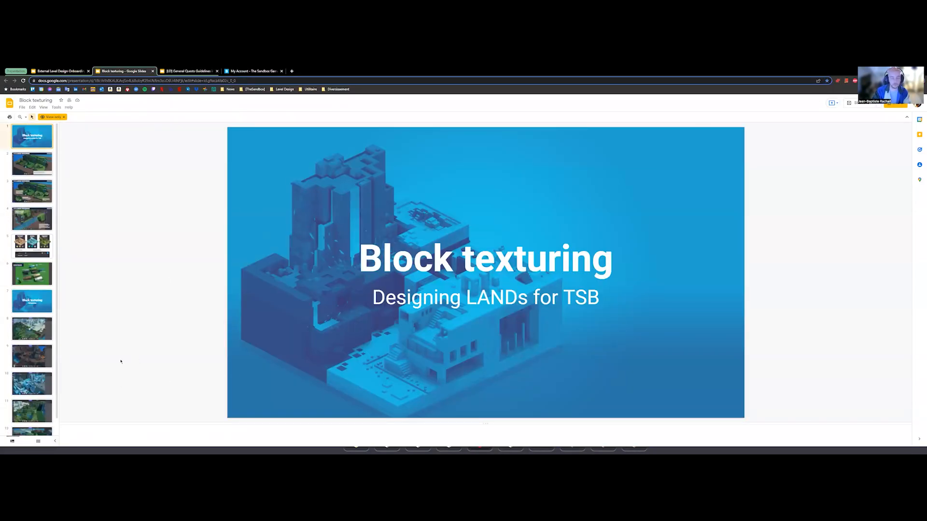
key("alt+Tab")
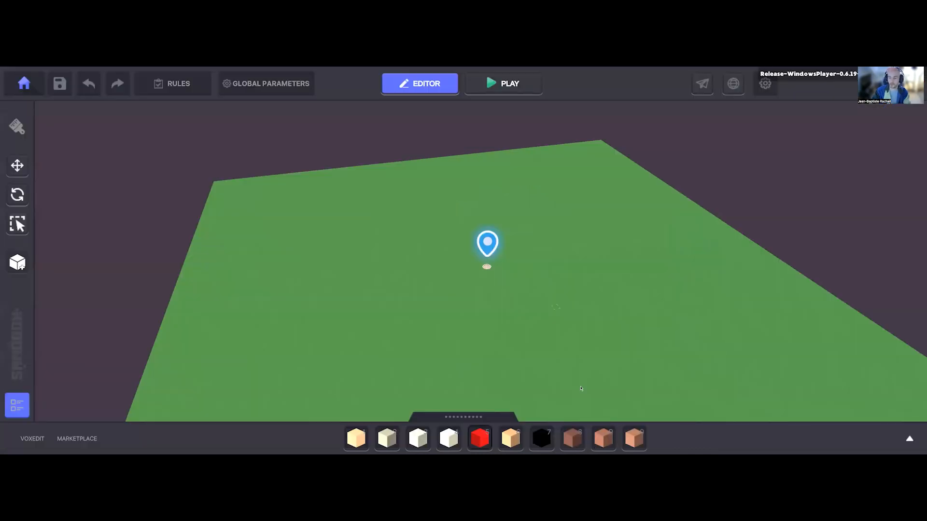
Step: Paint a large rectangular floor of Rosybrown block 2 on the grass beside the spawn portal
scroll(636, 405, "up", 1)
right_click_drag(637, 404, 603, 442)
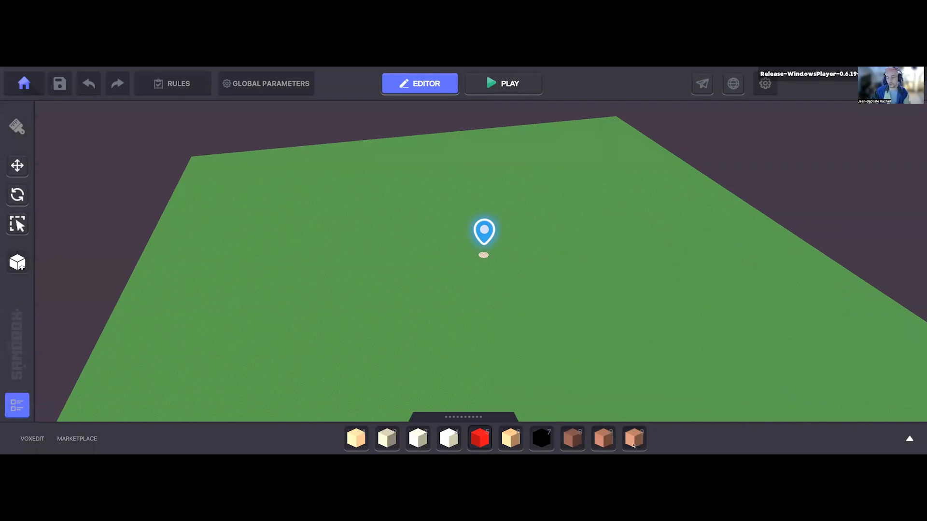
left_click(608, 440)
left_click_drag(305, 284, 501, 384)
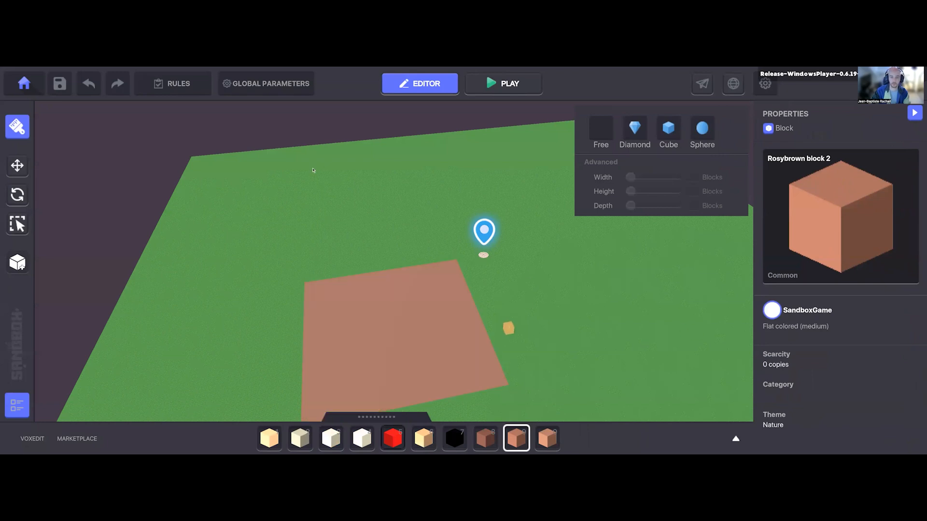
Step: Build a low L-shaped ledge of rosybrown blocks along two floor edges, with a small raised square at its corner
middle_click_drag(313, 171, 313, 170)
middle_click_drag(502, 347, 500, 315)
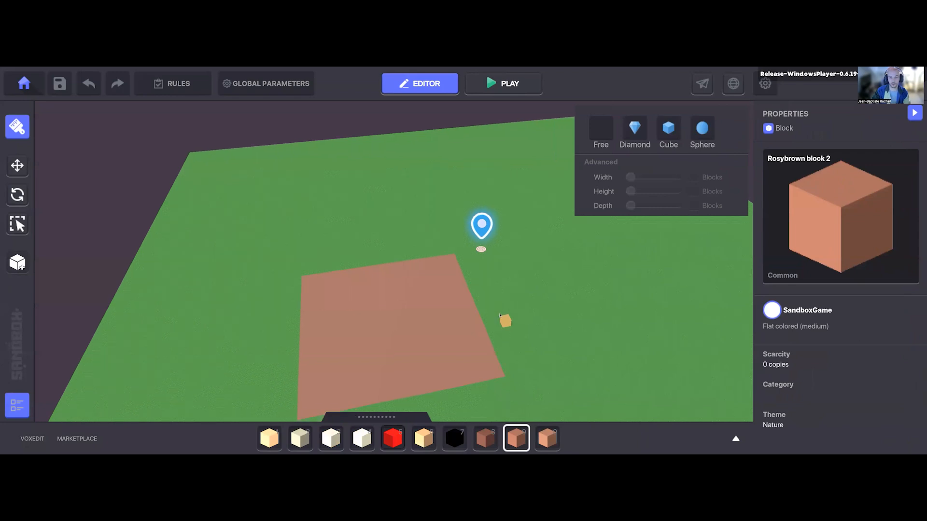
middle_click_drag(379, 253, 374, 274)
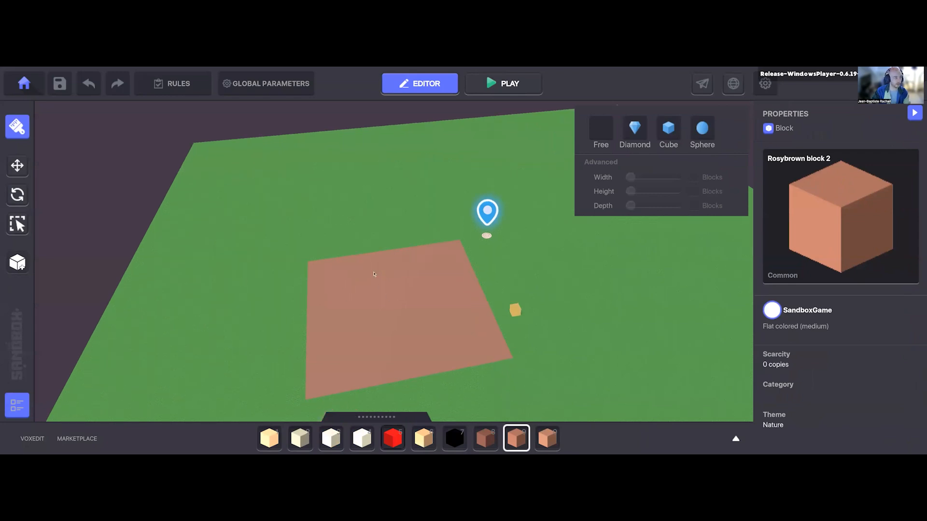
right_click_drag(434, 319, 432, 323)
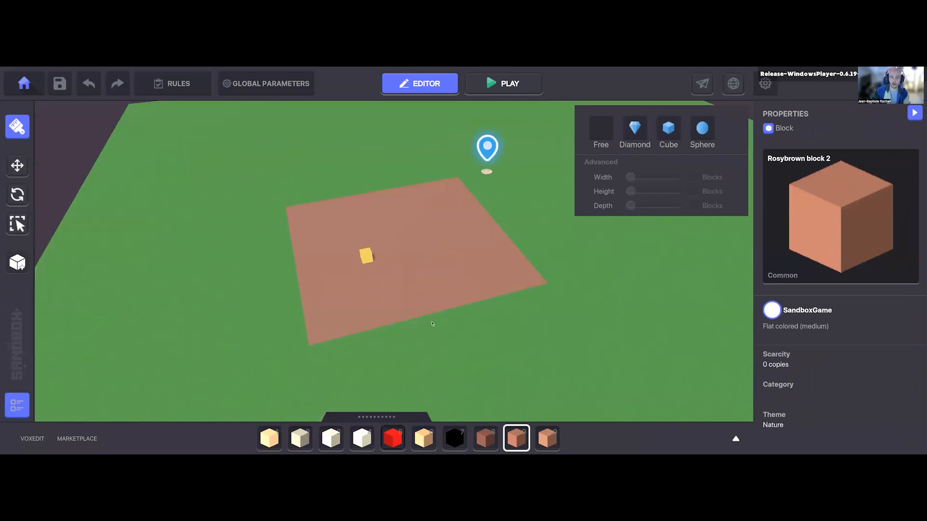
right_click_drag(406, 234, 412, 245)
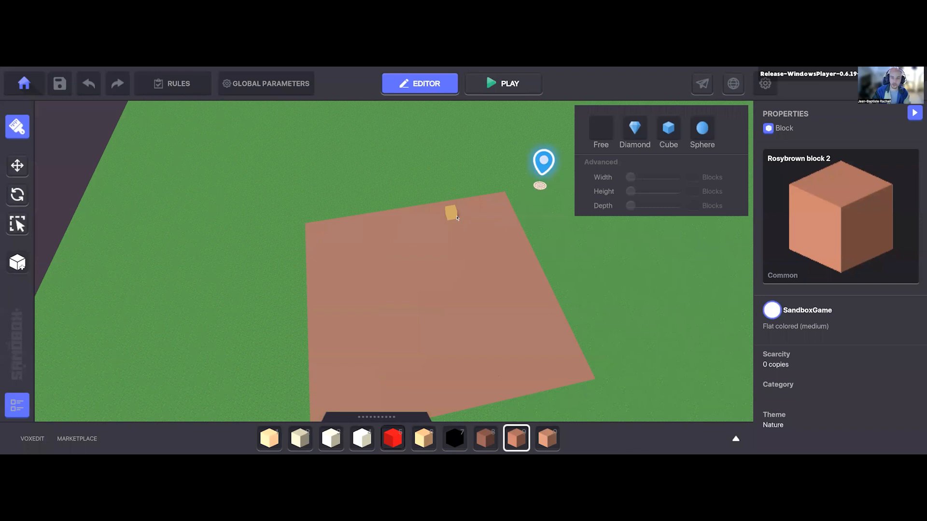
left_click_drag(457, 217, 351, 334)
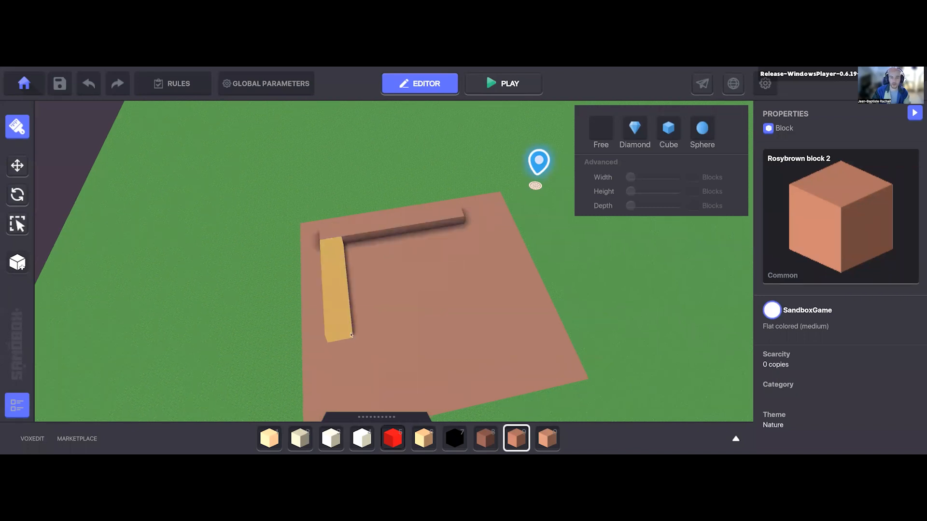
left_click_drag(343, 244, 358, 256)
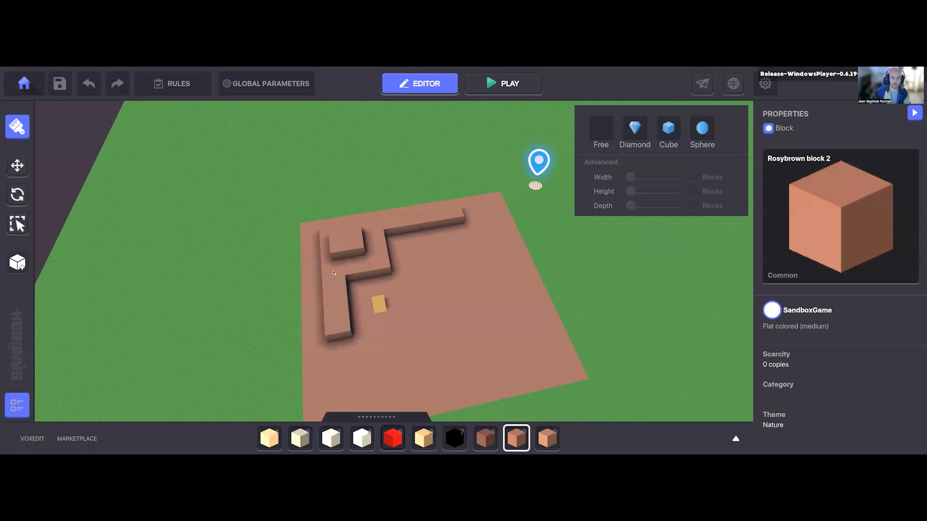
Step: Add taller rosybrown volumes at the other end of the ledge, with a low stepped platform in front of them
middle_click_drag(351, 333, 354, 325)
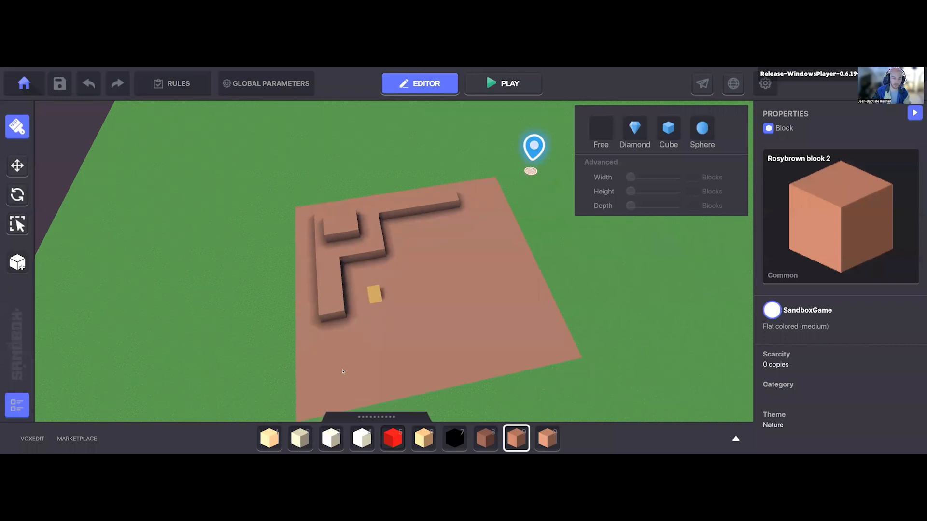
middle_click_drag(400, 286, 396, 261)
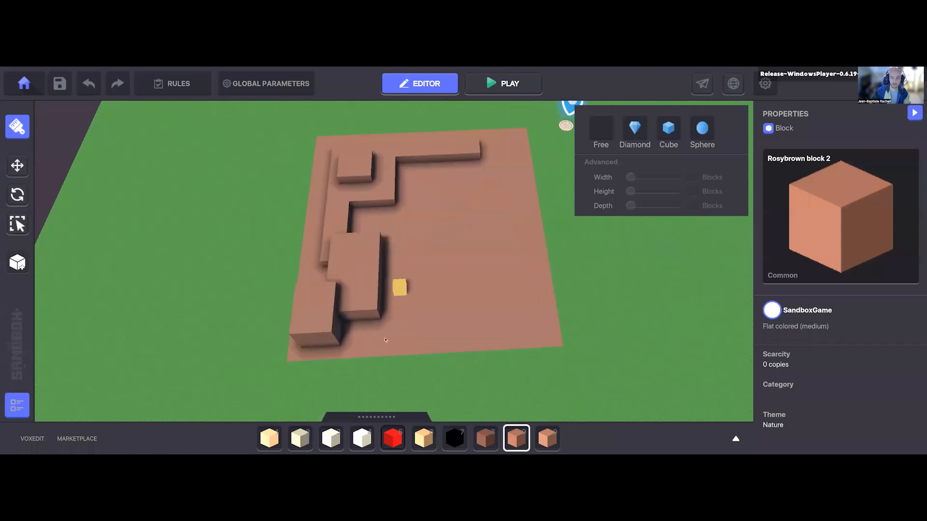
left_click_drag(410, 311, 397, 289)
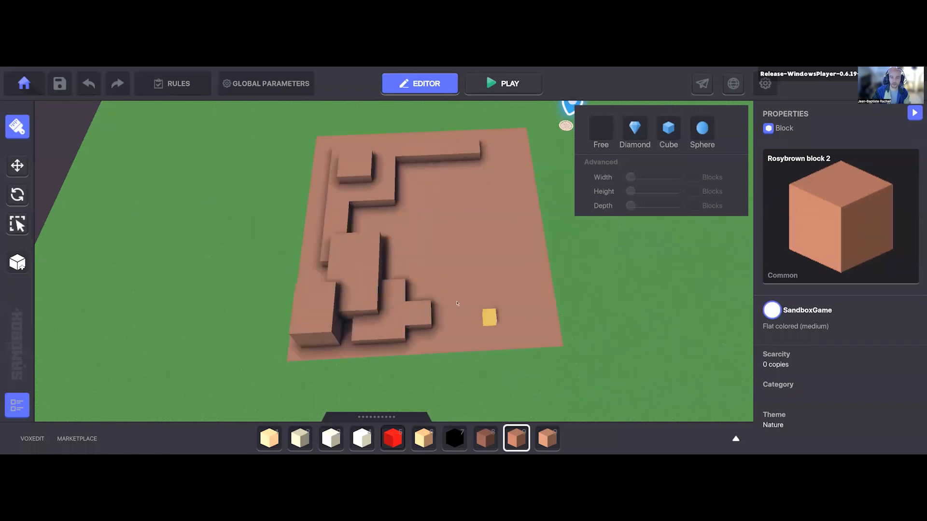
right_click_drag(374, 215, 369, 222)
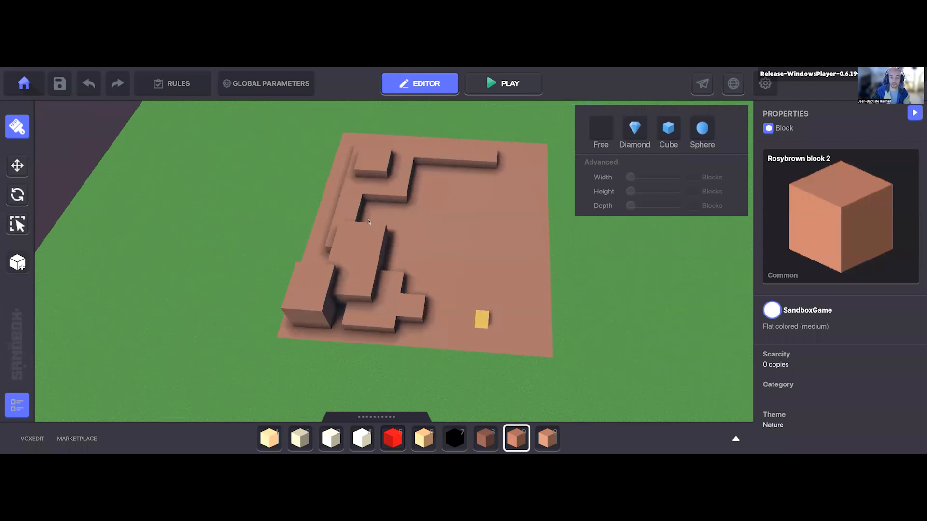
Step: Enlarge the raised square at the ledge corner into a taller, irregular volume of rosybrown blocks
right_click_drag(431, 199, 501, 253)
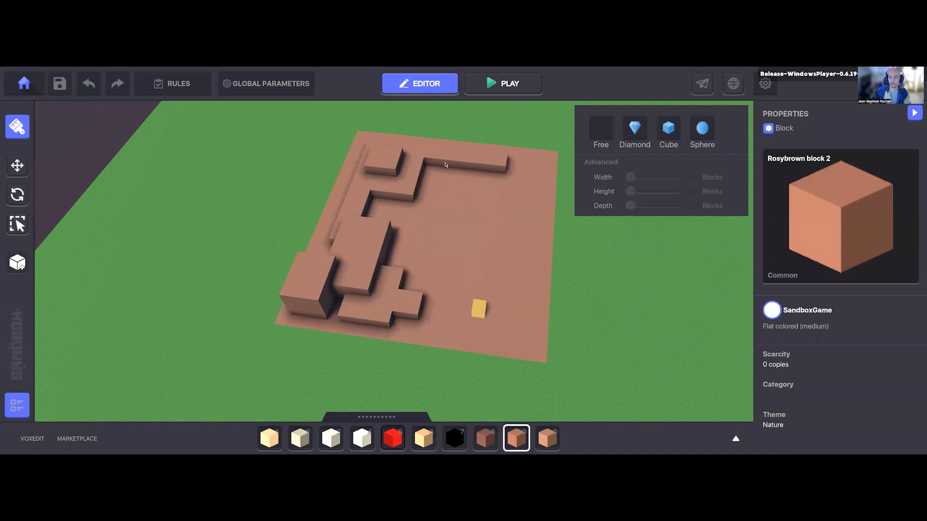
right_click_drag(446, 165, 437, 166)
left_click_drag(482, 129, 475, 175)
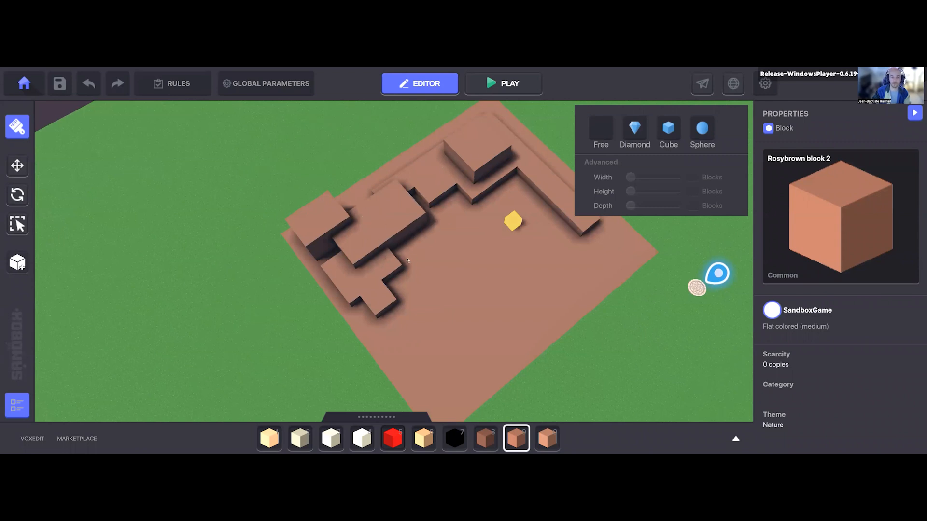
right_click_drag(481, 299, 393, 238)
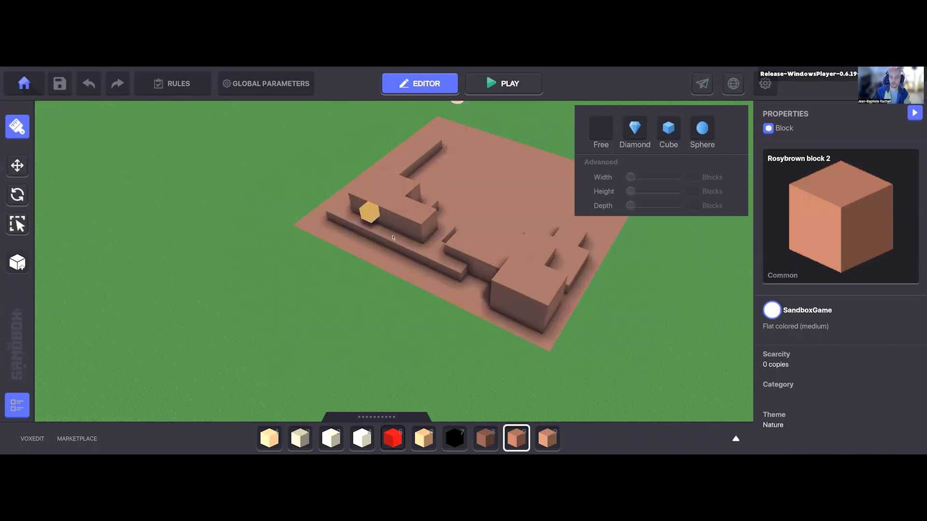
right_click_drag(432, 294, 394, 229)
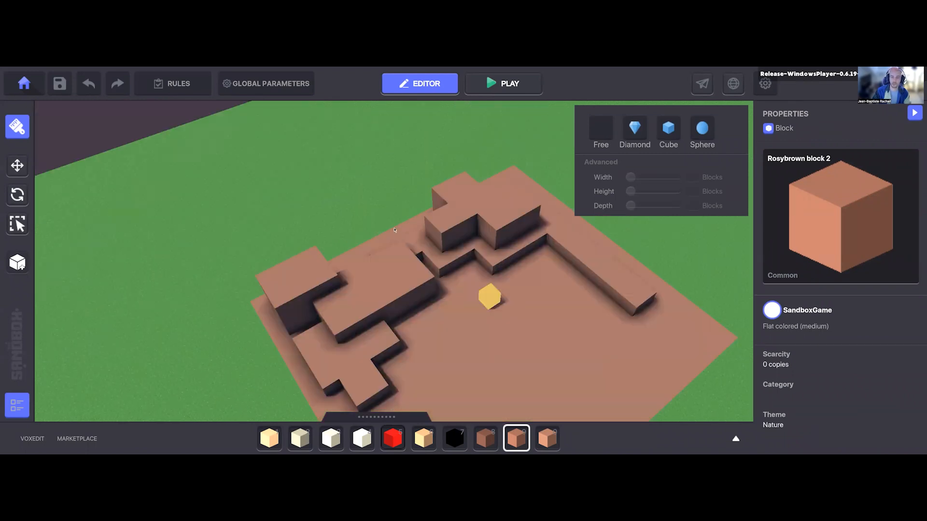
right_click_drag(500, 276, 477, 259)
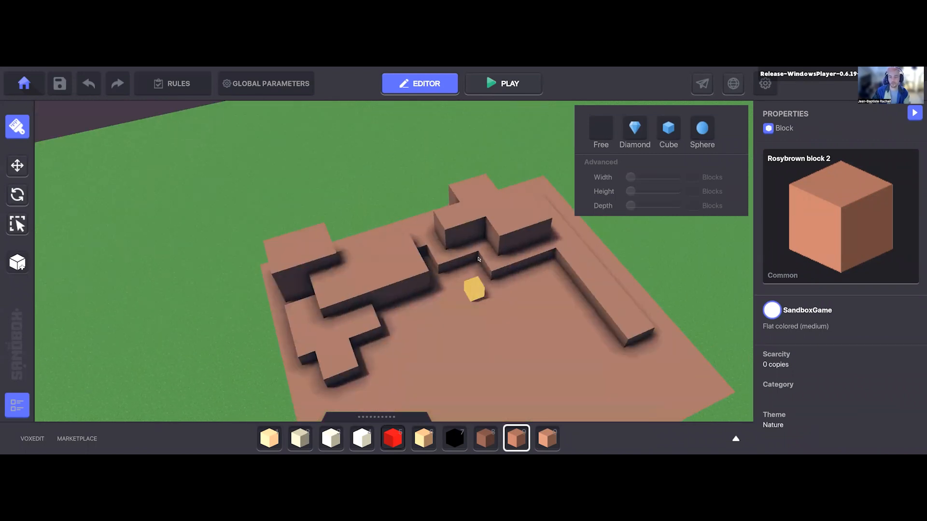
Step: Dig a one-block-deep square pit into the open middle of the rosybrown floor
left_click_drag(290, 160, 332, 208)
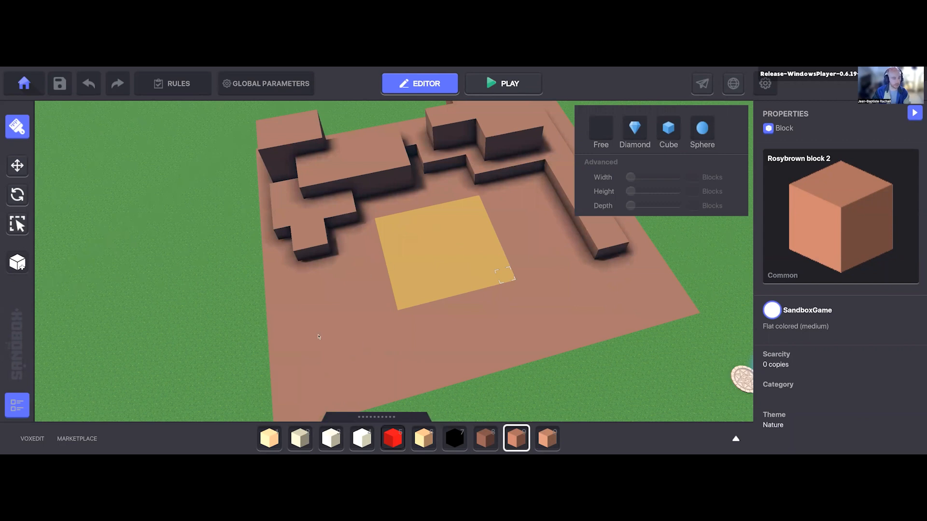
right_click_drag(318, 336, 418, 358)
middle_click_drag(364, 271, 334, 266)
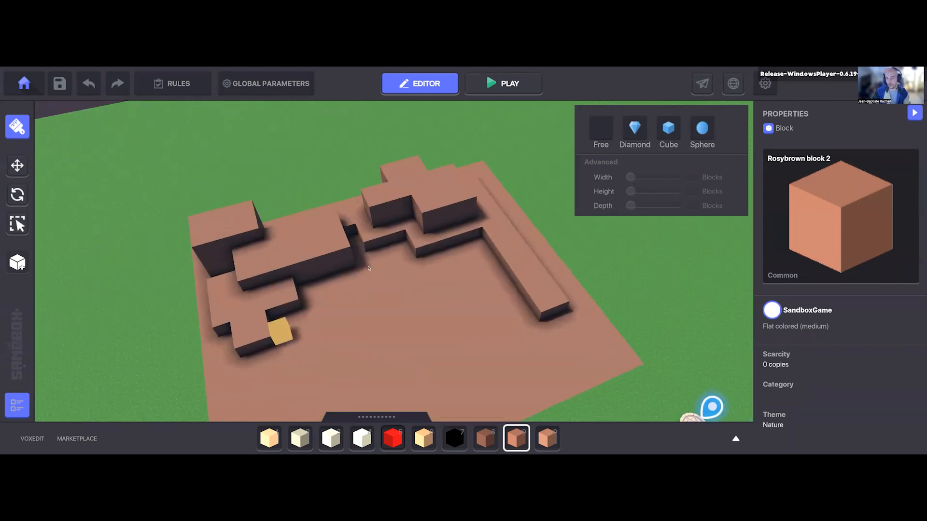
middle_click_drag(362, 348, 371, 266)
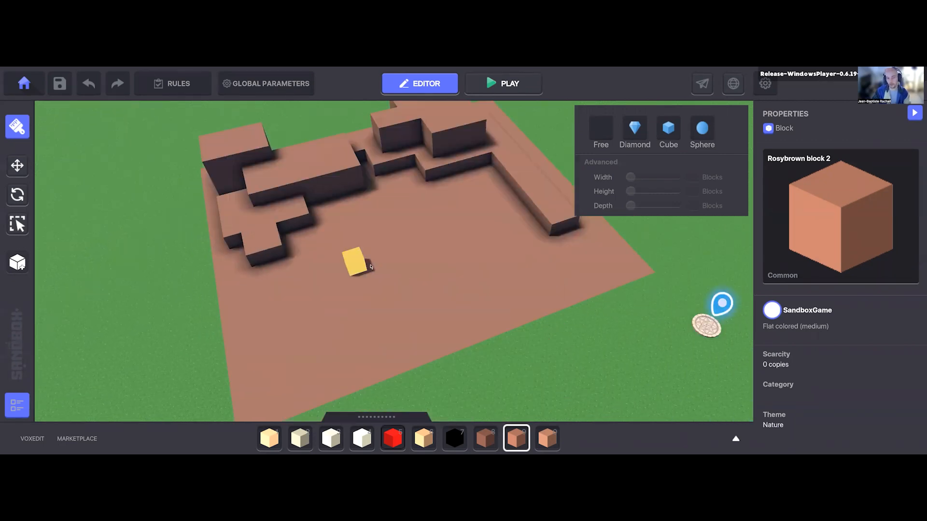
right_click_drag(320, 244, 381, 236)
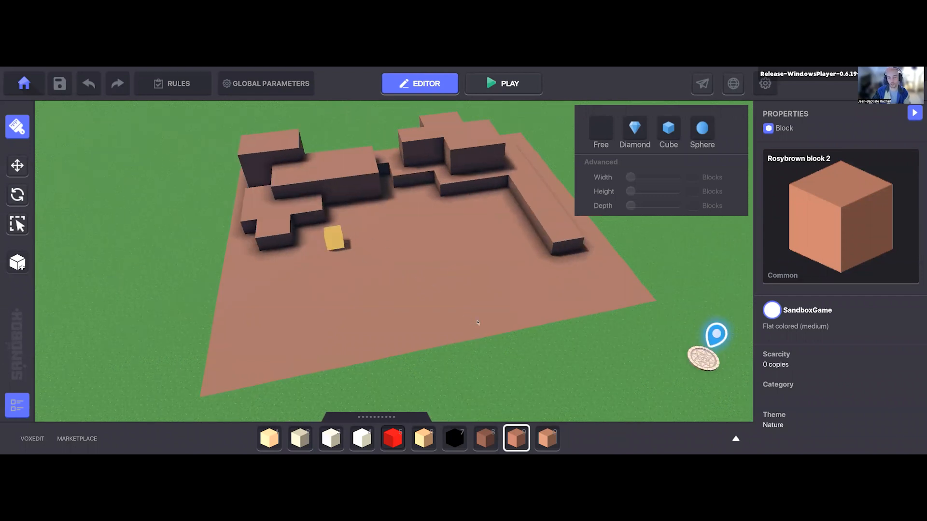
left_click_drag(368, 231, 478, 302)
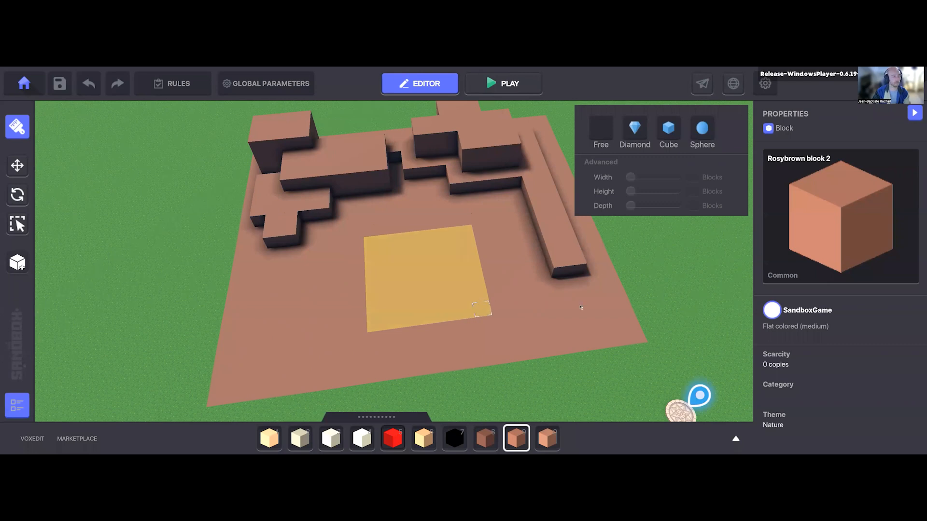
left_click(419, 287)
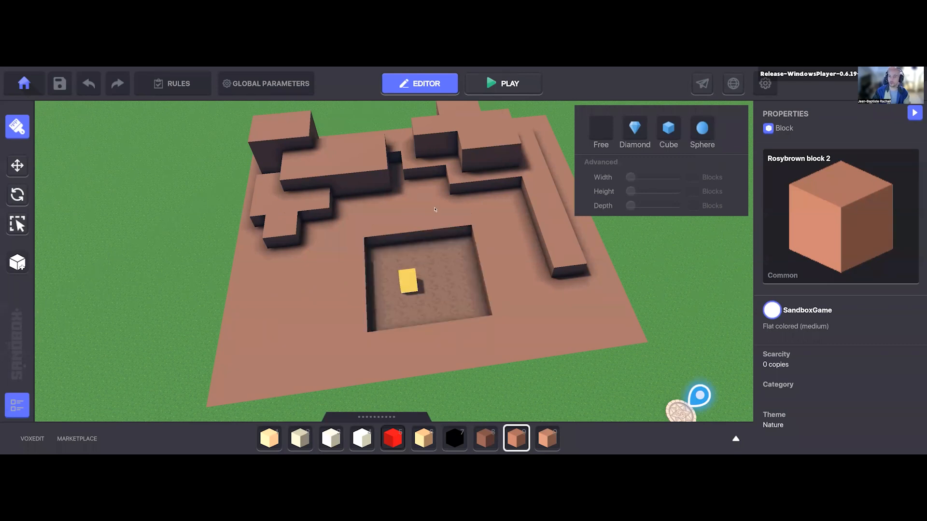
Step: Widen the square pit in the floor into an irregular basin with stepped edges
right_click_drag(425, 173, 486, 181)
right_click_drag(424, 200, 535, 188)
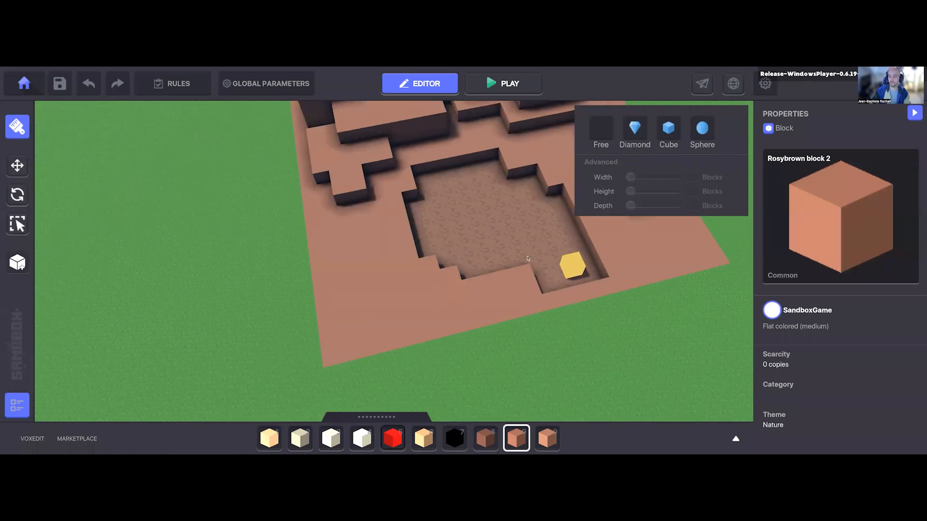
right_click_drag(484, 191, 449, 214)
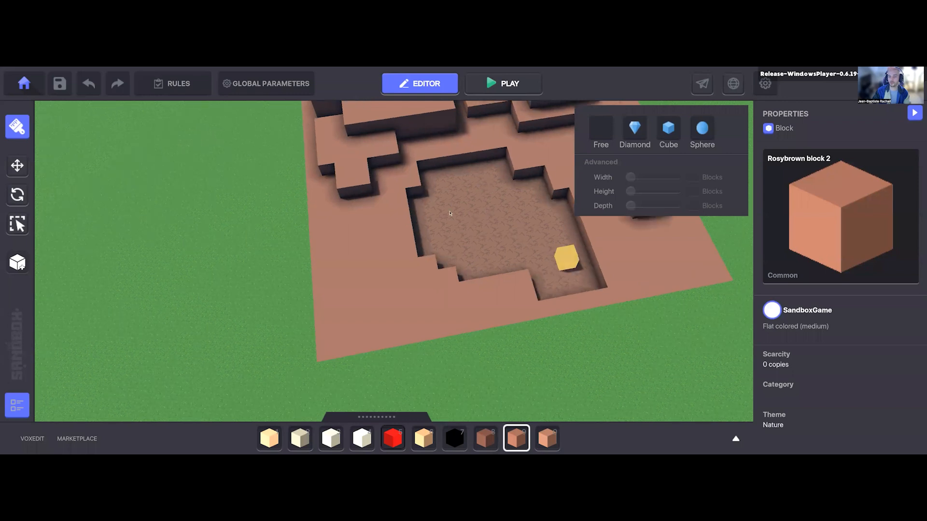
Step: Cover the bare bottom of the basin with Rosybrown block 2
right_click_drag(450, 256, 413, 226)
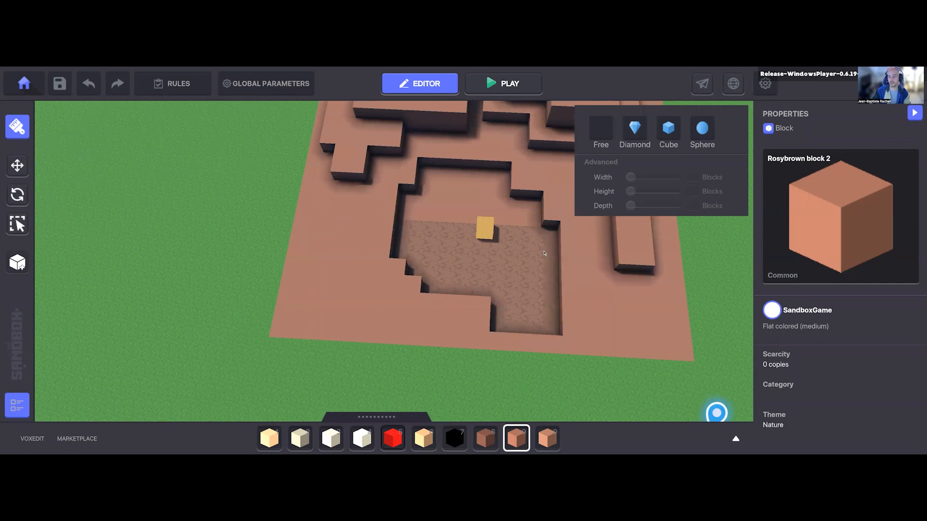
right_click_drag(506, 285, 543, 292)
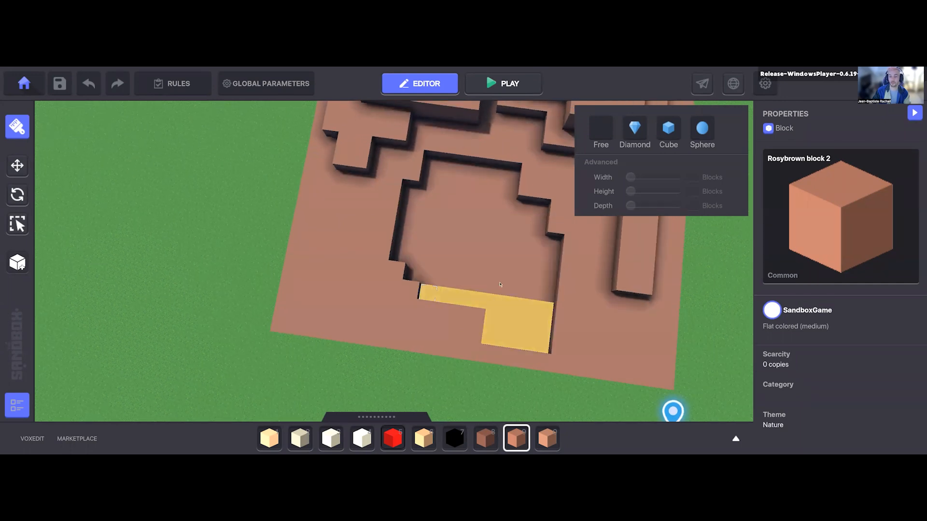
left_click_drag(500, 285, 512, 275)
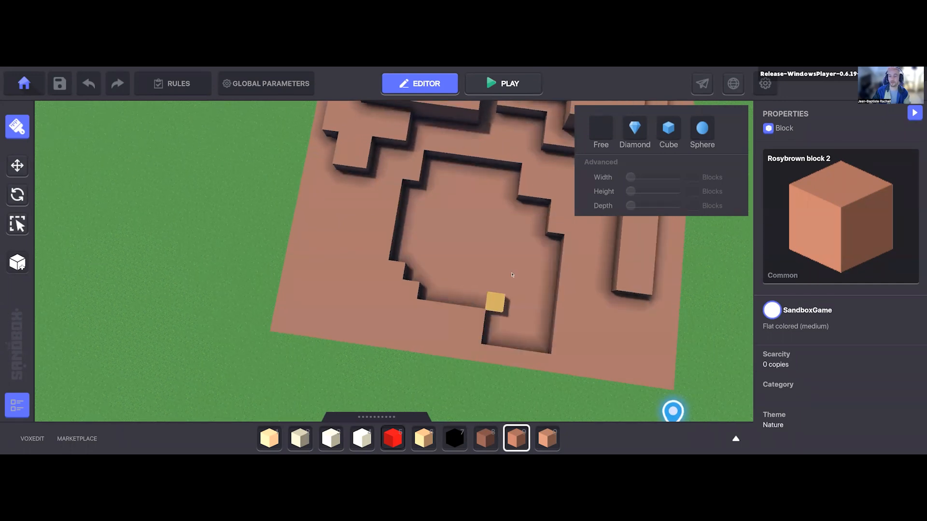
right_click_drag(493, 253, 515, 236)
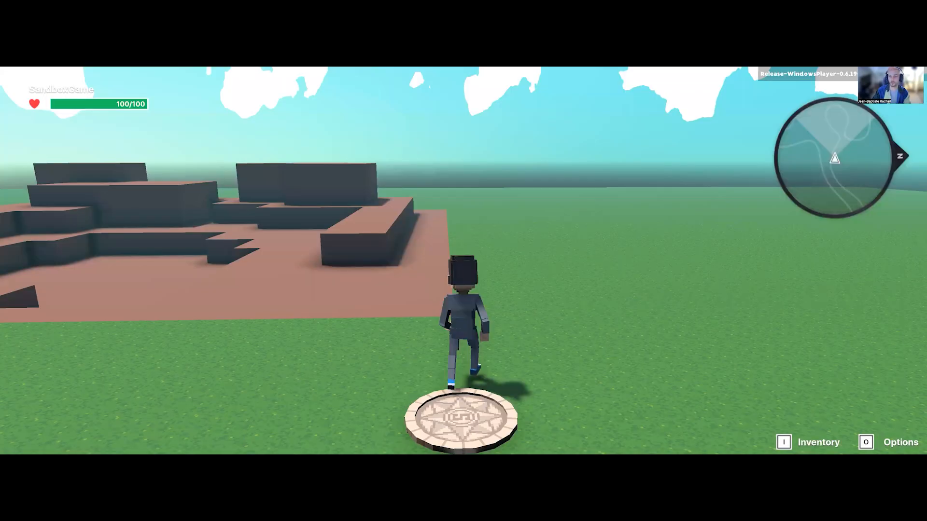
Step: Playtest the terrain by running and jumping the avatar from the spawn portal across the floor and through the basin
key("w")
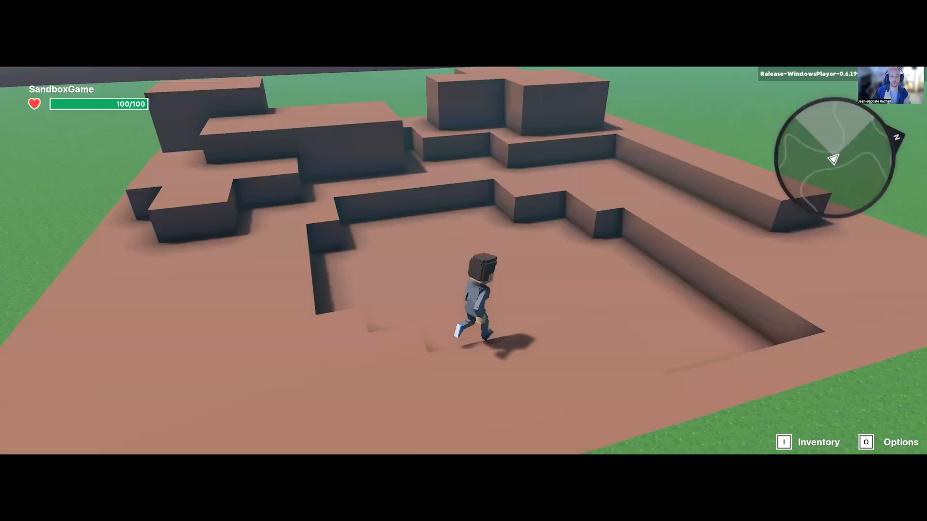
key("w")
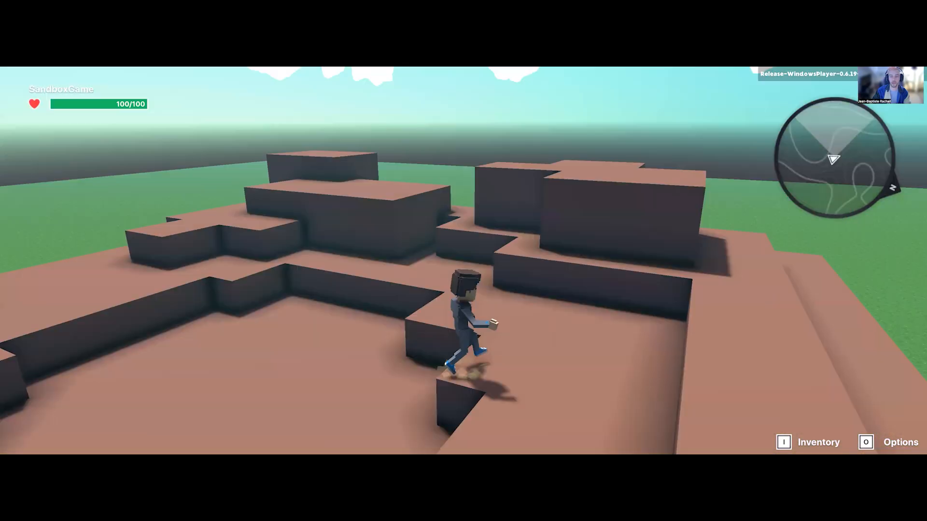
key("space")
key("w")
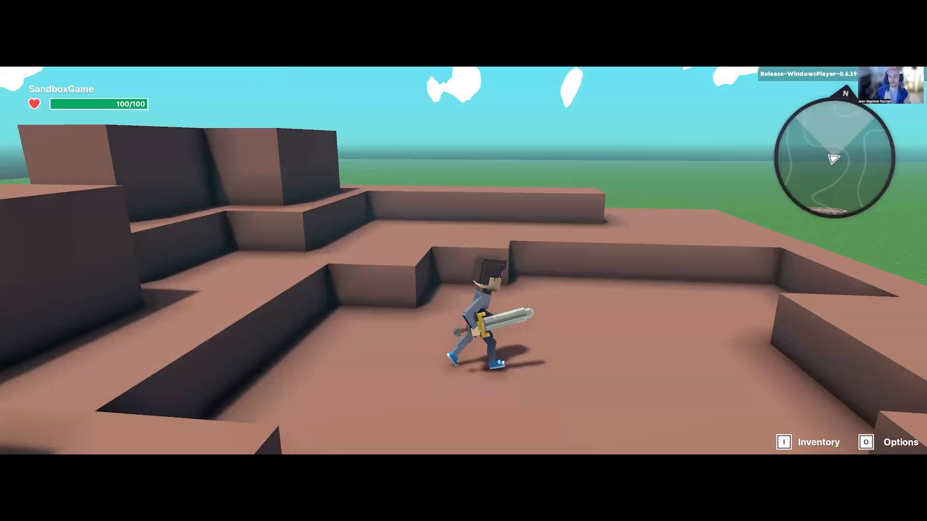
key("w")
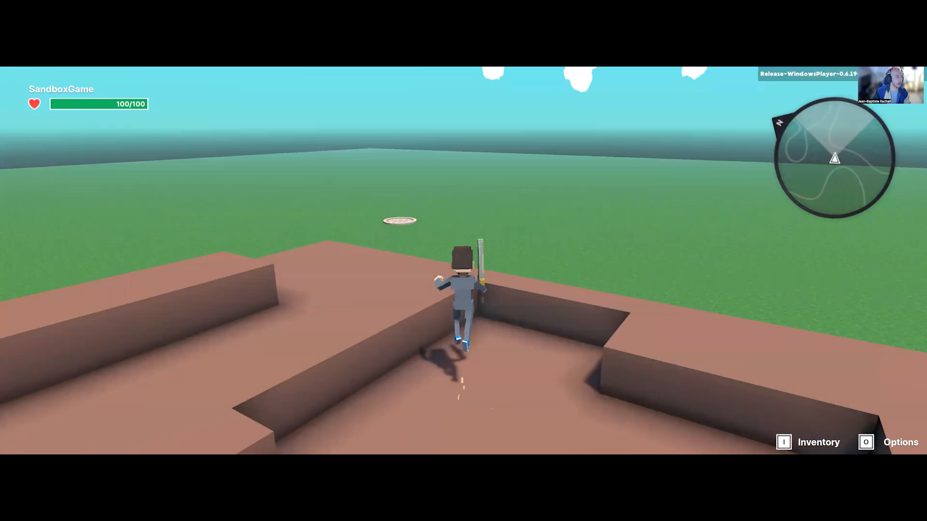
key("w")
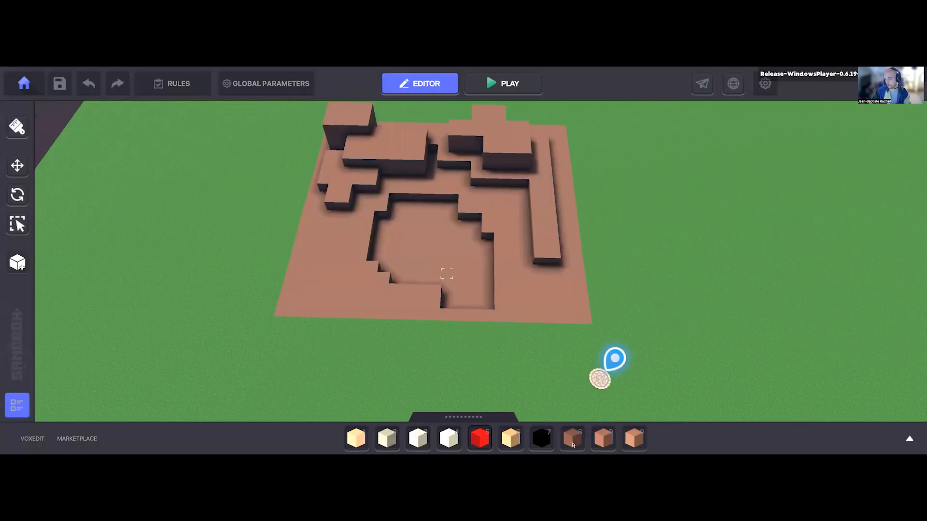
Step: Stack darker Rosybrown block 1 volumes on the low stepped platform beside the tall volumes
right_click_drag(502, 226, 500, 247)
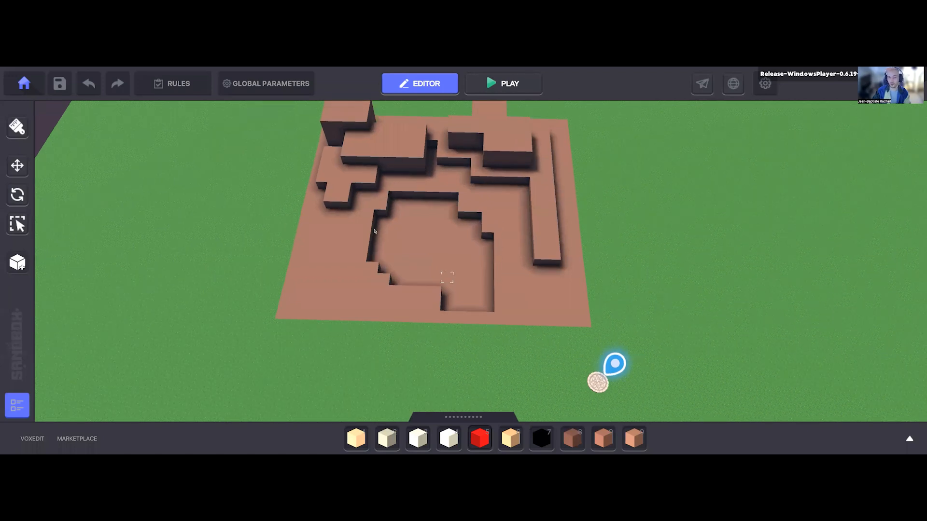
key("8")
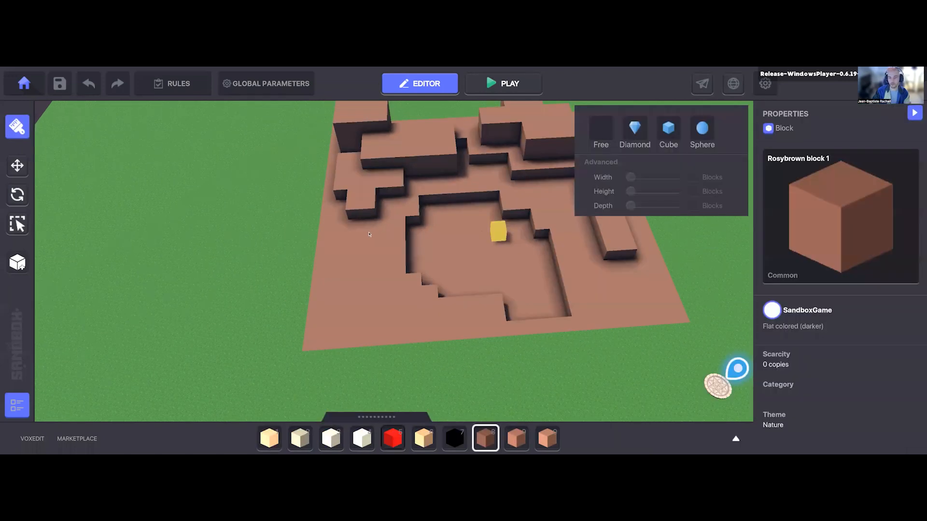
right_click_drag(366, 274, 433, 261)
left_click(349, 283)
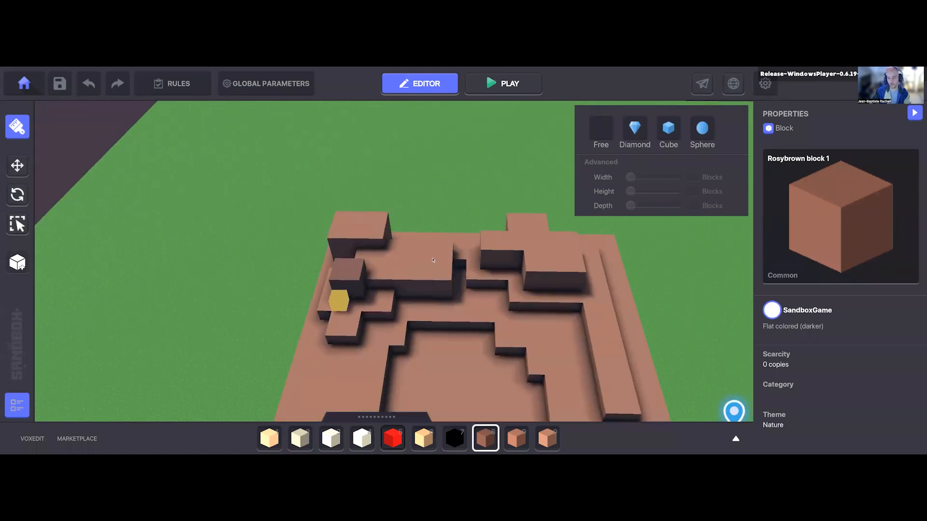
right_click_drag(348, 224, 333, 203)
left_click(358, 170)
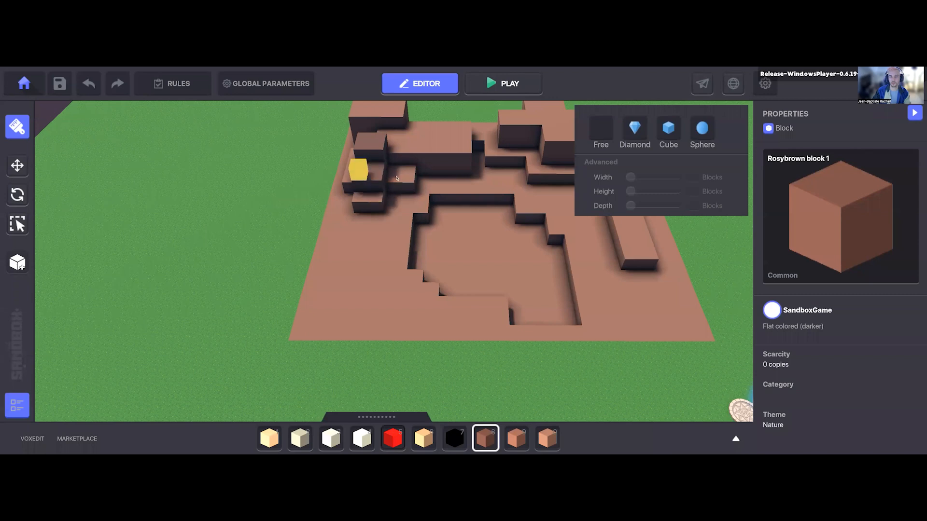
right_click_drag(374, 232, 444, 255)
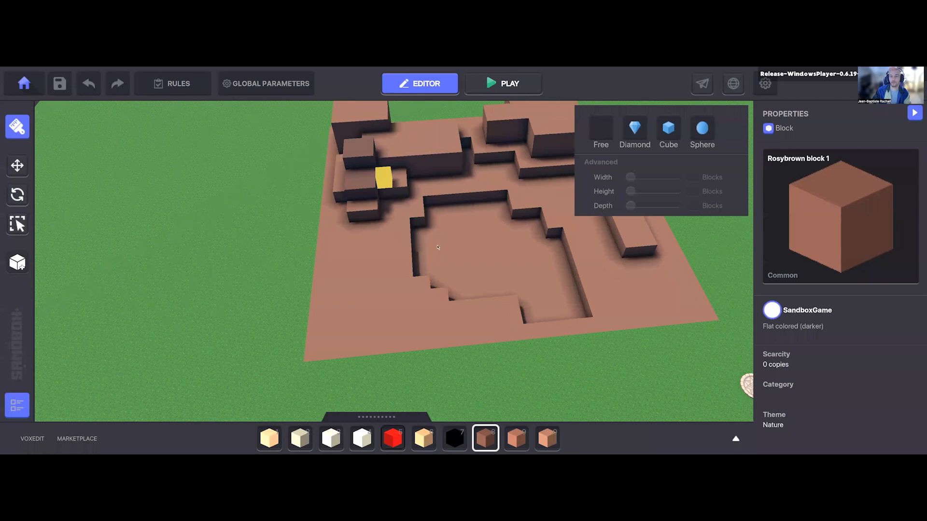
Step: Paint patches of Rosybrown block 1 on the tops of the tall volumes behind the stepped platform
right_click_drag(438, 247, 438, 225)
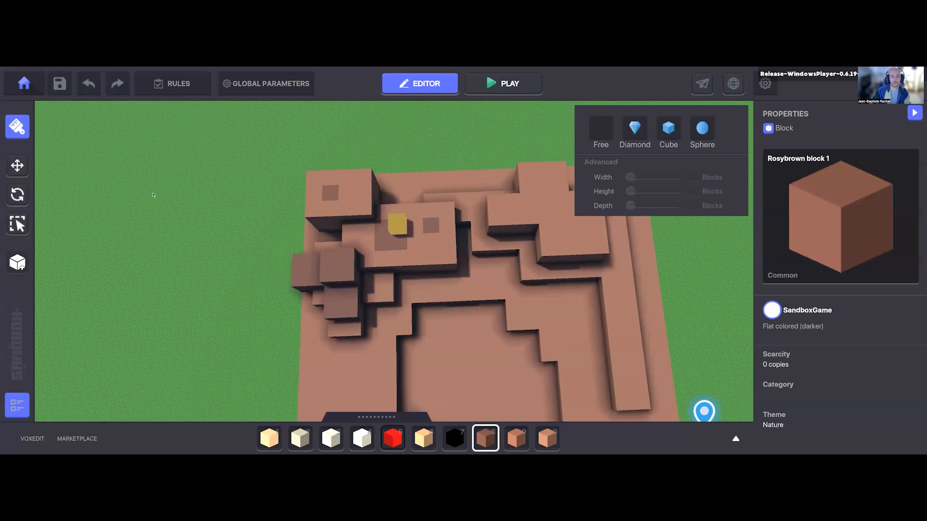
right_click_drag(278, 263, 368, 259)
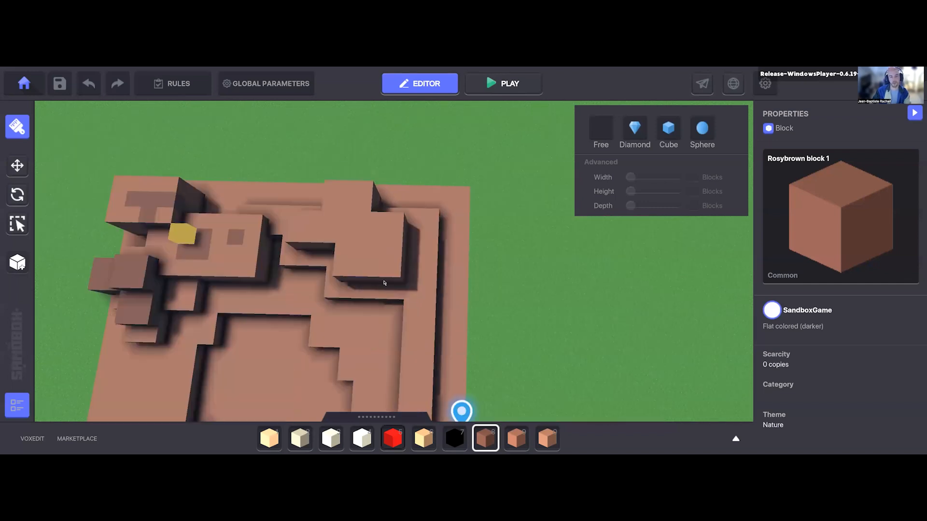
right_click_drag(394, 283, 423, 224)
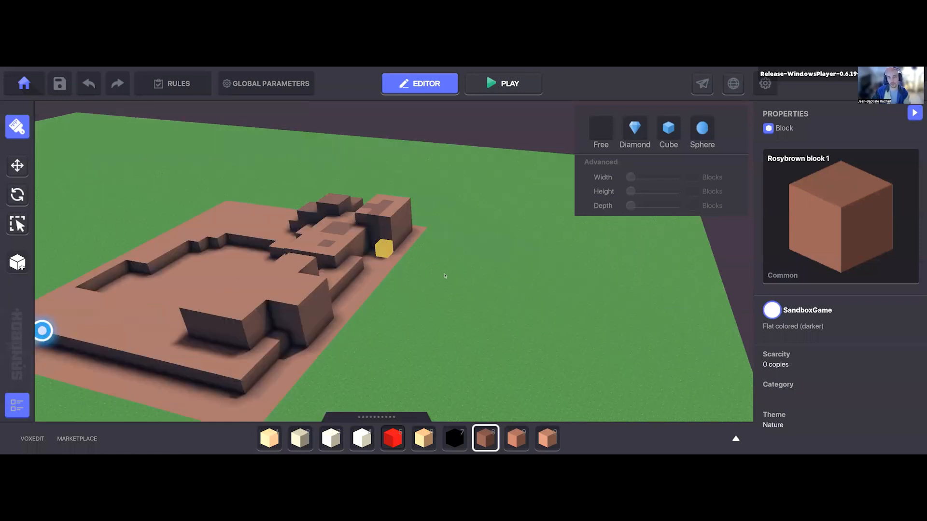
right_click_drag(461, 326, 460, 314)
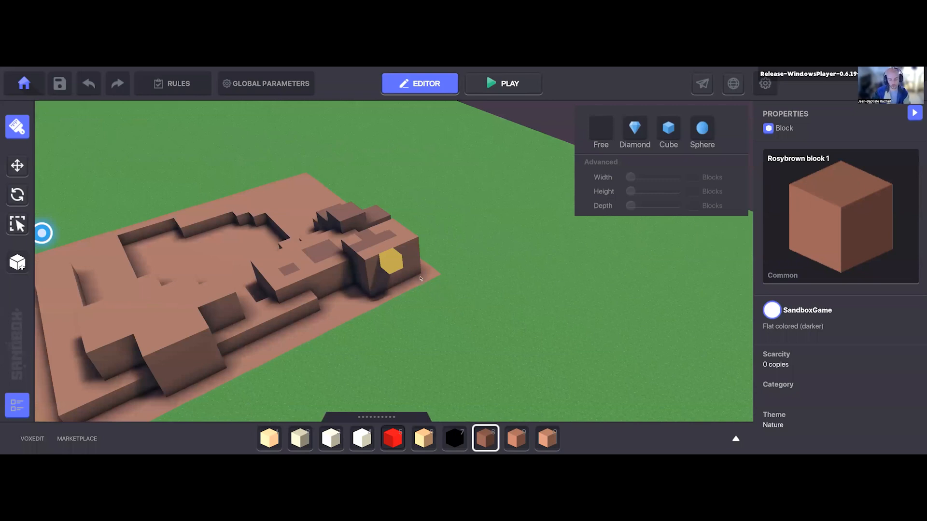
right_click_drag(420, 278, 476, 316)
scroll(475, 316, "down", 5)
scroll(115, 267, "up", 5)
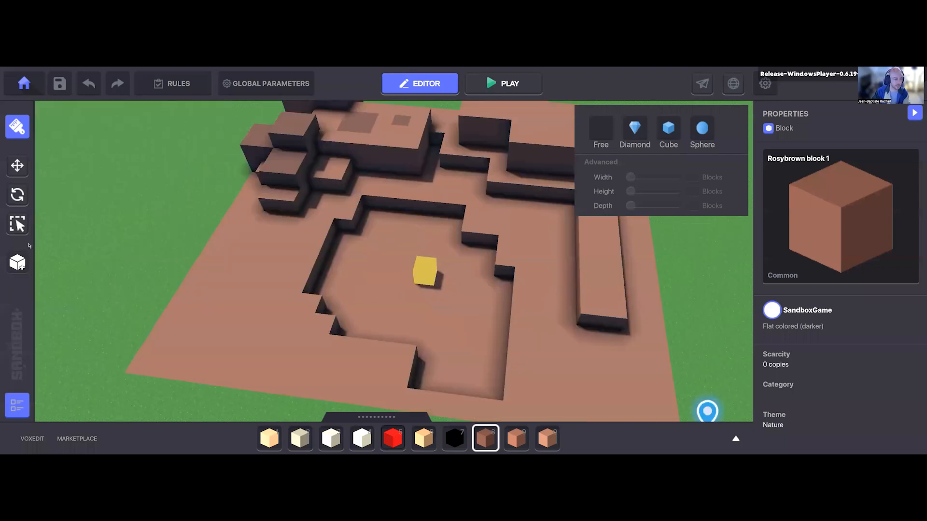
Step: Browse further pages of the block library and return to the terrain
left_click(20, 261)
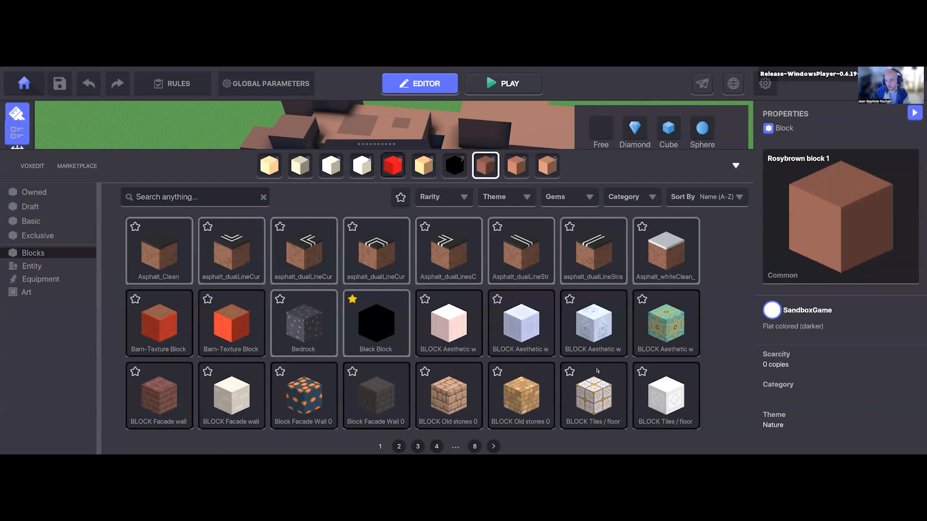
left_click(417, 446)
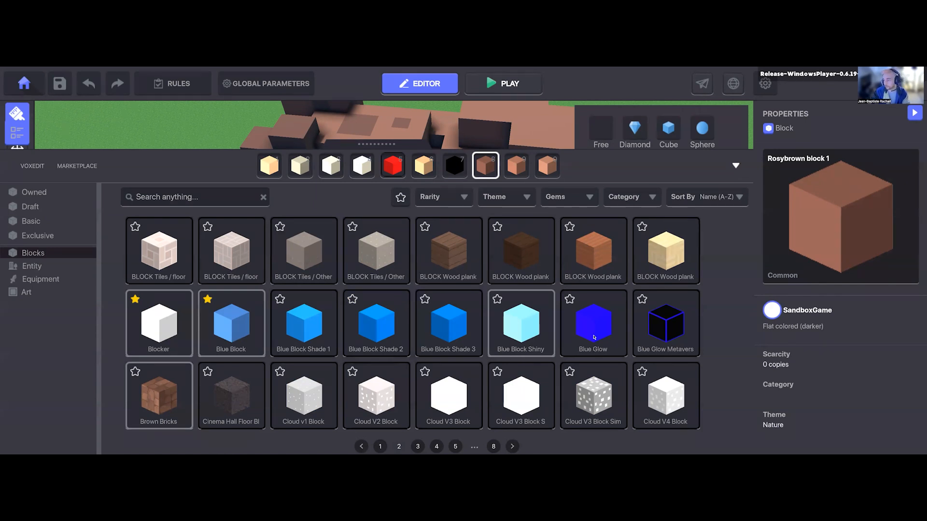
key("Tab")
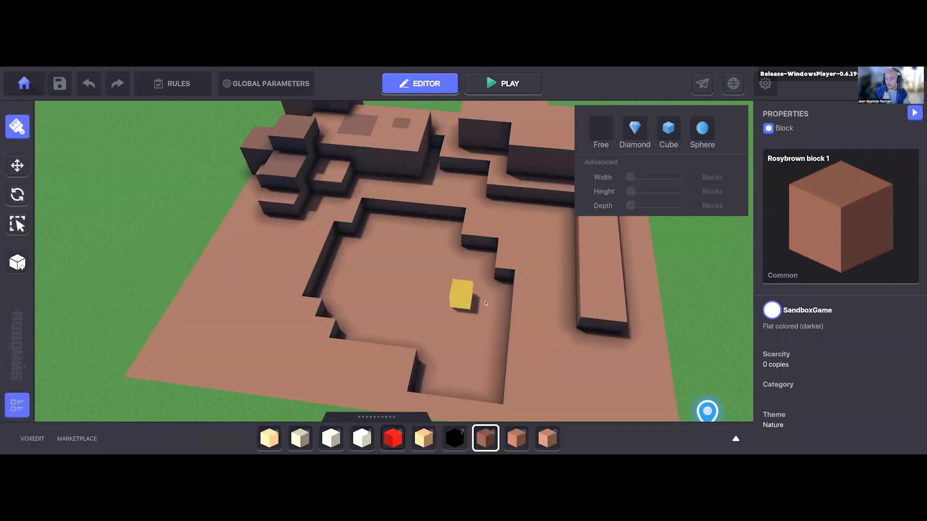
Step: Turn off the Blocks filter in the asset library, search for "rock" and pick the Desert Rock entity
key("a")
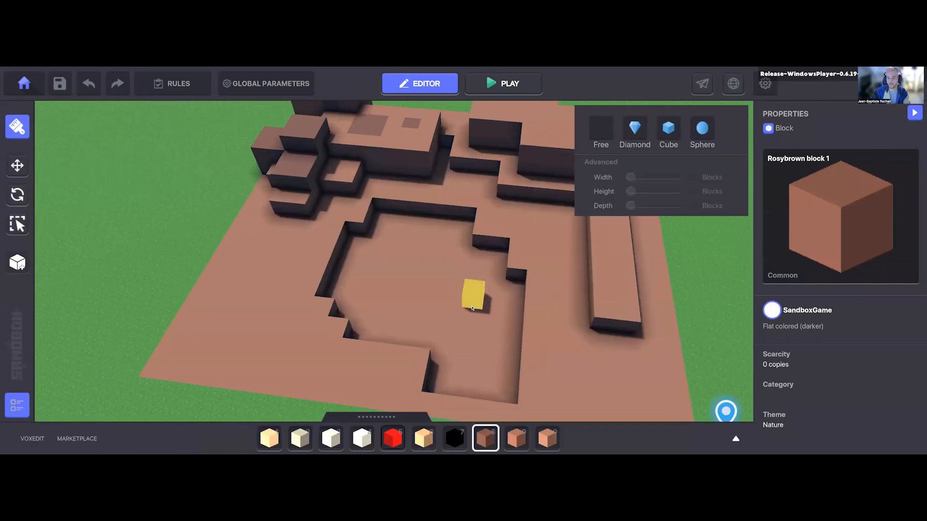
scroll(462, 283, "down", 5)
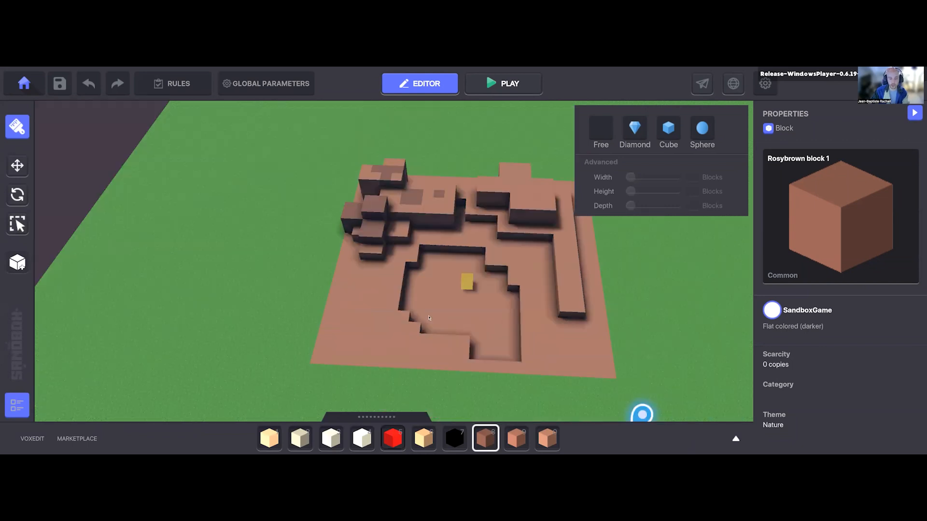
right_click_drag(467, 282, 409, 278)
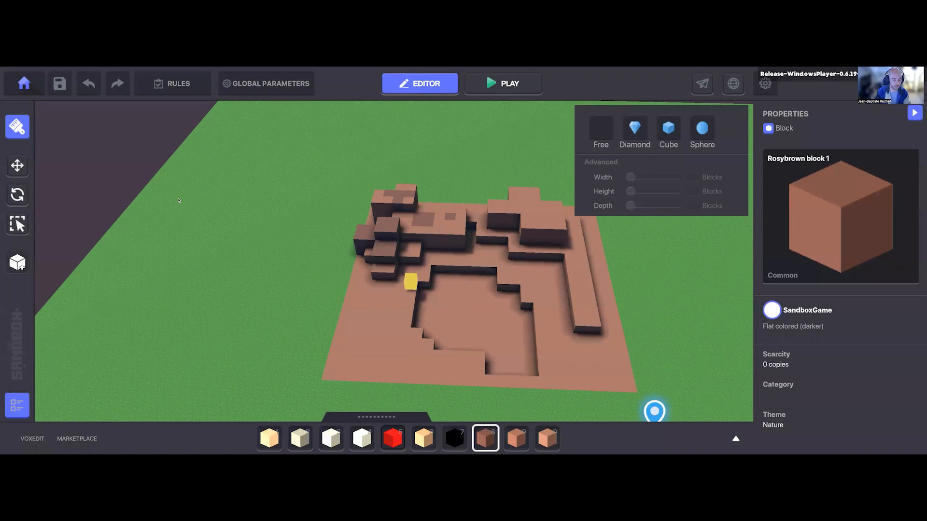
key("Tab")
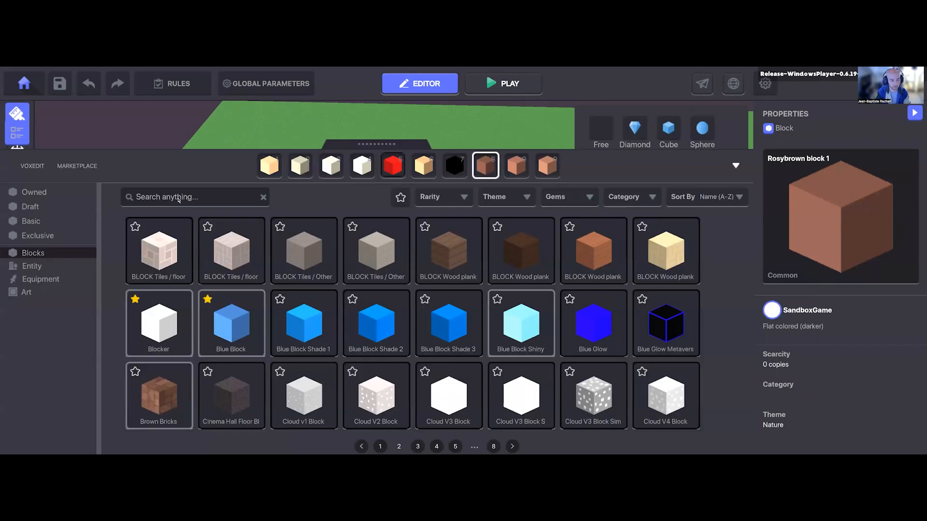
left_click(33, 253)
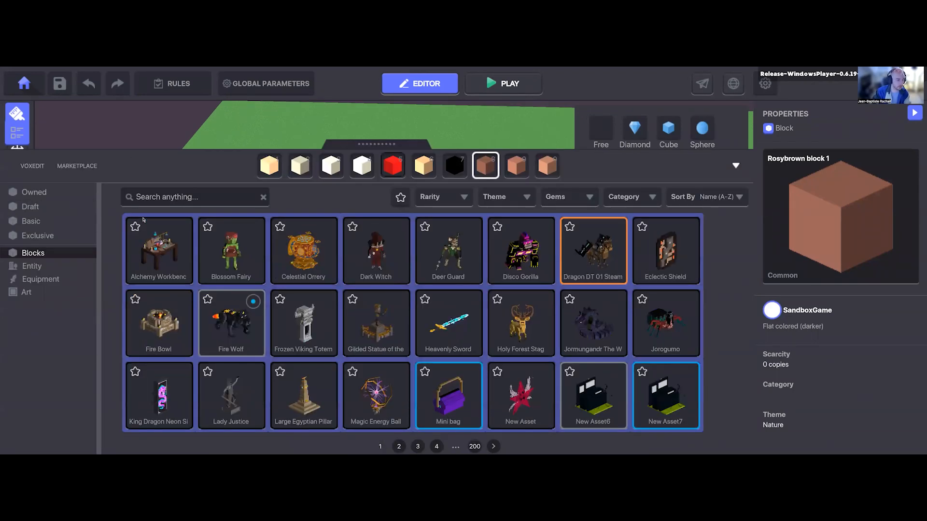
left_click(177, 199)
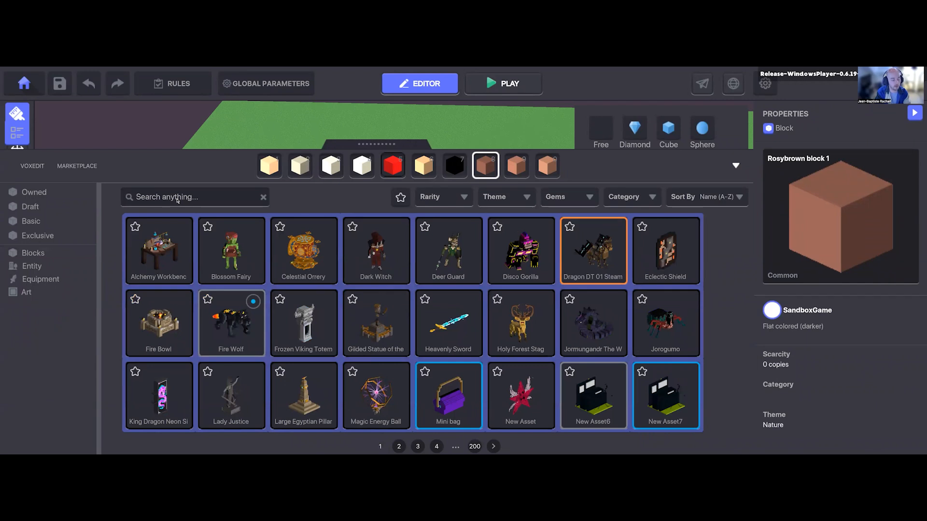
type("rock")
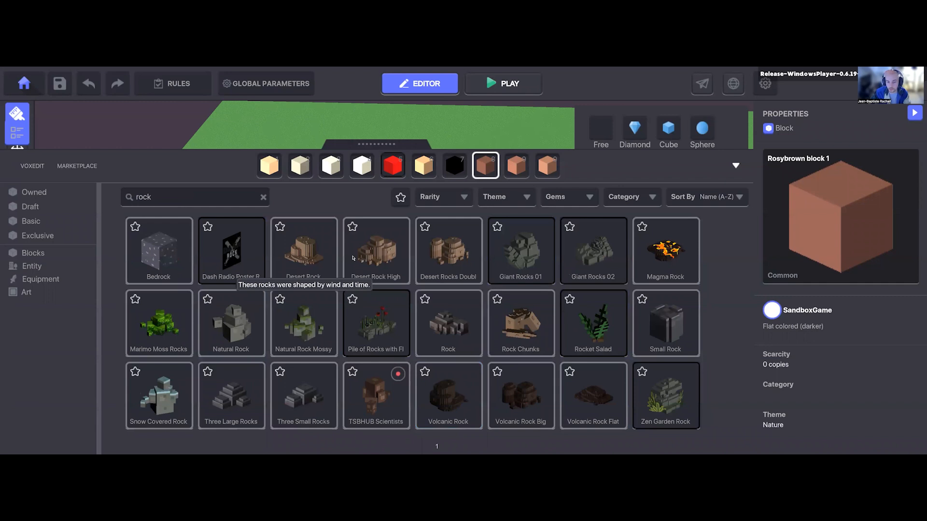
left_click(303, 248)
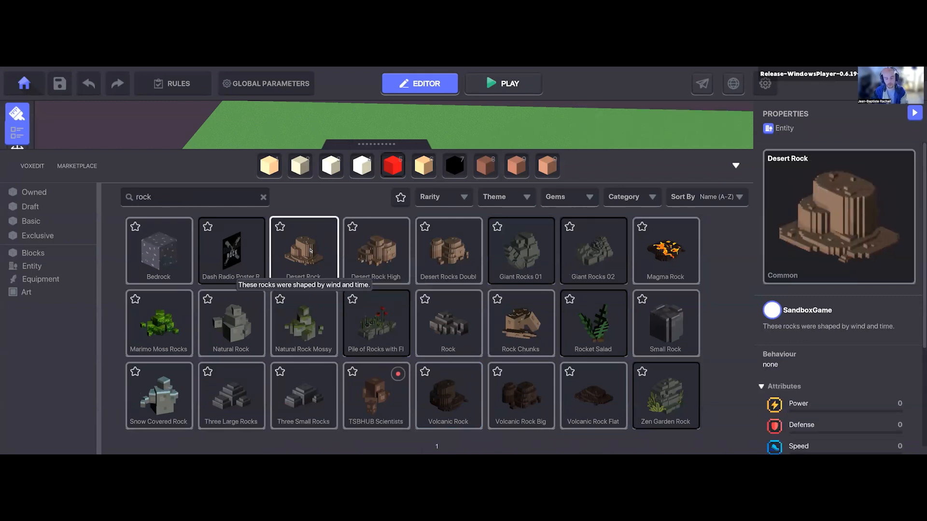
Step: Place the Desert Rock on top of the tall block volume behind the basin and end the placement
key("Tab")
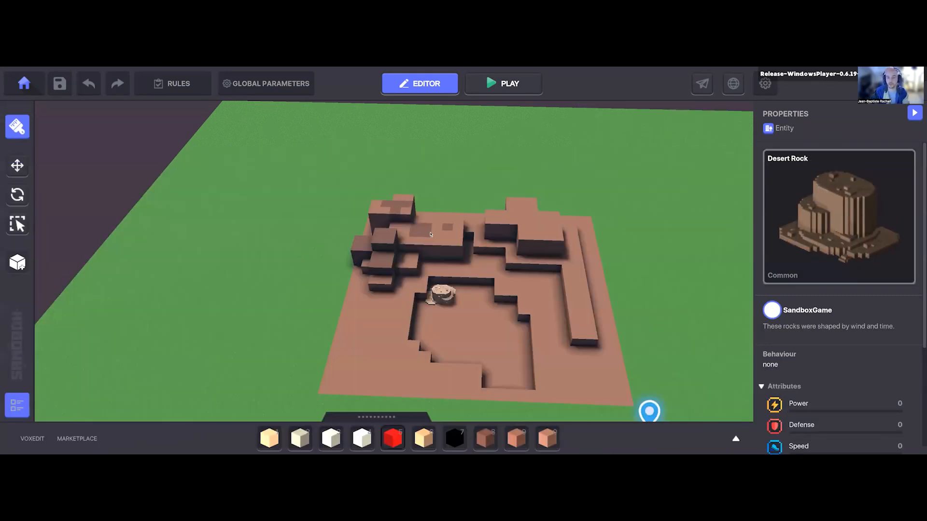
scroll(14, 174, "up", 2)
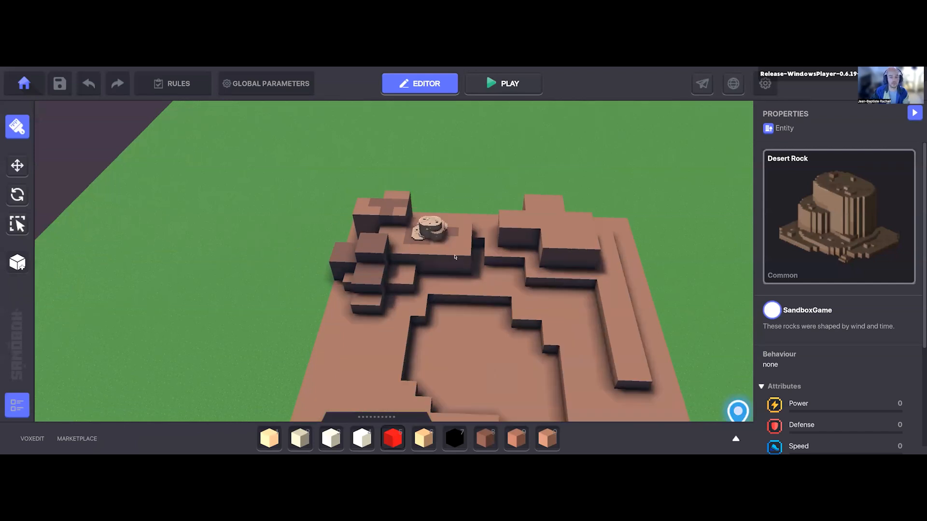
left_click(427, 233)
key("Escape")
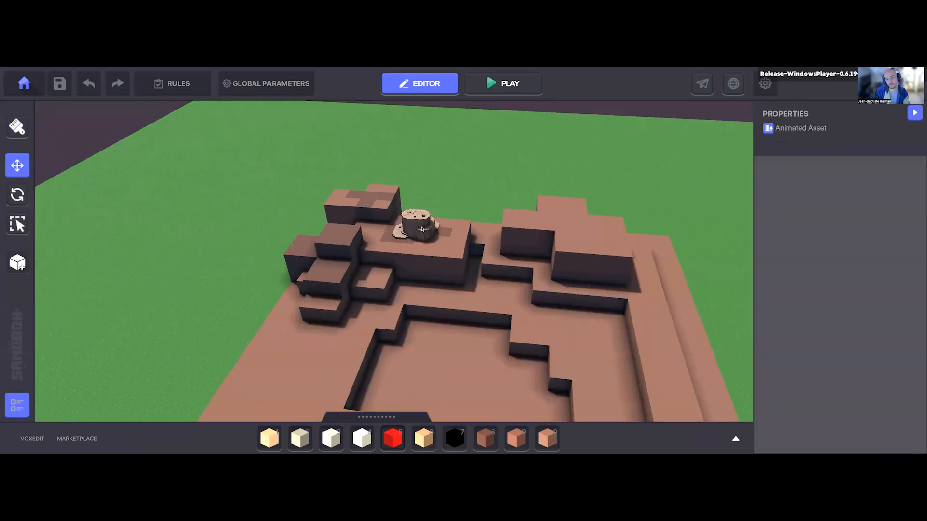
Step: Select the placed Desert Rock and slide it horizontally on the block to about X 27.06, Z 31.82
right_click_drag(432, 233, 434, 240)
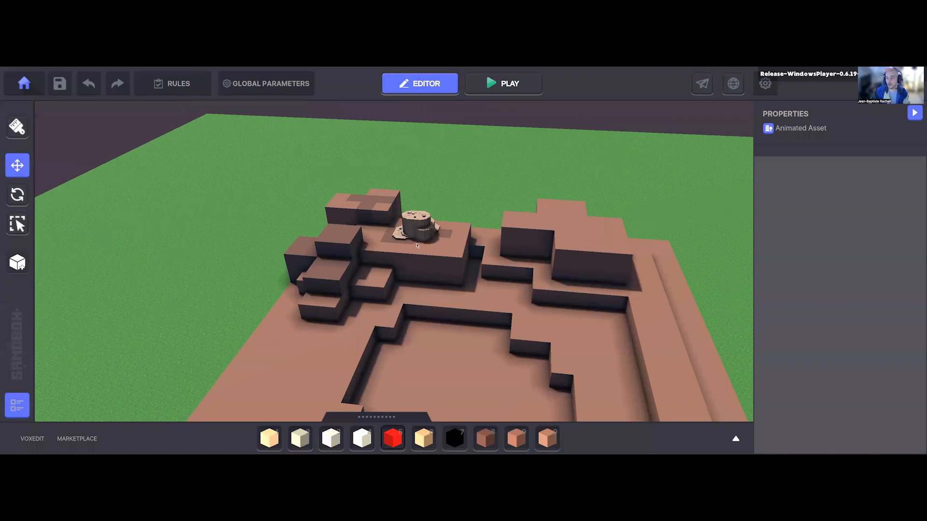
left_click(418, 246)
right_click_drag(468, 299, 460, 303)
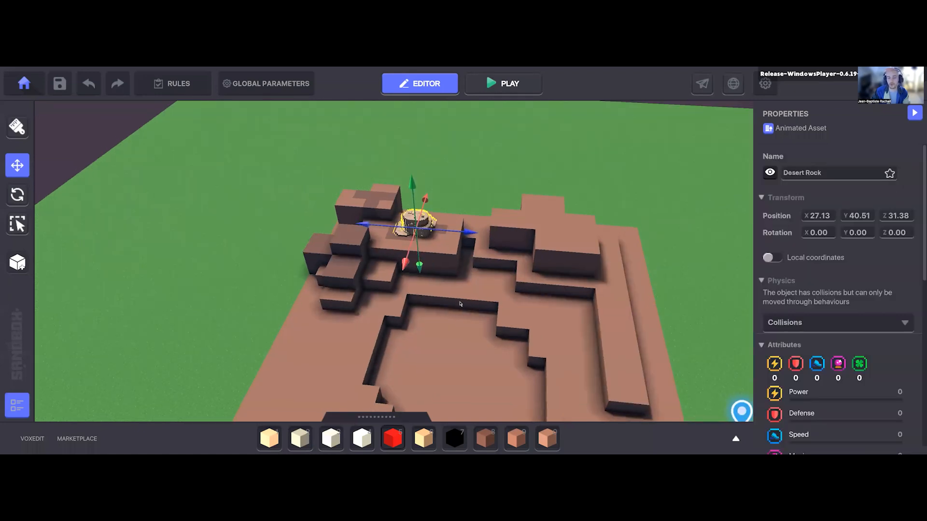
right_click_drag(380, 249, 429, 262)
right_click_drag(320, 291, 433, 257)
mouse_move(425, 247)
left_mouse_down()
mouse_move(417, 212)
mouse_move(439, 250)
left_mouse_up()
right_click_drag(439, 250, 449, 310)
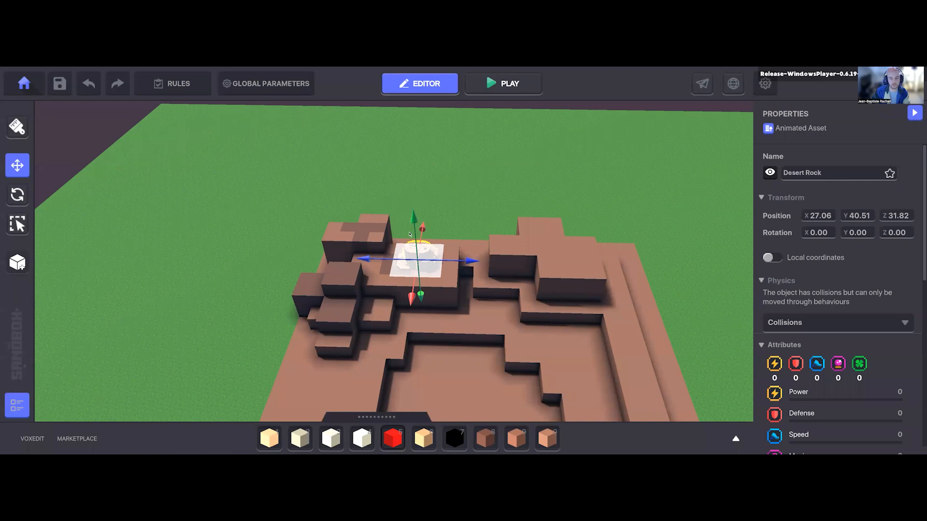
Step: Raise the Desert Rock to about Y 44.66 above the block and lower it back down to Y 40.50
right_click_drag(409, 234, 412, 226)
left_click_drag(414, 227, 409, 183)
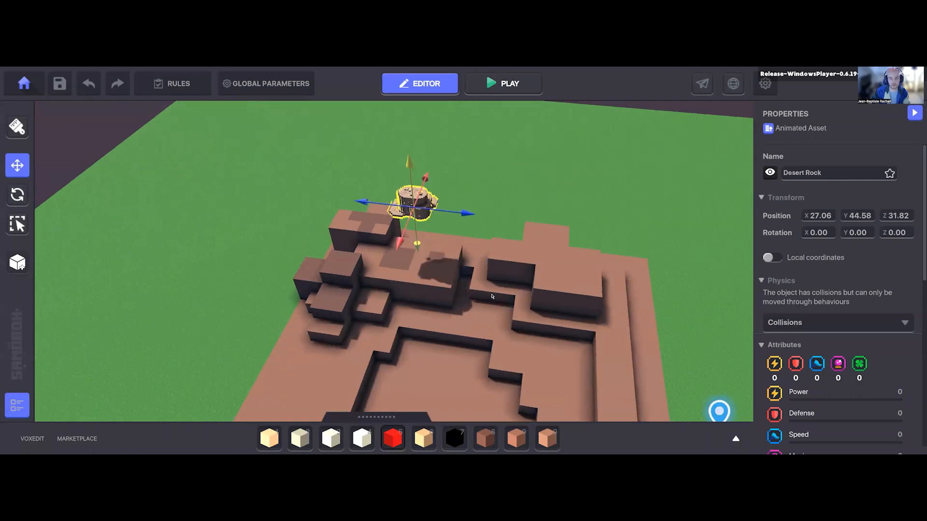
left_click_drag(415, 227, 415, 226)
right_click_drag(511, 270, 455, 324)
right_click_drag(430, 182, 431, 182)
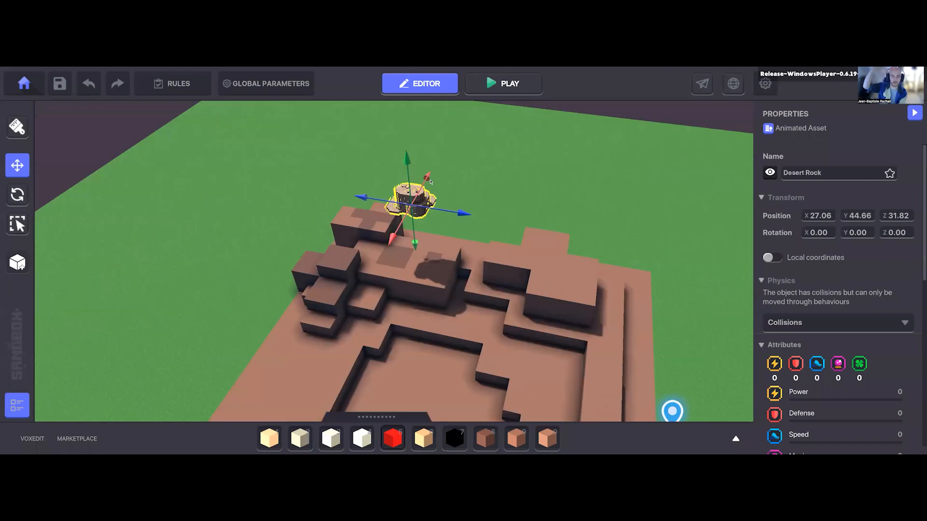
left_click_drag(408, 159, 411, 214)
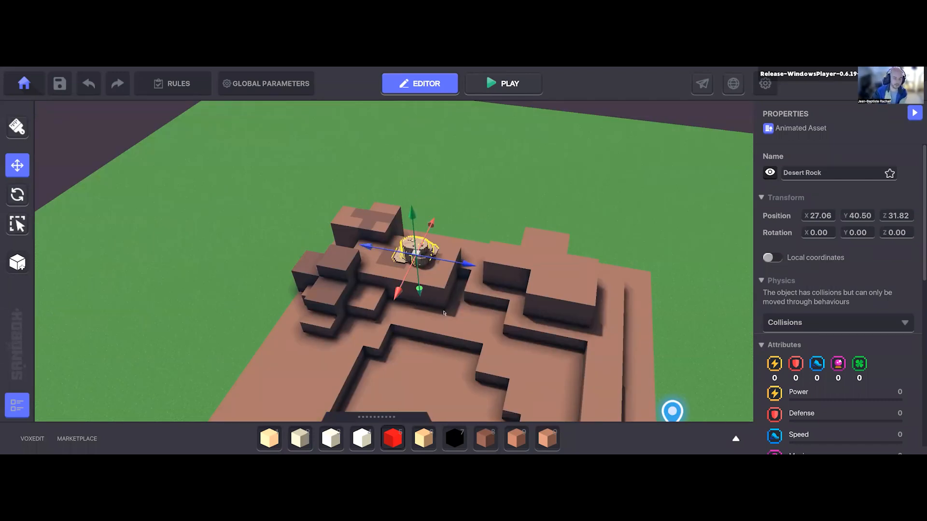
key("d")
key("d")
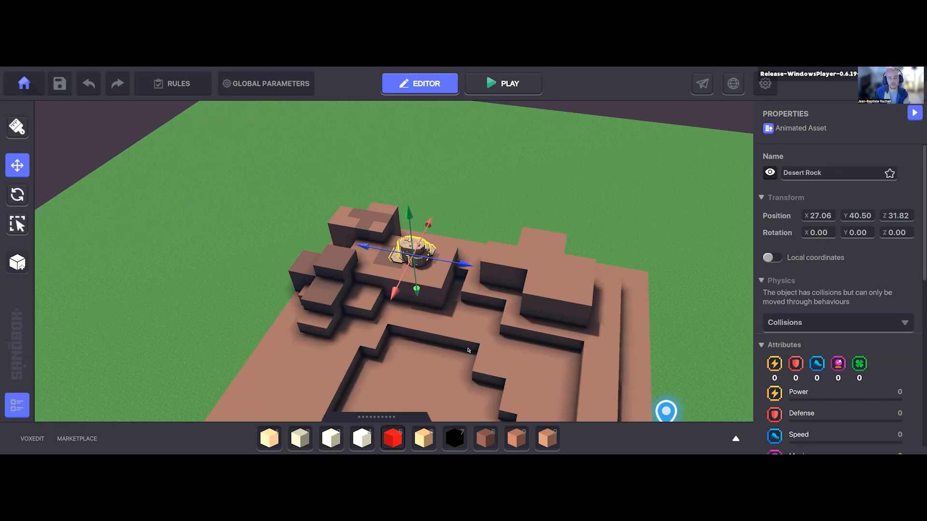
key("alt+Tab")
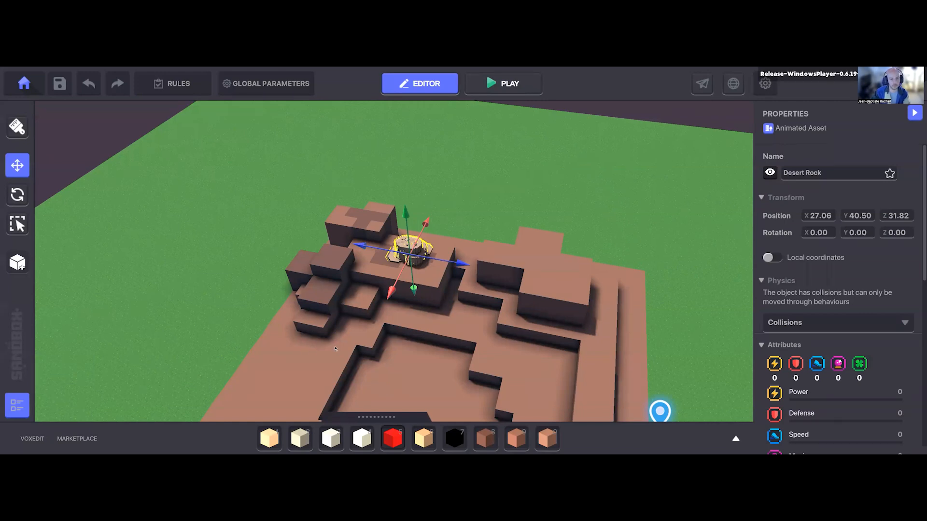
key("d")
key("d")
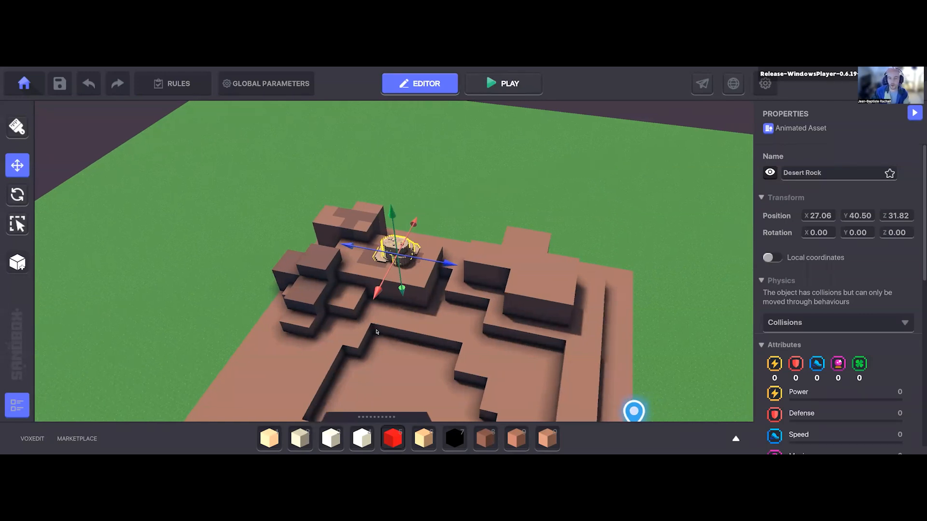
key("d")
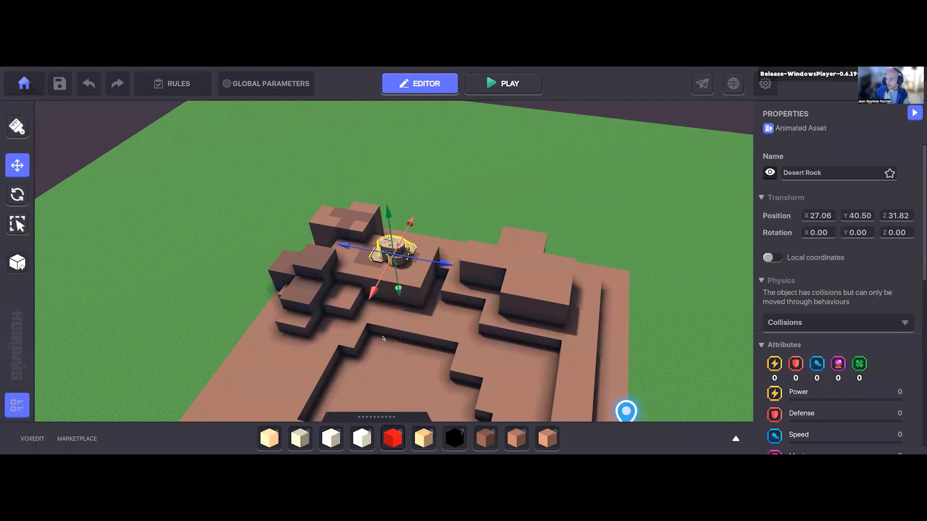
key("s")
right_click_drag(377, 335, 376, 338)
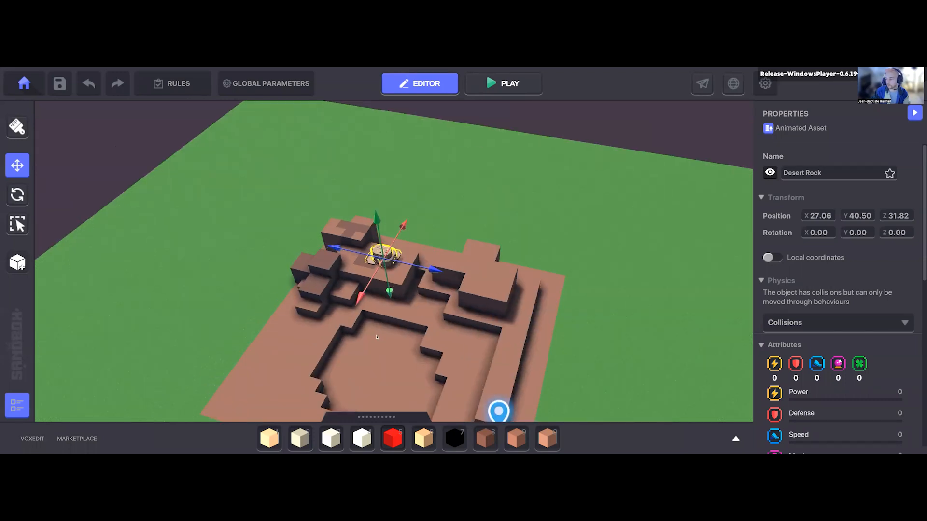
key("s")
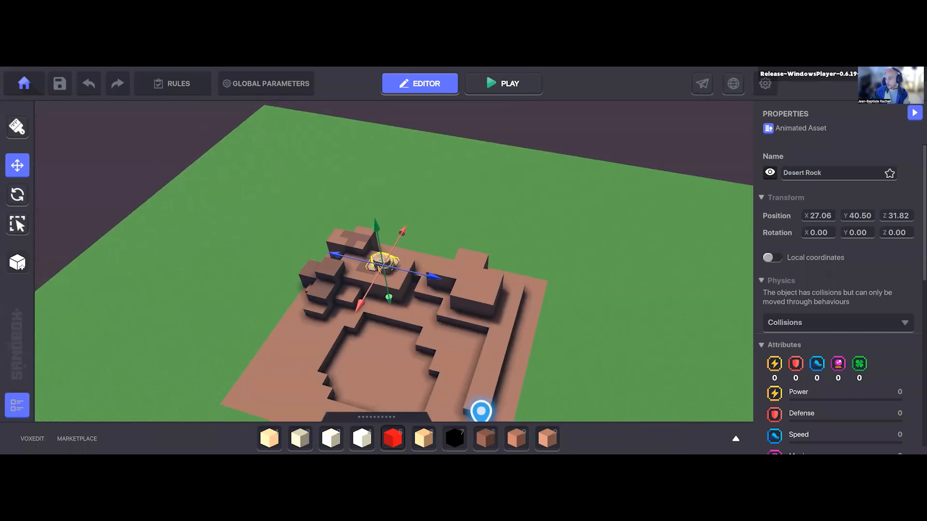
key("s")
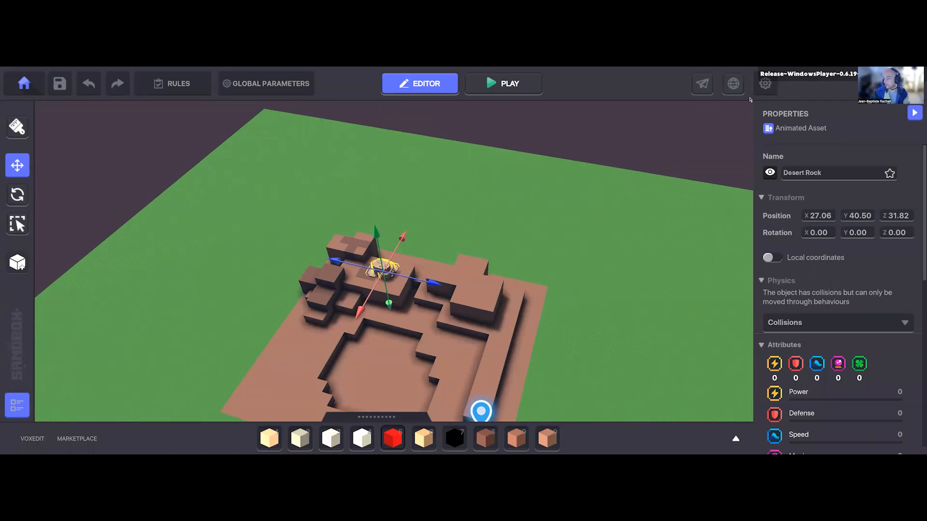
key("s")
key("d")
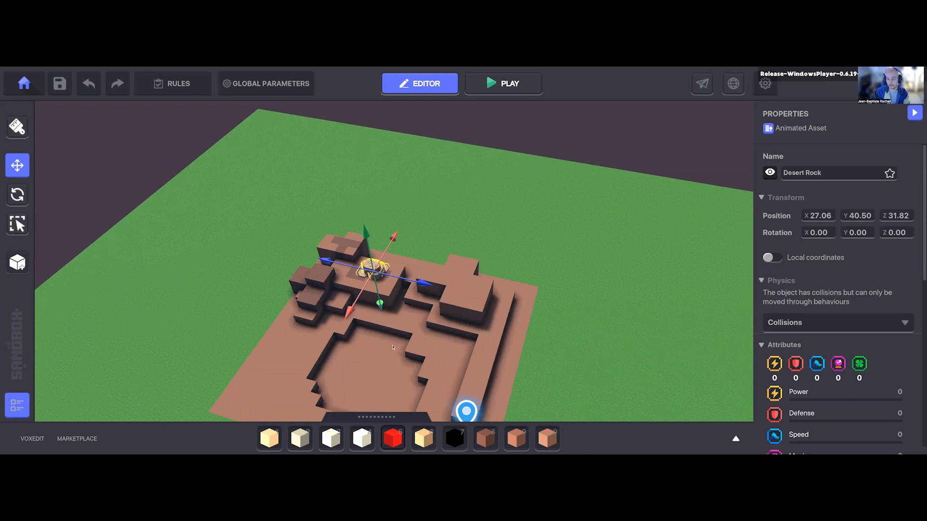
key("d")
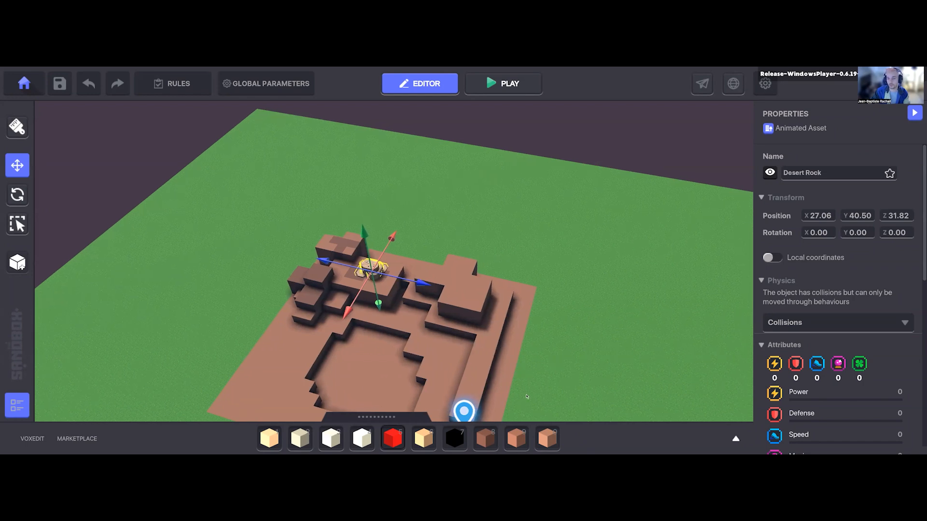
Step: Check the keyboard shortcuts in the Builder controls list and return to the scene
key("Escape")
left_click(516, 342)
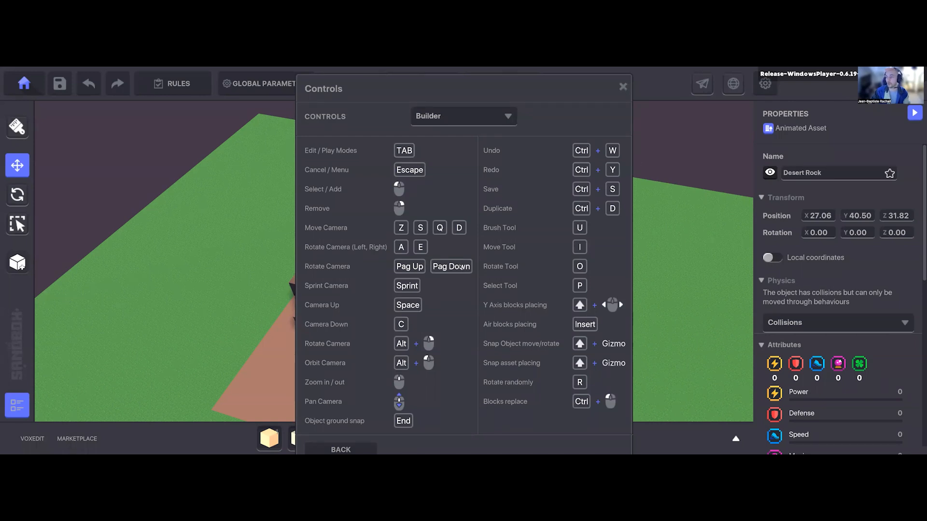
key("Escape")
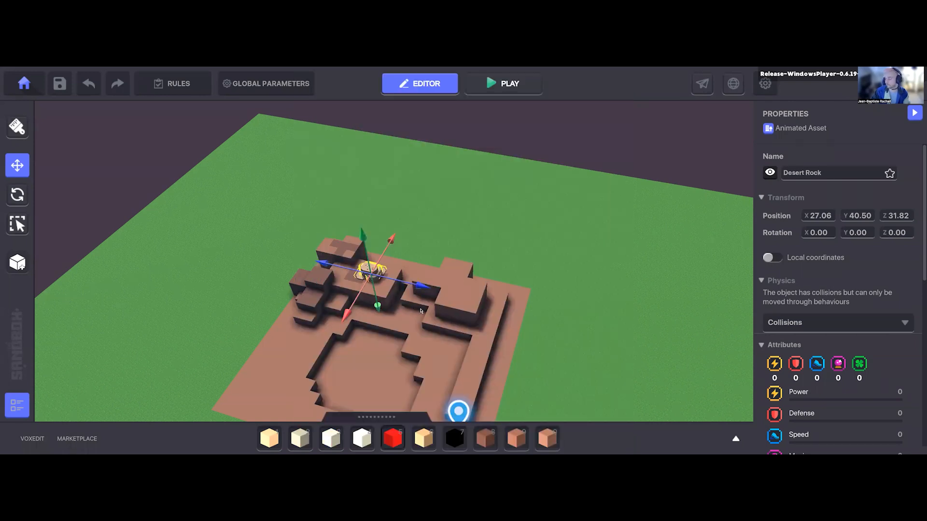
Step: Duplicate the Desert Rock and move the copy onto the grass behind the blocks, at about X 9.29, Y 38.50, Z 28.07
scroll(405, 318, "up", 2)
right_click_drag(380, 313, 312, 330)
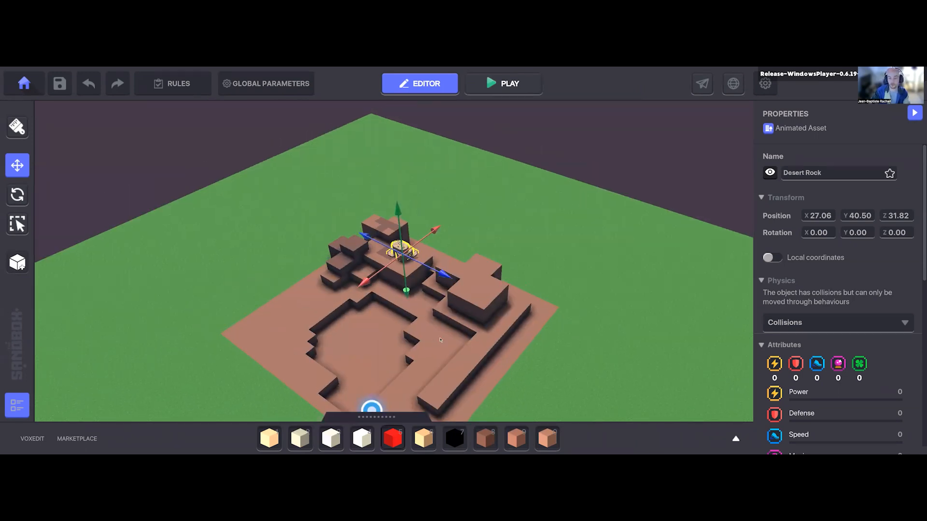
scroll(437, 332, "up", 2)
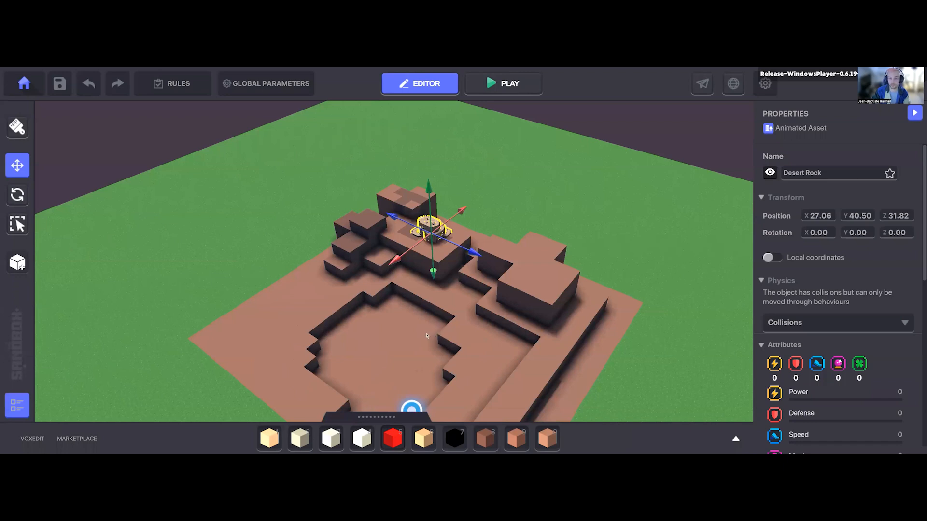
right_click_drag(427, 336, 427, 333)
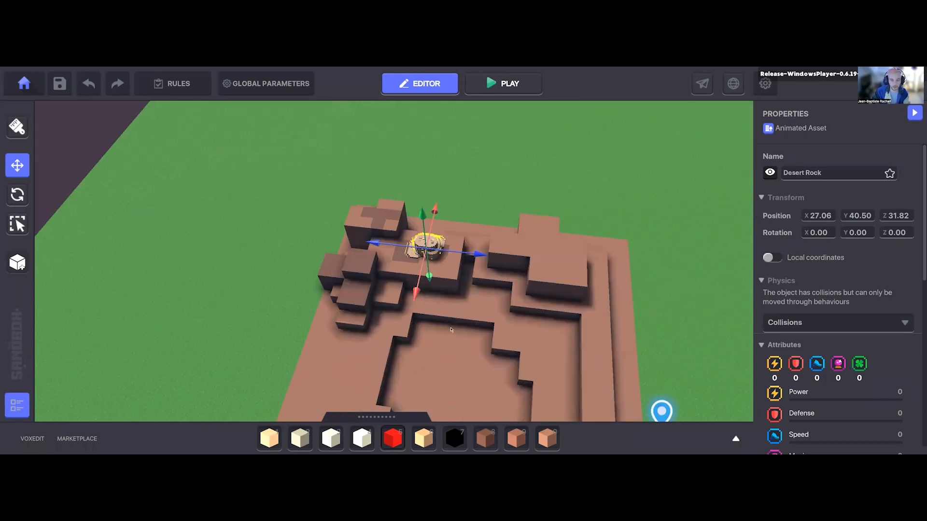
middle_click_drag(387, 324, 381, 331)
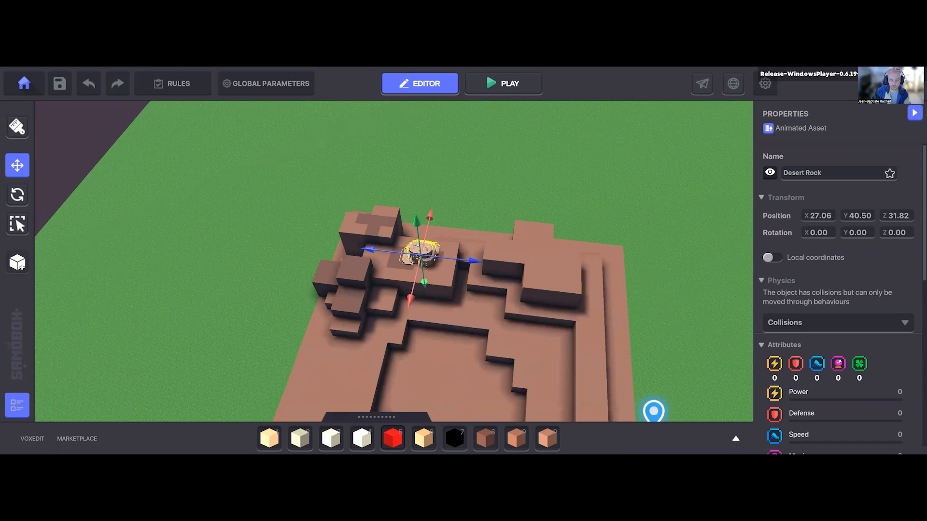
middle_click_drag(405, 273, 402, 278)
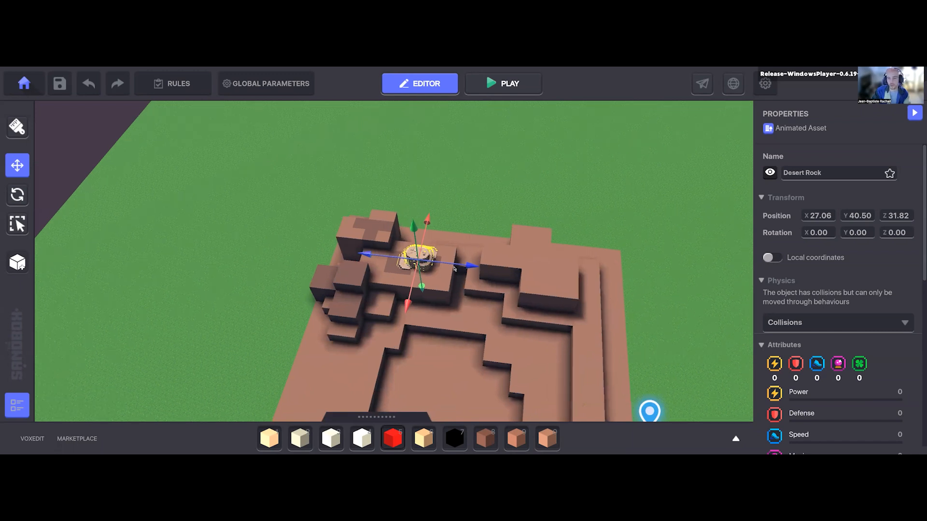
scroll(384, 254, "up", 1)
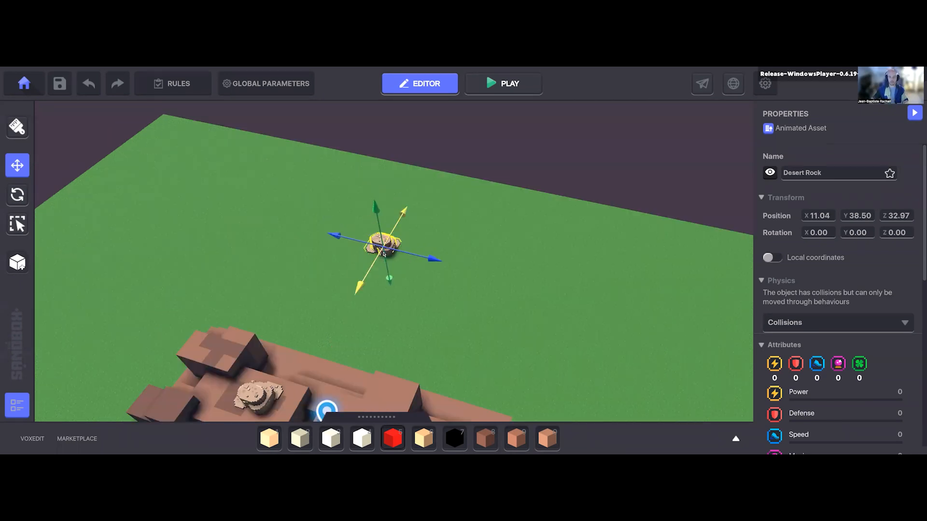
left_click_drag(384, 247, 361, 263)
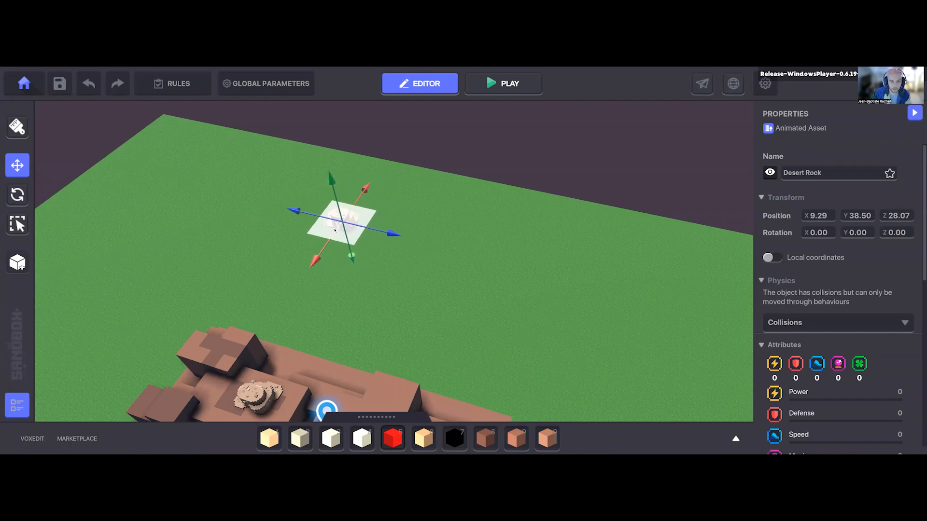
Step: Move the copied Desert Rock and keep duplicating it to scatter a group of five rocks on the grass behind the blocks
left_click_drag(335, 231, 330, 219)
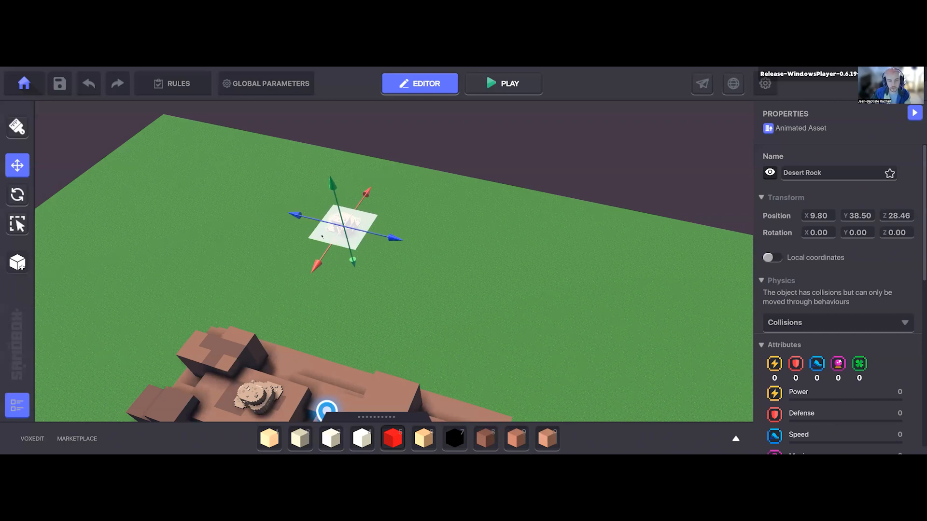
right_click_drag(321, 237, 352, 292)
left_click(322, 226)
left_click(350, 285)
left_click(428, 246)
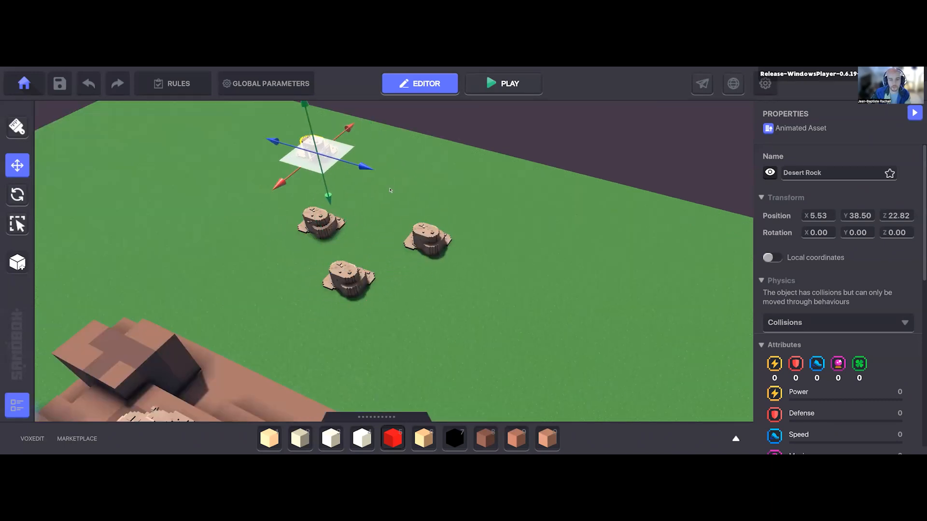
left_click(390, 189)
Step: Select all five Desert Rocks on the grass and rotate them together as a group
left_click(310, 148, "shift")
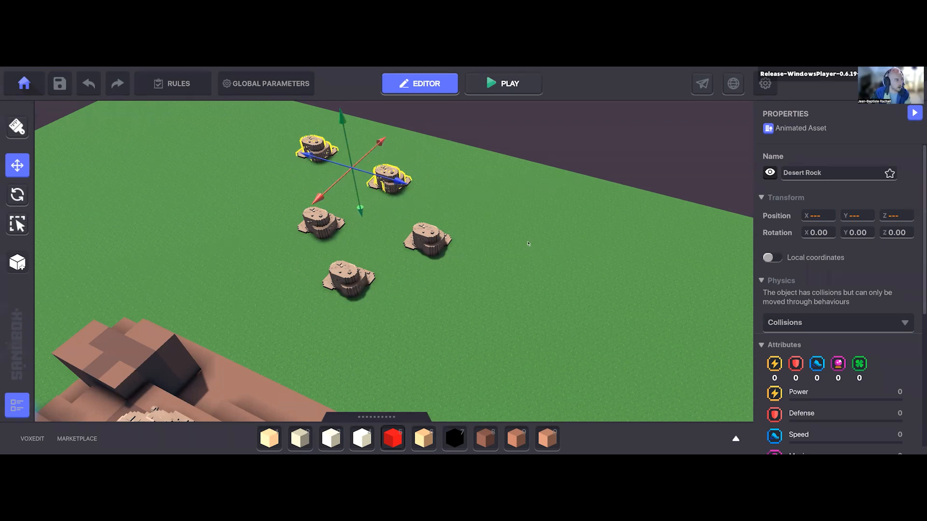
left_click_drag(528, 244, 534, 312)
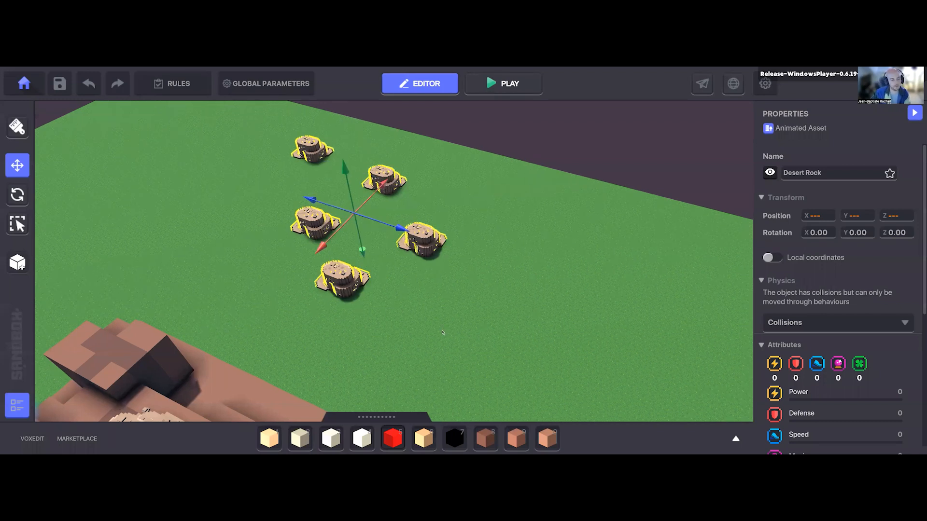
key("d")
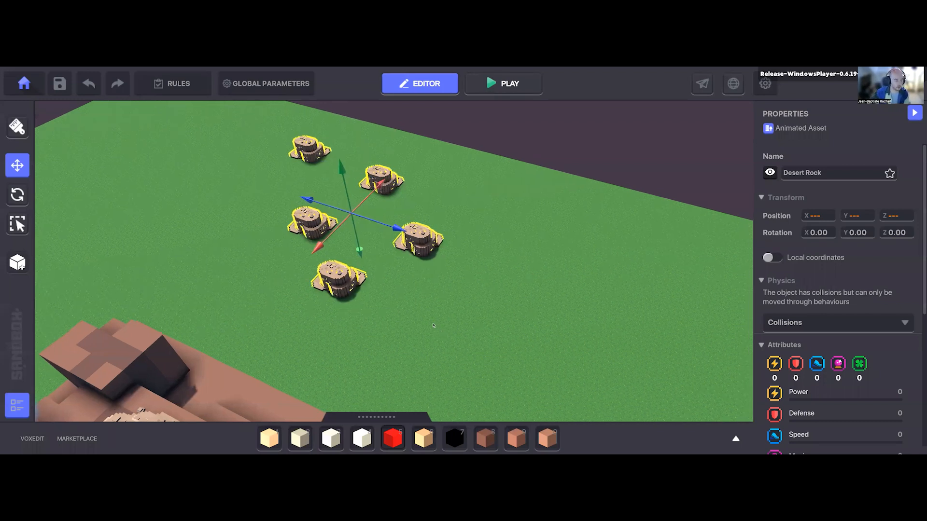
key("d")
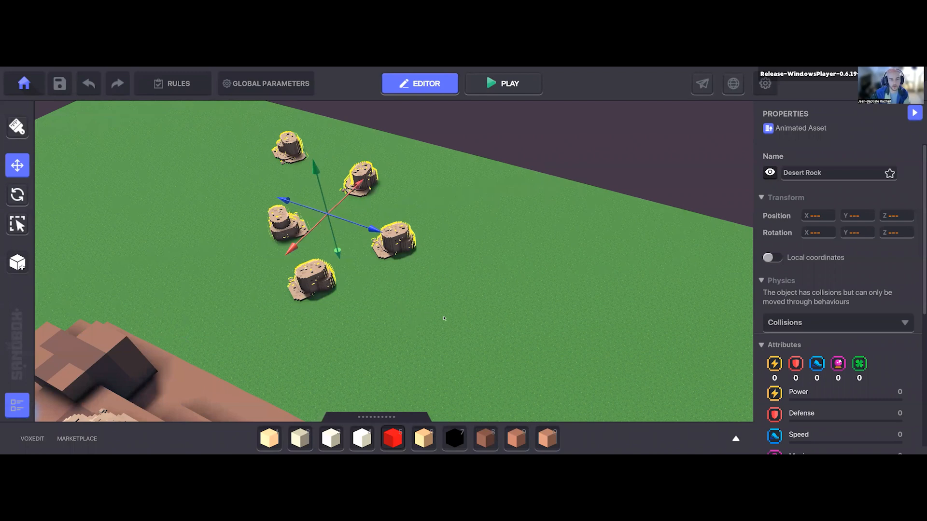
right_click_drag(431, 334, 435, 325)
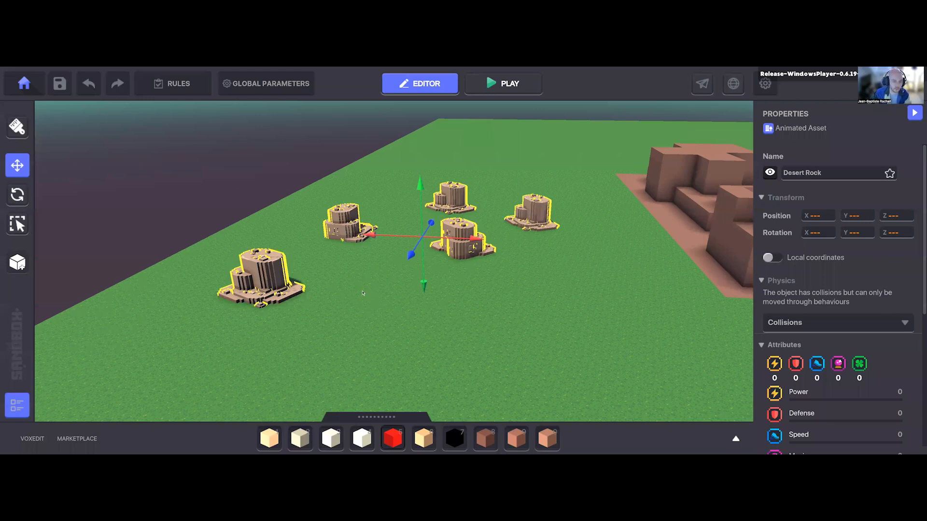
Step: Delete the five selected Desert Rocks from the grass and select the remaining Desert Rock on the block
right_click_drag(400, 277, 399, 277)
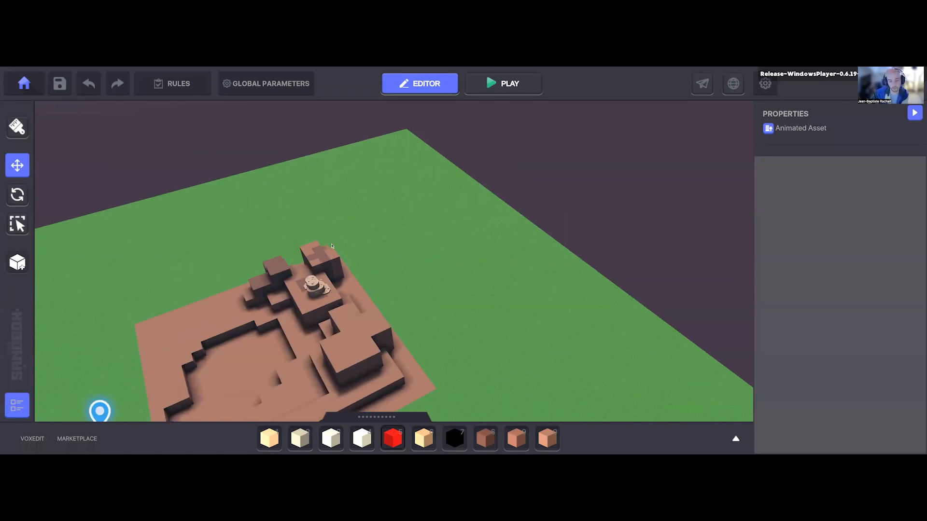
middle_click_drag(331, 245, 346, 202)
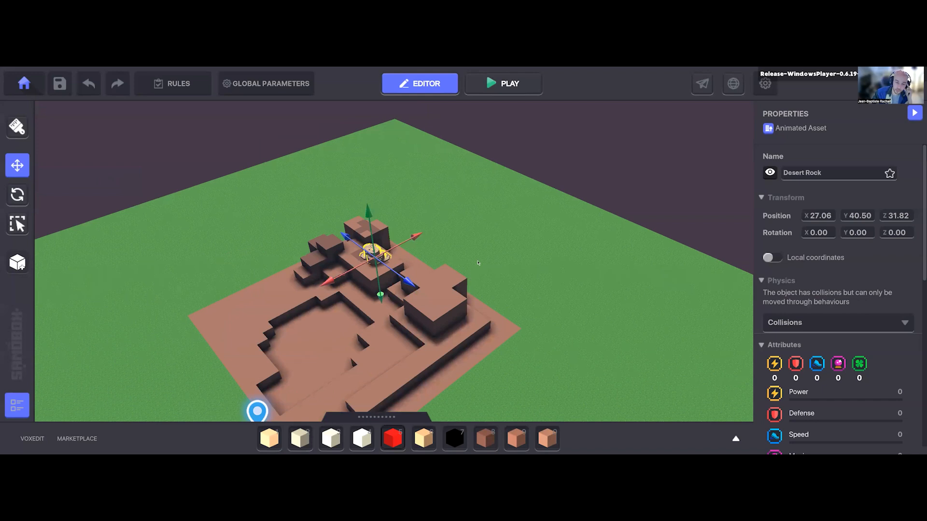
right_click_drag(478, 263, 387, 314)
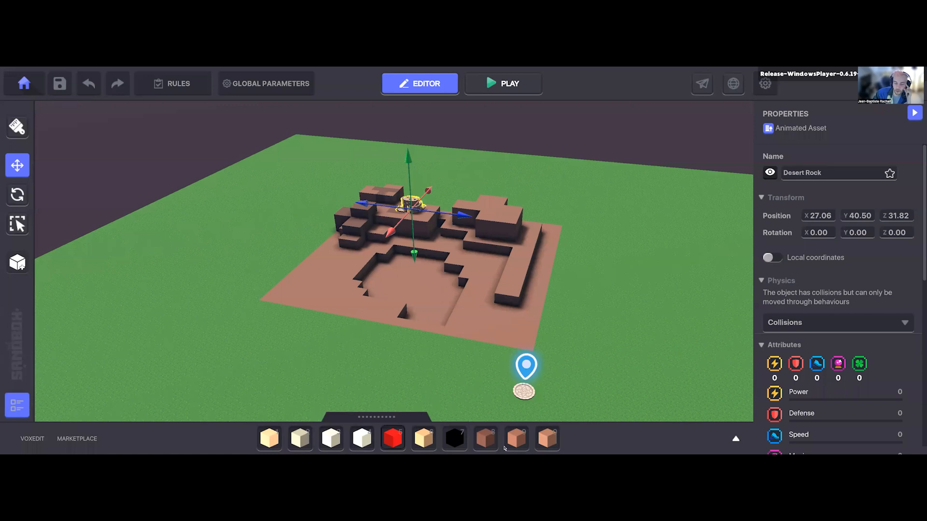
Step: Extend the brown ground around the pit onto the grass with Rosybrown block 2 in irregular edges, and return to moving assets
left_click(516, 438)
mouse_move(312, 245)
left_mouse_down()
mouse_move(267, 294)
mouse_move(229, 306)
mouse_move(340, 322)
mouse_move(388, 340)
left_mouse_up()
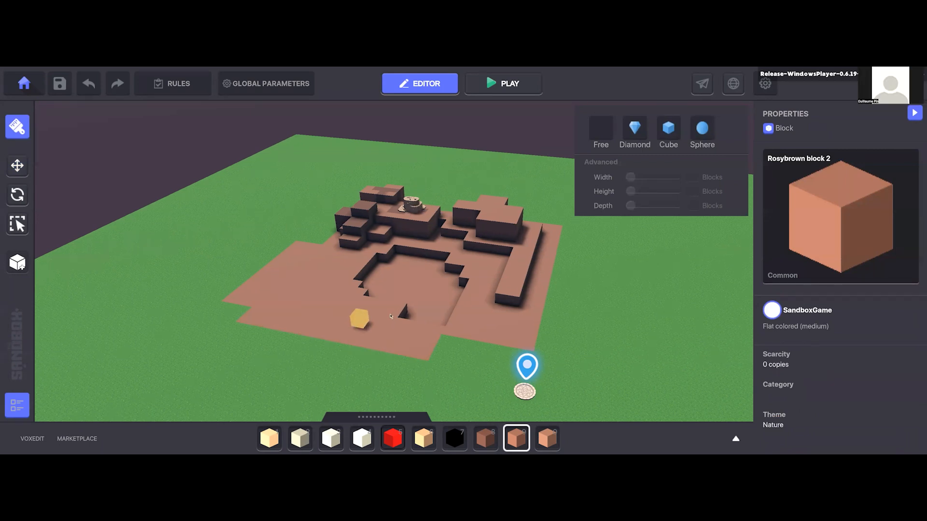
middle_click_drag(446, 314, 455, 315)
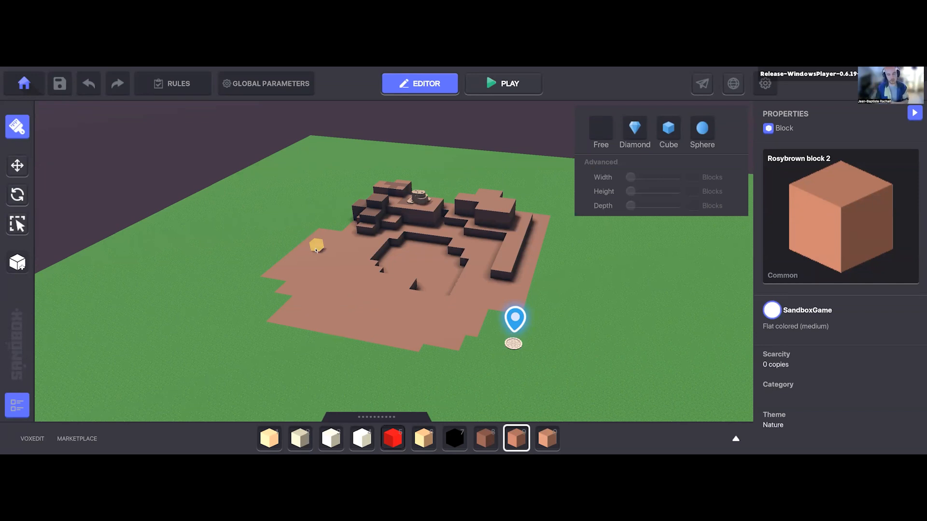
left_click(17, 165)
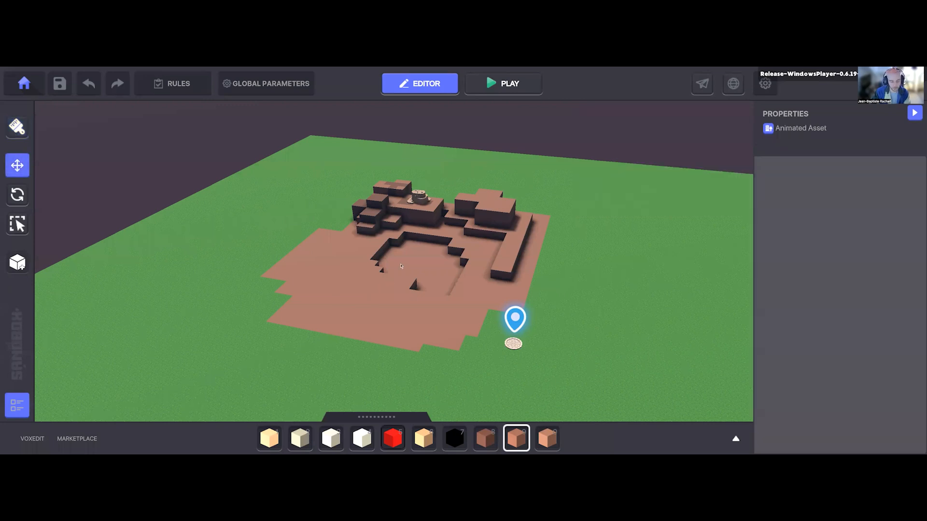
key("d")
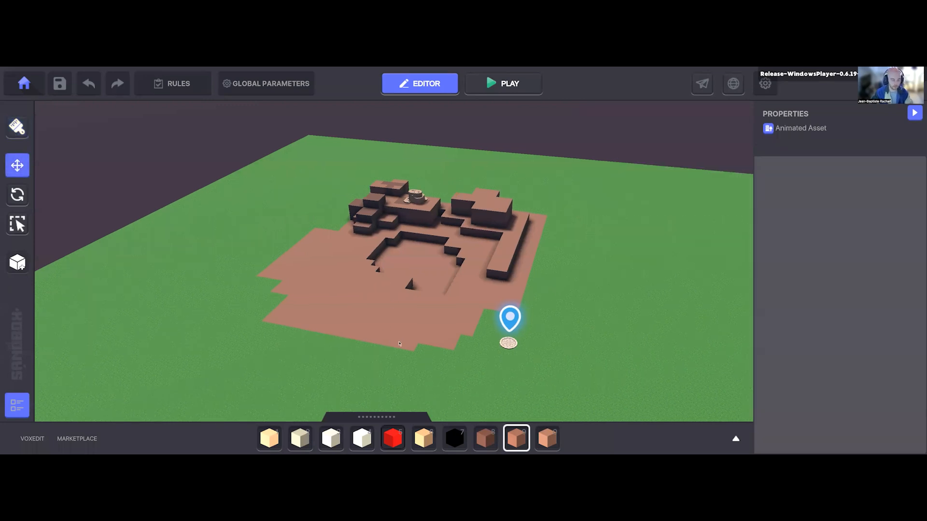
key("d")
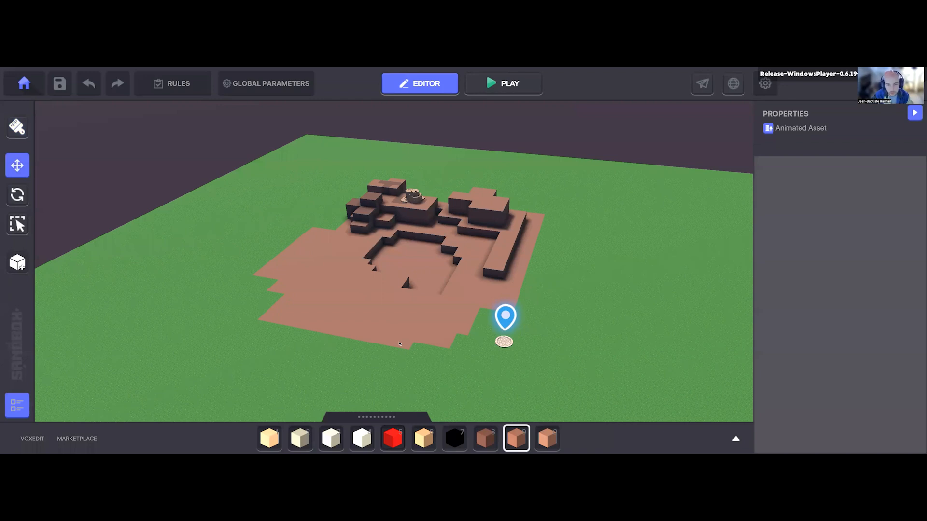
middle_click_drag(399, 344, 443, 298)
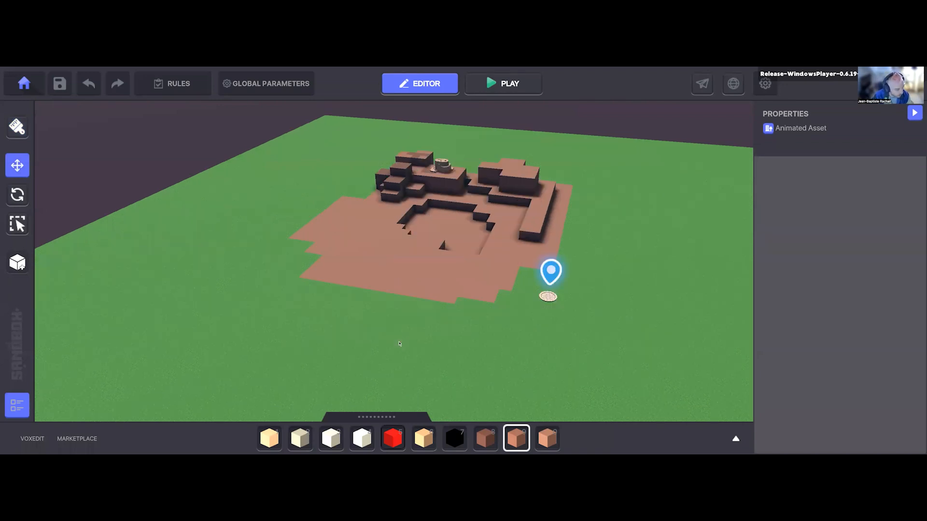
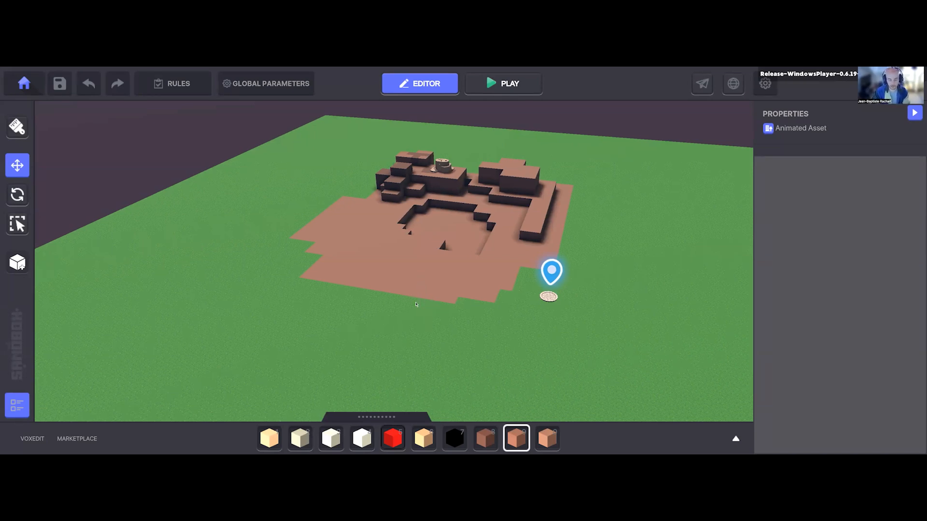
Step: Search the asset library for "clay" and place a Clay Bowl on the brown ground in front of the pit
key("Tab")
left_click(210, 201)
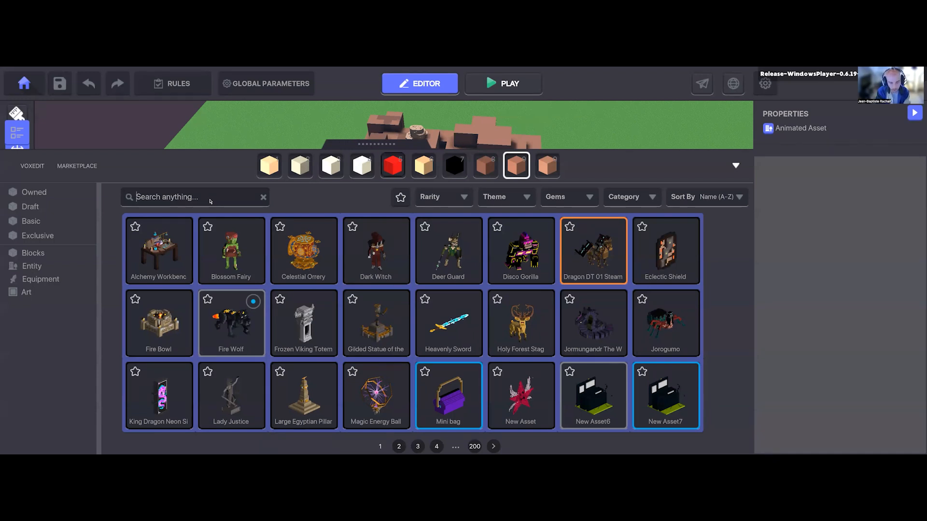
left_click(210, 201)
type("clay")
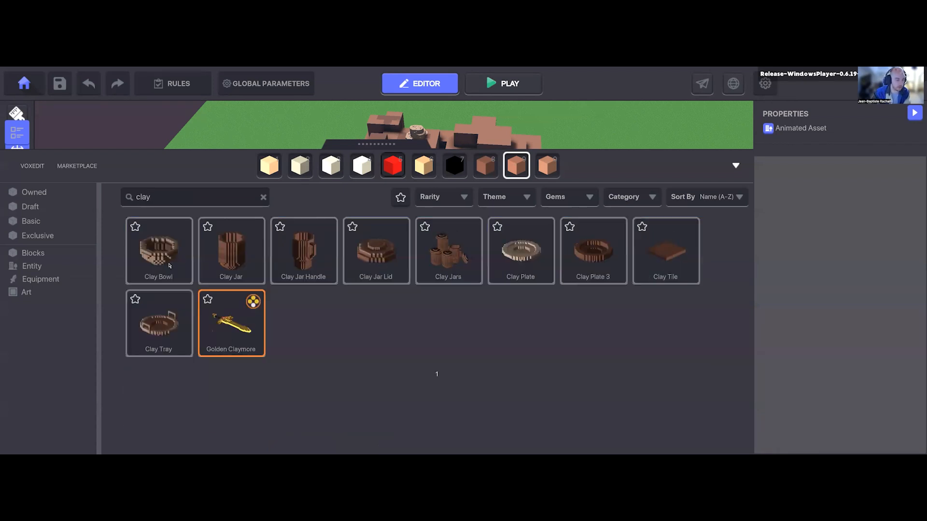
left_click(170, 265)
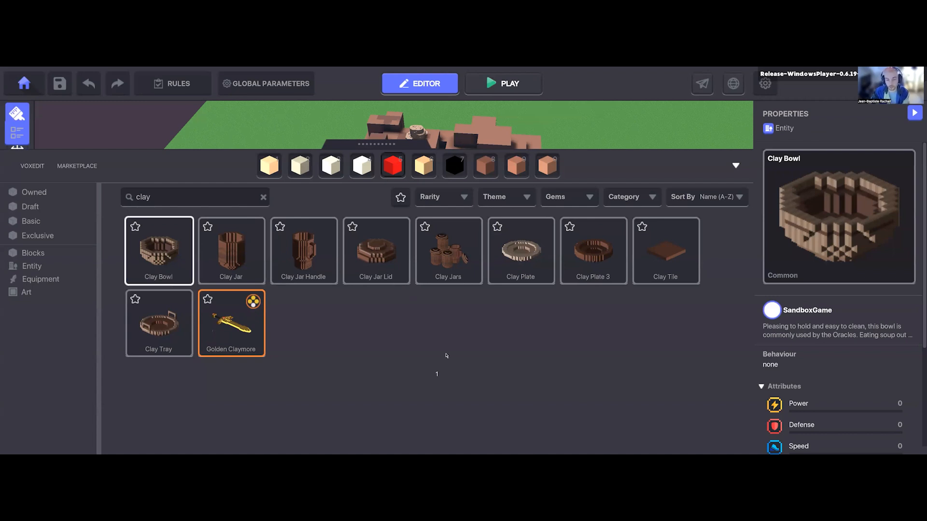
key("Tab")
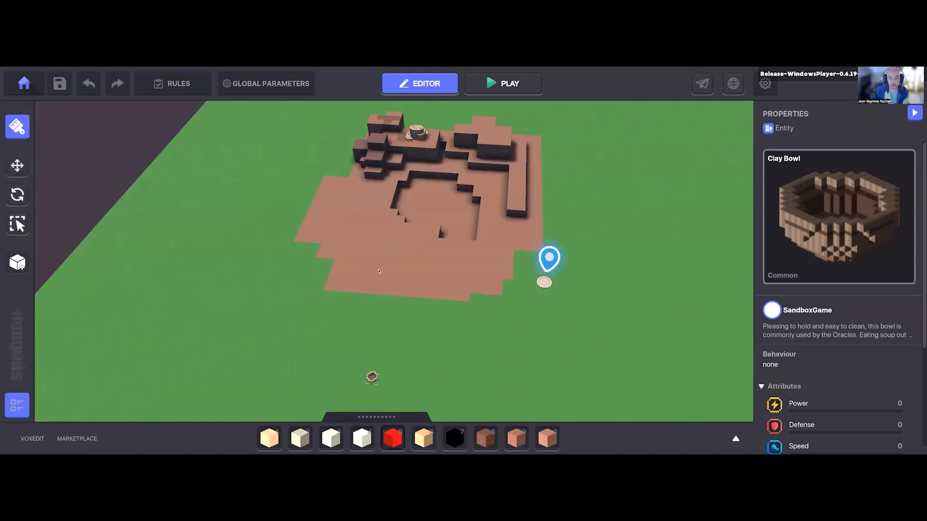
scroll(379, 263, "up", 2)
left_click(376, 261)
key("Escape")
scroll(386, 263, "up", 5)
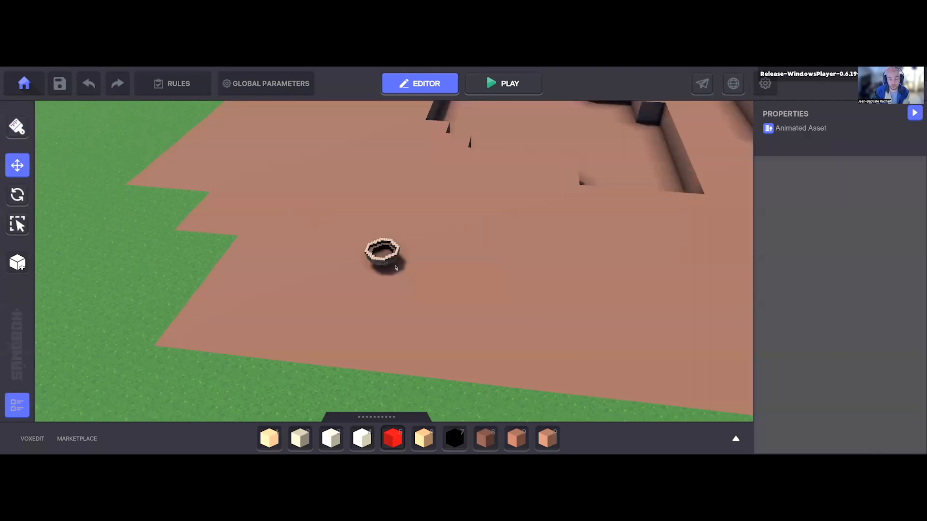
Step: Select the Clay Bowl and move it across the brown ground to X 46, Z 36
right_click_drag(448, 308, 373, 301)
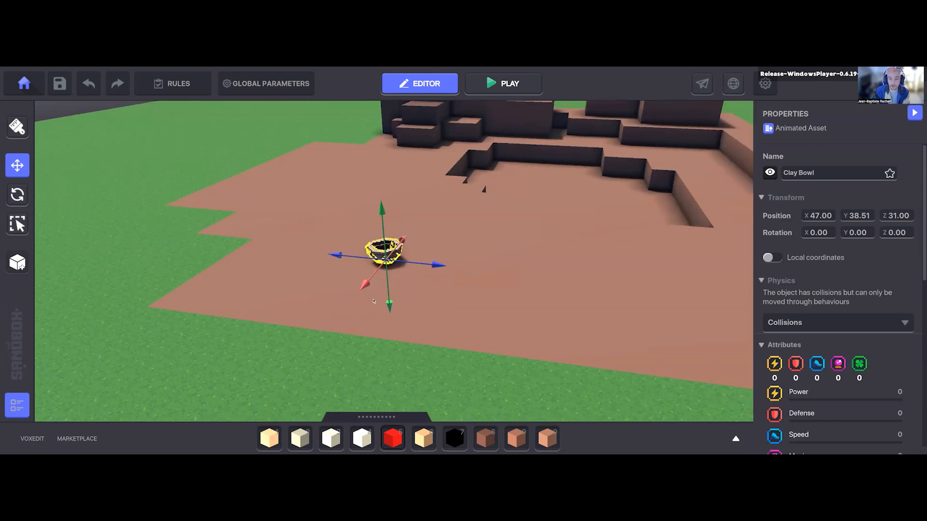
right_click_drag(465, 293, 459, 292)
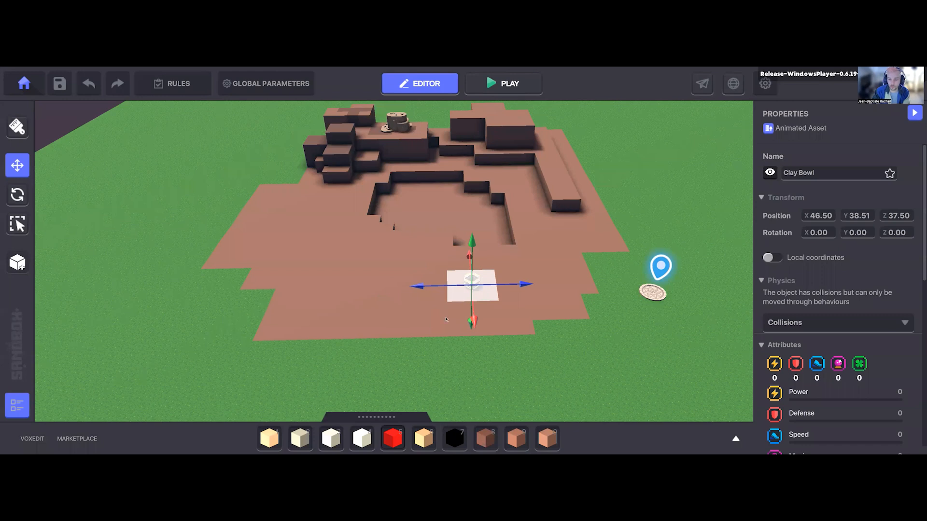
left_click_drag(405, 246, 381, 226)
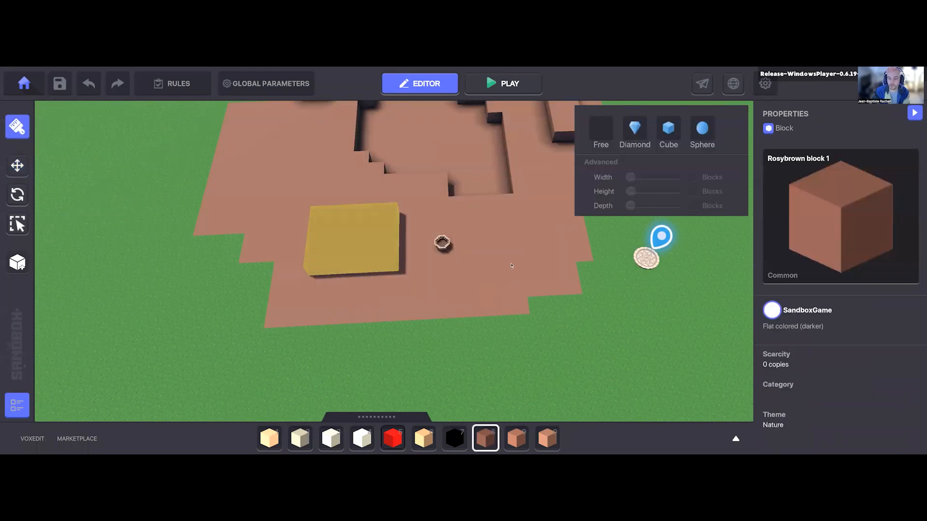
Step: Build a raised platform of Rosybrown block 2 on each side of the Clay Bowl
left_click(352, 236)
left_click(526, 443)
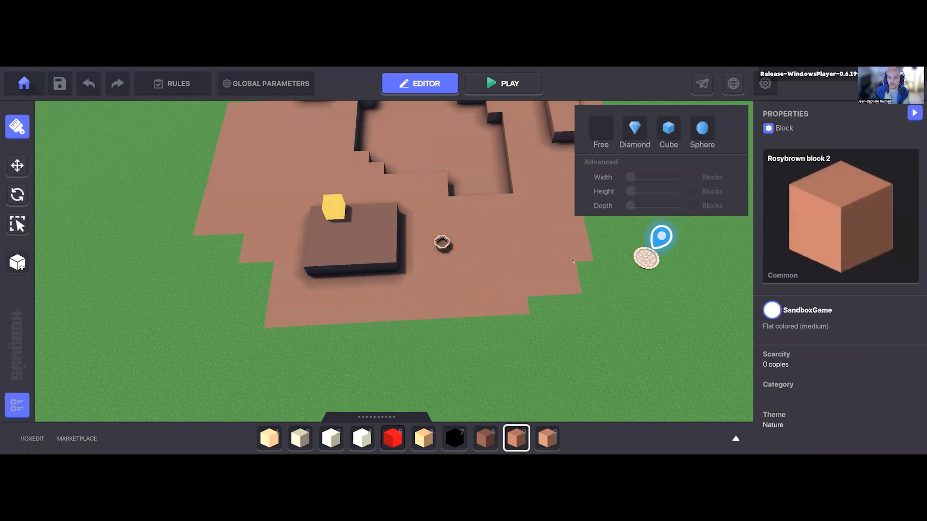
left_click(526, 234)
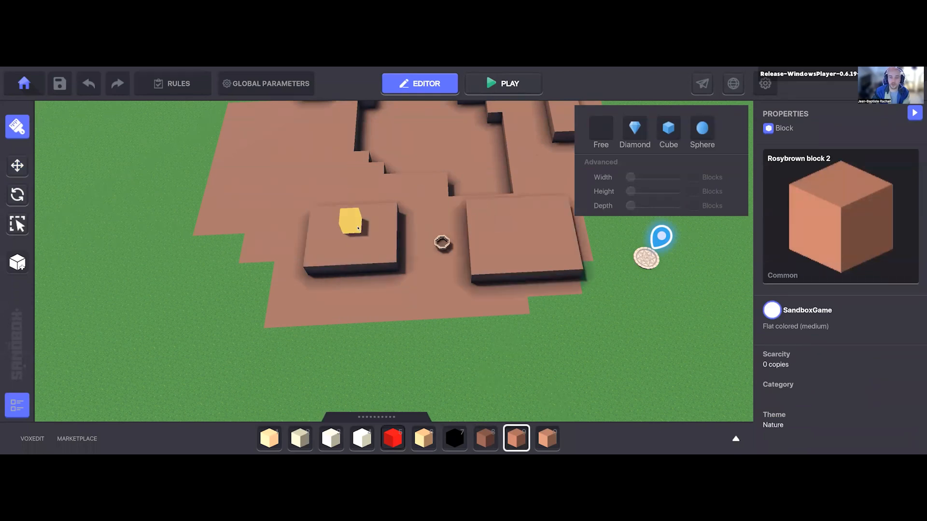
Step: Build a tall Rosybrown block 2 wall spanning the gap between the two platforms behind the Clay Bowl
left_click(369, 219)
left_click(365, 210)
left_click(359, 198)
left_click(356, 186)
left_click_drag(352, 170, 489, 210)
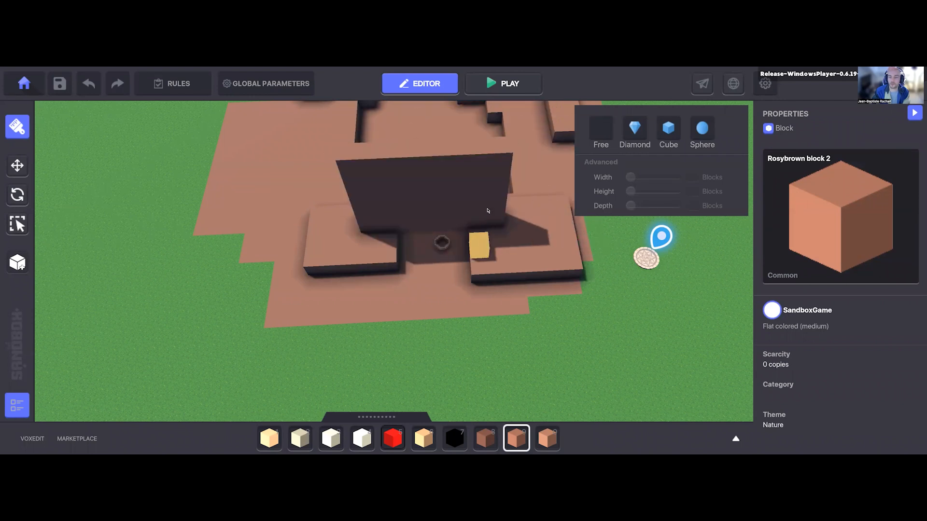
Step: Carve a gateway through the wall, leaving irregular pillars and a beam across the top, and undo the last block edit
right_click_drag(447, 179, 399, 145)
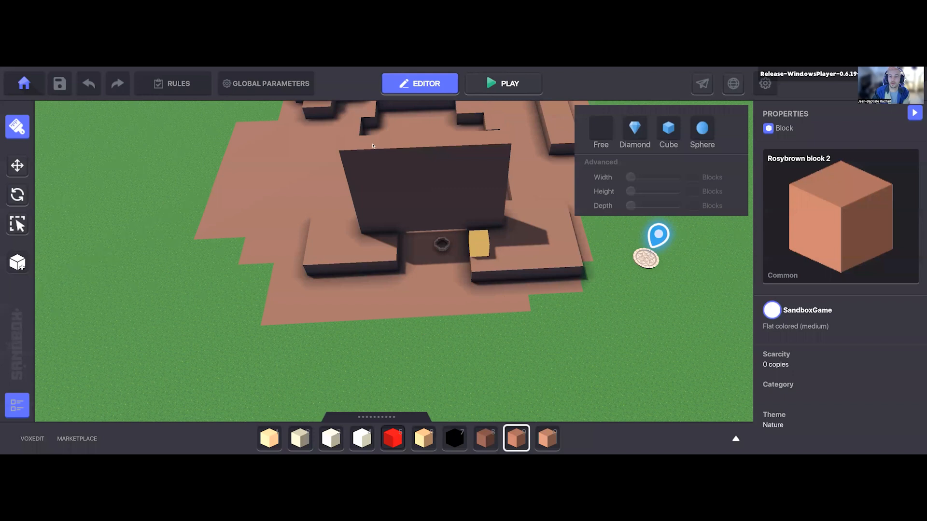
right_click_drag(390, 198, 368, 169)
mouse_move(452, 190)
right_mouse_down()
mouse_move(499, 214)
mouse_move(488, 227)
mouse_move(498, 169)
mouse_move(479, 219)
right_mouse_up()
key("ctrl+z")
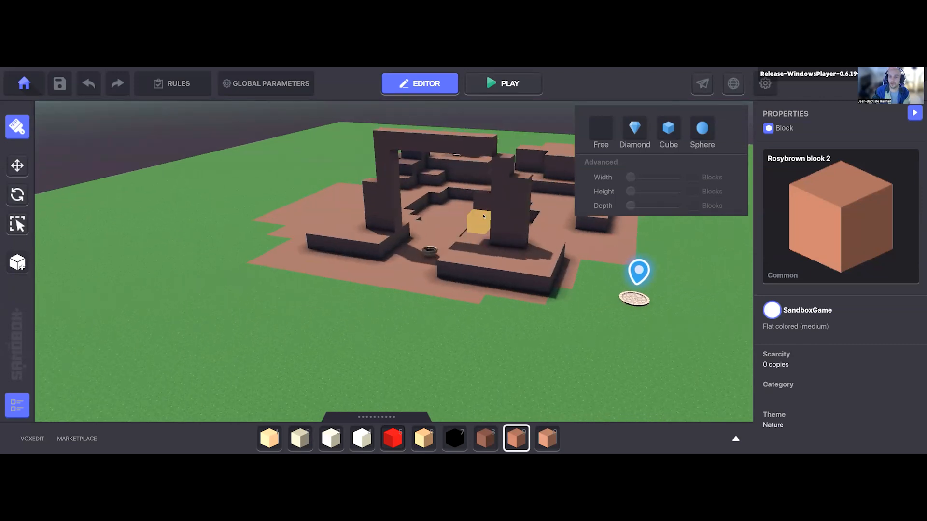
Step: Select the Clay Bowl and move it closer to the gateway, to X 45, Z 35.5
right_click_drag(540, 268, 467, 251)
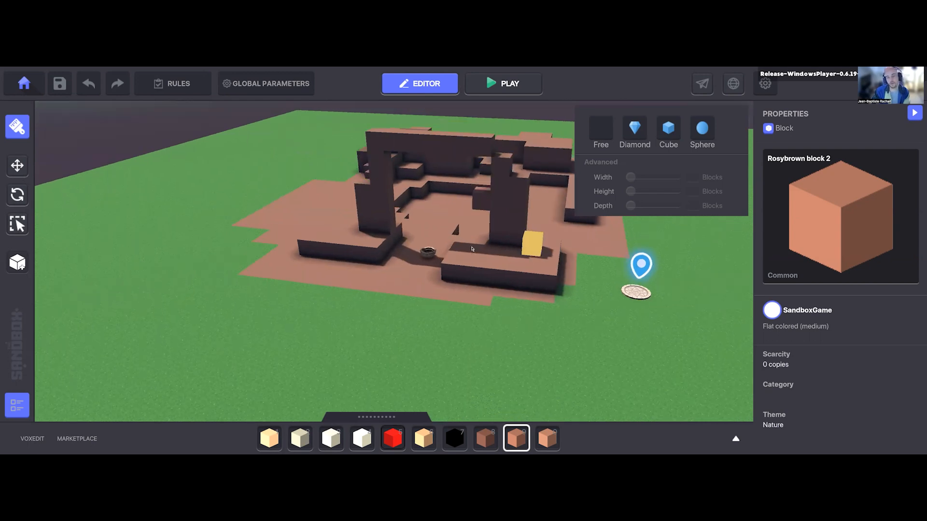
left_click(471, 248)
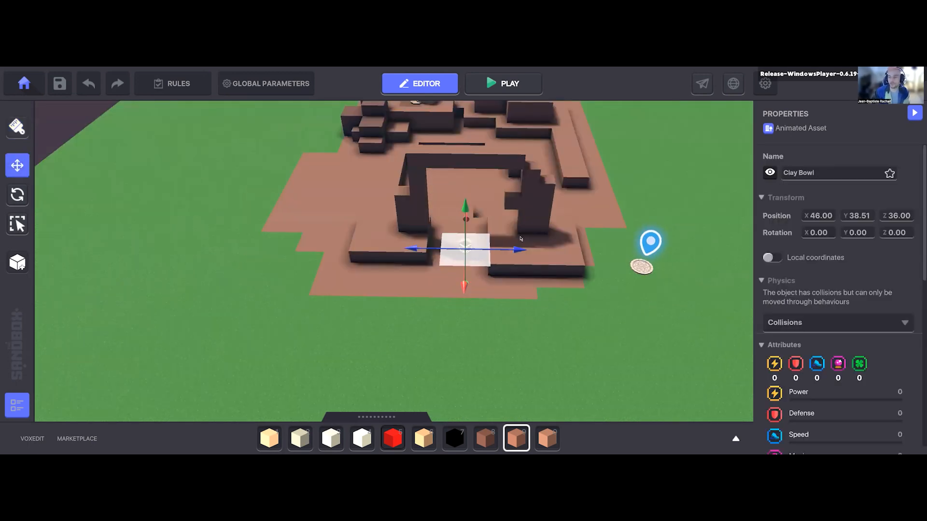
right_click_drag(516, 234, 513, 233)
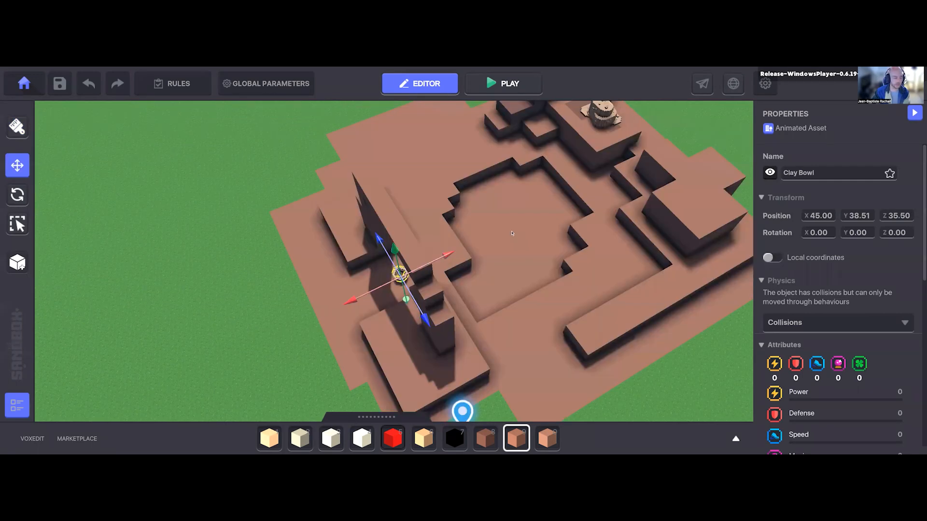
Step: Clear the library search, find the Masked Elven Blademaster on page 2 and place it at the far end of the pit
scroll(513, 234, "up", 2)
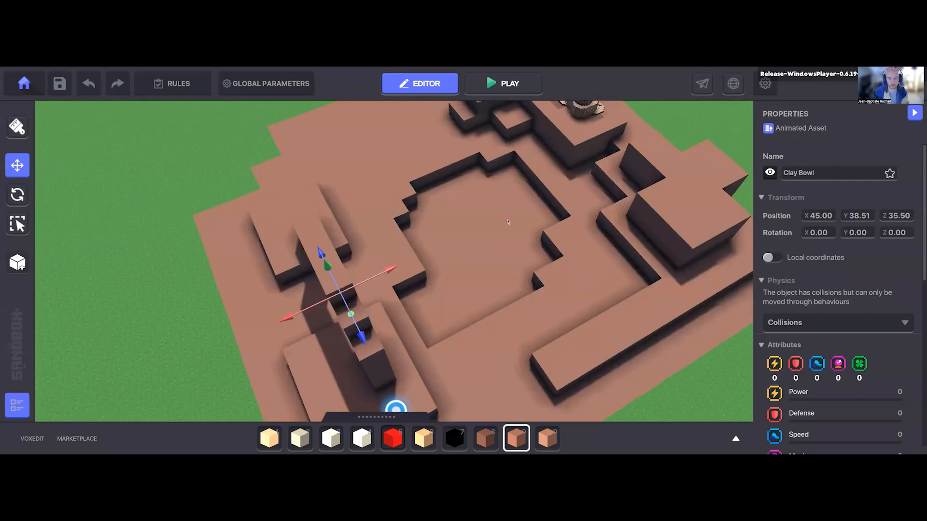
key("Tab")
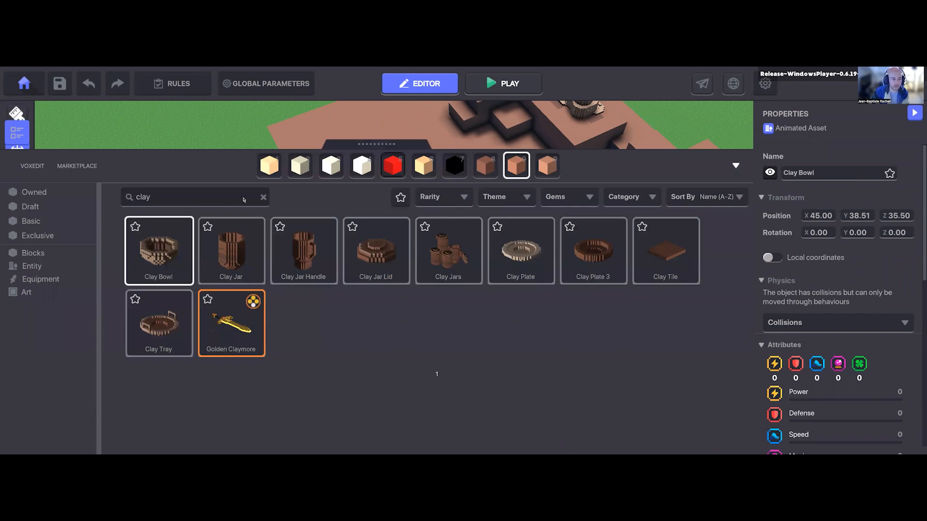
left_click(263, 197)
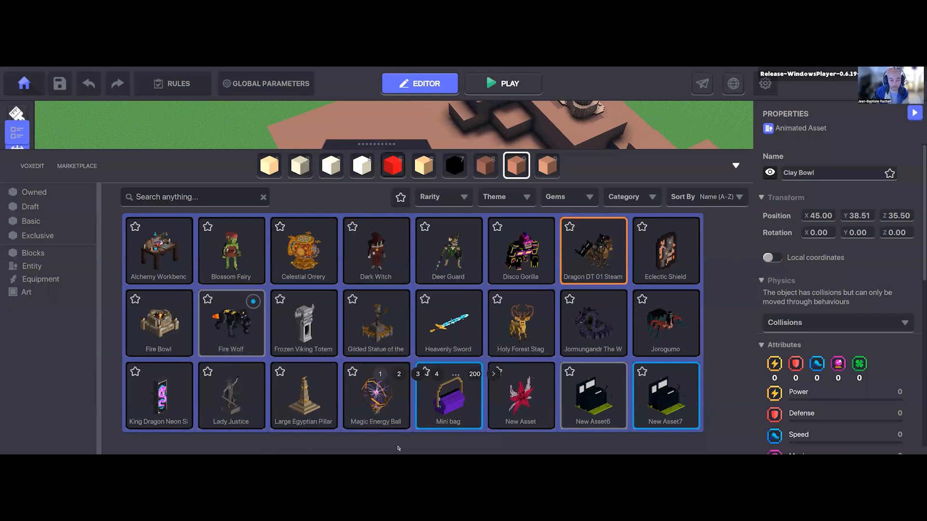
left_click(399, 375)
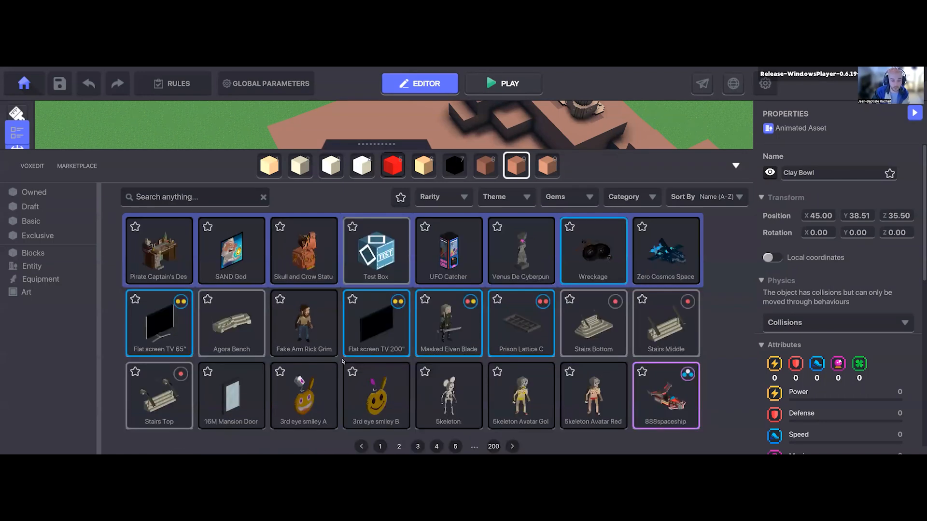
left_click(449, 332)
scroll(500, 227, "up", 3)
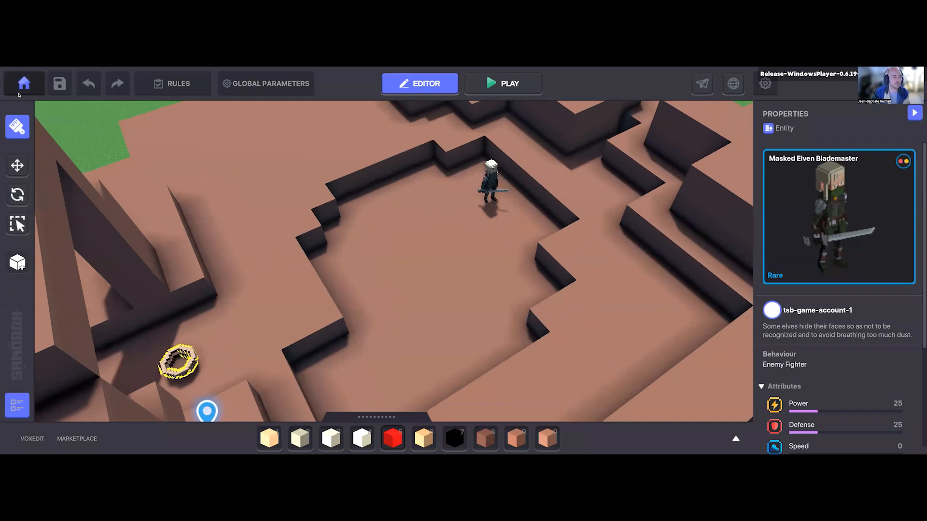
left_click(459, 200)
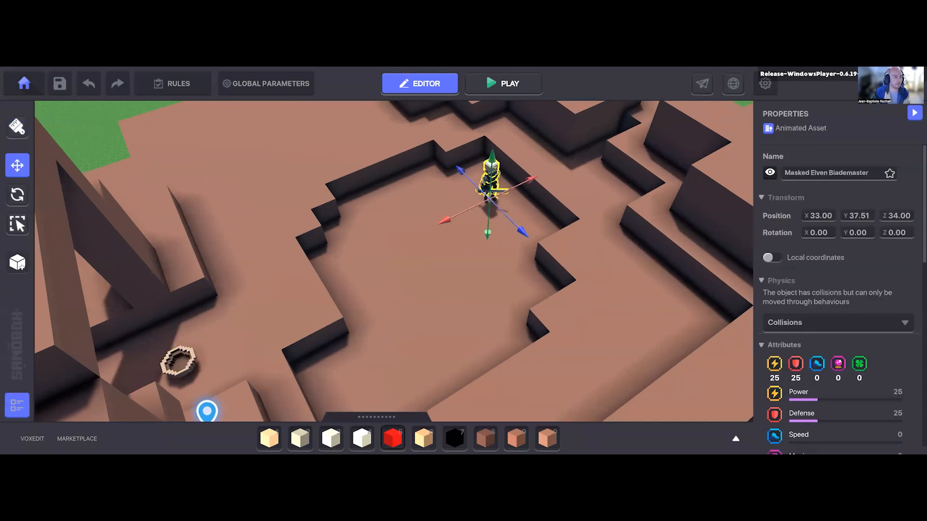
Step: Rotate the Masked Elven Blademaster to 90 degrees around Y and move it to X 33.06, Z 34.89
left_click(23, 198)
left_click_drag(459, 232, 408, 230)
left_click(27, 170)
right_click_drag(387, 309, 482, 299)
left_click_drag(477, 280, 511, 281)
right_click_drag(554, 324, 543, 379)
middle_click_drag(543, 379, 474, 277)
Step: Examine the level layout from the gateway and Clay Bowl to the Masked Elven Blademaster in the pit
scroll(452, 335, "down", 3)
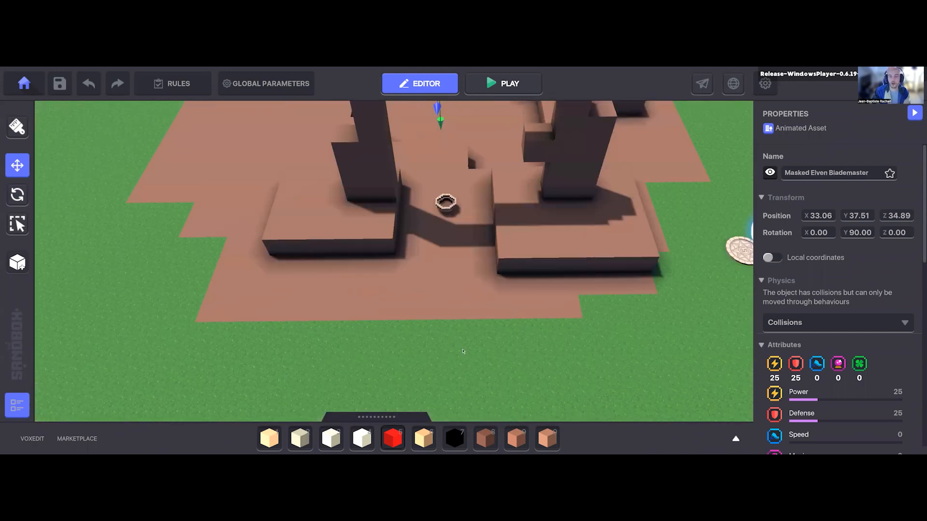
scroll(461, 353, "down", 1)
scroll(430, 377, "down", 3)
scroll(471, 364, "up", 1)
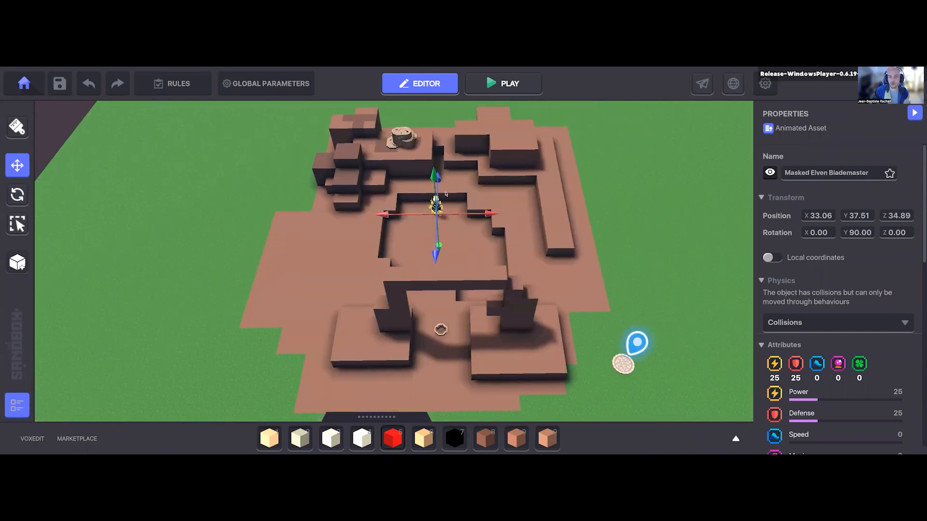
middle_click_drag(483, 262, 480, 262)
right_click_drag(477, 289, 425, 265)
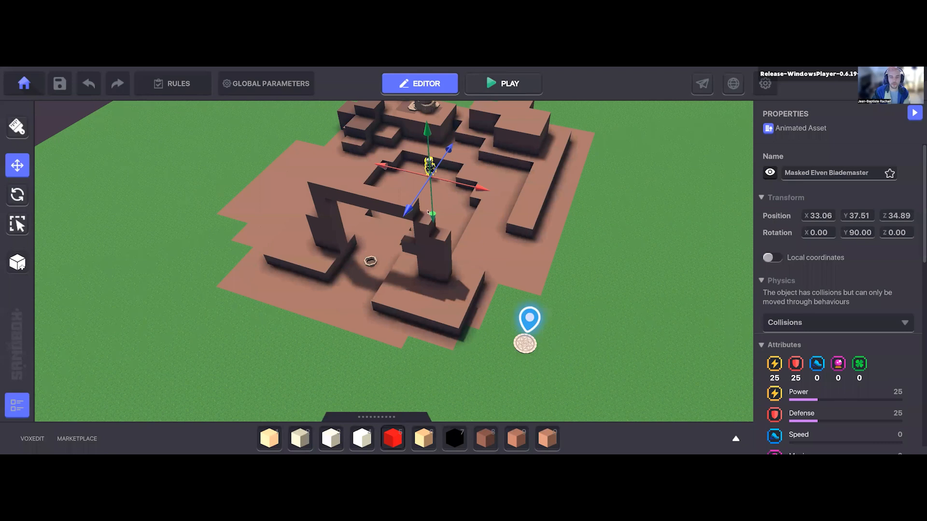
middle_click_drag(425, 241, 418, 270)
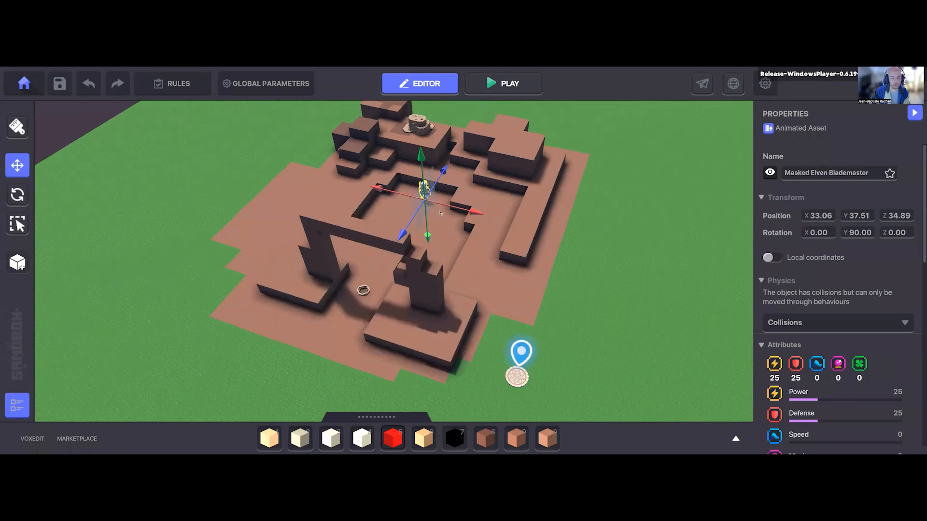
Step: Set the Masked Elven Blademaster's behaviour to None and remove its Health component
scroll(831, 328, "down", 3)
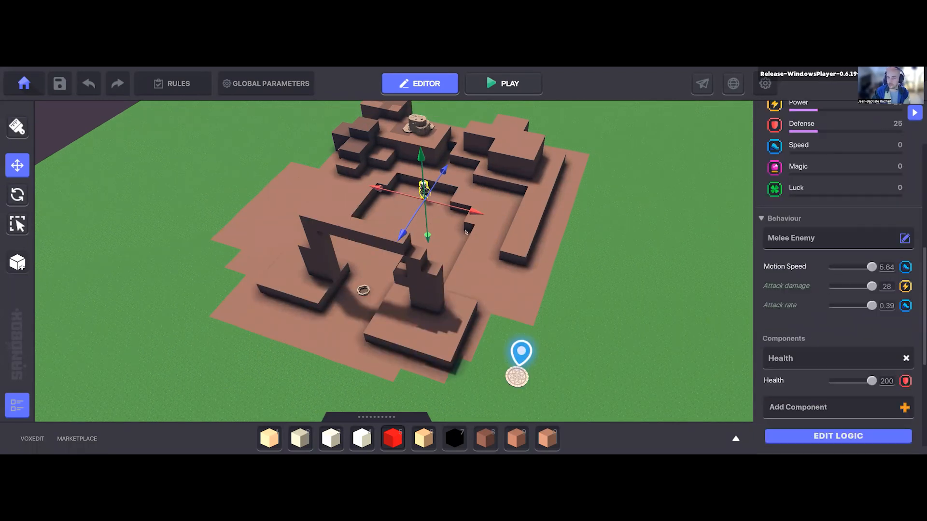
left_click(792, 242)
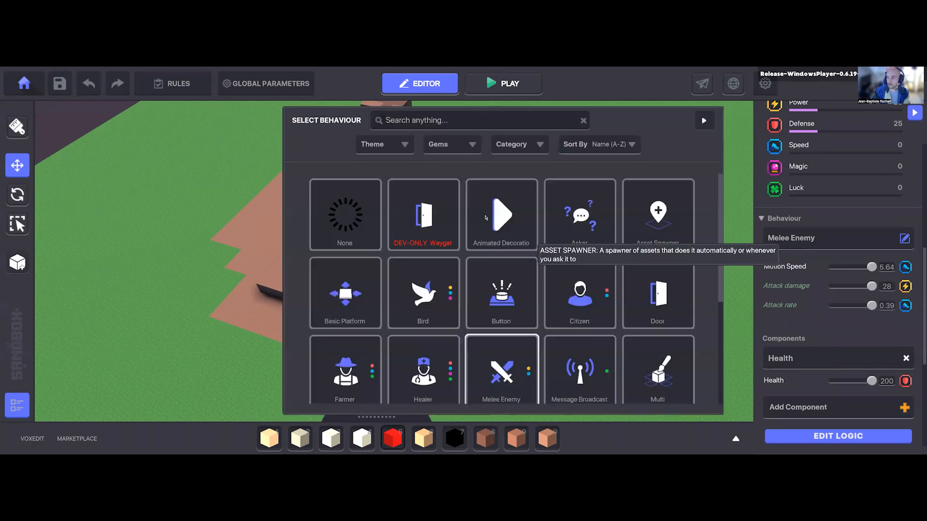
left_click(345, 215)
left_click(906, 306)
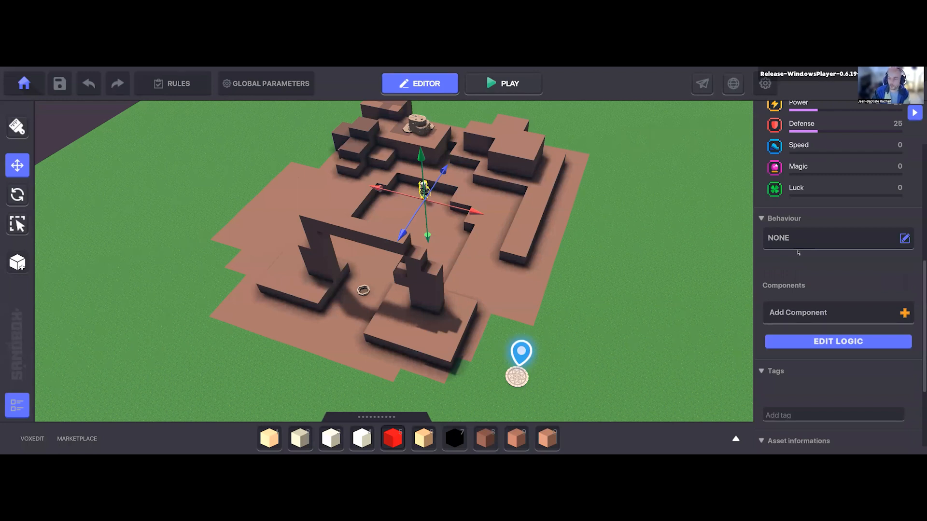
Step: Browse the available behaviours and assign Melee Enemy to the Masked Elven Blademaster
left_click(815, 240)
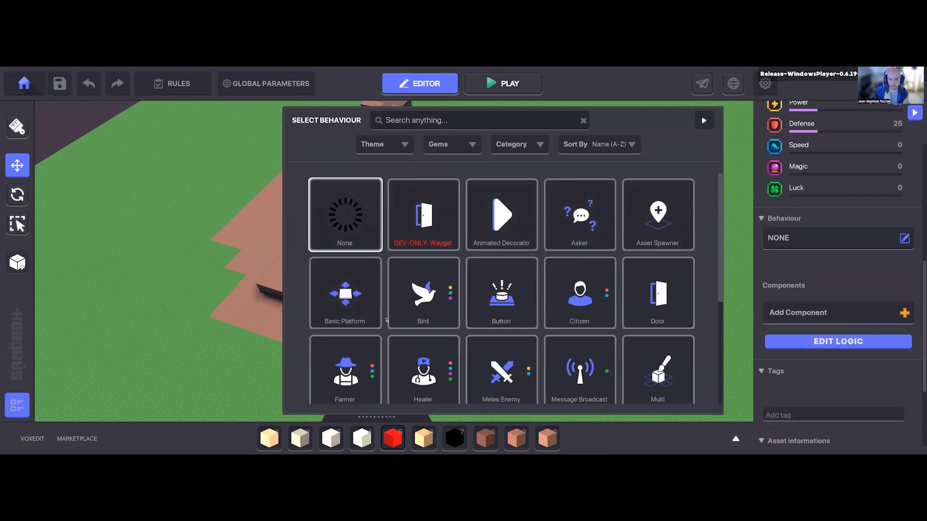
scroll(385, 326, "down", 1)
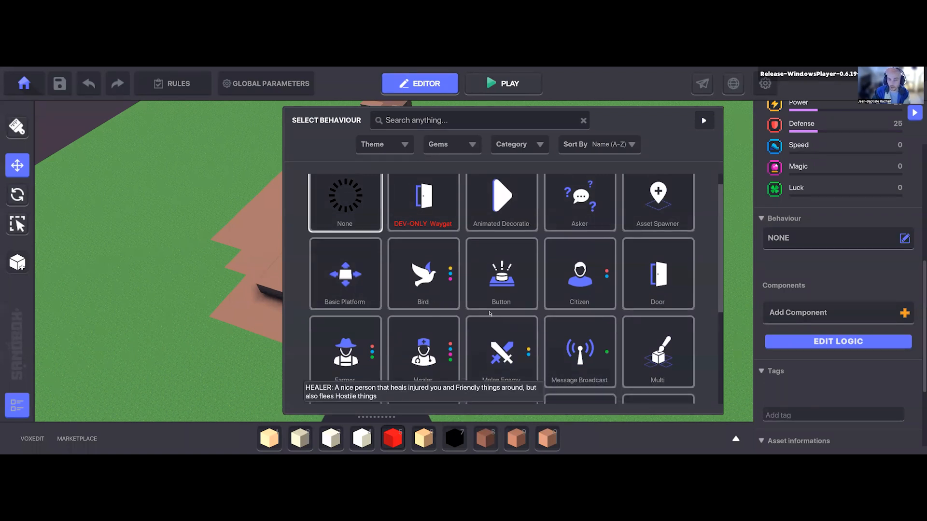
scroll(490, 318, "down", 3)
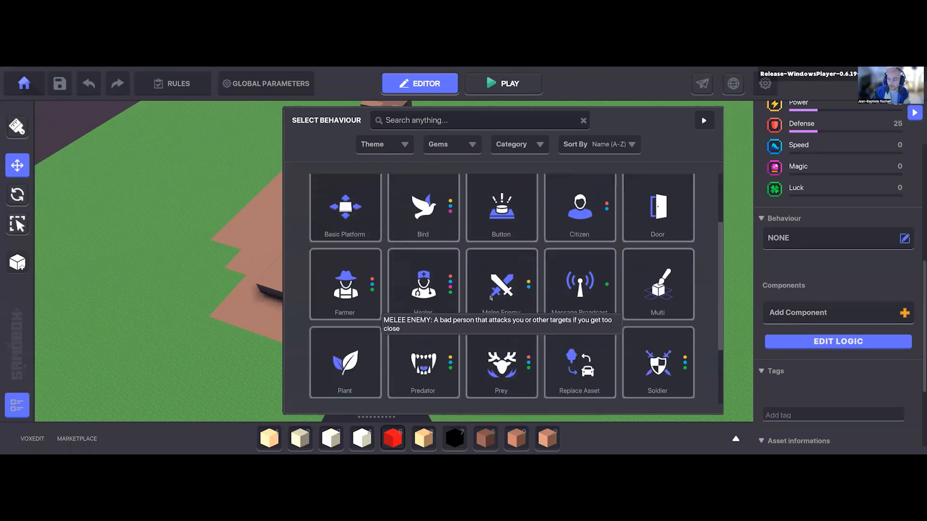
left_click(509, 292)
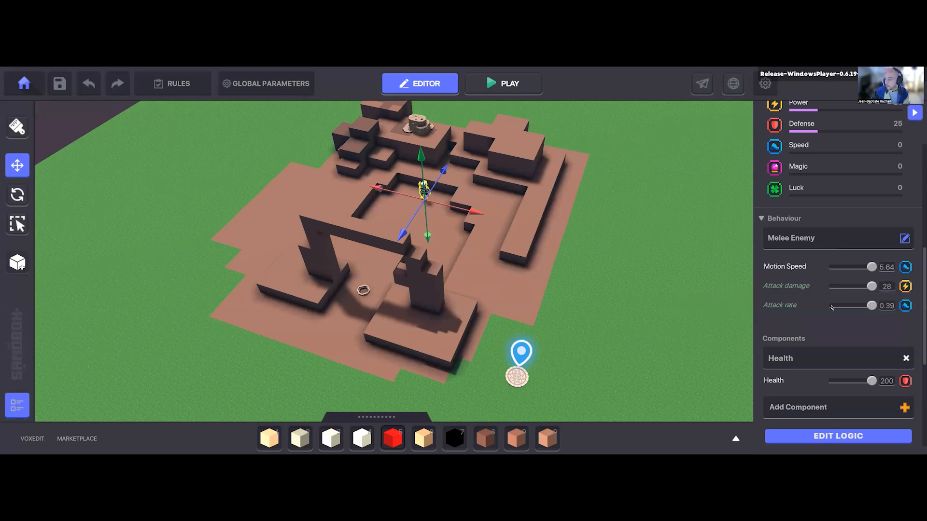
Step: Set the Masked Elven Blademaster's Health value to 50
scroll(828, 304, "down", 2)
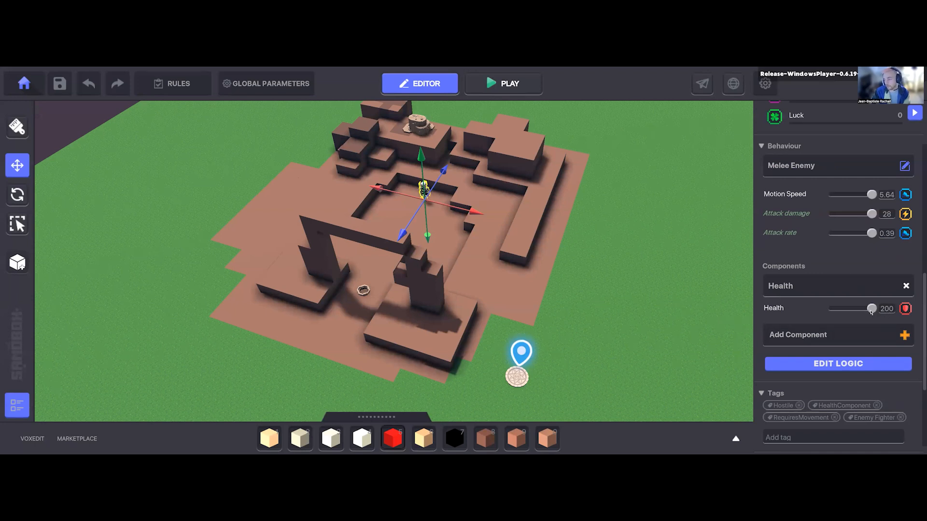
left_click_drag(873, 313, 838, 309)
left_click(886, 309)
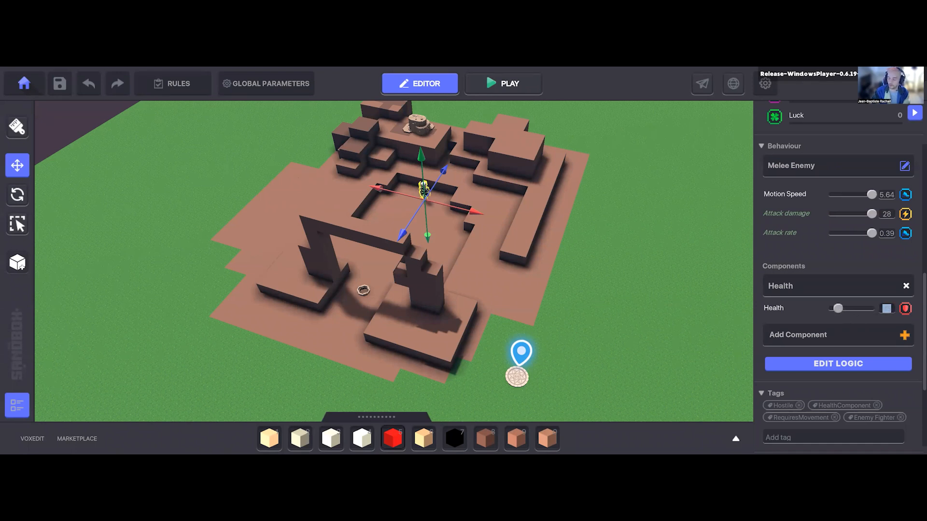
type("50")
key("Return")
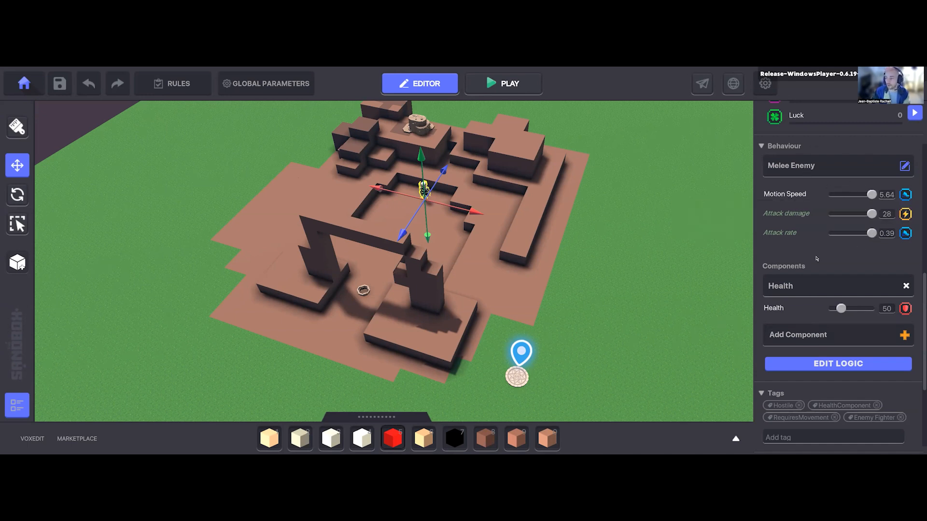
Step: Open the enemy's full logic settings and examine its attributes, Melee Enemy behaviour and Health parameters
mouse_move(806, 195)
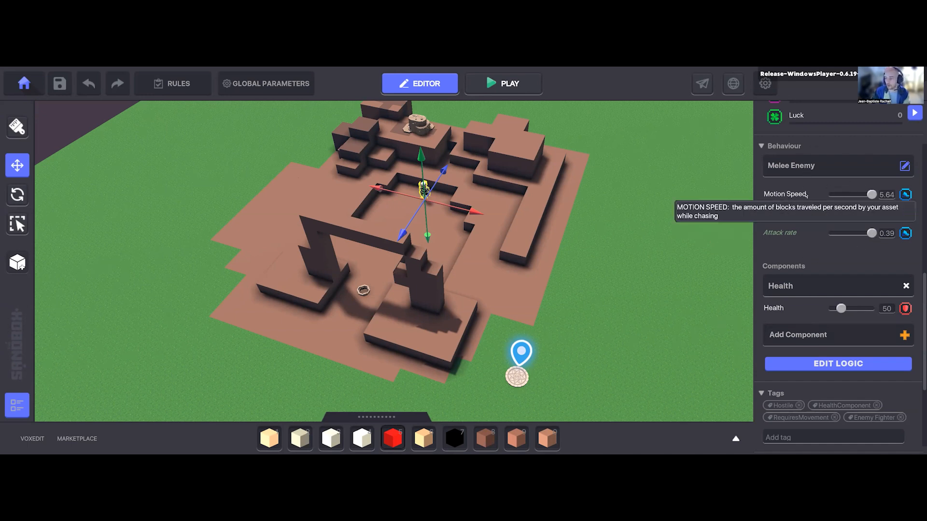
left_click(838, 363)
scroll(812, 236, "down", 5)
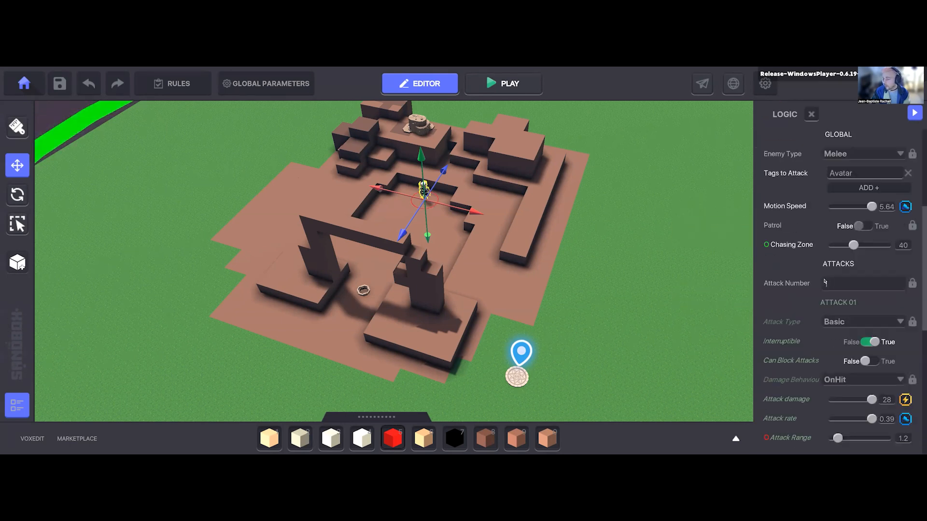
scroll(813, 236, "up", 3)
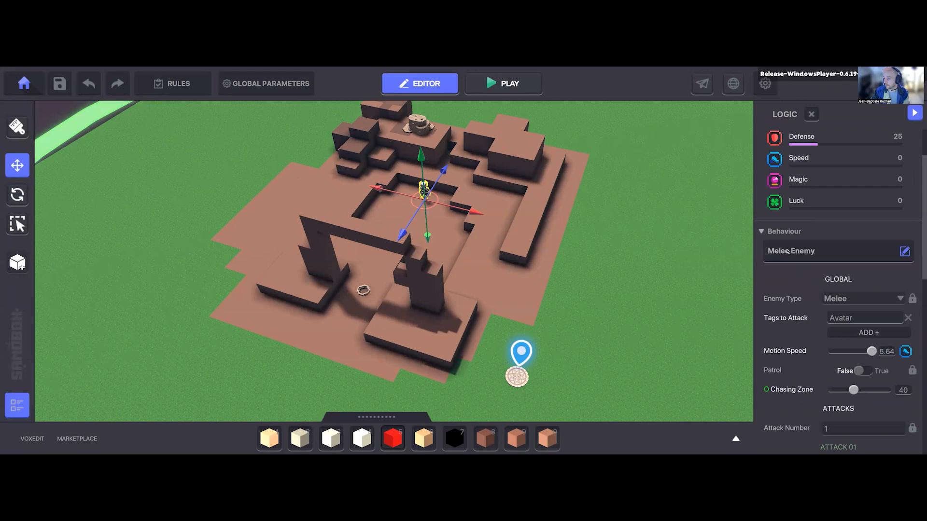
scroll(803, 287, "down", 2)
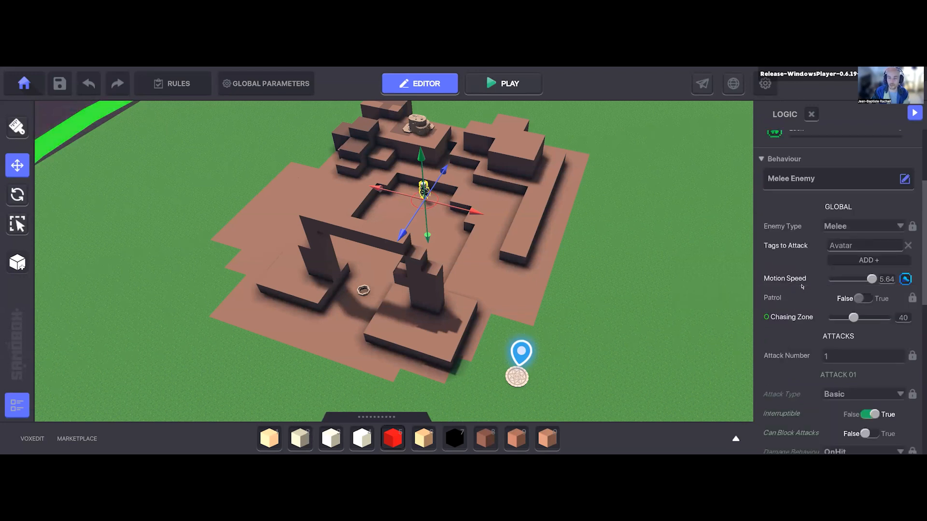
mouse_move(806, 296)
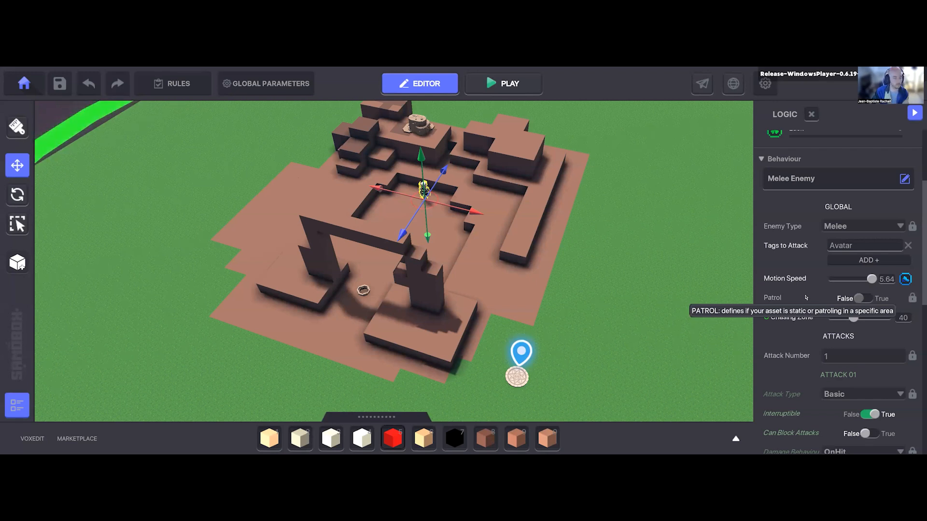
scroll(820, 264, "up", 3)
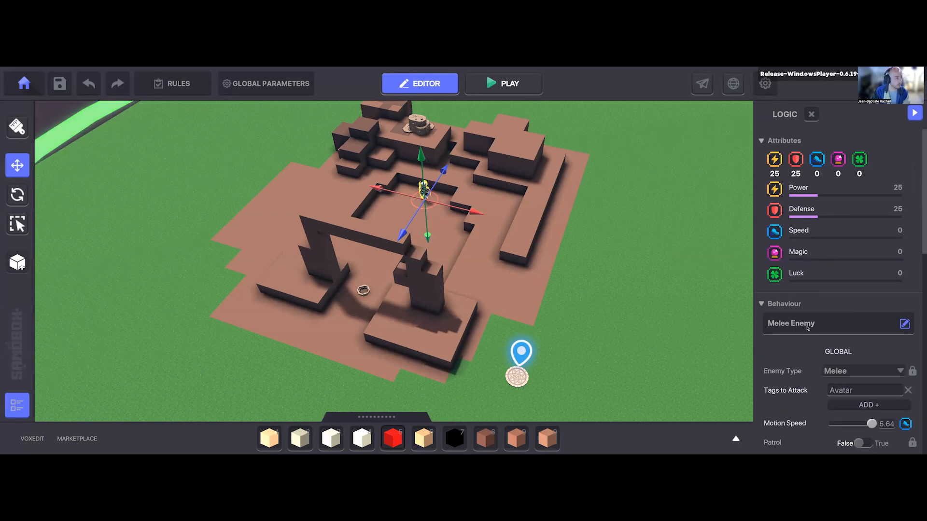
scroll(806, 331, "down", 10)
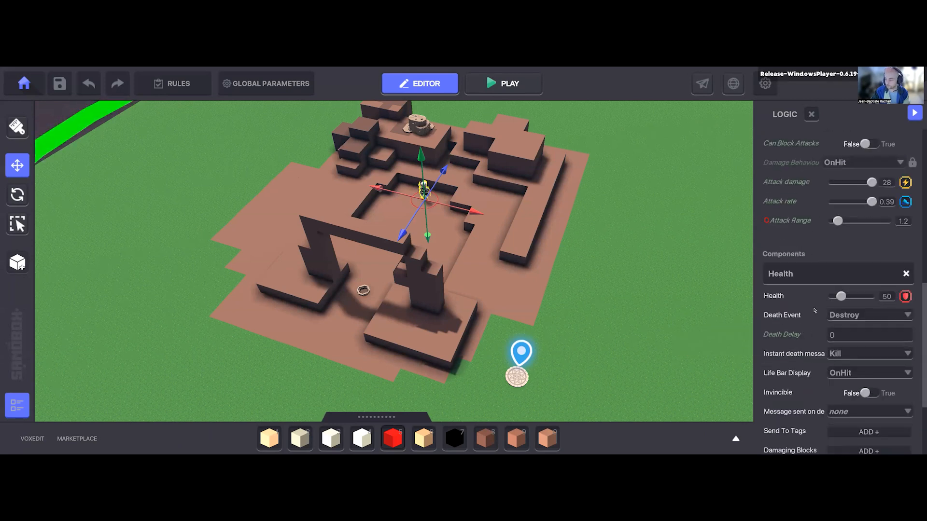
scroll(792, 334, "down", 3)
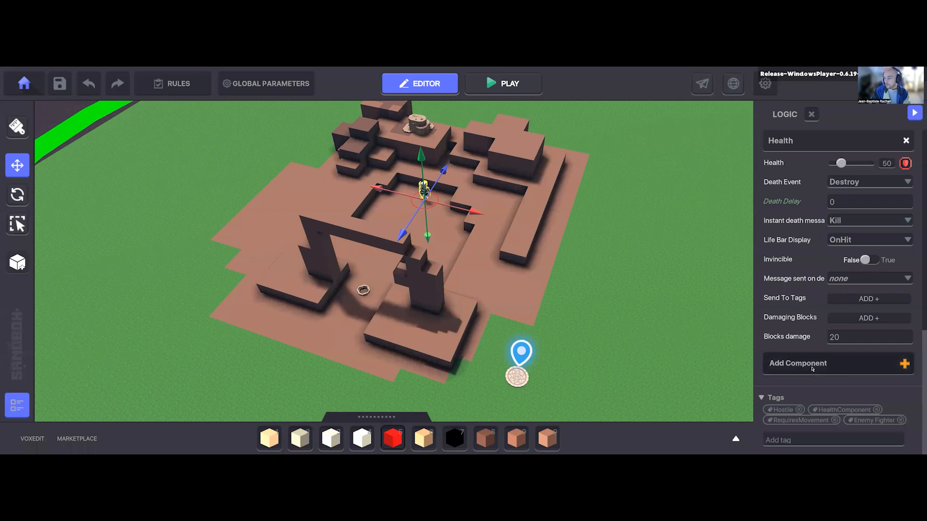
Step: Add a Toggle Behaviour component to the Masked Elven Blademaster
left_click(812, 369)
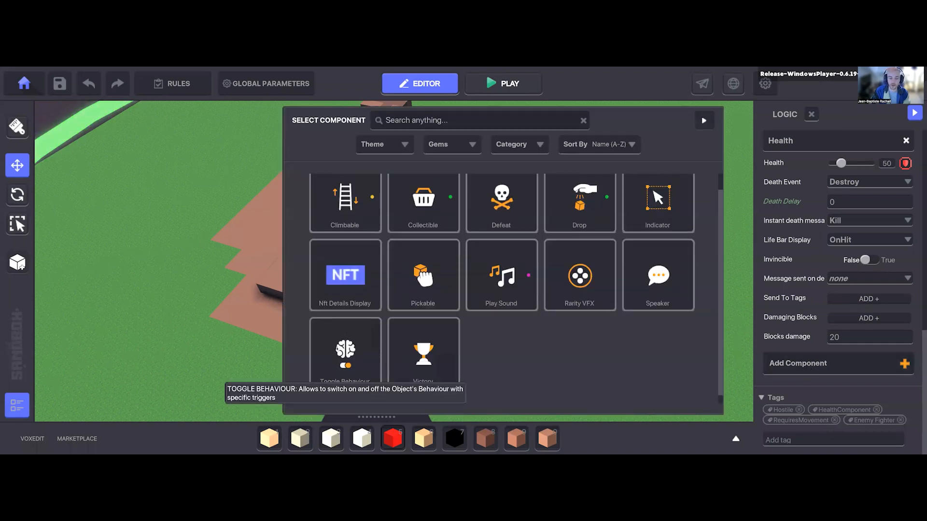
scroll(329, 348, "down", 1)
left_click(340, 342)
scroll(800, 354, "down", 3)
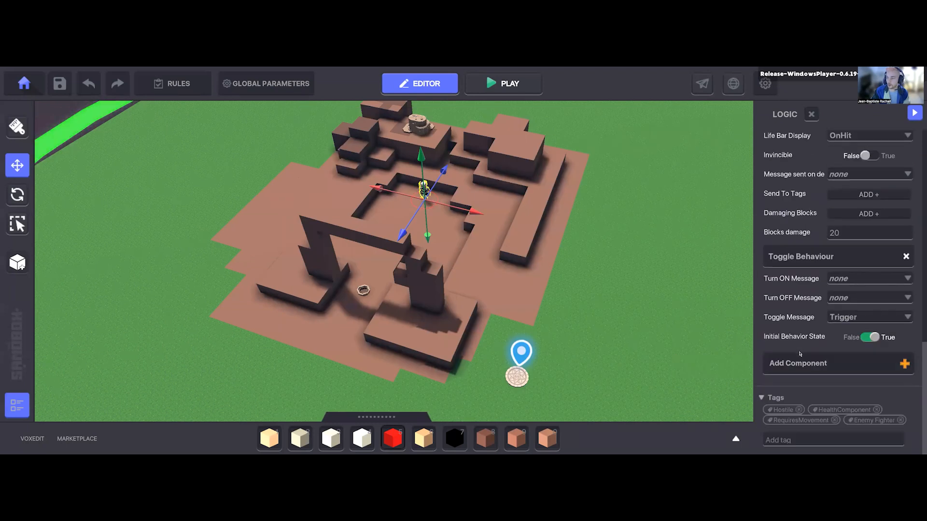
Step: Examine how the Toggle Behaviour component relates to the enemy's attributes, Melee Enemy behaviour and Health settings
scroll(800, 347, "up", 3)
scroll(792, 416, "down", 3)
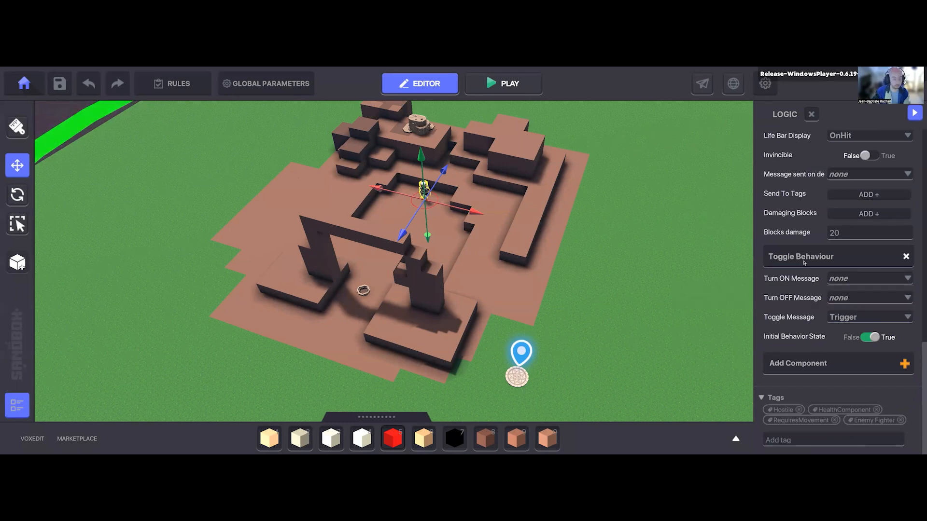
scroll(819, 262, "up", 7)
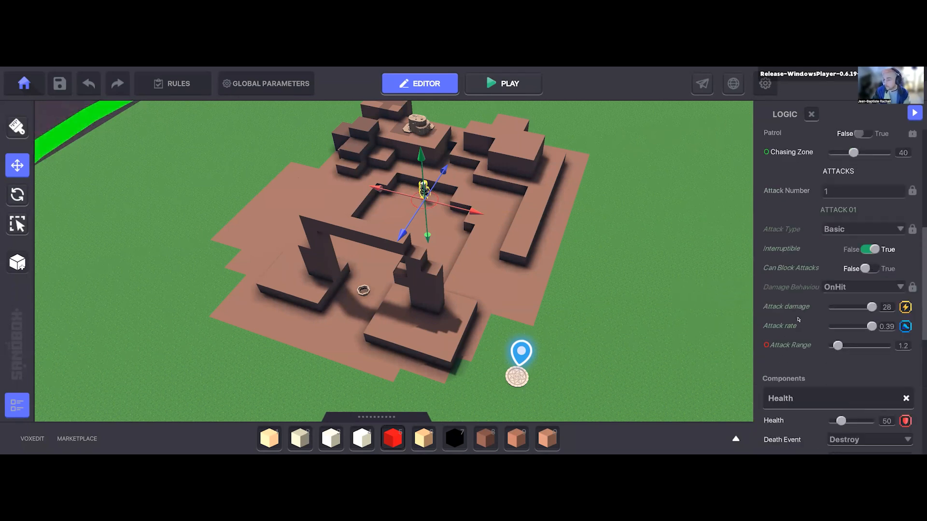
scroll(791, 283, "down", 2)
scroll(791, 282, "up", 3)
scroll(833, 228, "up", 5)
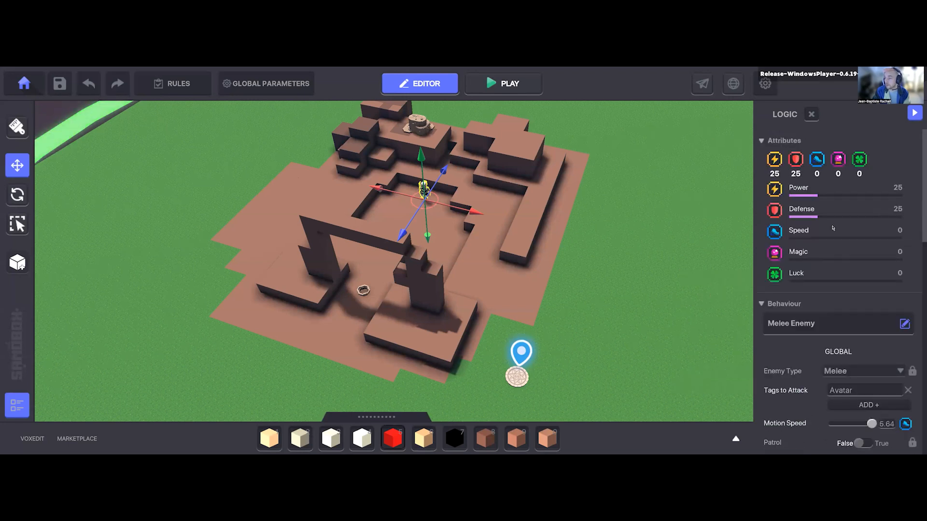
scroll(795, 342, "down", 5)
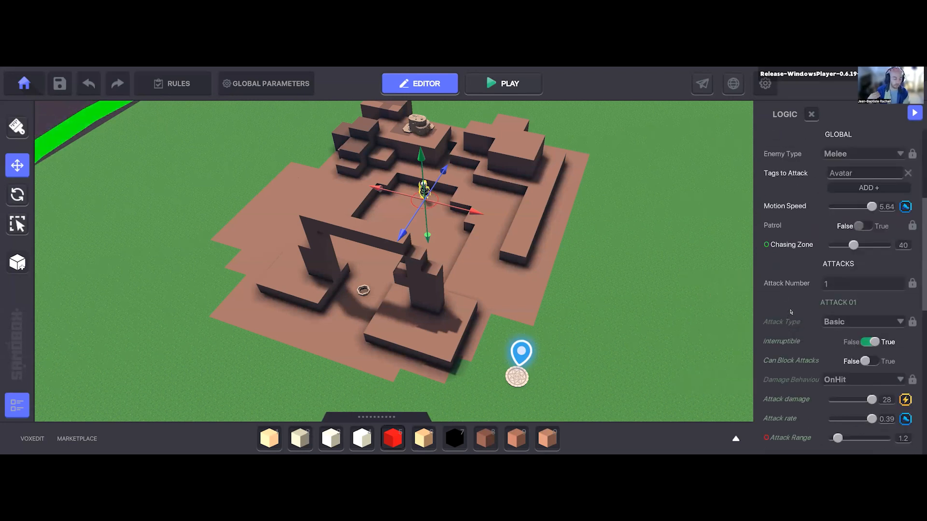
scroll(790, 312, "up", 5)
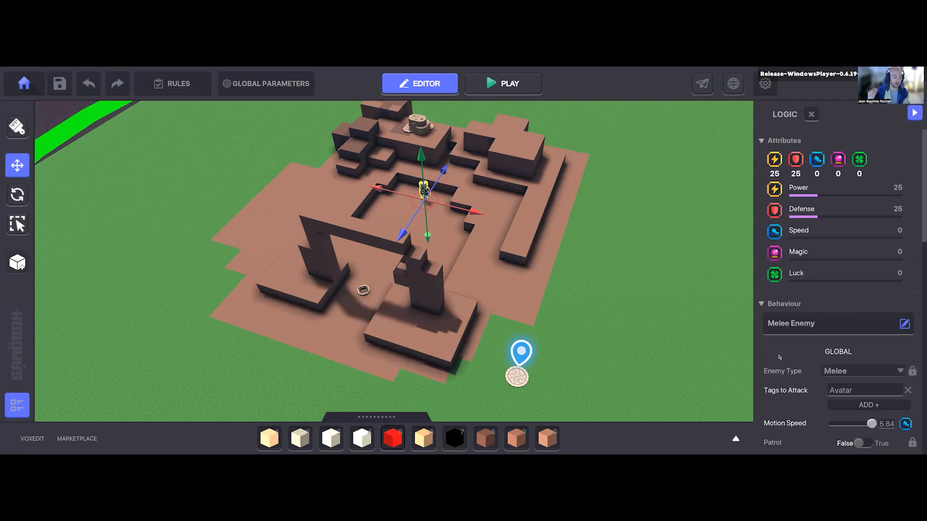
scroll(768, 314, "down", 10)
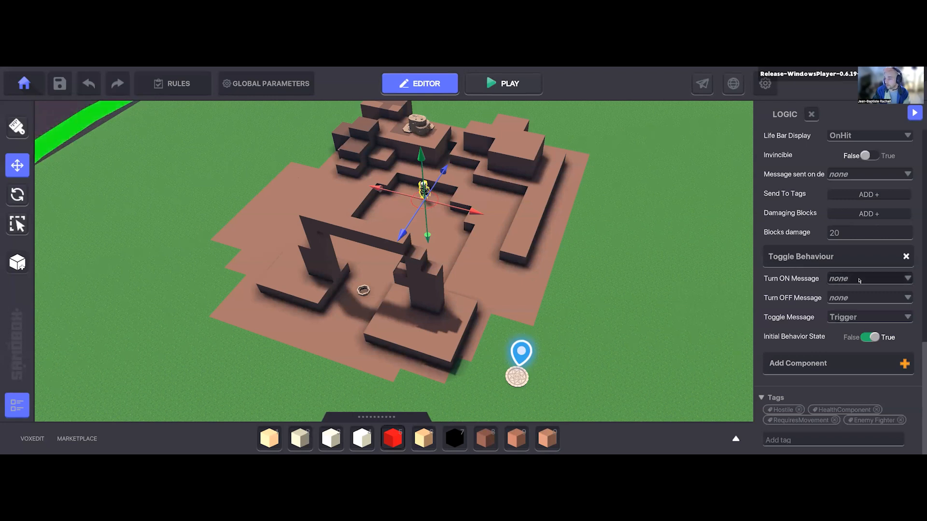
Step: Create the message StartNPC and assign it as the Toggle Behaviour's Turn ON Message
left_click(859, 282)
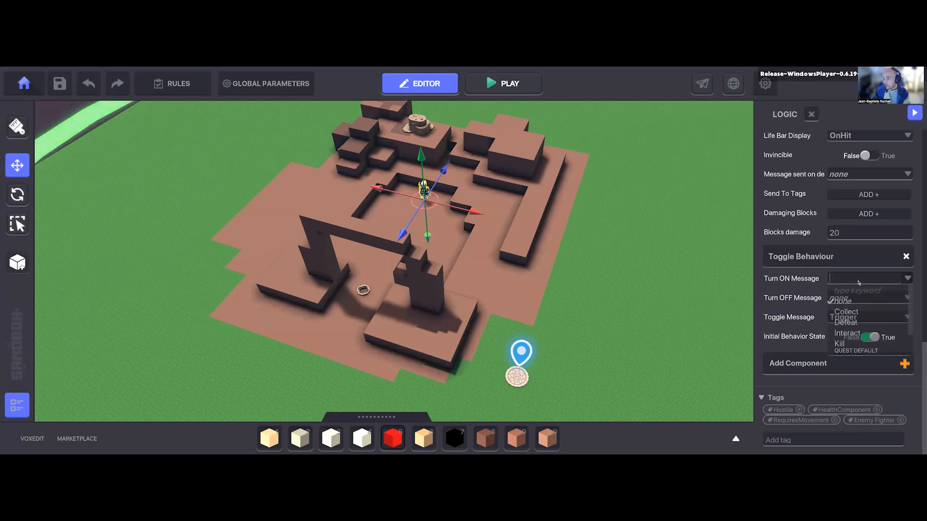
left_click(842, 281)
left_click(841, 280)
type("Start")
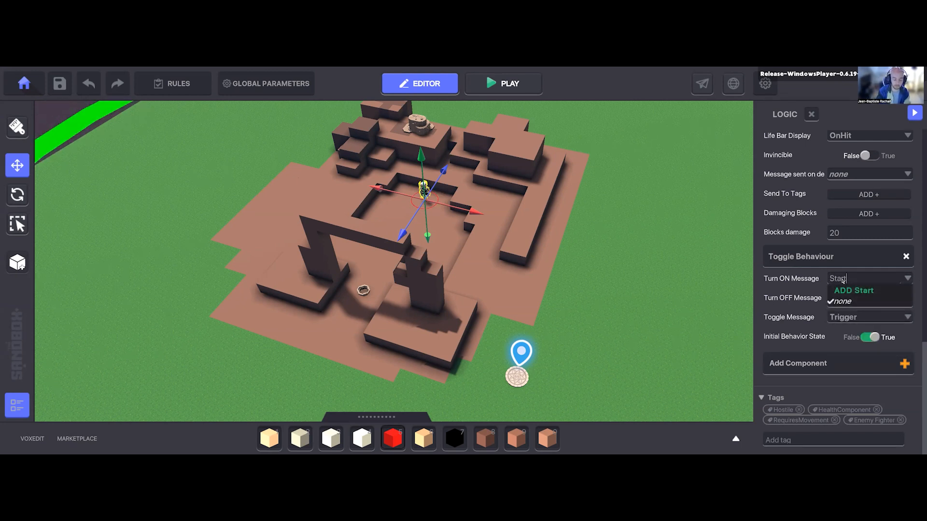
type("NPC")
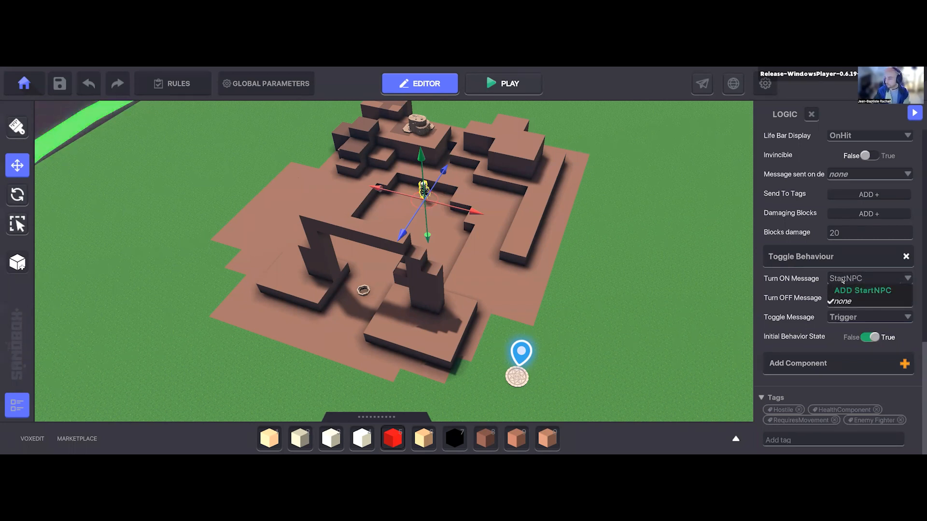
left_click(848, 290)
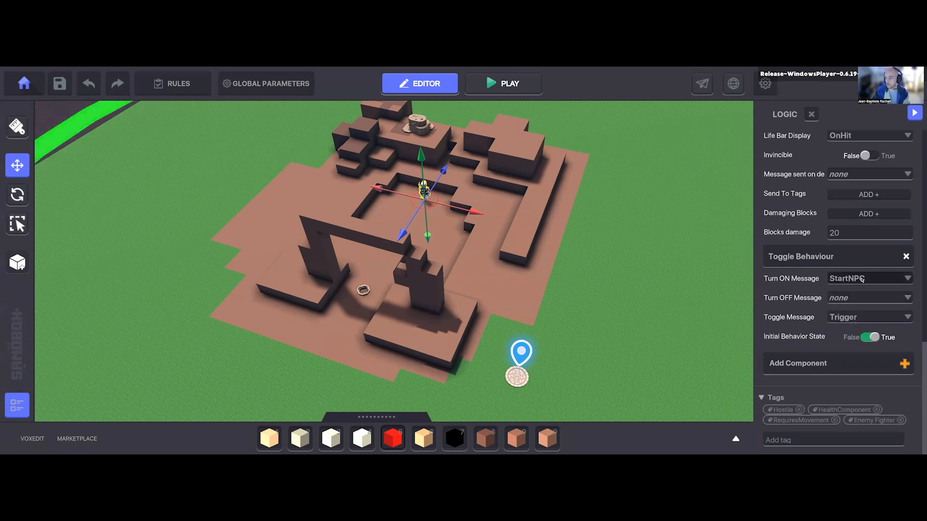
Step: Set the Toggle Behaviour's Toggle Message to none
mouse_move(781, 300)
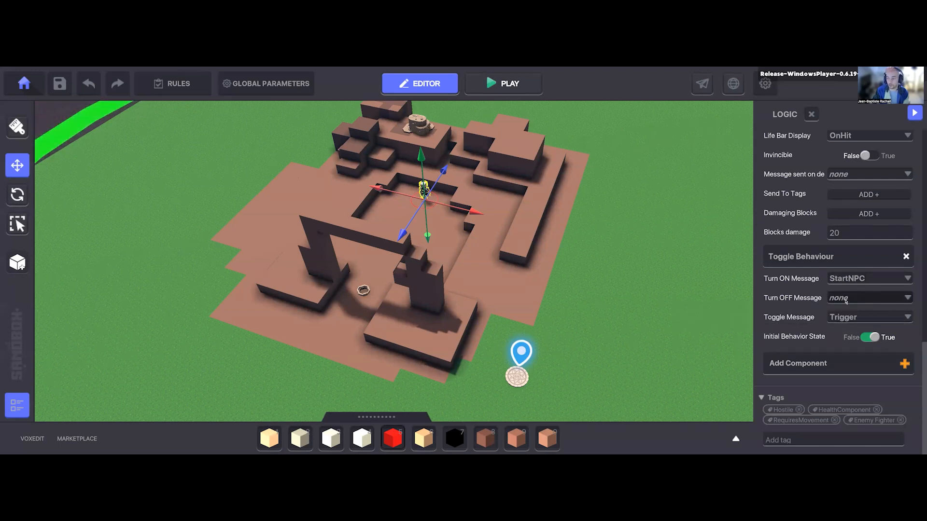
mouse_move(794, 322)
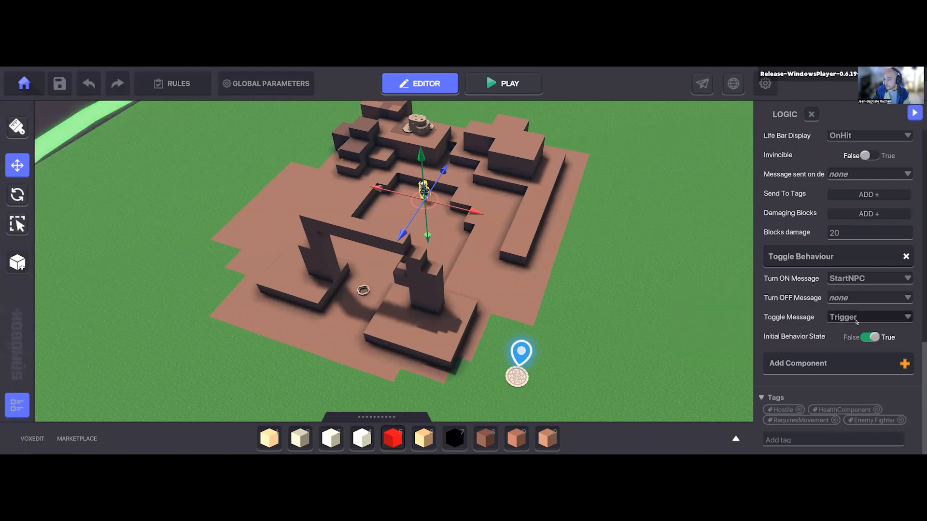
left_click(855, 320)
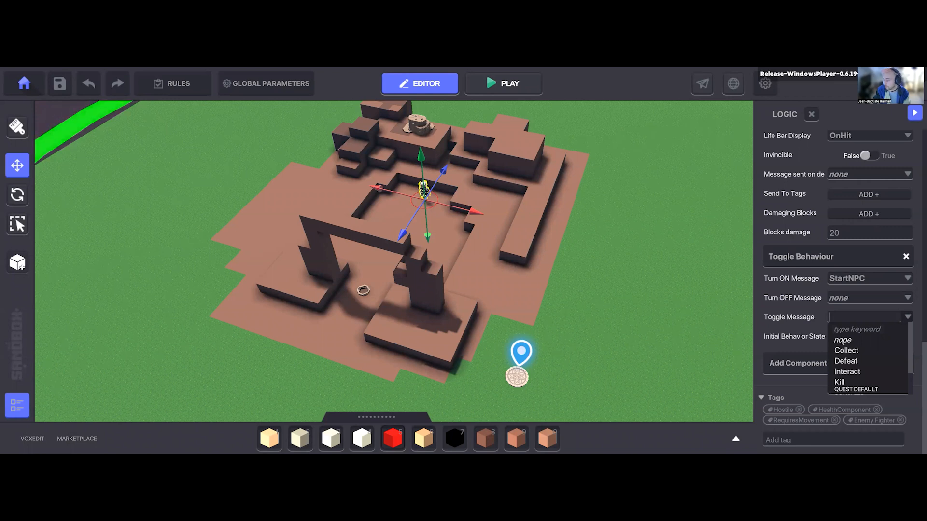
left_click(798, 319)
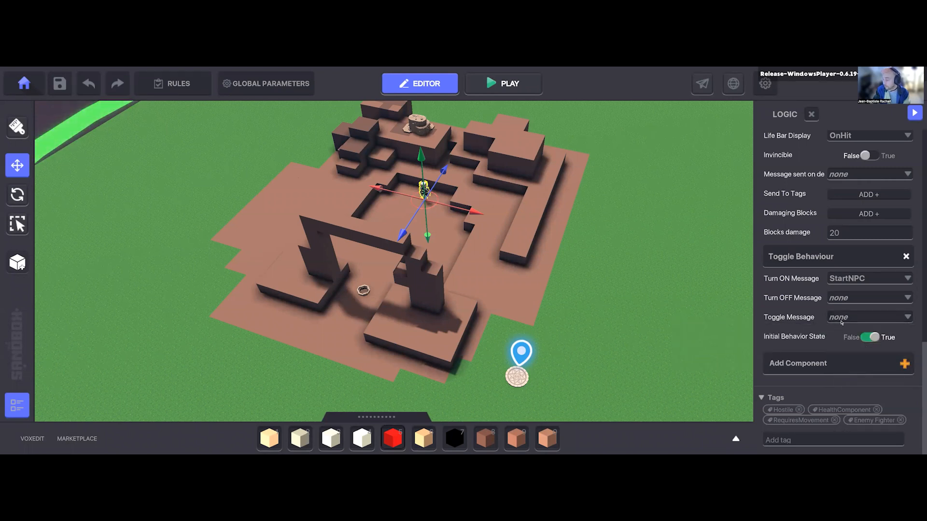
Step: Set the Toggle Behaviour's Initial Behavior State to False so the enemy starts inactive
mouse_move(797, 338)
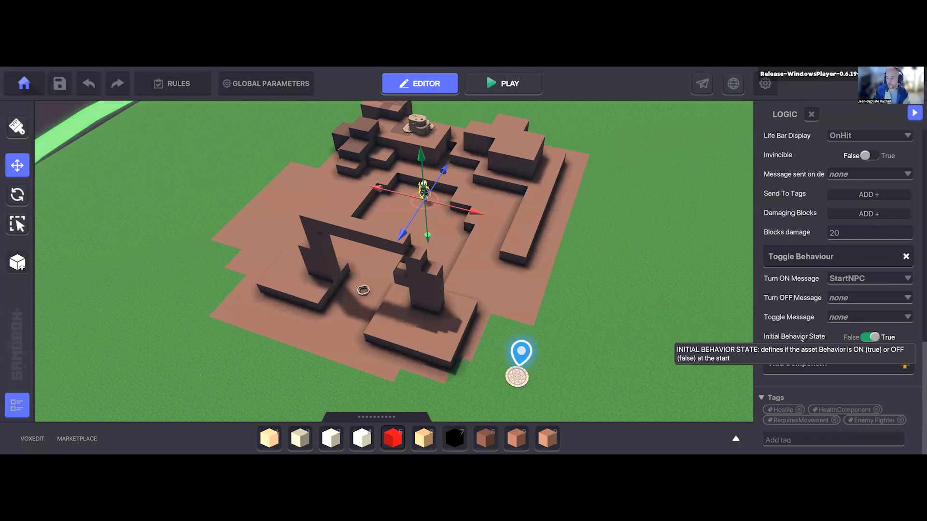
scroll(801, 357, "up", 5)
scroll(809, 265, "up", 8)
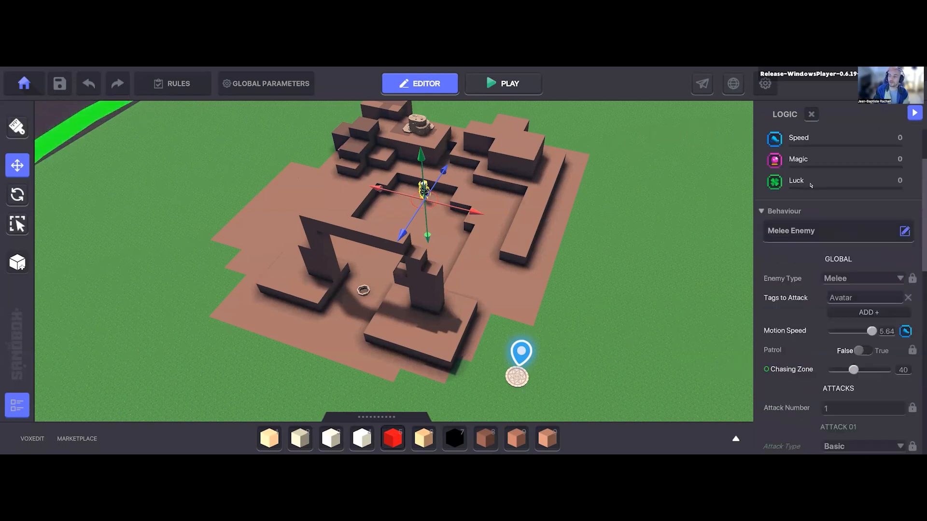
scroll(795, 344, "down", 3)
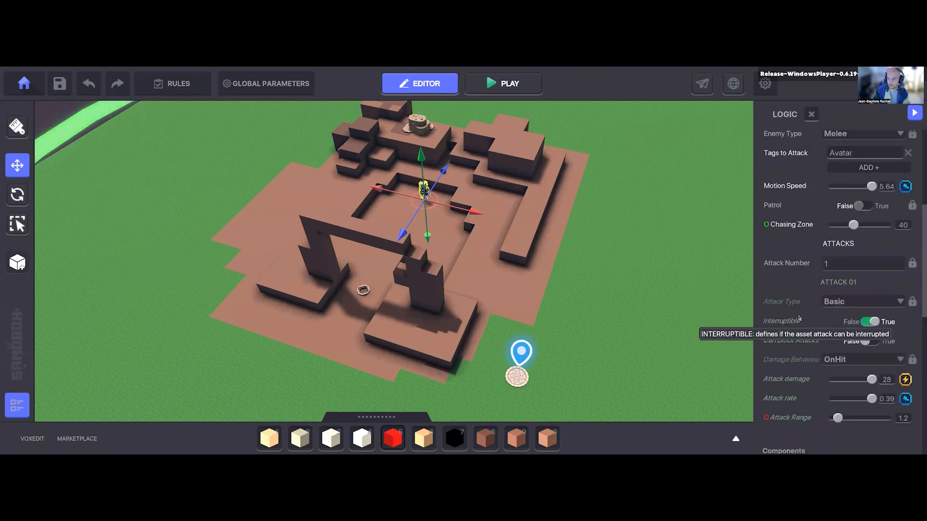
scroll(805, 341, "down", 8)
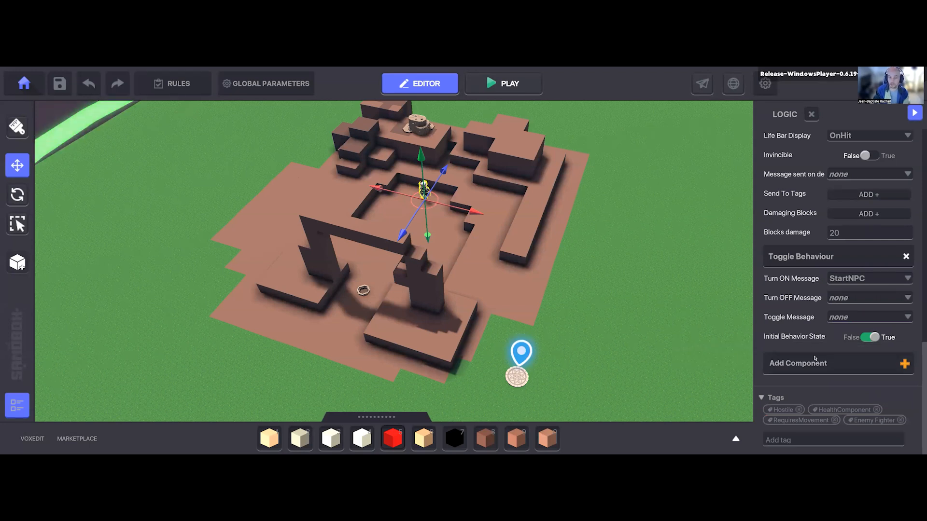
left_click(872, 341)
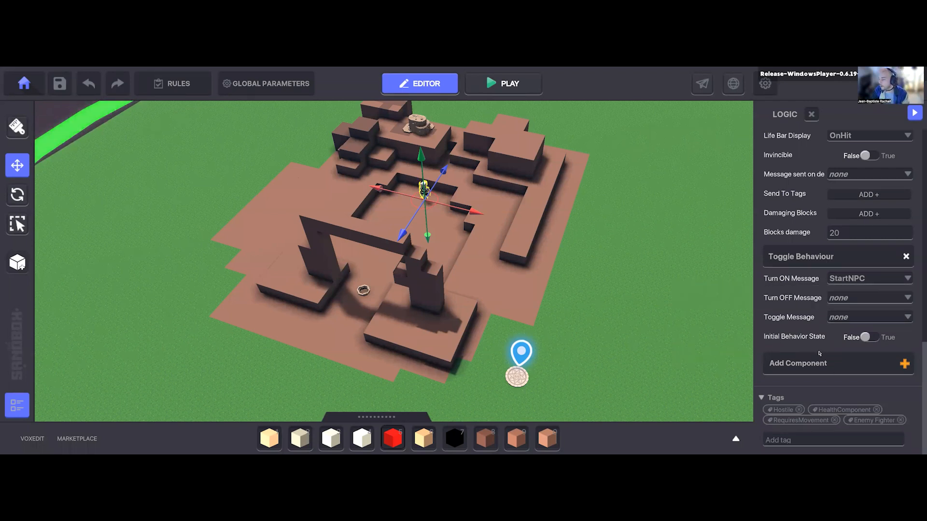
Step: Review the Melee Enemy's Tags to Attack, patrol, chasing and attack settings
scroll(807, 309, "up", 10)
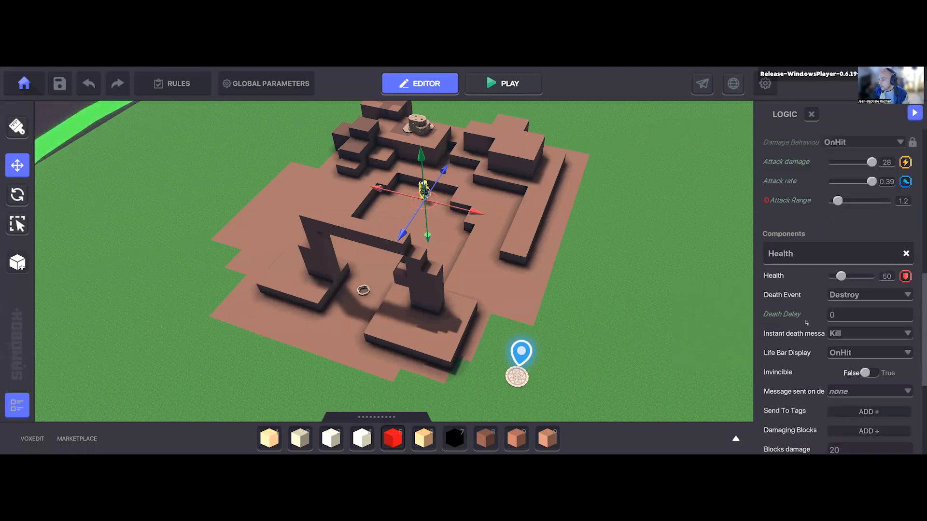
scroll(814, 253, "up", 3)
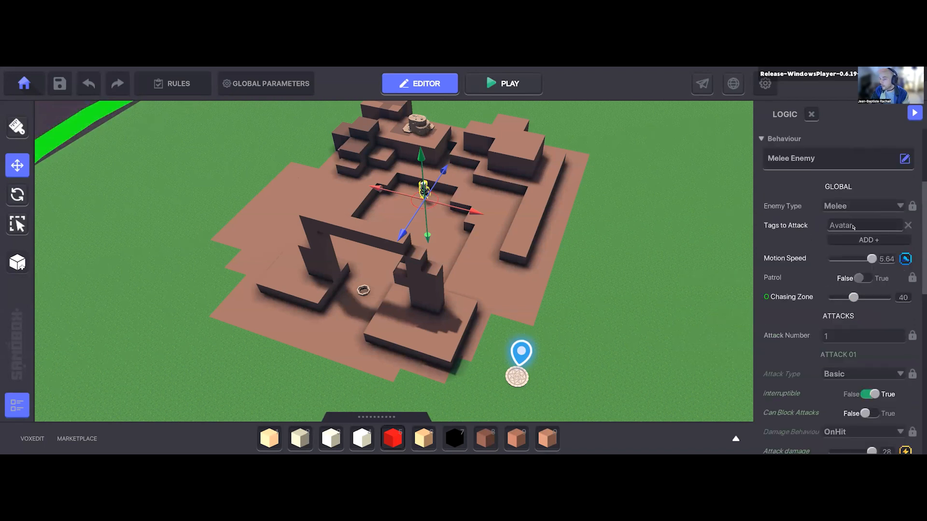
mouse_move(769, 233)
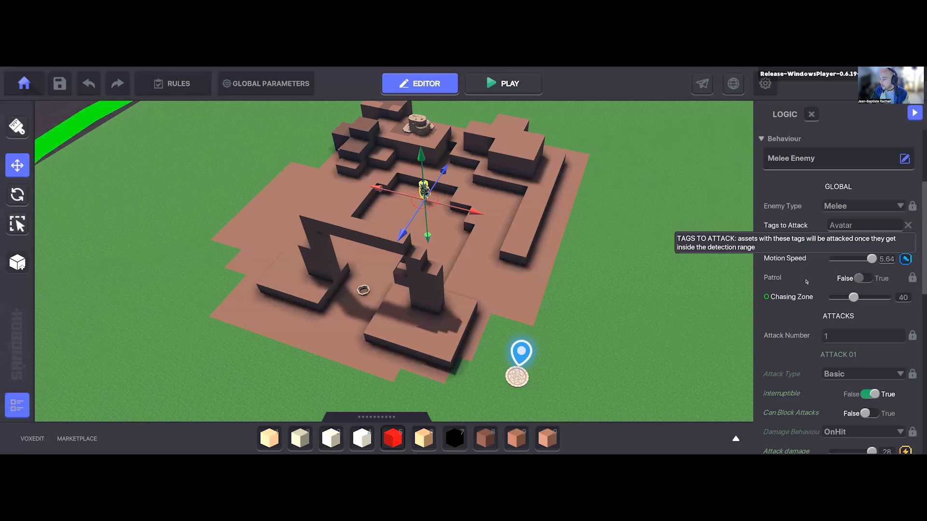
scroll(807, 278, "down", 3)
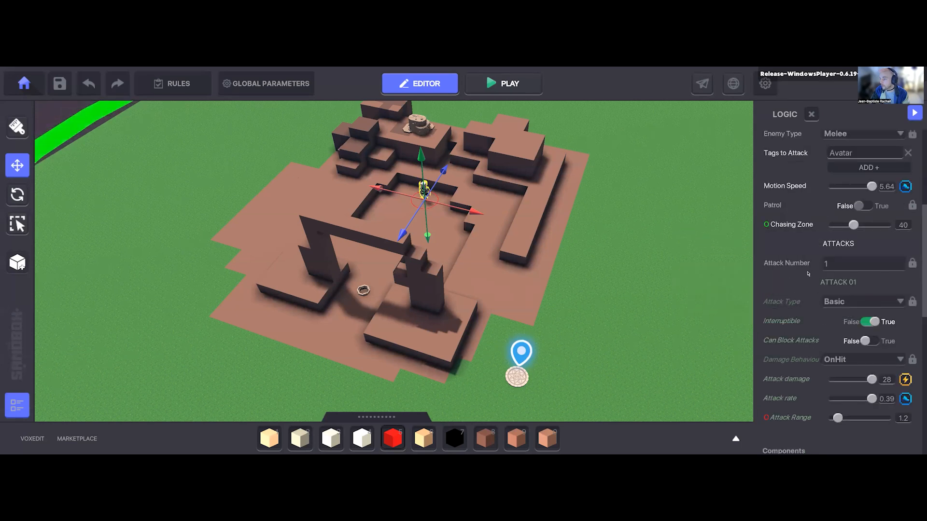
Step: Start a play test and run the avatar through the pillar gateway up to the Masked Elven Blademaster
scroll(803, 305, "down", 12)
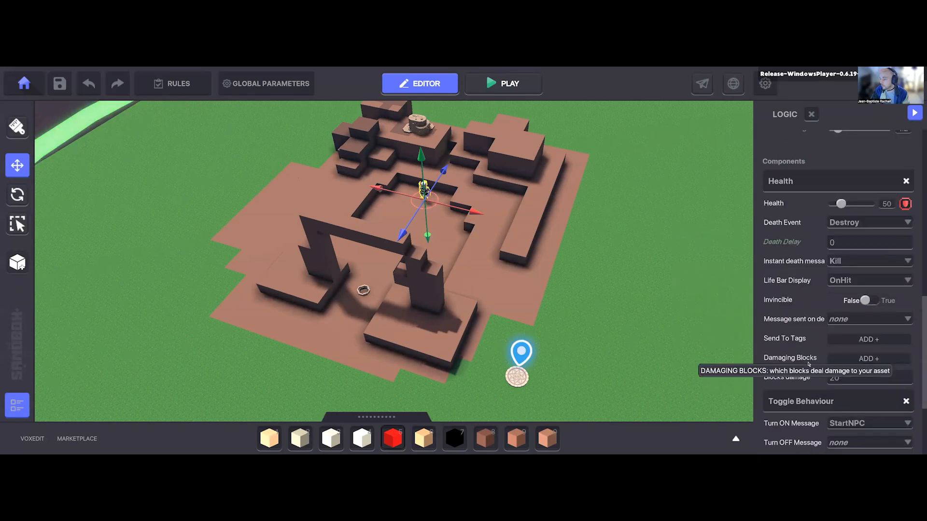
left_click(527, 91)
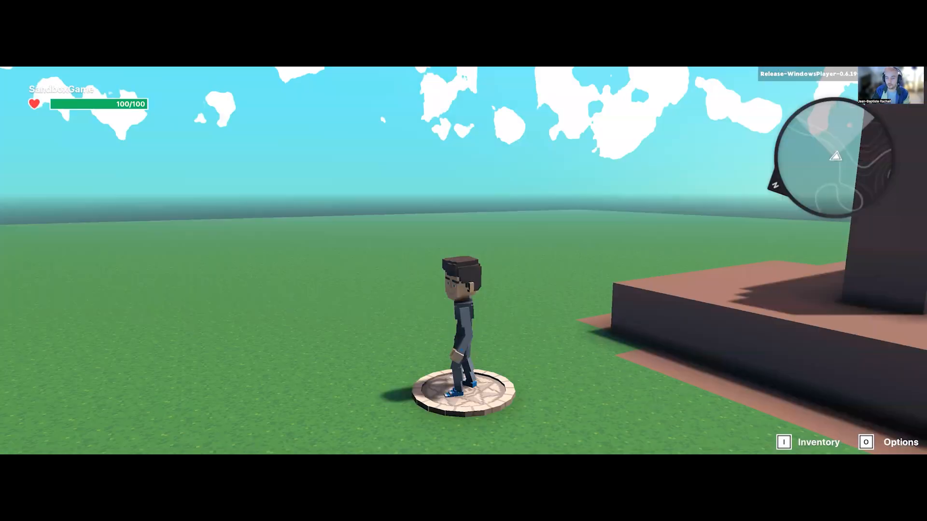
key("w")
key("a")
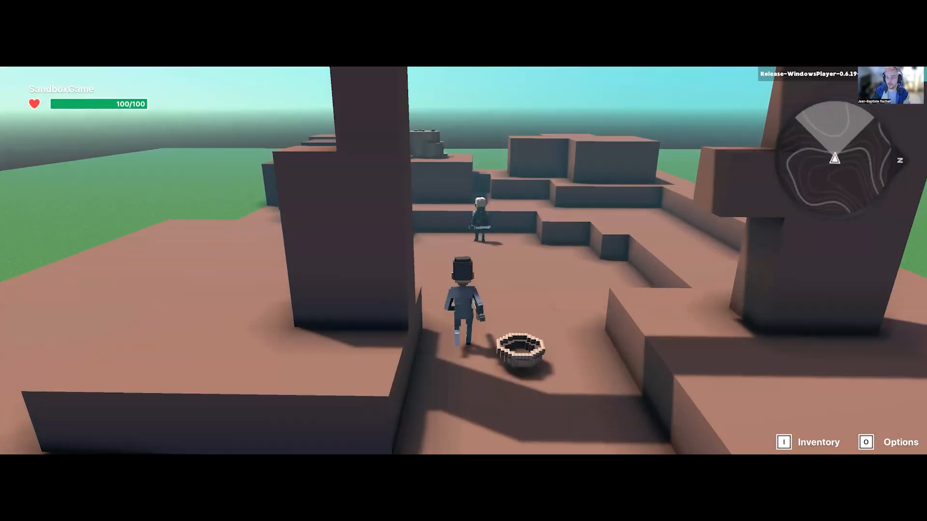
key("w")
key("s")
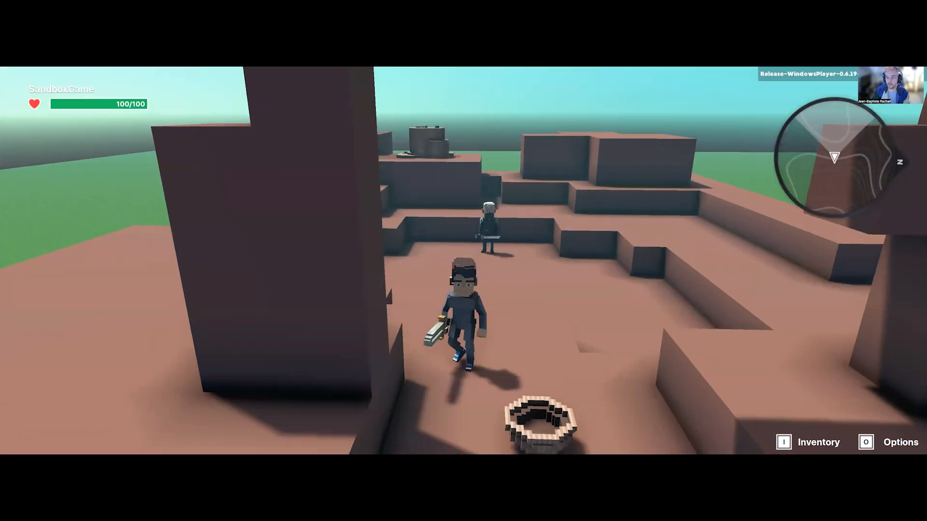
key("w")
Step: Circle and strike the Masked Elven Blademaster to test its reaction, and return to the editor
key("w")
key("s")
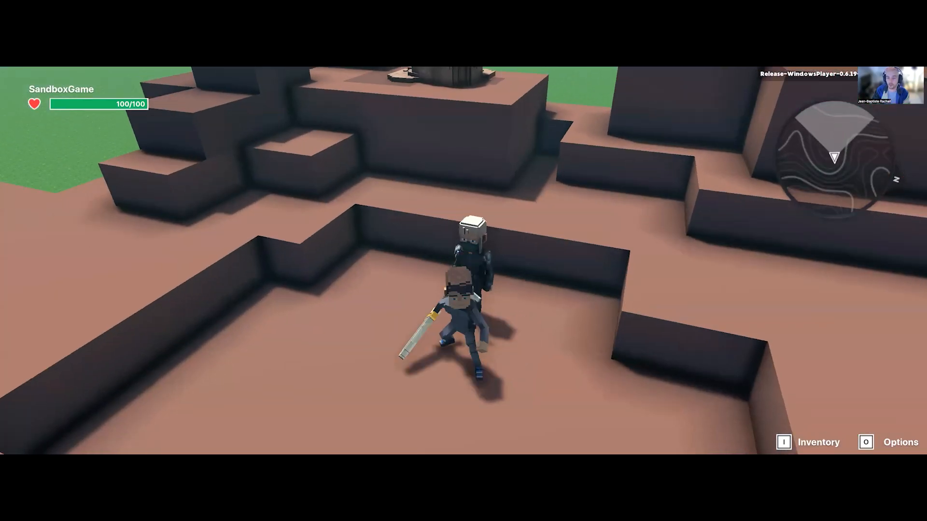
key("d")
key("a")
key("w")
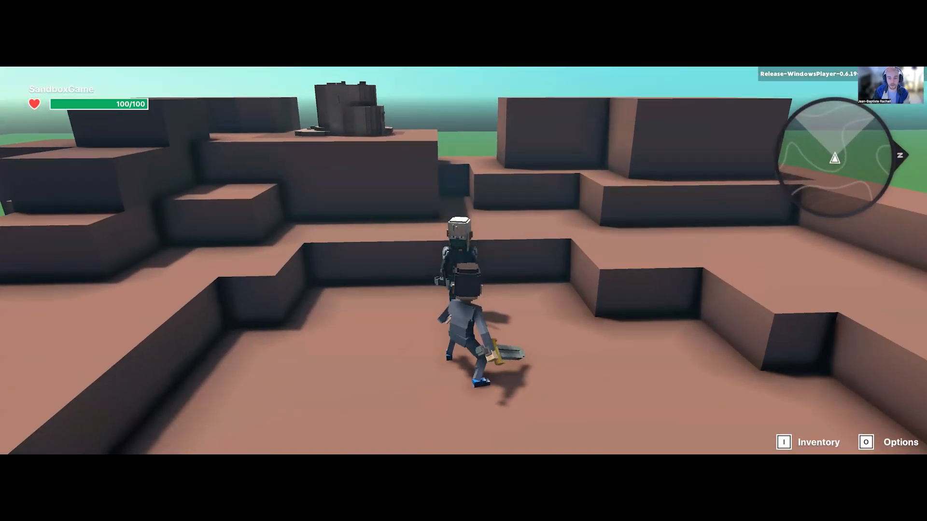
key("s")
key("w")
key("w")
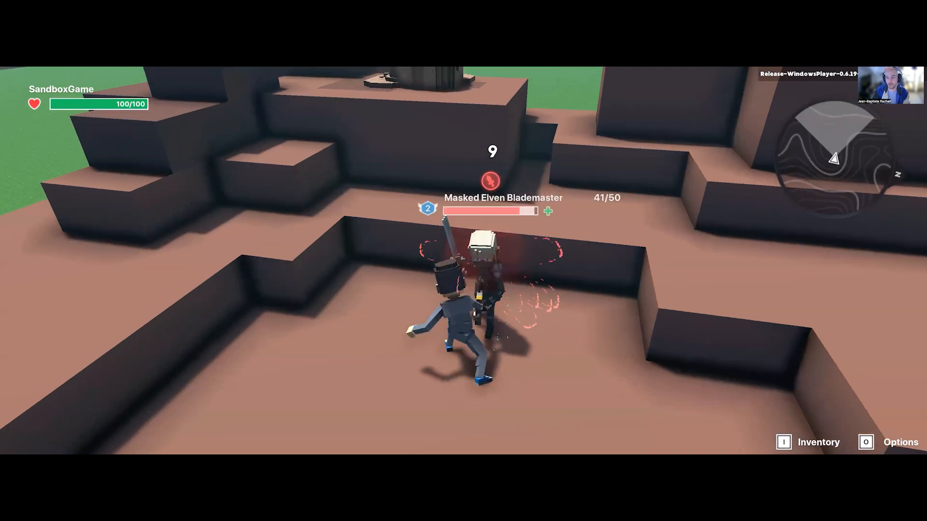
key("s")
key("w")
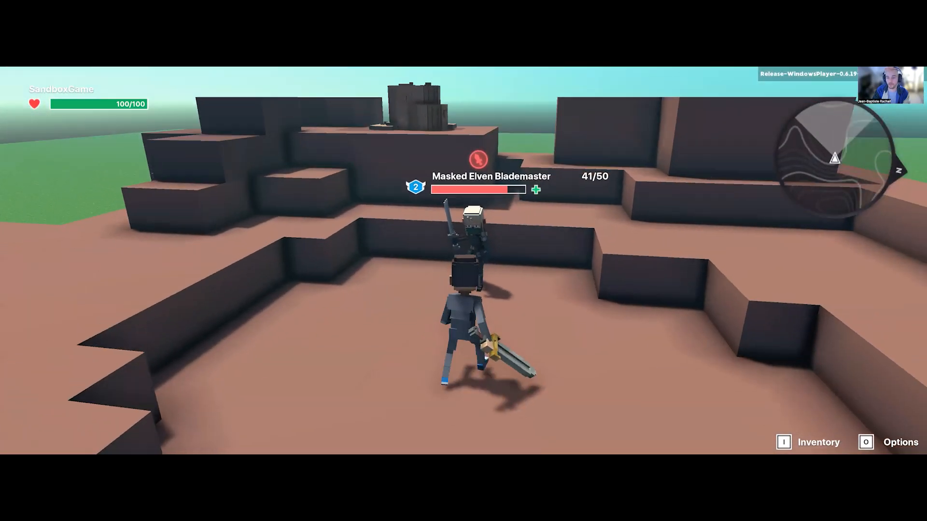
key("a")
key("w")
key("w")
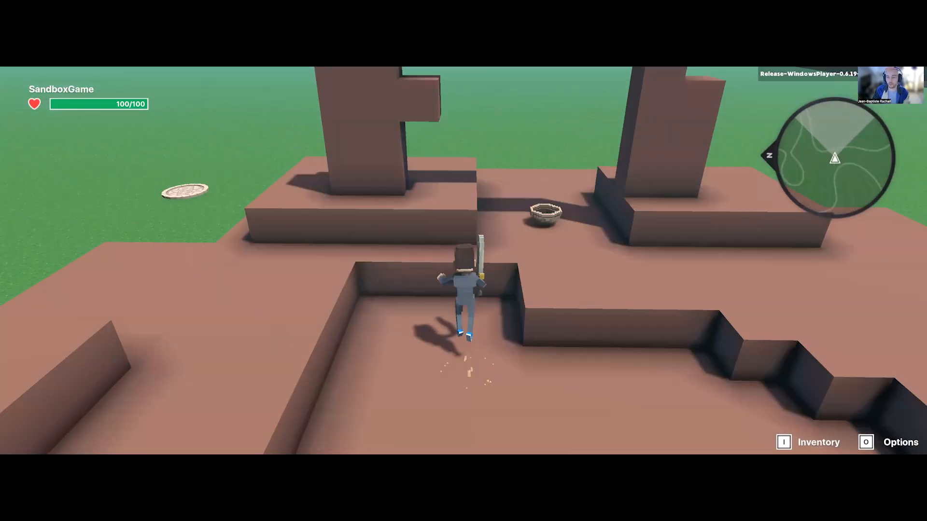
key("Escape")
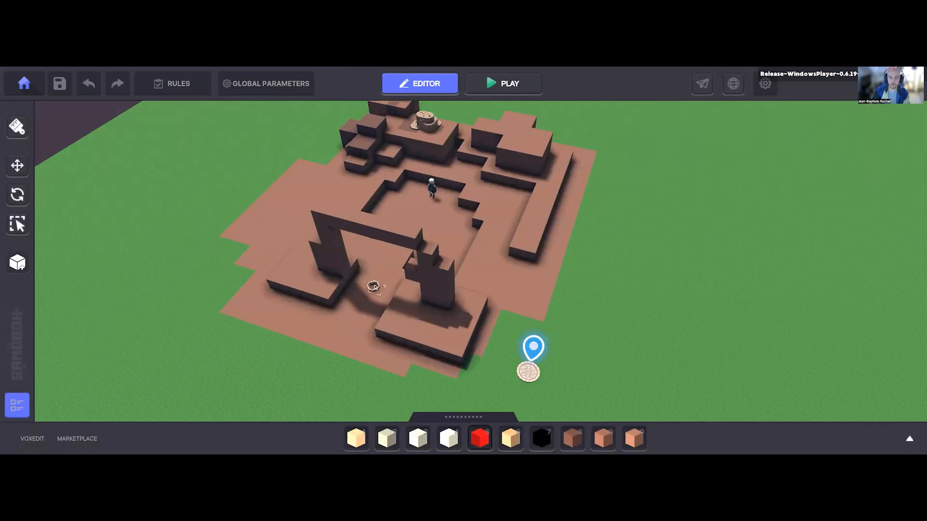
Step: Select the Clay Bowl between the two pillars and bring its behaviour and component settings into view
left_click(374, 286)
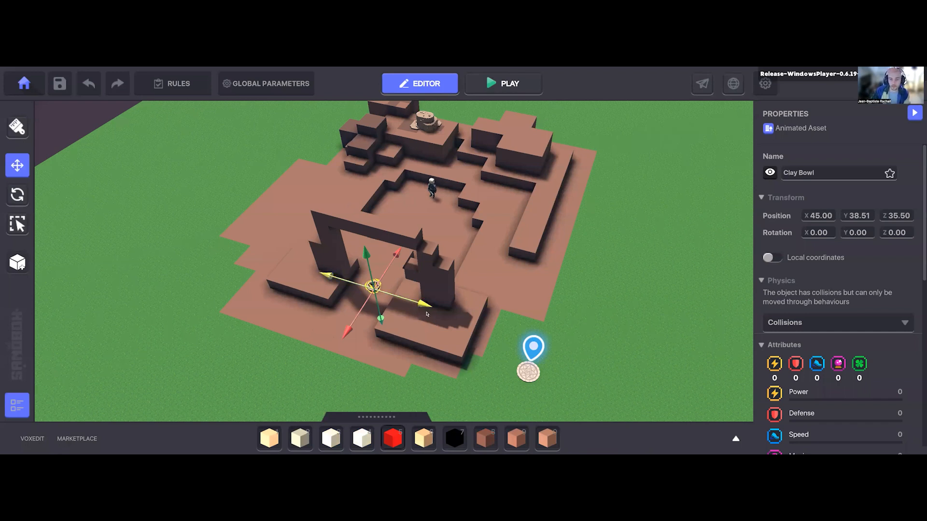
key("a")
key("a")
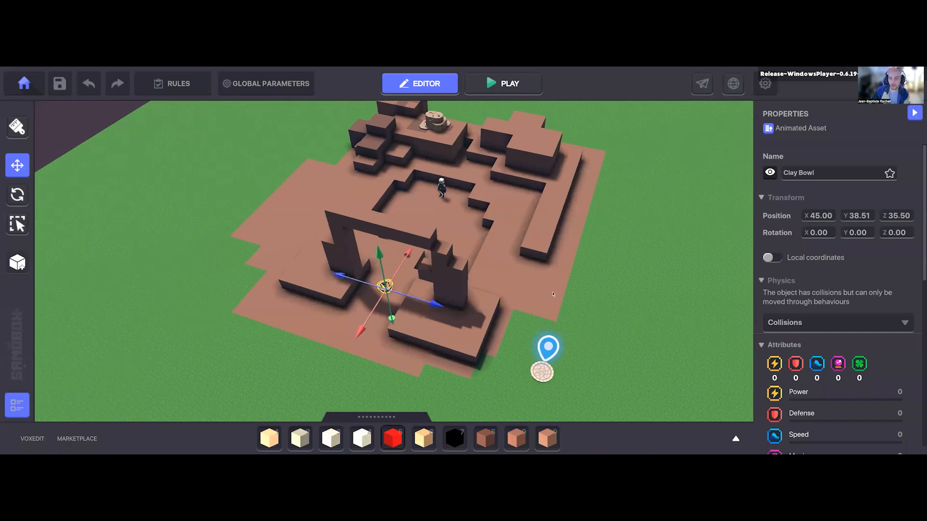
right_click_drag(562, 330, 773, 240)
key("w")
key("a")
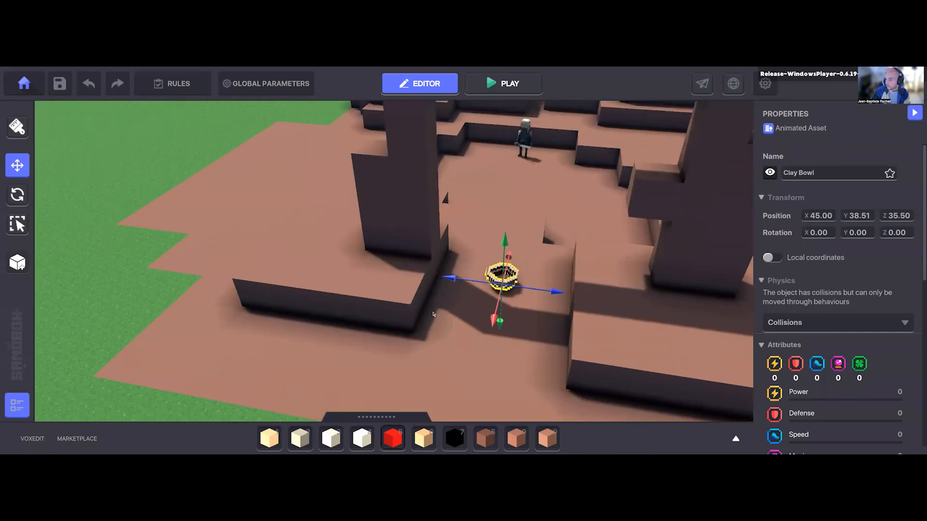
right_click_drag(557, 333, 755, 241)
scroll(768, 241, "down", 3)
key("d")
scroll(827, 316, "down", 2)
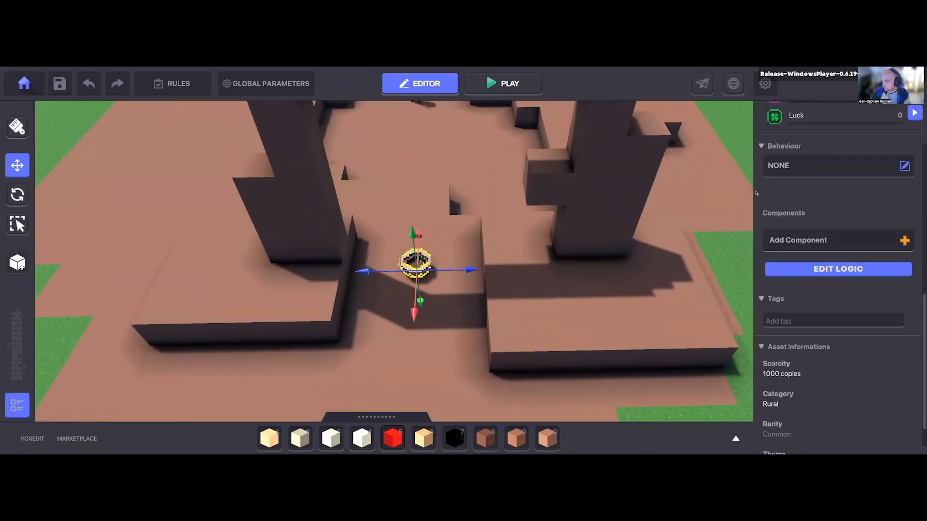
left_click(790, 171)
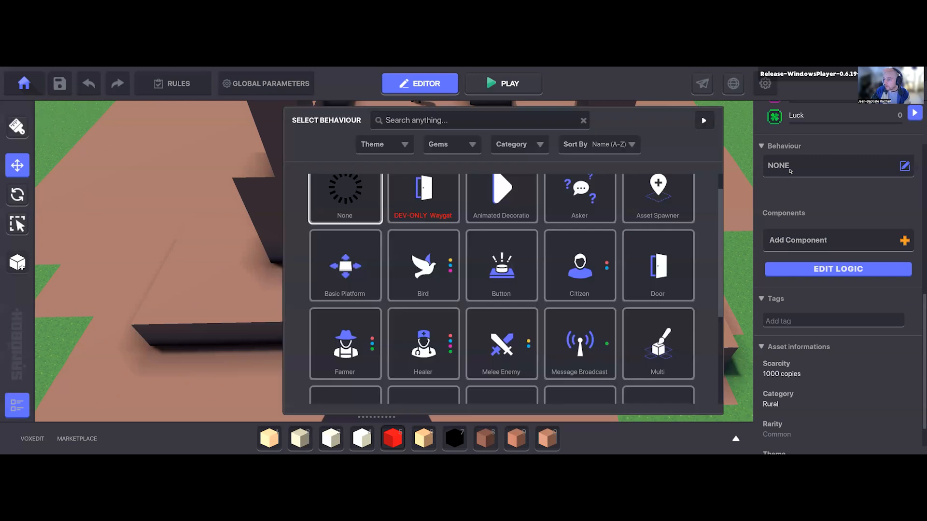
scroll(628, 251, "up", 1)
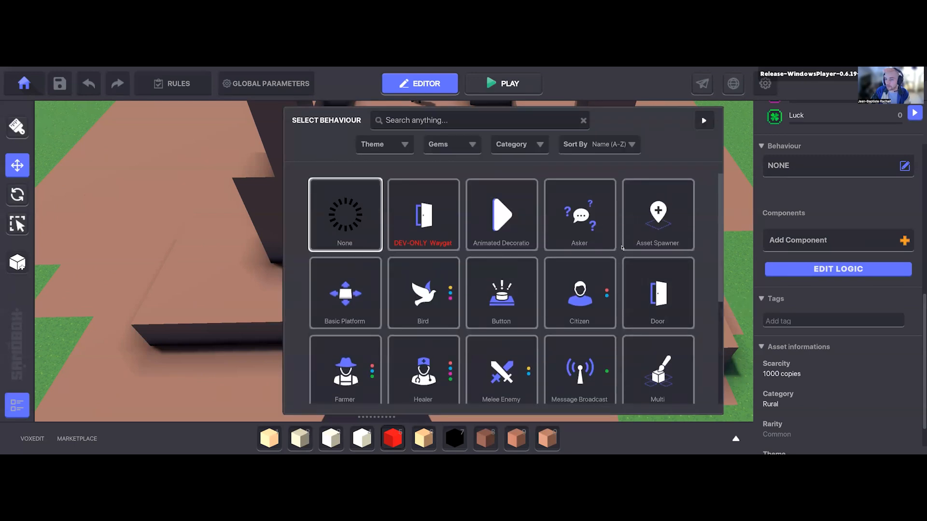
left_click(595, 222)
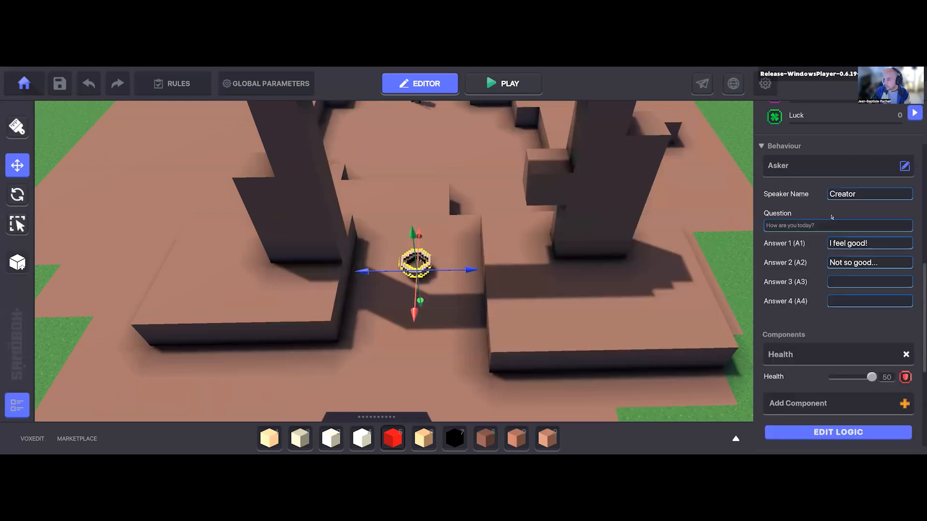
left_click(834, 164)
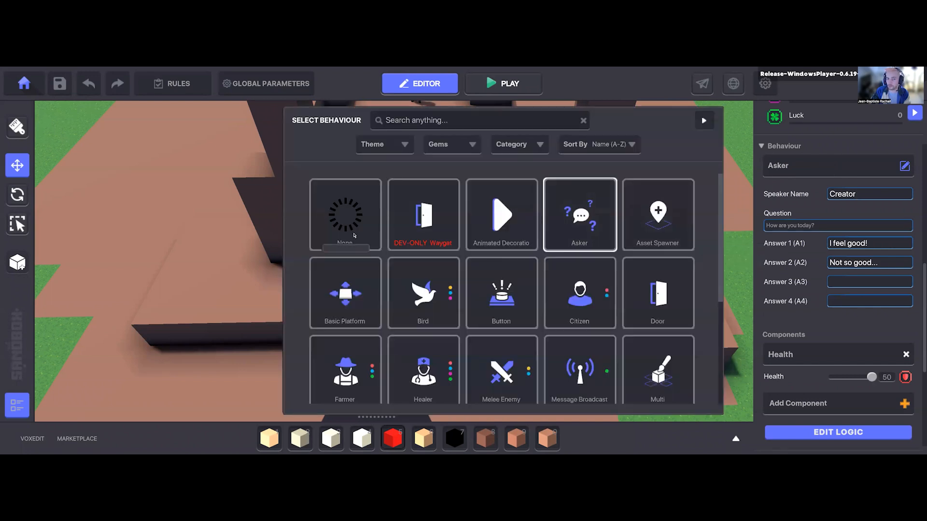
left_click(354, 234)
left_click(906, 232)
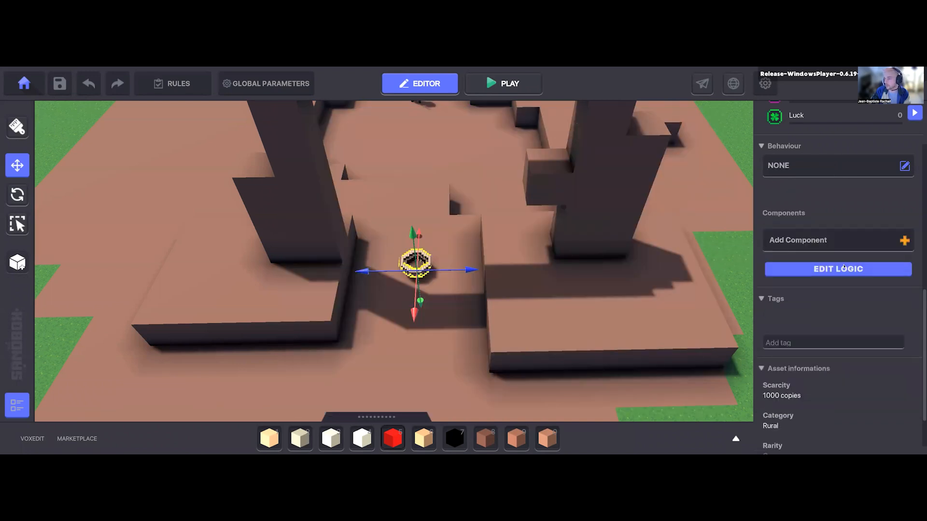
Step: Add a Speaker component to the Clay Bowl and clear its Text to display
left_click(792, 244)
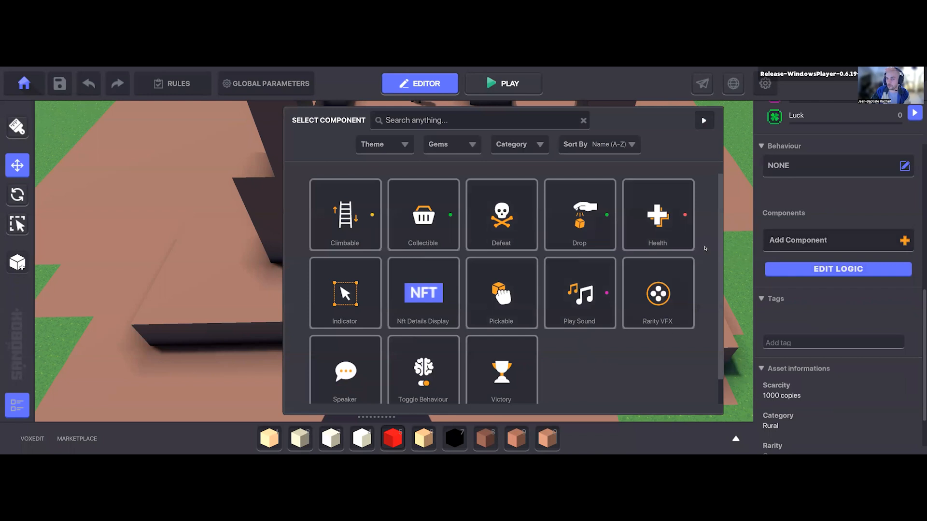
left_click(347, 365)
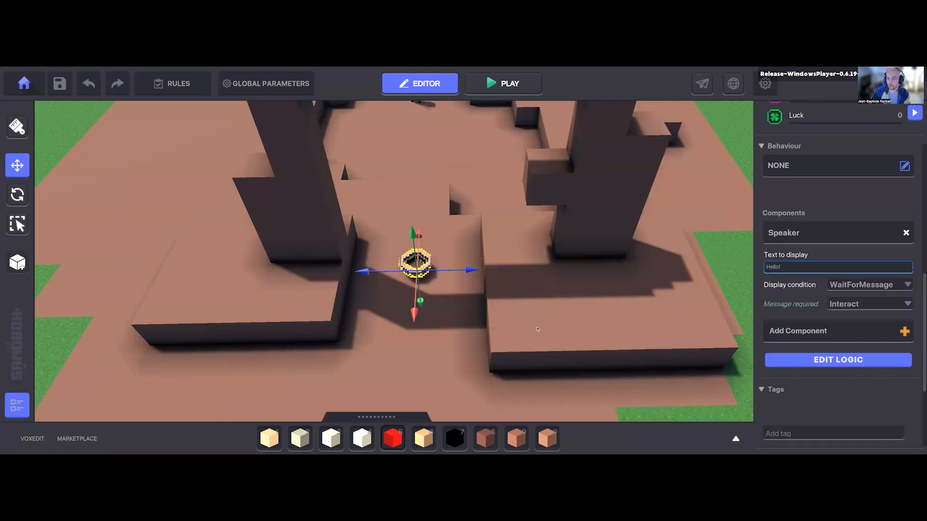
right_click_drag(529, 362, 518, 362)
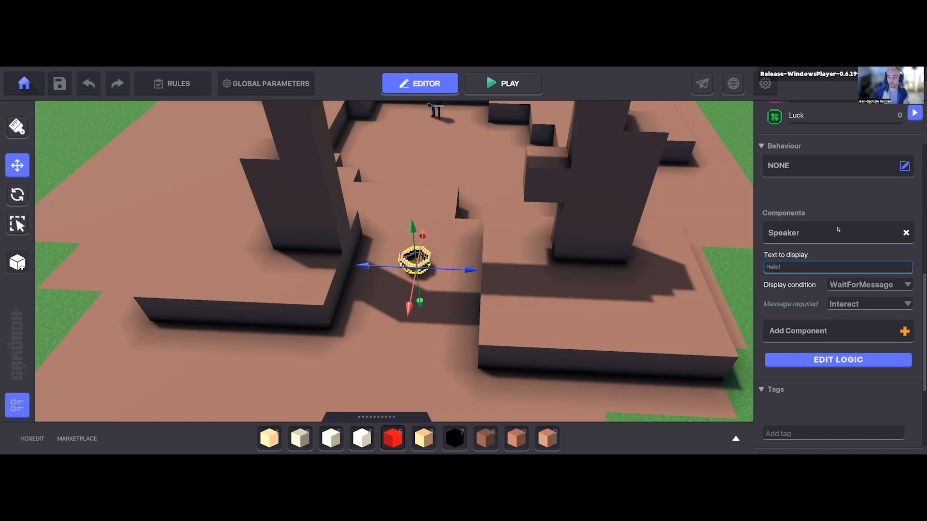
left_click(798, 269)
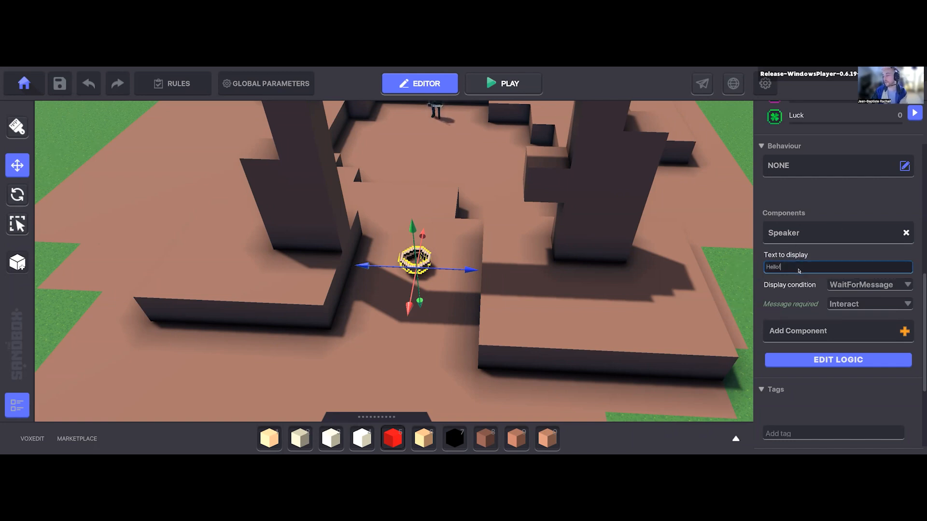
key("BackSpace")
key("BackSpace")
key("BackSpace")
key("BackSpace")
key("BackSpace")
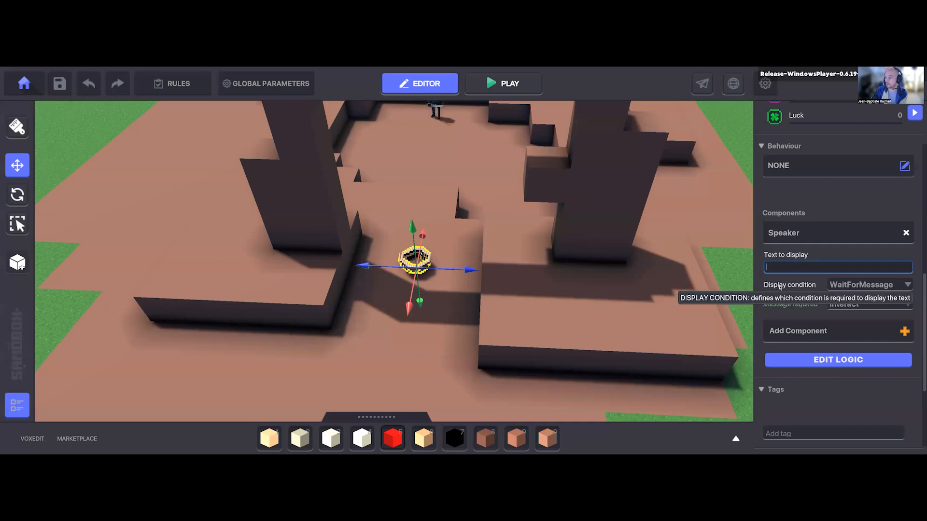
Step: Set the Speaker's Display condition to DetectEntity and raise the Clay Bowl slightly above the ground
left_click(847, 286)
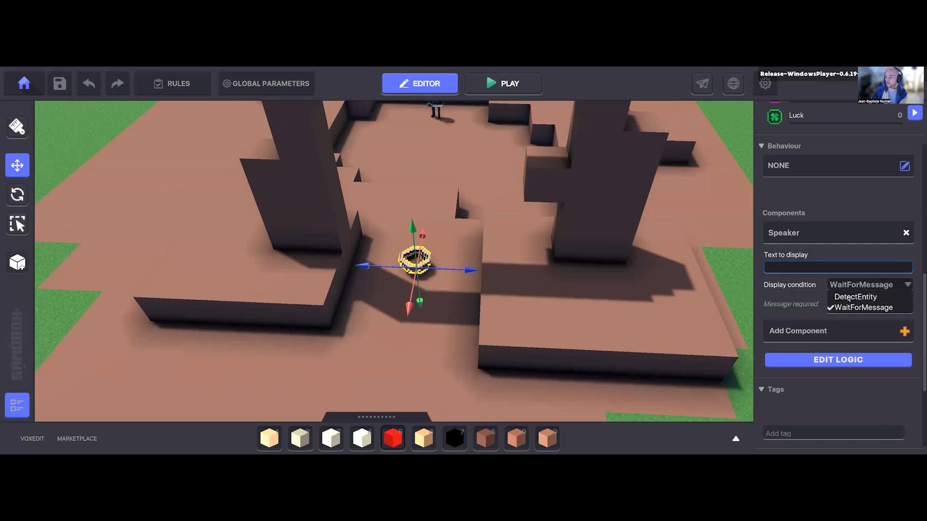
left_click(849, 297)
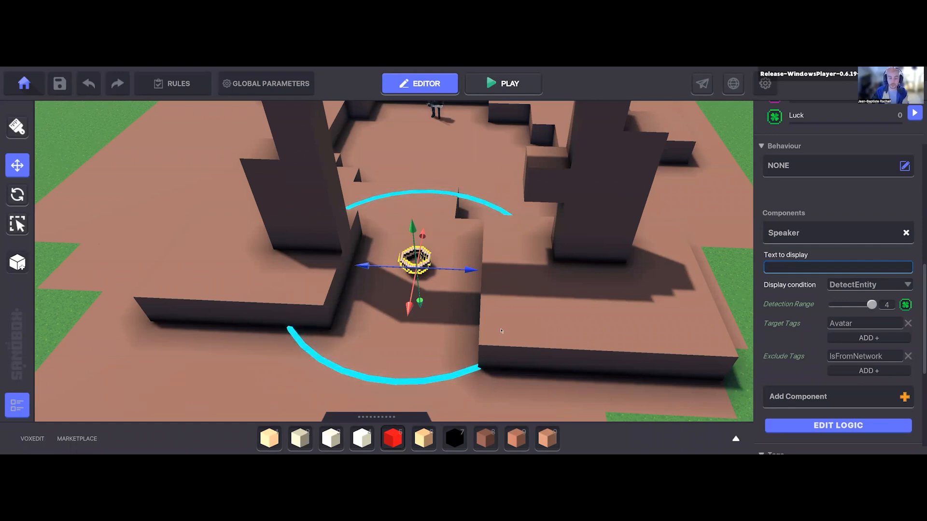
mouse_move(429, 226)
right_mouse_down()
mouse_move(410, 230)
mouse_move(413, 220)
right_mouse_up()
left_click_drag(414, 215, 412, 200)
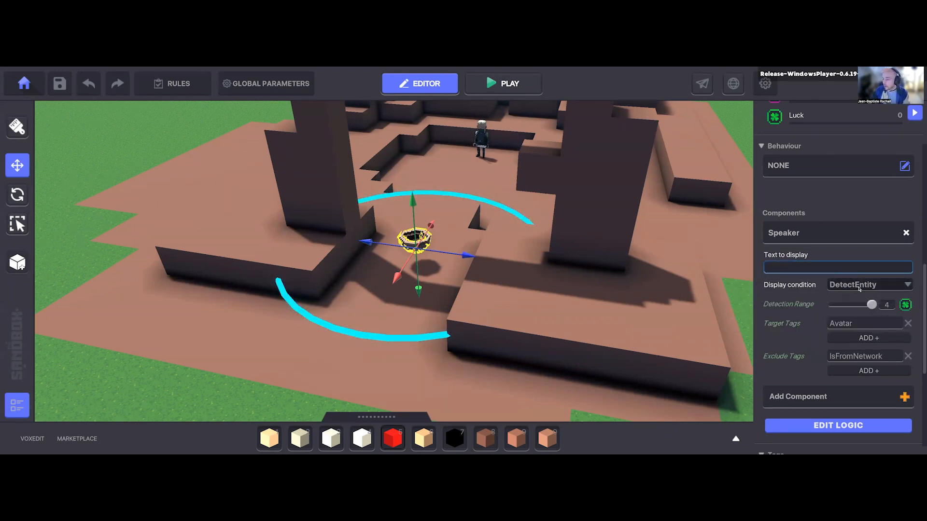
Step: Set the Speaker's Detection Range to 3 and reposition the Clay Bowl at about X 45.40, Y 39.01, Z 35.51
mouse_move(782, 309)
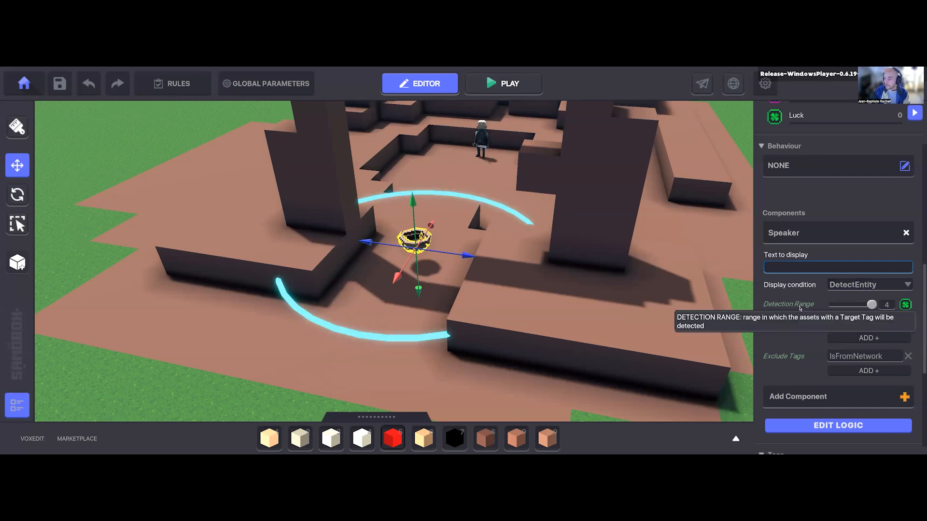
mouse_move(871, 304)
left_mouse_down()
mouse_move(850, 305)
mouse_move(871, 304)
mouse_move(862, 305)
left_mouse_up()
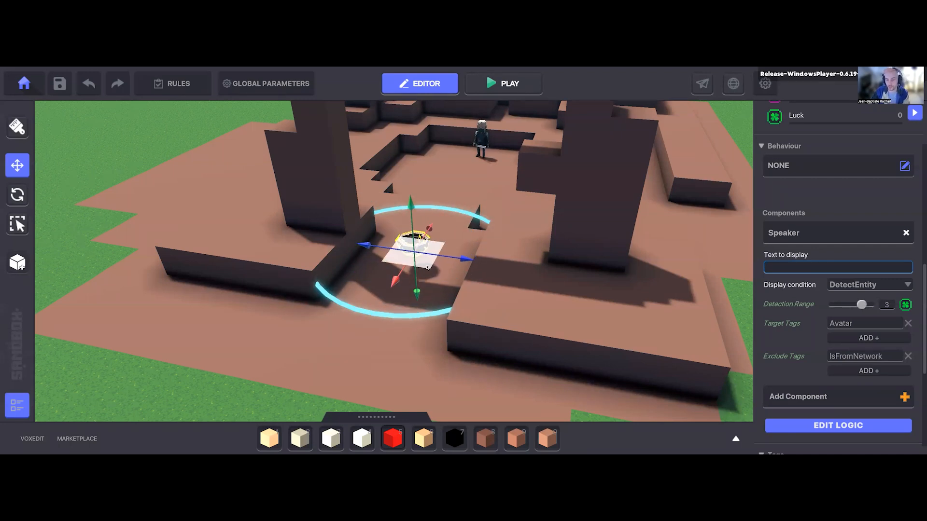
scroll(827, 291, "up", 3)
scroll(821, 285, "up", 5)
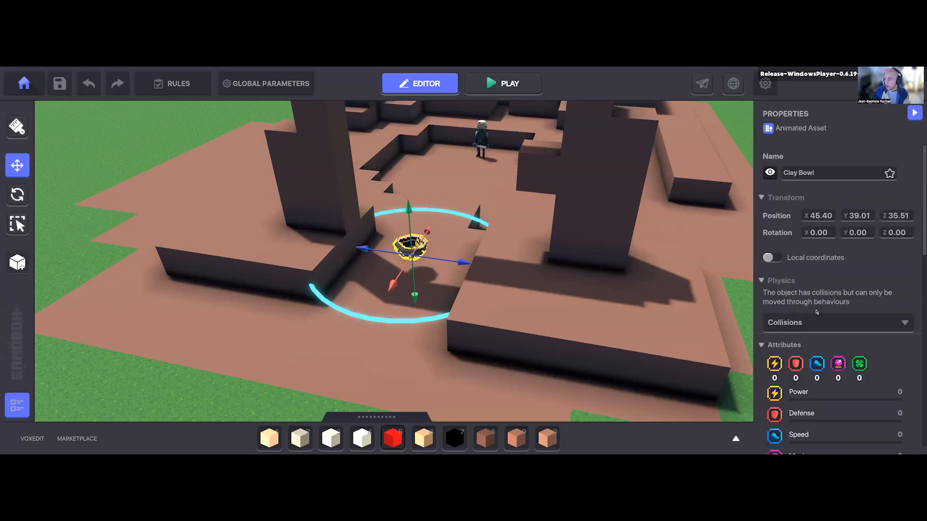
Step: Hide the Clay Bowl and set its Physics to No Collisions
scroll(816, 311, "down", 8)
left_click(838, 279)
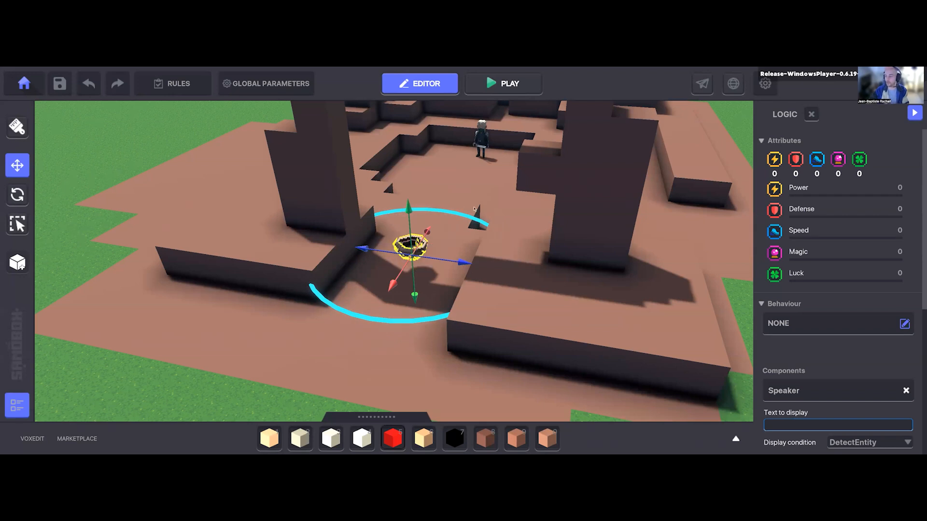
scroll(804, 164, "down", 5)
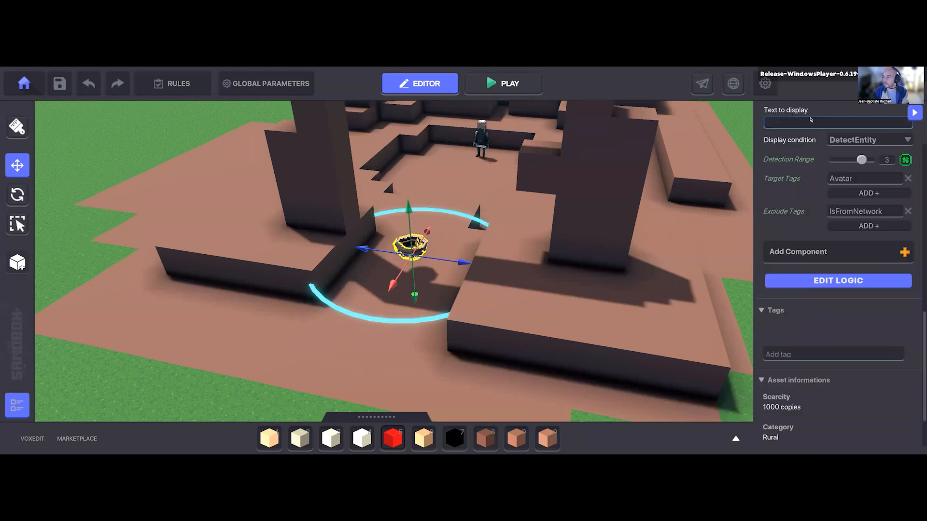
scroll(796, 218, "up", 3)
scroll(782, 180, "up", 6)
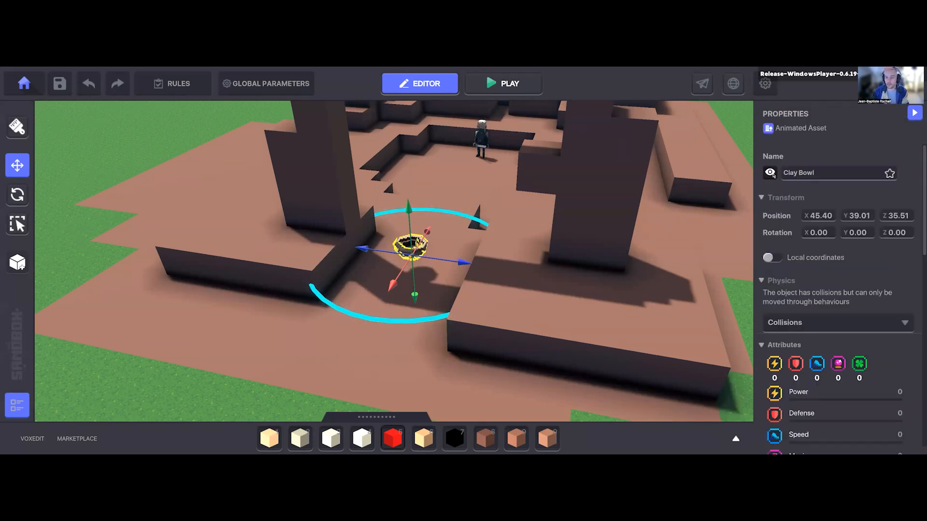
left_click(771, 173)
left_click(798, 323)
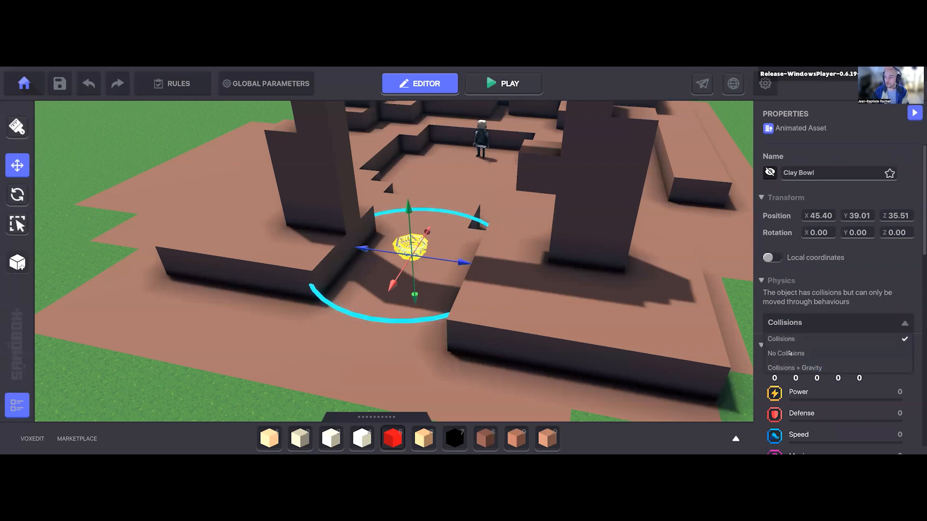
left_click(789, 353)
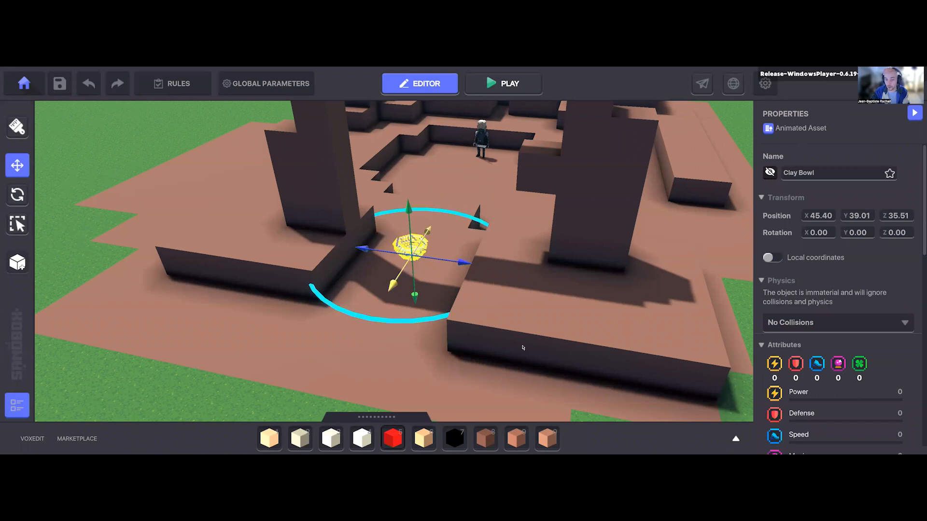
Step: Open the Clay Bowl's logic settings and set the Speaker's Only Once option to True
scroll(826, 302, "down", 5)
scroll(826, 302, "down", 2)
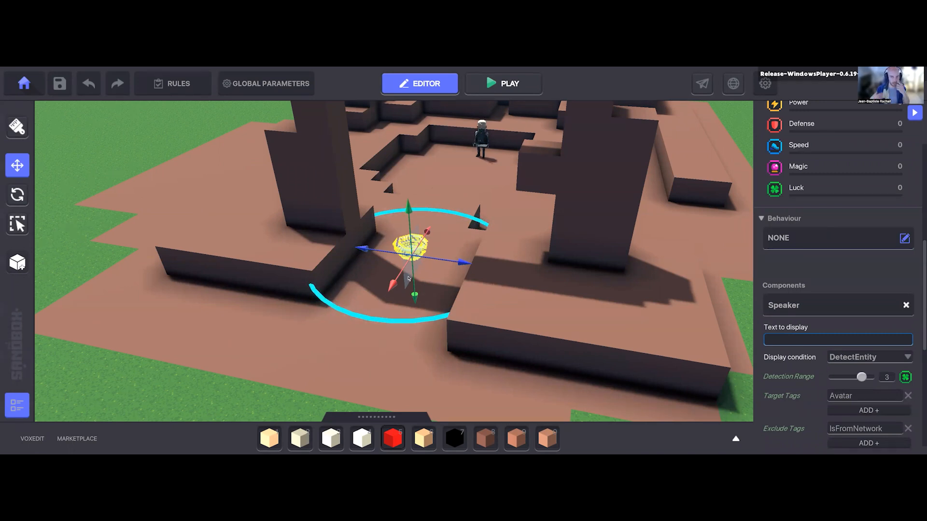
scroll(850, 239, "down", 3)
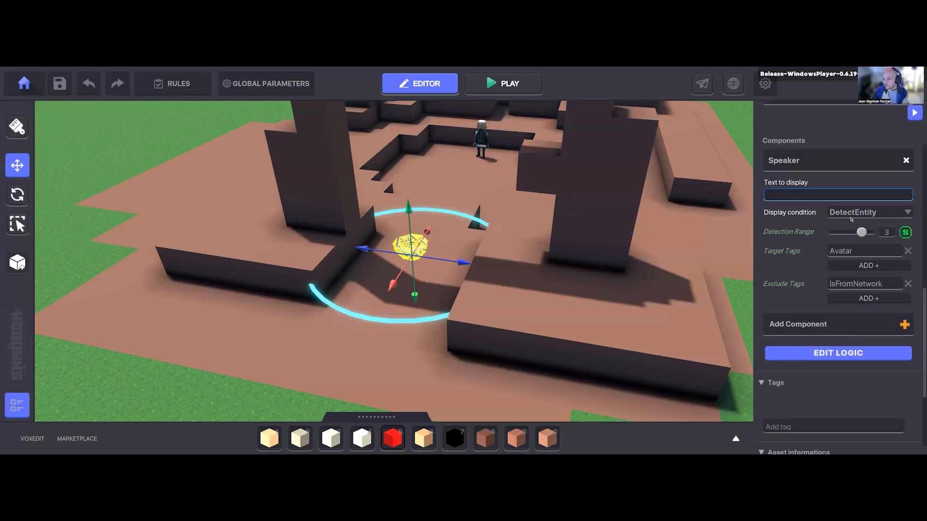
left_click(816, 353)
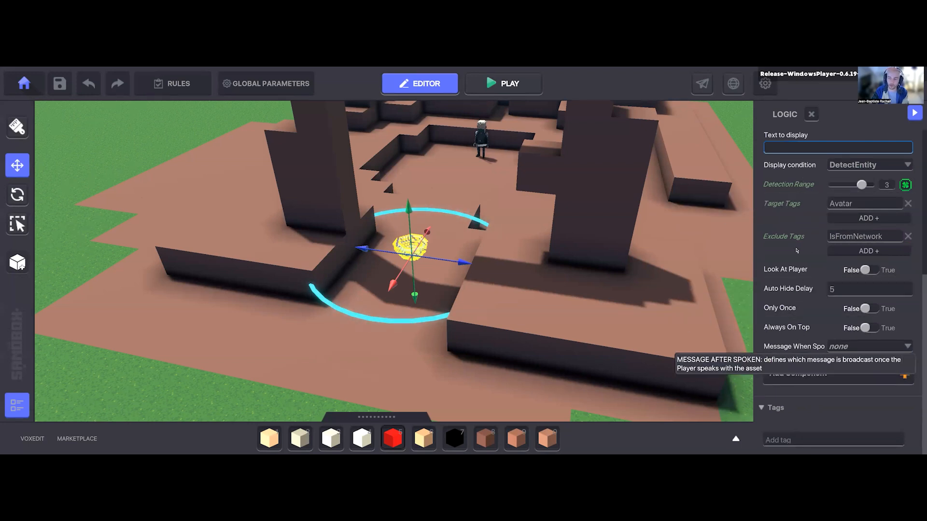
scroll(813, 235, "up", 2)
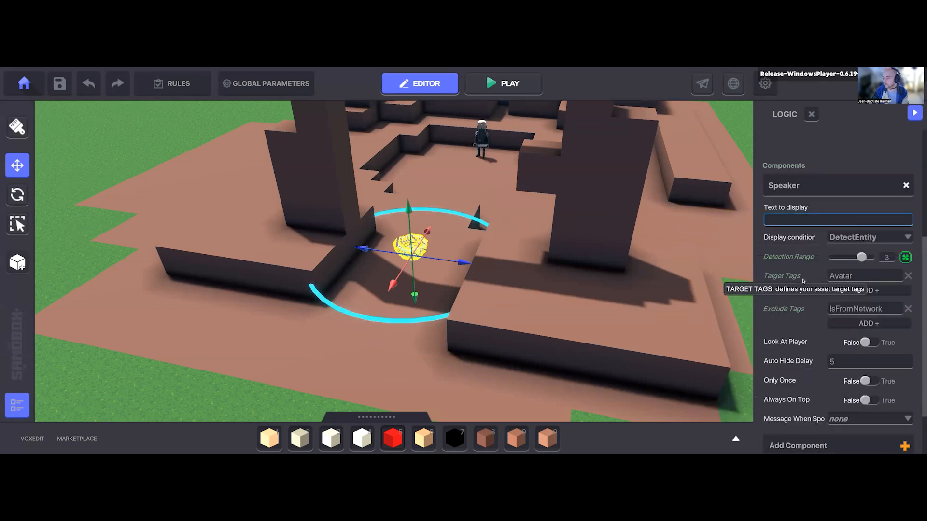
scroll(801, 273, "down", 2)
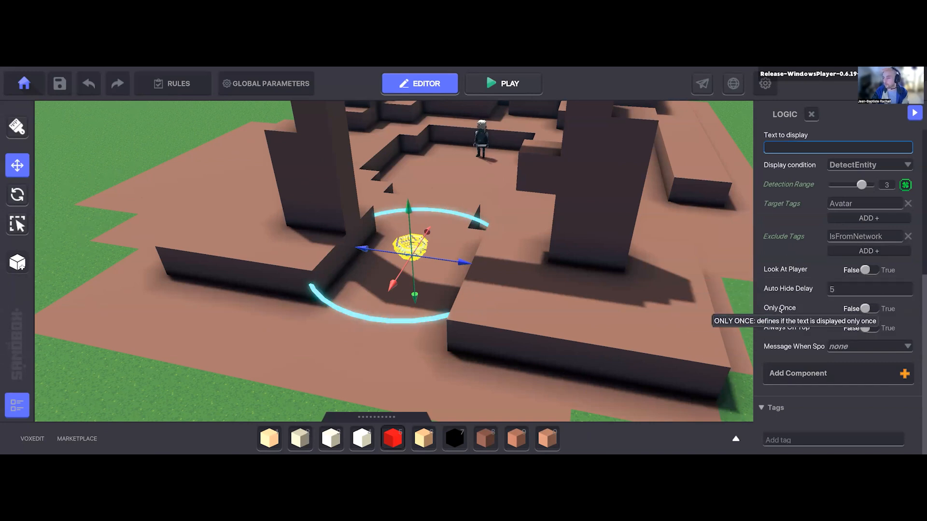
left_click(875, 310)
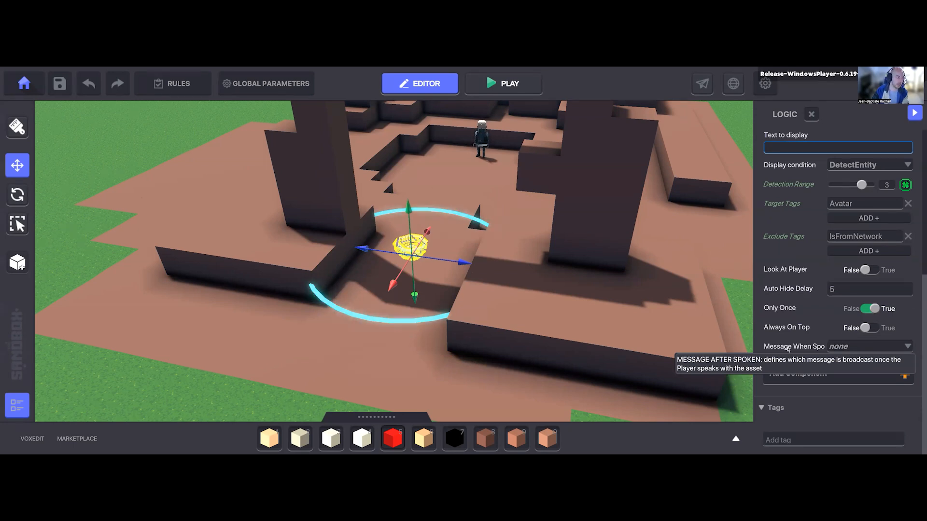
Step: Check which Turn ON Message the enemy's Toggle Behaviour component uses
left_click(849, 348)
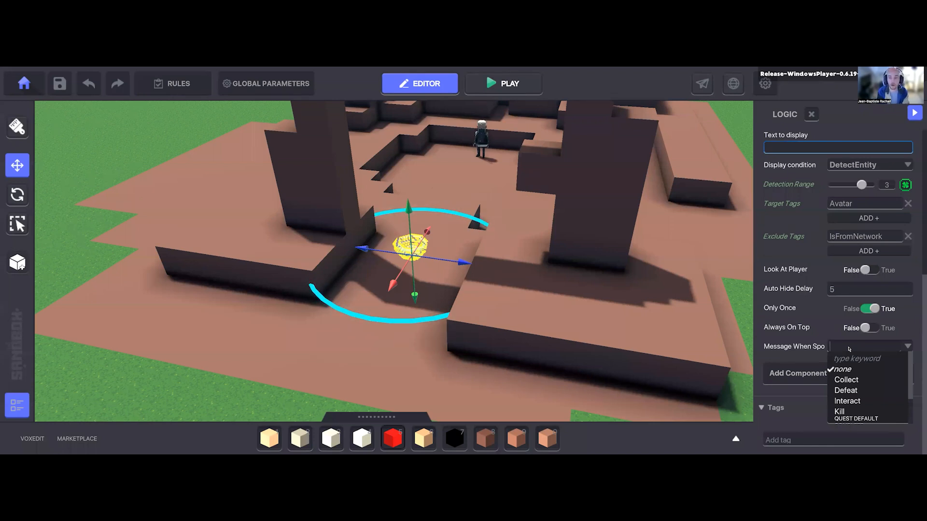
left_click(479, 136)
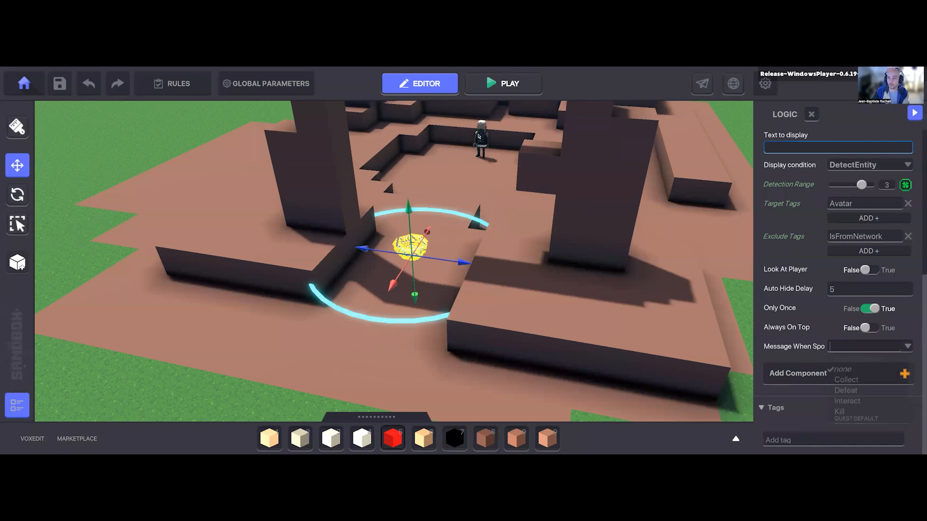
left_click(481, 138)
scroll(852, 190, "down", 2)
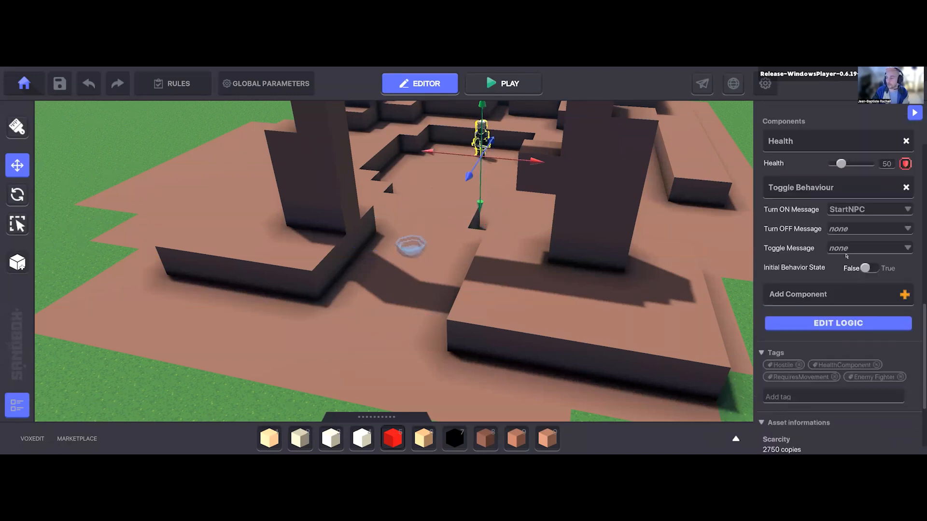
mouse_move(790, 211)
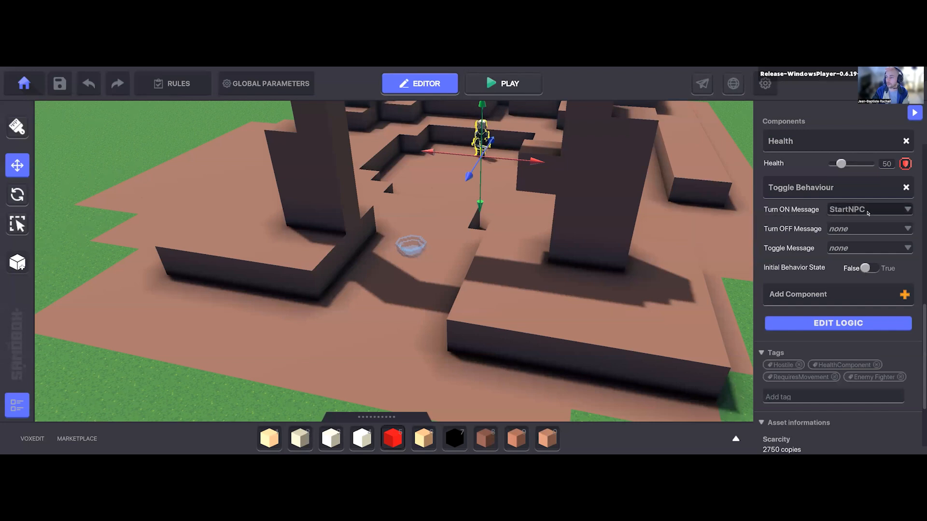
Step: Set the Clay Bowl Speaker's message sent when spoken to StartNPC
left_click(410, 250)
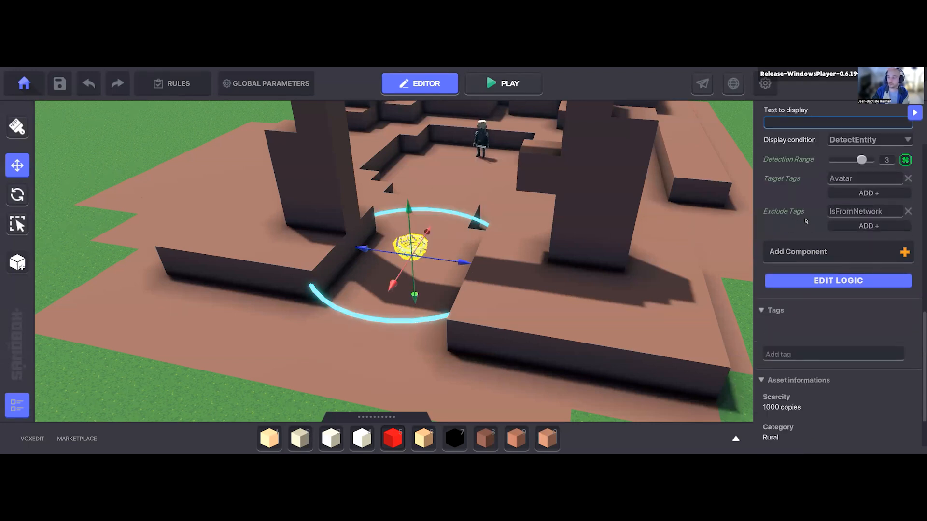
scroll(816, 260, "up", 5)
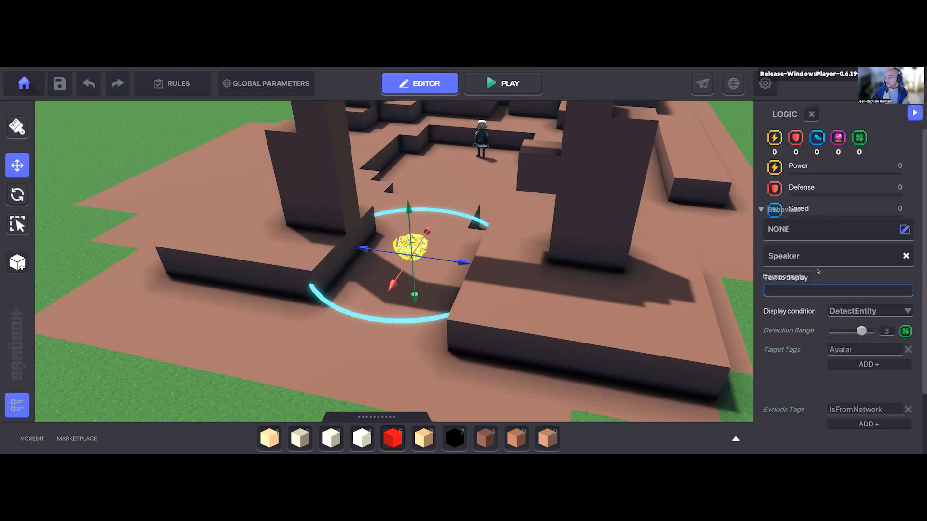
scroll(830, 203, "down", 5)
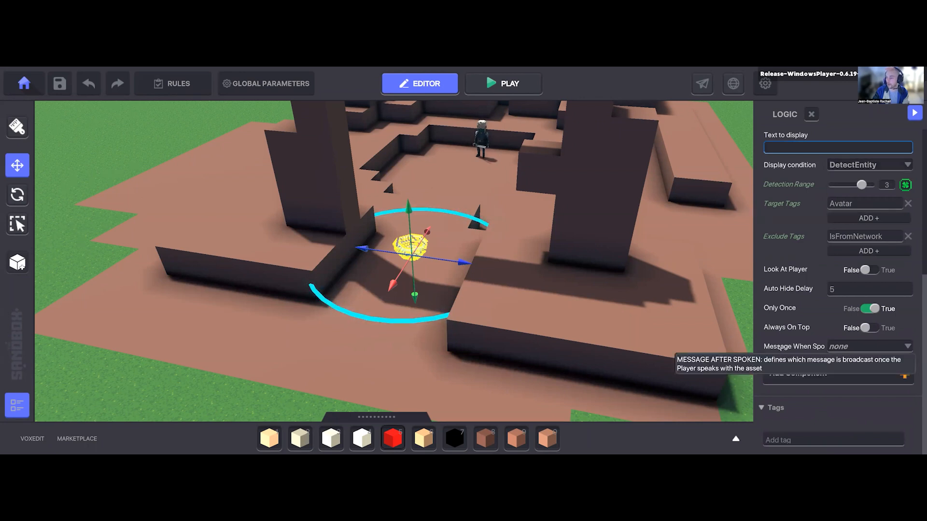
left_click(853, 347)
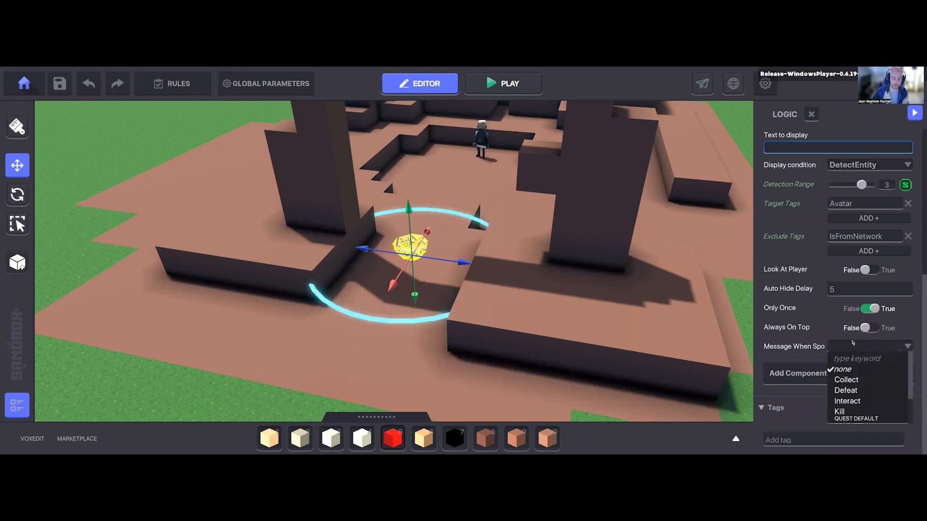
type("Start")
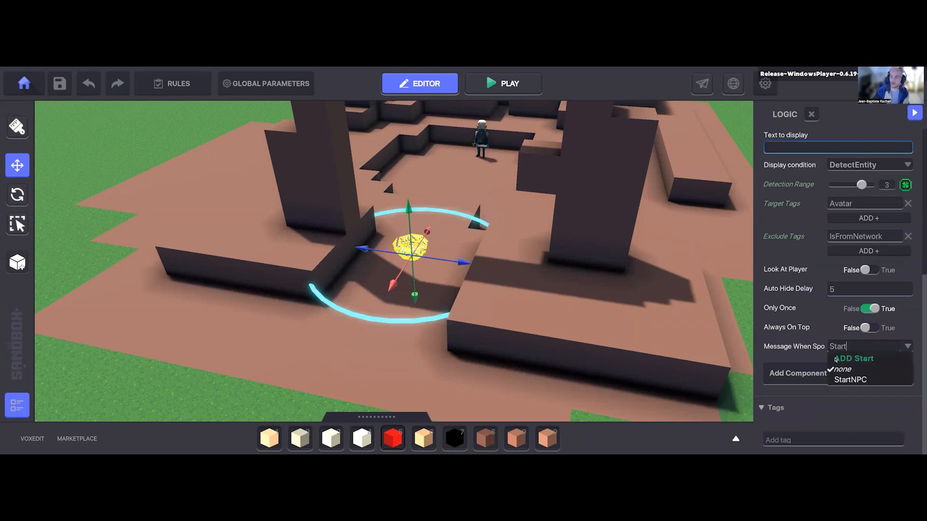
left_click(852, 380)
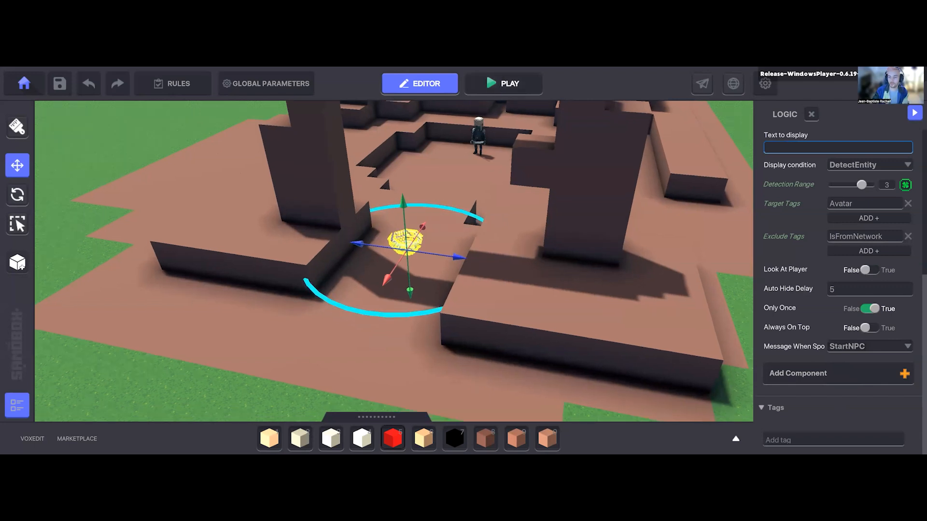
Step: Playtest the level to check the enemy trigger, and return to an overview of the terrain in the editor
left_click(502, 83)
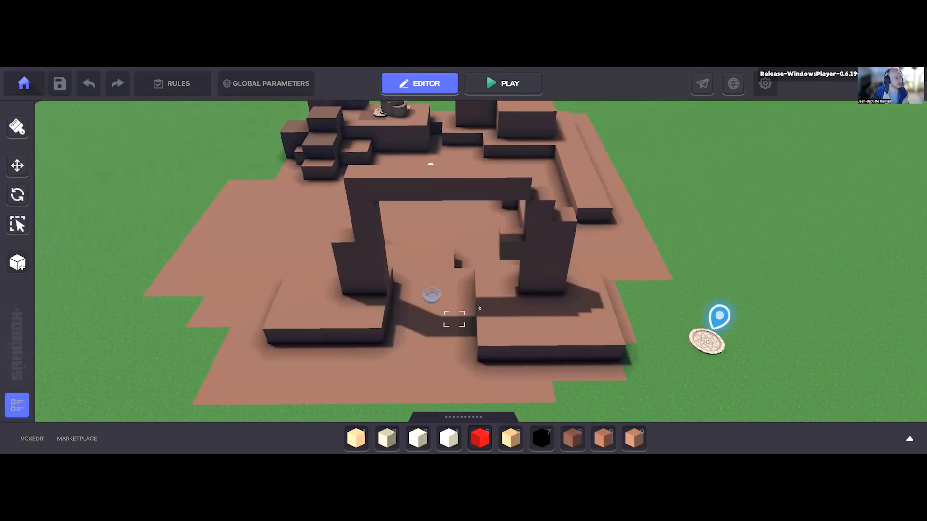
right_click_drag(467, 271, 473, 305)
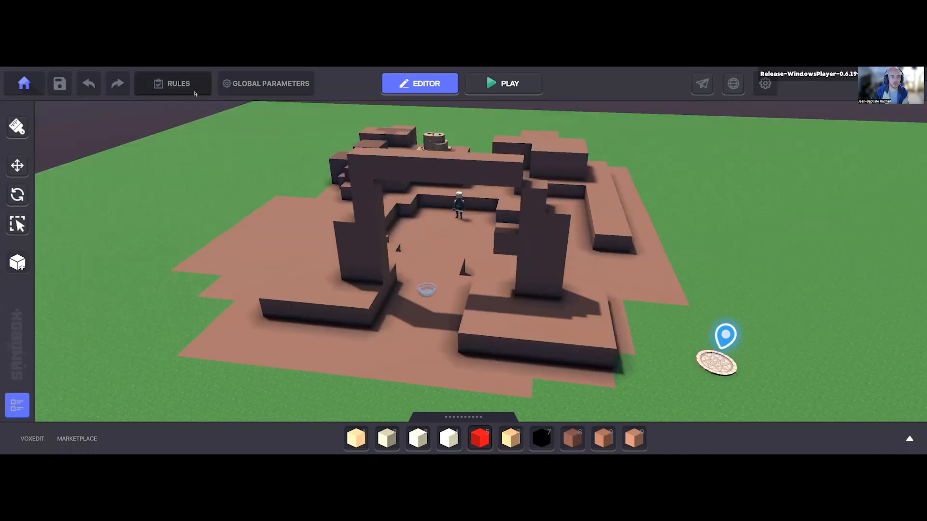
Step: In the game rules, add a quest named FIGHT NPC with the description "Fight the bad guy from the desert."
left_click(196, 92)
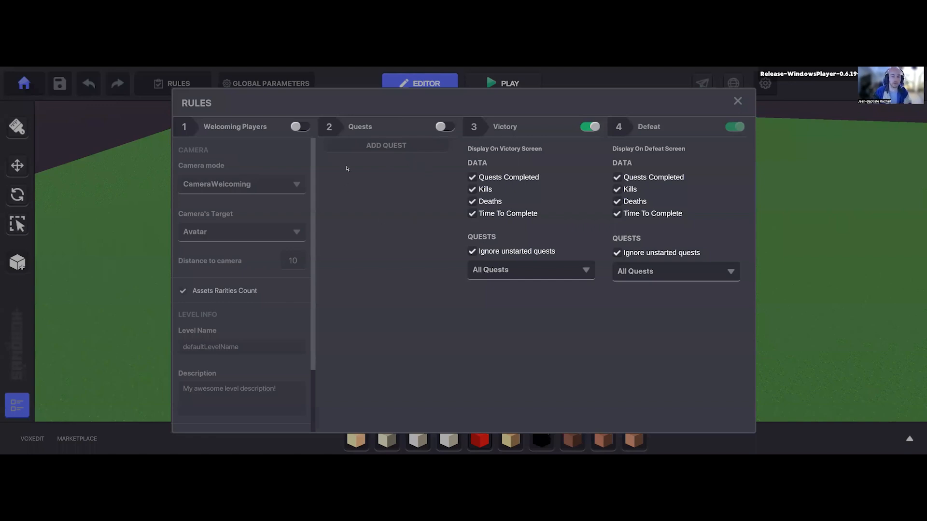
left_click(383, 165)
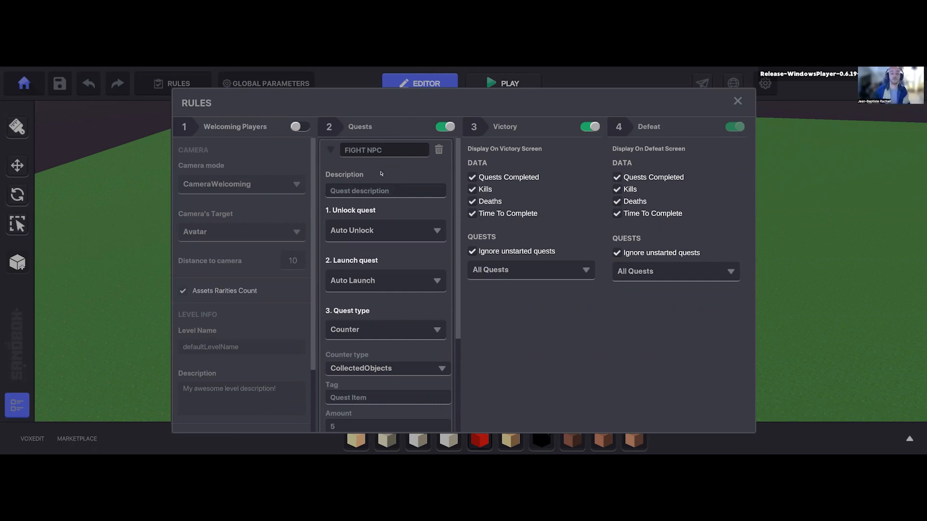
left_click(401, 193)
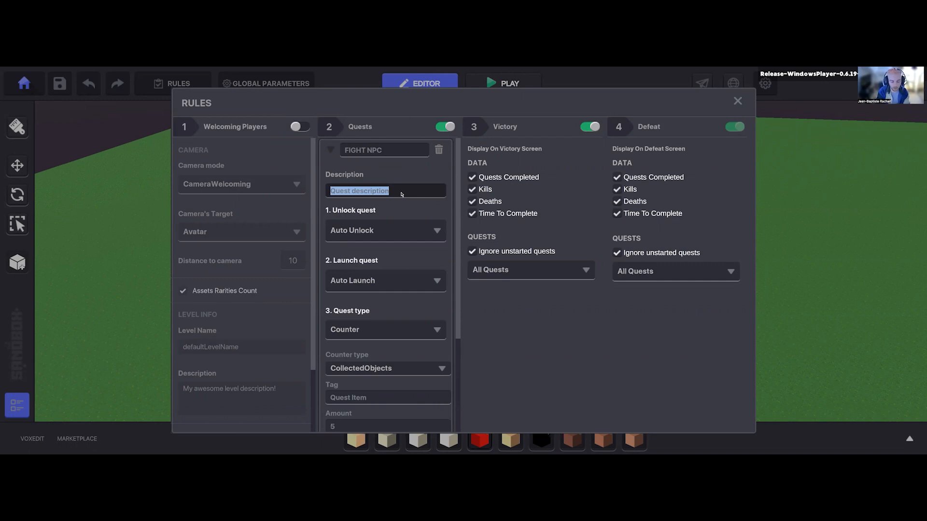
type("Fight the bad")
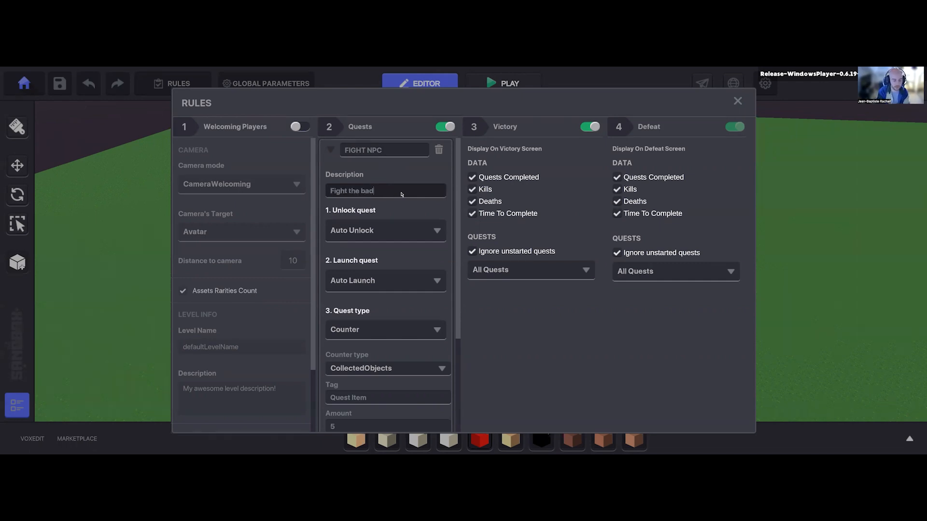
type(" guy from the de")
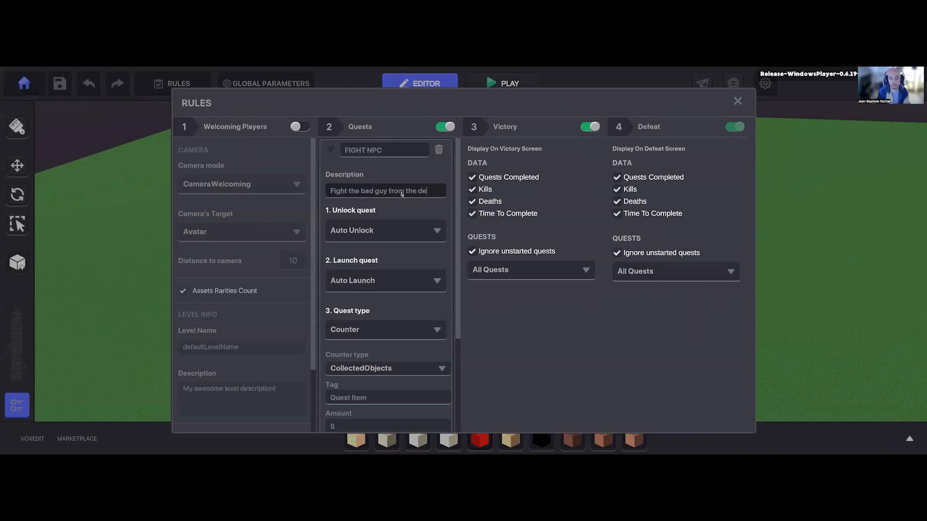
type("sert.")
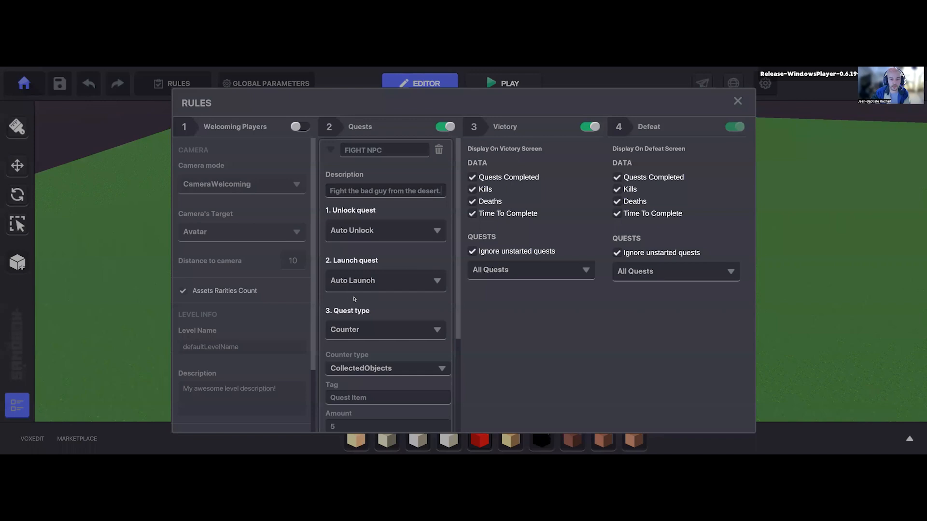
Step: Review the quest's unlock options, keep Auto Unlock, and playtest the level by walking the avatar near the spawn point
left_click(398, 231)
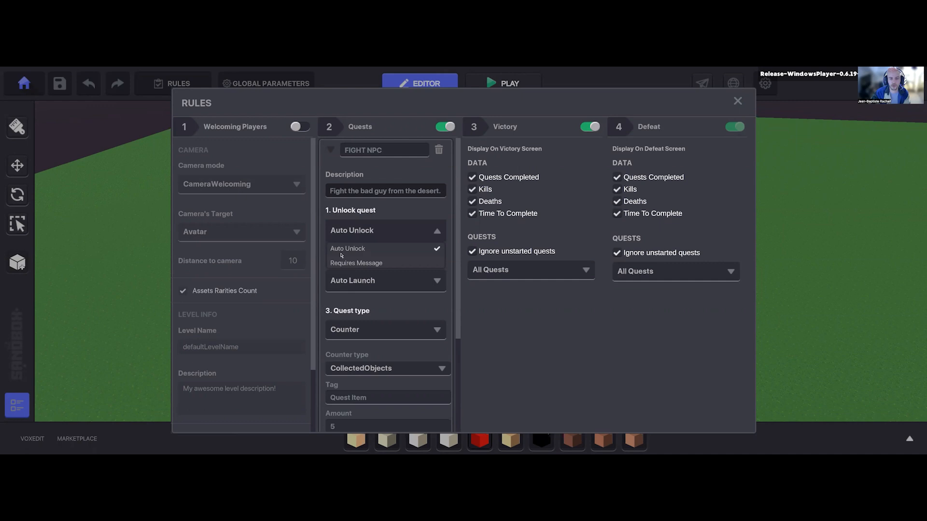
left_click(412, 233)
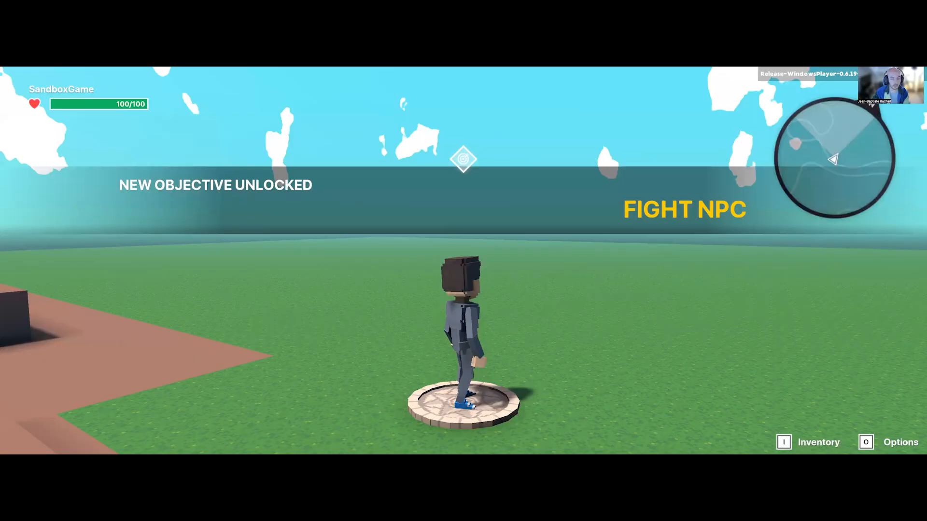
key("s")
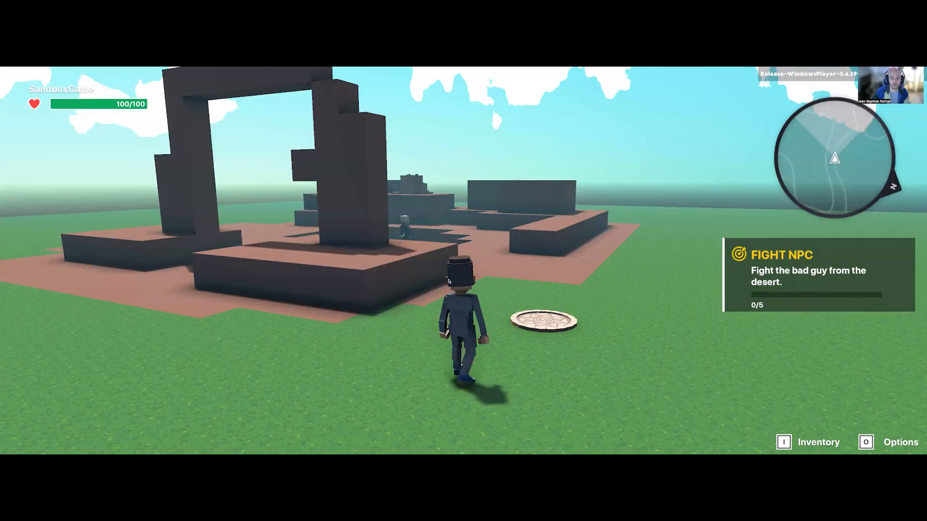
key("w")
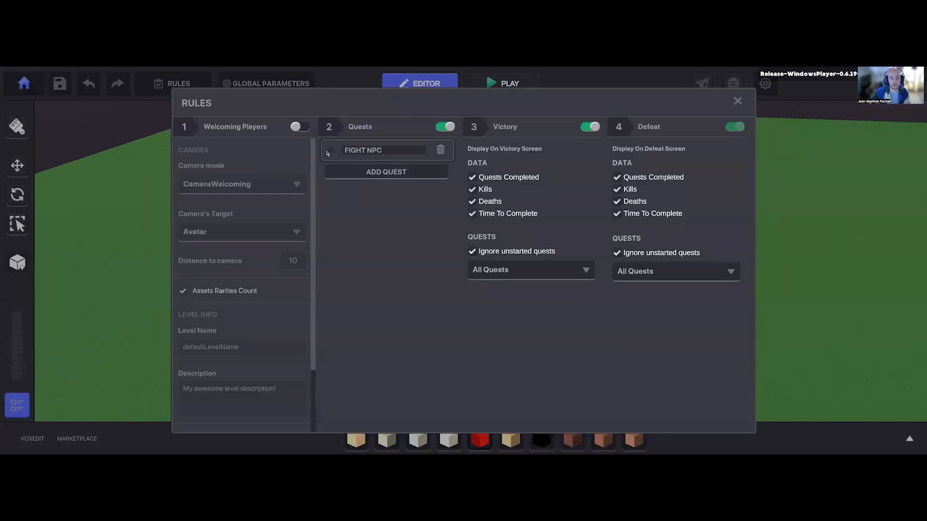
left_click(328, 152)
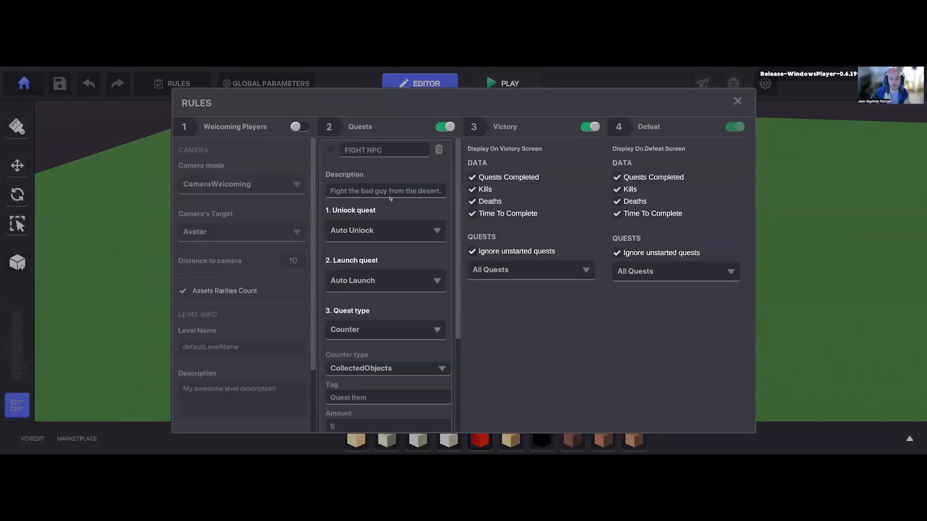
Step: Set the FIGHT NPC quest's launch condition to Requires Message, using the StartNPC message
left_click(363, 283)
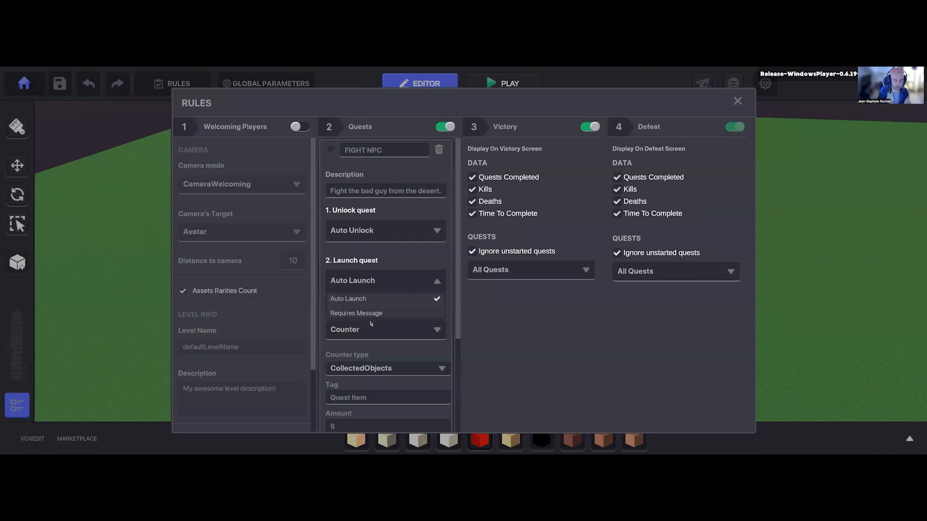
left_click(370, 314)
left_click(371, 324)
type("Start")
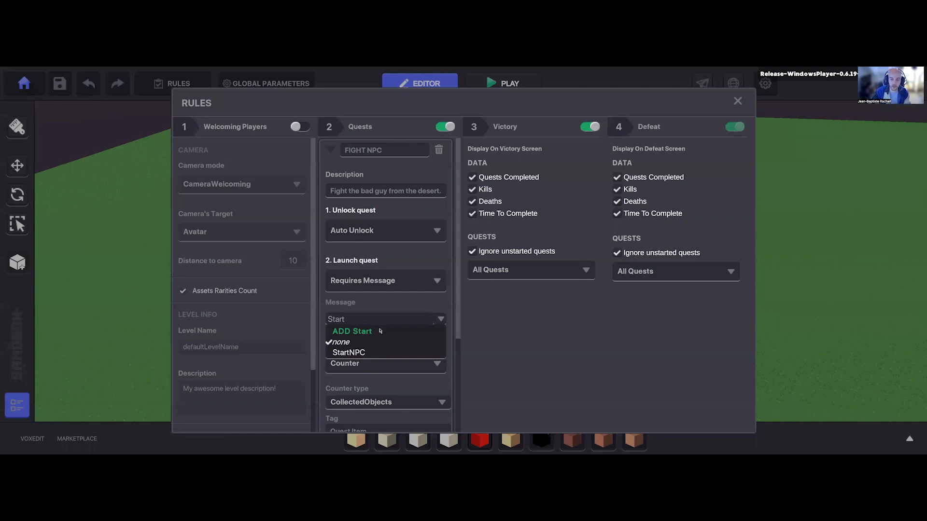
left_click(372, 353)
Step: Set the FIGHT NPC quest's type to Asset Death and review the available quest types
scroll(374, 284, "down", 3)
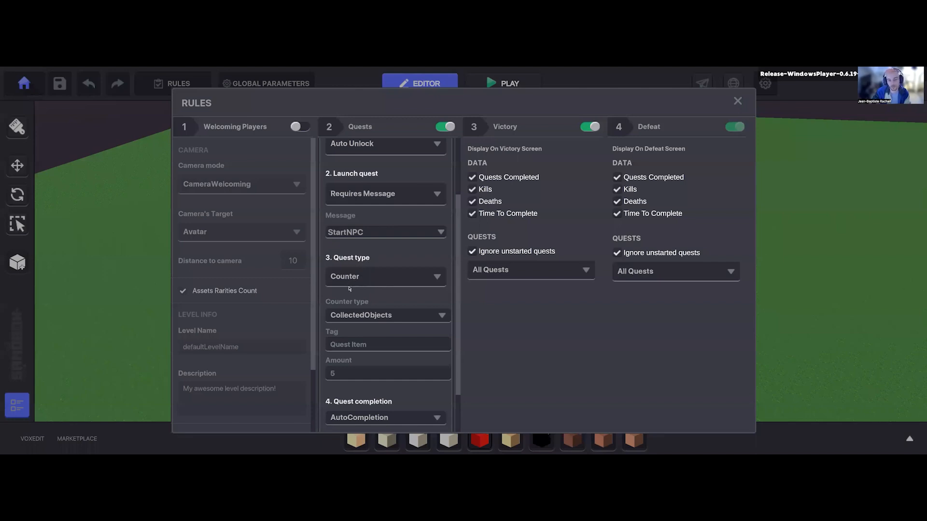
left_click(378, 280)
scroll(378, 302, "down", 1)
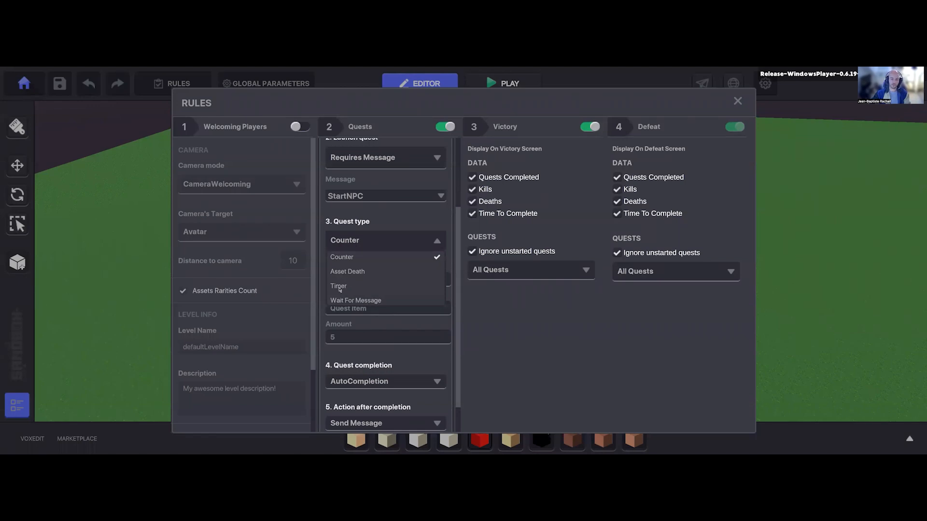
left_click(372, 272)
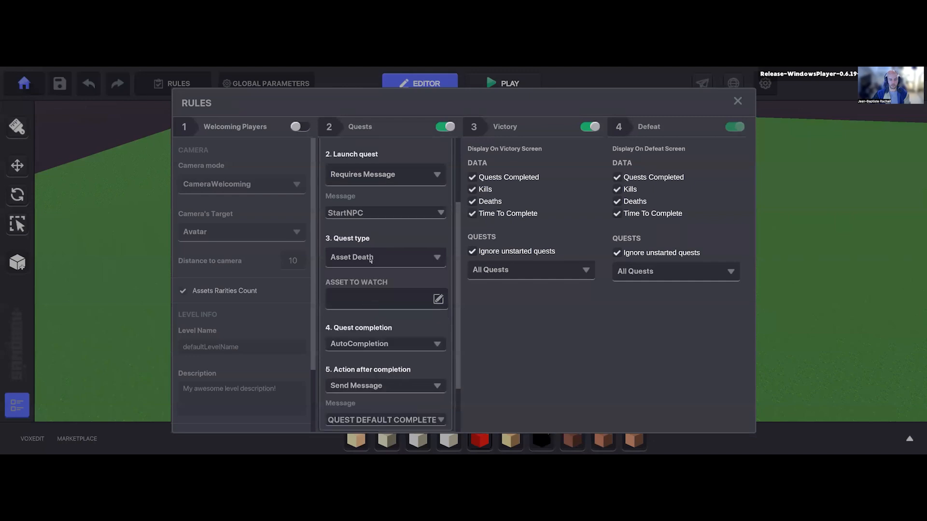
left_click(370, 258)
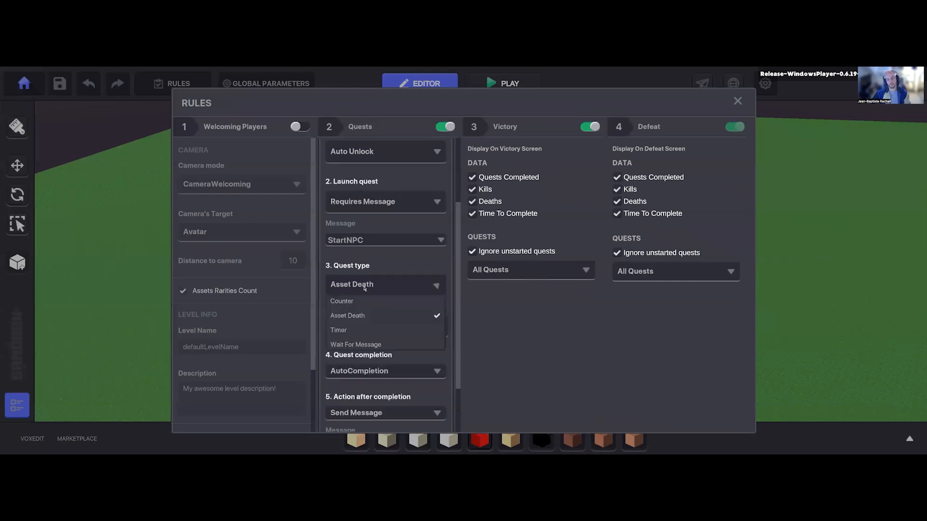
Step: Try to set the Masked Elven Blademaster as the asset to watch for the Asset Death quest
left_click(359, 319)
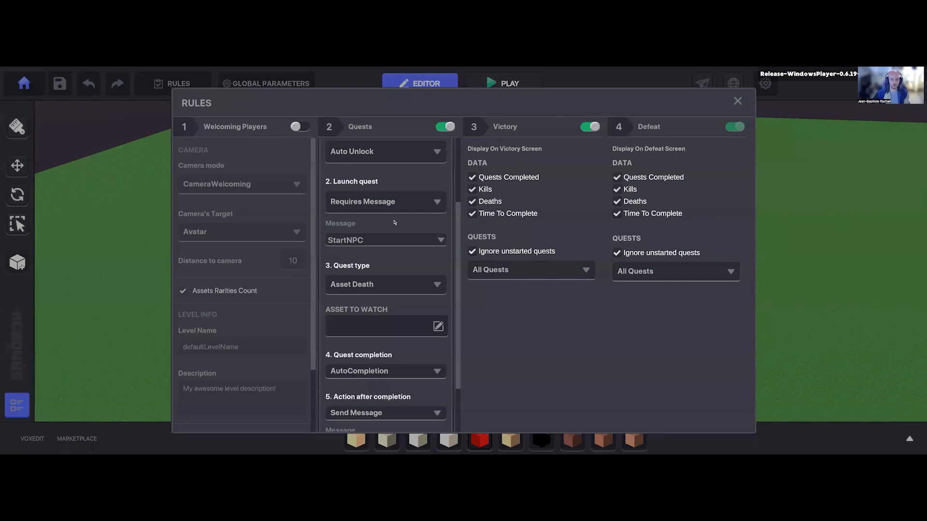
left_click(438, 327)
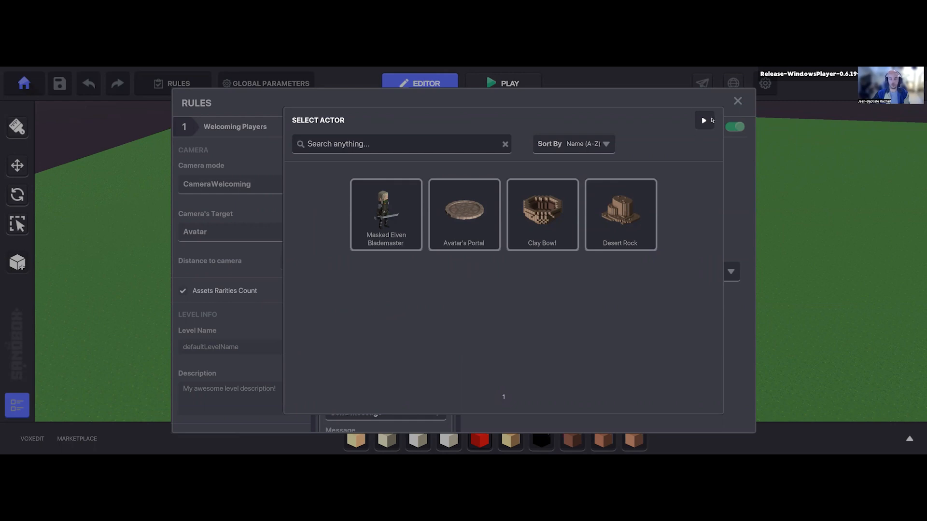
left_click(370, 243)
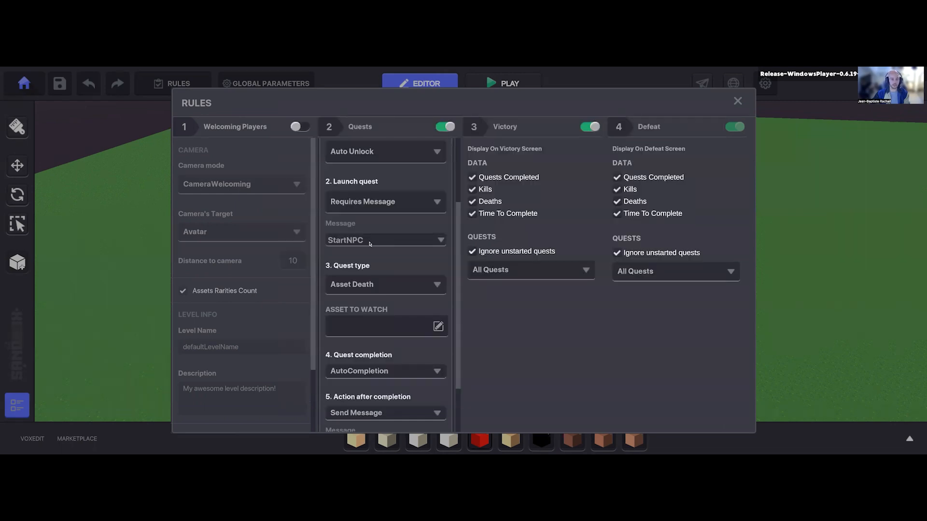
Step: Set the FIGHT NPC quest's type to Counter with Deaths as the counter type
left_click(358, 288)
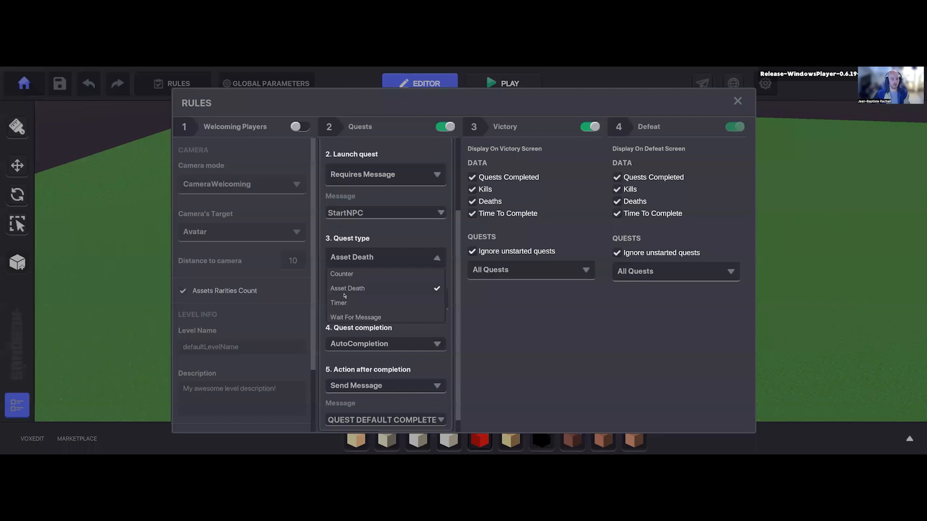
left_click(343, 273)
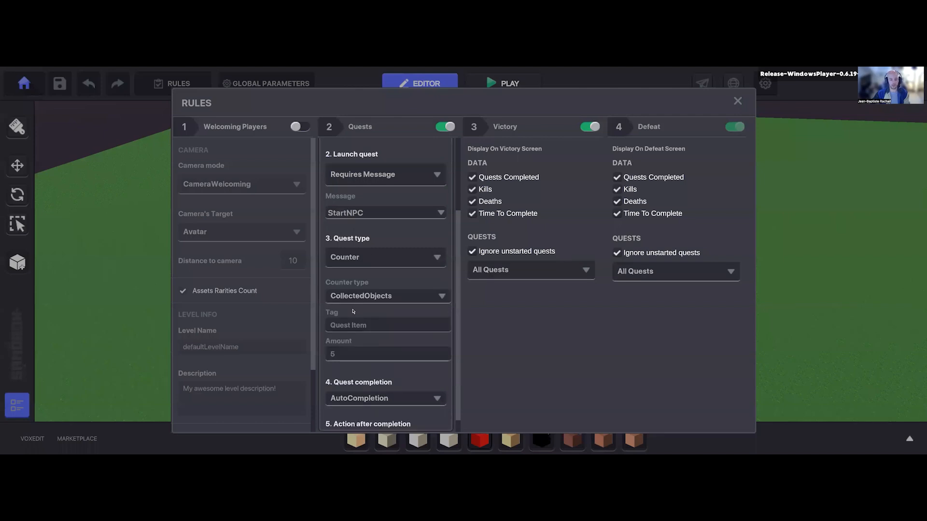
left_click(350, 296)
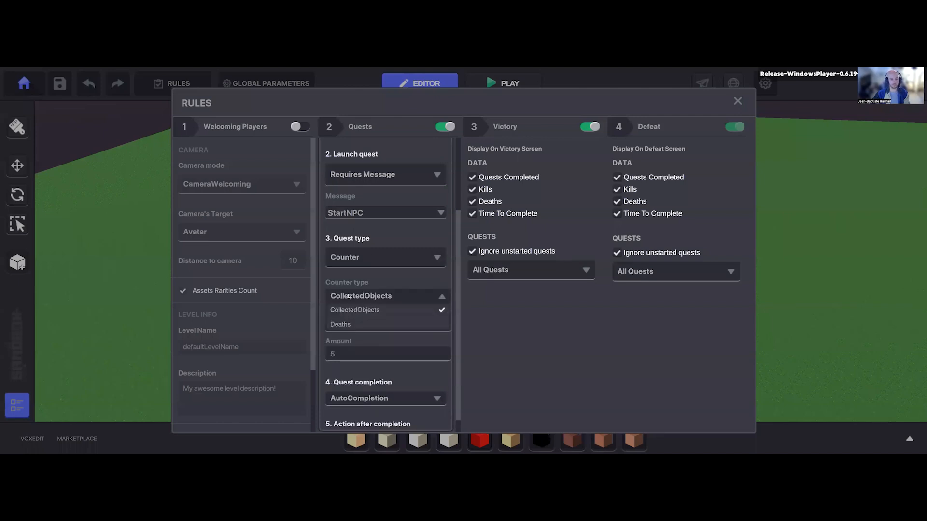
left_click(341, 325)
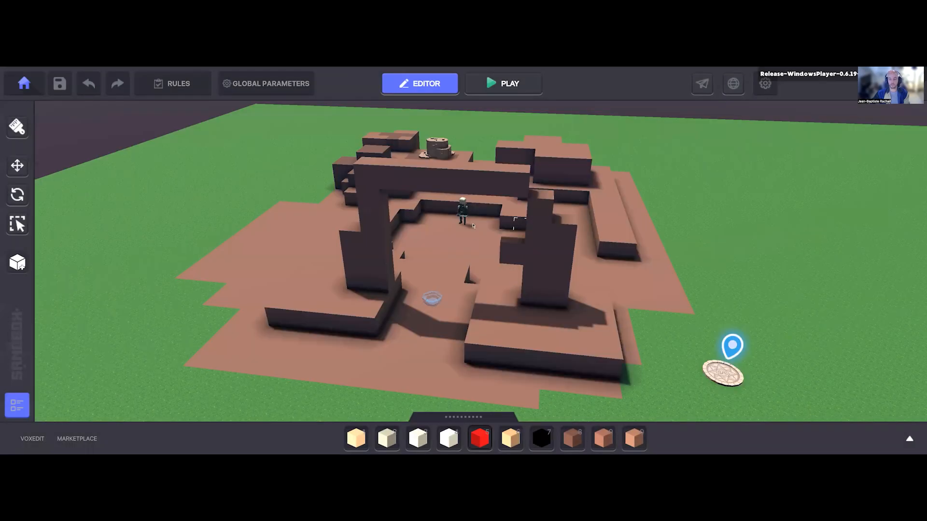
Step: Duplicate the Masked Elven Blademaster twice, placing one copy on each side of the original in the desert pit
double_click(412, 310)
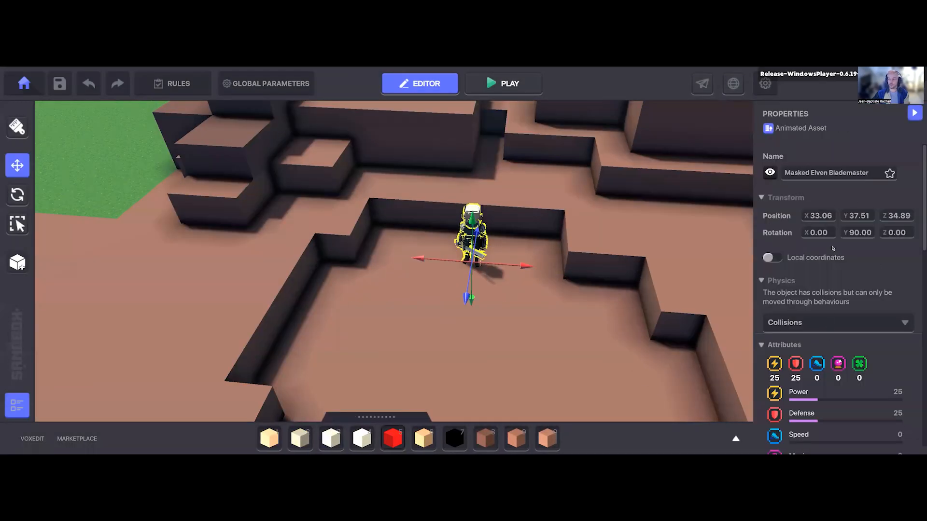
scroll(835, 309, "down", 7)
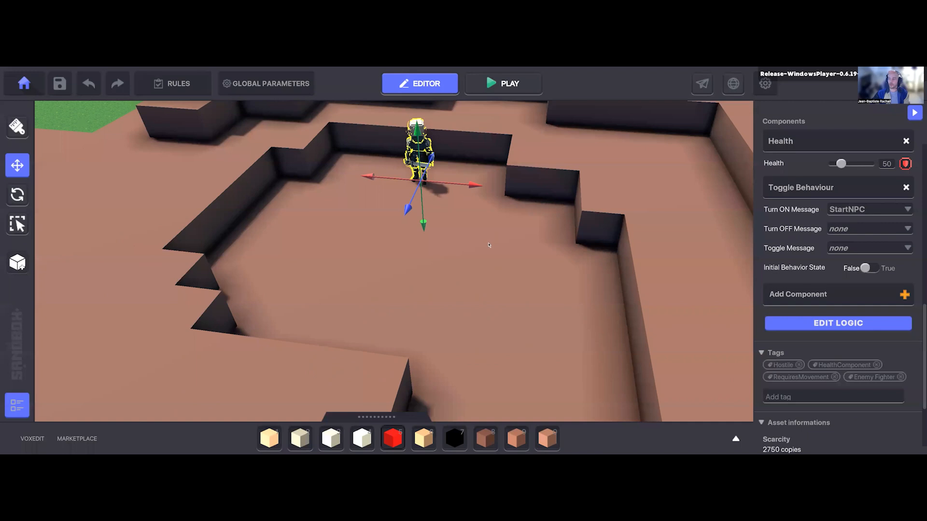
middle_click_drag(508, 291, 518, 364)
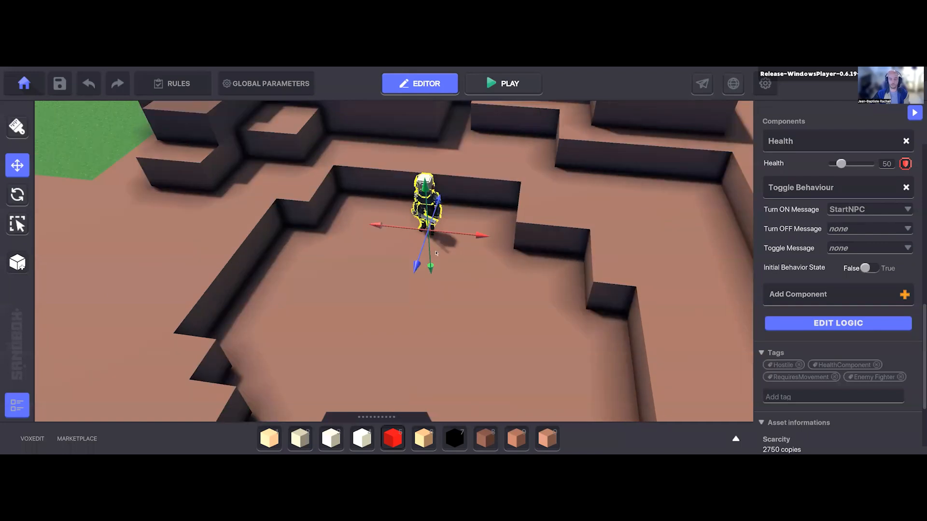
key("ctrl+d")
left_click_drag(358, 272, 507, 294)
key("ctrl+d")
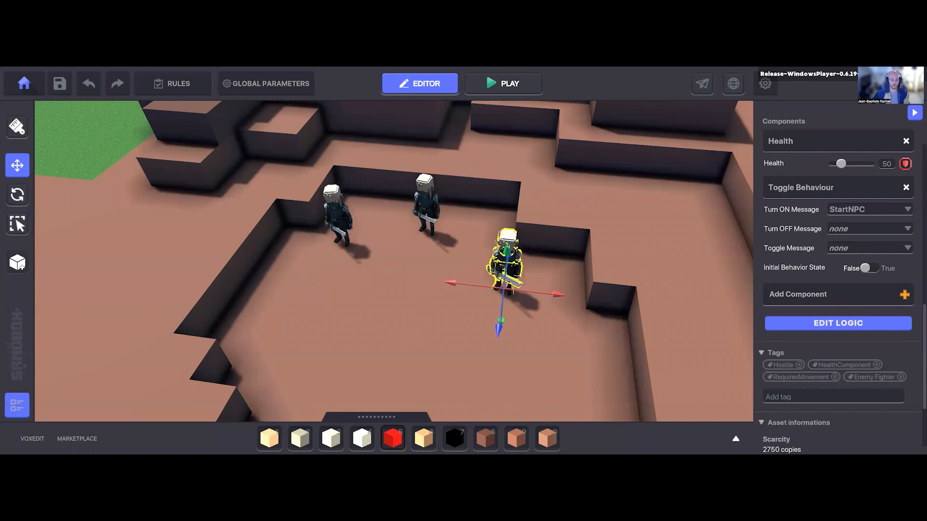
Step: Select all three Blademasters together and review their shared behaviour, components and tags
double_click(507, 246)
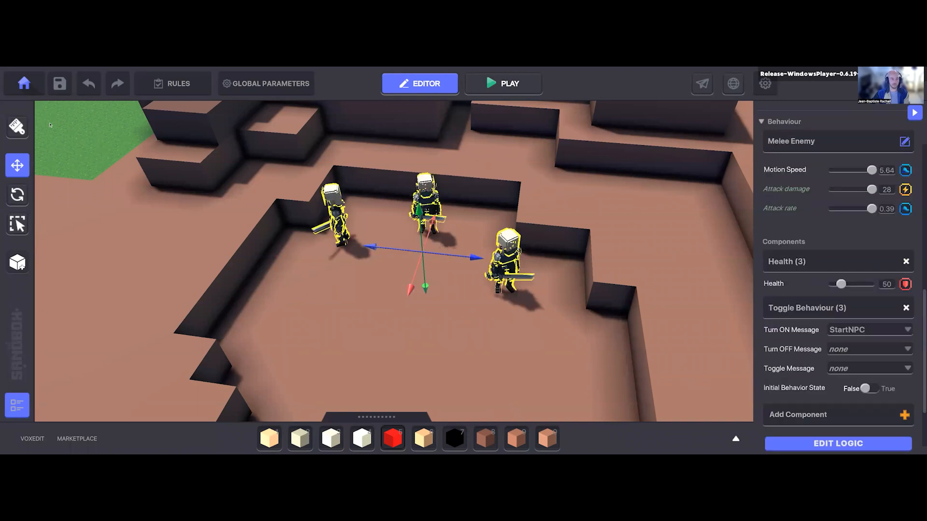
right_click_drag(462, 265, 463, 258)
key("s")
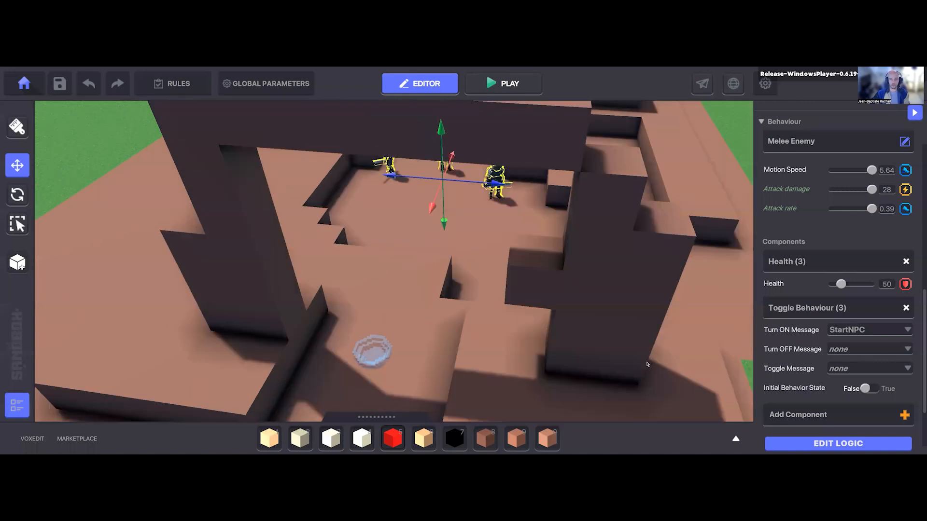
key("e")
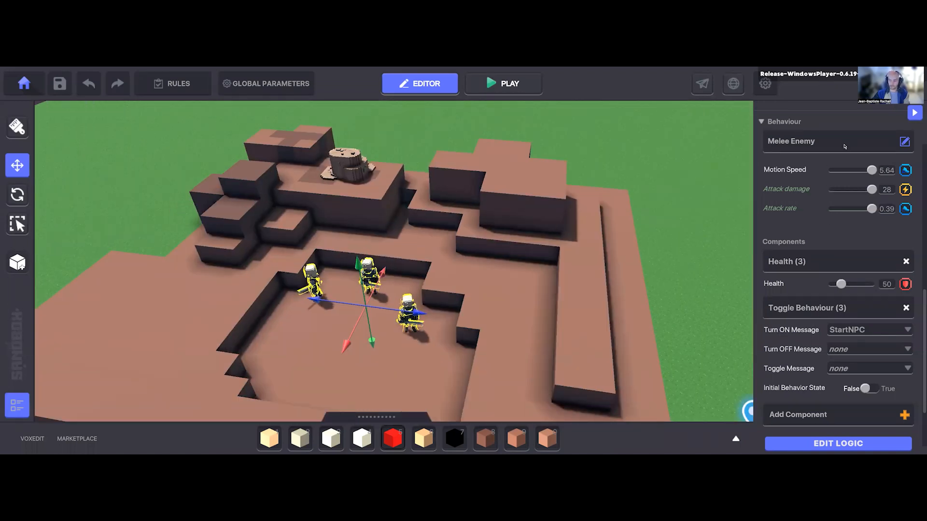
scroll(847, 169, "down", 3)
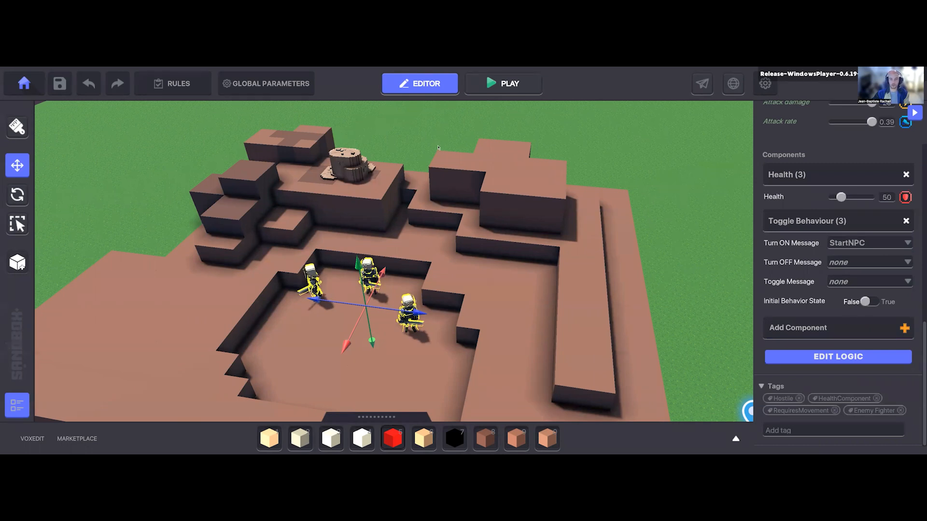
key("s")
key("s")
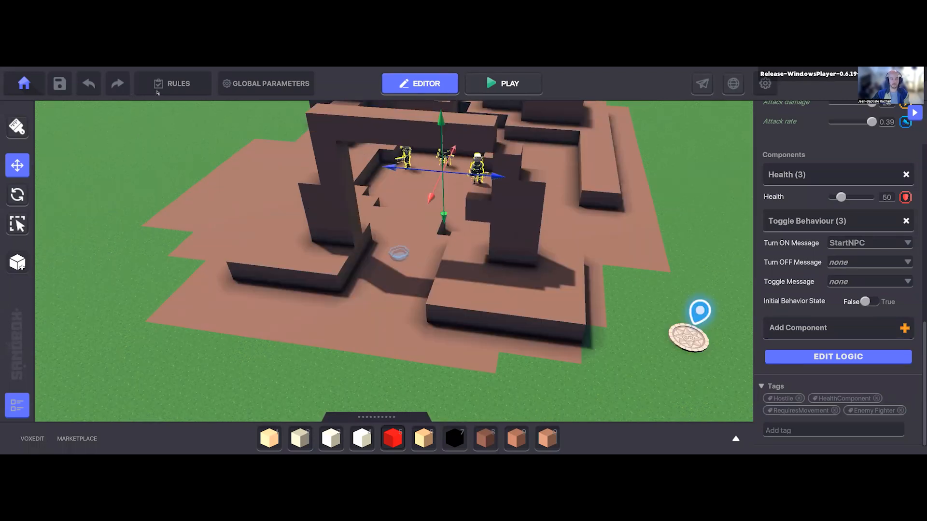
Step: In the game rules, set the FIGHT NPC quest's counter tag to Badguy
left_click(171, 86)
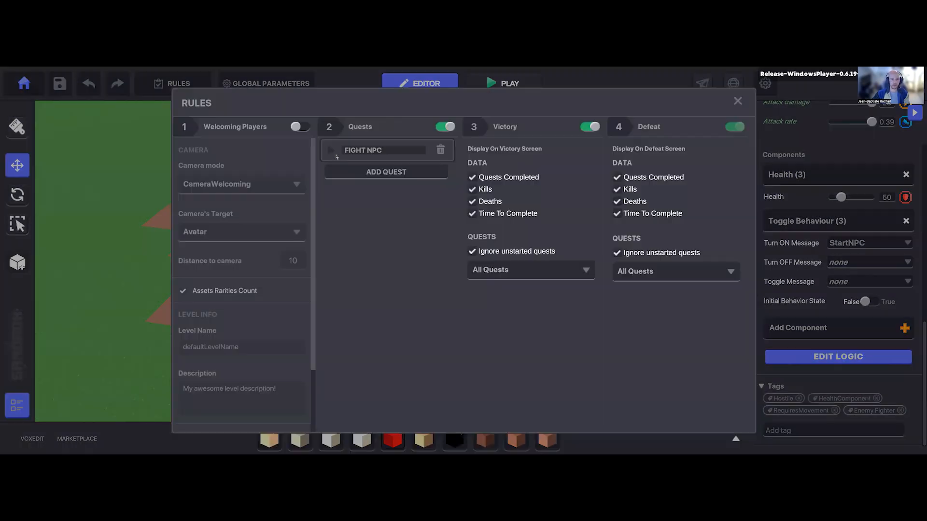
scroll(394, 320, "down", 3)
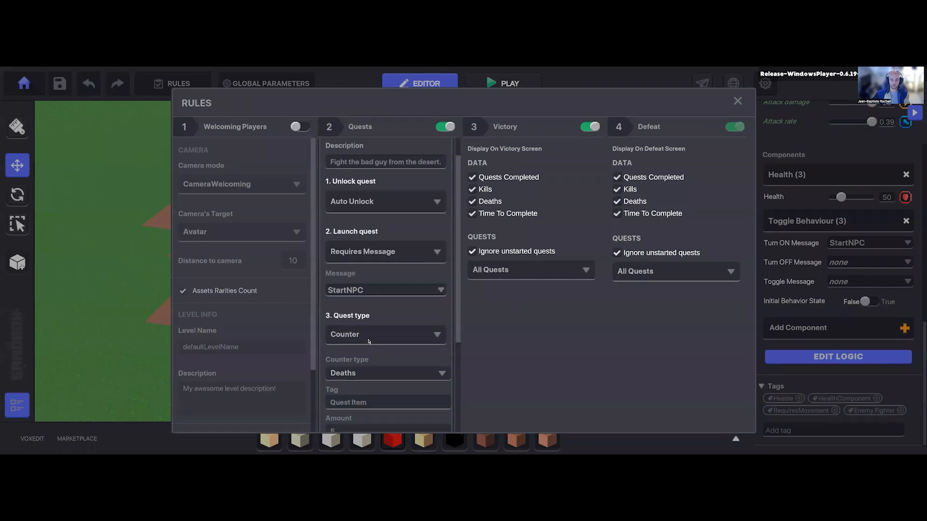
scroll(371, 302, "down", 1)
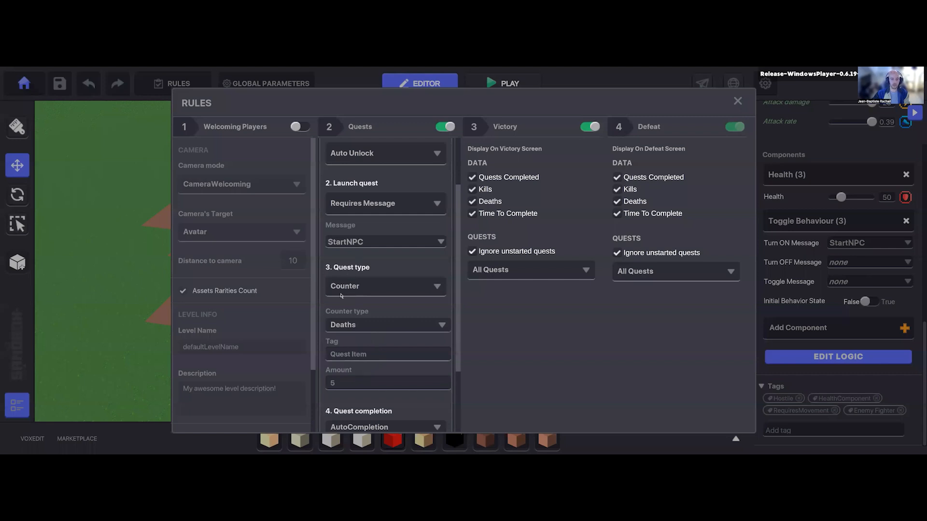
scroll(347, 296, "down", 3)
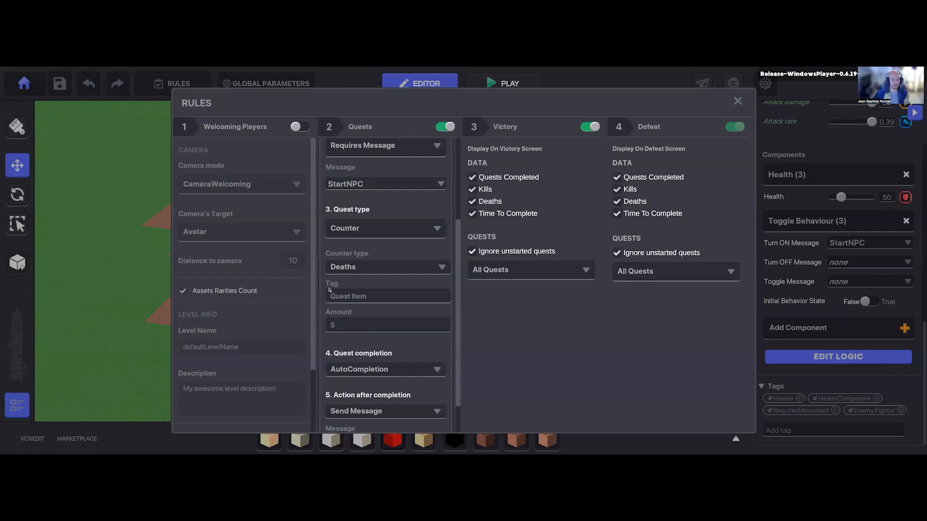
left_click(378, 301)
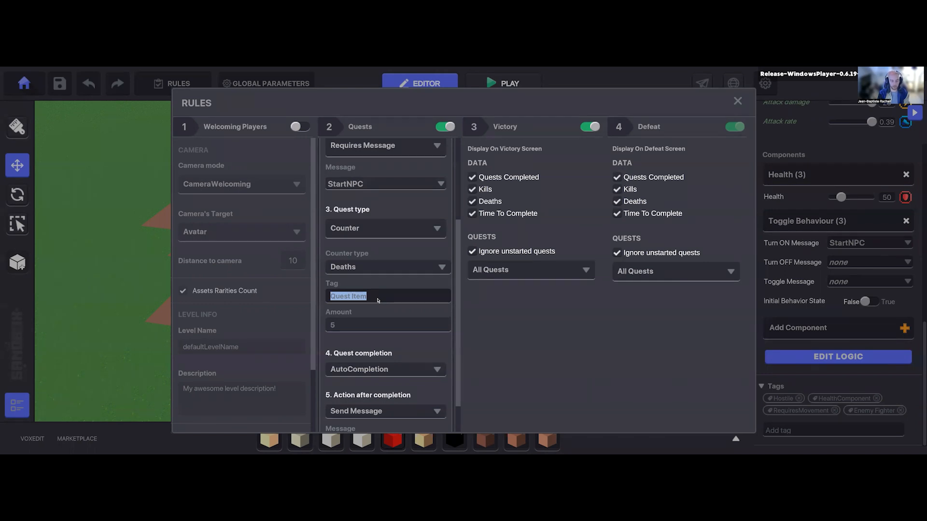
type("Badguy")
key("shift+Left")
key("shift+Left")
key("shift+Left")
key("shift+Left")
key("shift+Left")
key("shift+Left")
left_click(381, 298)
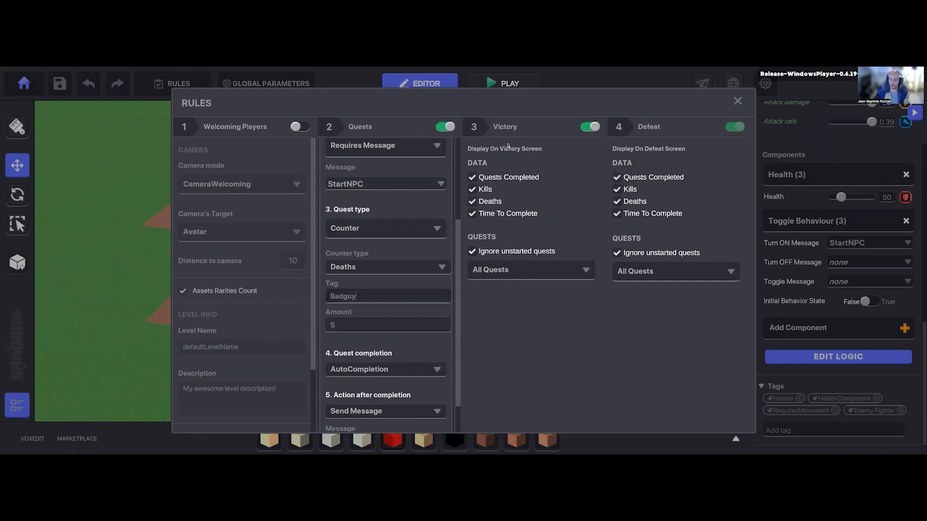
Step: Set the FIGHT NPC quest's death count amount to 3 and close the rules
left_click(344, 327)
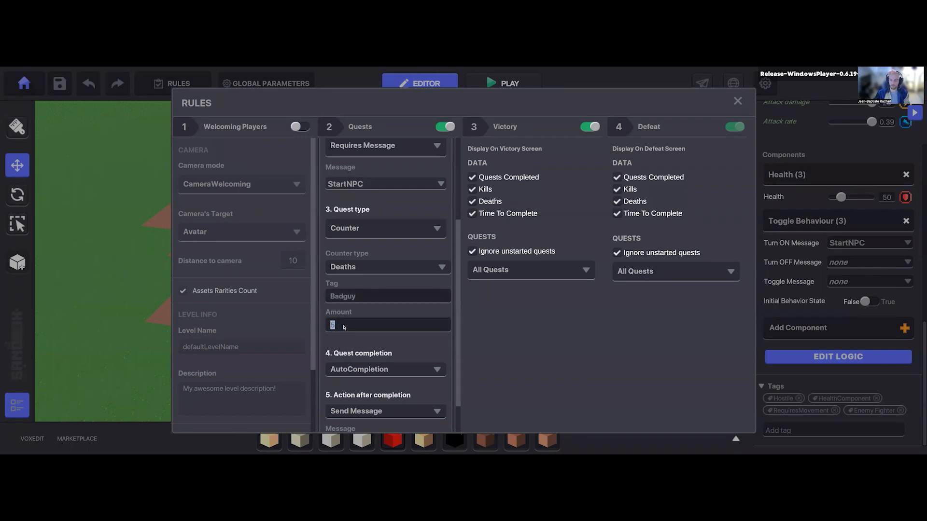
type("3")
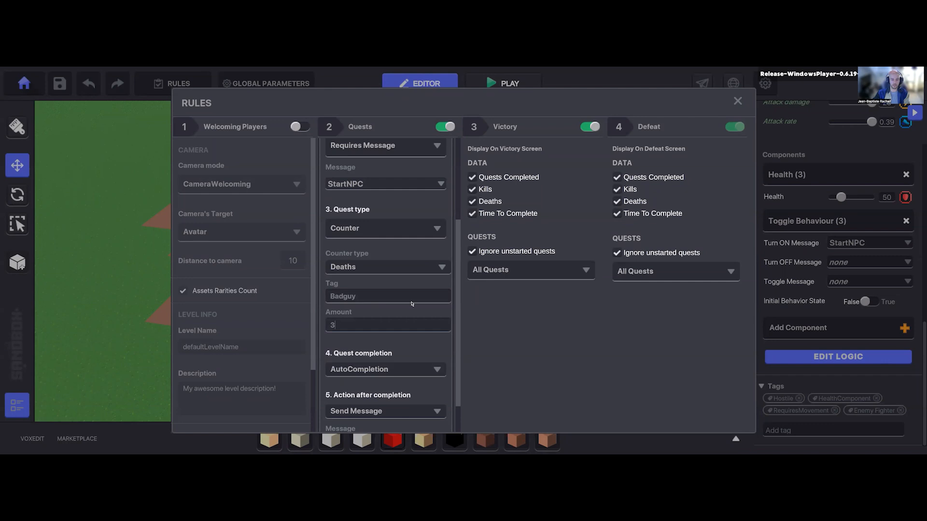
scroll(355, 319, "down", 2)
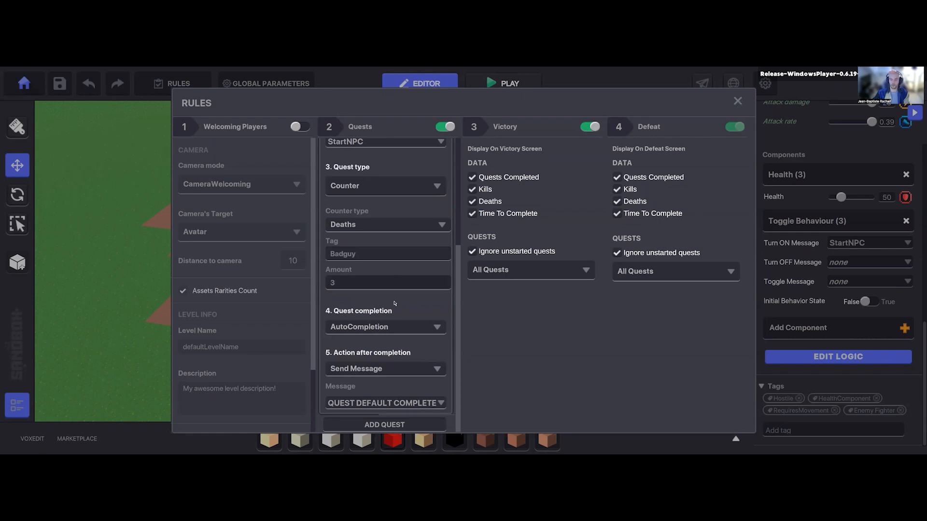
left_click(737, 101)
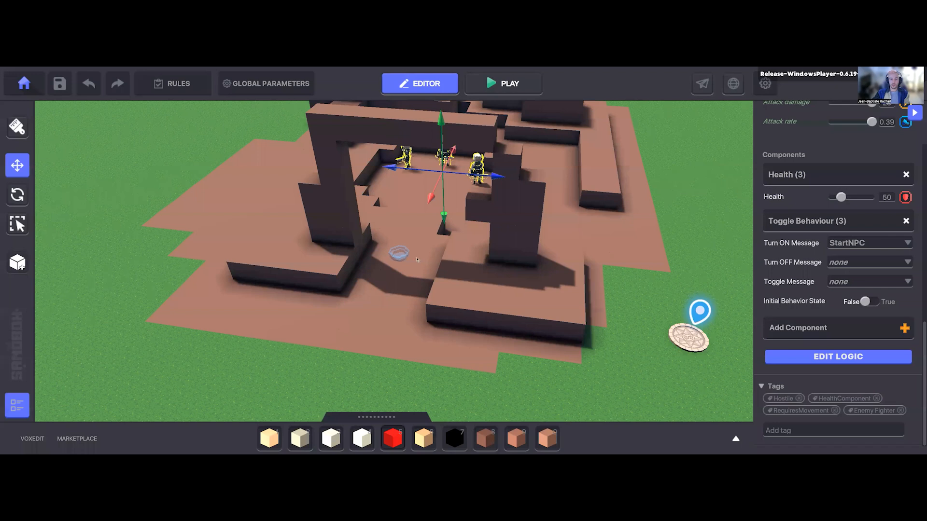
Step: Add the tag Badguy to the three selected Blademasters
middle_click_drag(418, 259, 415, 367)
scroll(415, 367, "up", 3)
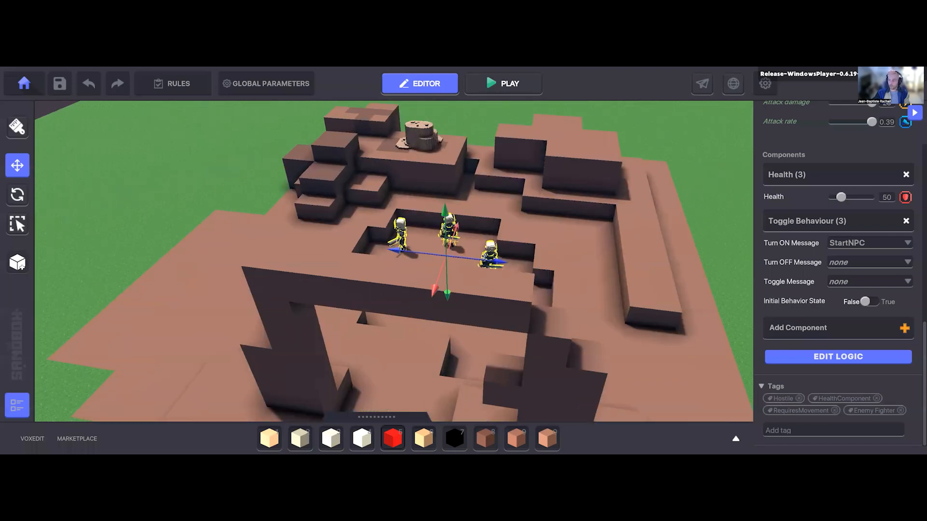
scroll(415, 271, "up", 2)
middle_click_drag(415, 270, 385, 260)
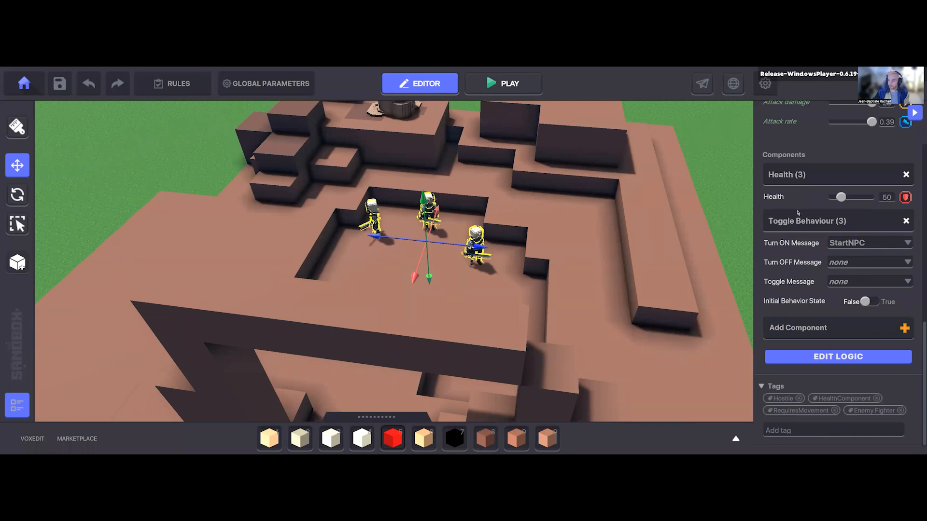
scroll(806, 139, "up", 10)
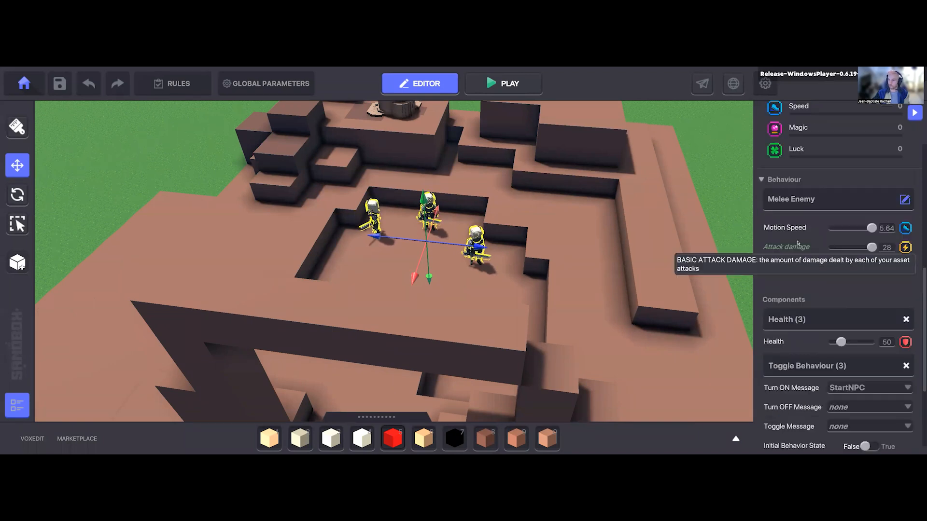
scroll(819, 322, "down", 10)
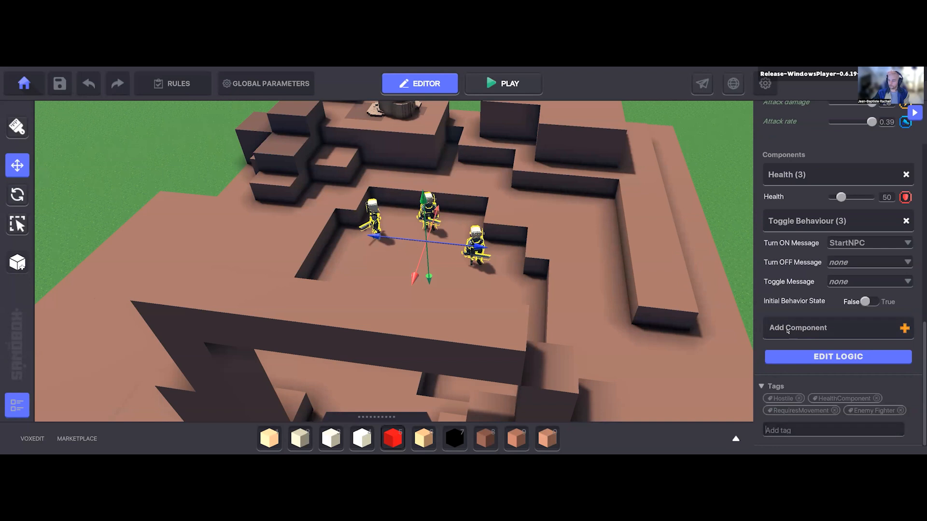
type("Badguy")
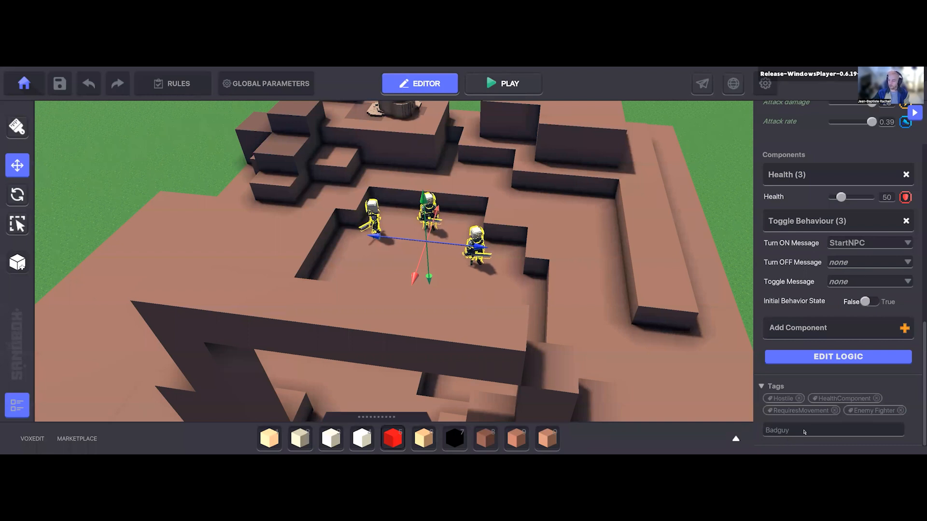
key("Return")
Step: Start a playtest, trigger the FIGHT NPC quest at the desert entrance, and lure the three Blademasters onto the open grass
middle_click_drag(608, 333, 608, 198)
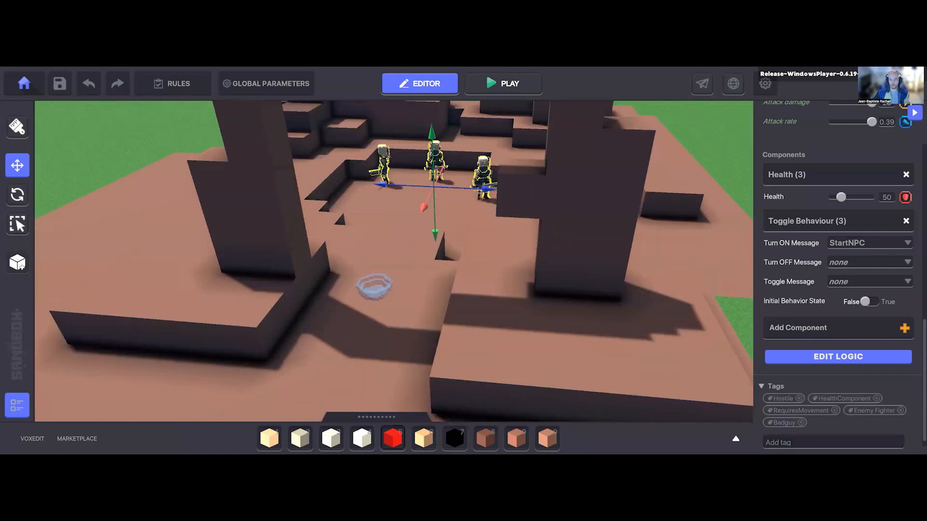
left_click(504, 83)
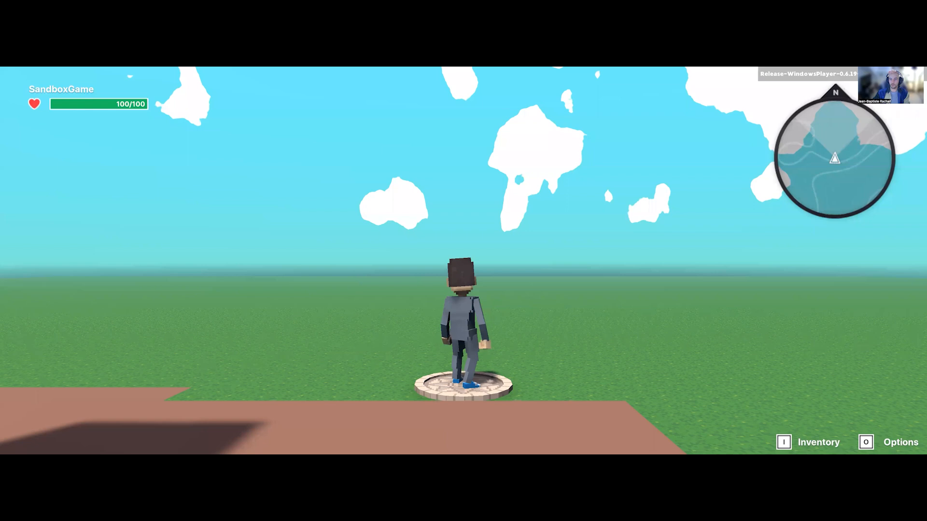
key("s")
key("w")
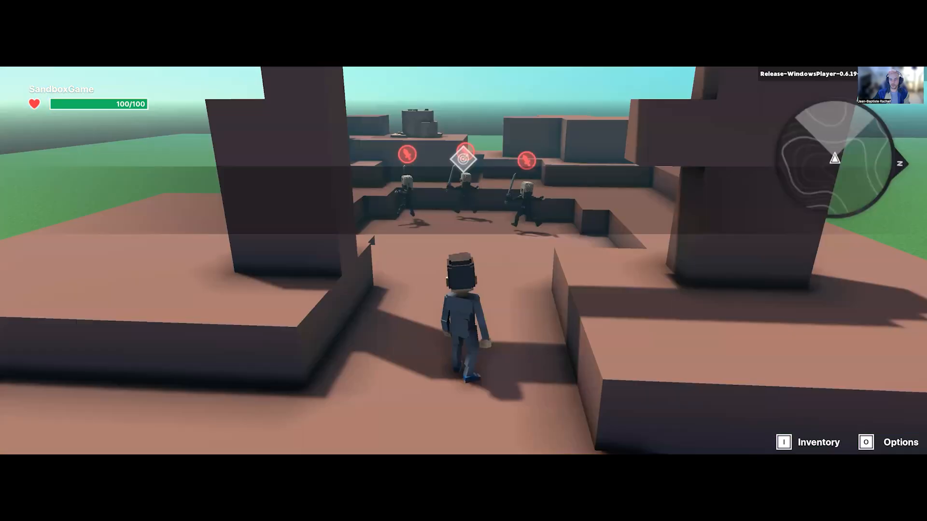
key("s")
key("s")
key("s")
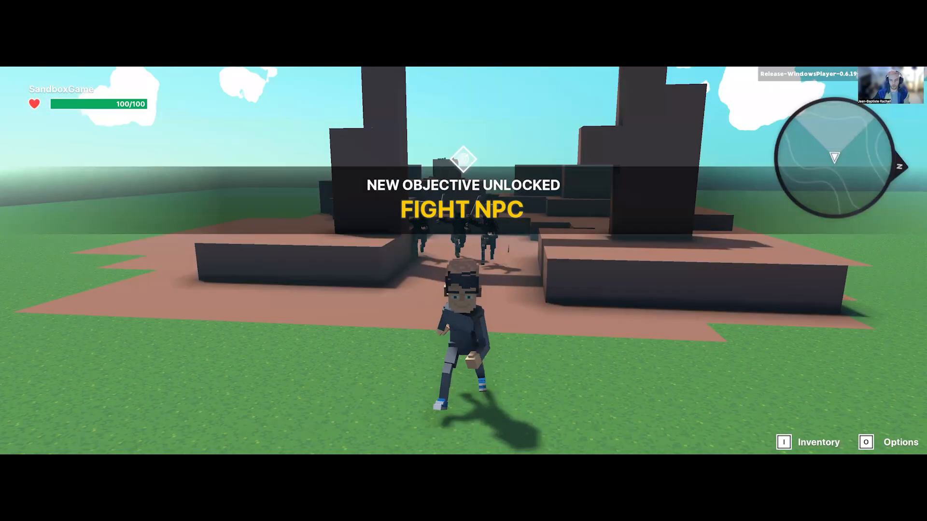
key("s")
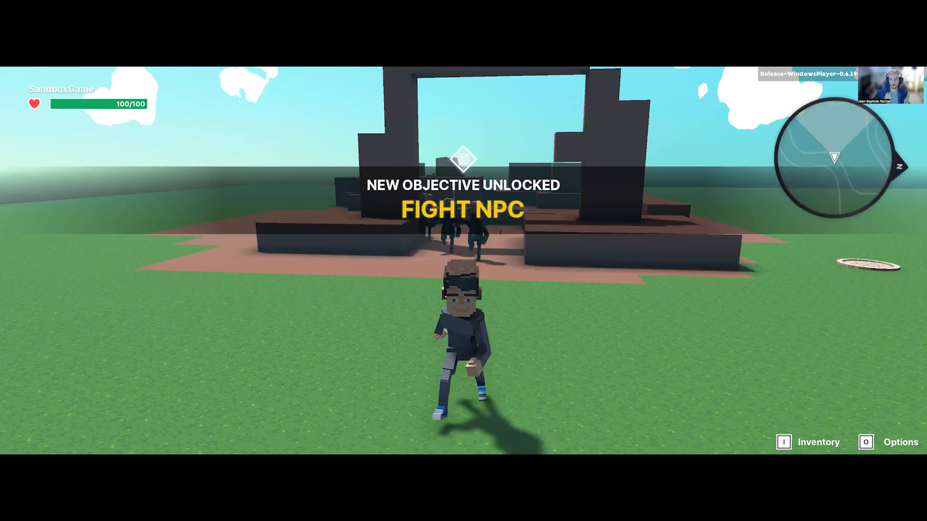
key("s")
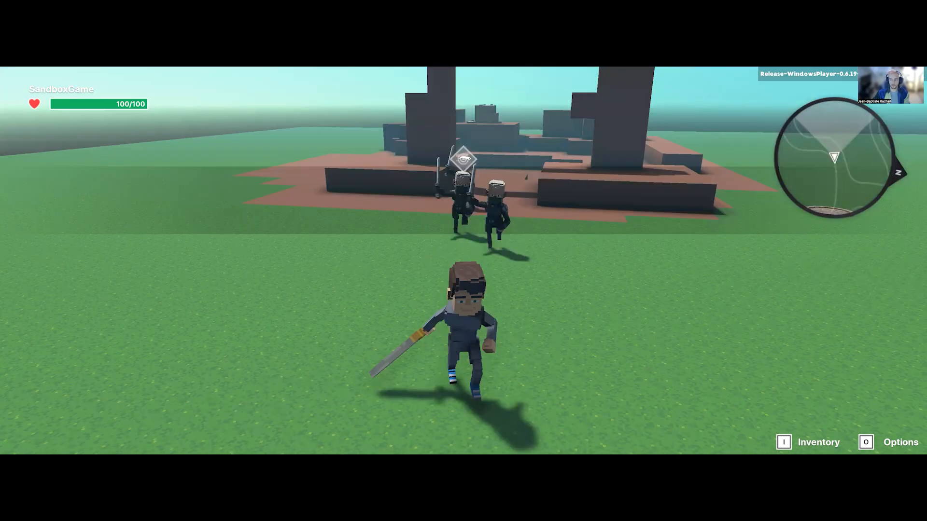
key("s")
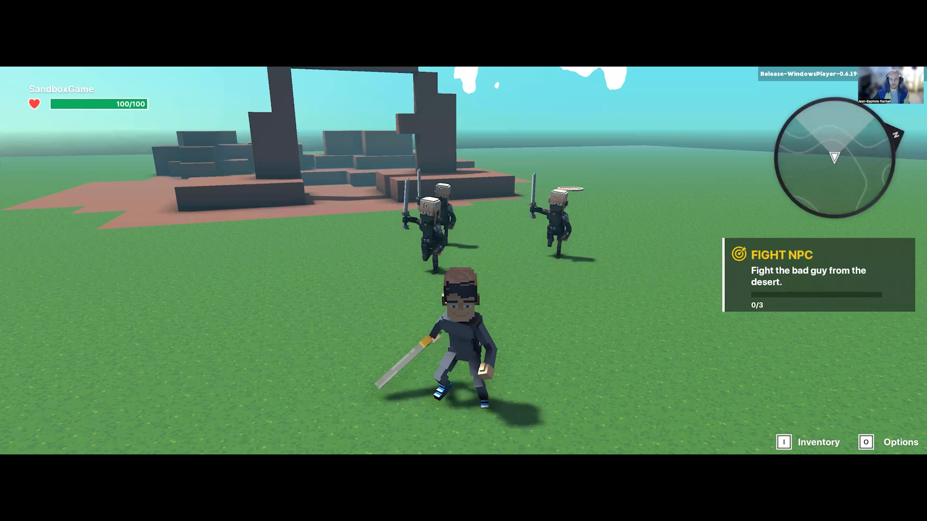
Step: Fight the pursuing Blademasters with the sword to test the FIGHT NPC quest's death counter
key("w")
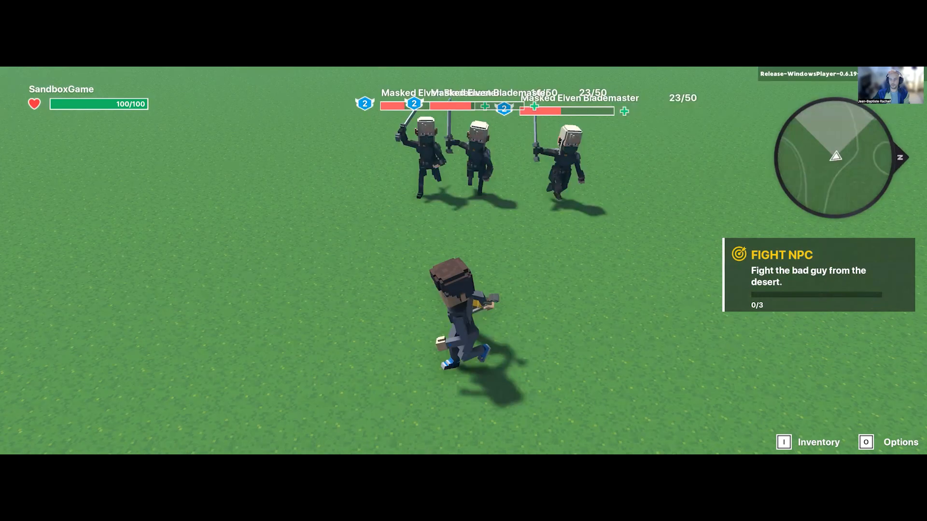
key("w")
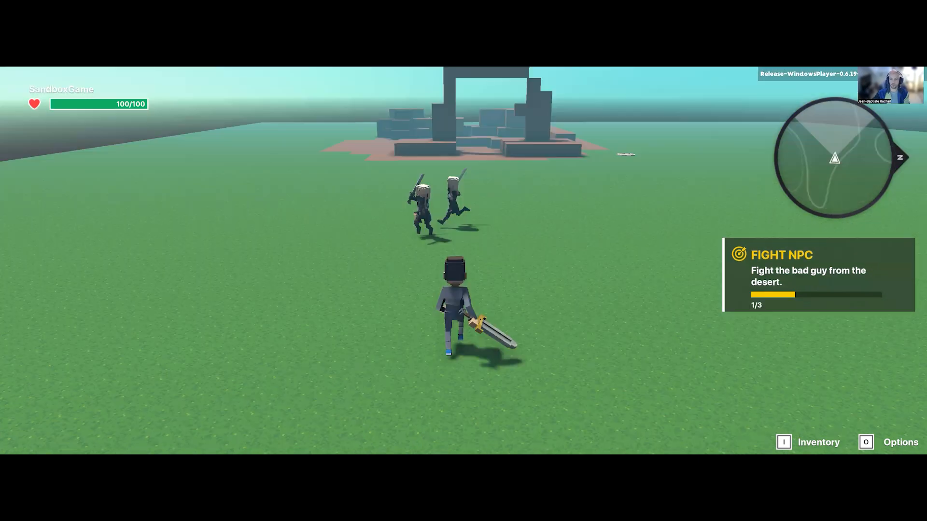
key("d")
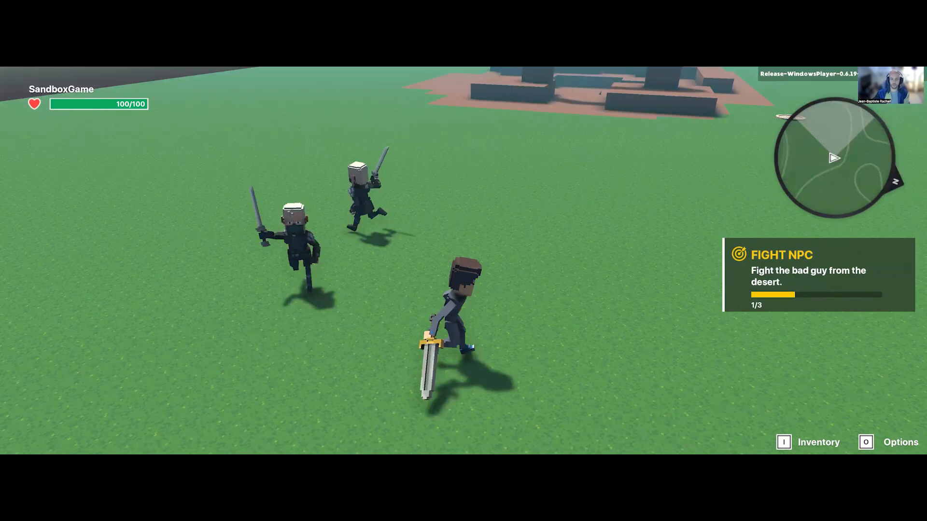
key("w")
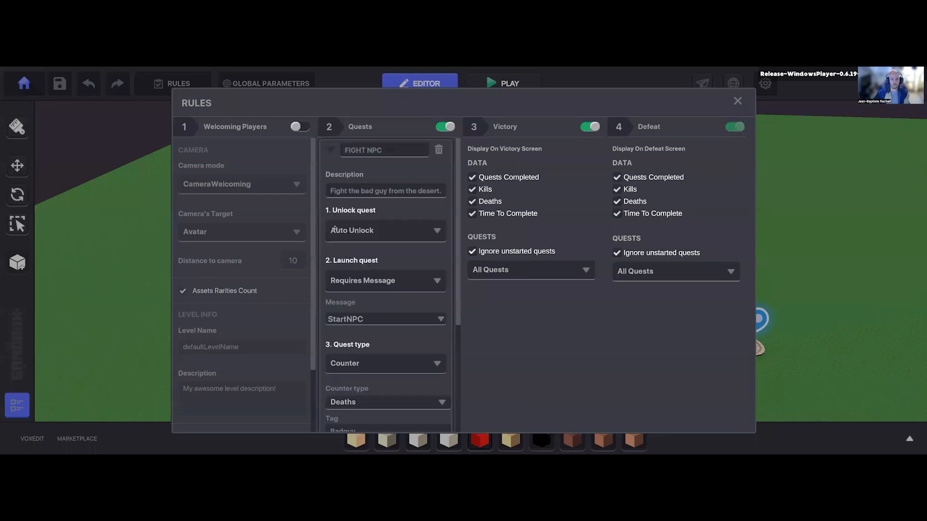
Step: Enter StartQuest02 as the message the FIGHT NPC quest sends after completion, and close the rules
scroll(390, 332, "down", 4)
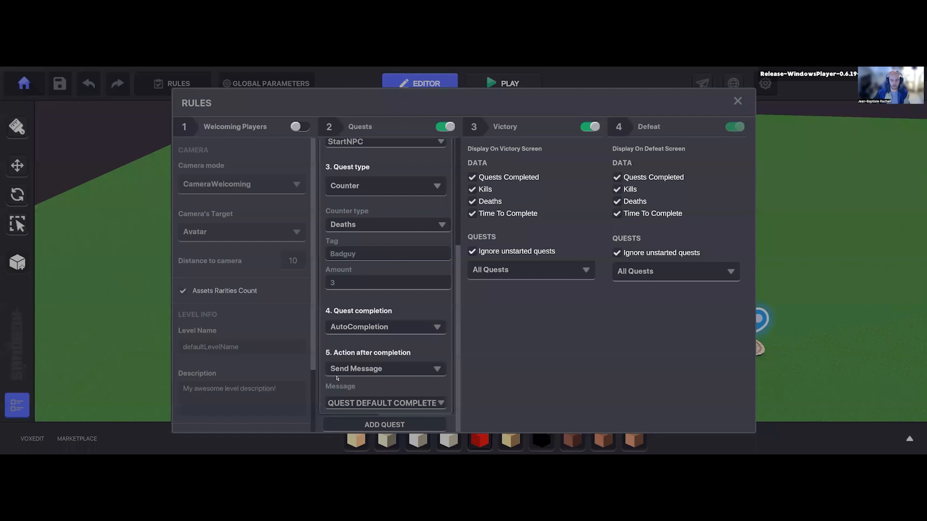
left_click(346, 407)
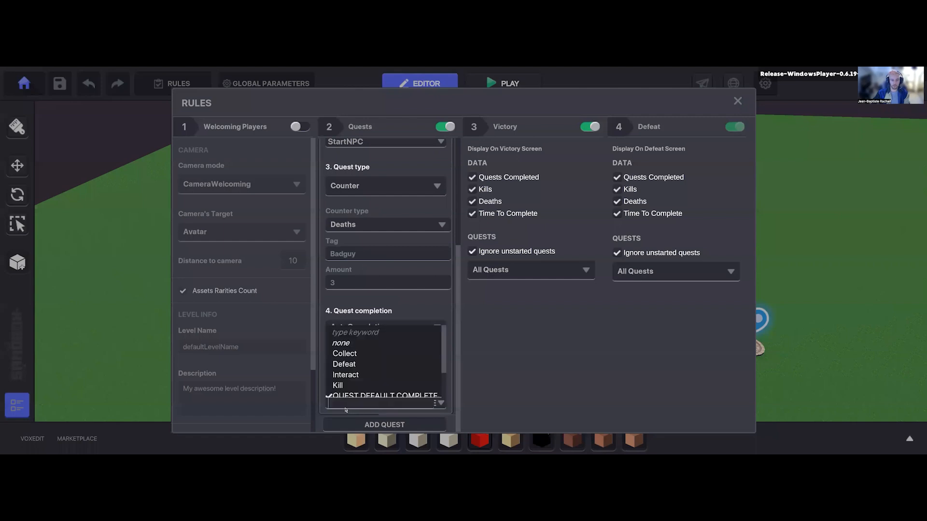
type("StartQ")
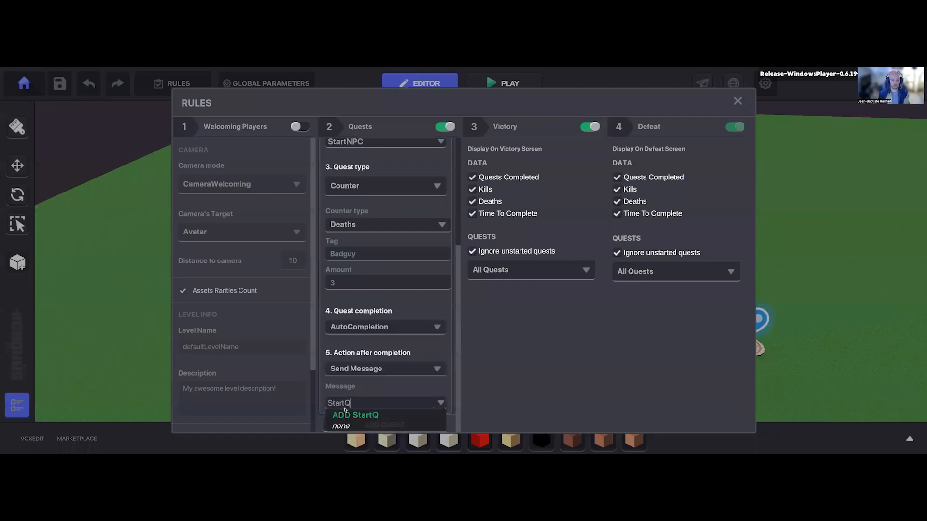
type("uest02")
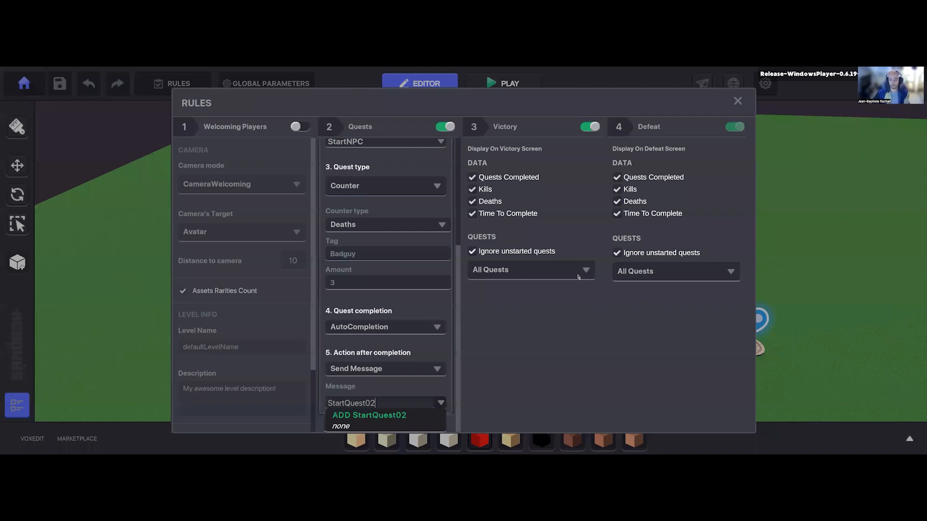
key("Escape")
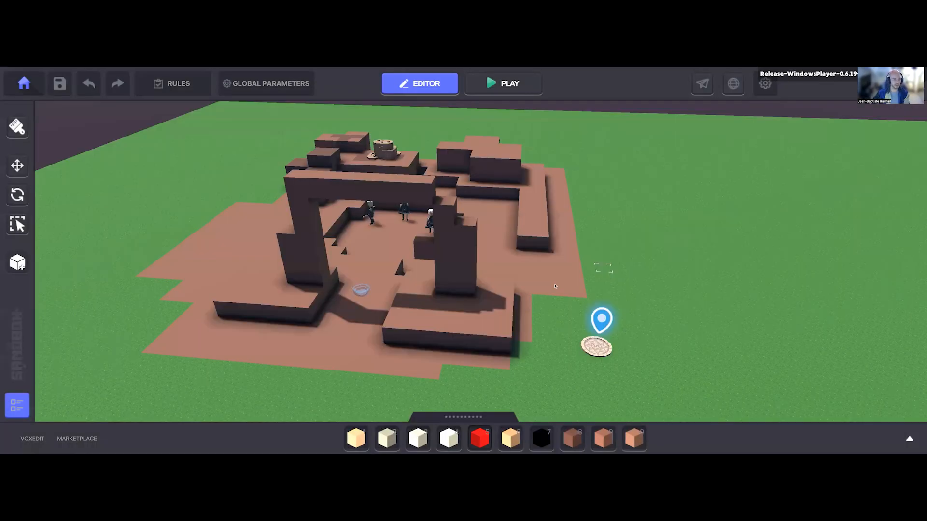
scroll(555, 289, "down", 3)
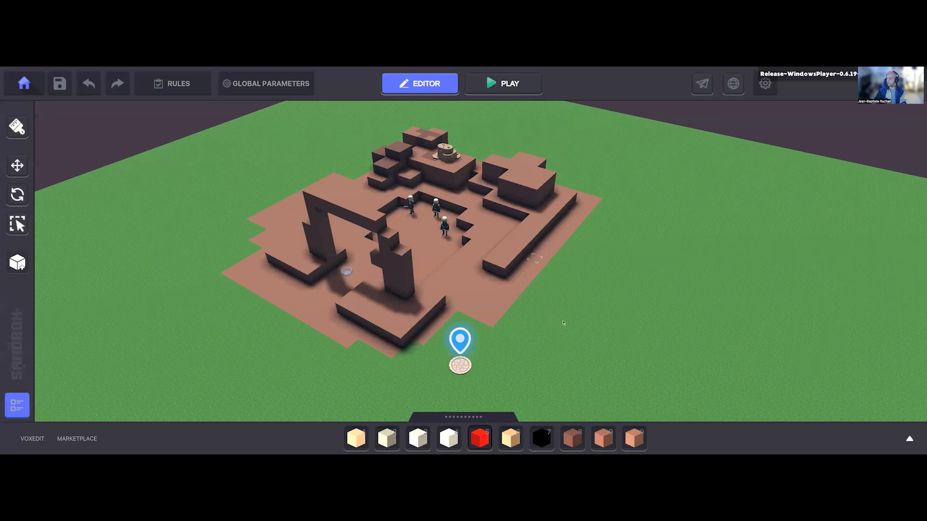
middle_click_drag(563, 323, 564, 322)
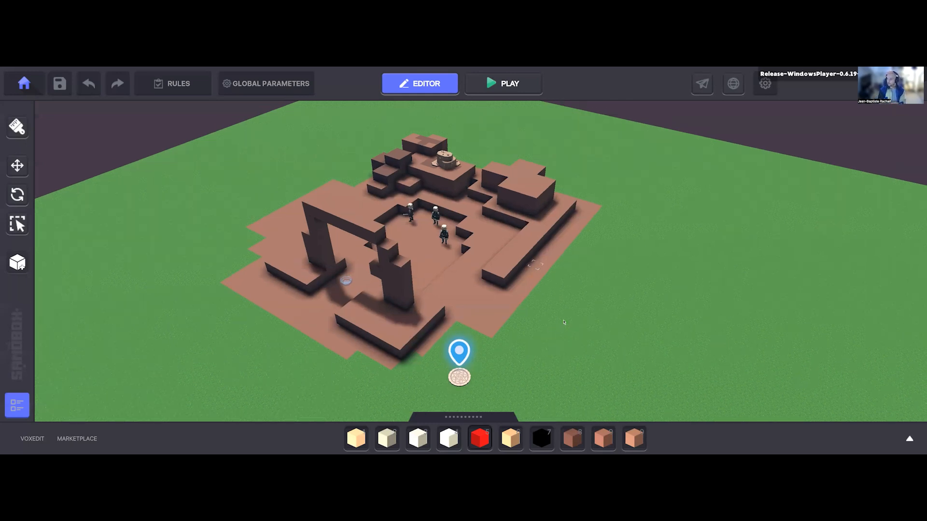
right_click_drag(564, 322, 563, 322)
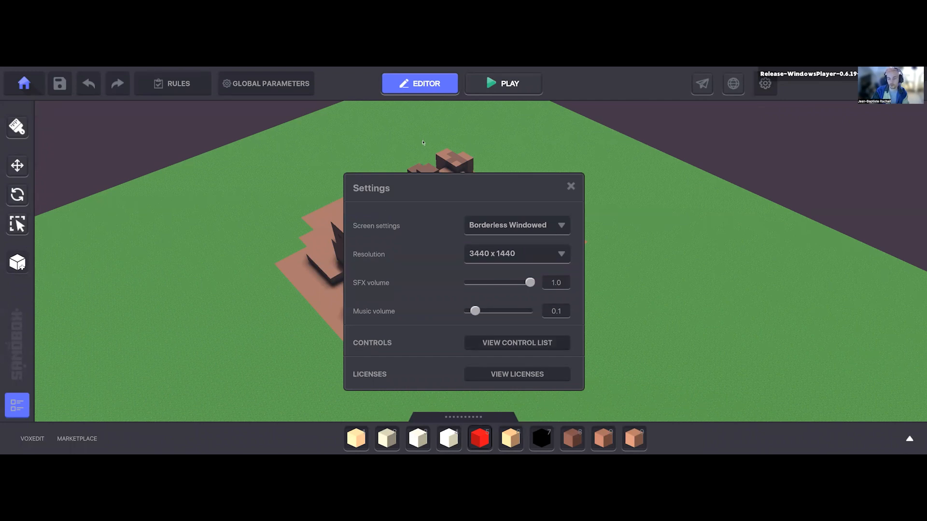
Step: Review the Builder control list from the settings and close it
left_click(517, 343)
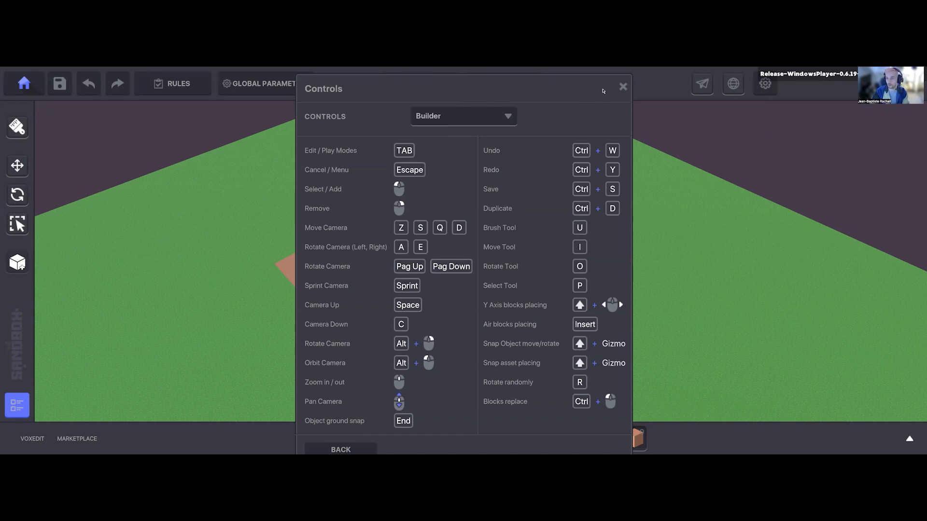
key("Escape")
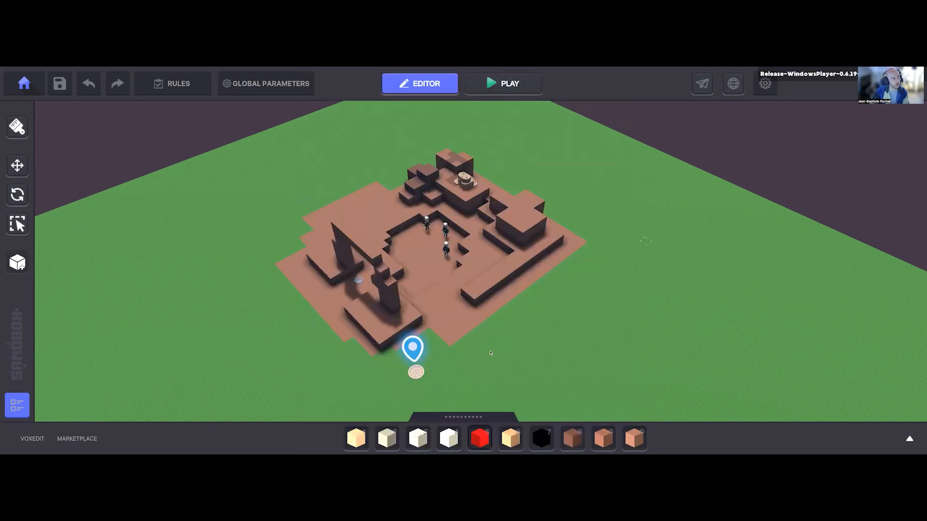
middle_click_drag(490, 353, 485, 333)
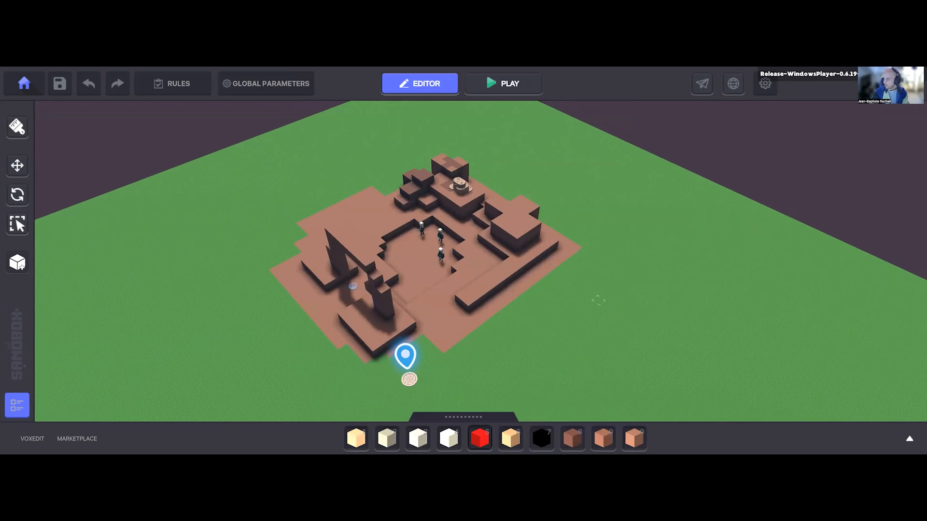
scroll(550, 321, "up", 2)
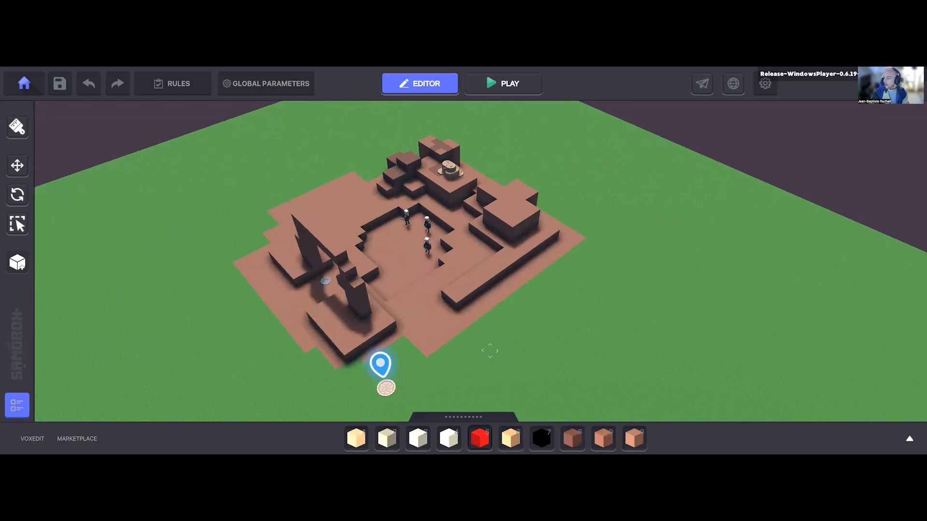
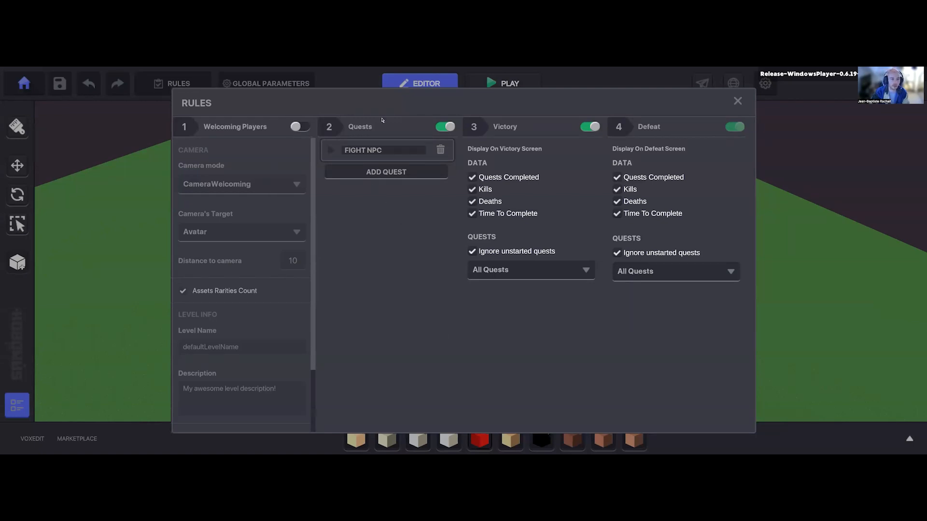
Step: Review the FIGHT NPC quest's completion options, keep AutoCompletion, and close the rules
left_click(359, 151)
scroll(338, 290, "down", 3)
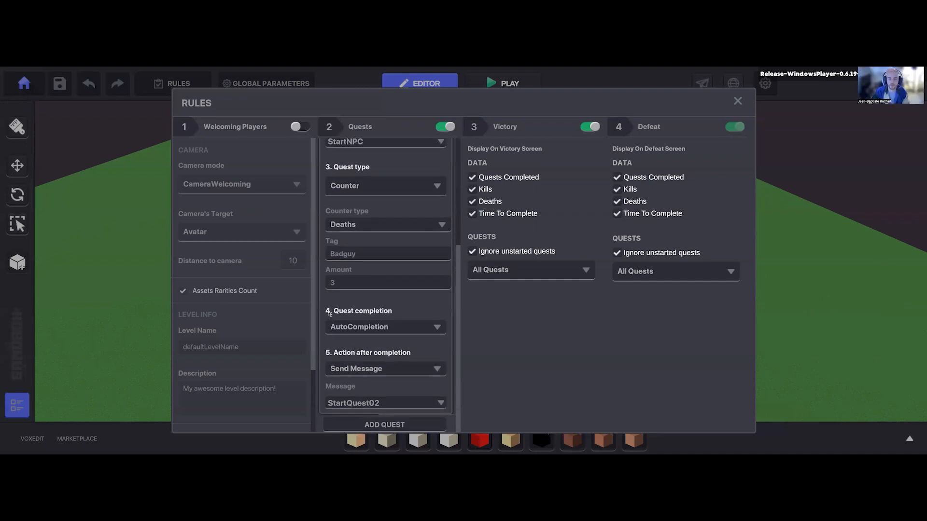
left_click(358, 332)
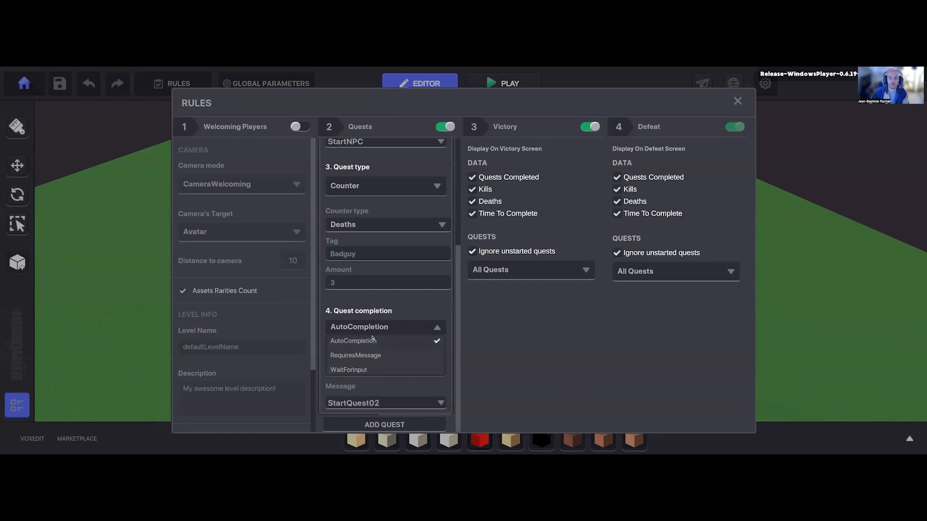
left_click(372, 340)
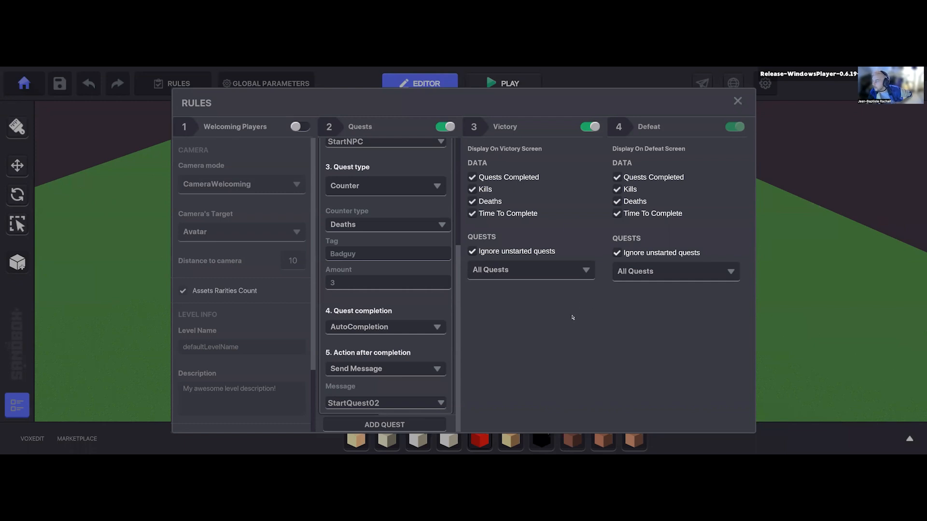
key("Escape")
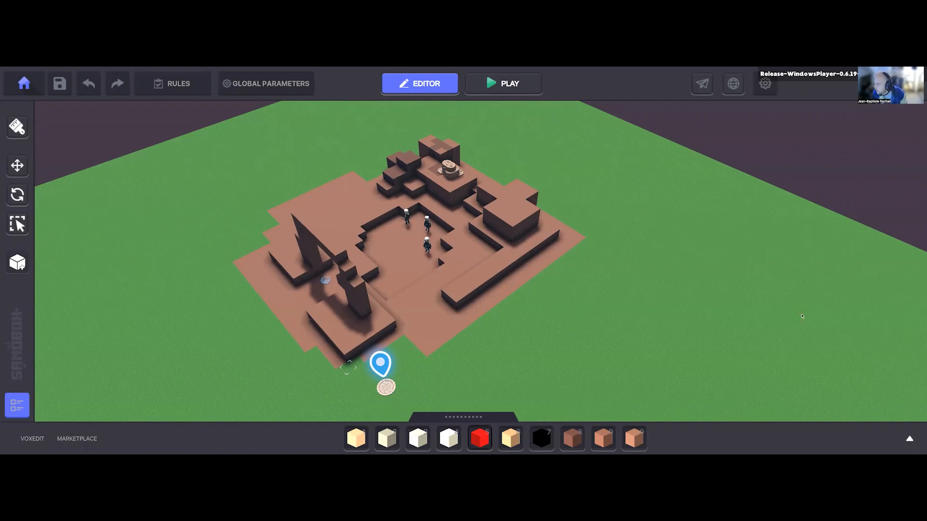
Step: Extend the desert ground with a small patch of Rosybrown block 2 near the spawn point, and leave block placement
middle_click_drag(802, 316, 810, 300)
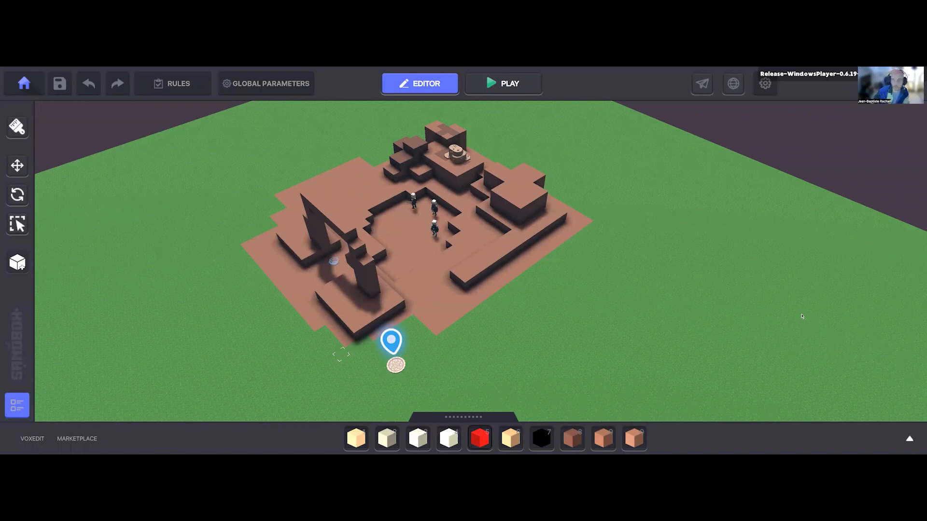
middle_click_drag(802, 316, 804, 309)
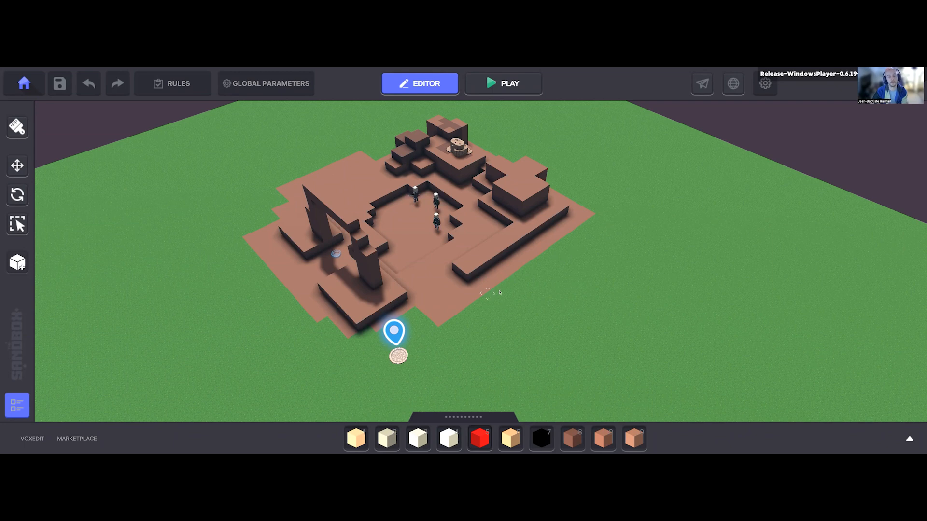
right_click_drag(537, 303, 579, 342)
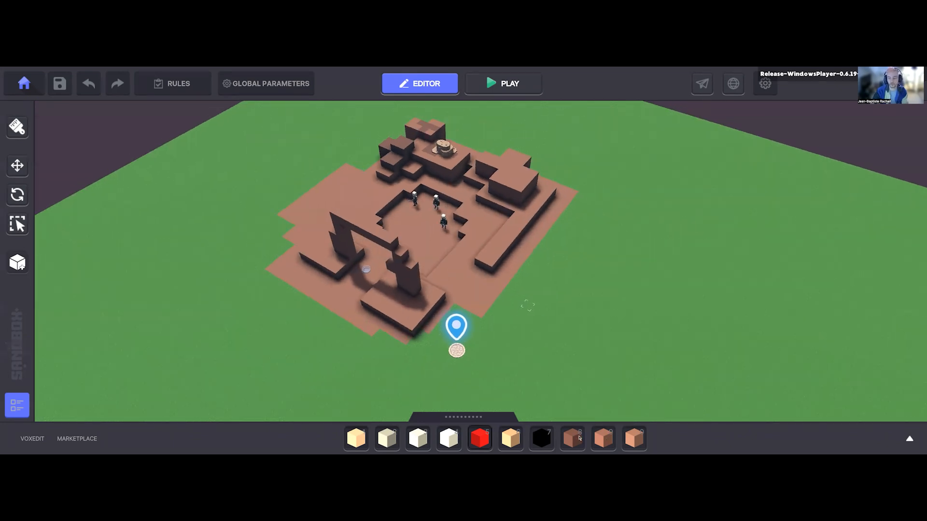
left_click(597, 441)
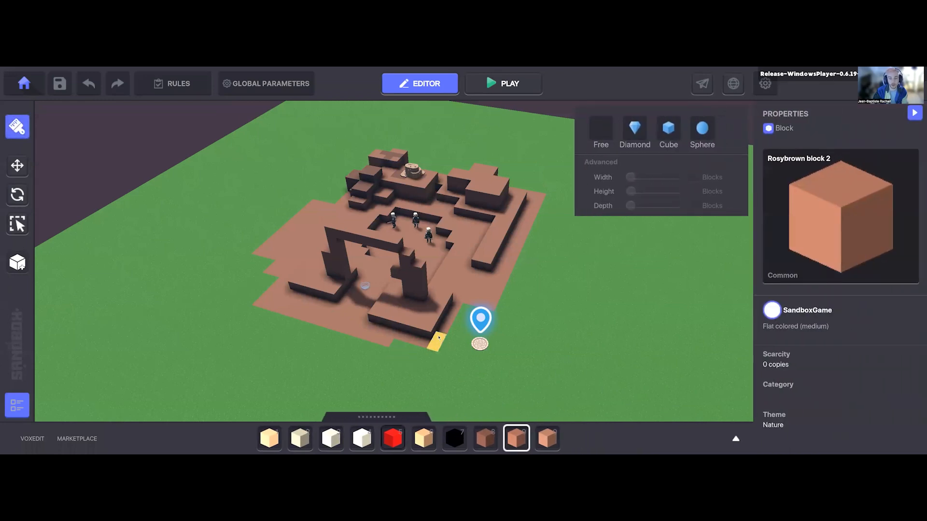
right_click_drag(441, 362, 438, 362)
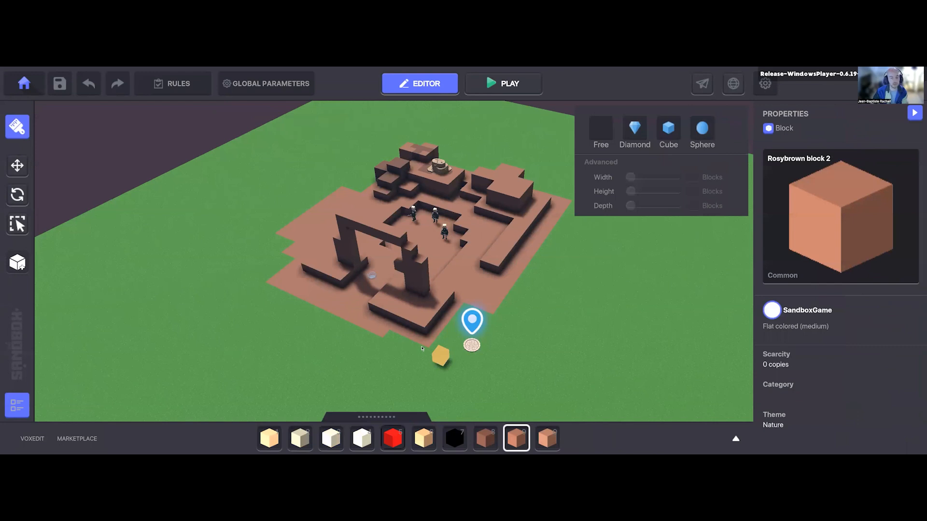
left_click_drag(419, 343, 432, 353)
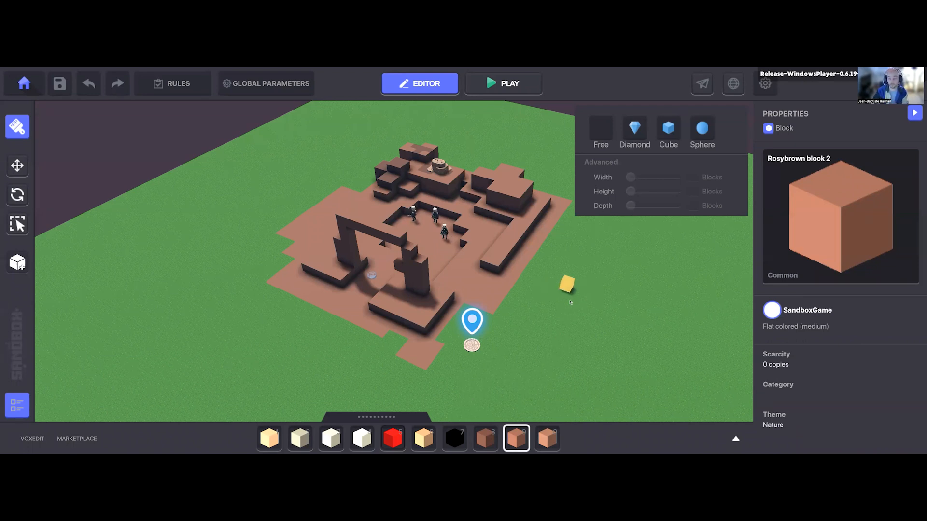
middle_click_drag(573, 303, 565, 307)
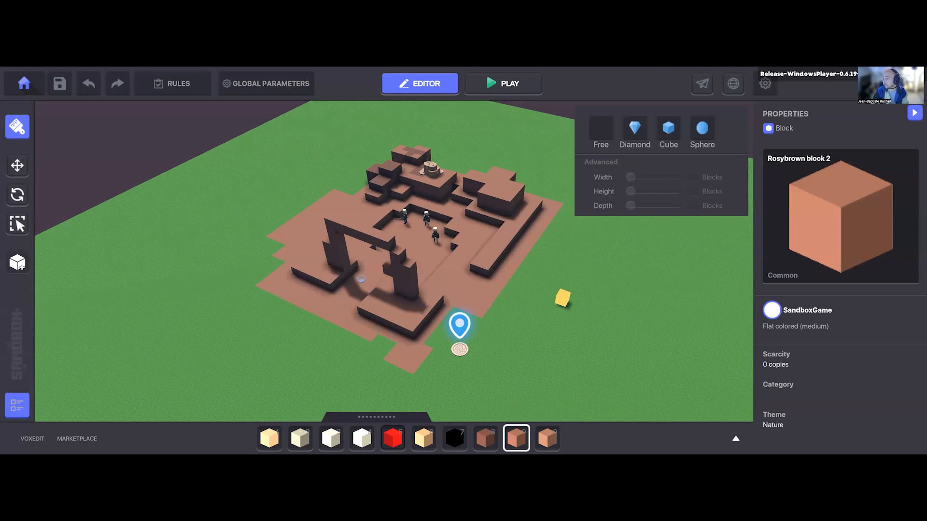
scroll(562, 299, "up", 1)
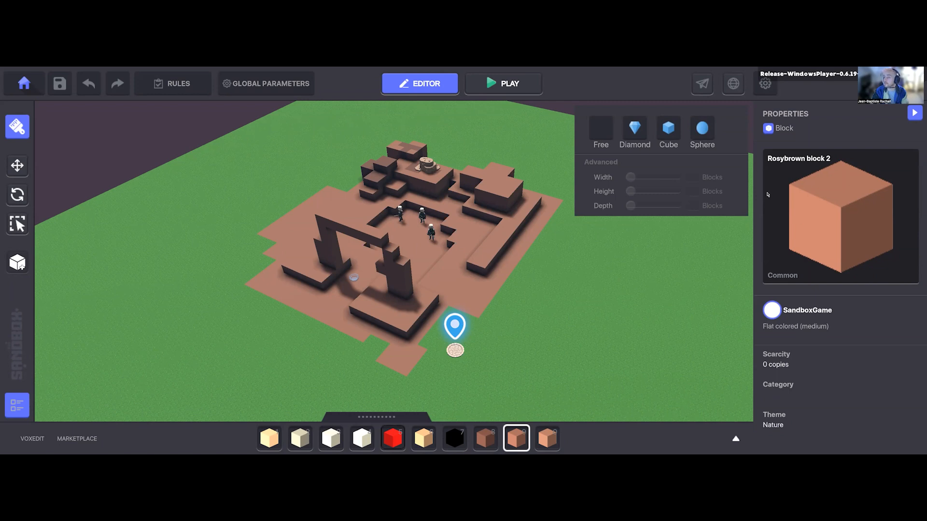
key("d")
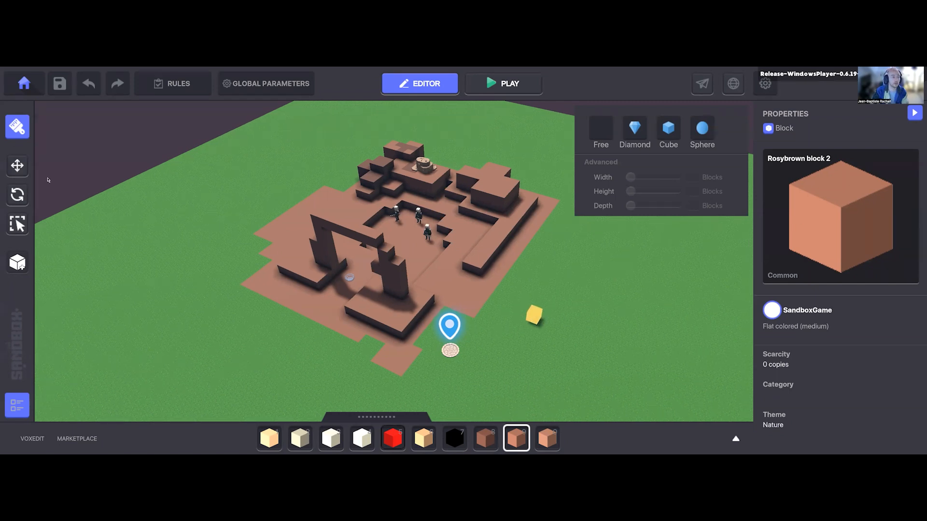
key("Escape")
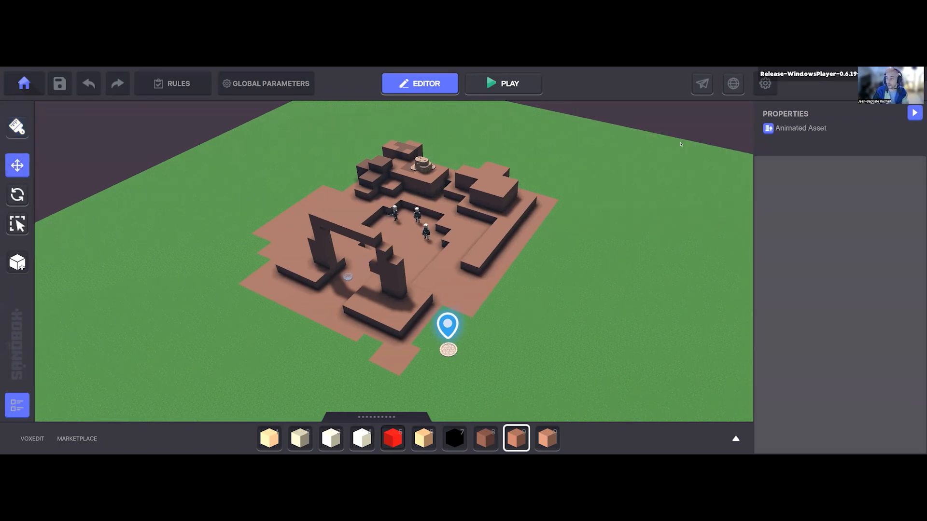
Step: View the Share Your Experience form and dismiss it without sharing
right_click_drag(733, 90, 721, 84)
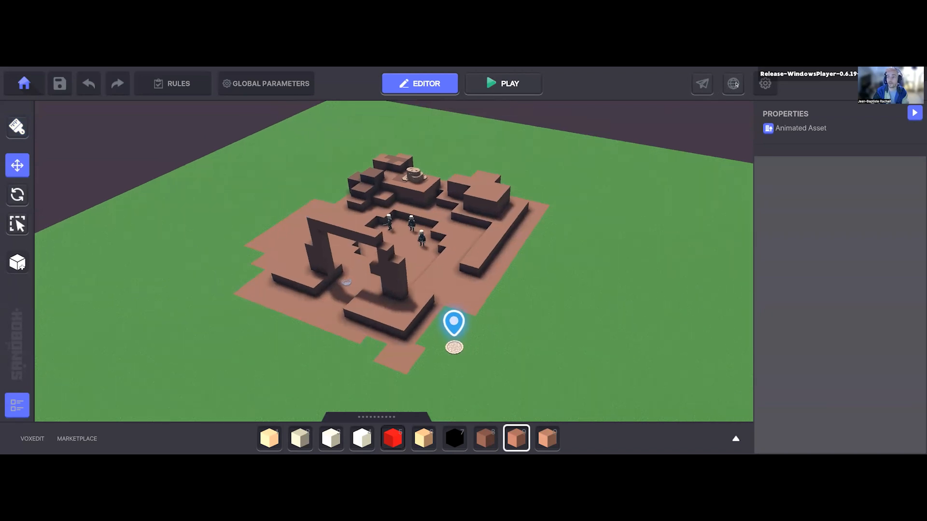
left_click(703, 86)
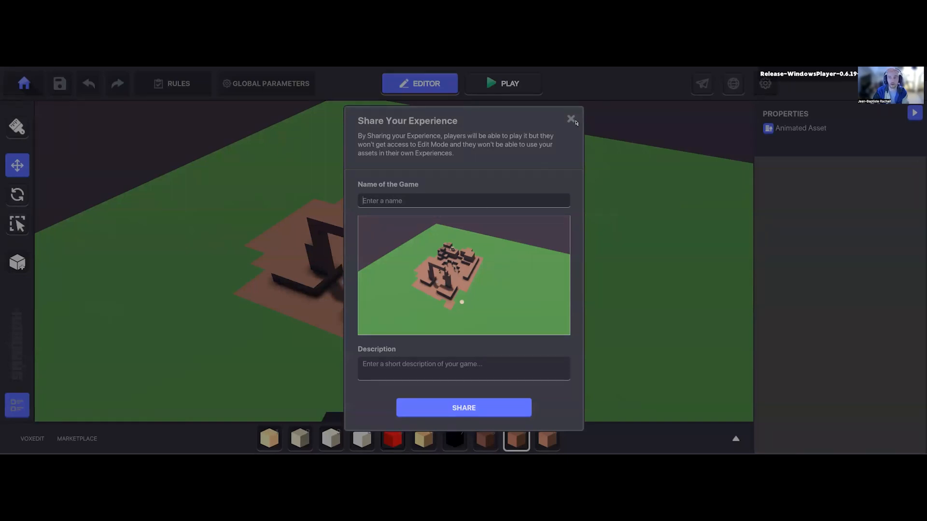
left_click(570, 119)
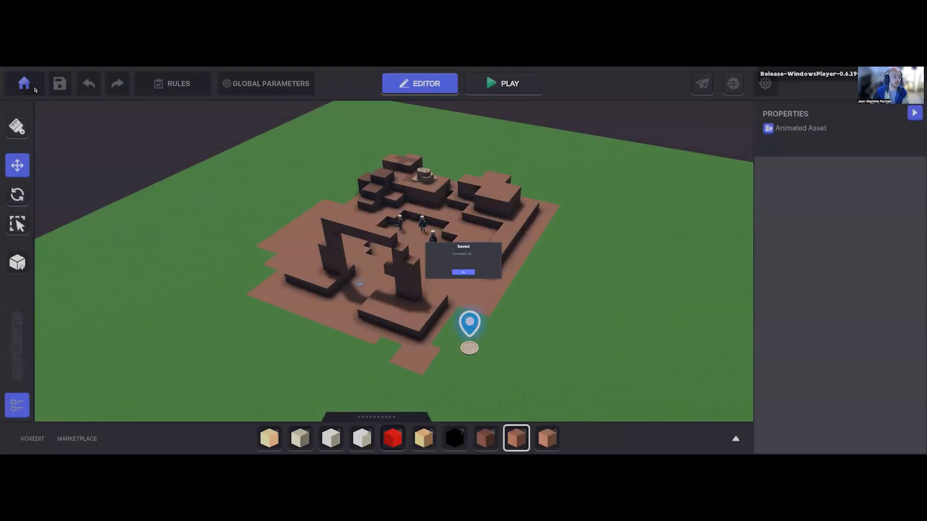
Step: Exit the level to the home screen and browse pages 2, 5 and 7 of the Drafts Gallery
left_click(34, 89)
left_click(505, 218)
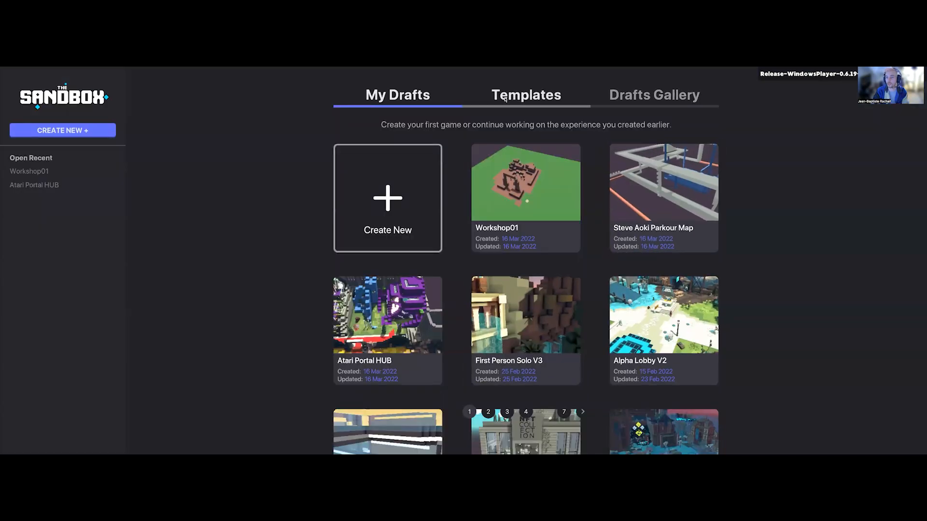
left_click(666, 96)
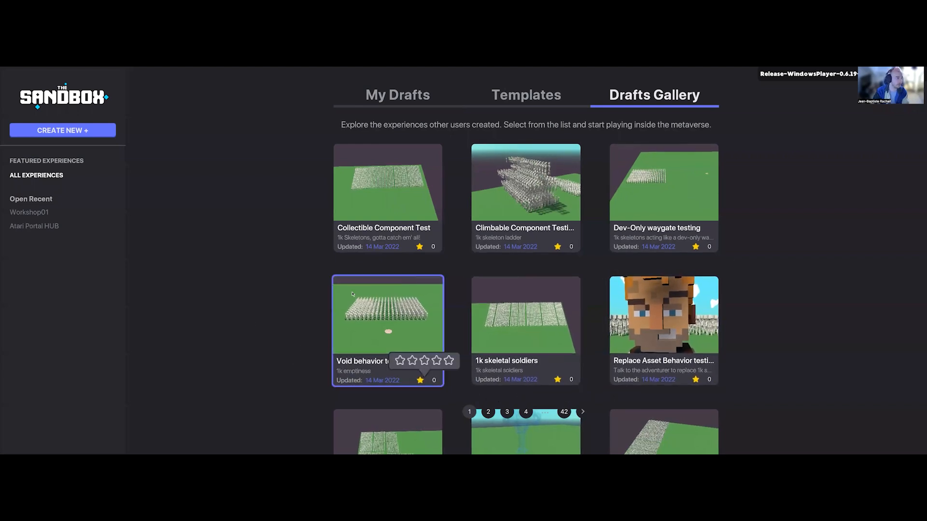
left_click(488, 412)
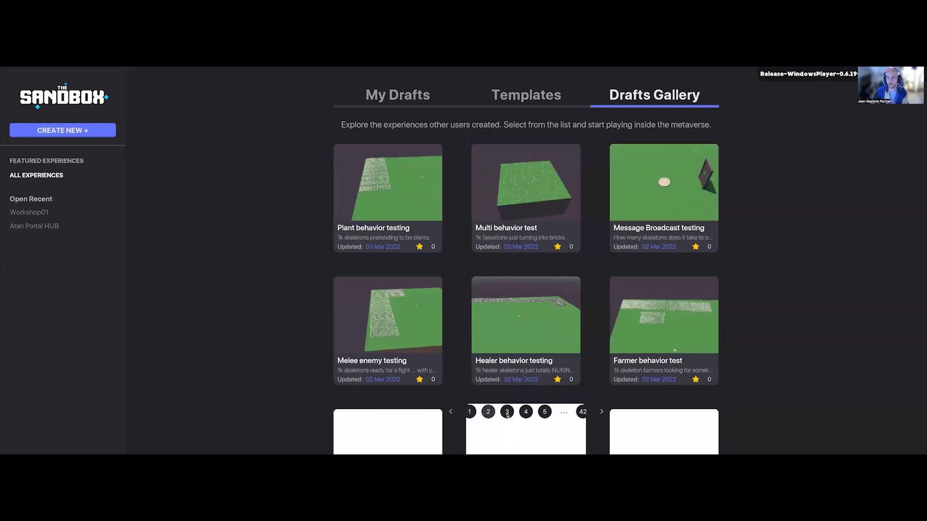
left_click(535, 412)
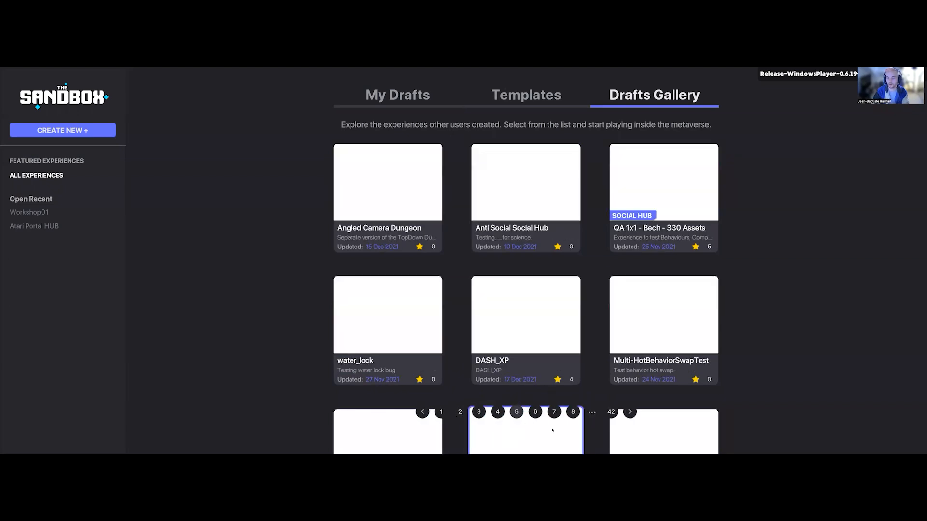
left_click(554, 412)
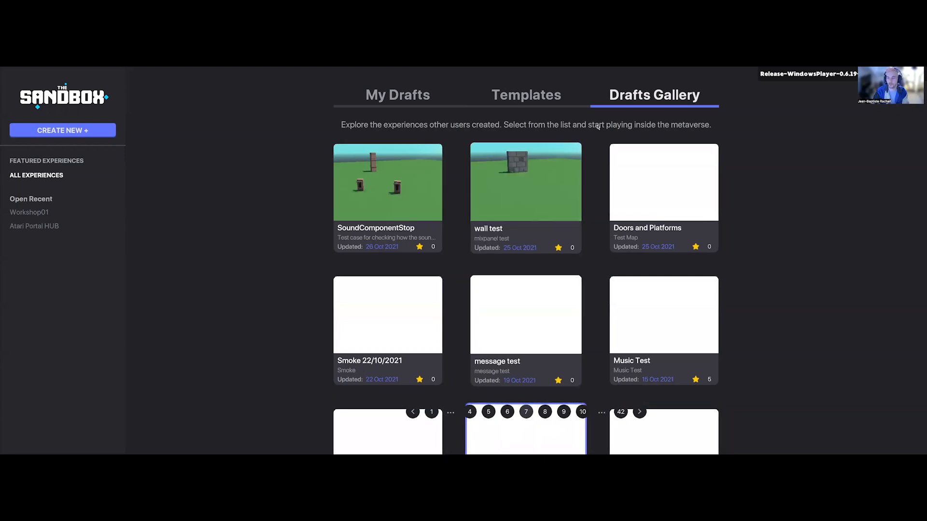
Step: Return to the personal drafts and reopen the Workshop01 draft
left_click(397, 94)
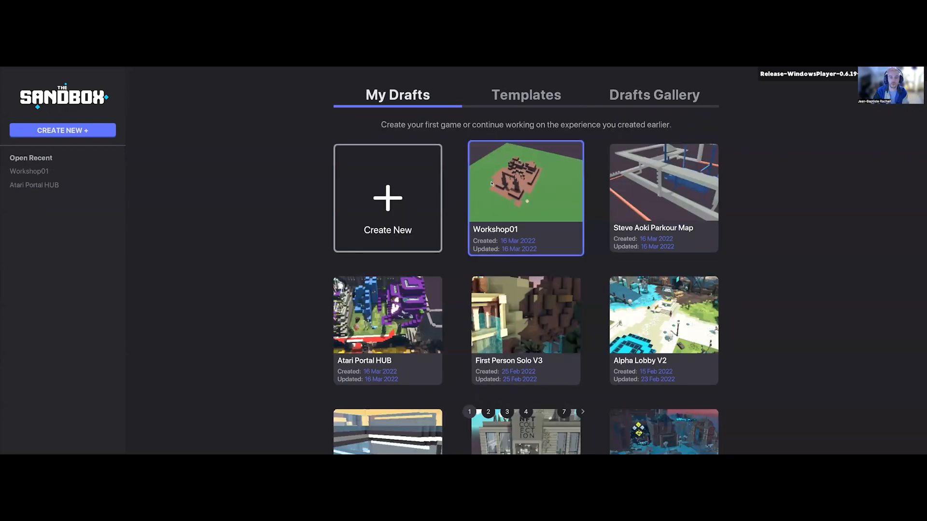
left_click(549, 180)
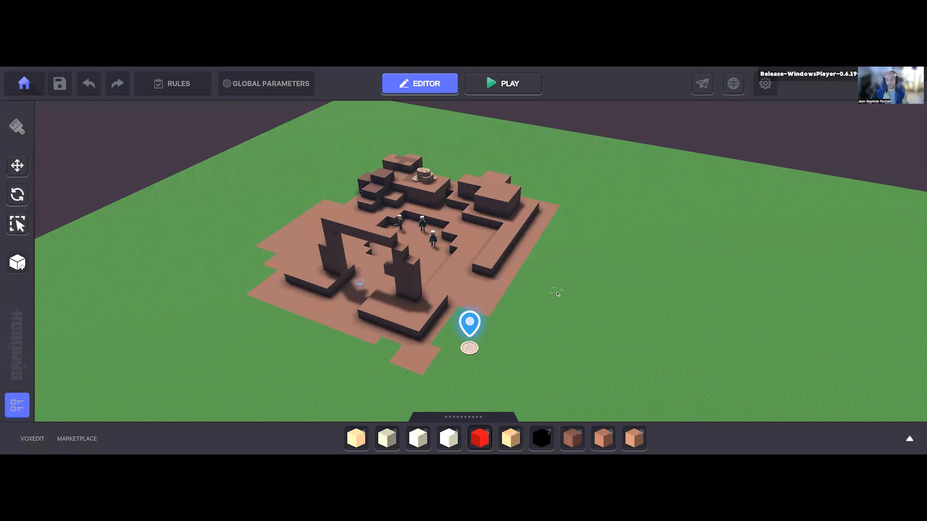
Step: Examine the desert level's layout, from the stone arch to the three enemies standing in the pit
scroll(529, 318, "up", 1)
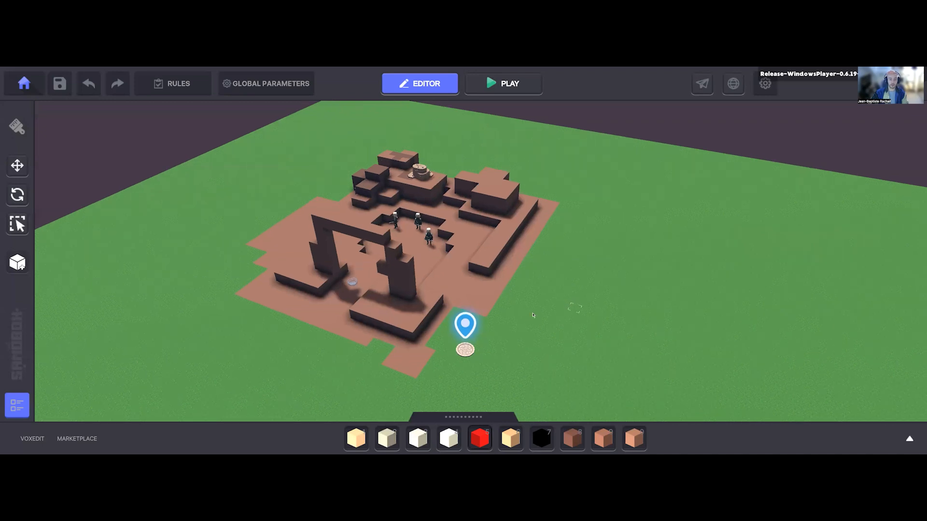
scroll(524, 318, "up", 2)
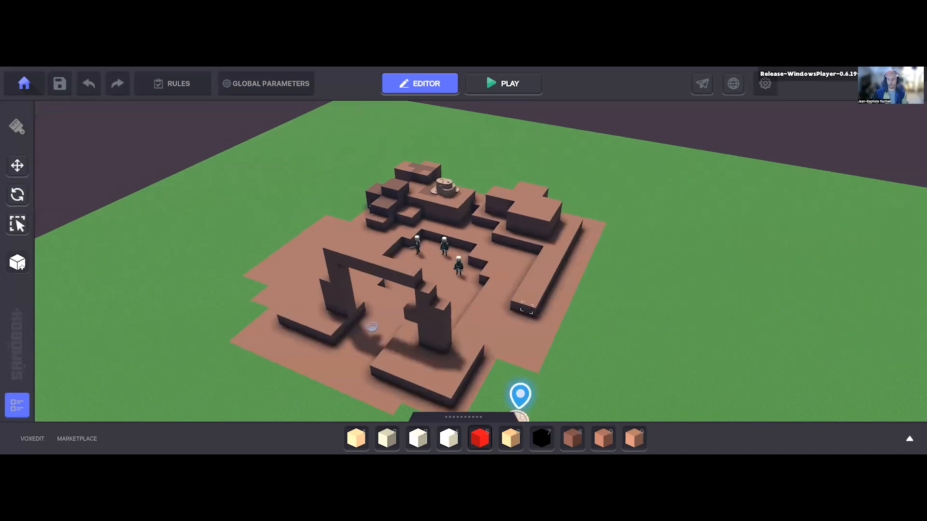
right_click_drag(526, 308, 560, 290)
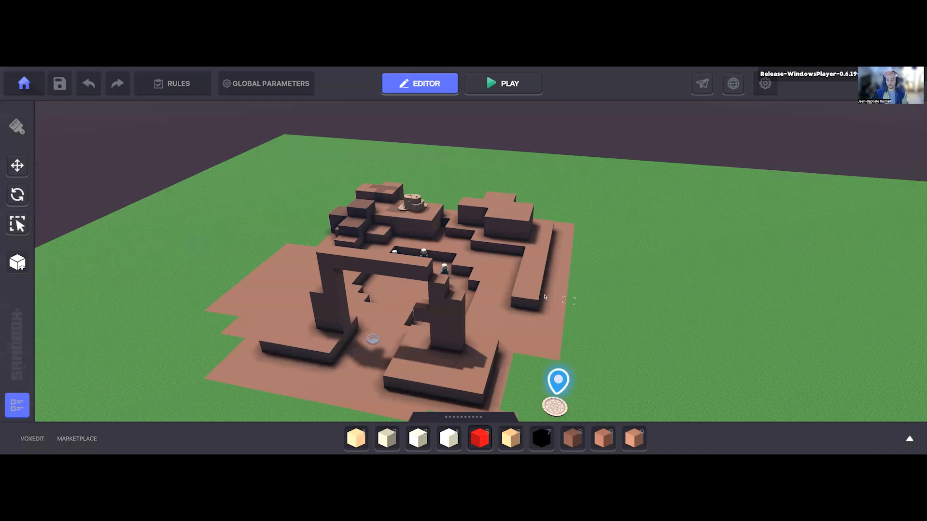
middle_click_drag(480, 292, 478, 287)
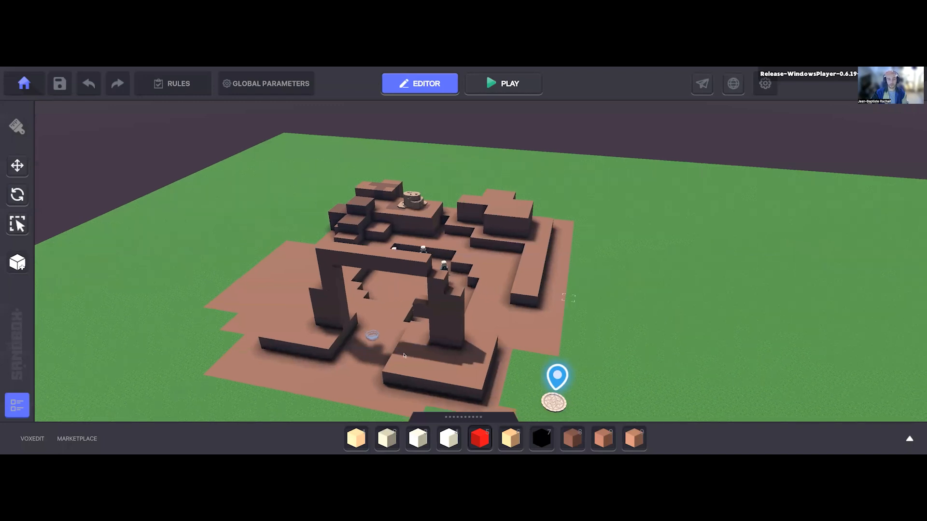
right_click_drag(405, 356, 346, 329)
middle_click_drag(386, 255, 384, 261)
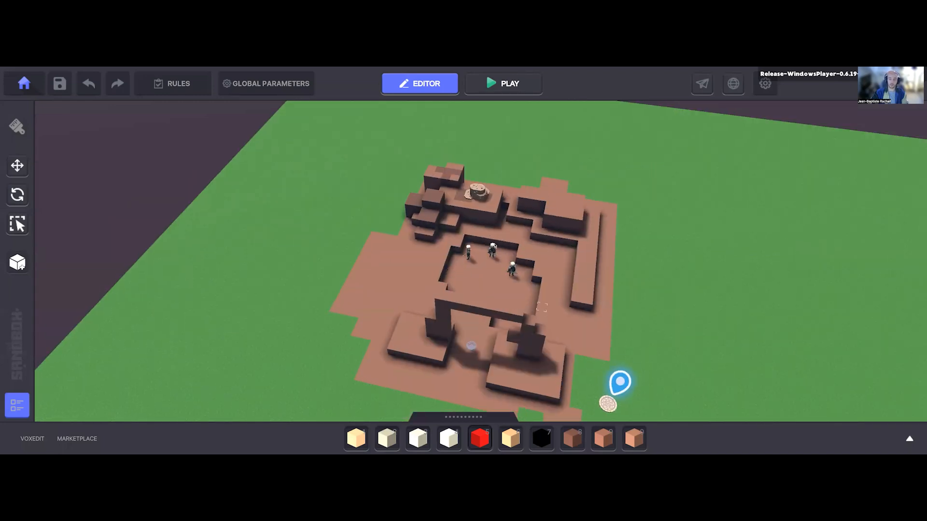
right_click_drag(495, 246, 454, 244)
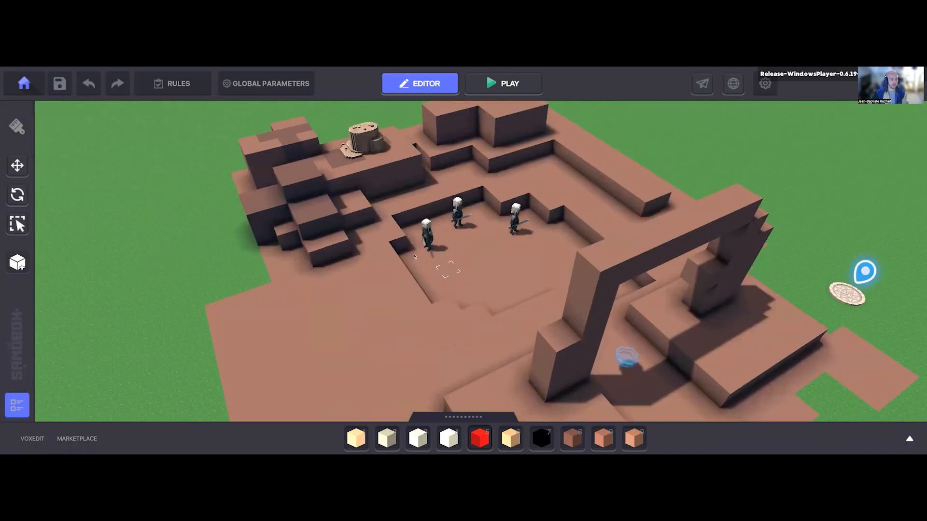
scroll(520, 249, "up", 5)
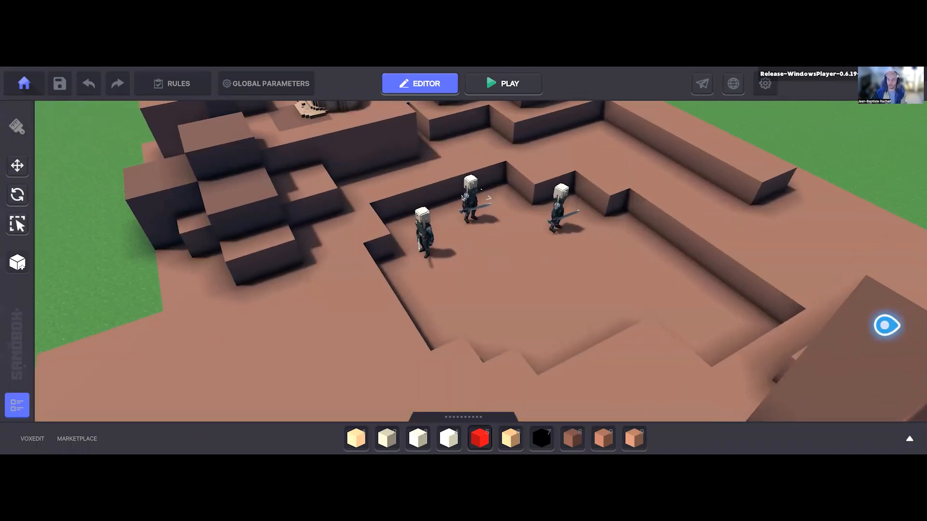
Step: Look through the behaviours available for the rear enemy in the pit, from Citizen to Soldier, and dismiss the list without changing the behaviour
left_click(468, 198)
scroll(794, 300, "down", 4)
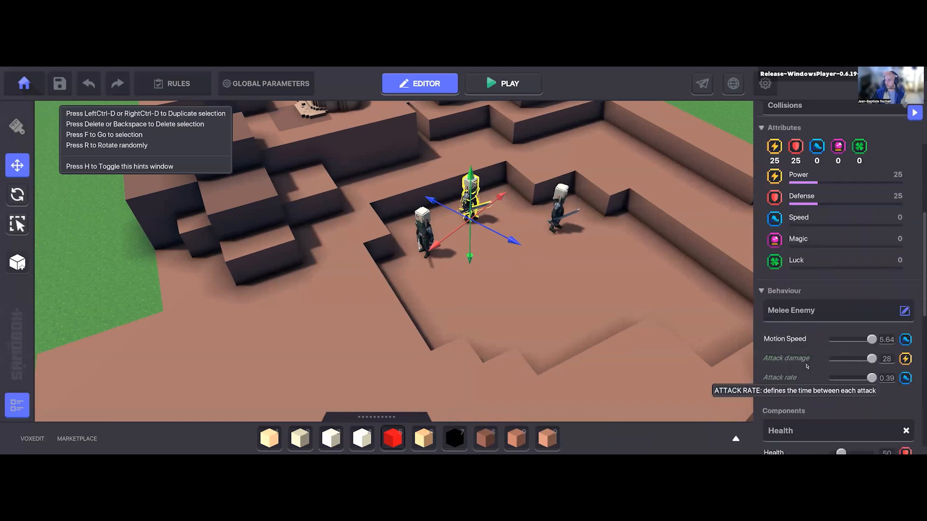
left_click(805, 245)
scroll(712, 285, "down", 1)
scroll(566, 237, "down", 1)
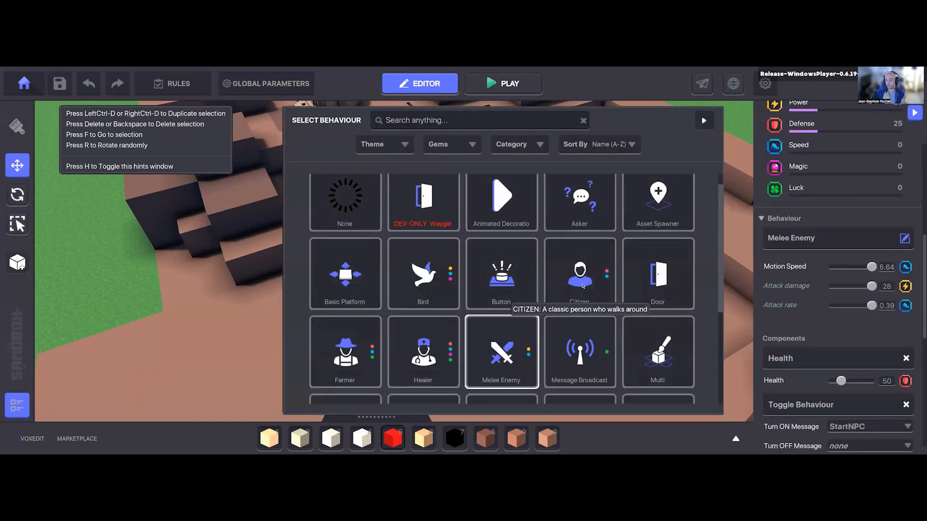
scroll(483, 338, "down", 3)
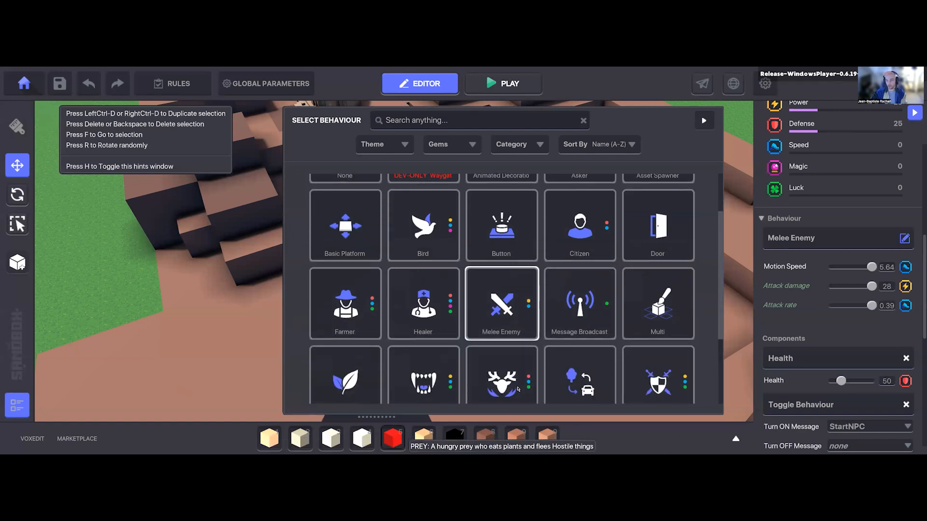
scroll(518, 389, "down", 3)
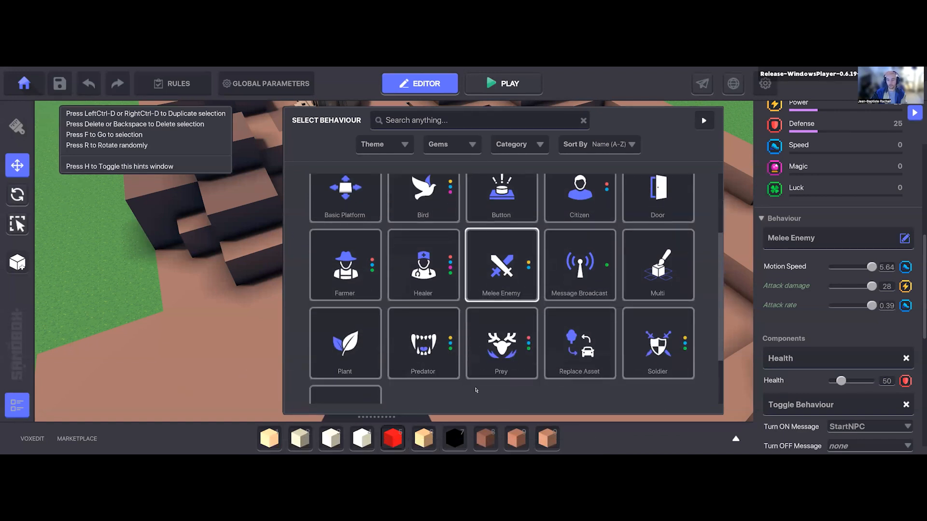
scroll(505, 340, "down", 2)
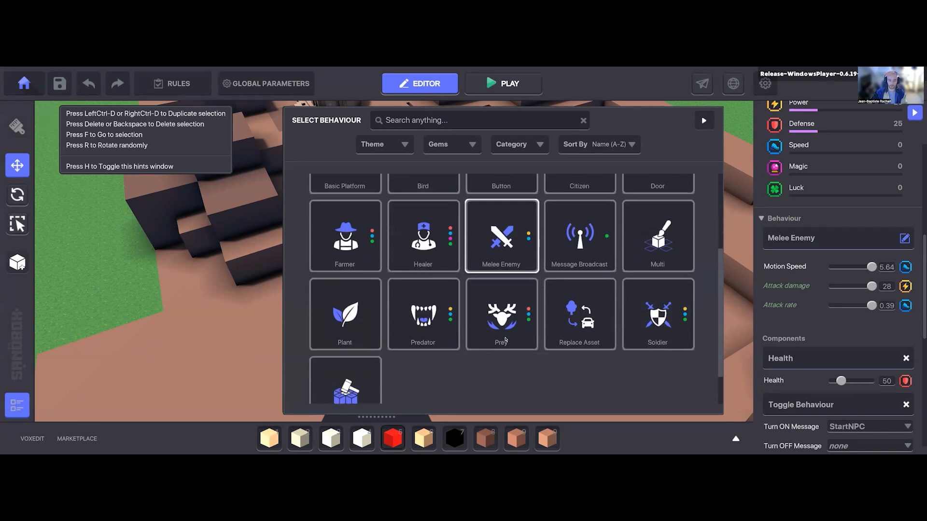
left_click(254, 167)
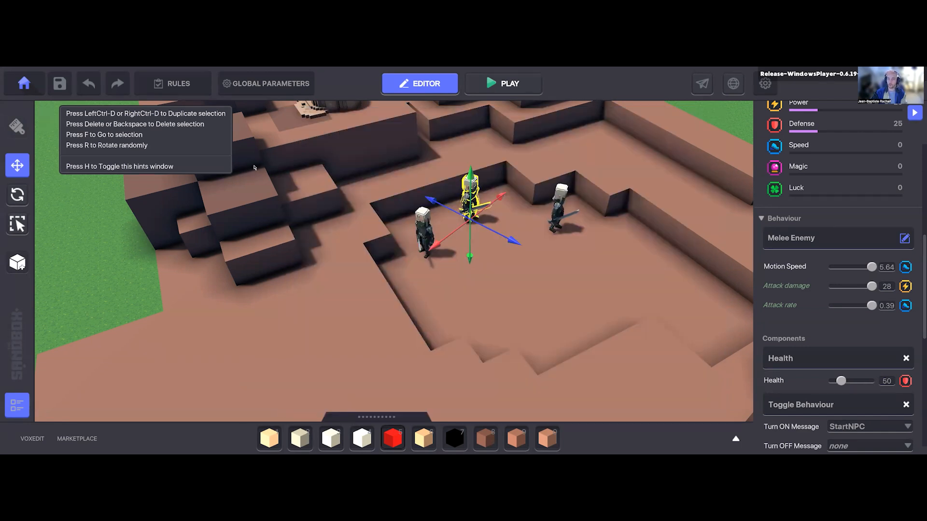
Step: Hide the hints window and deselect the enemy in the pit
key("d")
key("h")
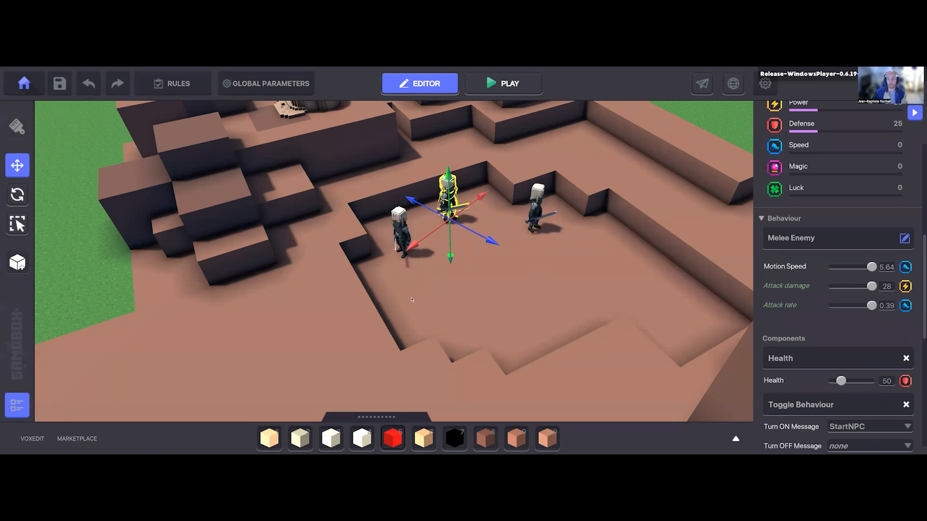
right_click_drag(526, 294, 546, 293)
scroll(524, 304, "down", 3)
left_click(527, 305)
scroll(532, 306, "down", 3)
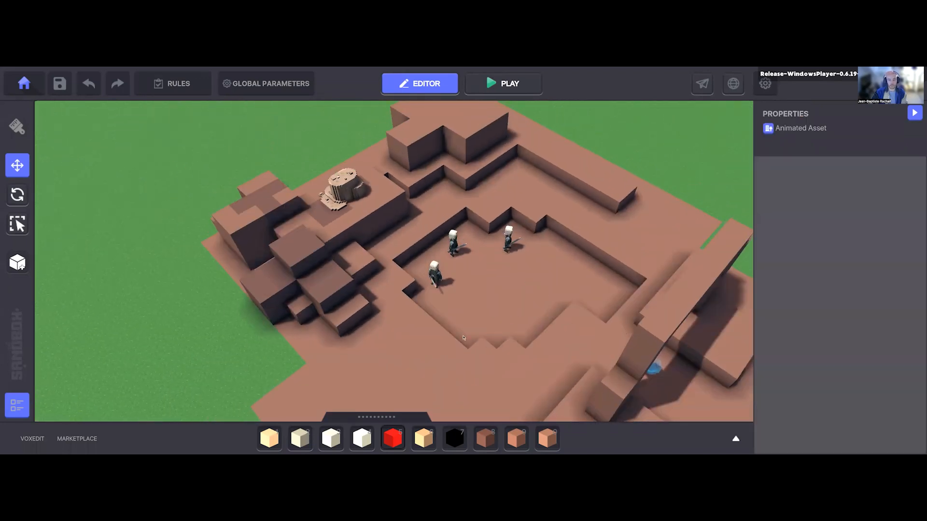
scroll(519, 314, "down", 2)
right_click_drag(428, 333, 418, 317)
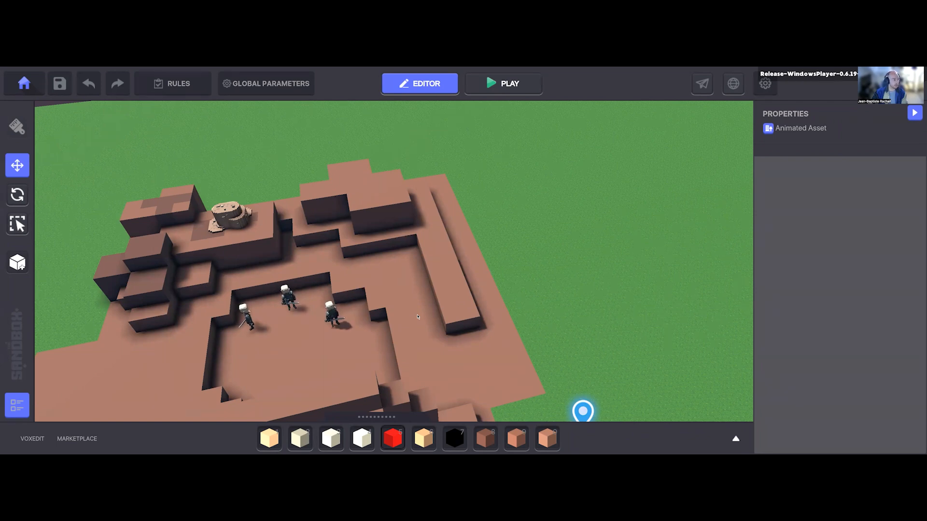
middle_click_drag(422, 310, 407, 304)
right_click_drag(406, 313, 374, 290)
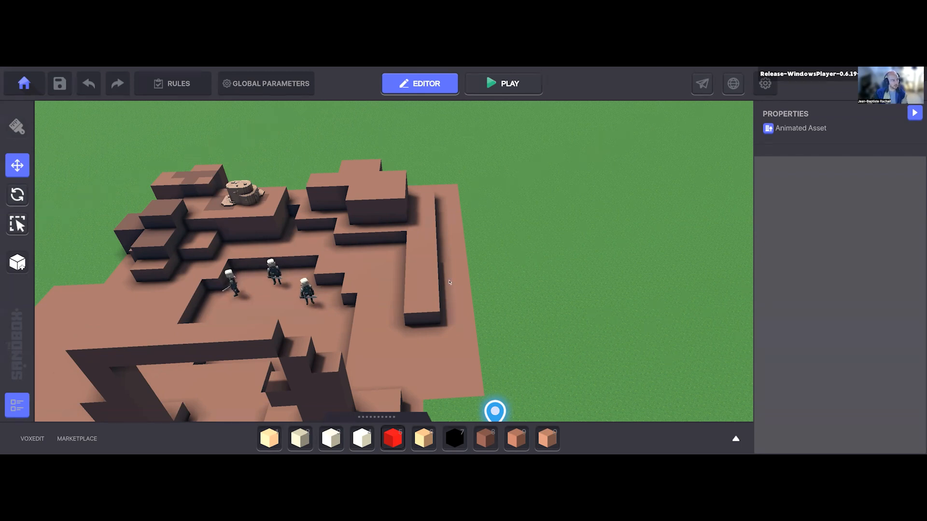
key("d")
key("d")
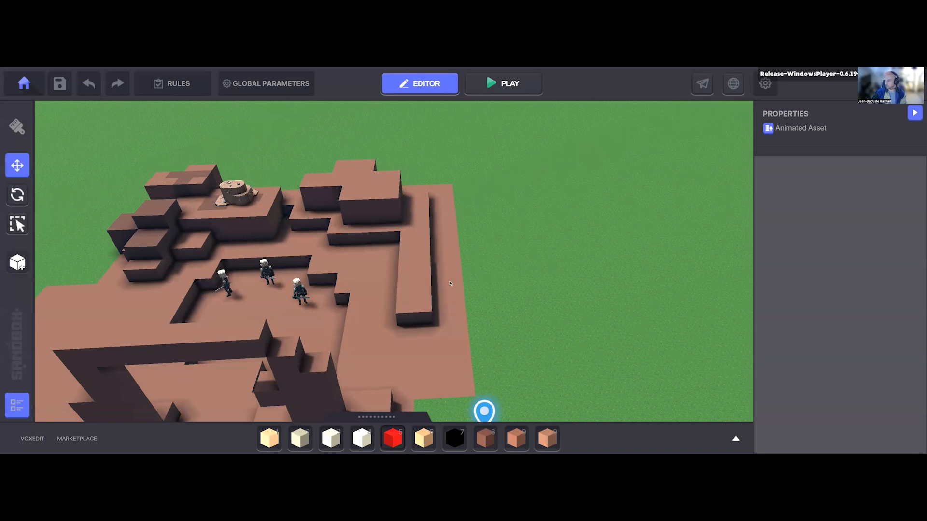
key("d")
scroll(470, 294, "down", 2)
key("Tab")
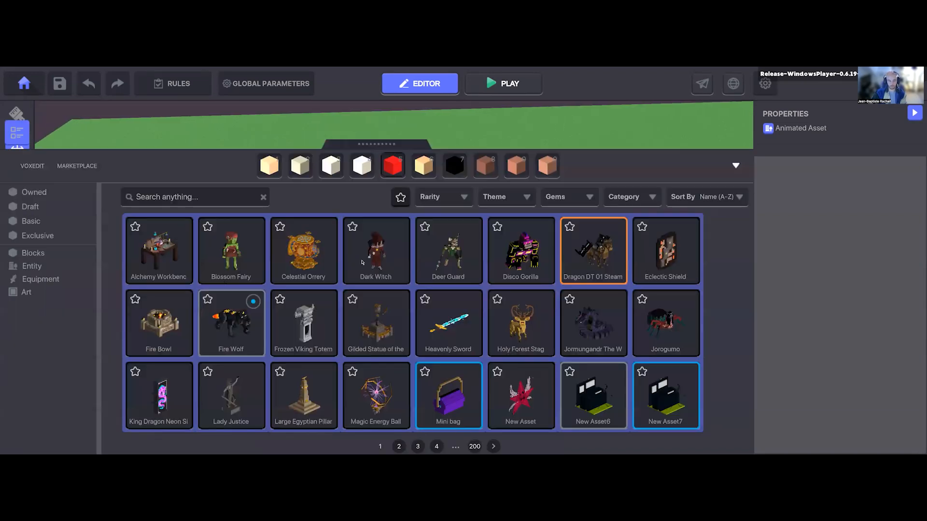
key("Tab")
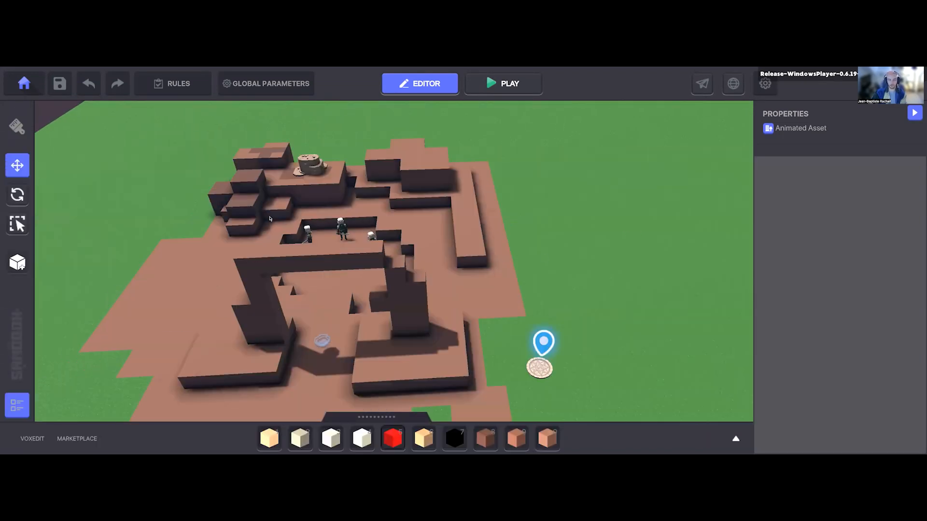
Step: Select the Desert Rock and look through the components available for it, dismissing the list without adding any
scroll(269, 218, "up", 3)
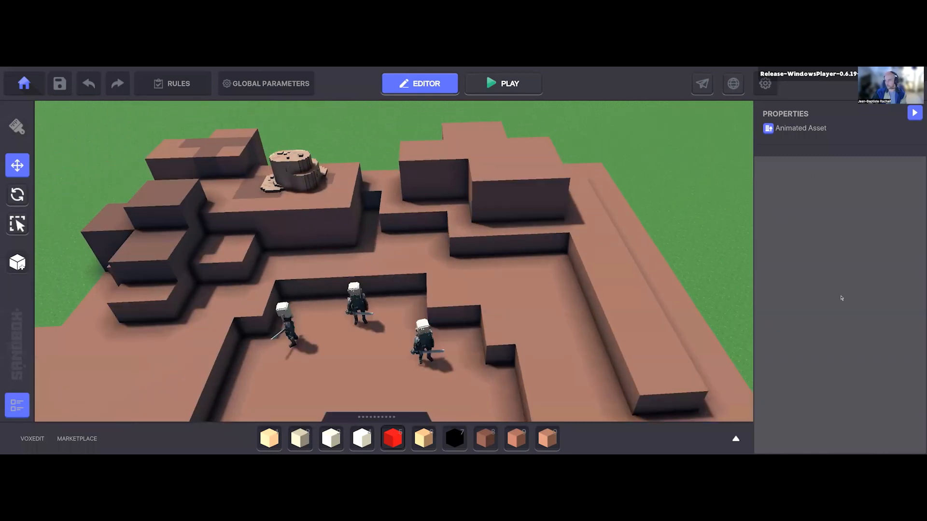
scroll(801, 290, "down", 2)
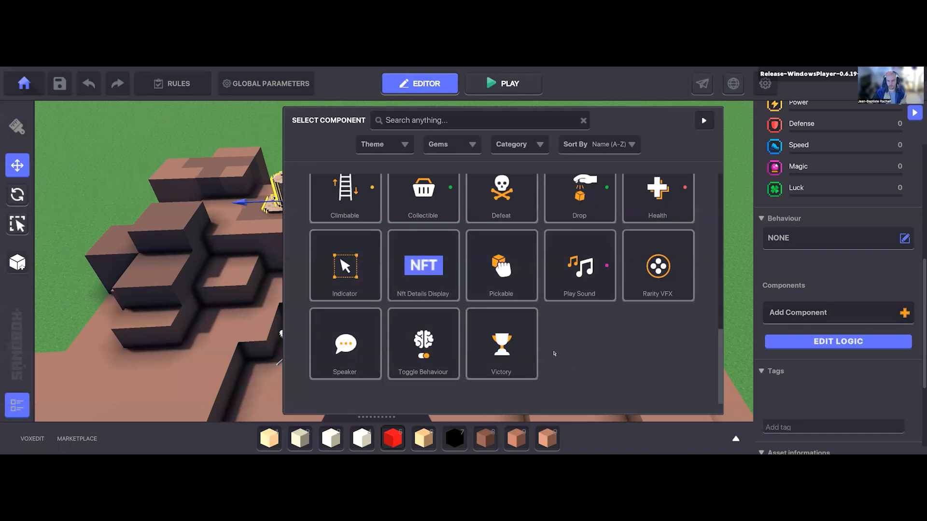
scroll(554, 366, "up", 1)
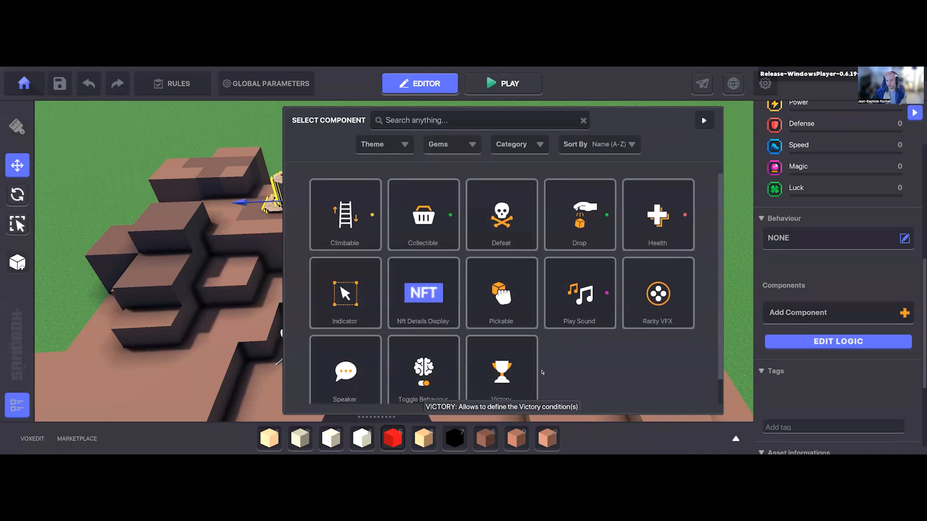
left_click(802, 268)
scroll(796, 248, "down", 2)
scroll(796, 248, "up", 5)
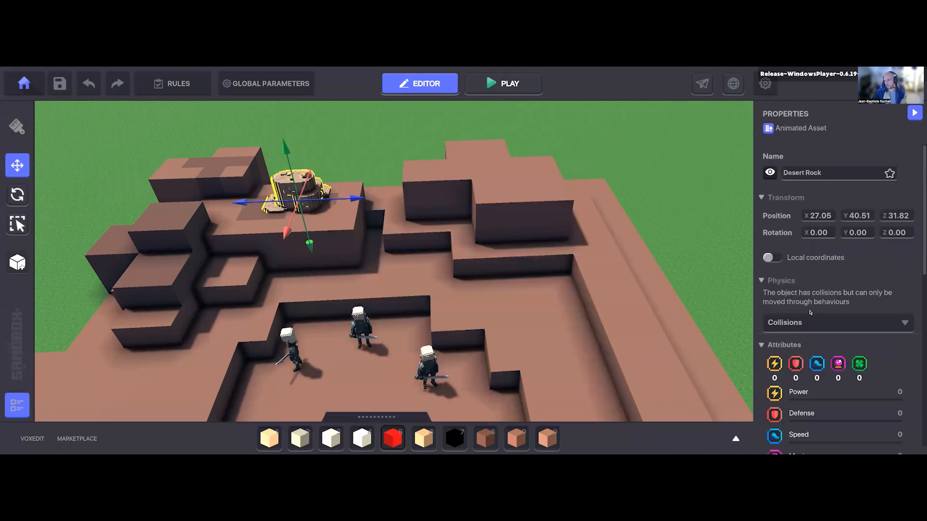
Step: Assign the Message Broadcaster behaviour to the Desert Rock
scroll(806, 260, "down", 4)
left_click(805, 246)
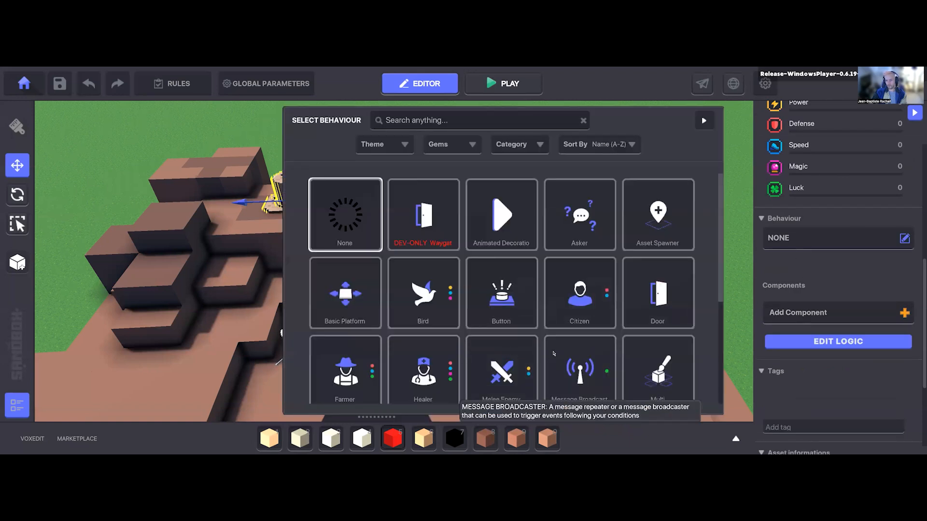
scroll(541, 350, "down", 2)
left_click(576, 332)
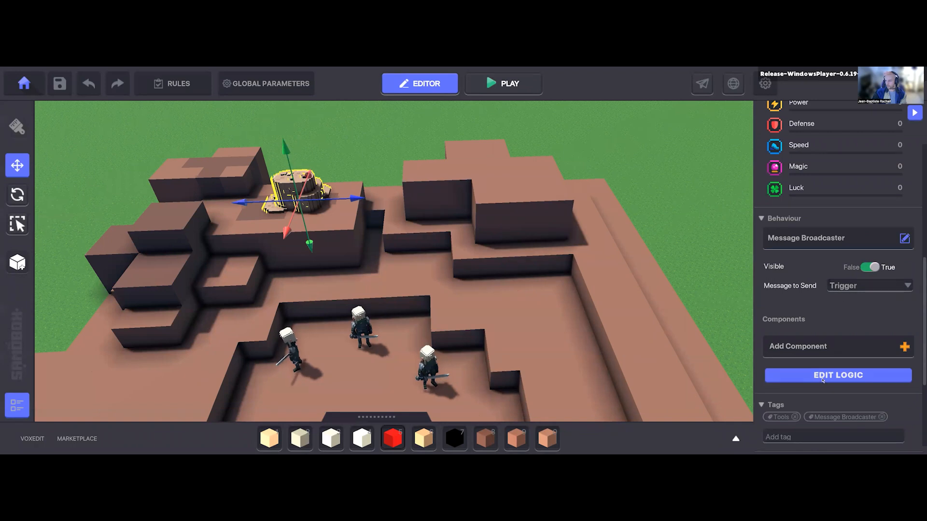
Step: Open the Desert Rock's logic and make it wait before broadcasting, with Interact as the required message
left_click(820, 372)
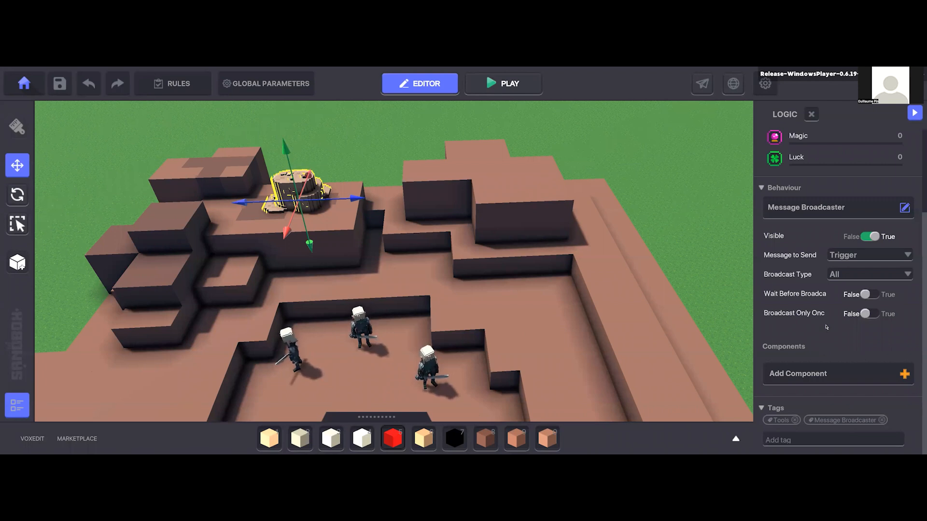
left_click(859, 297)
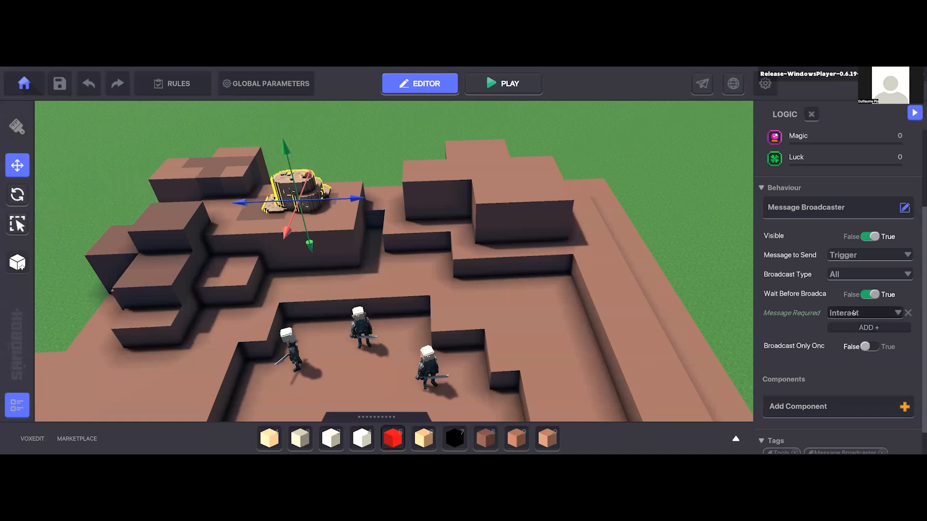
left_click(856, 314)
left_click(850, 366)
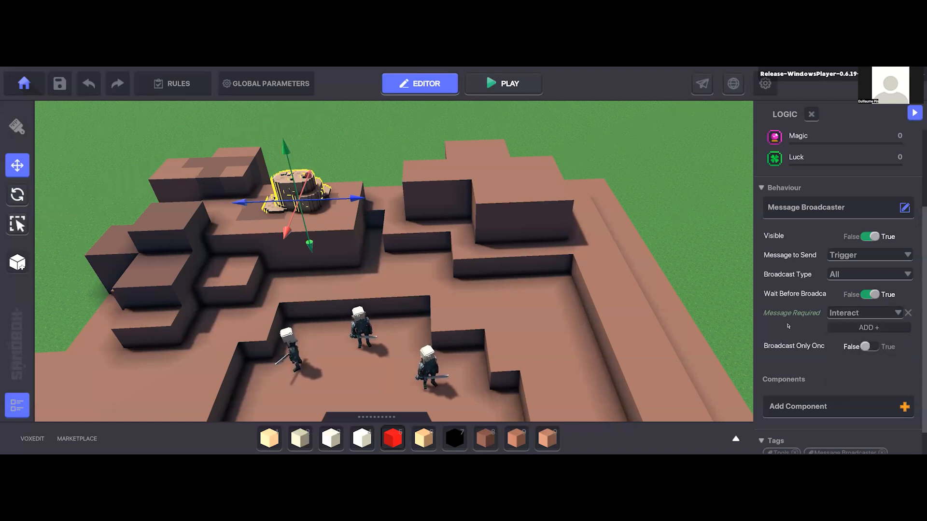
Step: Add a second required message to the Desert Rock's broadcaster and set it to the existing Trigger message
left_click(850, 327)
left_click(847, 326)
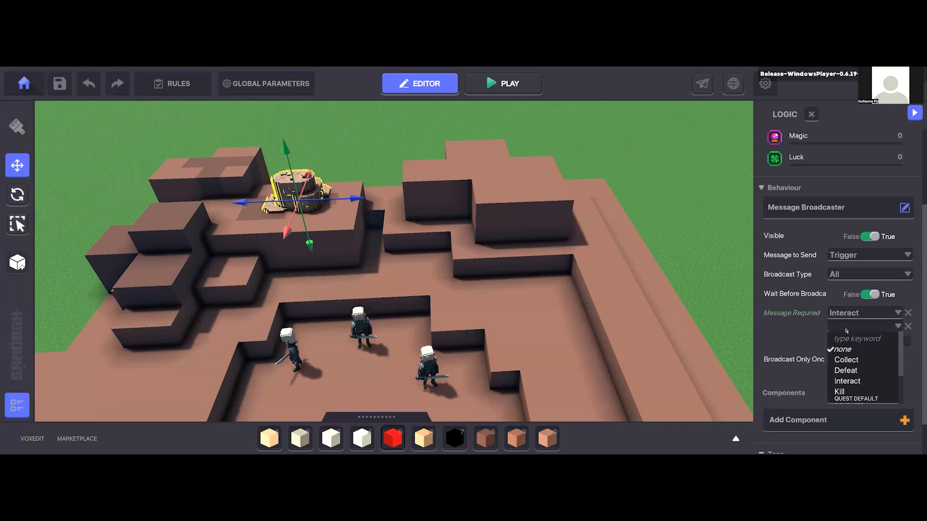
type("Triggr")
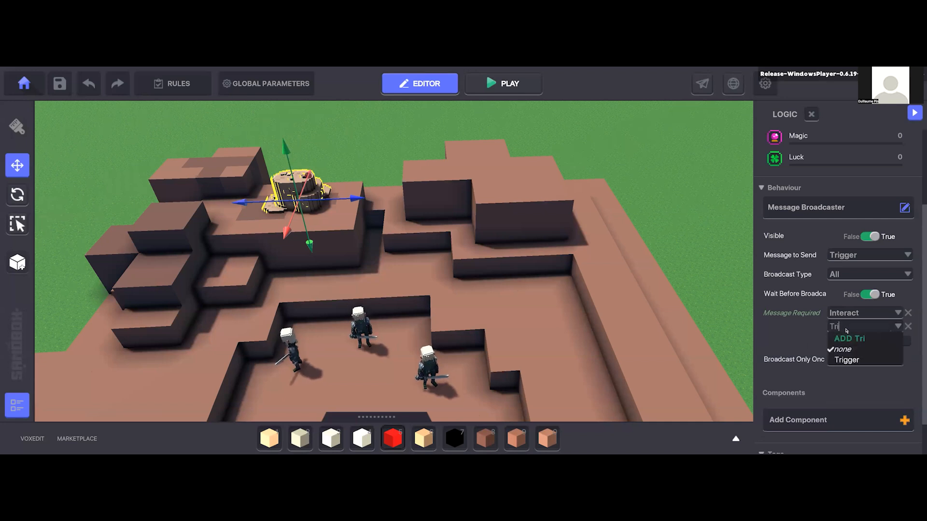
key("BackSpace")
type("er")
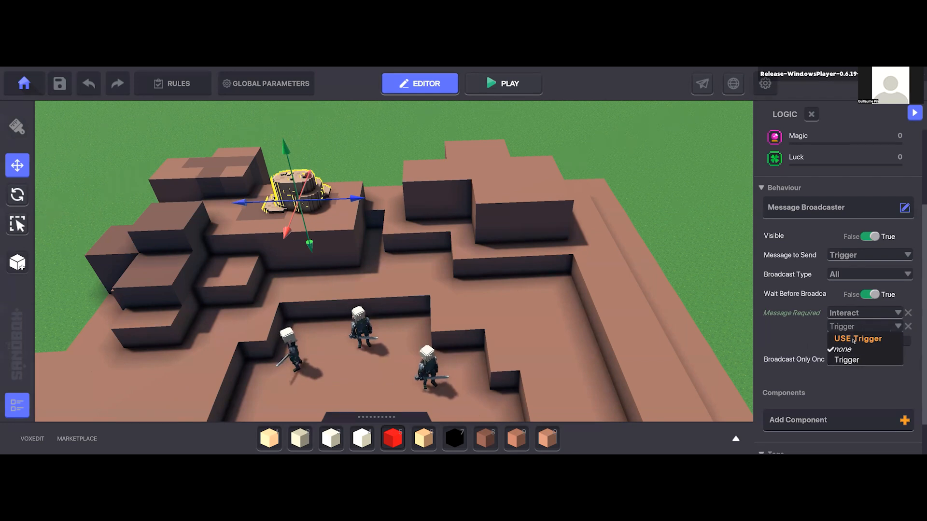
left_click(853, 338)
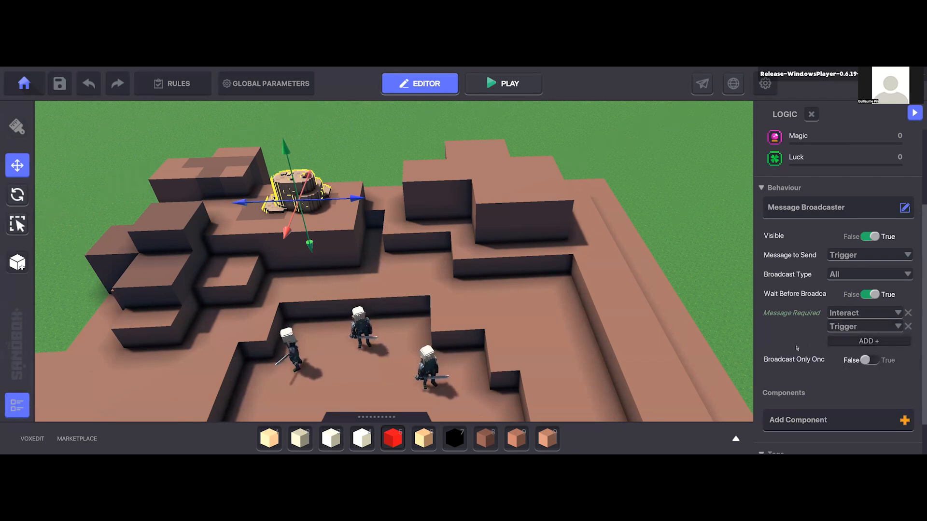
Step: Replace the Desert Rock's second required message with a newly added Check message and deselect the rock
left_click(844, 328)
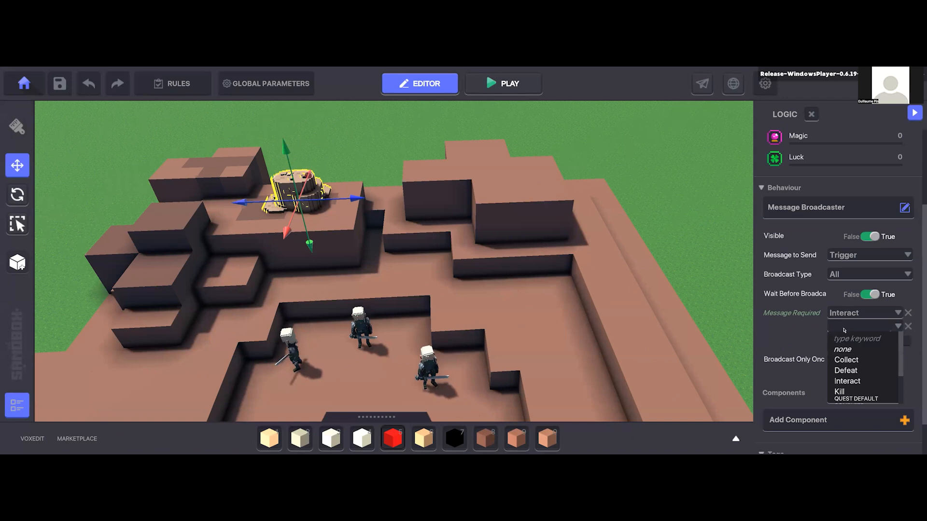
type("Check")
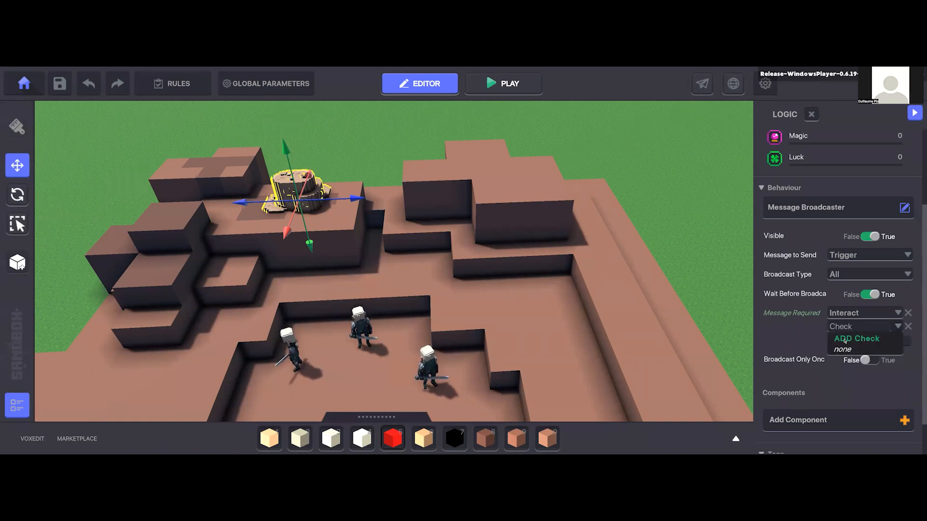
left_click(844, 340)
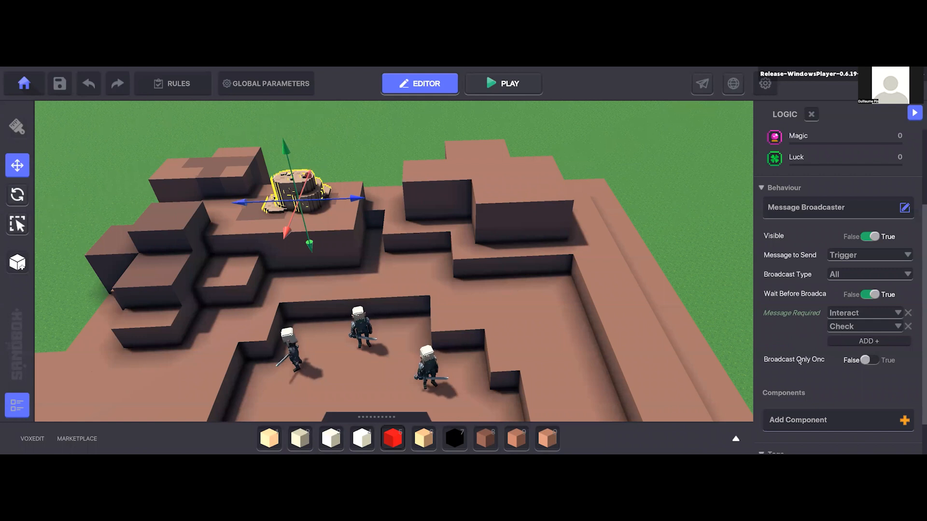
scroll(797, 375, "down", 1)
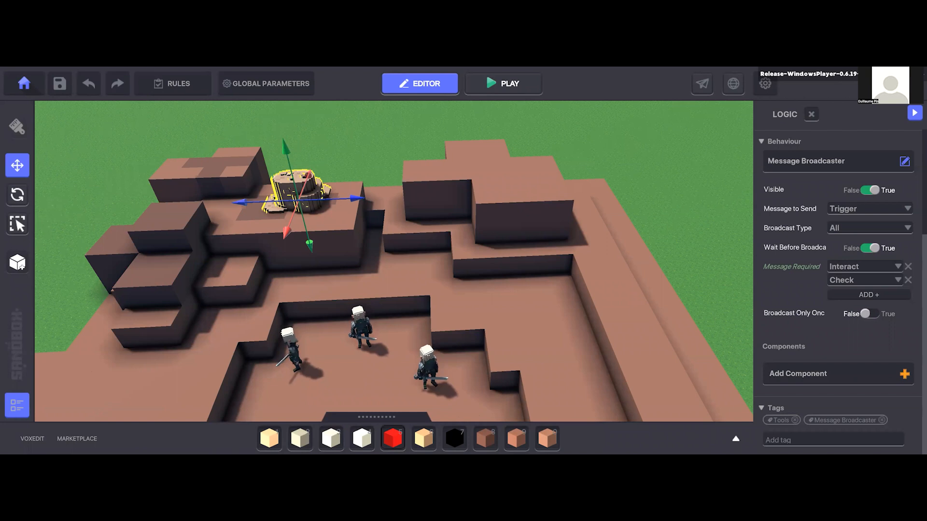
key("Escape")
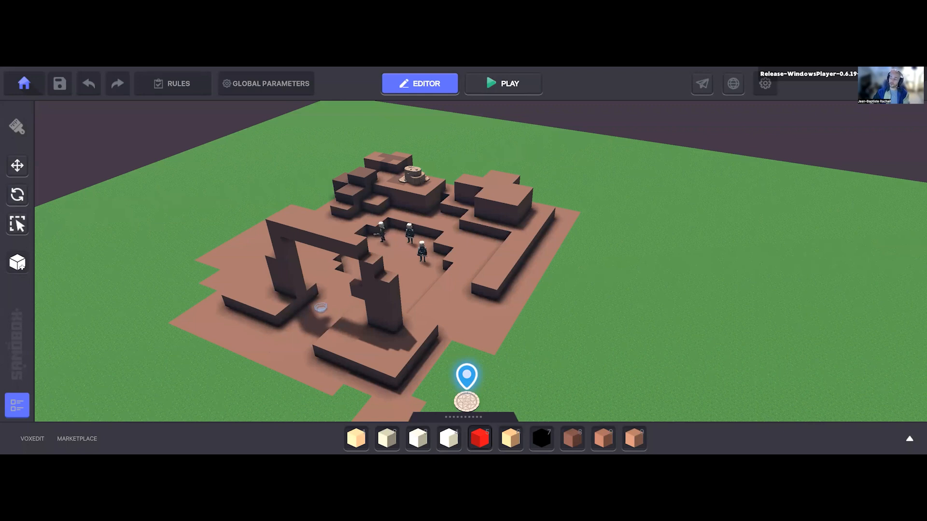
Step: View the experience publishing and sharing dialogs, closing each without submitting anything
left_click(733, 85)
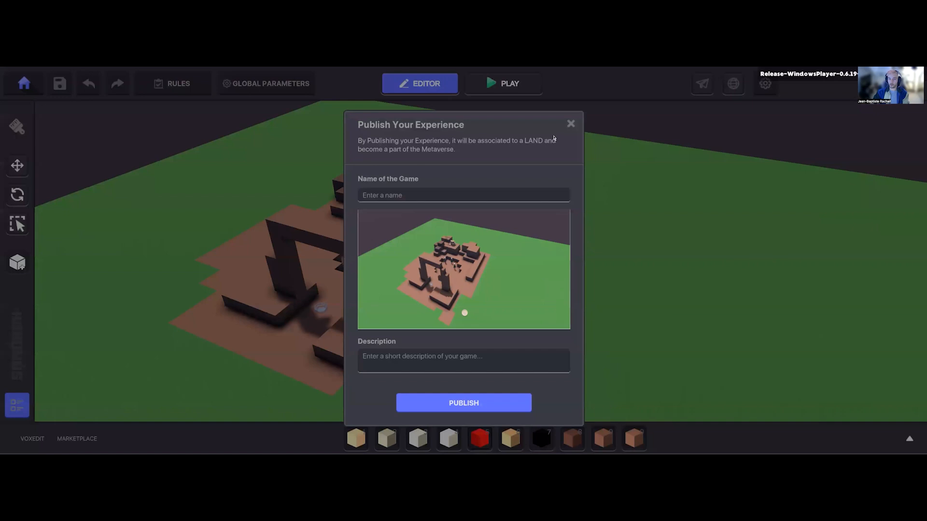
left_click(571, 124)
left_click(702, 84)
left_click(571, 119)
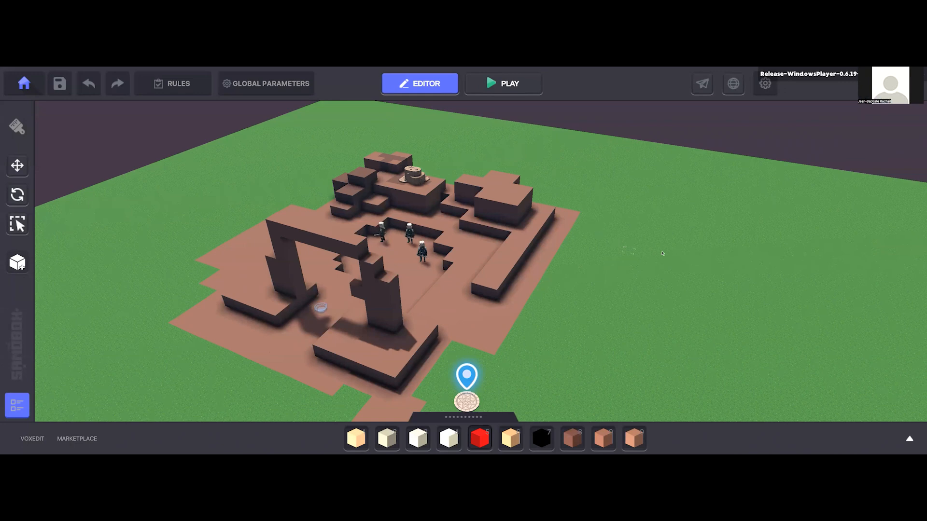
scroll(507, 258, "down", 1)
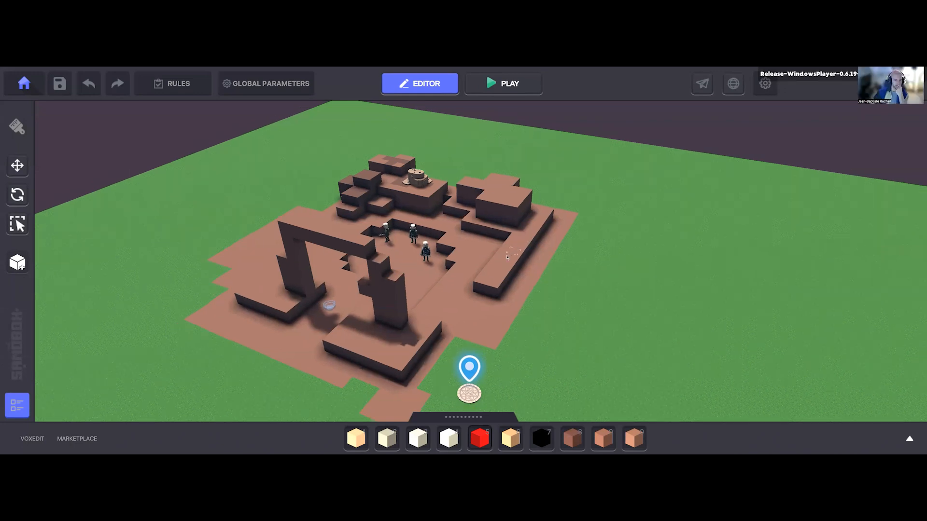
middle_click_drag(539, 403, 560, 407)
scroll(545, 355, "up", 1)
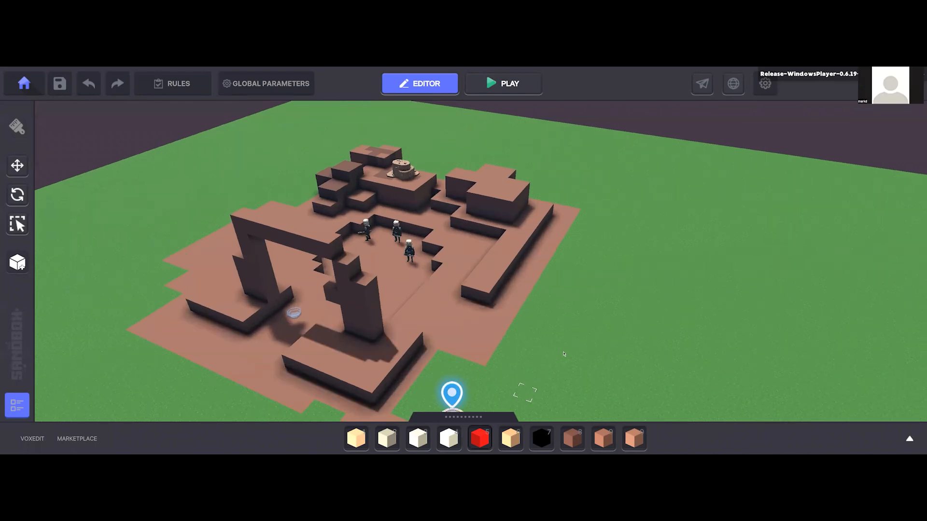
scroll(563, 347, "up", 1)
scroll(559, 338, "down", 1)
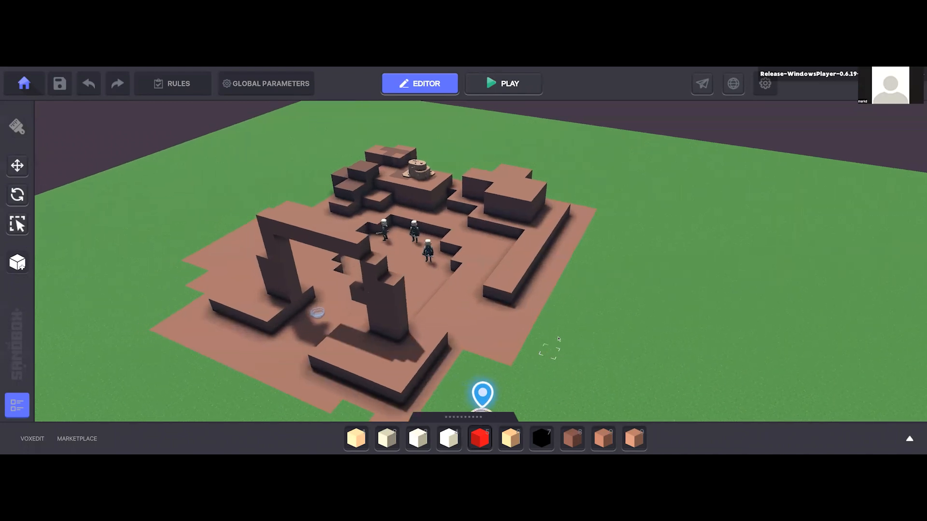
key("a")
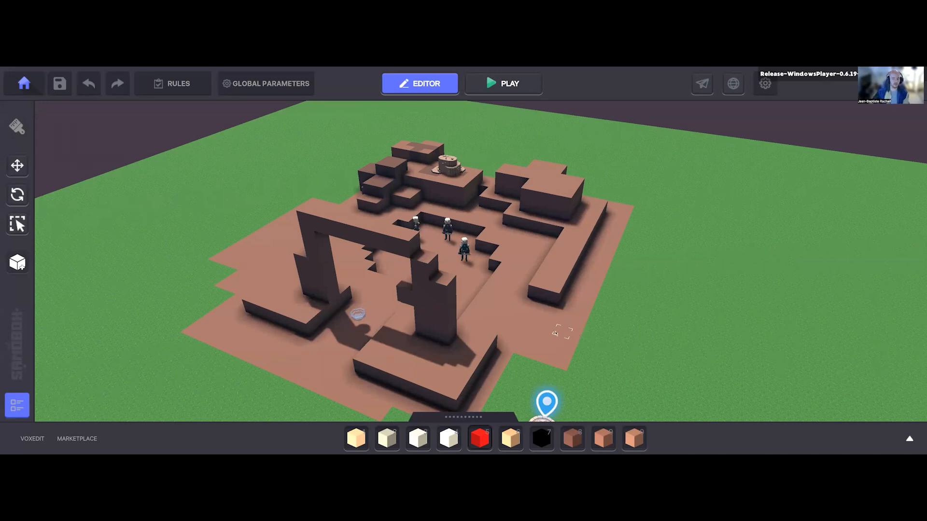
key("d")
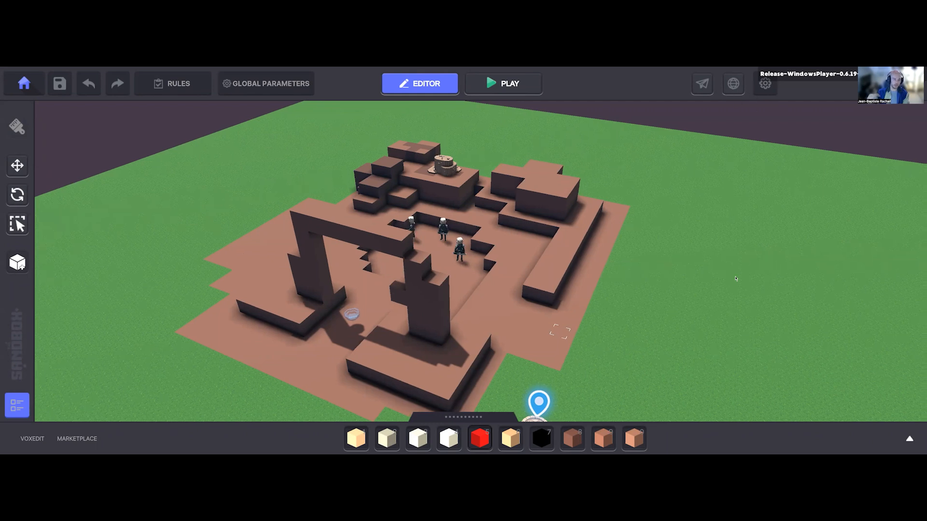
key("d")
key("d")
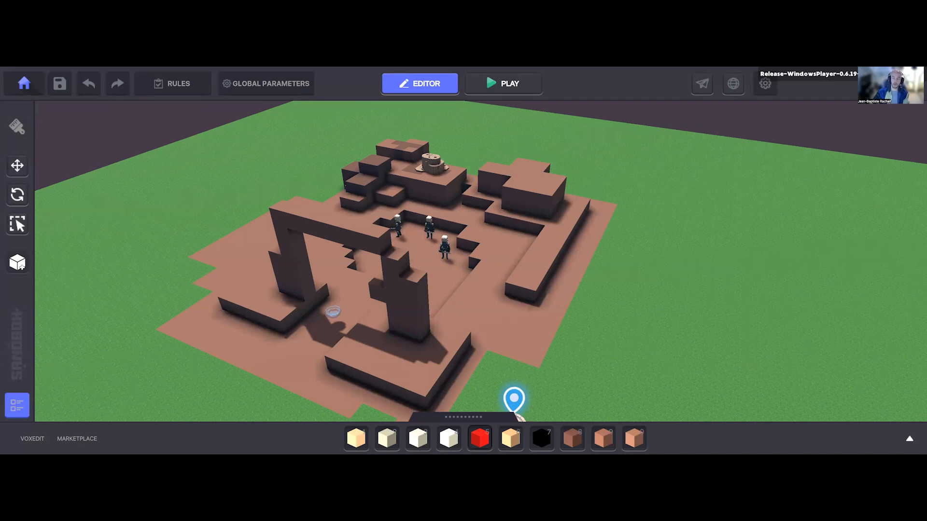
Step: Select the Rosybrown block 2 and view its properties, collapsing them again
left_click(603, 439)
right_click_drag(477, 287, 311, 345)
left_click(472, 300, "shift")
left_click(471, 311, "shift")
scroll(313, 341, "down", 1)
left_click(314, 335, "shift")
mouse_move(317, 393)
right_mouse_down()
mouse_move(325, 382)
mouse_move(321, 405)
right_mouse_up()
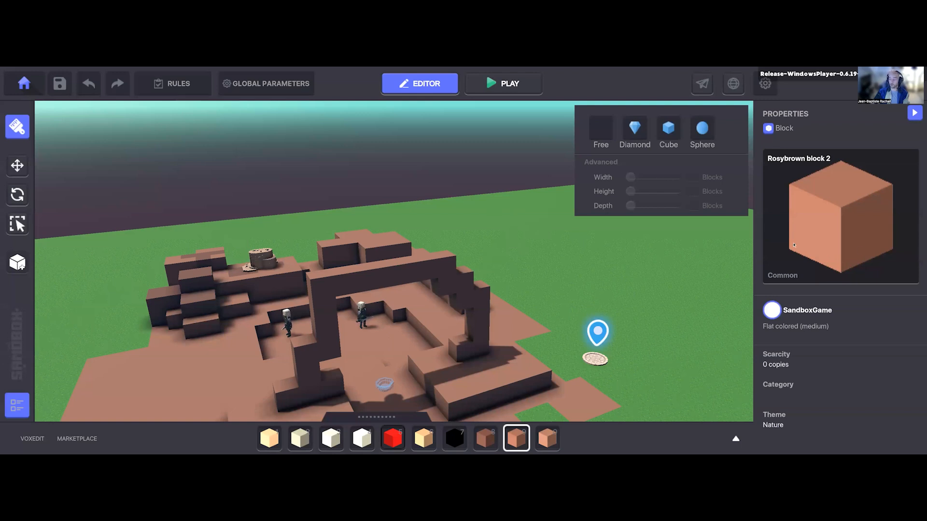
left_click(915, 113)
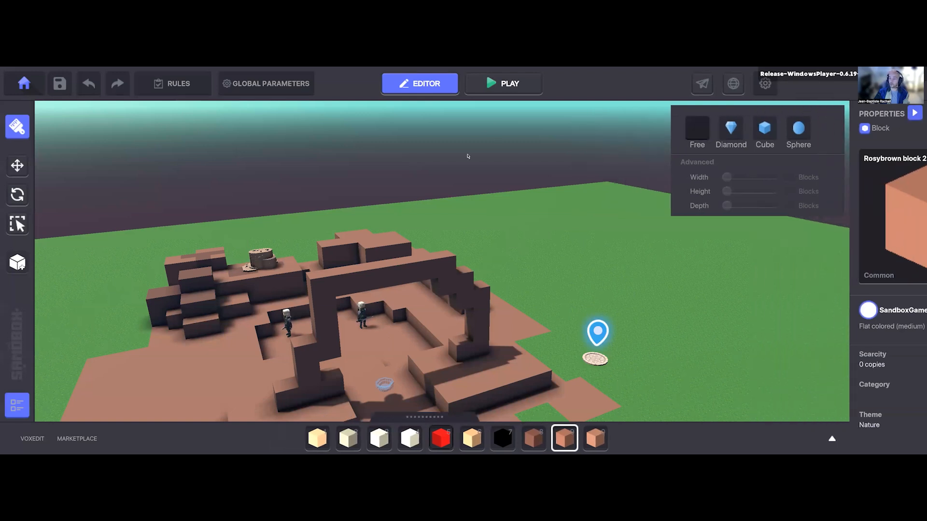
Step: Select the outermost Masked Elven Blademaster on the rock side of the pit and review its attributes and behaviour
left_click(17, 165)
right_click_drag(330, 198, 300, 288)
left_click(300, 288)
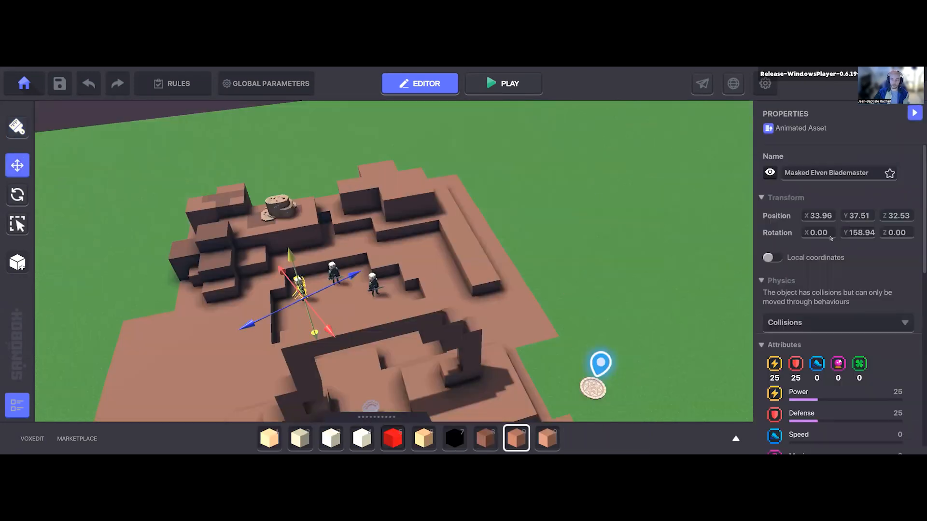
scroll(767, 290, "down", 3)
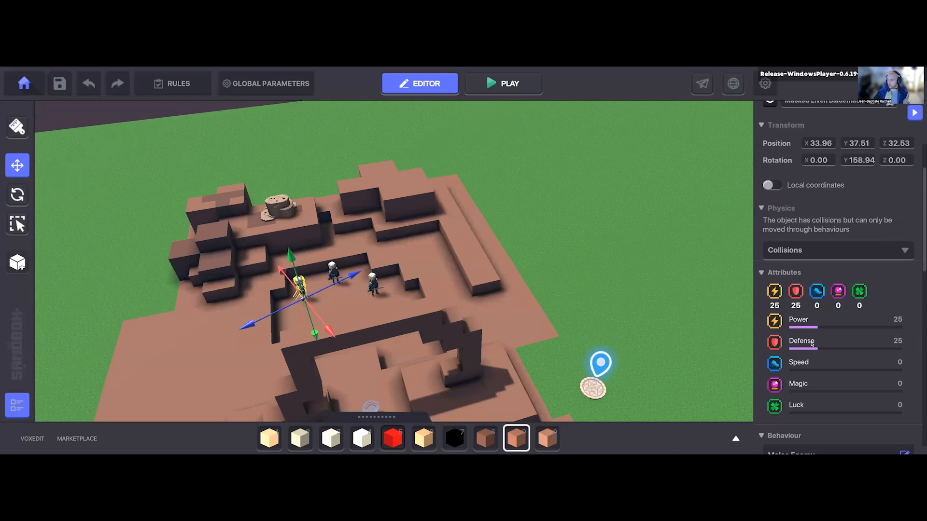
scroll(790, 407, "down", 3)
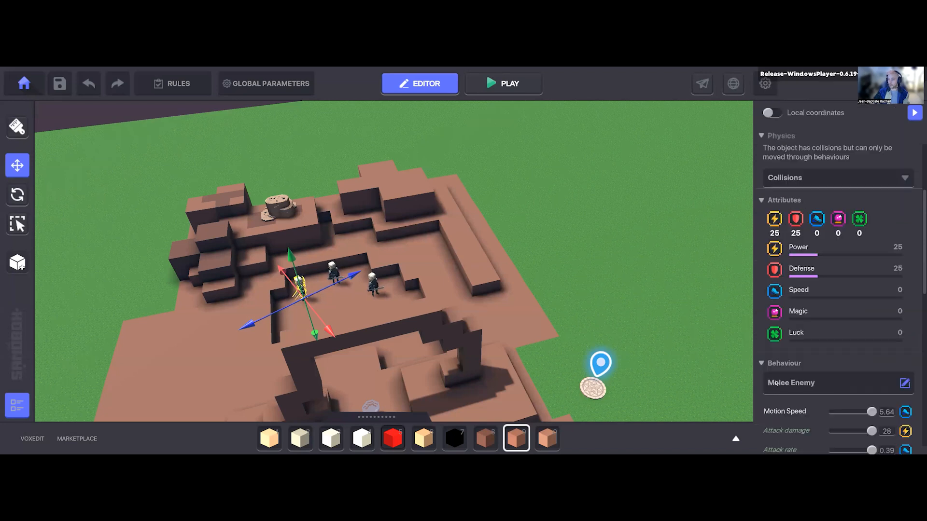
scroll(792, 338, "up", 3)
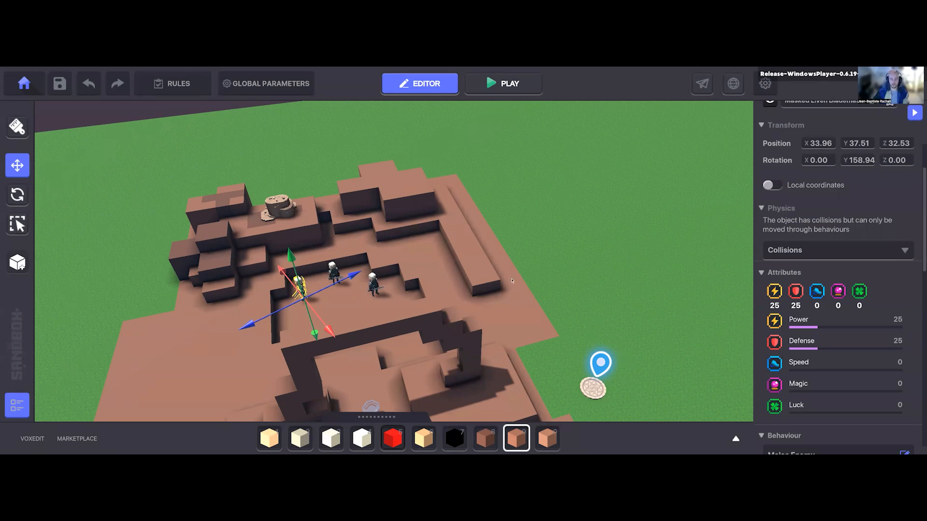
Step: Open the asset library and look through the Rarity filter options without applying any
key("d")
left_click(736, 438)
left_click(441, 200)
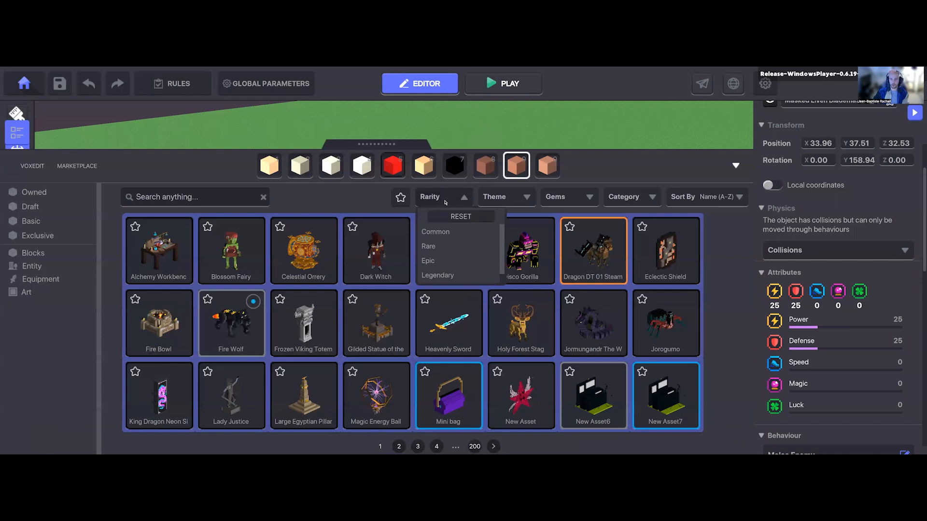
scroll(451, 275, "down", 1)
scroll(437, 264, "up", 1)
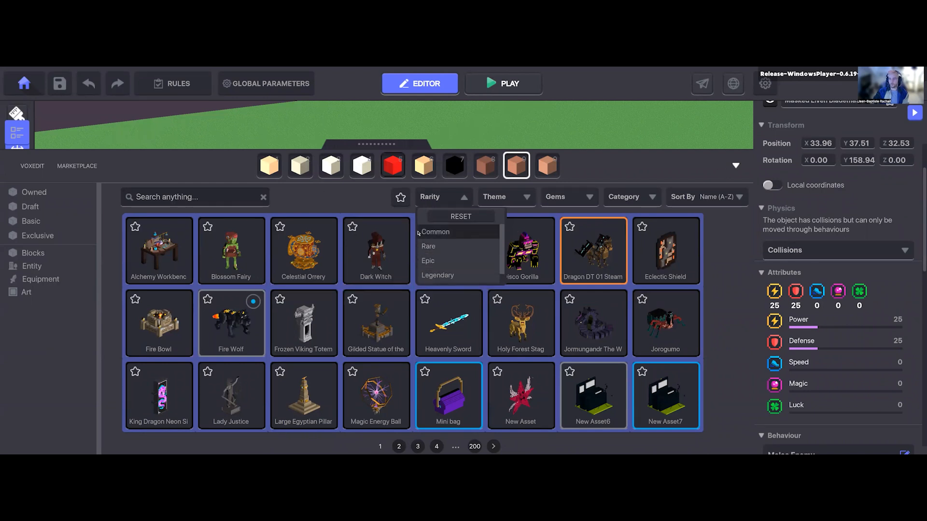
scroll(461, 259, "down", 1)
scroll(462, 261, "up", 1)
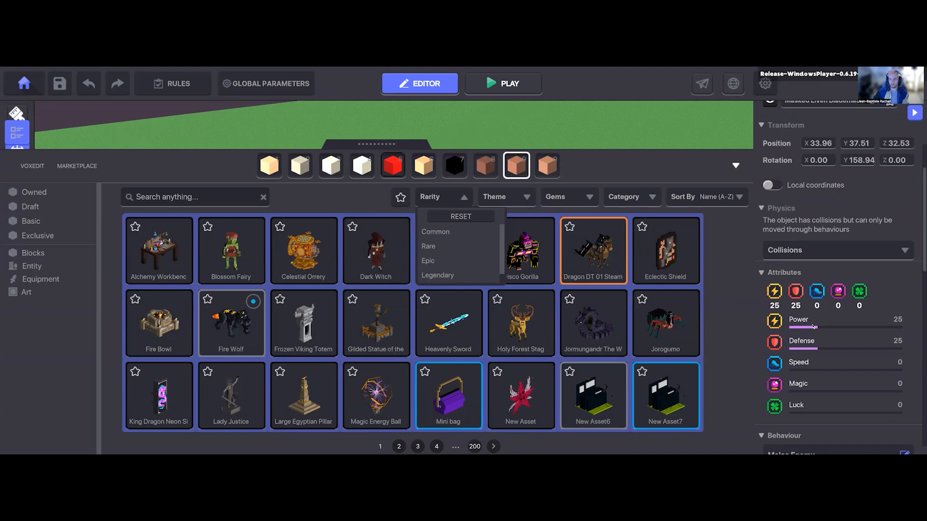
Step: Compare the Blademaster's attributes with its Melee Enemy and Health parameters, and close the asset library
scroll(805, 334, "down", 5)
scroll(782, 202, "up", 3)
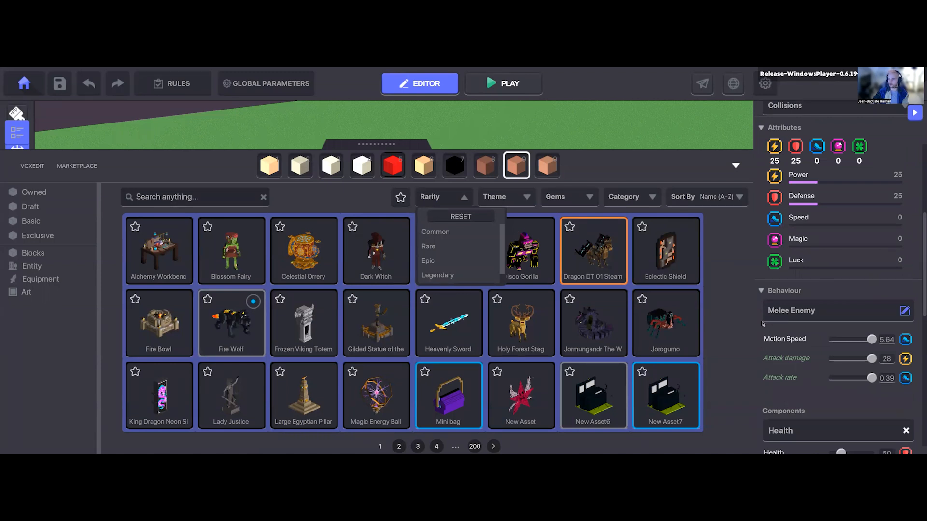
scroll(765, 326, "down", 2)
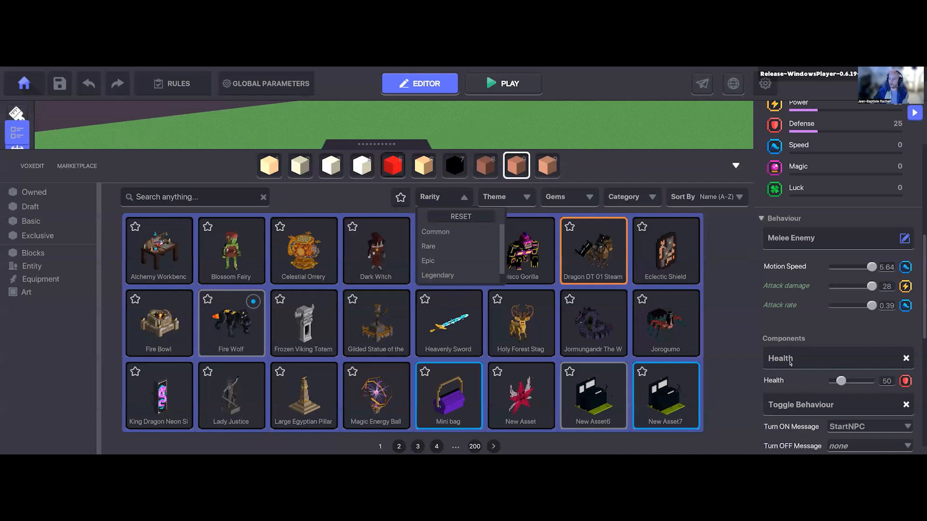
scroll(797, 247, "up", 2)
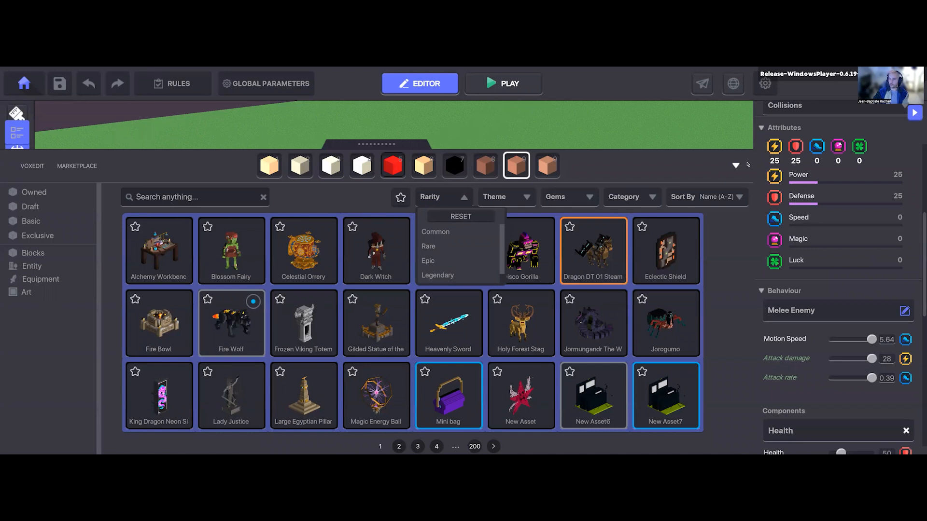
left_click(704, 198)
key("Tab")
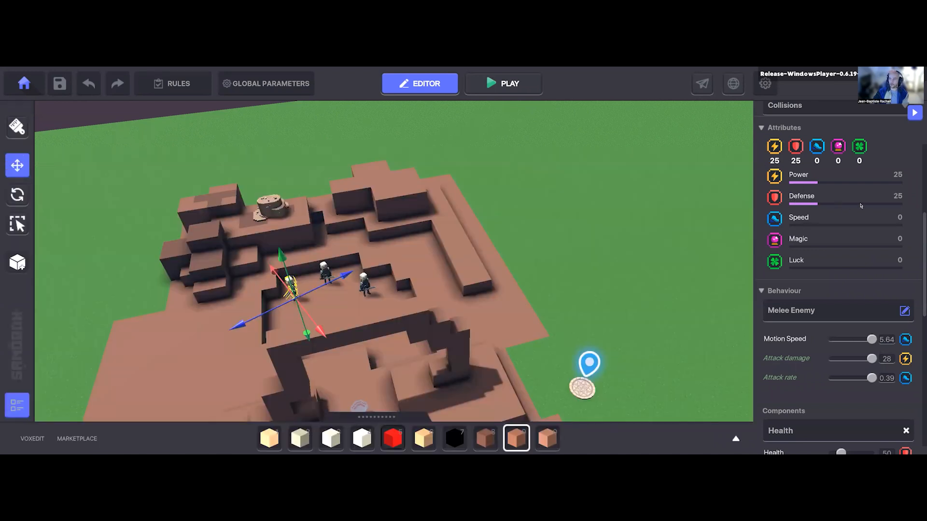
Step: Raise the Blademaster's Health to 200 and settle it at 158
key("a")
key("s")
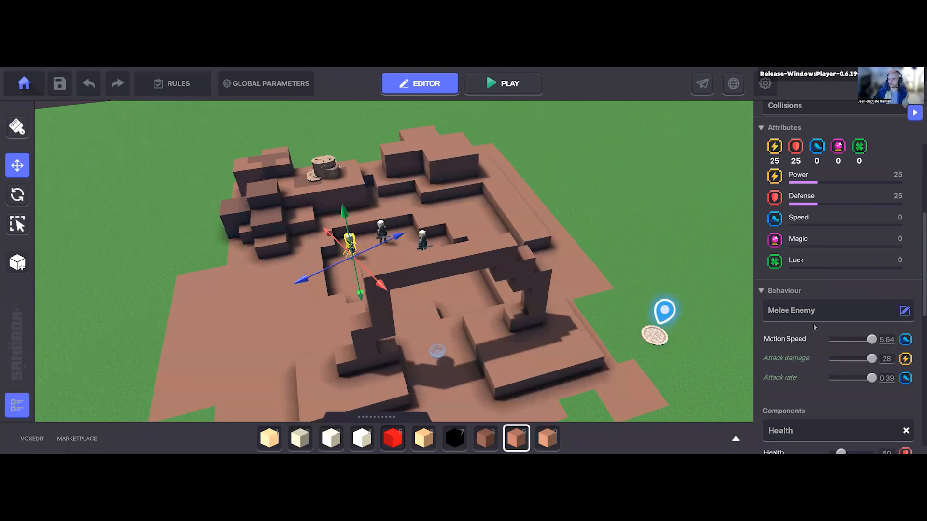
scroll(806, 319, "down", 3)
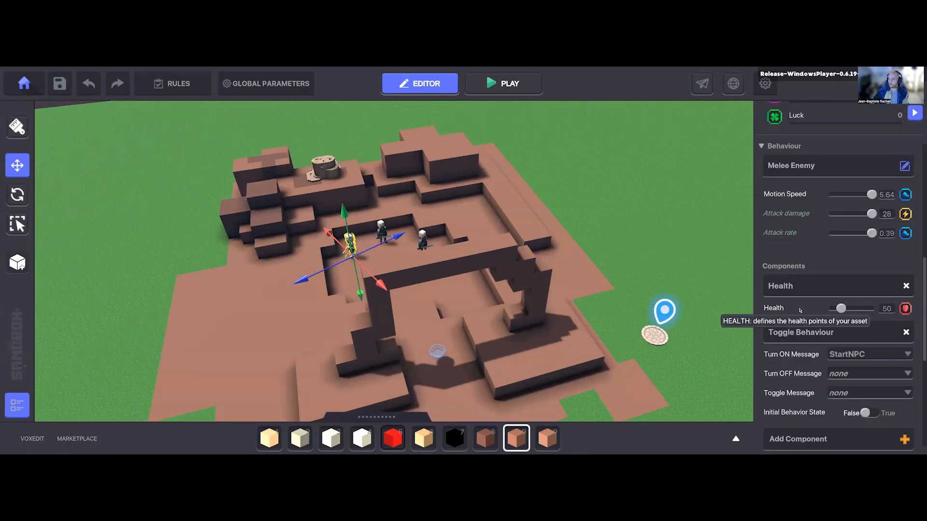
mouse_move(906, 310)
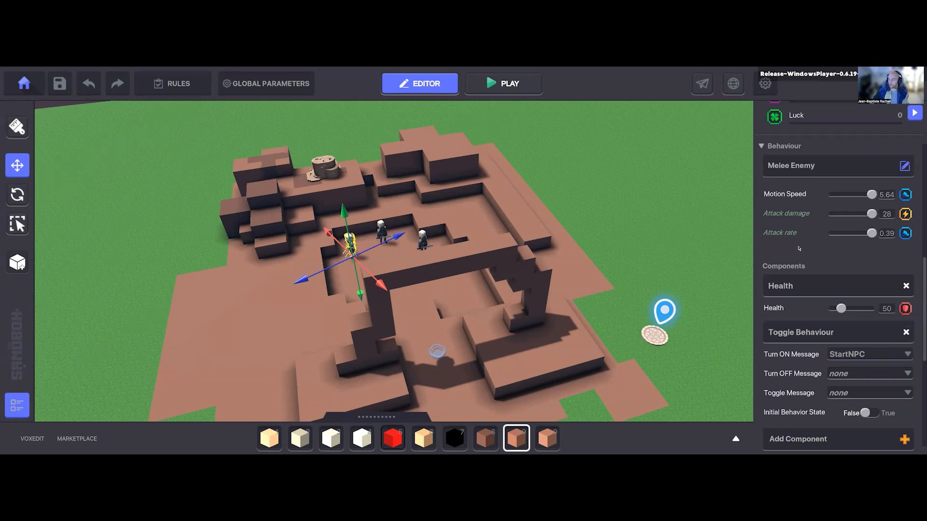
scroll(799, 249, "up", 3)
mouse_move(905, 311)
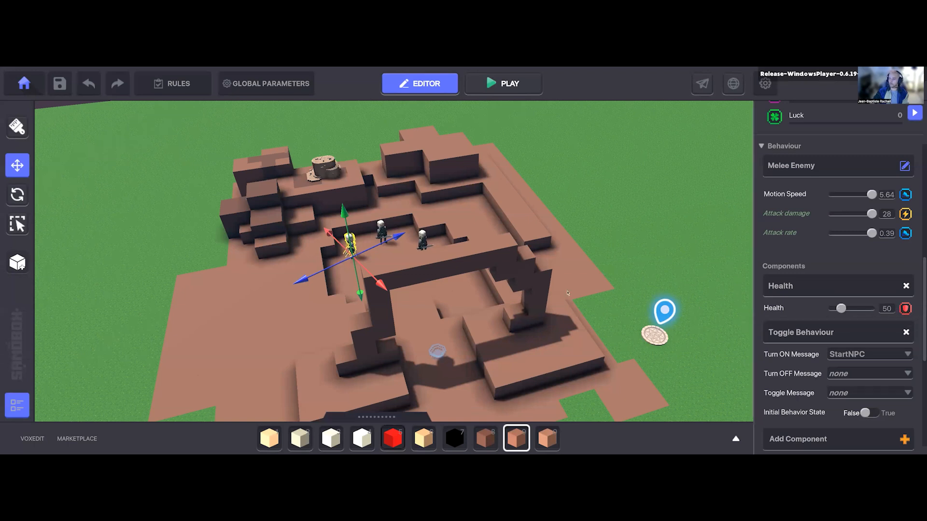
left_click_drag(843, 310, 874, 312)
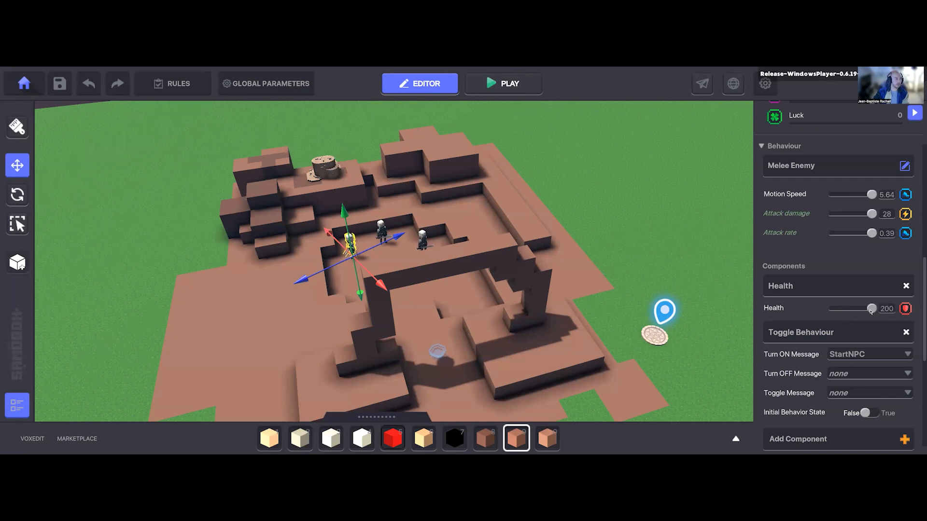
Step: Examine which attributes drive the Blademaster's motion speed, attack damage and attack rate
scroll(830, 301, "up", 5)
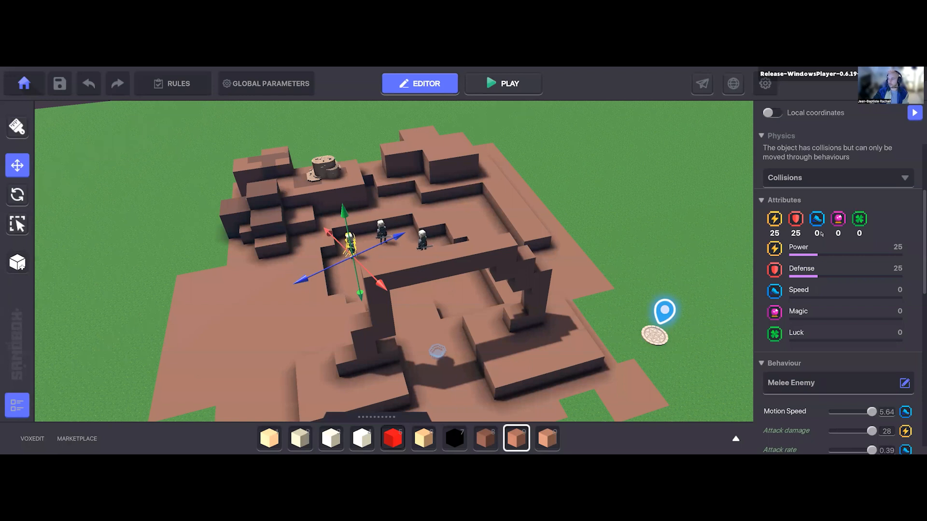
scroll(830, 236, "down", 3)
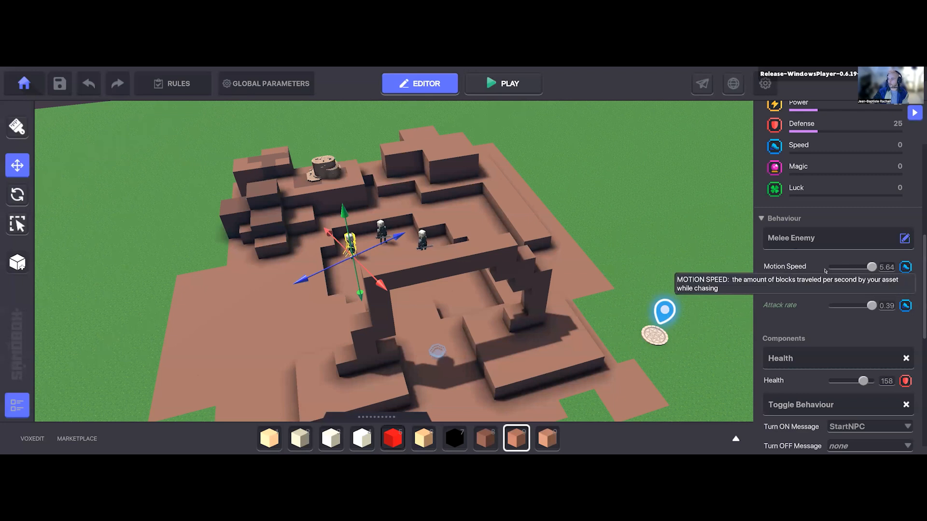
scroll(848, 249, "up", 3)
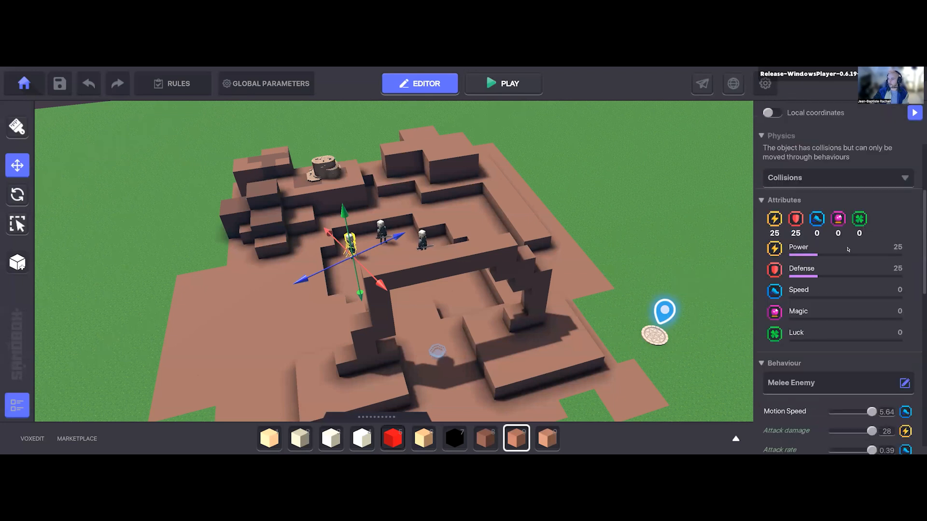
scroll(830, 270, "down", 3)
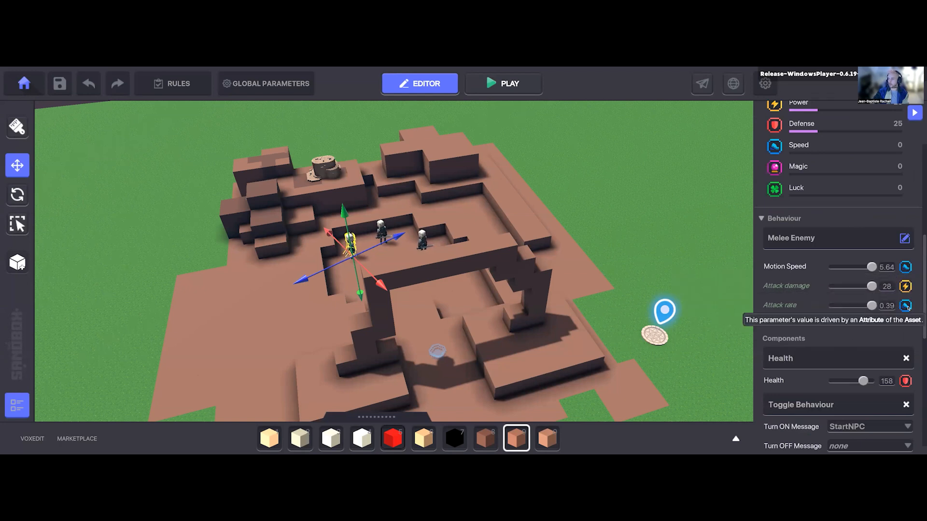
Step: Filter the asset library to Legendary rarity and place Aaroundar Listen-the-Wind on the open brown ground beside the arch
right_click_drag(478, 300, 446, 264)
key("Tab")
left_click(442, 197)
left_click(446, 261)
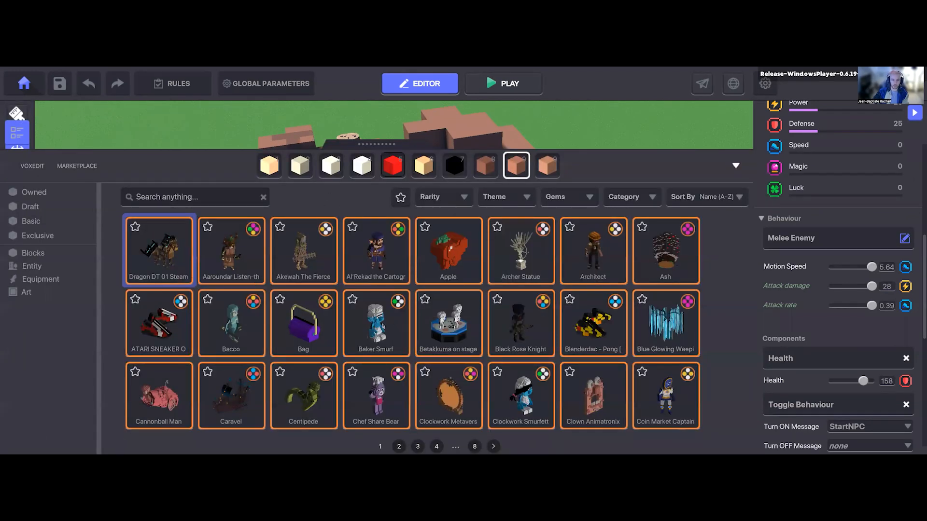
left_click(214, 265)
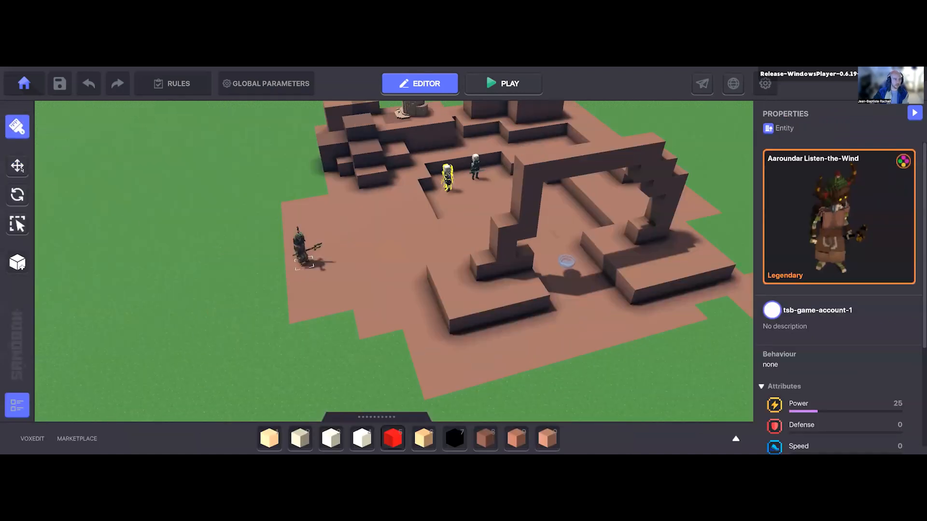
Step: Assign the Melee Enemy behaviour to the placed Aaroundar Listen-the-Wind
left_click(21, 169)
left_click(302, 256)
scroll(816, 288, "down", 3)
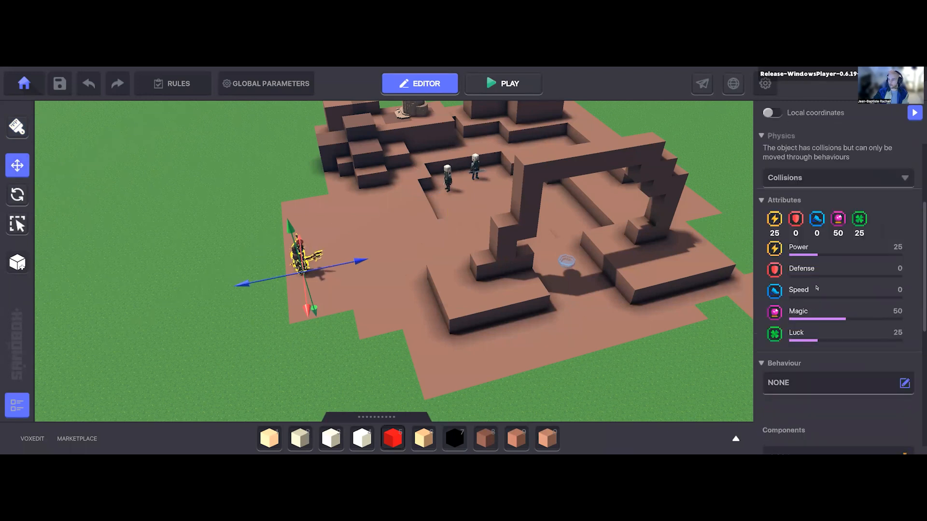
scroll(817, 288, "down", 3)
left_click(798, 244)
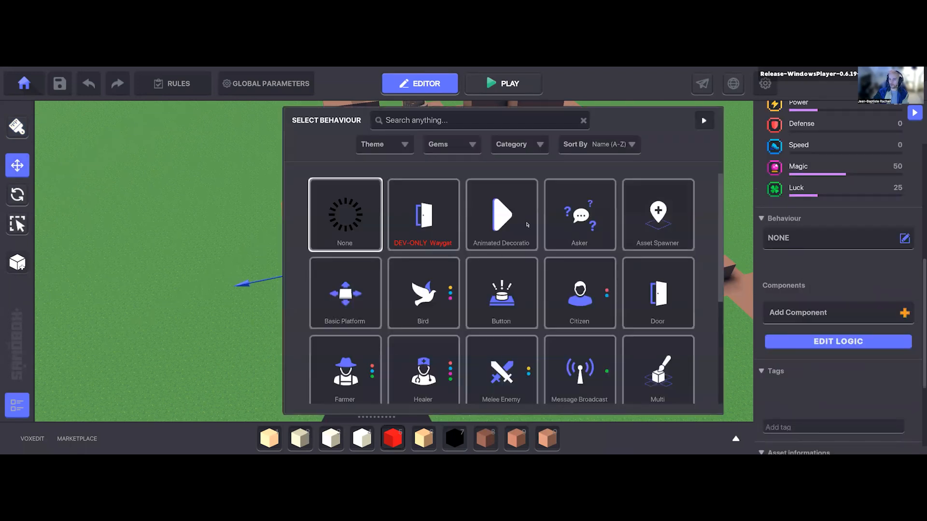
scroll(539, 363, "down", 1)
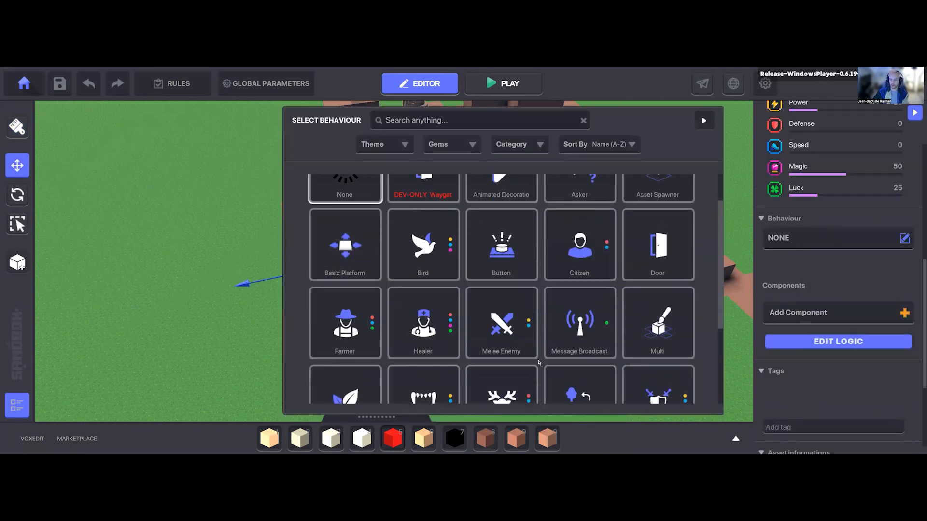
left_click(514, 323)
Step: Compare Aaroundar Listen-the-Wind's attributes with its motion speed, attack damage, attack rate and Health parameters
scroll(831, 338, "down", 2)
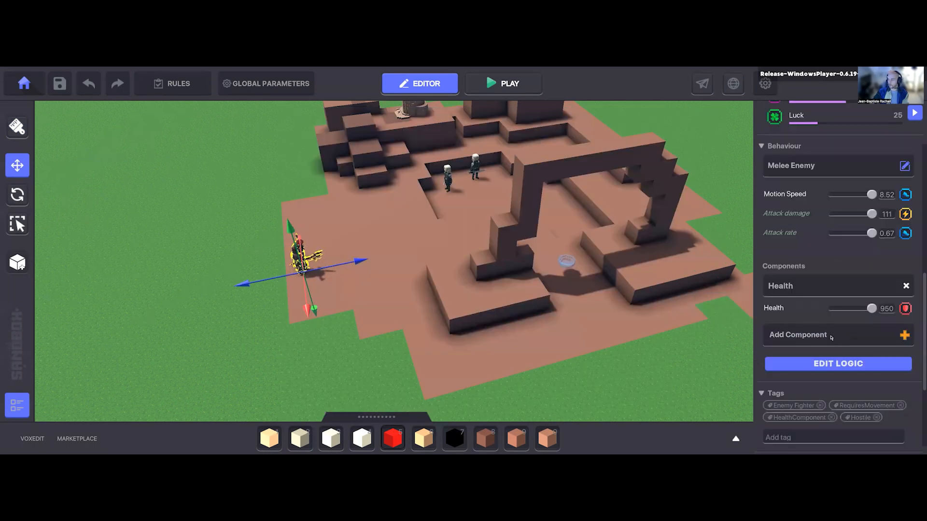
scroll(820, 290, "up", 7)
scroll(785, 215, "down", 4)
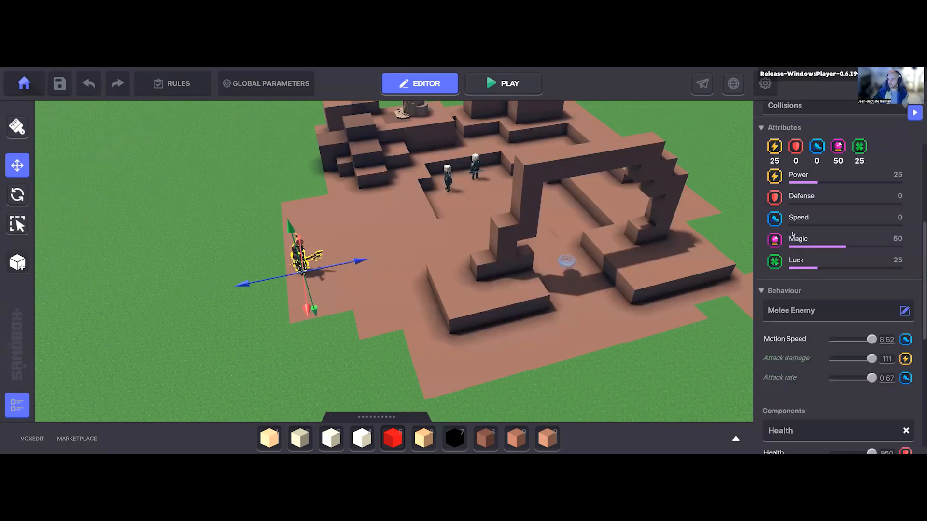
scroll(806, 292, "down", 3)
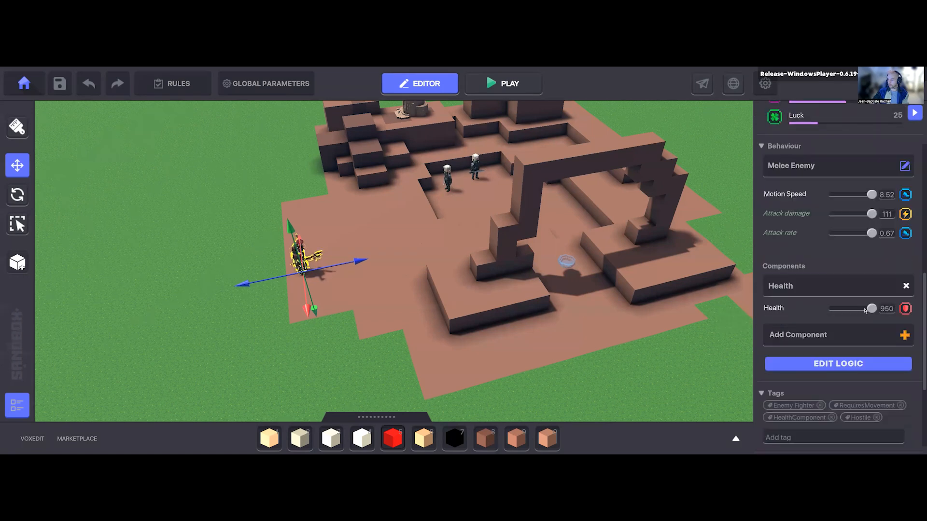
scroll(815, 261, "up", 5)
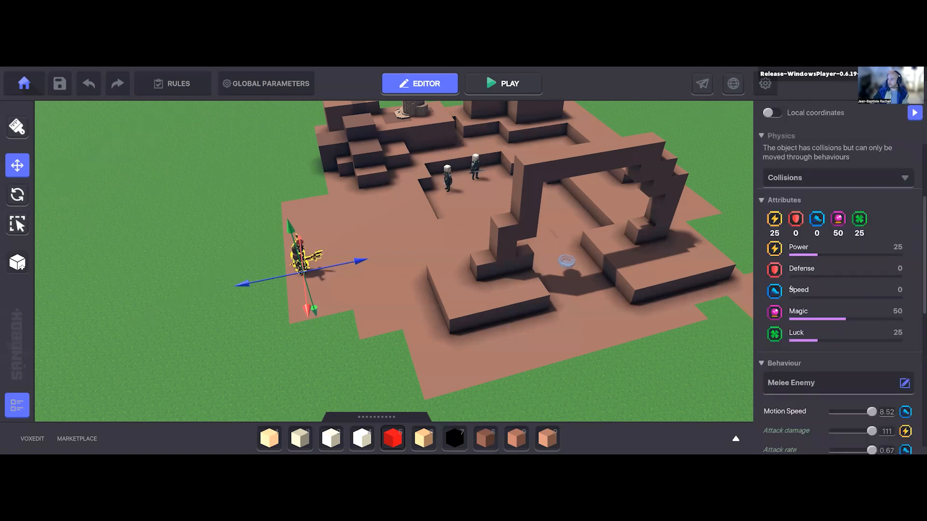
scroll(791, 289, "down", 2)
scroll(801, 241, "up", 2)
scroll(840, 362, "down", 3)
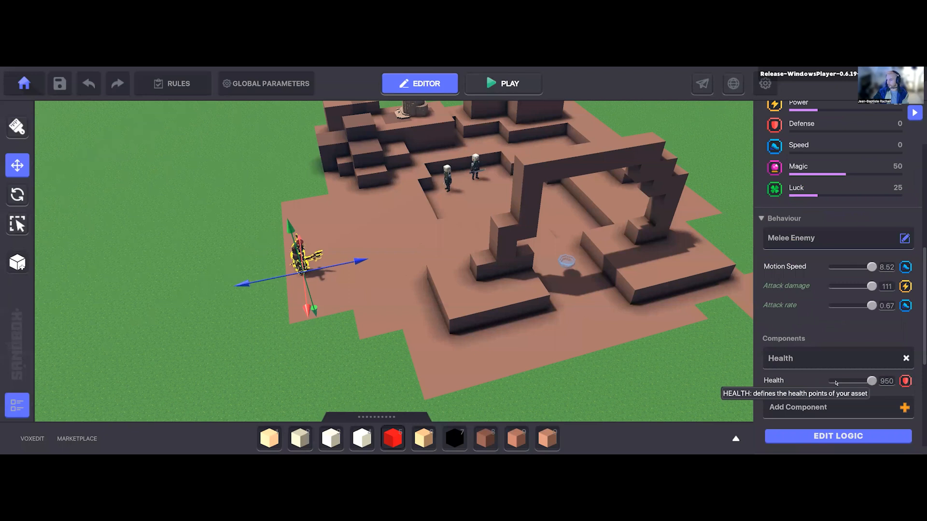
scroll(821, 290, "up", 3)
scroll(796, 266, "down", 2)
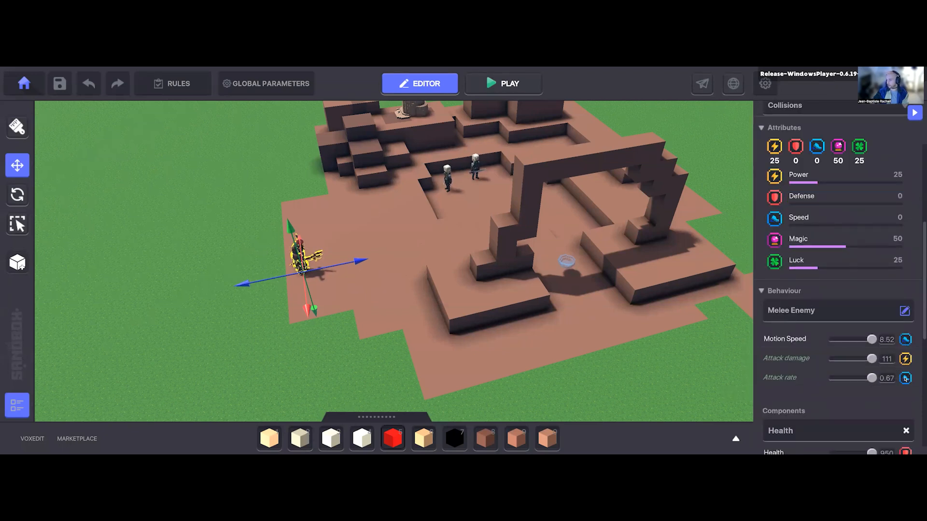
scroll(772, 338, "down", 2)
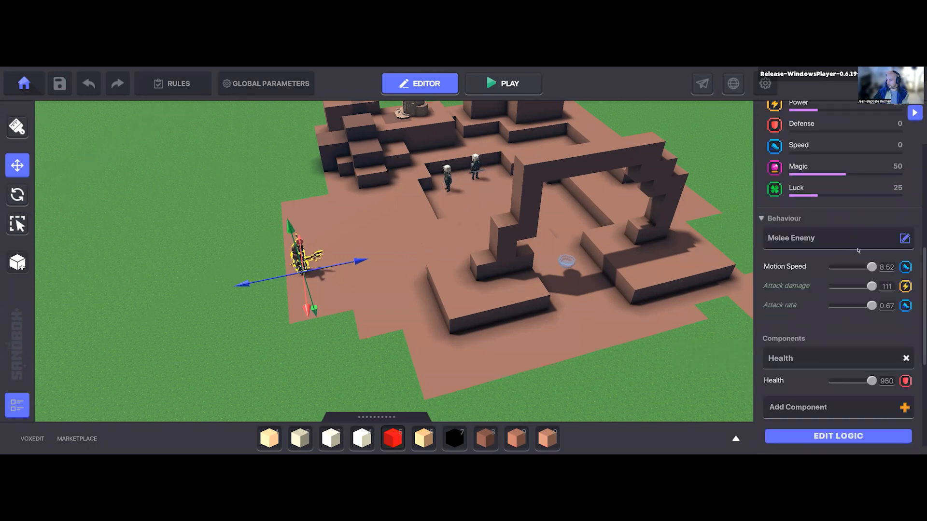
scroll(792, 326, "down", 4)
scroll(825, 303, "up", 2)
scroll(825, 303, "up", 4)
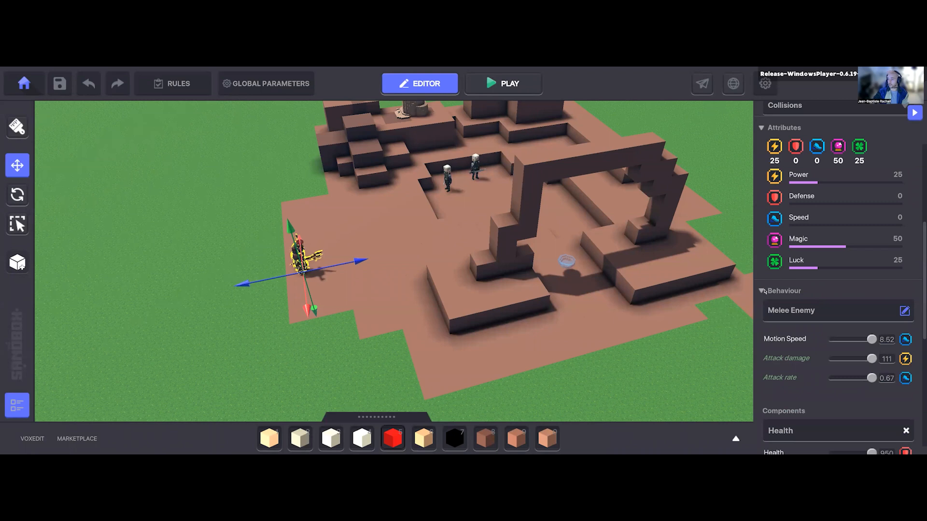
scroll(825, 261, "up", 2)
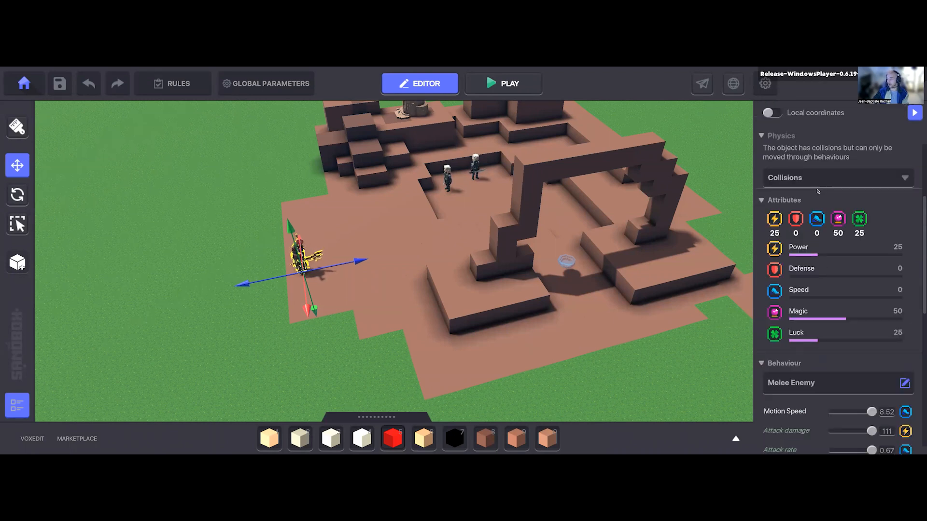
scroll(865, 272, "up", 2)
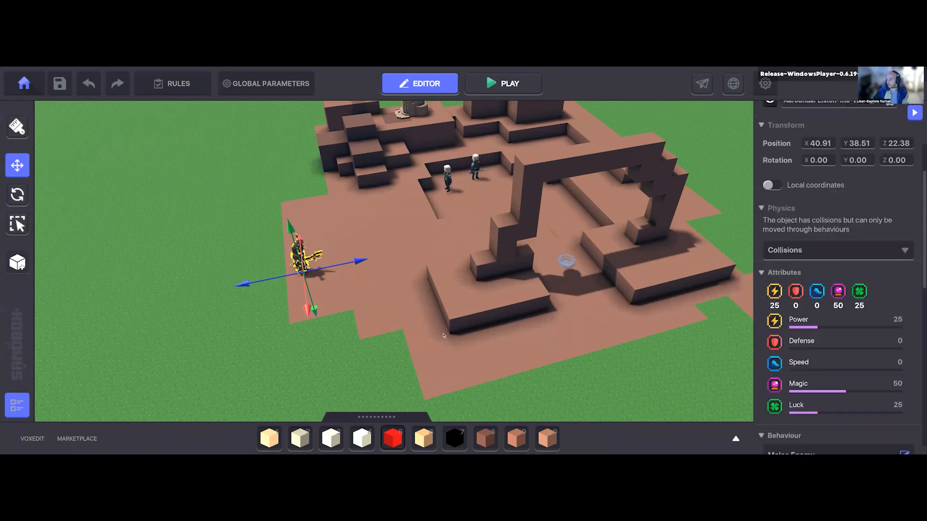
Step: Remove Aaroundar Listen-the-Wind from the level
key("a")
key("d")
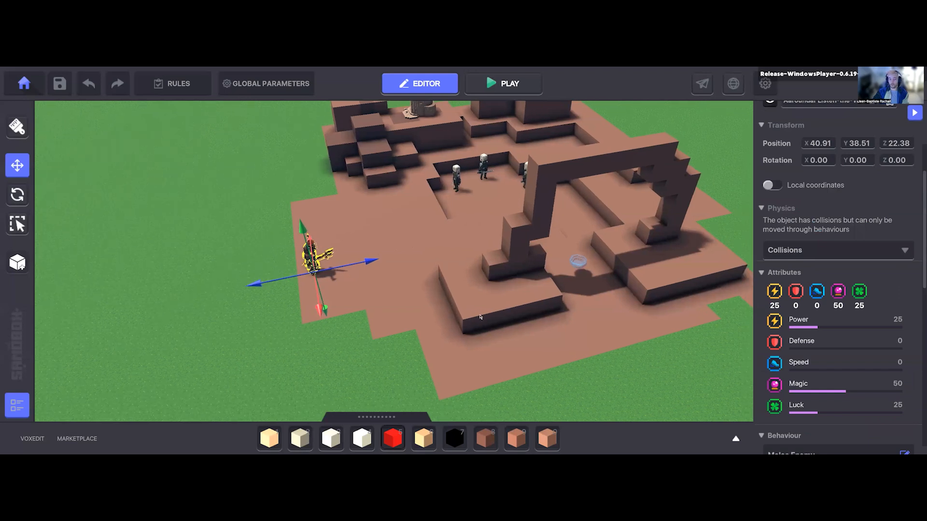
key("a")
key("d")
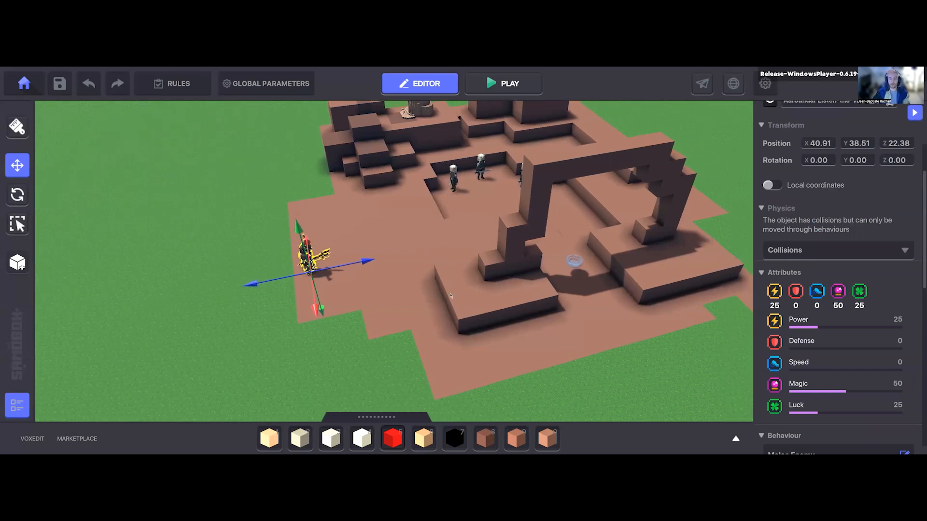
left_click(445, 291)
key("d")
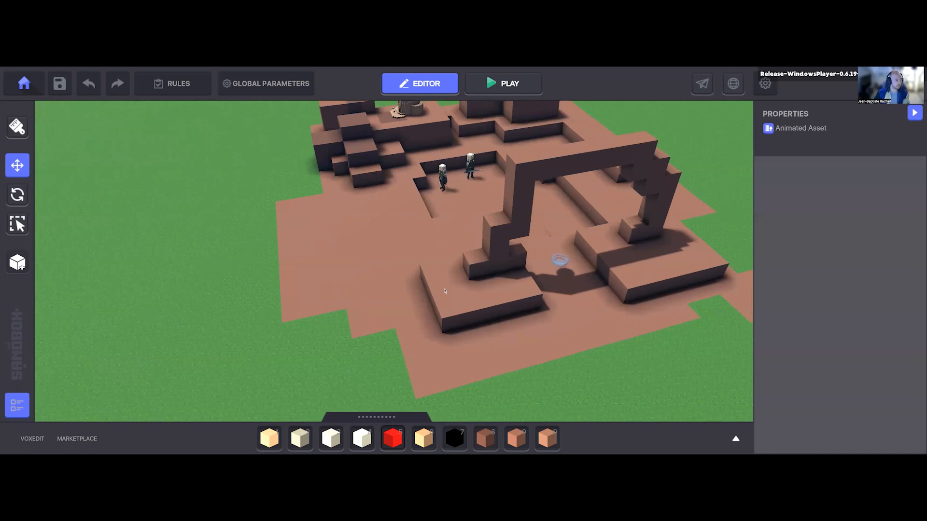
key("d")
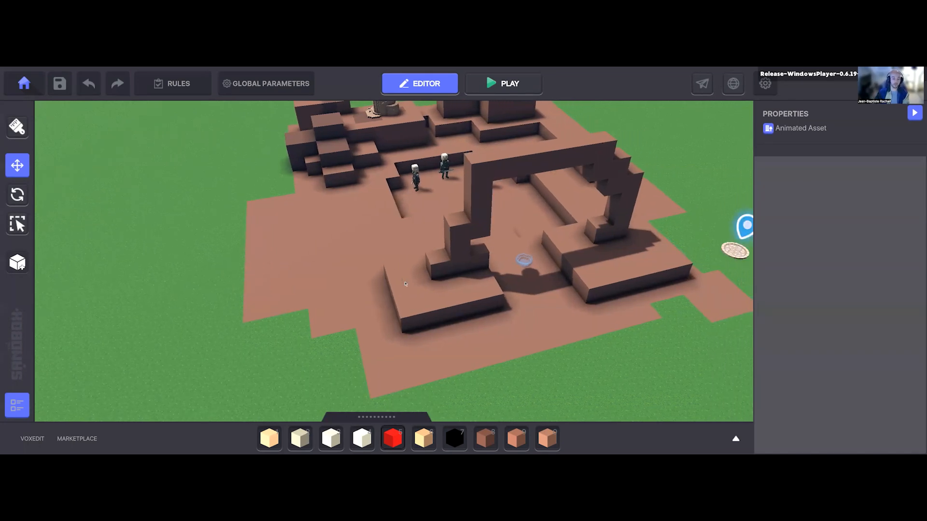
key("q")
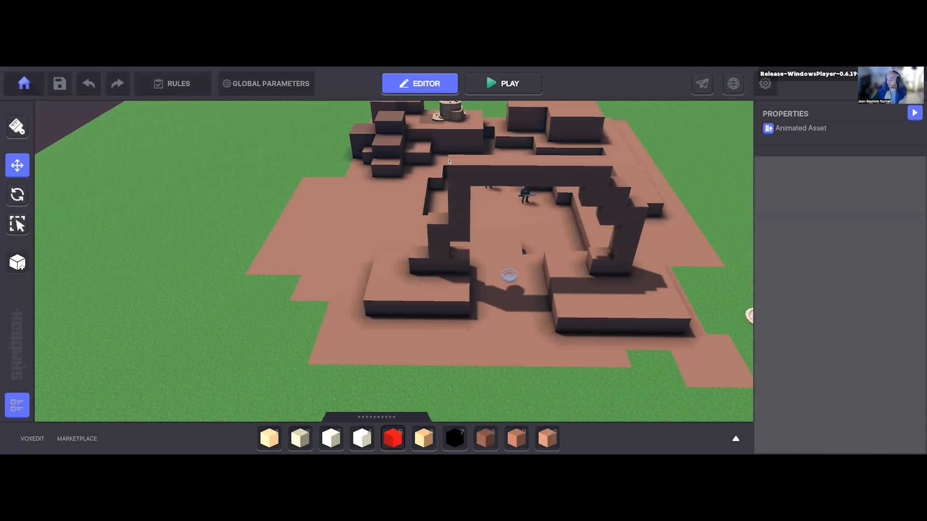
mouse_move(464, 305)
middle_mouse_down()
mouse_move(500, 318)
mouse_move(381, 288)
middle_mouse_up()
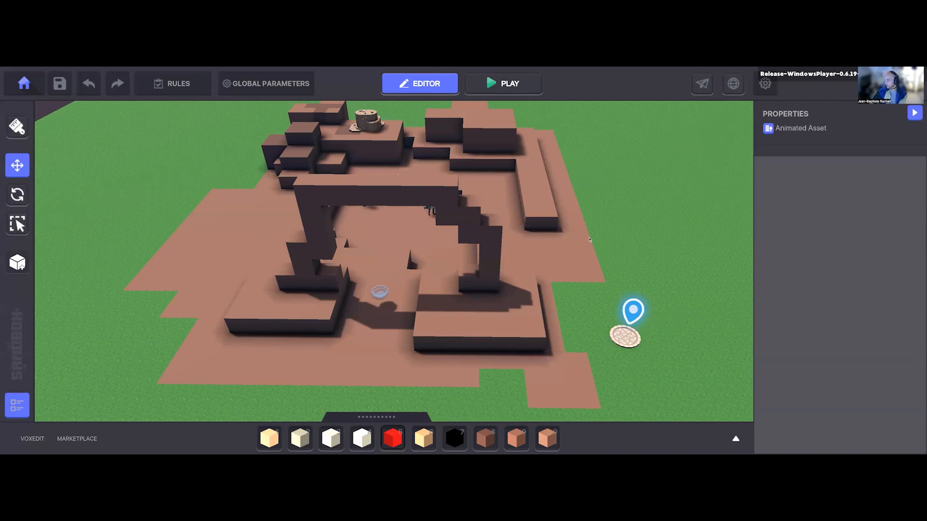
middle_click_drag(484, 300, 500, 271)
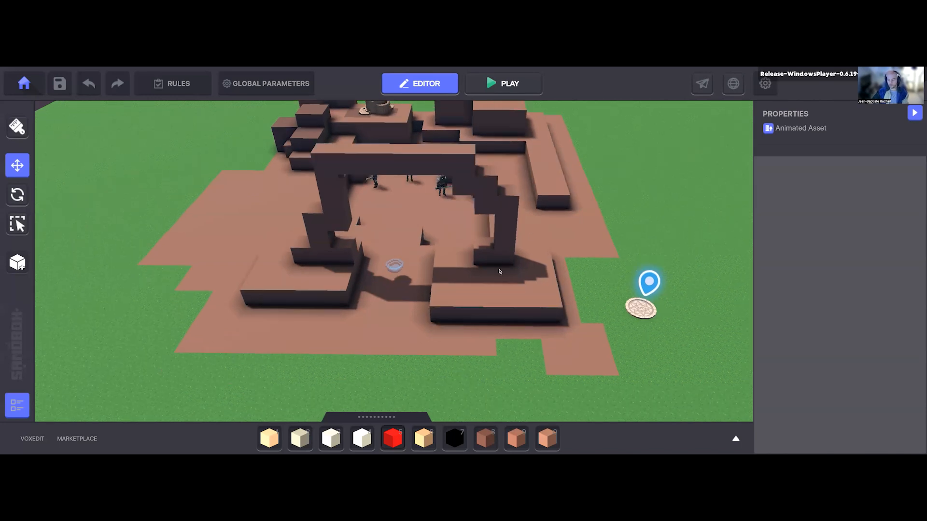
right_click_drag(465, 319, 434, 322)
Step: Reopen the asset library, review the available Rarity filter levels without choosing one, and place the text cursor in the asset search field
key("Tab")
left_click(447, 201)
left_click(454, 241)
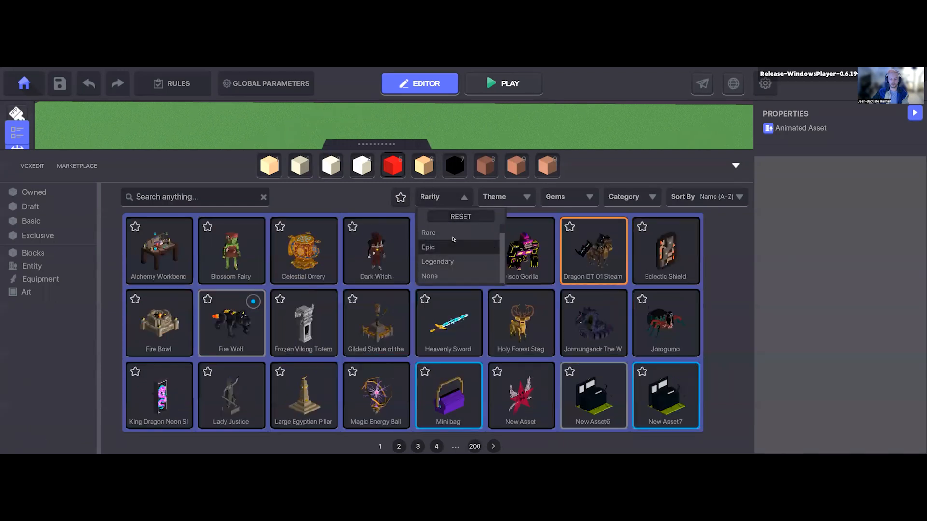
scroll(454, 239, "up", 1)
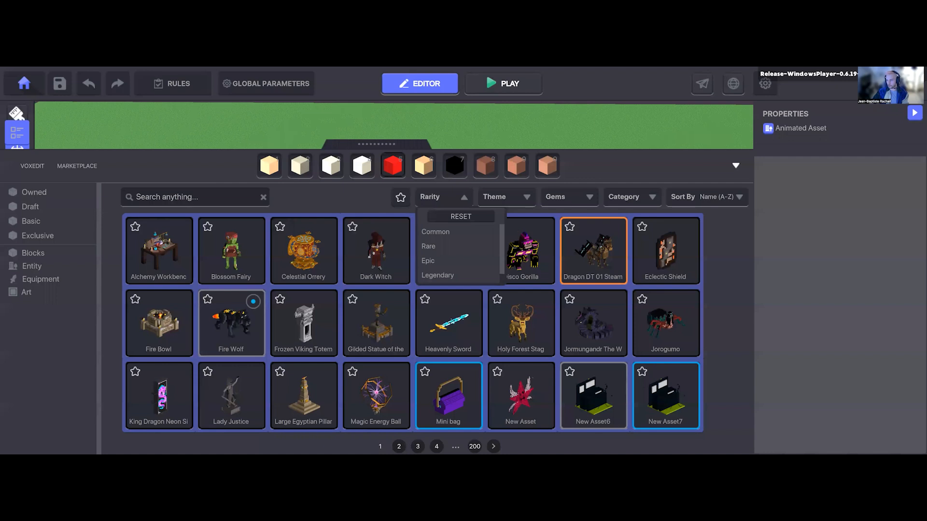
left_click(316, 198)
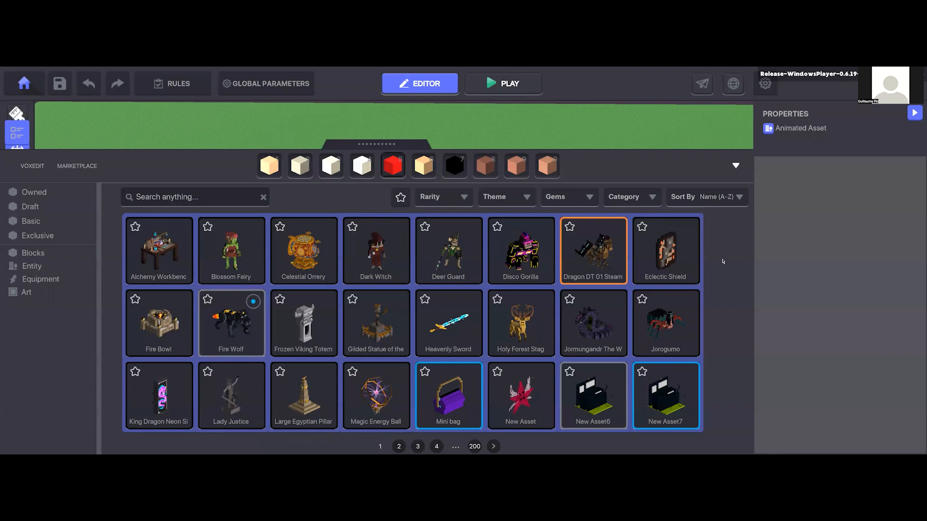
left_click(202, 197)
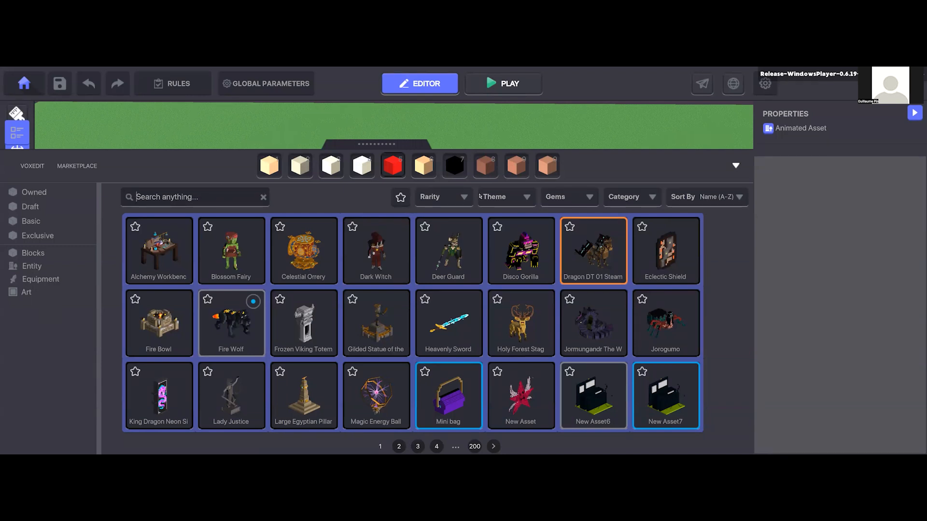
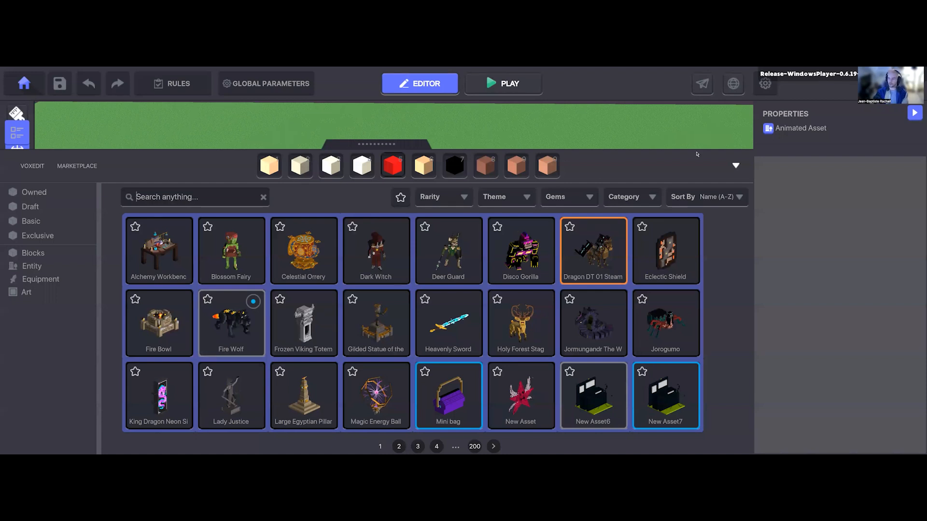
Step: Close the asset library and examine the layout of the brown terrain arena from several angles
left_click(735, 165)
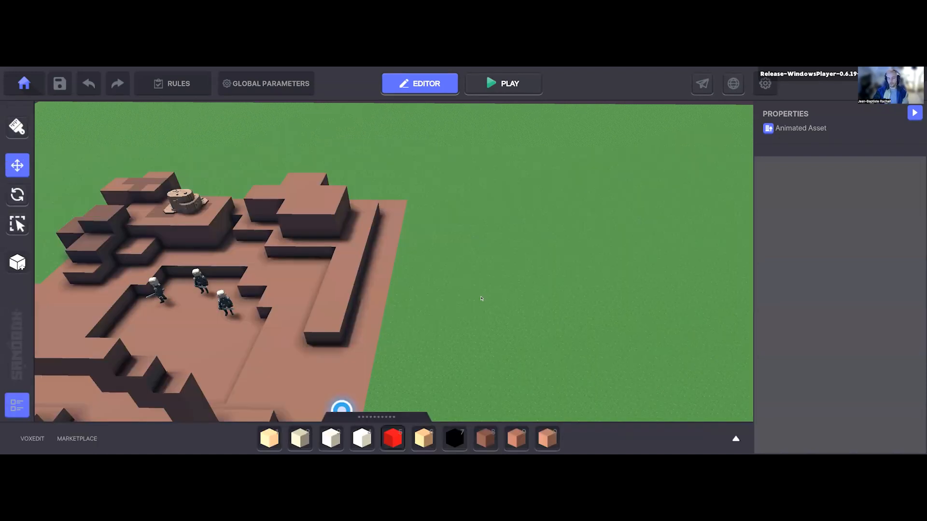
mouse_move(493, 338)
right_mouse_down()
mouse_move(425, 313)
mouse_move(362, 232)
right_mouse_up()
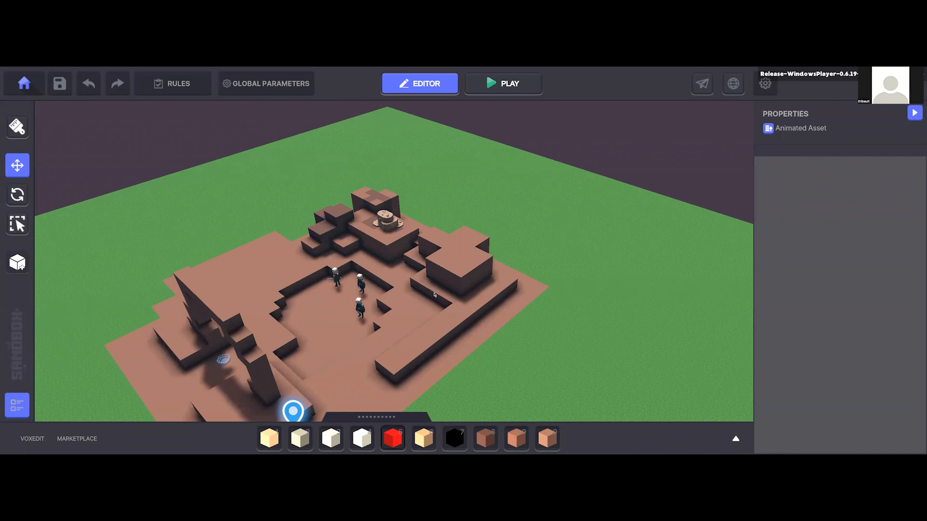
middle_click_drag(480, 273, 565, 298)
mouse_move(564, 298)
right_mouse_down()
mouse_move(544, 299)
mouse_move(537, 285)
mouse_move(341, 274)
mouse_move(346, 317)
right_mouse_up()
scroll(534, 281, "down", 1)
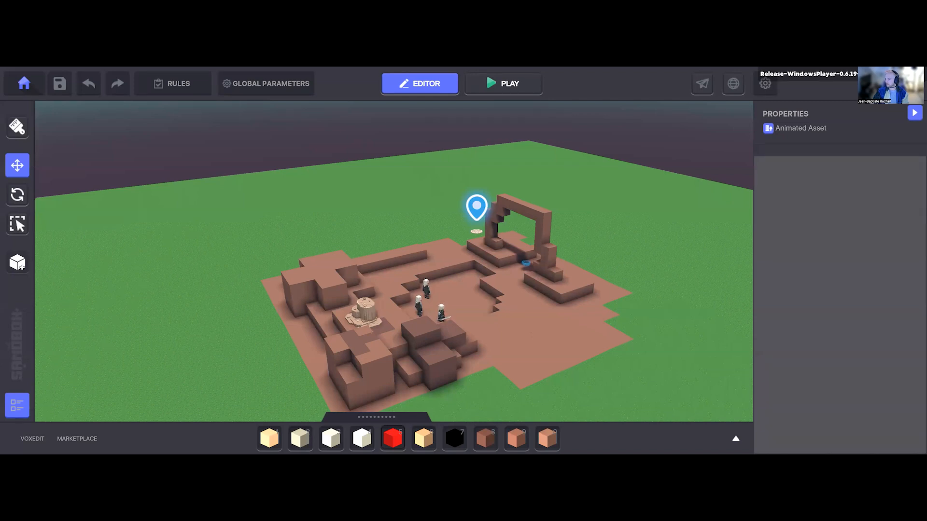
middle_click_drag(587, 255, 631, 264)
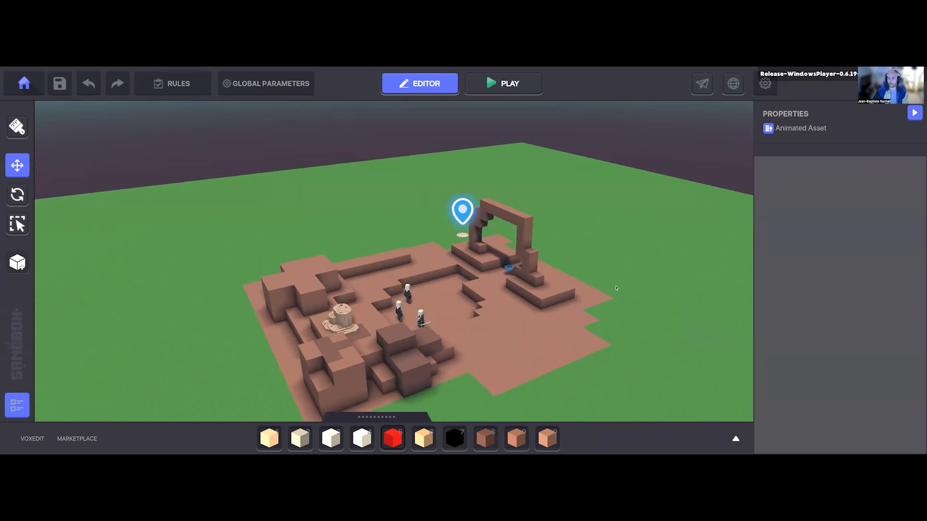
key("d")
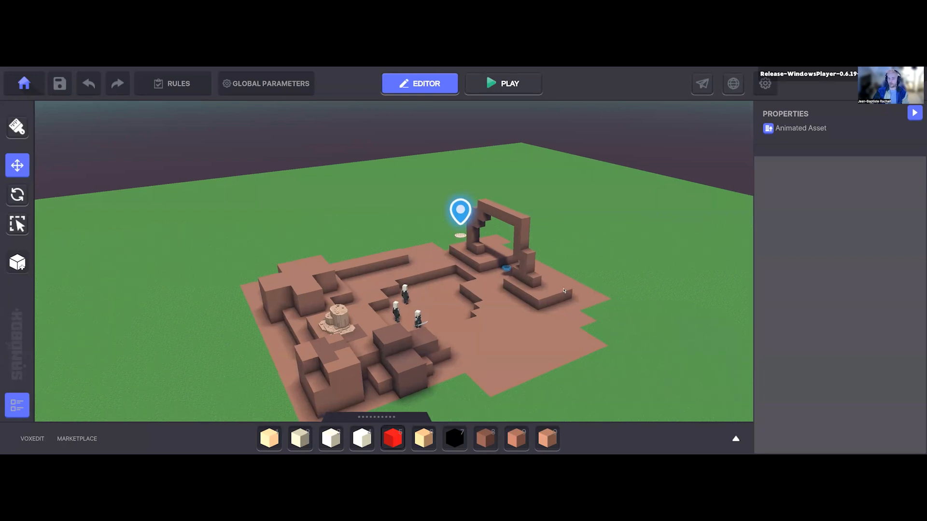
key("d")
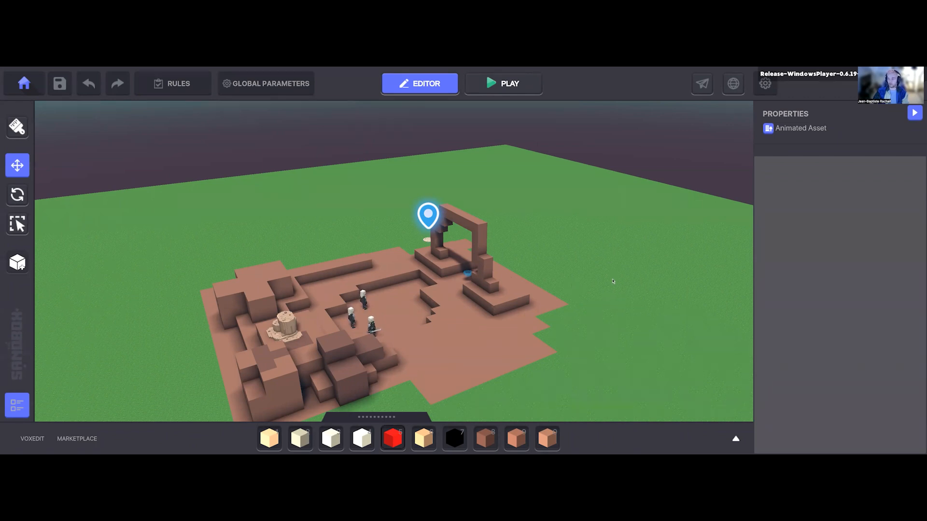
key("d")
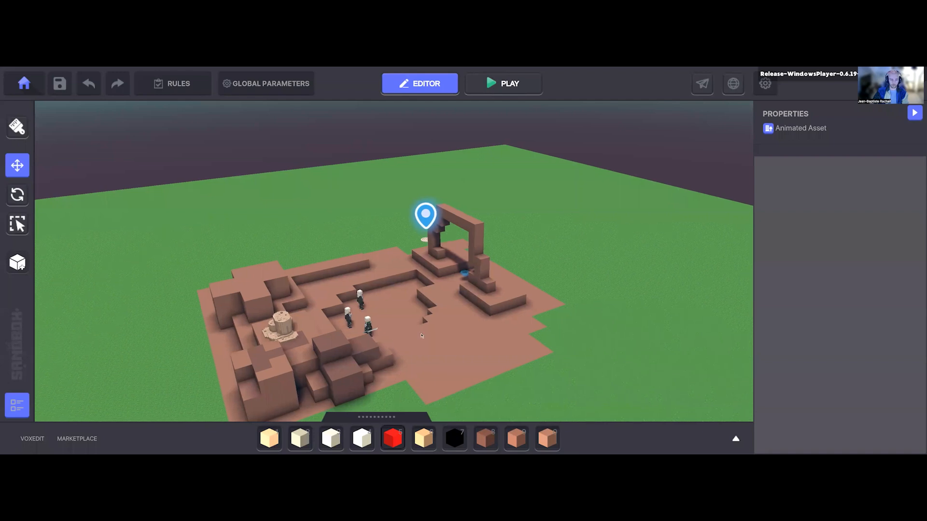
right_click_drag(455, 346, 574, 292)
key("a")
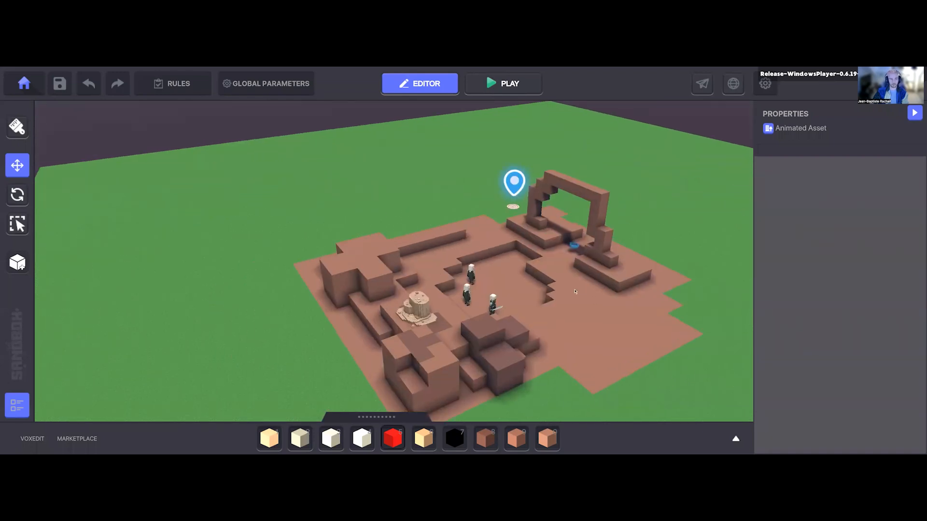
key("s")
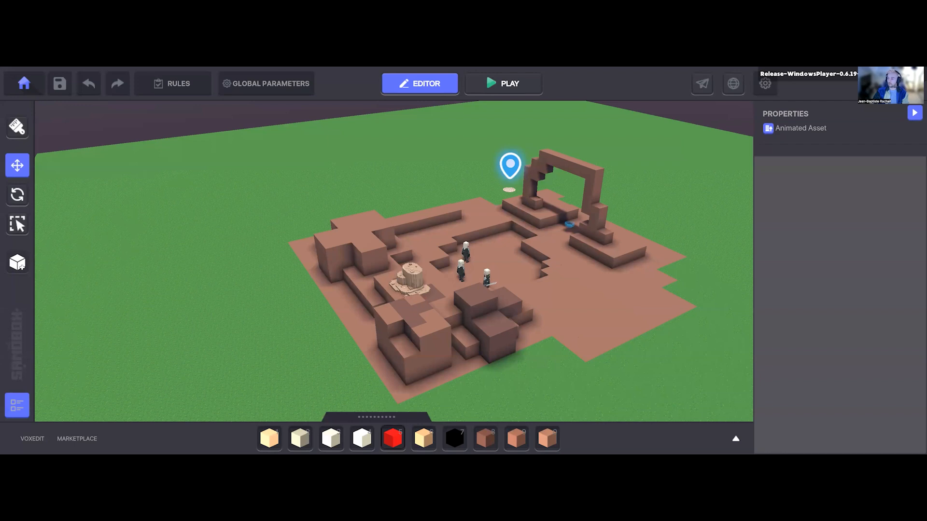
key("d")
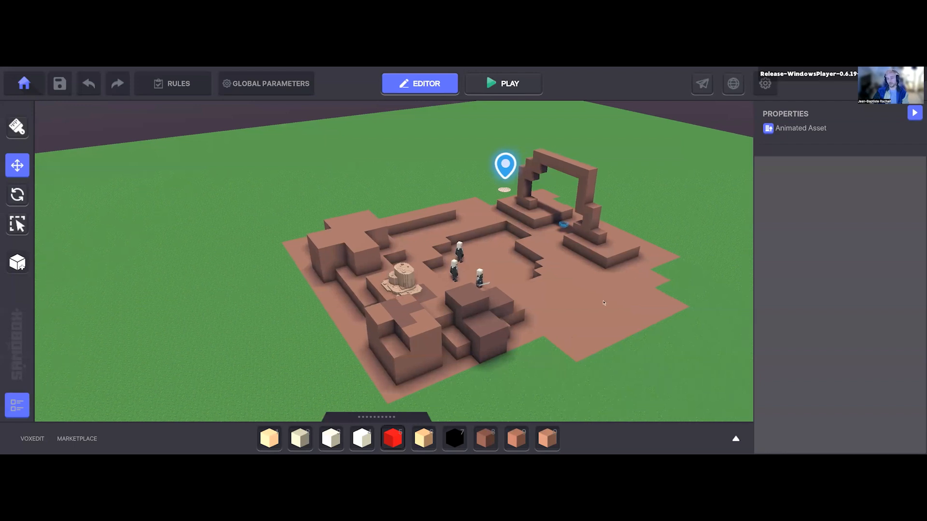
right_click_drag(604, 304, 603, 303)
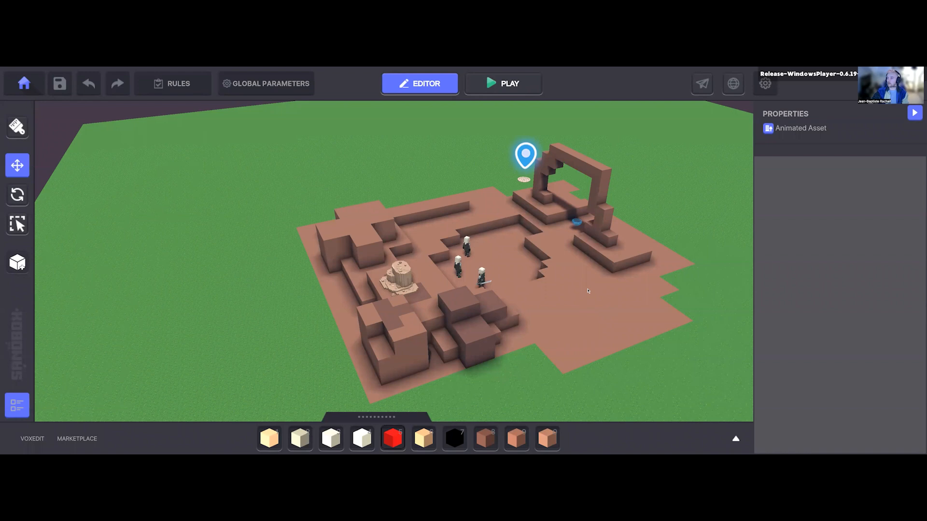
key("d")
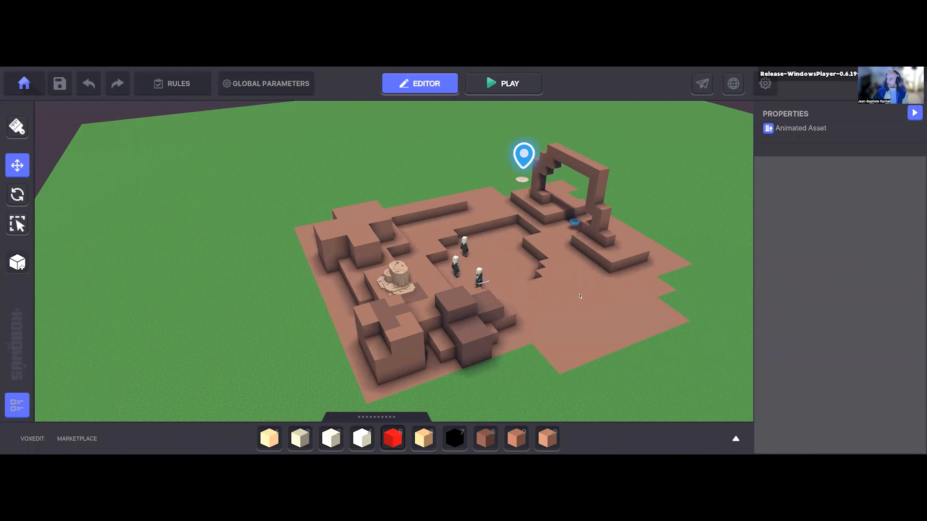
key("a")
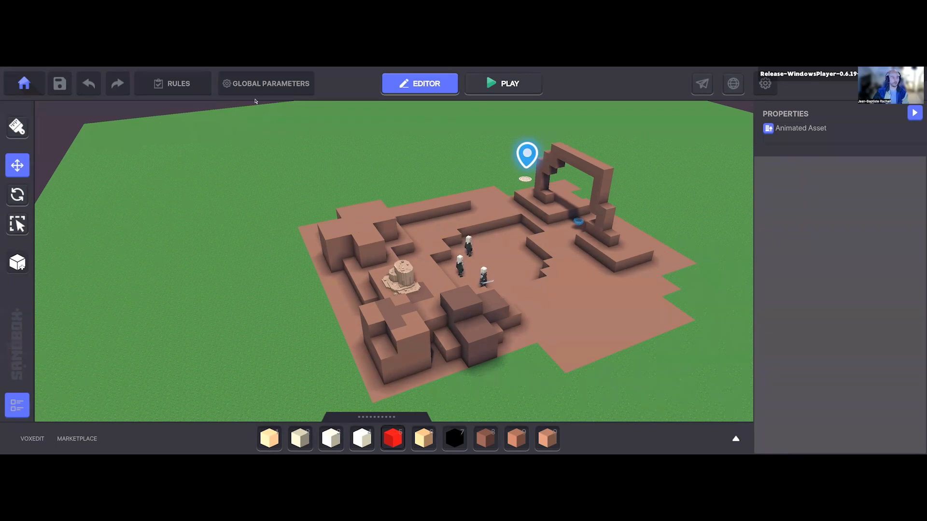
key("ctrl+z")
middle_click_drag(399, 231, 368, 232)
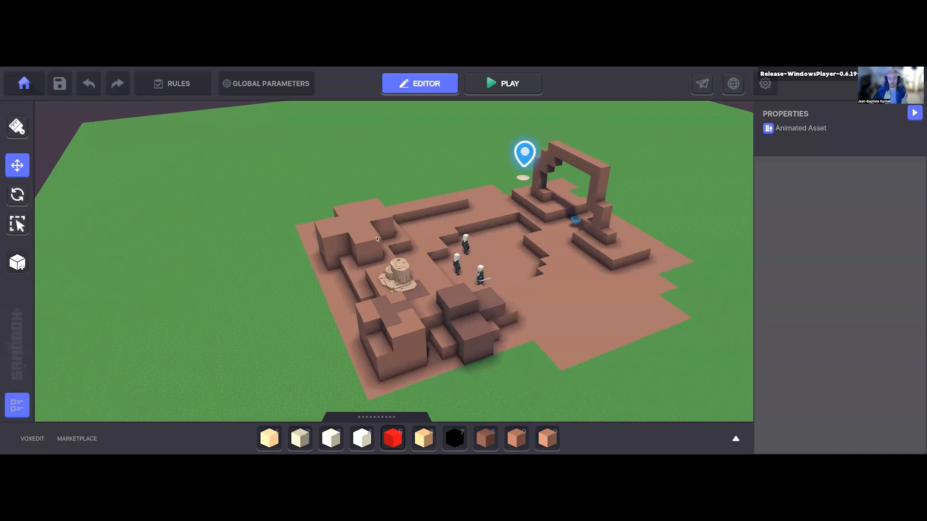
right_click_drag(369, 231, 373, 216)
Step: Search the asset library for "hat", "hel" and "swo" to look for an equipment item
key("Tab")
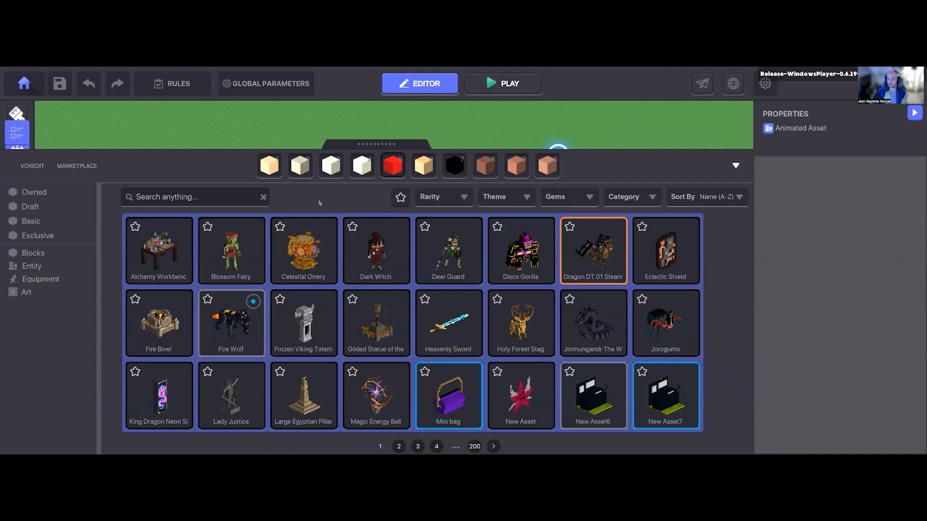
left_click(226, 201)
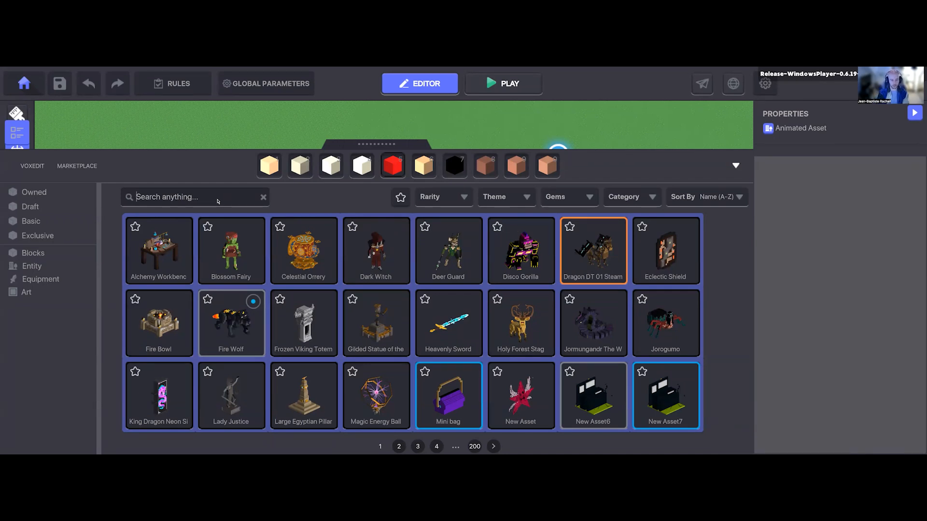
type("hat")
key("BackSpace")
key("BackSpace")
key("BackSpace")
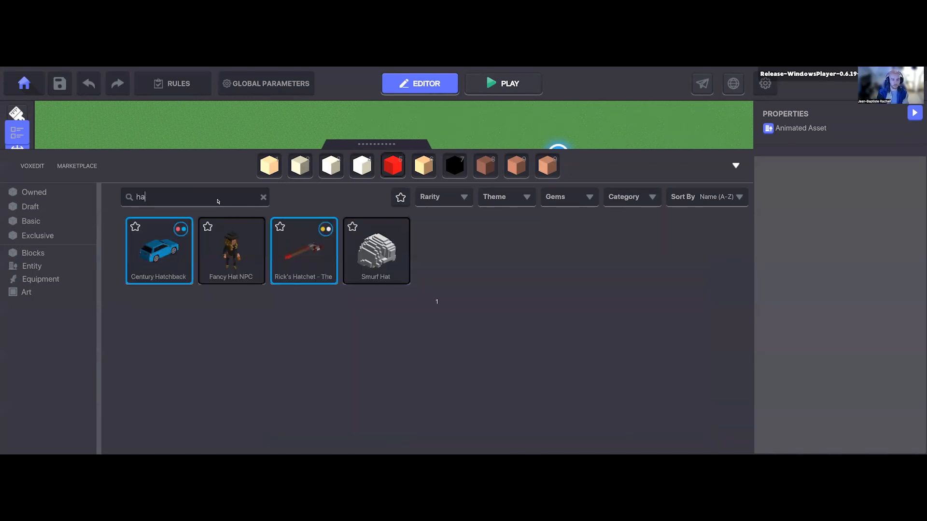
type("hel")
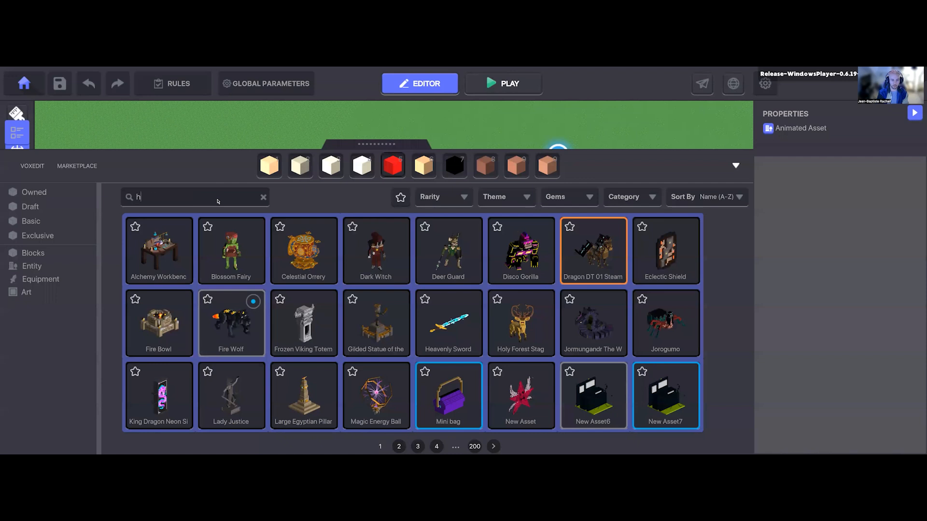
key("BackSpace")
key("BackSpace")
key("BackSpace")
type("swo")
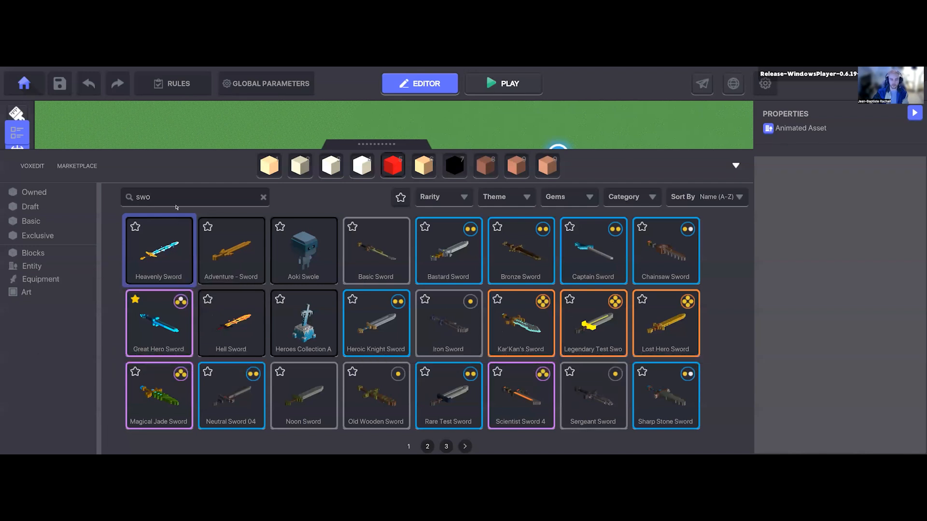
Step: Search the asset library for "moon" and pick the epic Blue Moon Blade for placement
key("BackSpace")
key("BackSpace")
key("BackSpace")
type("moon")
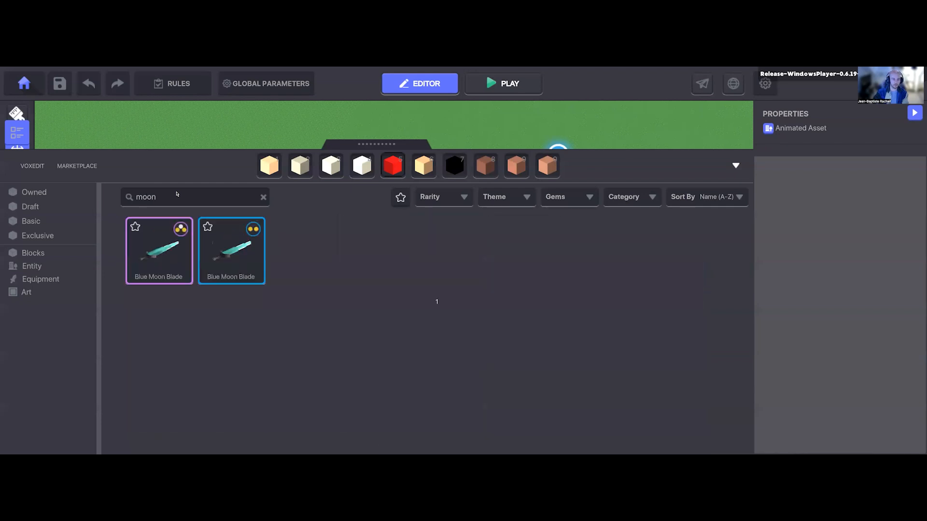
left_click(159, 256)
key("Tab")
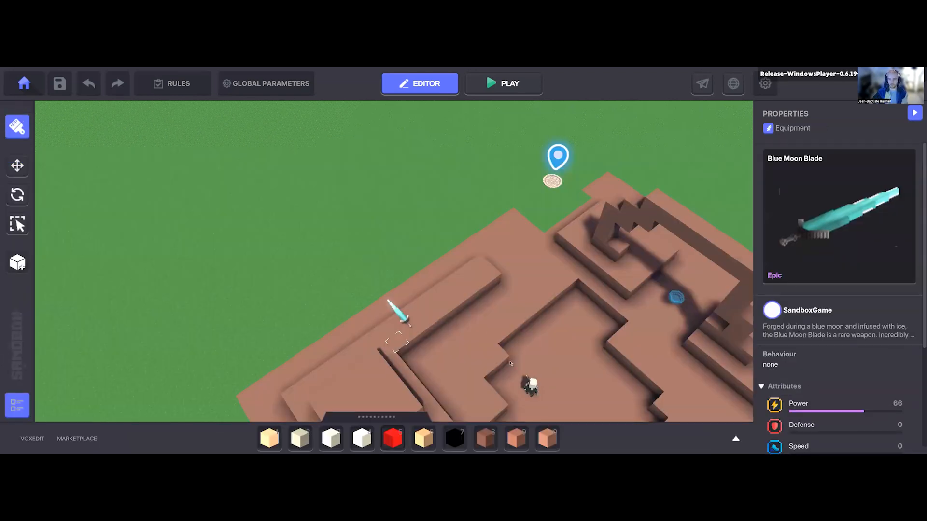
Step: Place one Blue Moon Blade on the open grass beyond the brown terrain and leave placement mode
key("a")
key("w")
key("s")
key("d")
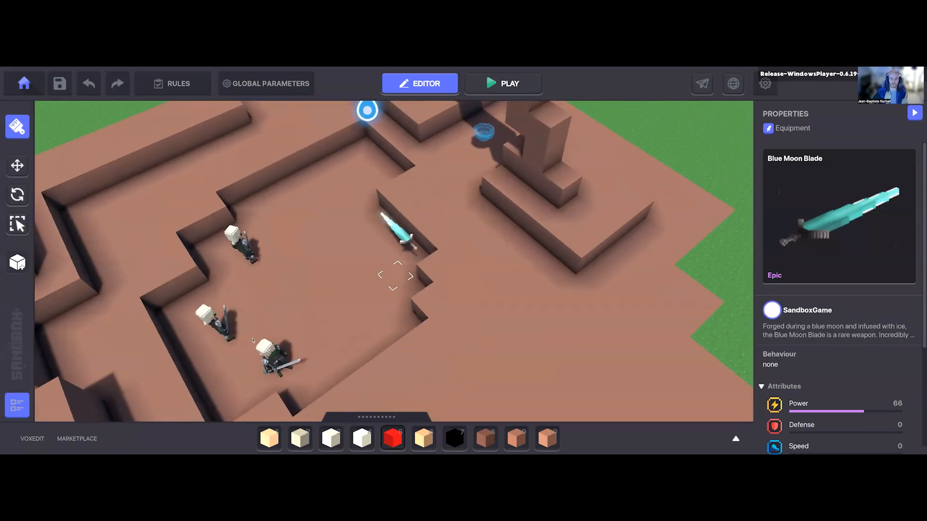
key("w")
key("d")
key("d")
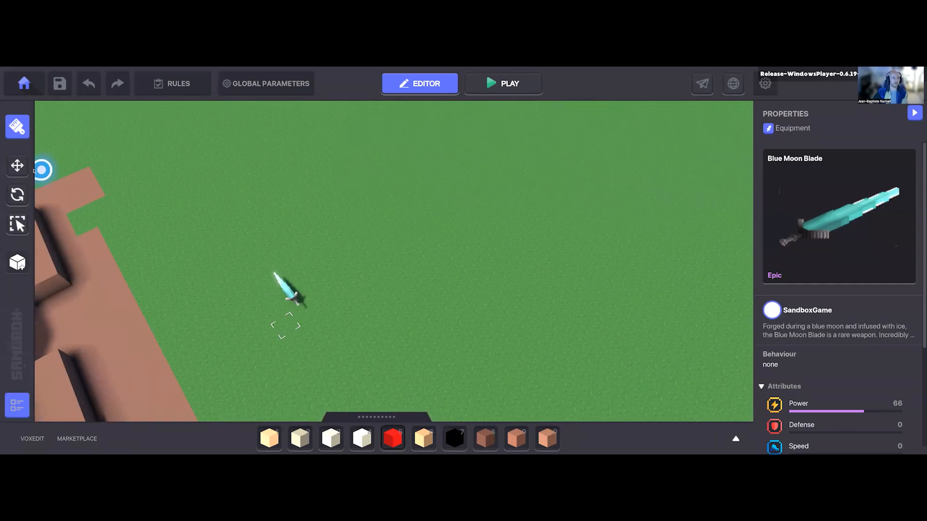
left_click(309, 256)
key("Escape")
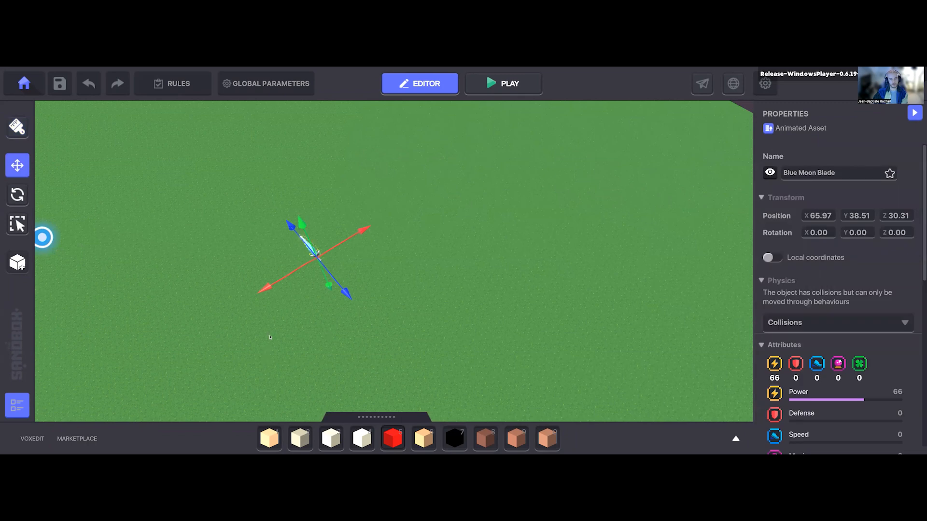
Step: Raise the Blue Moon Blade to Y 39.51 and rotate it to 90° on X
right_click_drag(323, 209, 289, 246)
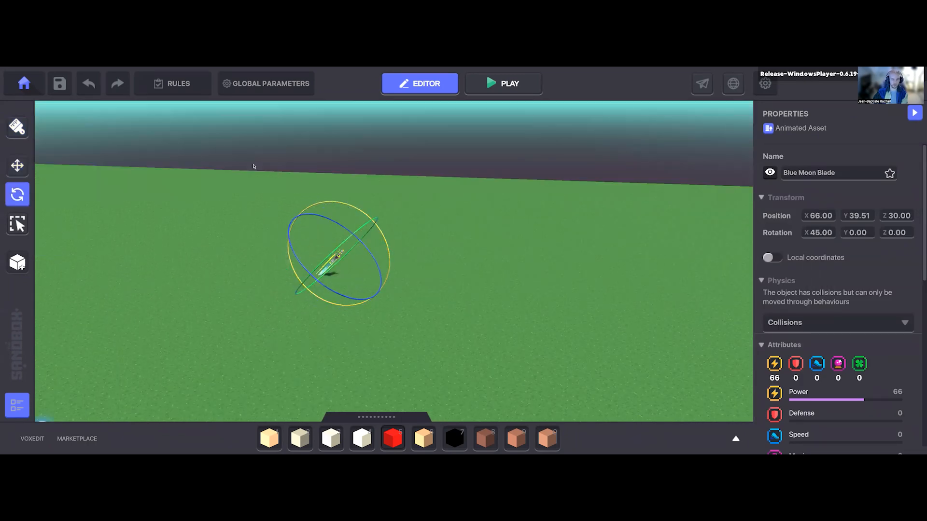
left_click(18, 165)
scroll(246, 264, "up", 2)
right_click_drag(361, 202, 319, 196)
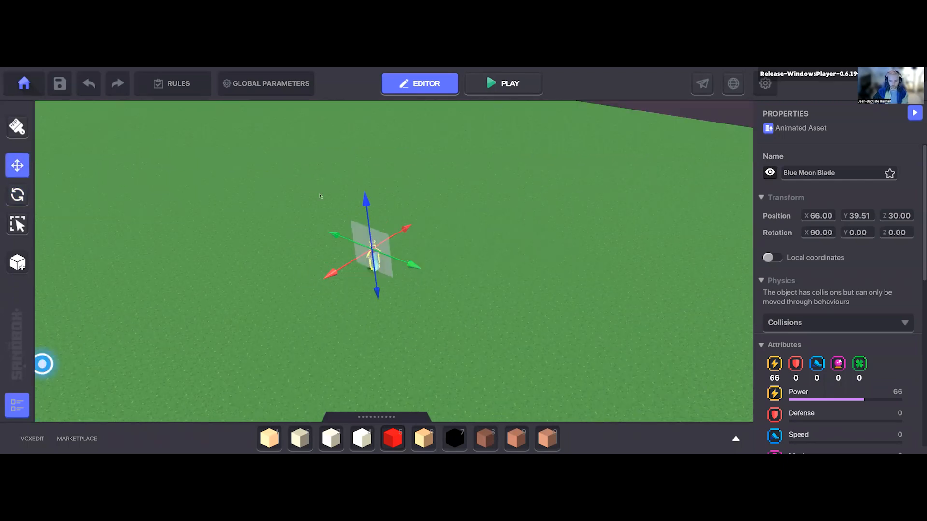
Step: Tilt the blade to a rotation of about X 64.48, Y 22.92, Z 45.46 and position it near 66.07, 39.64, 30.17
scroll(336, 213, "up", 1)
scroll(338, 208, "up", 1)
left_click_drag(345, 203, 149, 184)
key("r")
left_click(17, 166)
left_click_drag(364, 264, 363, 272)
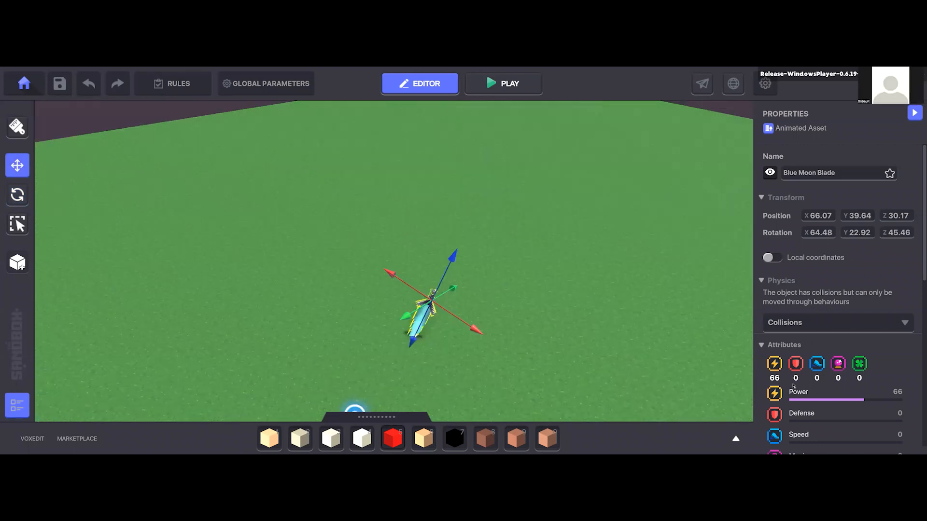
Step: Browse the components that can be added to the Blue Moon Blade, and close the component list
scroll(805, 286, "down", 3)
scroll(806, 286, "down", 3)
left_click(801, 312)
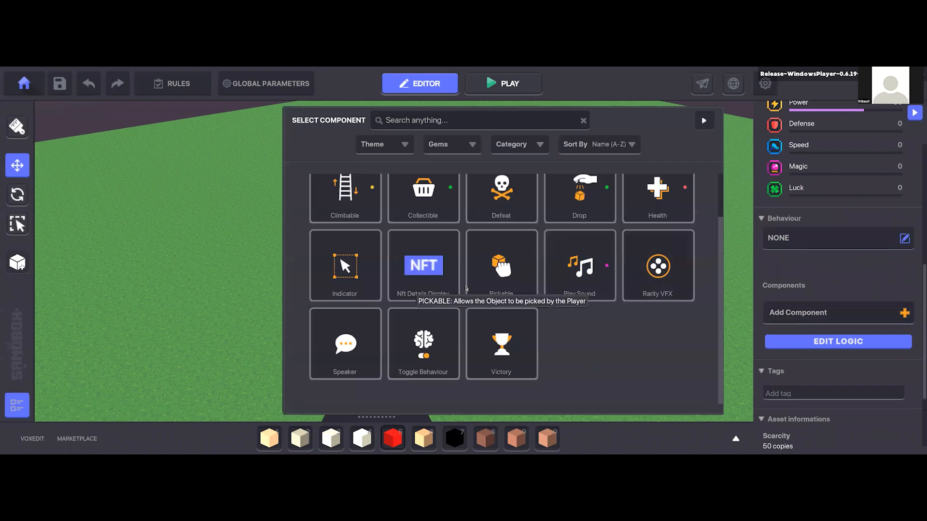
scroll(389, 251, "up", 1)
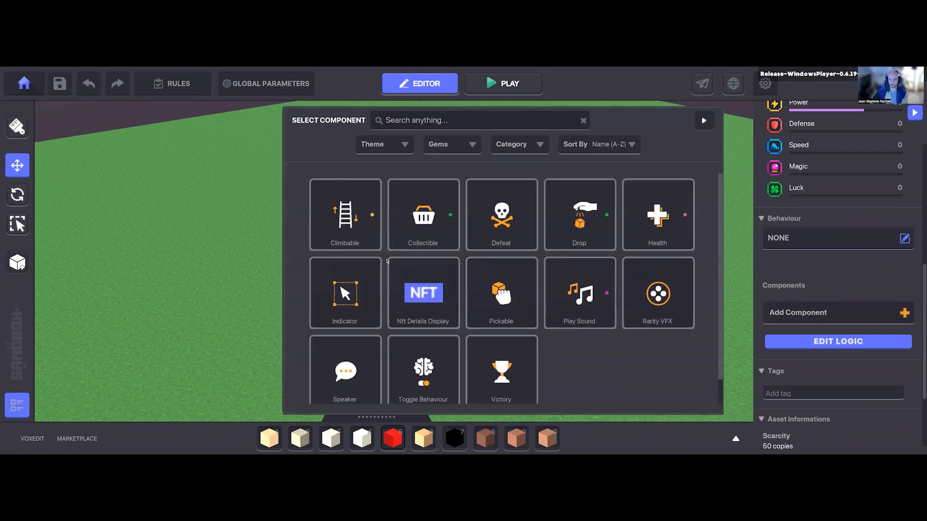
scroll(386, 260, "down", 1)
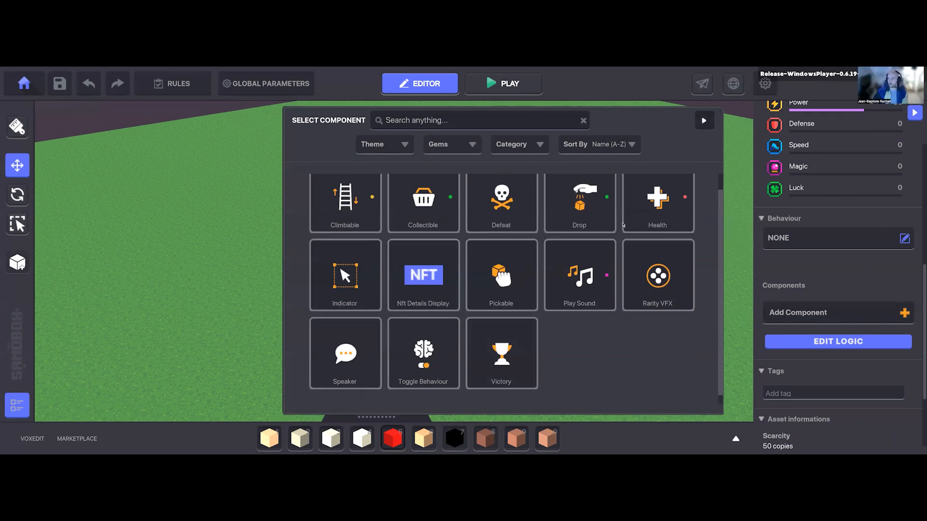
left_click(703, 121)
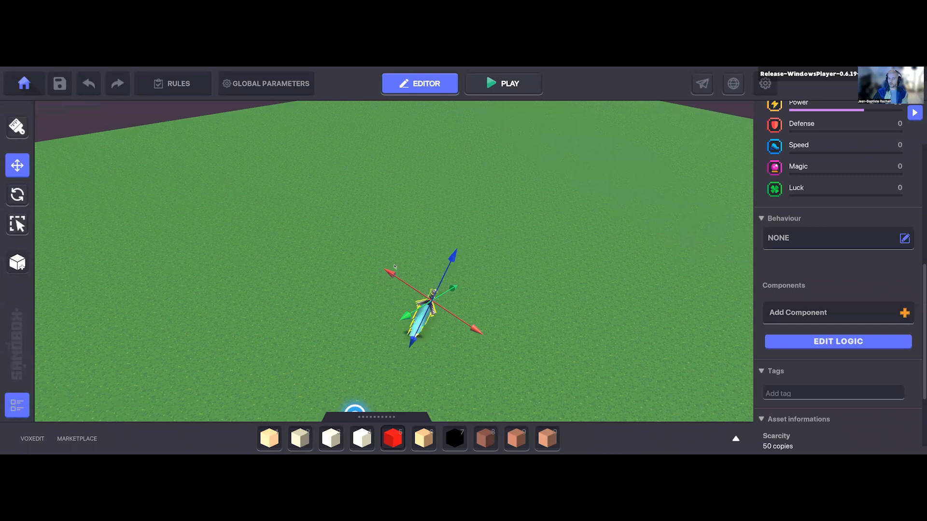
Step: Add the Collectible component to the Blue Moon Blade, keeping Collision as its collect action
middle_click_drag(395, 267, 384, 254)
middle_click_drag(406, 302, 405, 274)
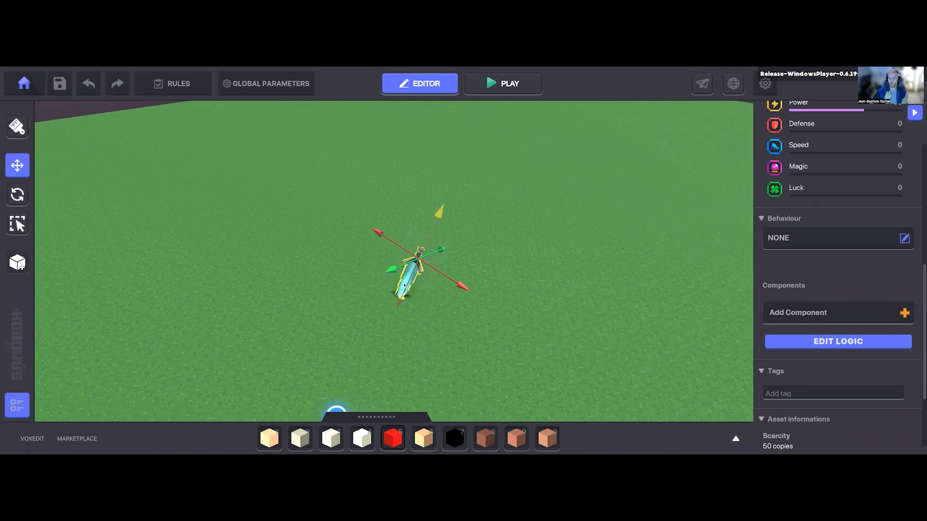
left_click(808, 313)
scroll(502, 298, "up", 2)
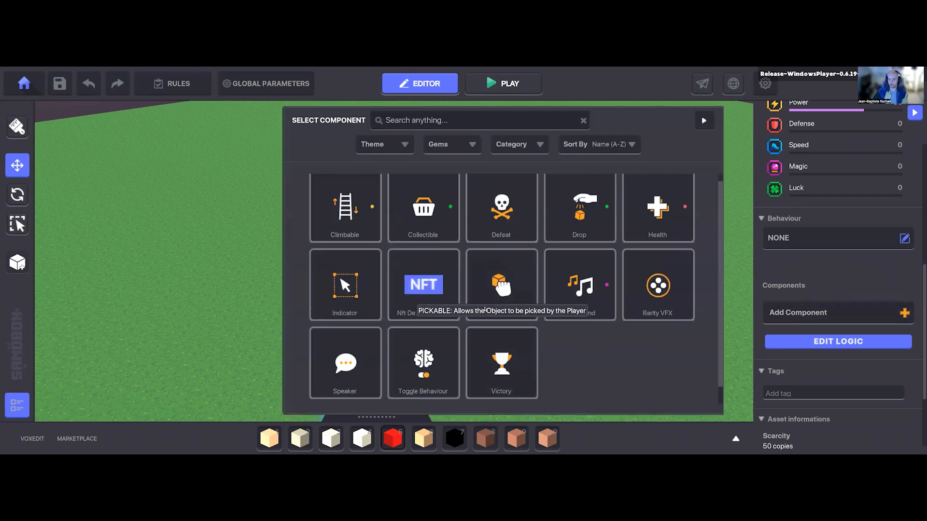
scroll(628, 360, "down", 3)
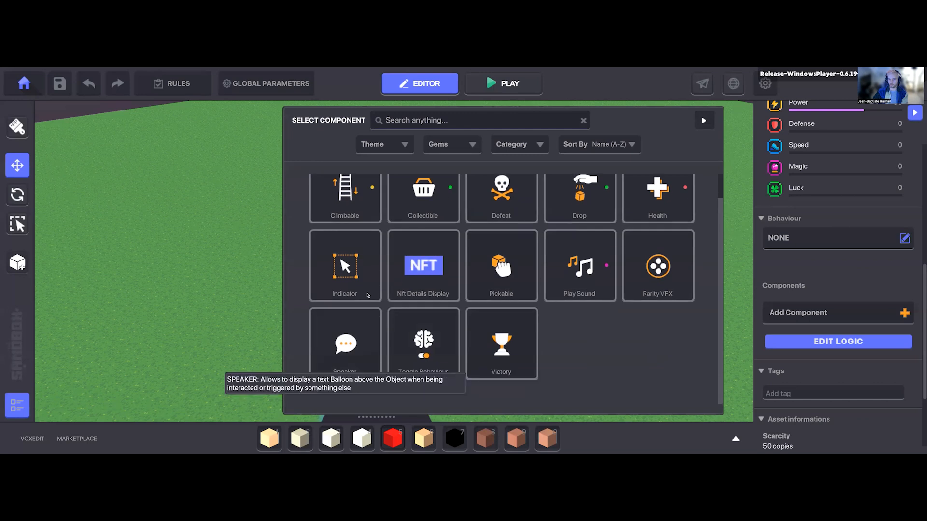
scroll(589, 342, "up", 2)
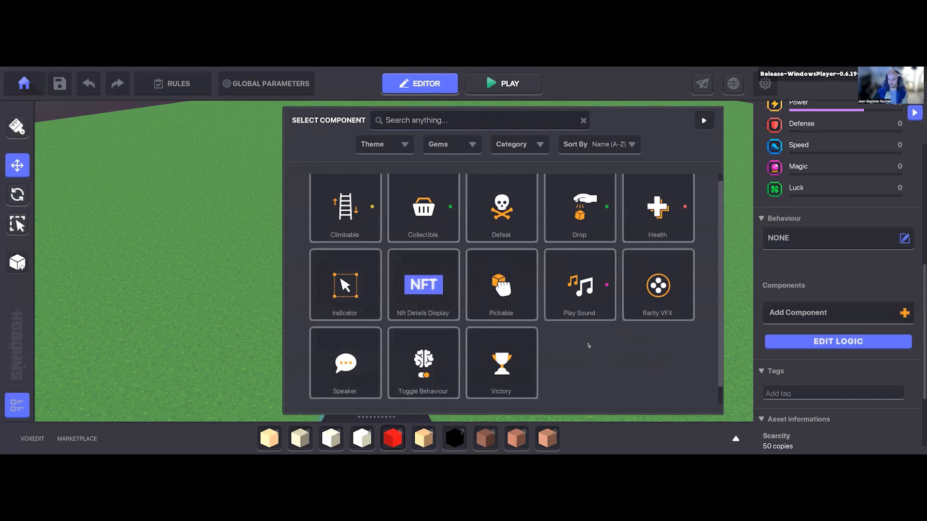
left_click(431, 211)
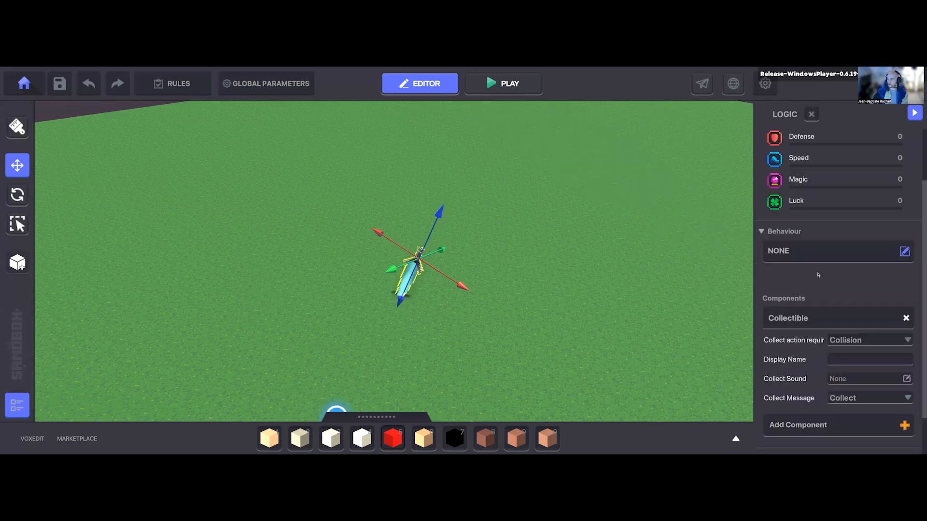
scroll(821, 417, "down", 1)
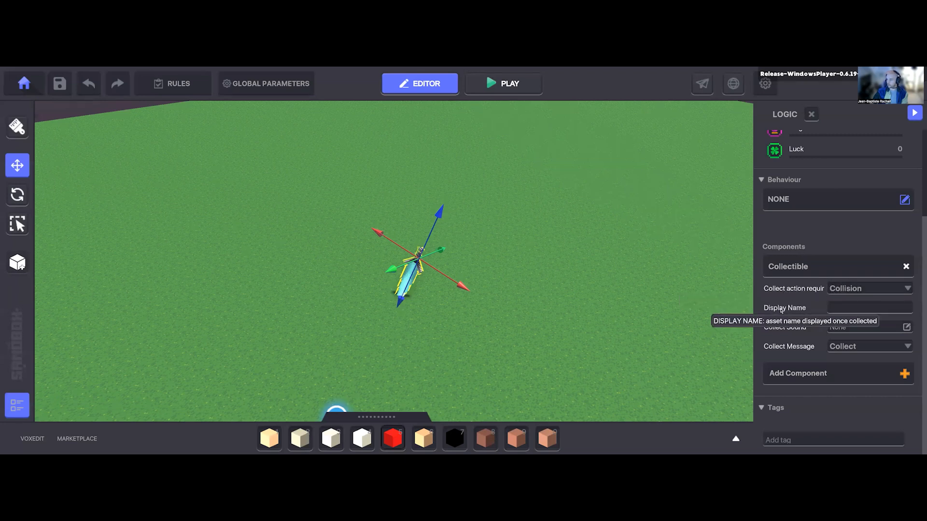
Step: Play-test the game, walk the avatar into the Blue Moon Blade to collect it, and equip it from the inventory
left_click(501, 88)
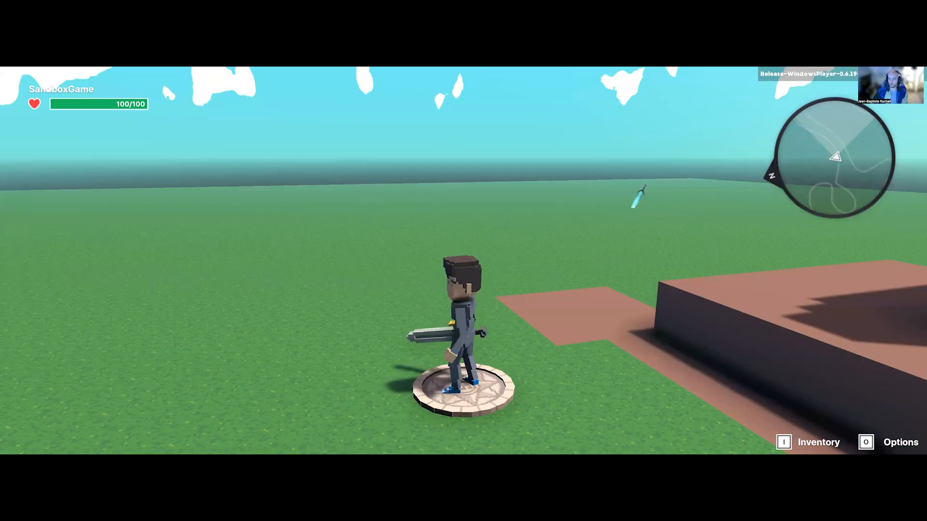
key("w")
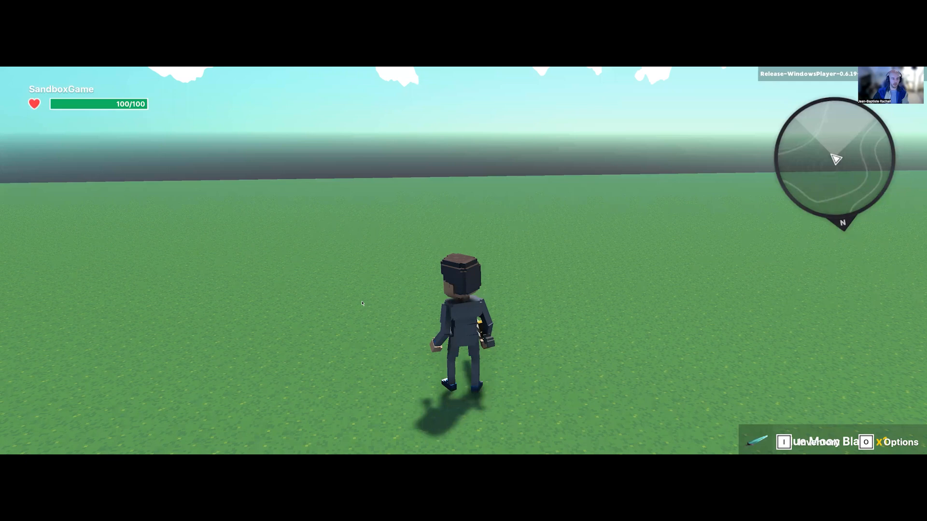
key("i")
mouse_move(255, 268)
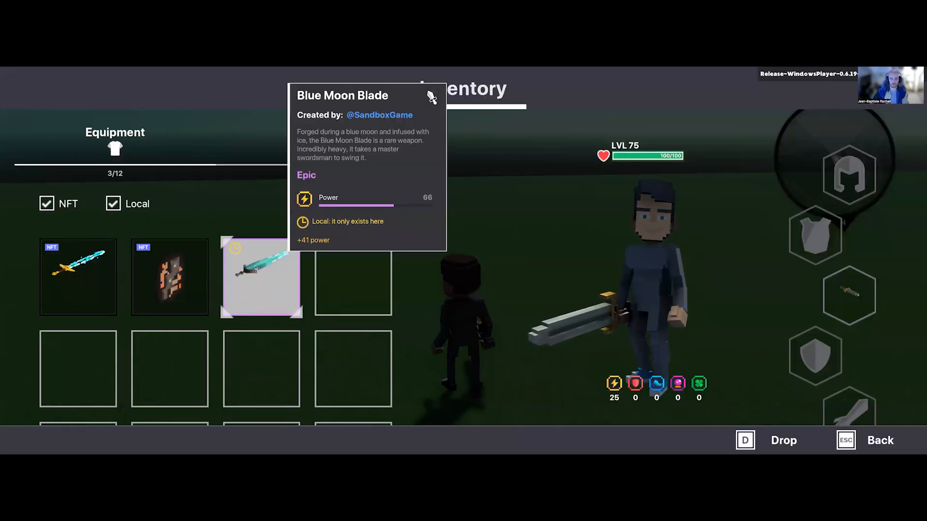
mouse_move(121, 282)
left_click(273, 280)
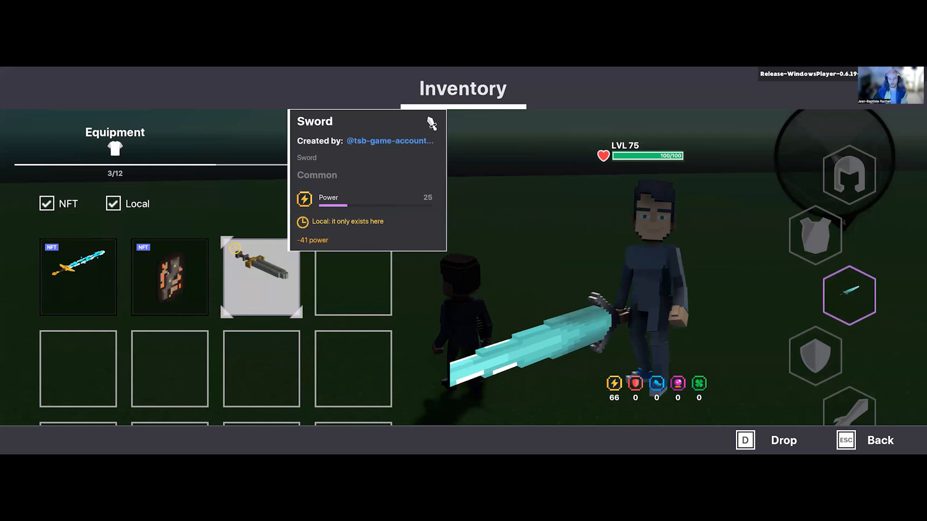
key("Escape")
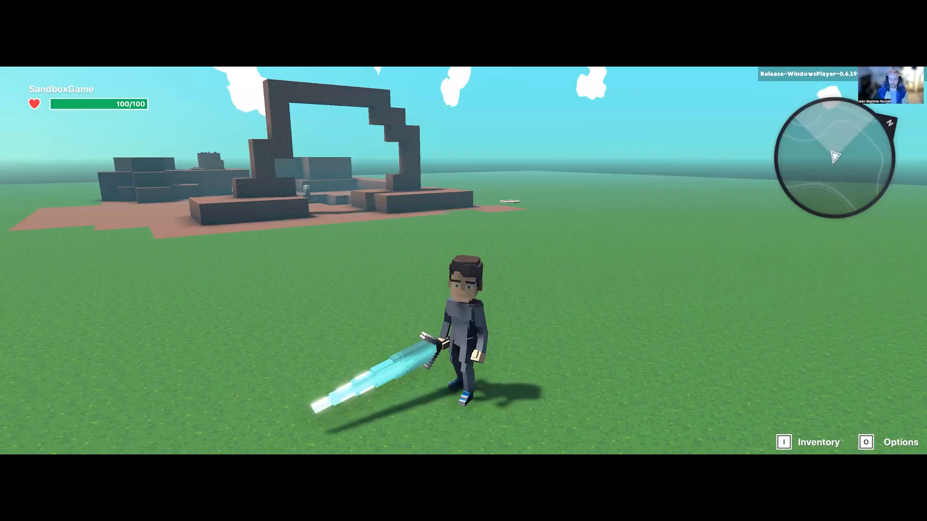
Step: Swing the equipped Blue Moon Blade a few times while moving around, and return to the editor
key("w")
left_click(463, 260)
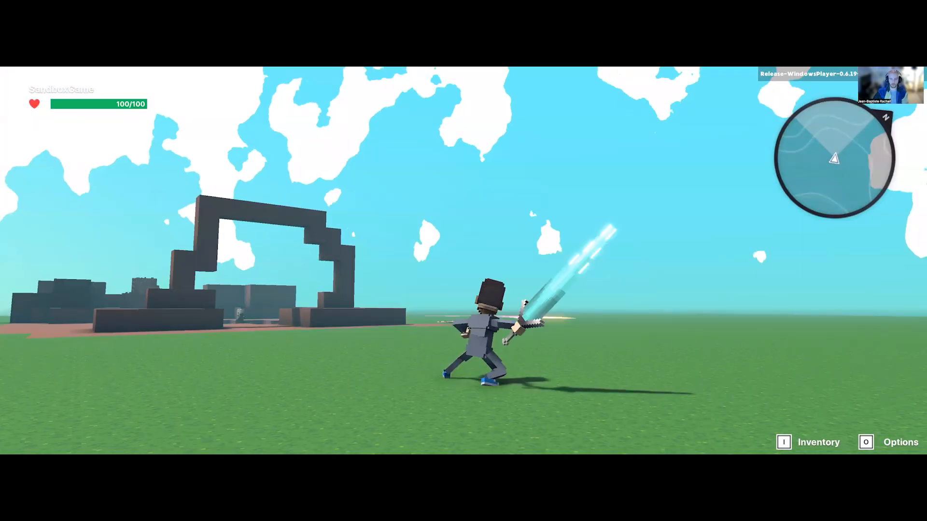
left_click(440, 232)
left_click(441, 233)
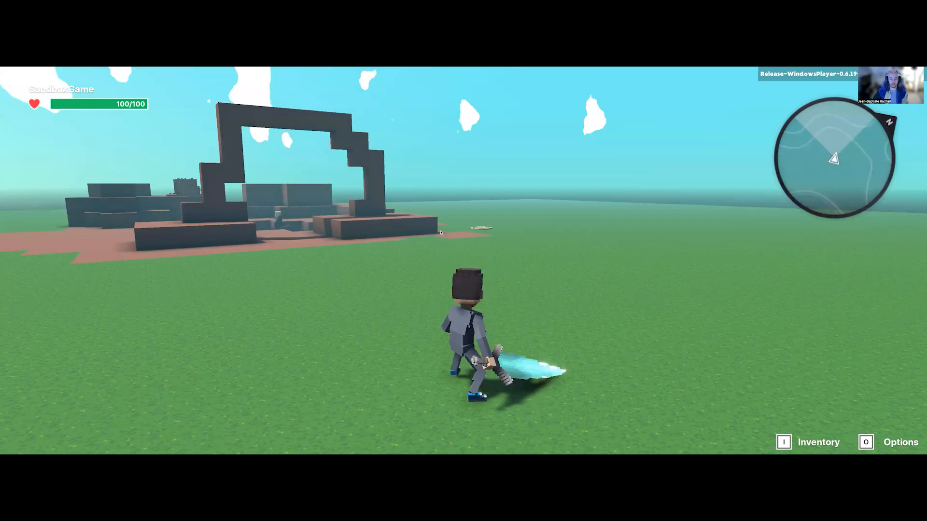
key("i")
key("Escape")
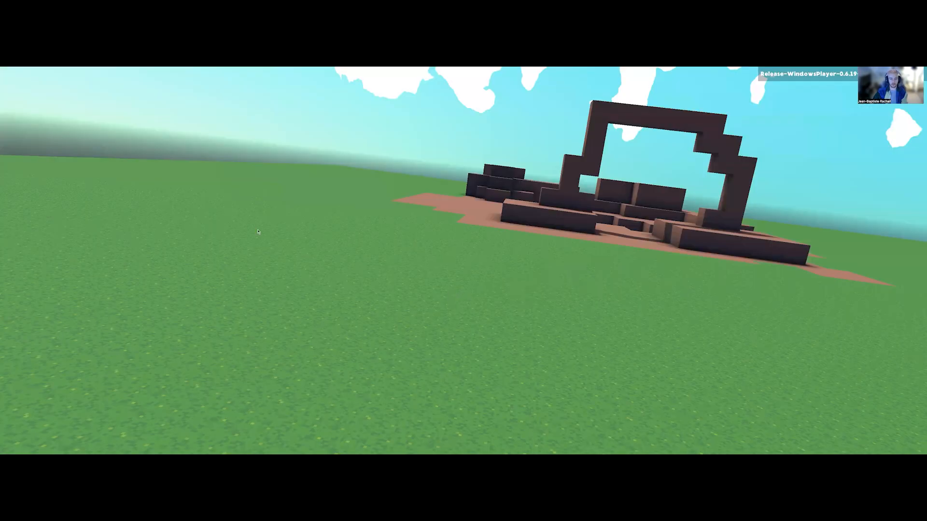
Step: Find the Soldier Helmet by searching the asset library for "helme" and place it on the grass near the blade, at about 62.63, 38.51, 30.69
key("i")
left_click(236, 198)
type("helme")
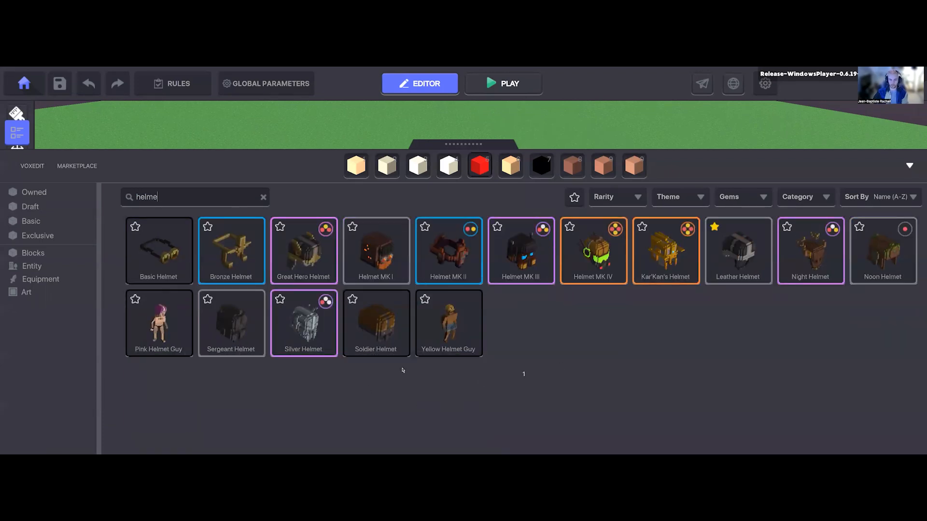
left_click(389, 345)
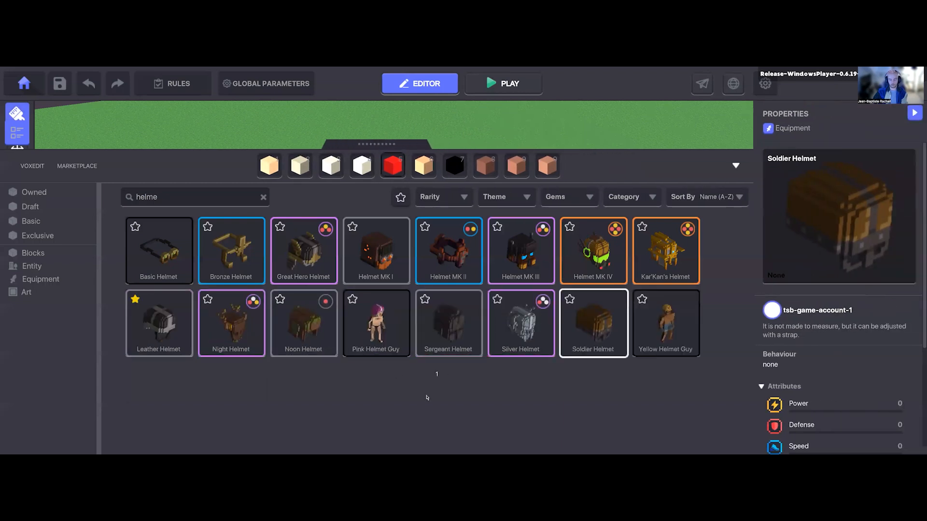
key("Tab")
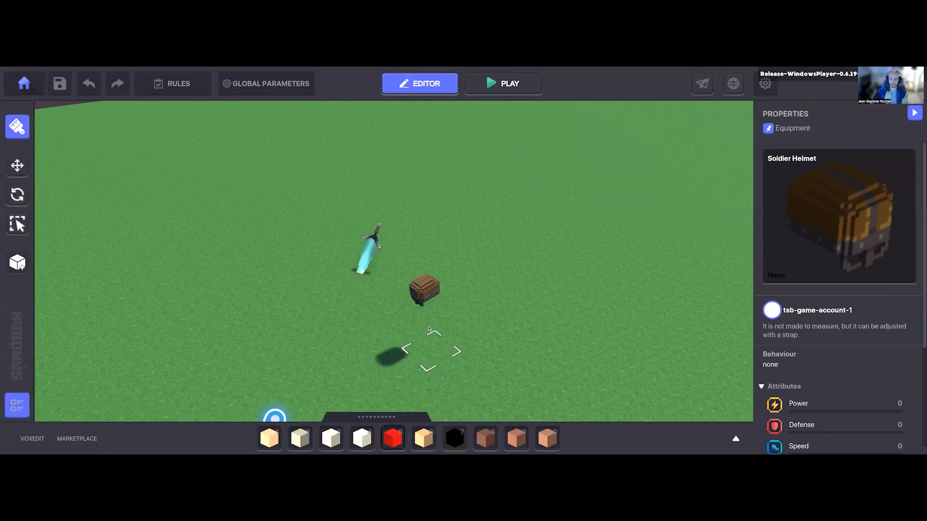
left_click(429, 329)
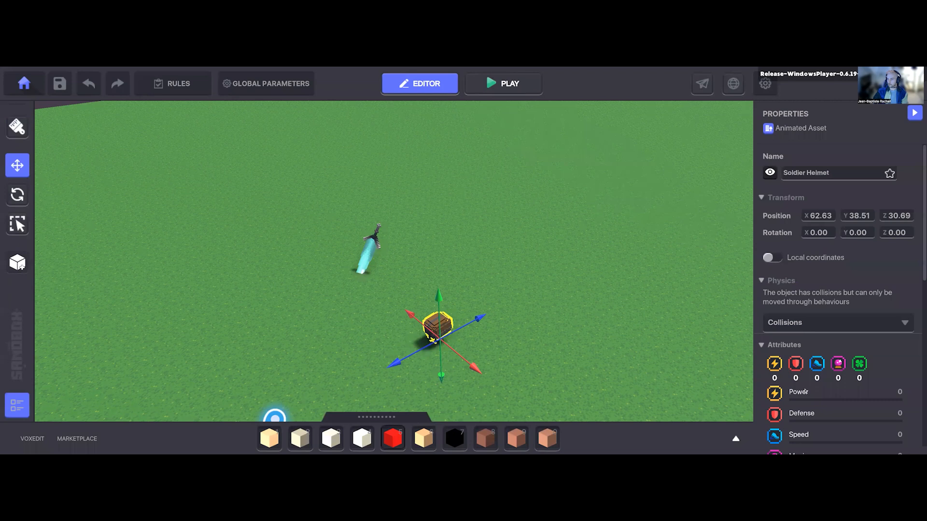
Step: Add the Collectible component to the Soldier Helmet
scroll(805, 392, "down", 5)
left_click(801, 385)
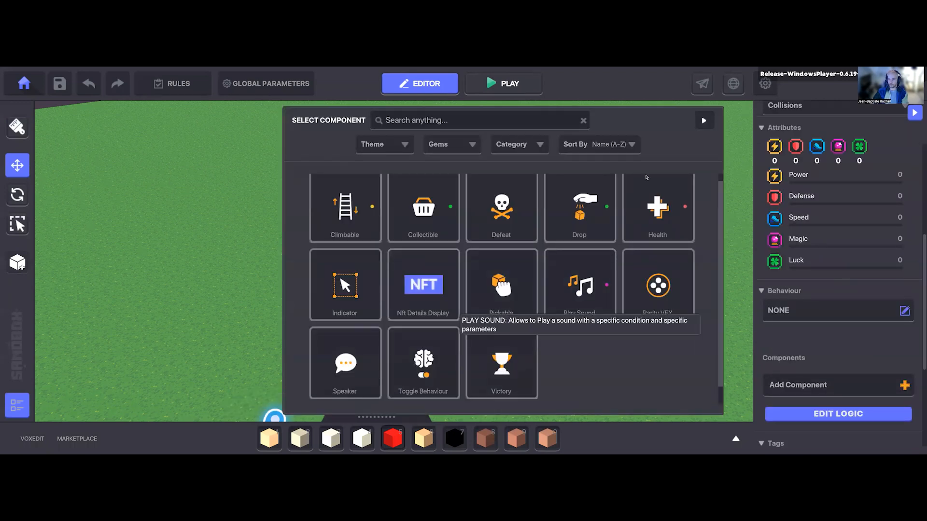
scroll(425, 251, "up", 1)
left_click(423, 212)
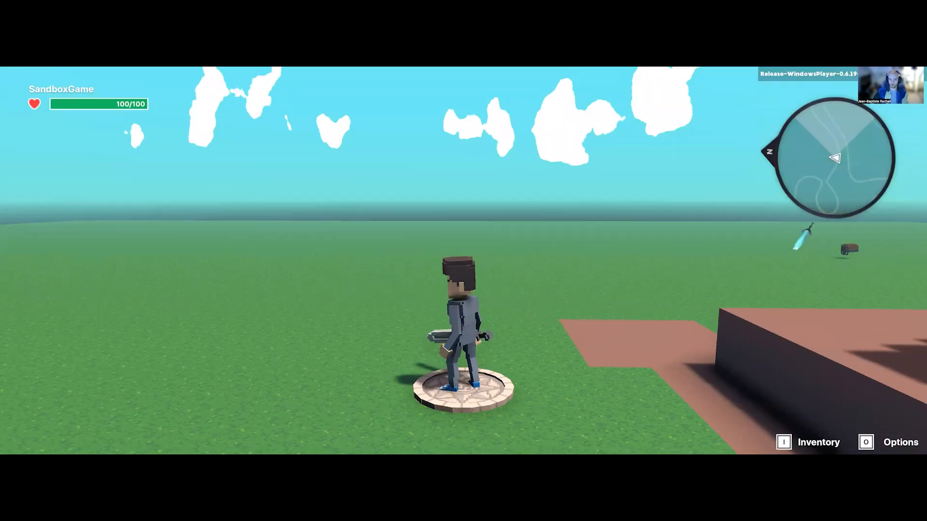
Step: Play-test the game again and run the avatar across the grass to collect the Soldier Helmet and the Blue Moon Blade
key("w")
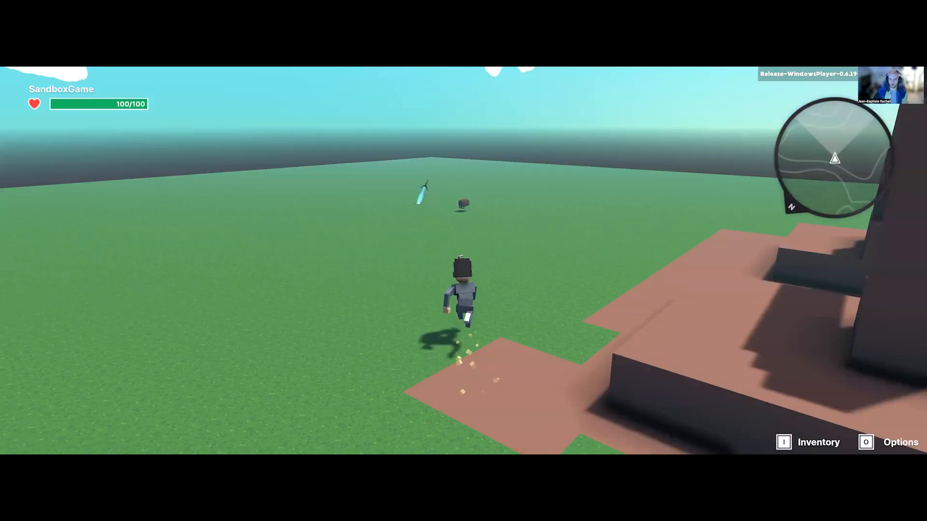
key("w")
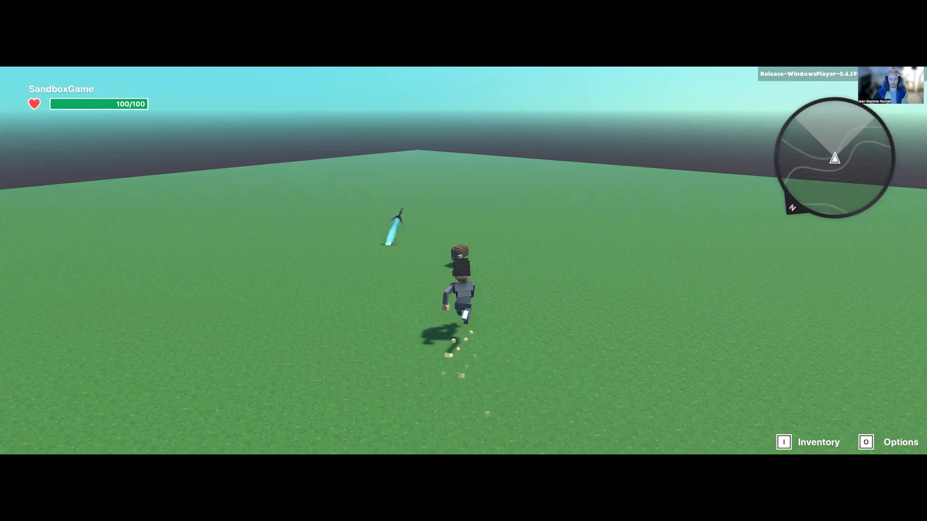
key("w")
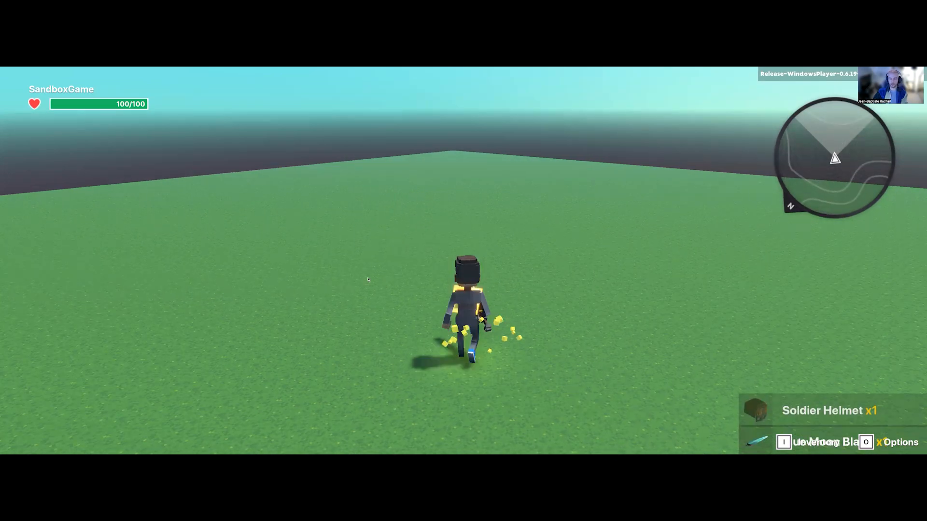
Step: Equip the collected Blue Moon Blade from the inventory, check the avatar's gear, and go back to the editor
key("i")
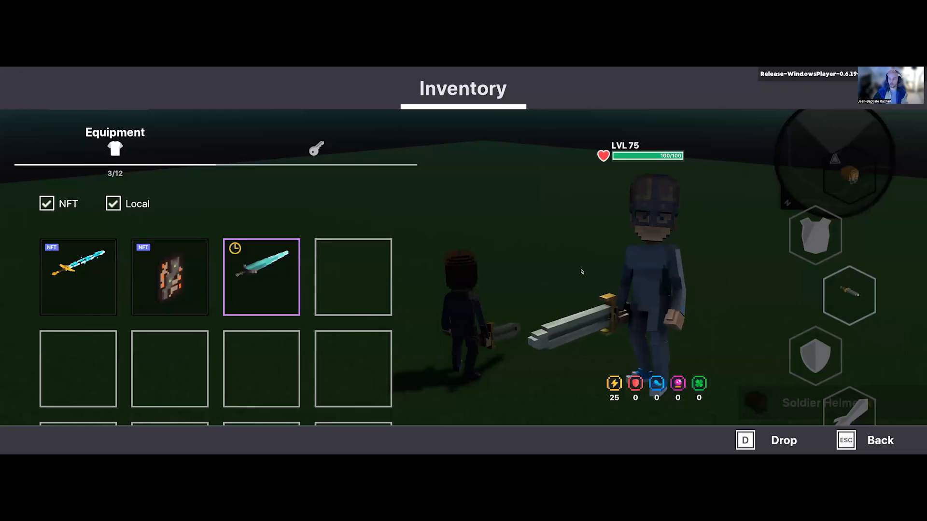
left_click(299, 286)
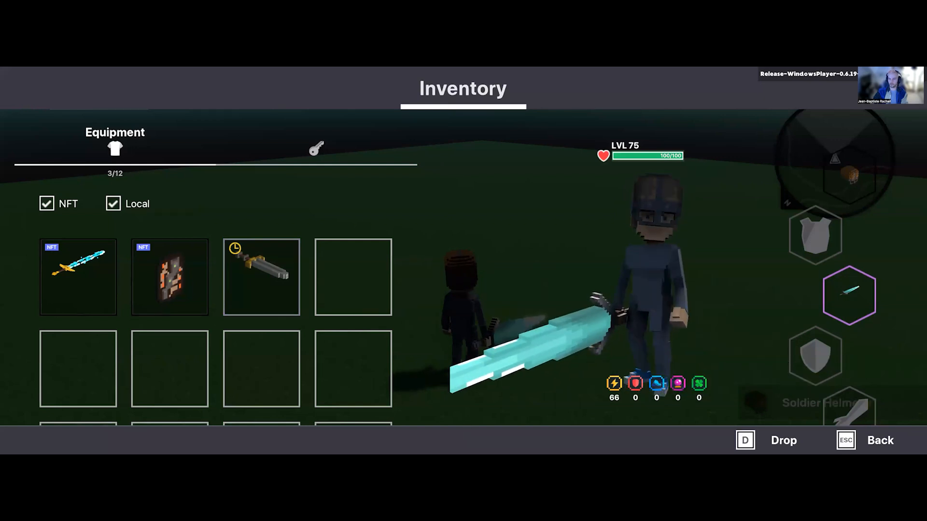
key("Escape")
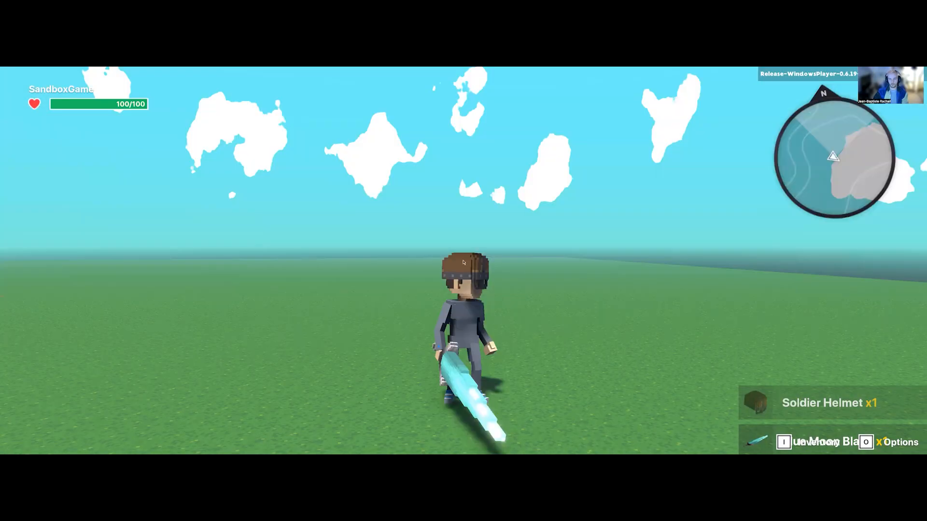
key("Escape")
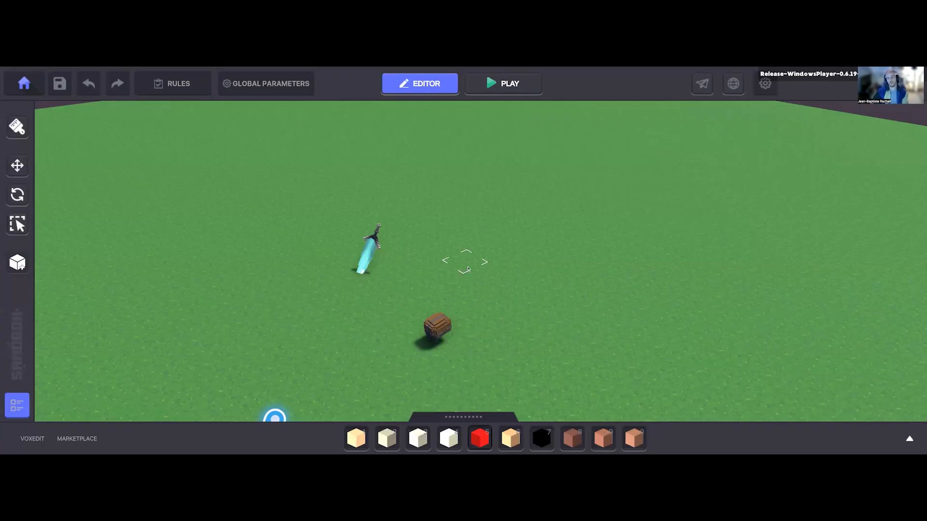
right_click_drag(467, 265, 476, 272)
right_click_drag(507, 302, 499, 316)
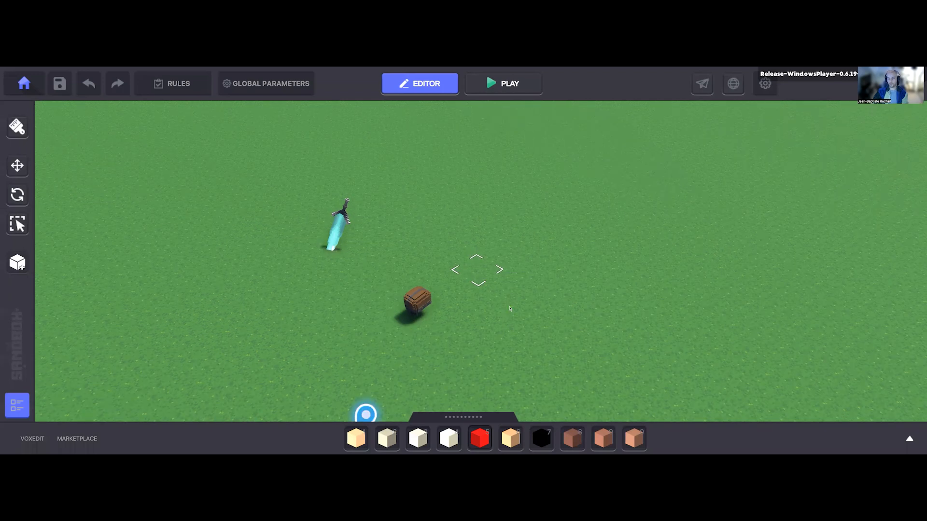
scroll(510, 309, "down", 3)
right_click_drag(525, 310, 525, 310)
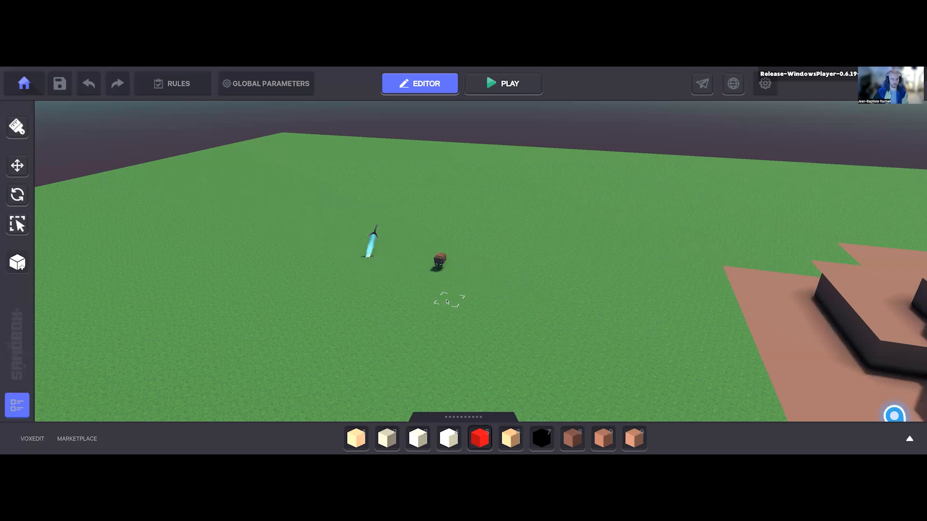
key("d")
key("d")
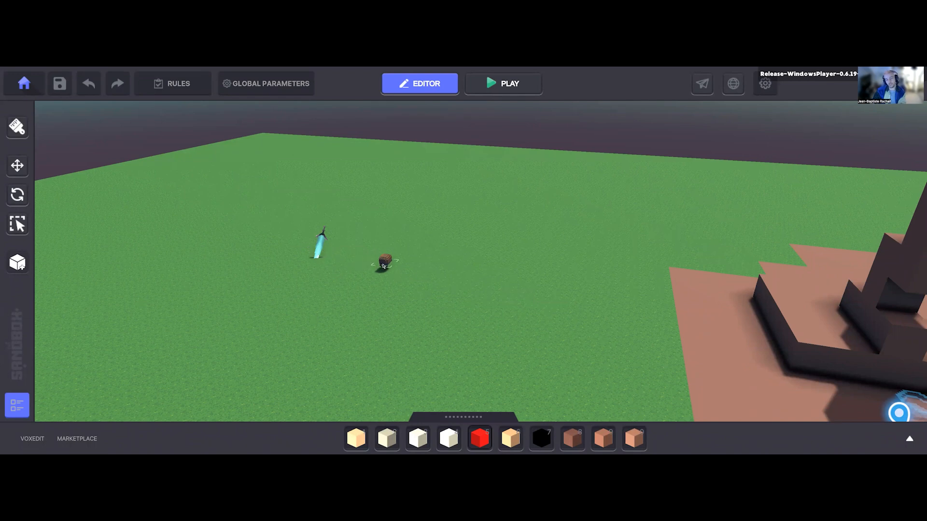
Step: Find the Desert Wall Archway by searching the asset library for "arch" and place it on the grass at about 69.19, 38.51, 64.94
middle_click_drag(428, 311, 441, 295)
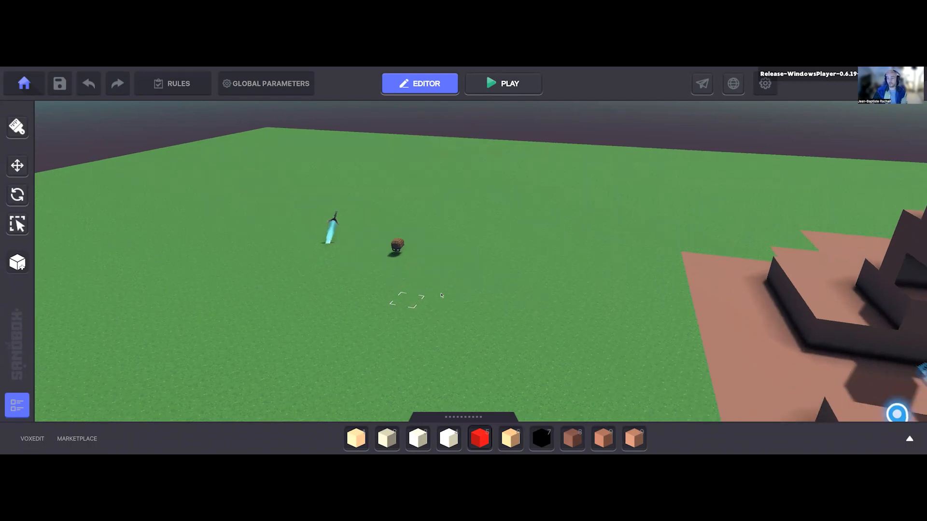
scroll(441, 295, "up", 3)
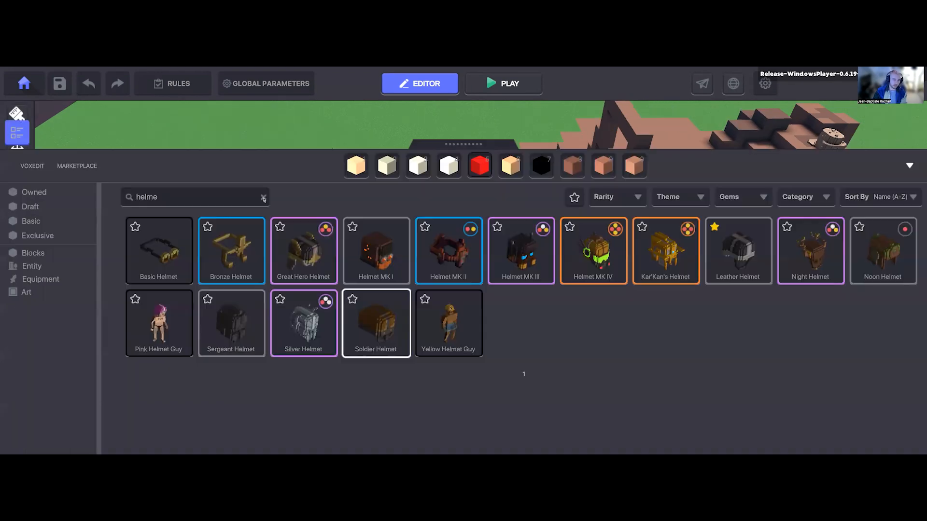
left_click(263, 197)
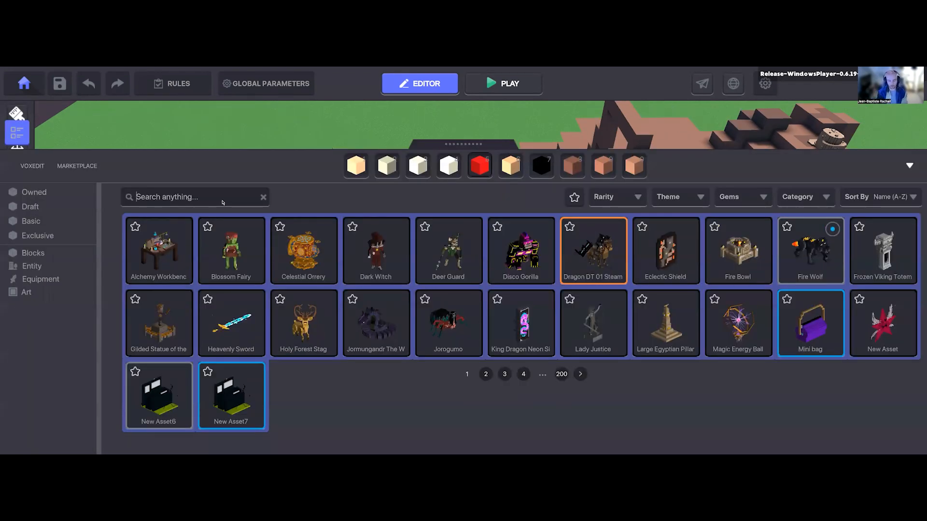
type("arch")
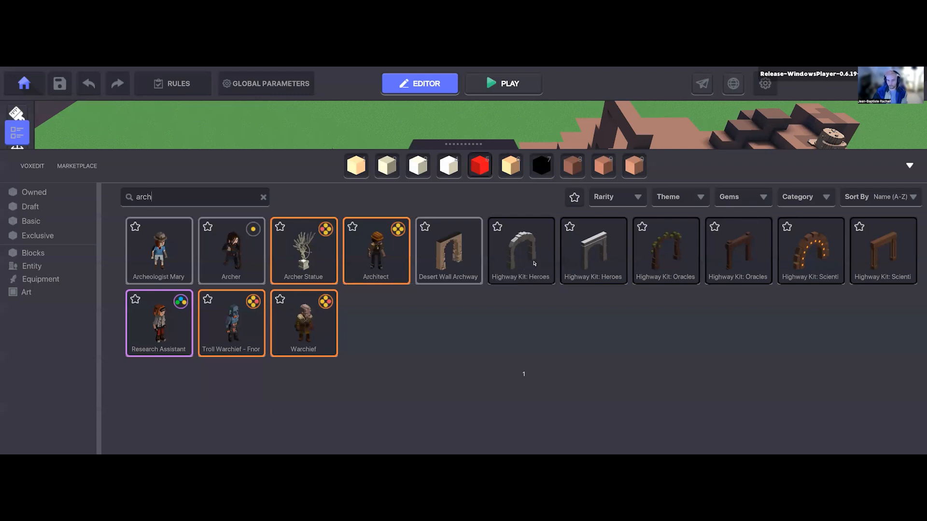
left_click(444, 282)
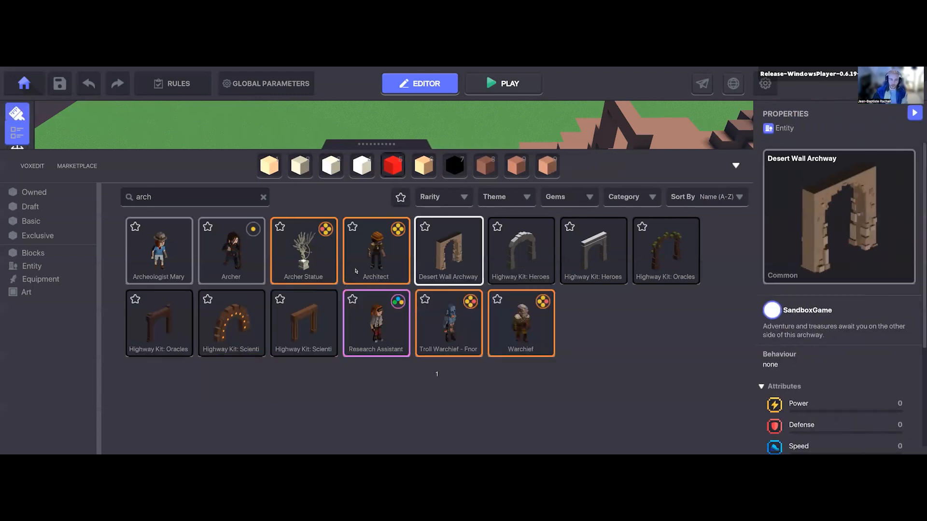
key("Tab")
scroll(385, 297, "down", 5)
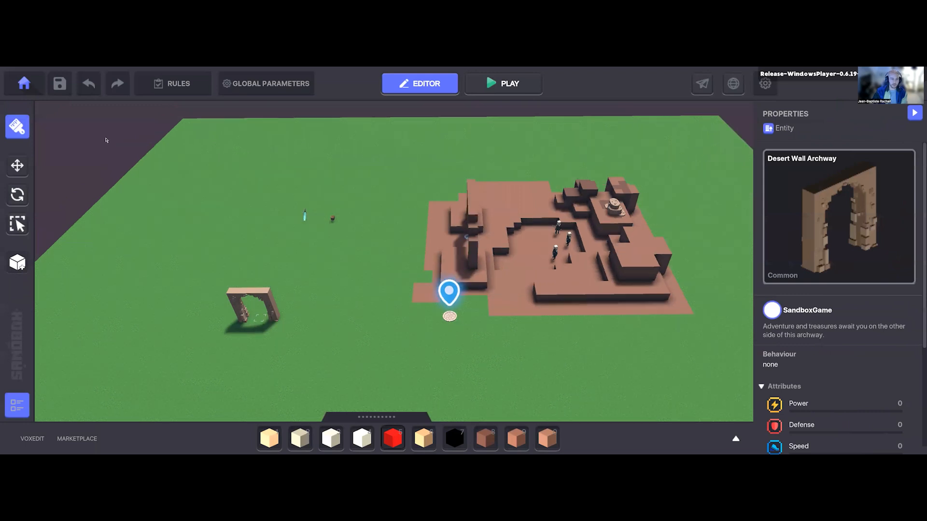
middle_click_drag(260, 318, 374, 261)
left_click(375, 261)
left_click(18, 162)
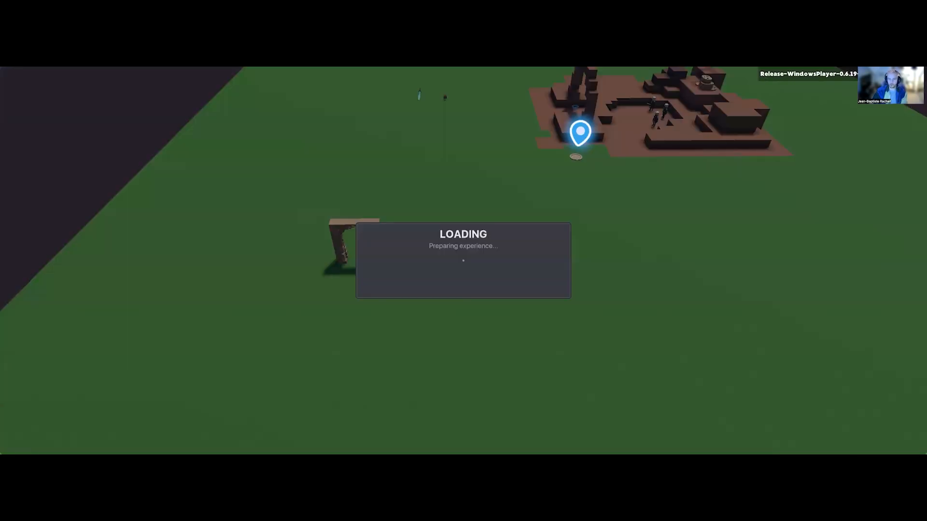
Step: Play-test the game by running the avatar back and forth through the Desert Wall Archway, and return to the editor
key("w")
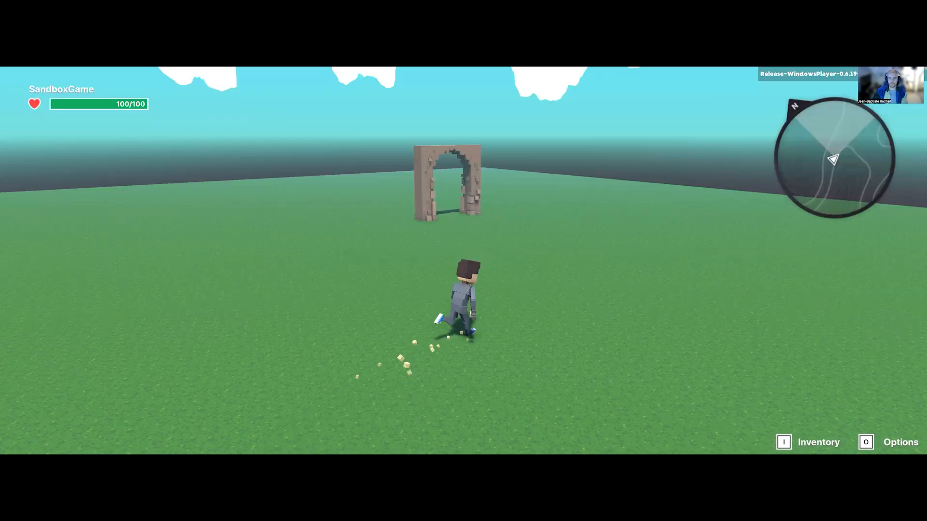
key("w")
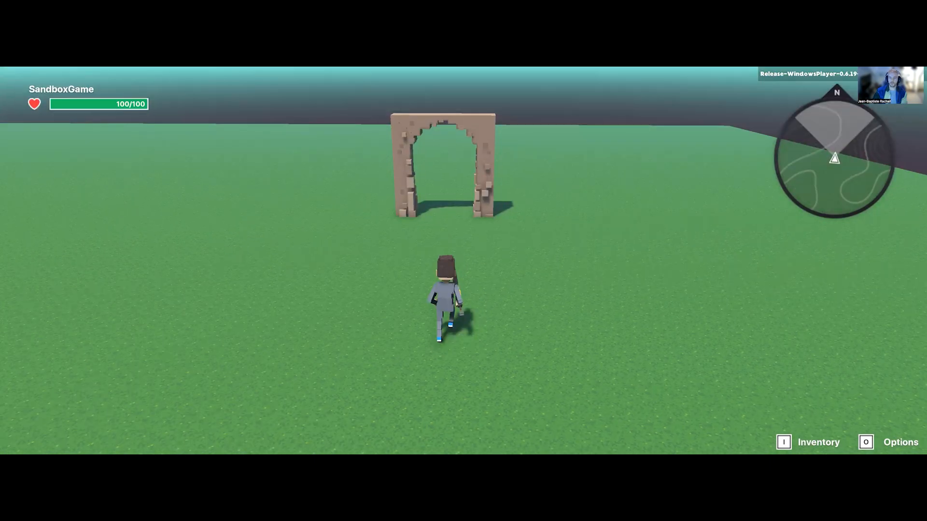
key("w")
key("w")
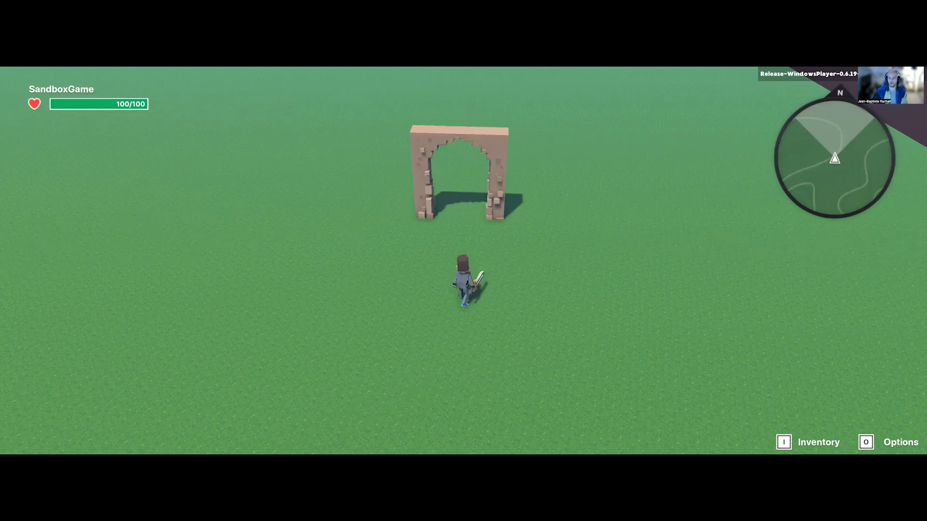
scroll(463, 261, "up", 5)
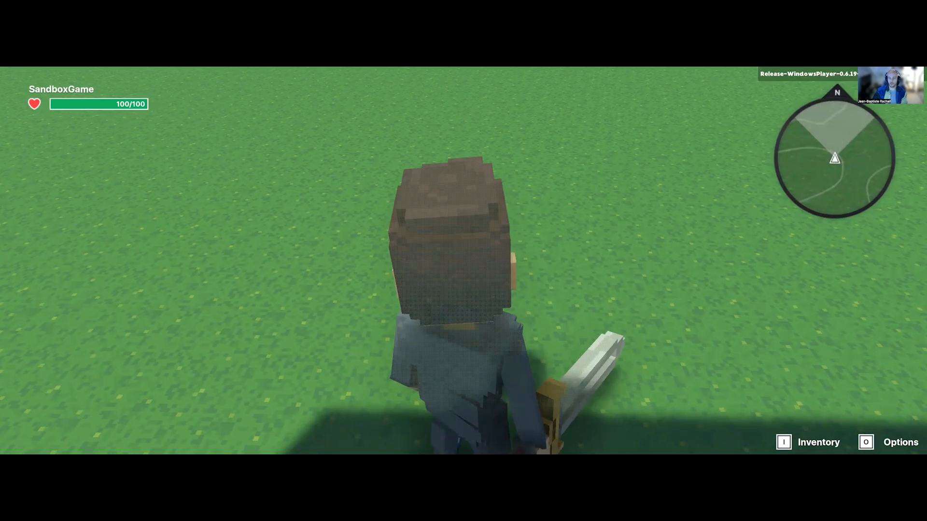
scroll(463, 260, "down", 5)
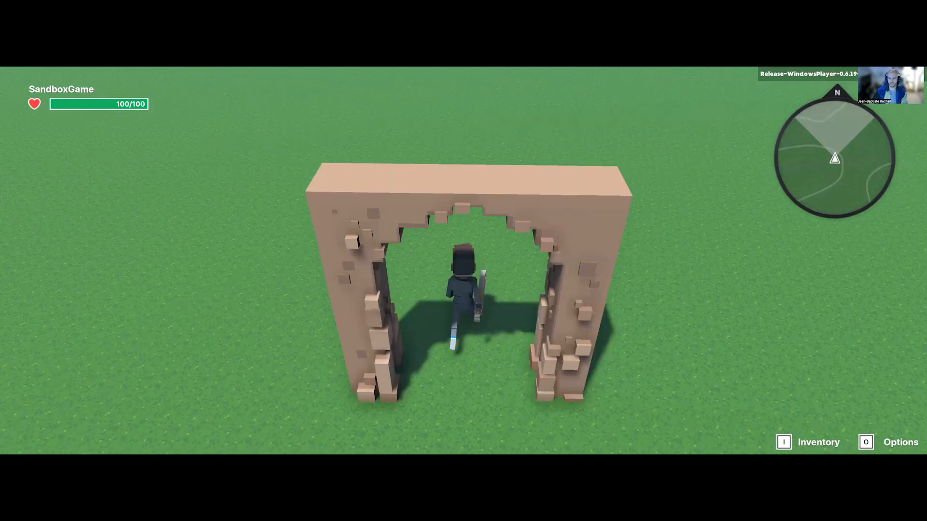
key("s")
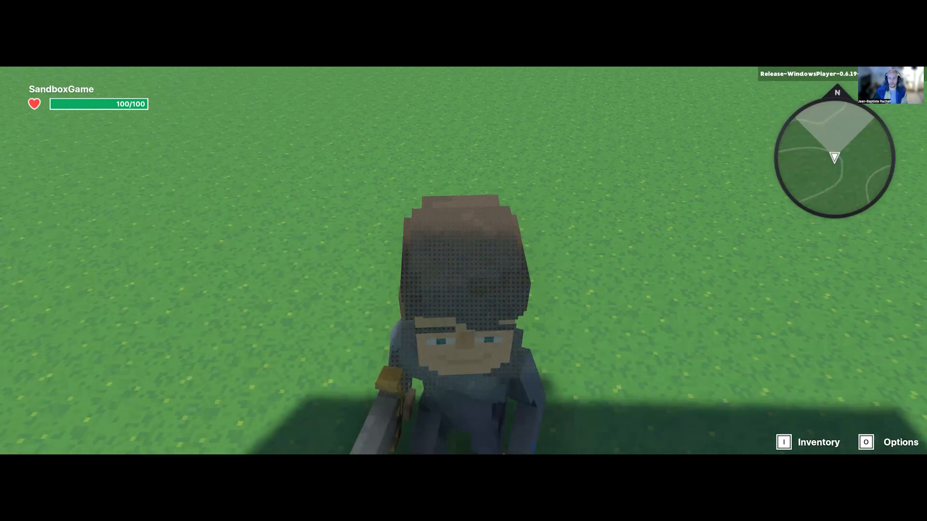
key("w")
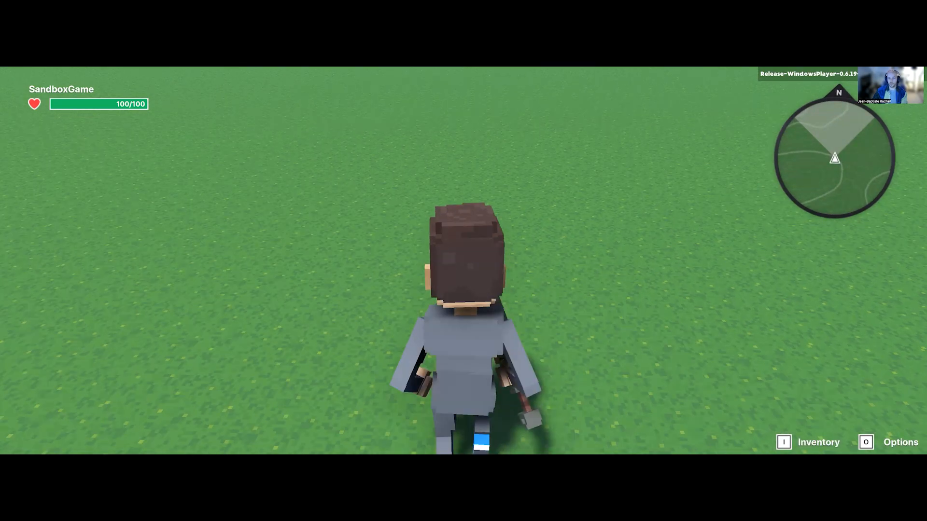
key("s")
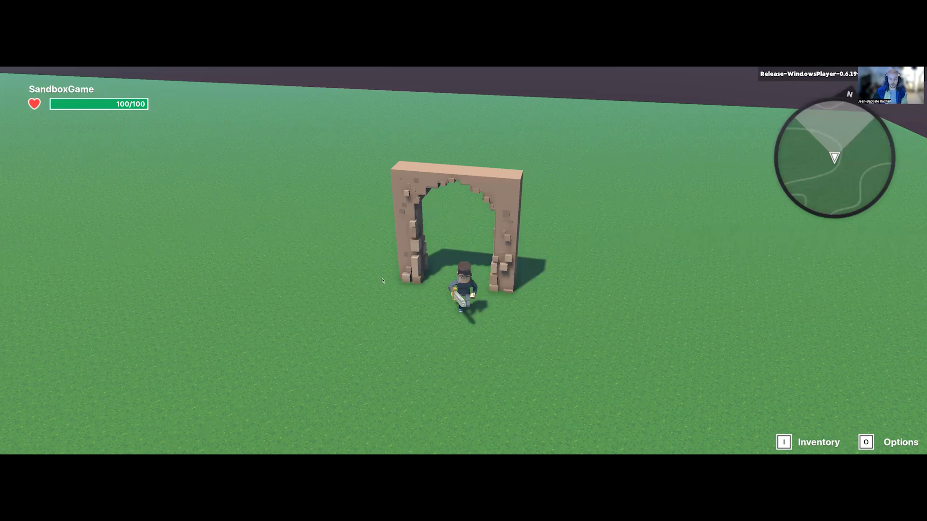
key("Escape")
Step: Search the asset library for "pill" and place a Primitive Pillar inside each leg of the Desert Wall Archway
scroll(395, 289, "up", 2)
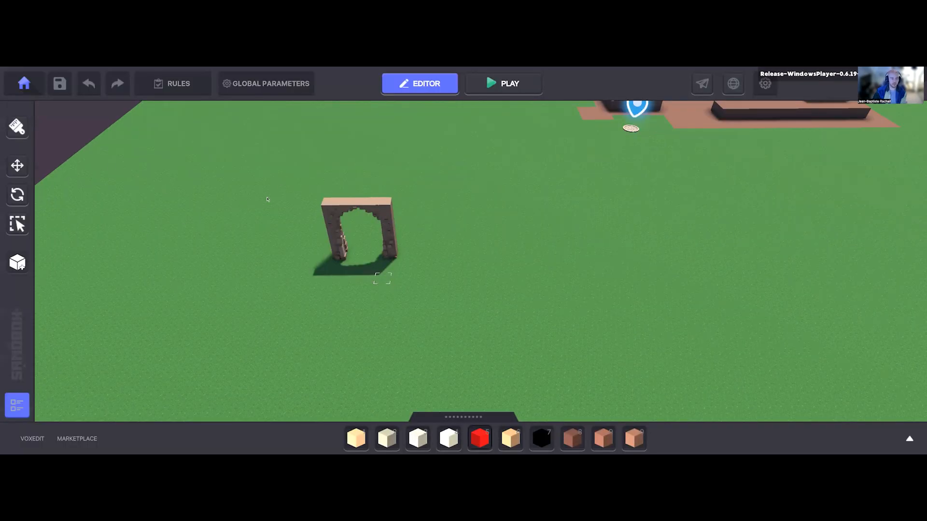
scroll(222, 200, "up", 2)
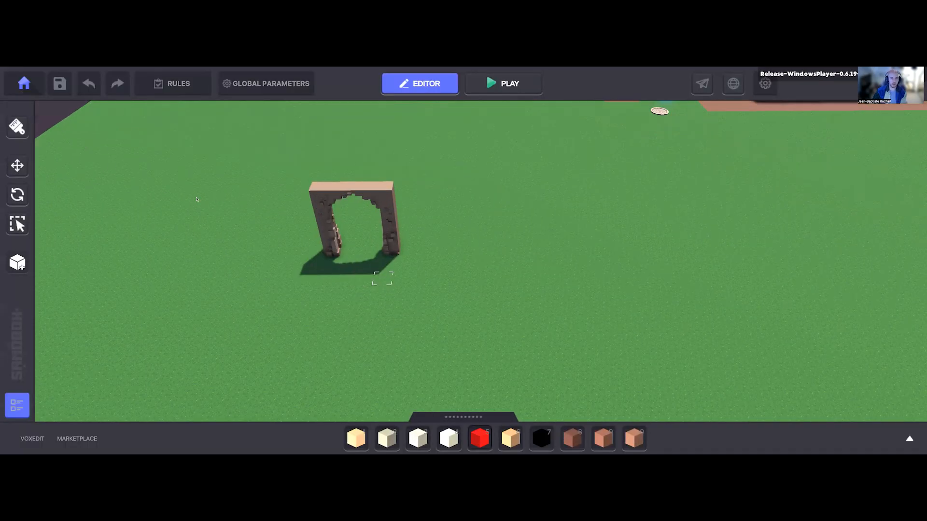
scroll(196, 199, "up", 2)
key("Tab")
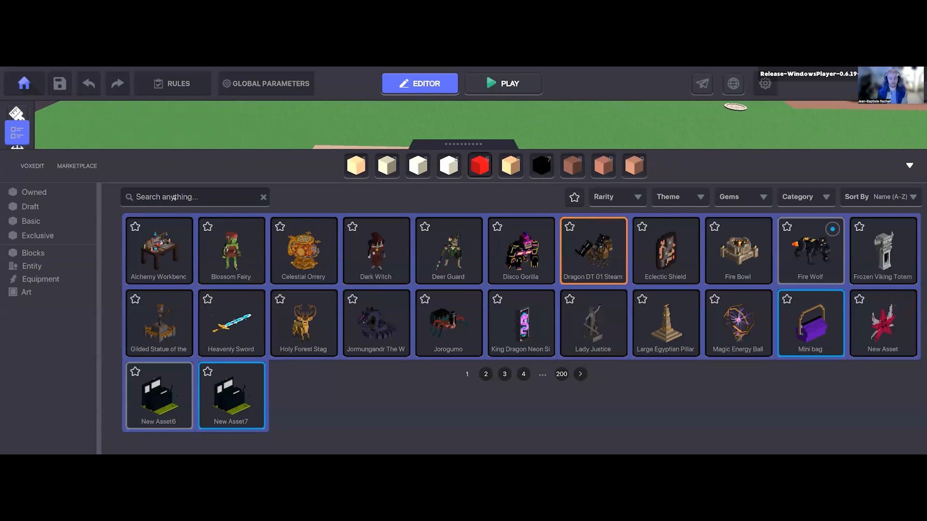
type("pill")
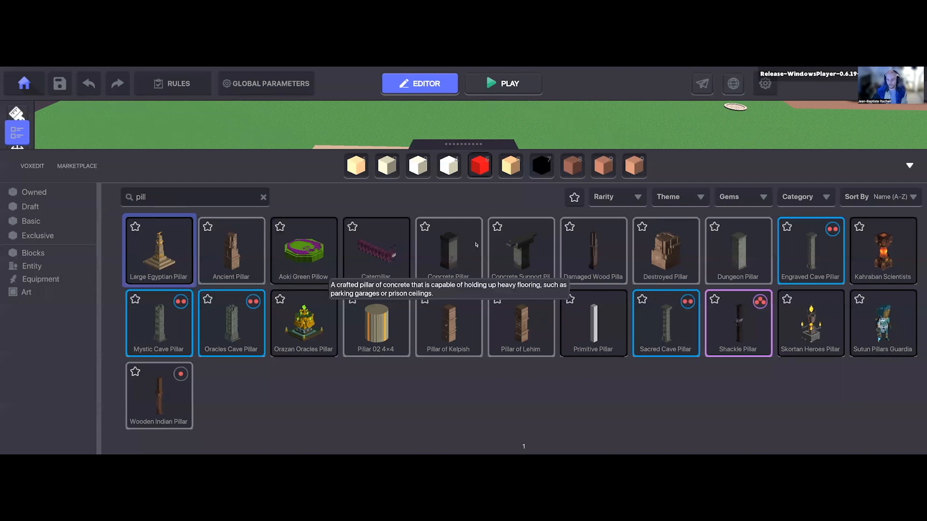
left_click(582, 328)
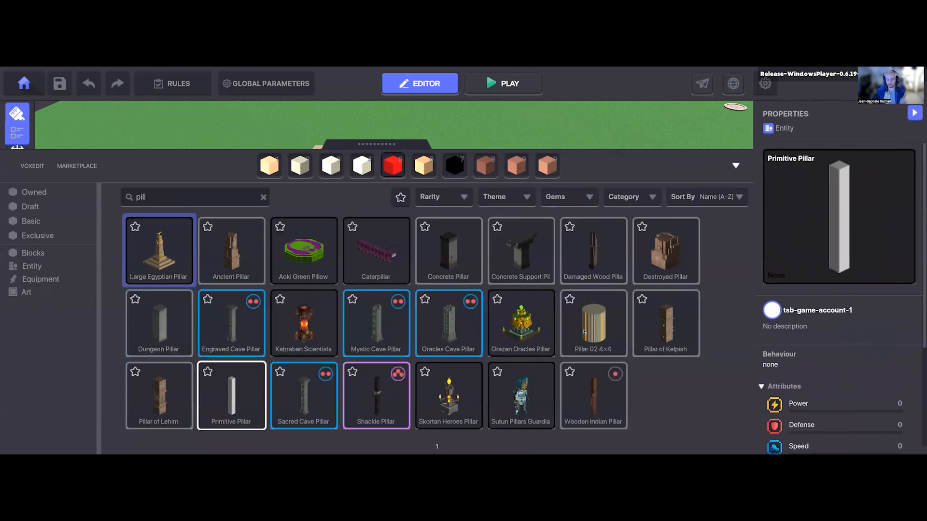
key("Tab")
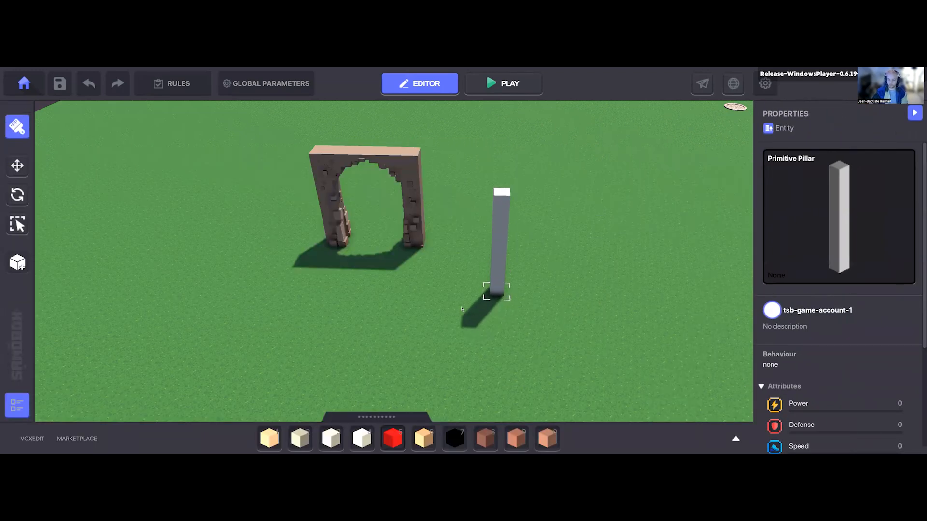
middle_click_drag(470, 314, 461, 308)
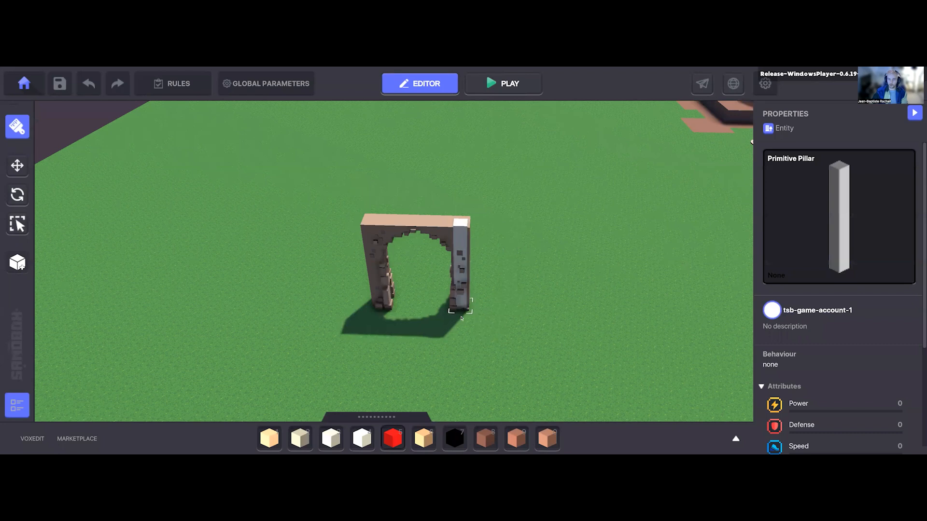
left_click(461, 308)
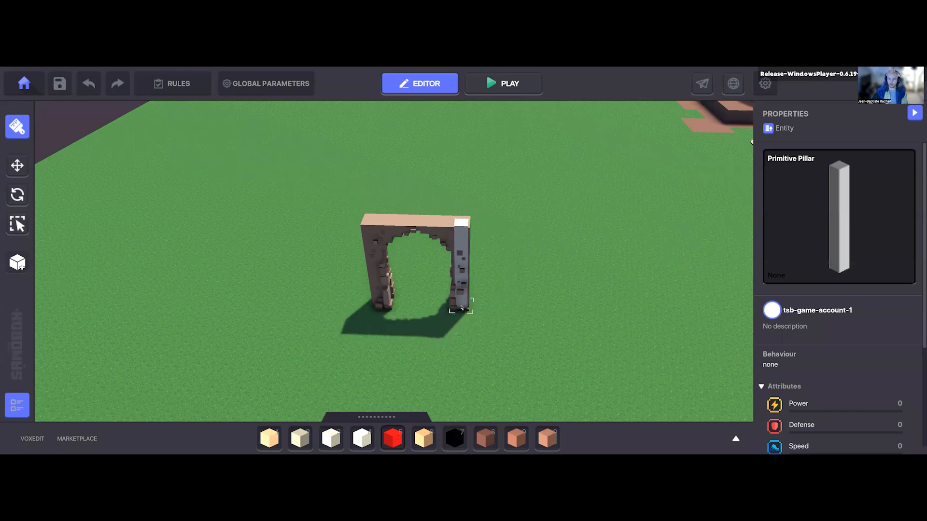
left_click(384, 303)
Step: Make both Primitive Pillars inside the archway's legs invisible
left_click(18, 166)
scroll(329, 204, "up", 3)
left_click(390, 226)
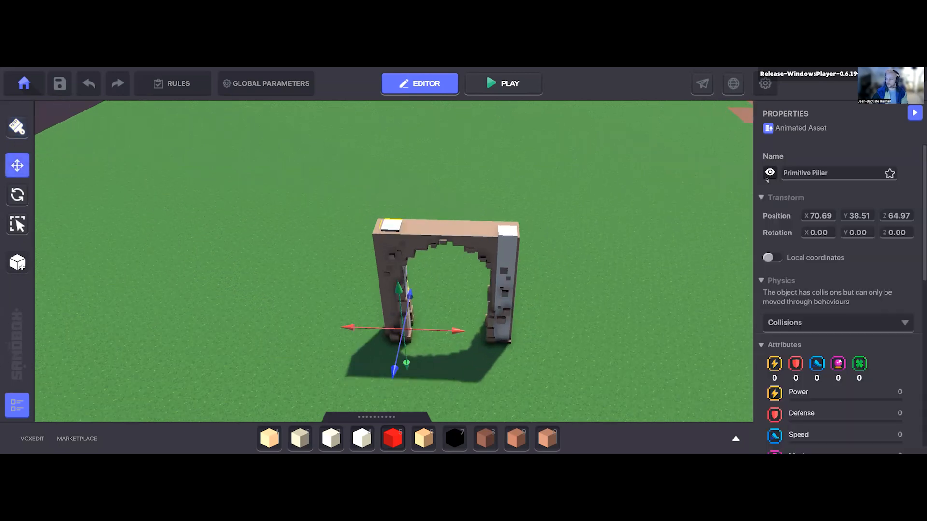
left_click(506, 231, "shift")
Step: Set the physics of the Desert Wall Archway to No Collisions
left_click(447, 229)
left_click(802, 323)
left_click(791, 354)
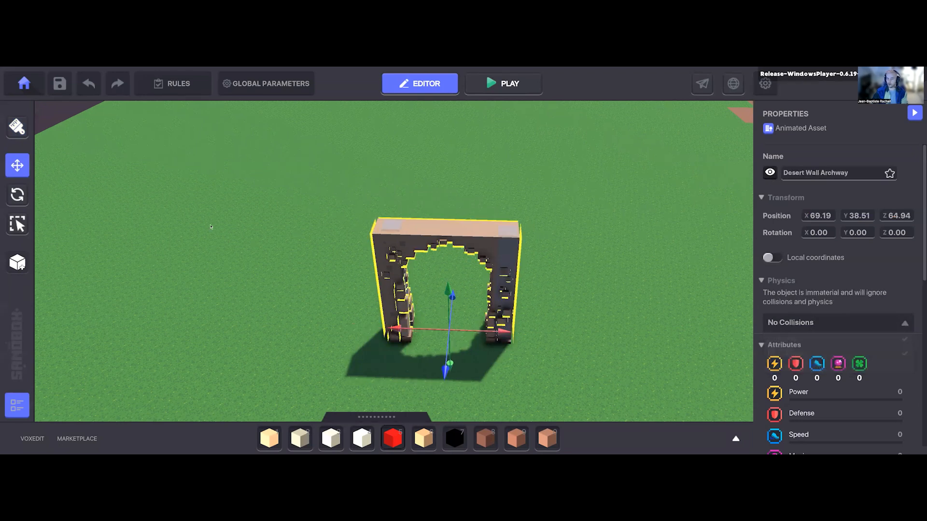
Step: Play-test the game again, running the avatar through the archway and sideways against its legs, and return to the editor
left_click(487, 87)
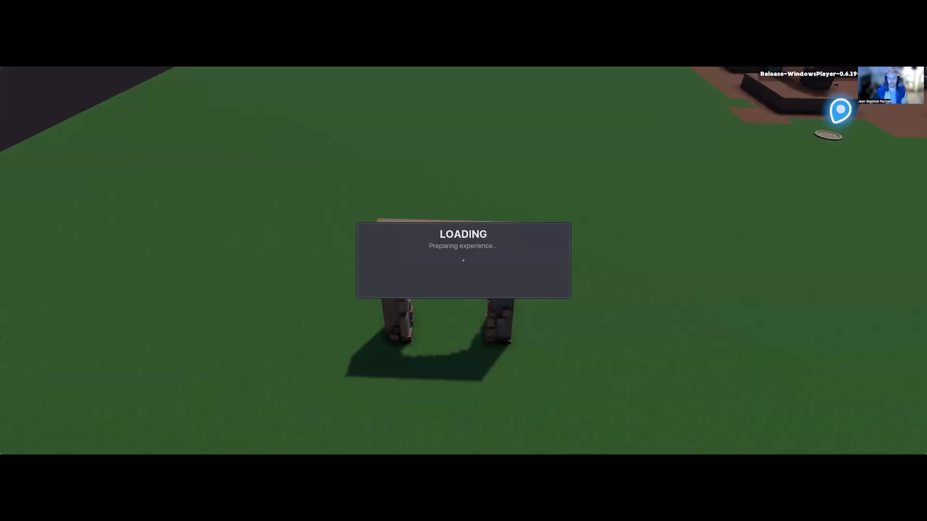
key("w")
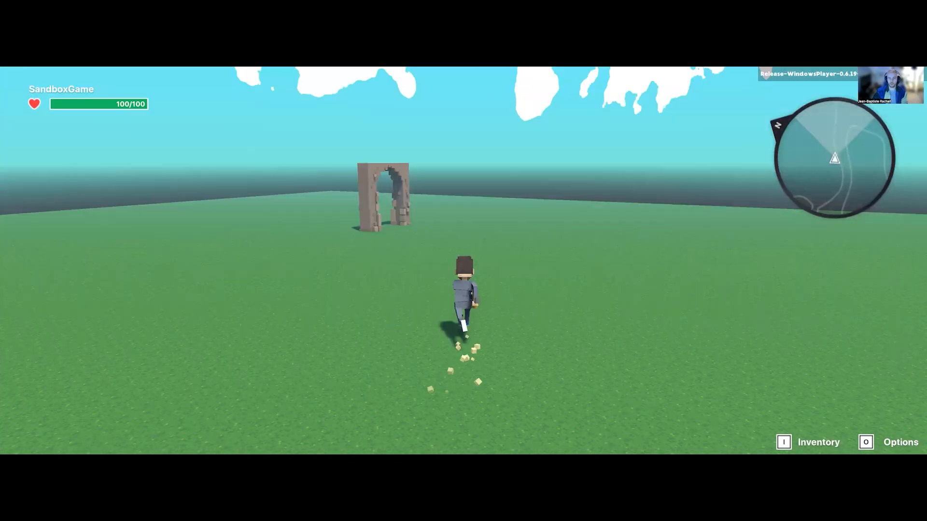
key("d")
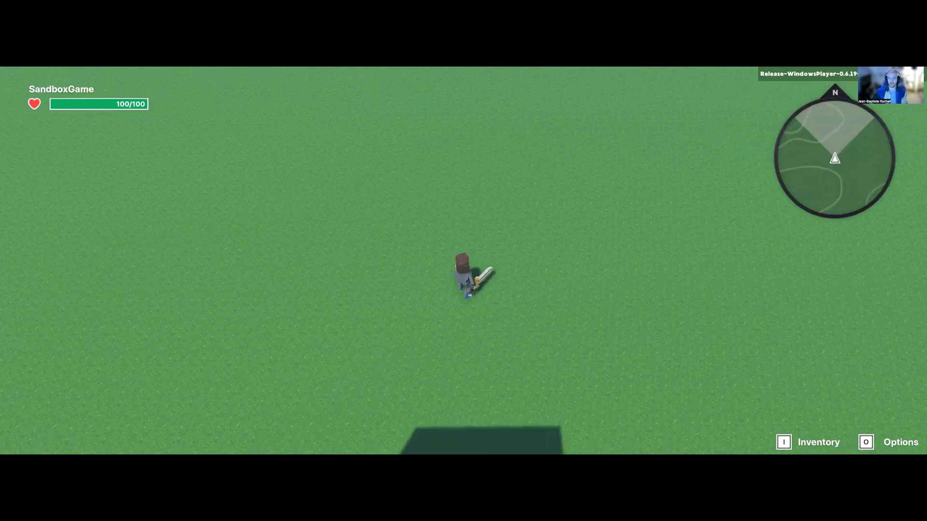
key("s")
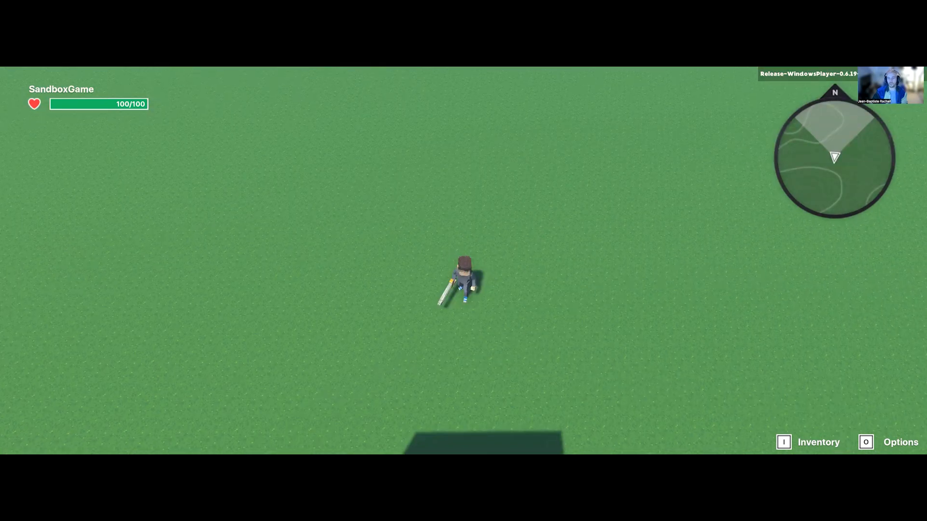
key("s")
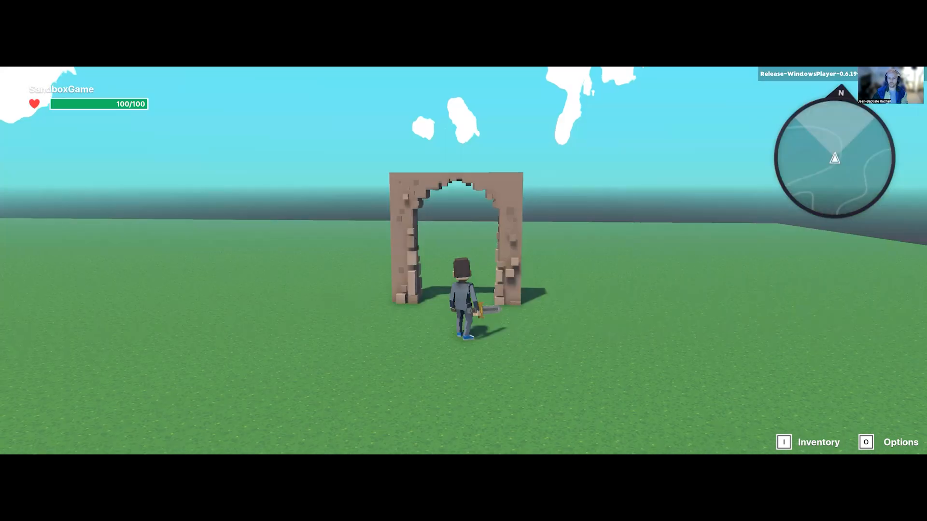
key("w")
key("w")
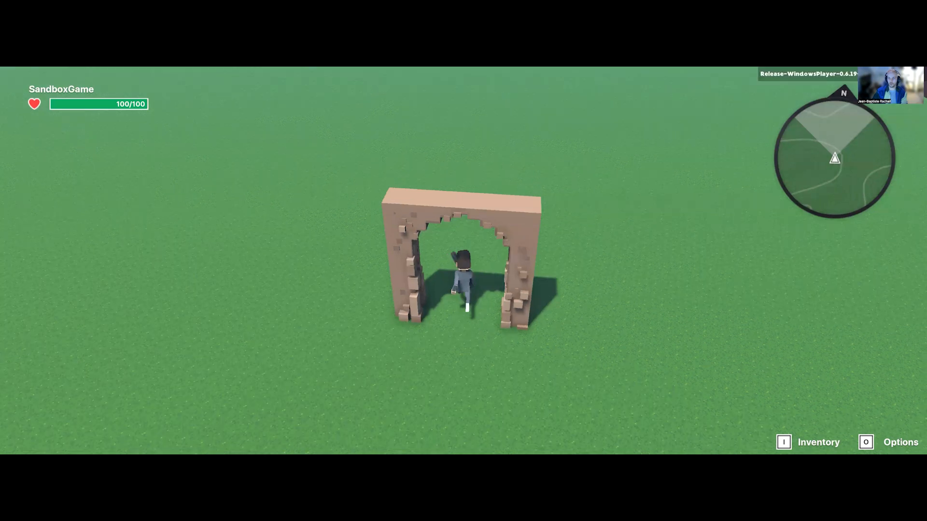
key("w")
key("a")
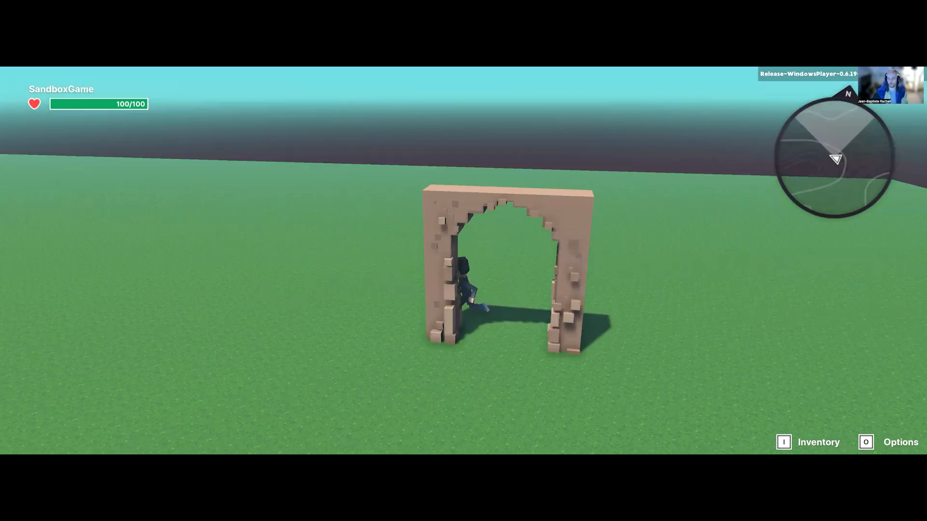
key("d")
key("a")
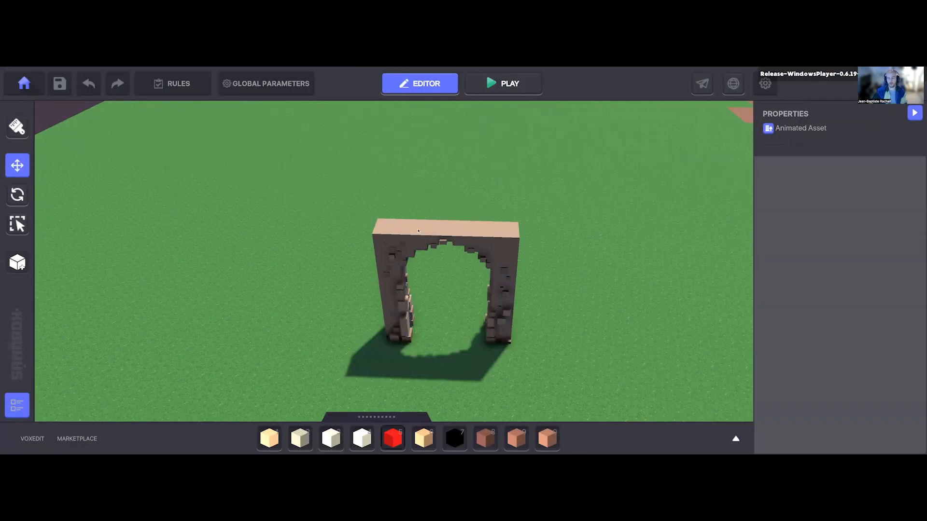
left_click(418, 231)
Step: Assign the Basic Platform behaviour to the Desert Wall Archway
scroll(804, 255, "down", 3)
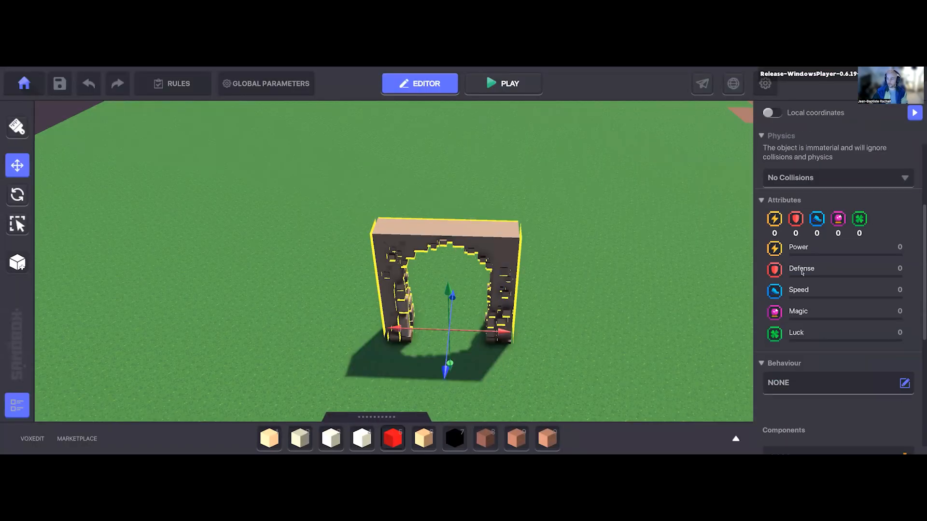
scroll(809, 338, "down", 2)
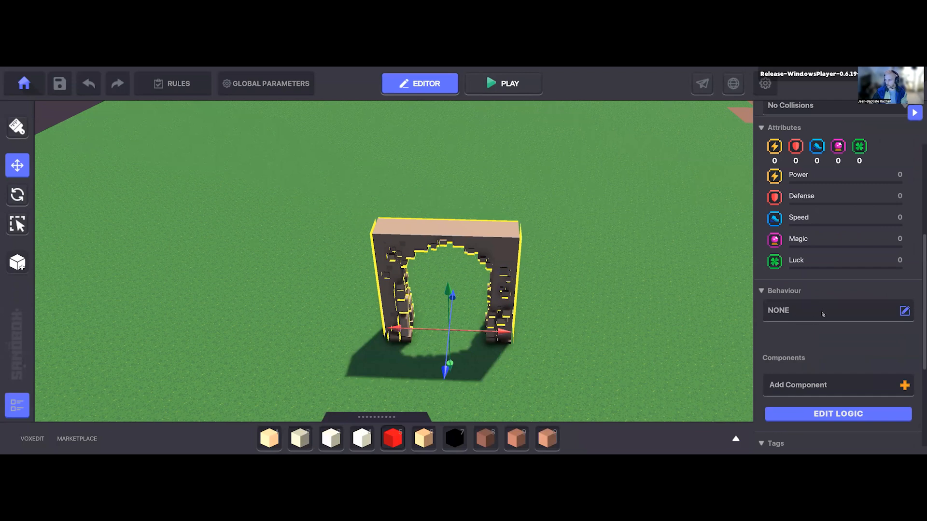
scroll(823, 313, "down", 2)
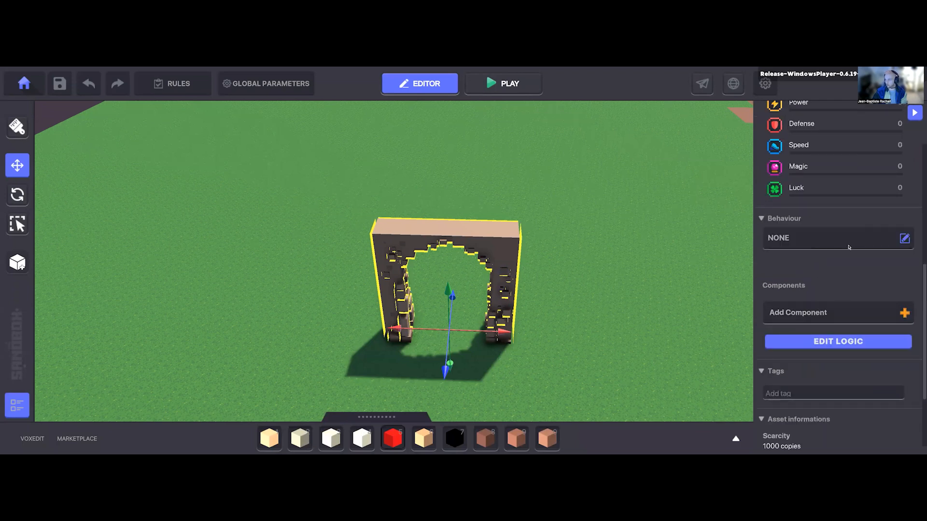
left_click(817, 240)
scroll(472, 311, "down", 5)
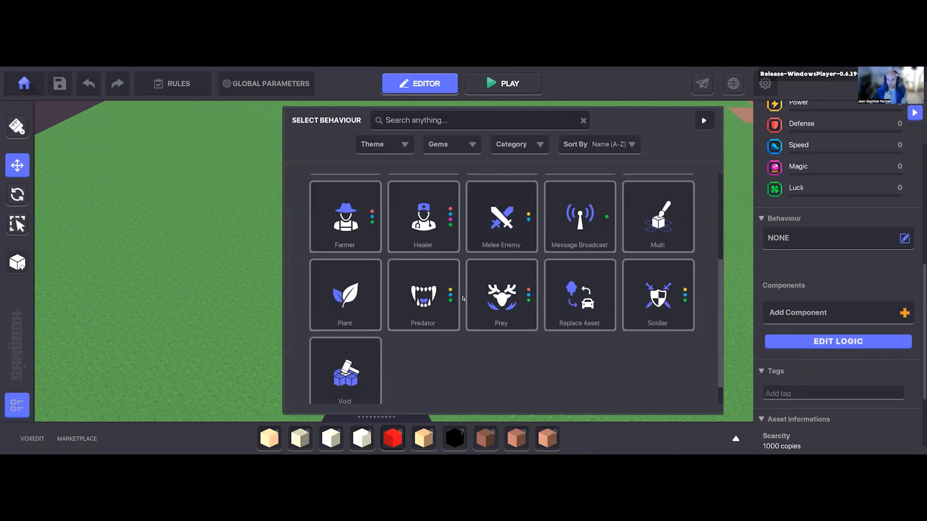
scroll(462, 298, "up", 5)
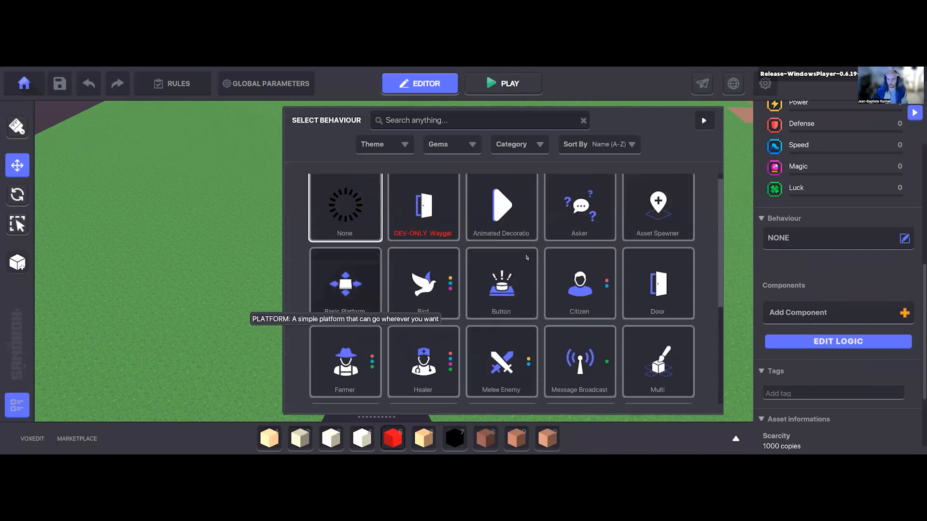
left_click(328, 288)
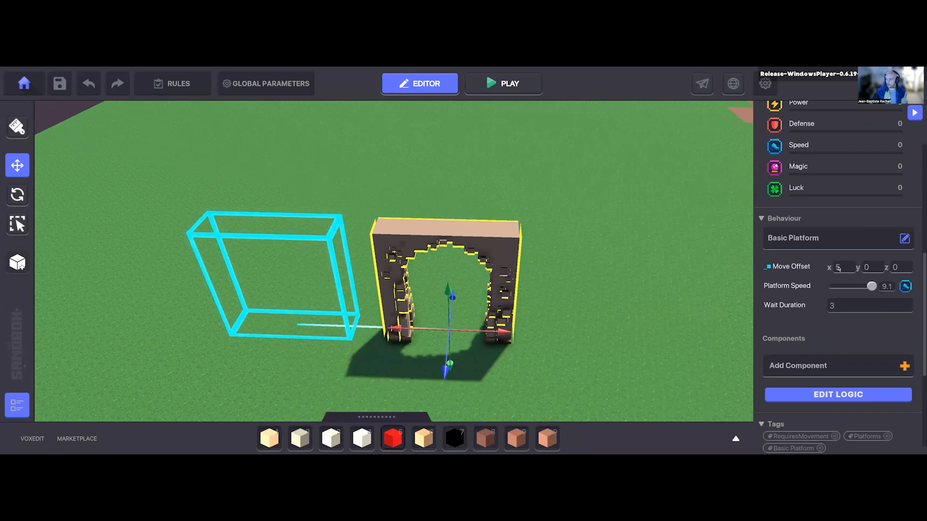
Step: Set the archway's platform Move Offset x to 0, its Platform Speed to 0.0 and its Wait Duration to 0
type("0")
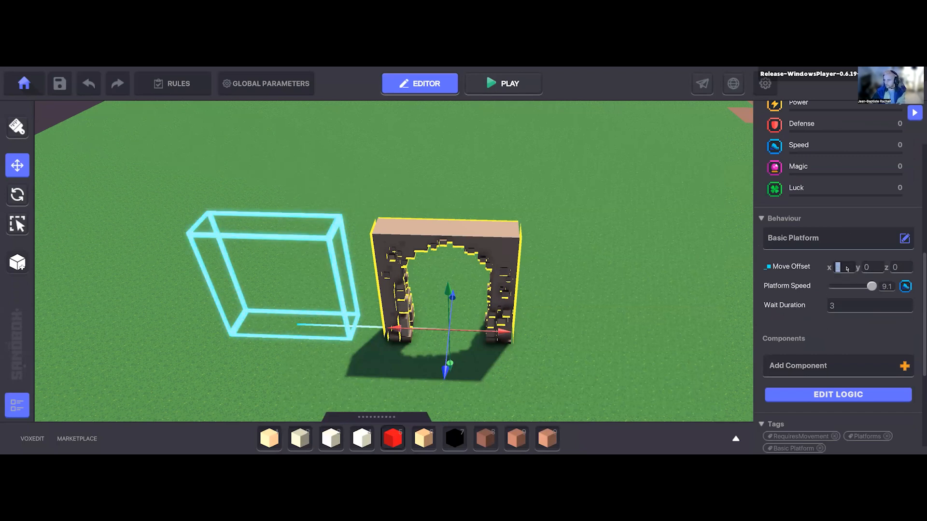
left_click_drag(871, 287, 796, 288)
left_click(840, 309)
type("0")
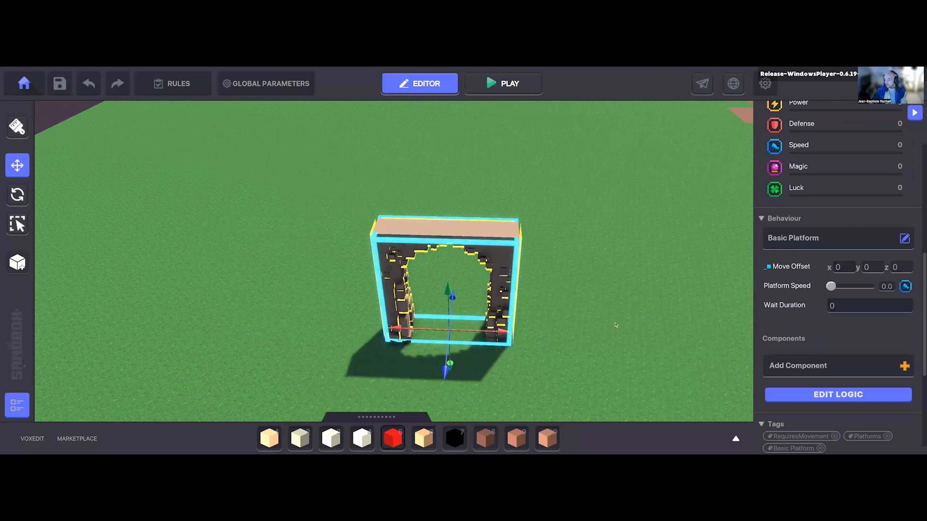
Step: Play-test the game, running the avatar through the archway as a Basic Platform, and return to the editor
right_click_drag(615, 314, 621, 339)
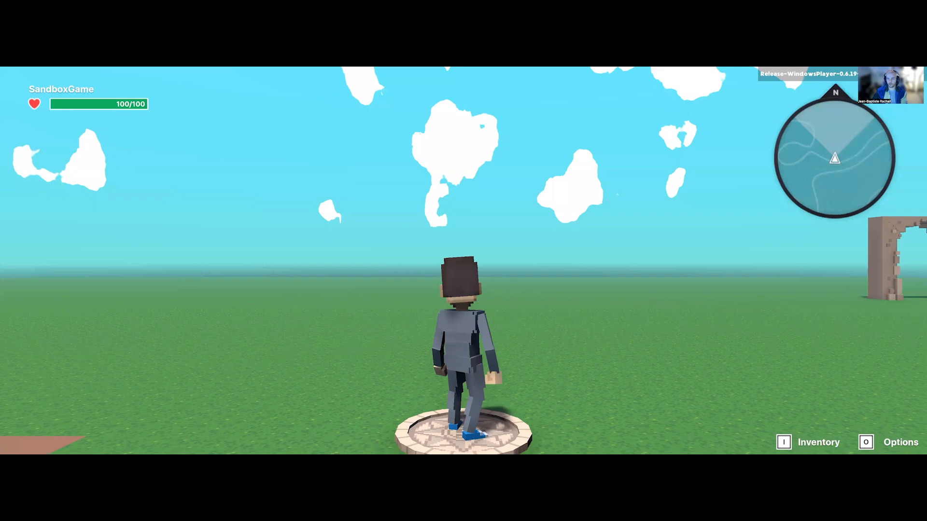
key("w")
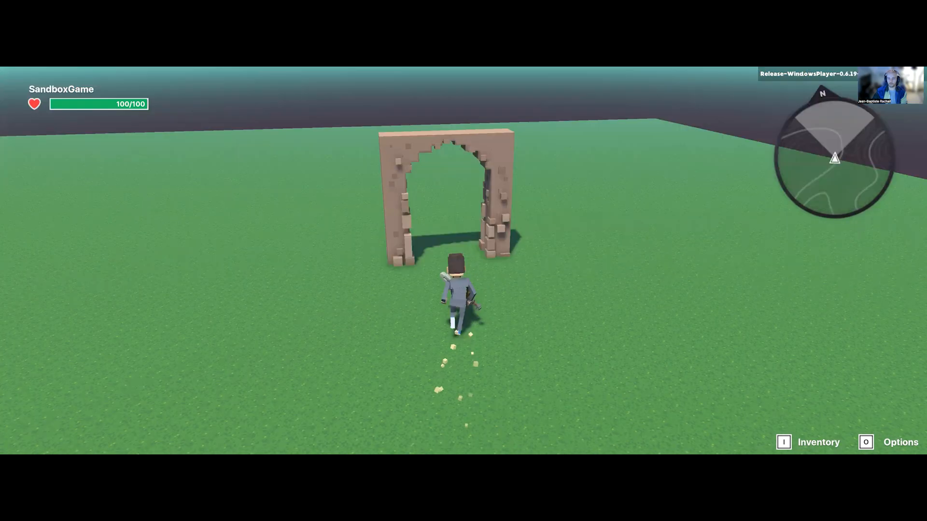
key("w")
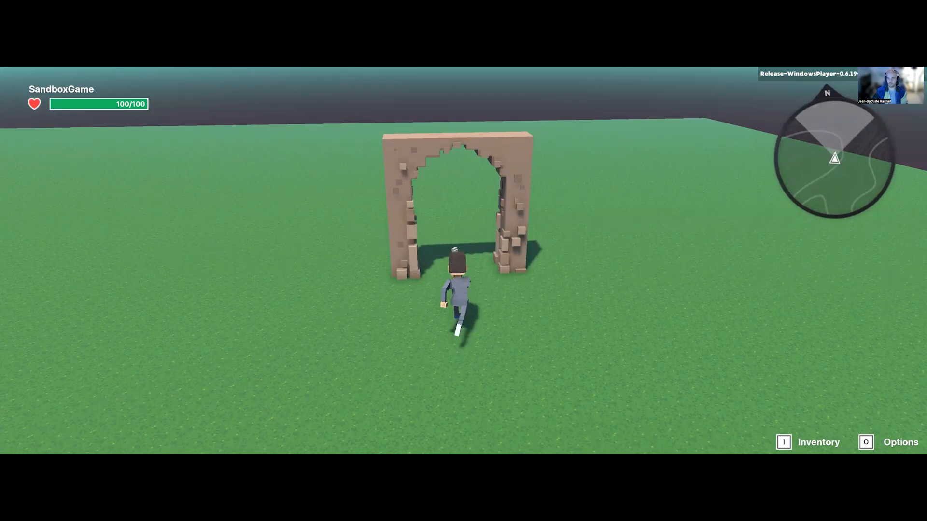
key("w")
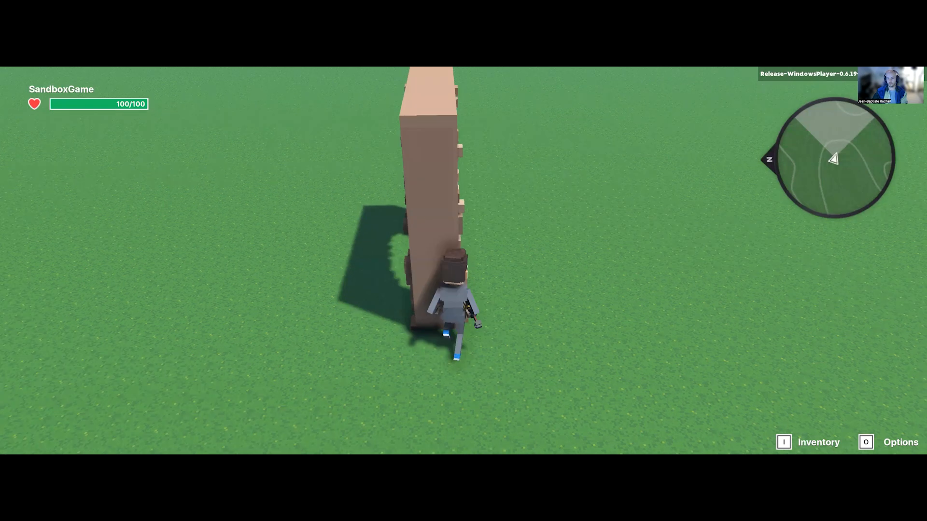
key("w")
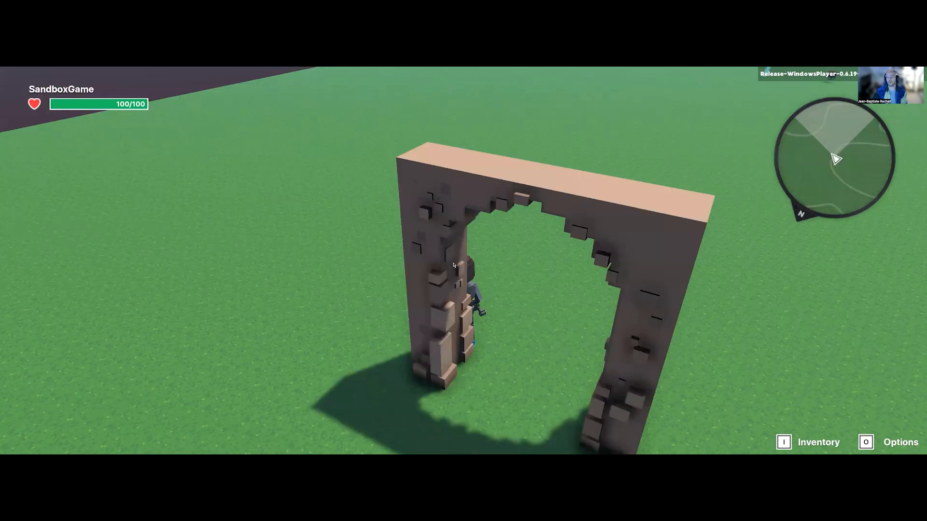
key("Escape")
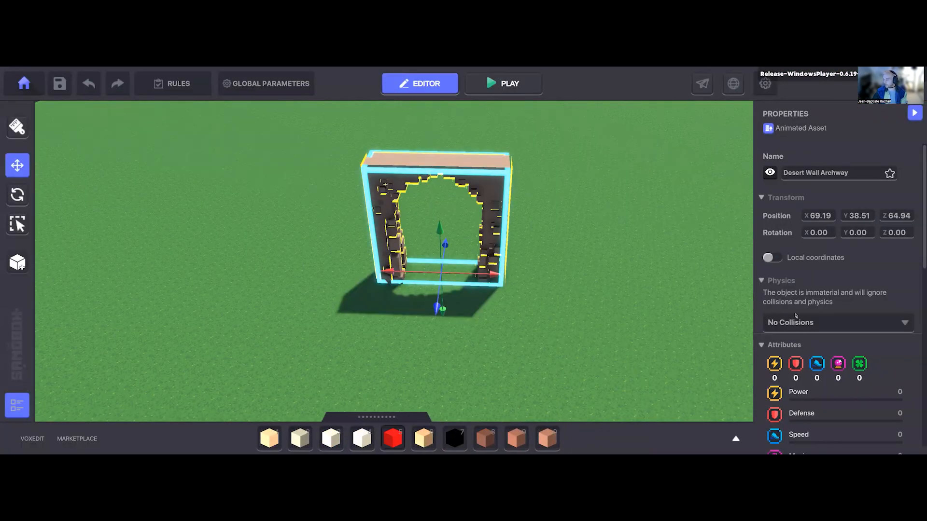
Step: Change the collision option in the physics settings of the Desert Wall Archway
left_click(796, 324)
left_click(794, 356)
left_click(792, 327)
left_click(789, 340)
Step: Play-test the changed physics by moving the avatar back and forth through and around the archway, and return to the editor
right_click_drag(554, 285, 600, 291)
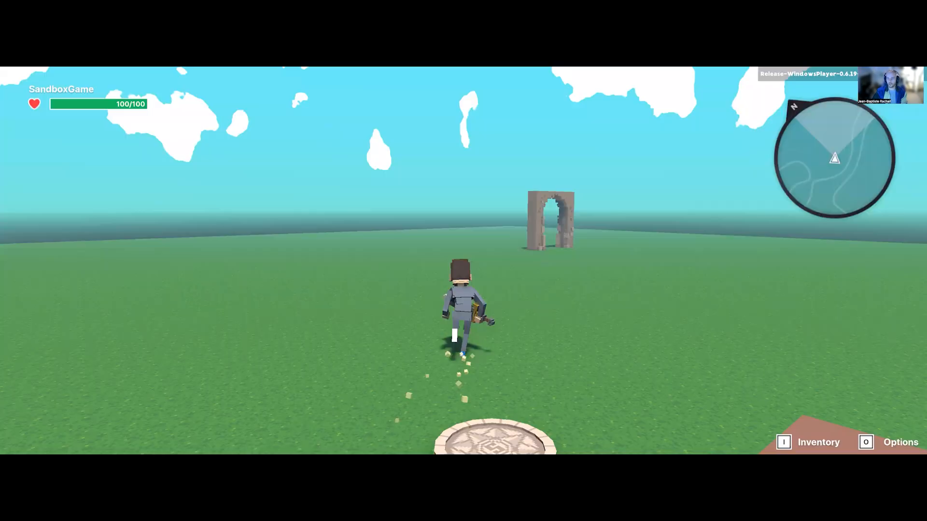
key("w")
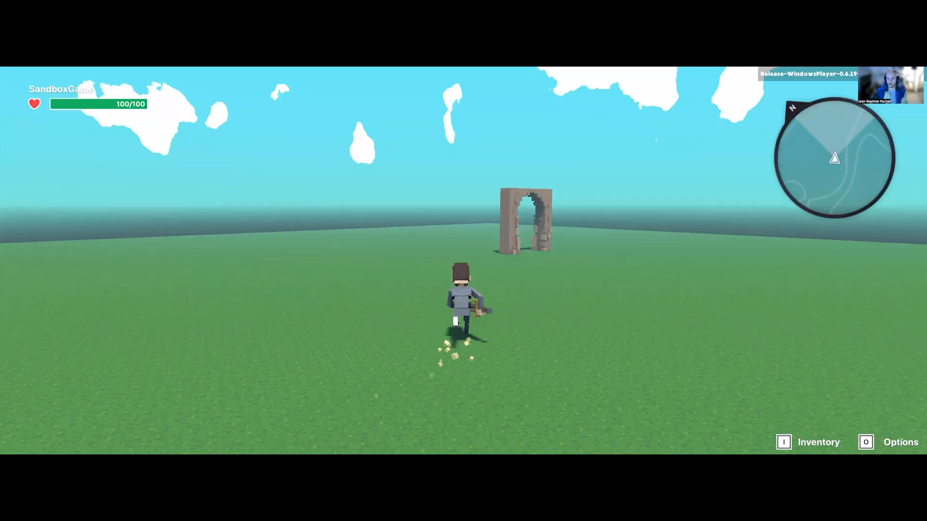
key("w")
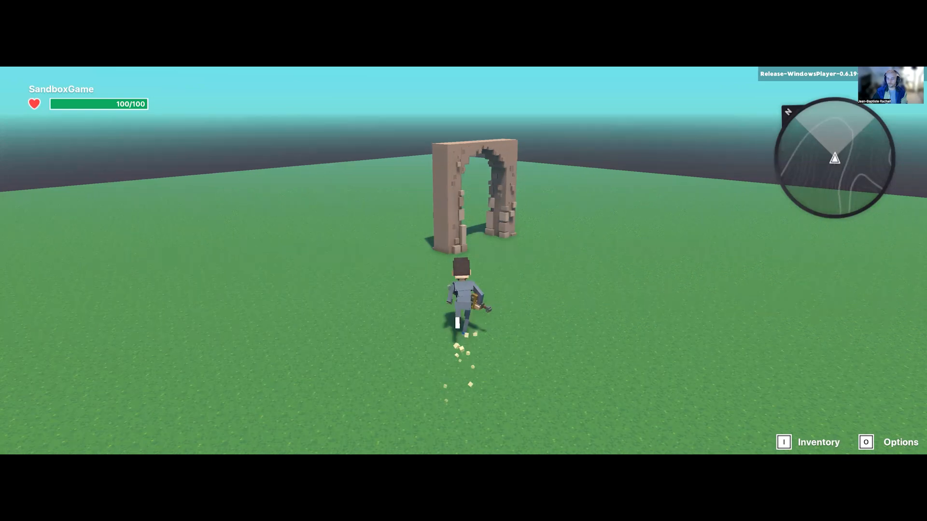
key("w")
key("a")
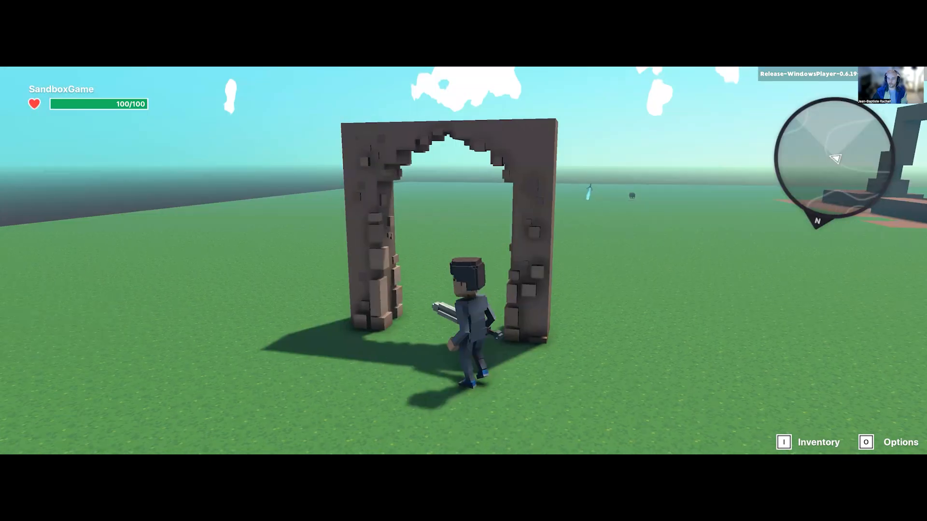
key("w")
key("d")
key("a")
key("w")
key("s")
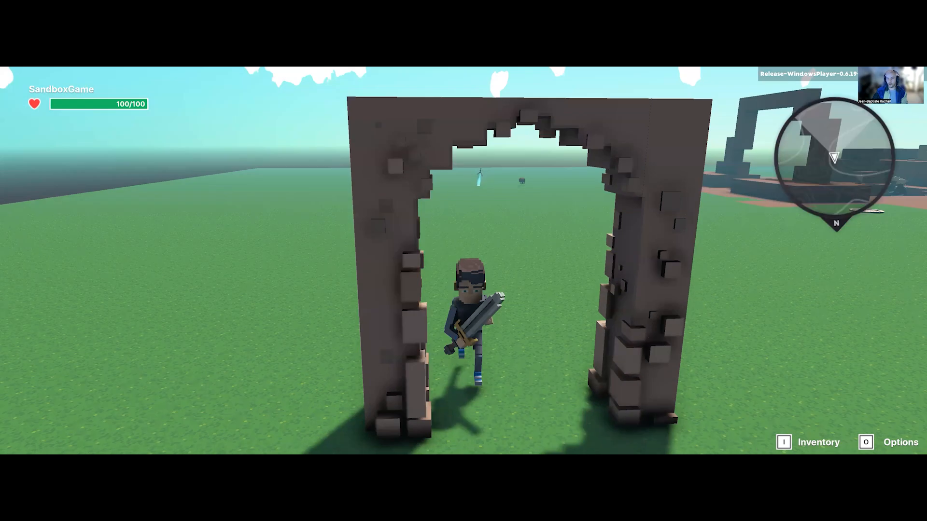
key("w")
key("d")
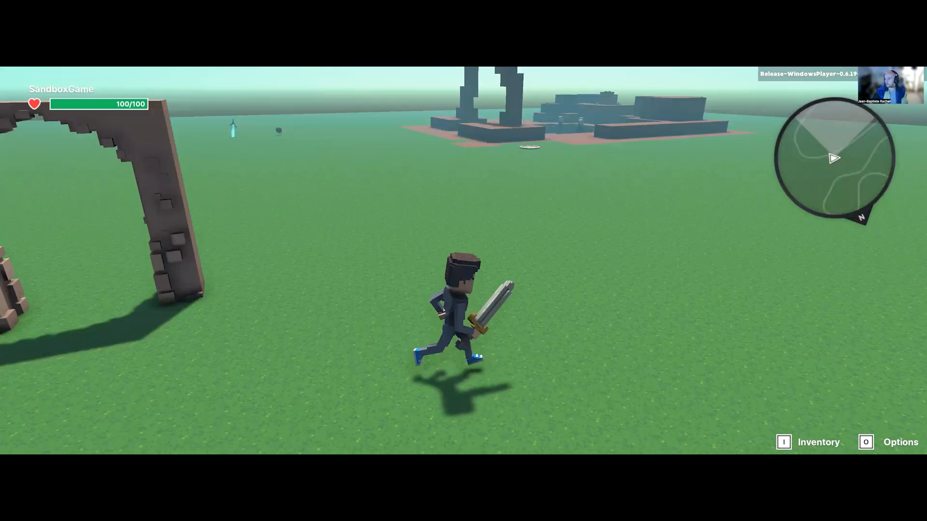
key("a")
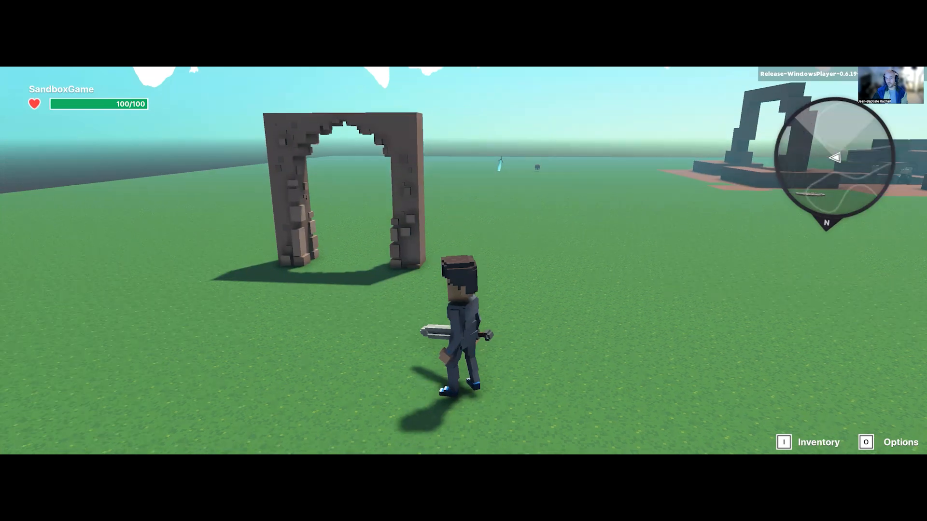
key("w")
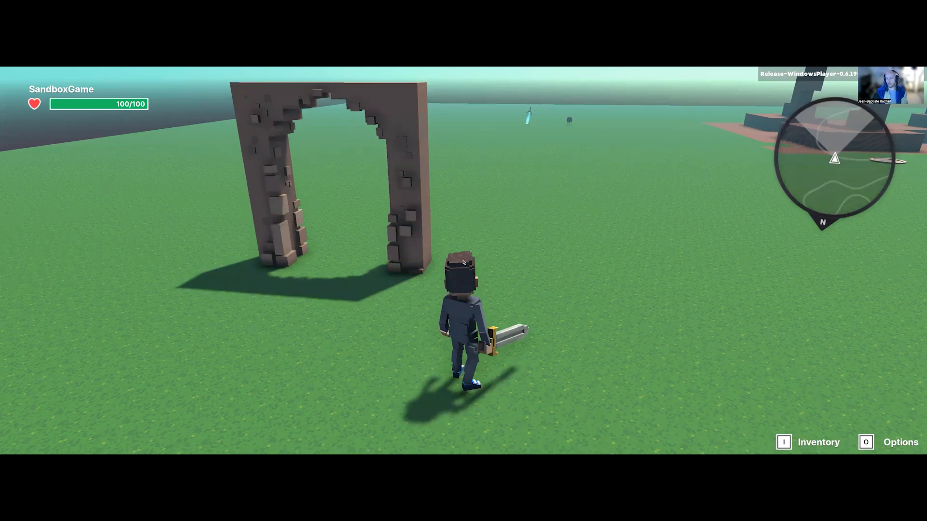
key("Escape")
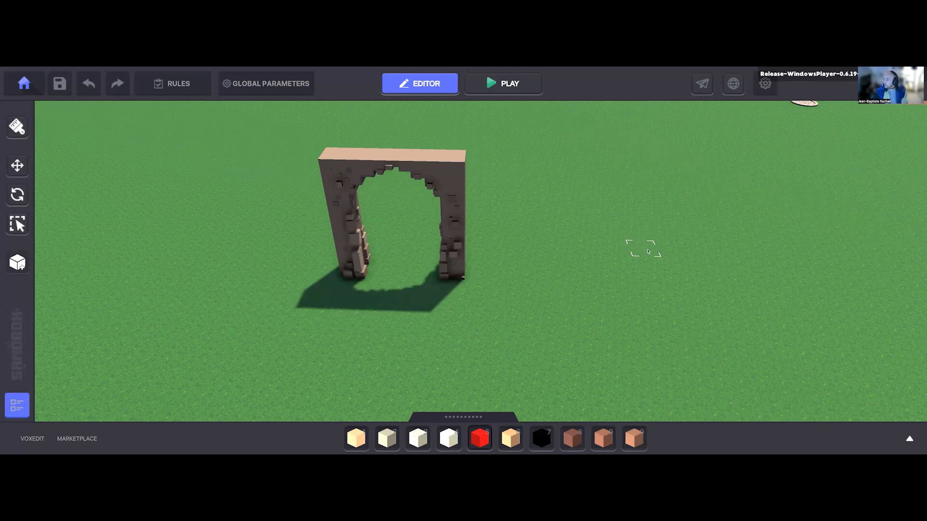
Step: Examine the archway and the whole terrain from a distance, including the desert ruins and the spawn point
key("a")
key("a")
key("a")
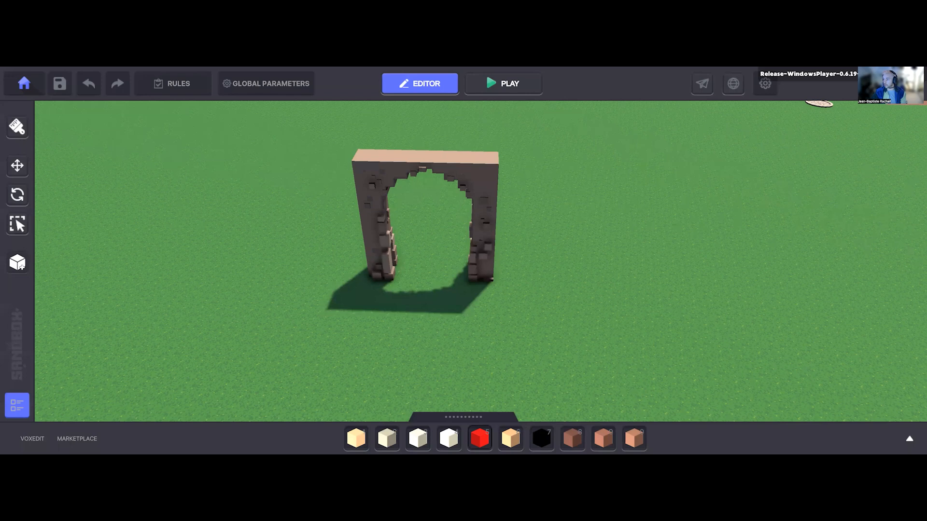
middle_click_drag(589, 286, 584, 280)
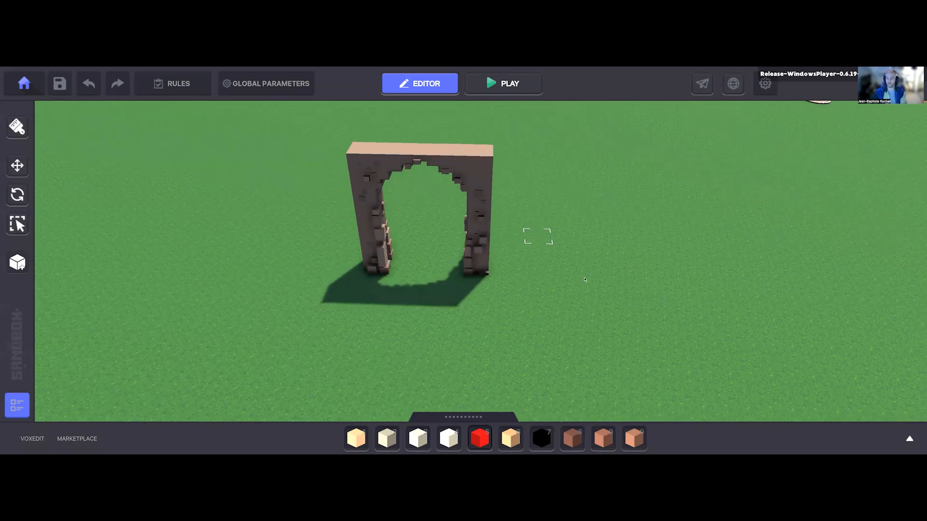
scroll(577, 203, "down", 10)
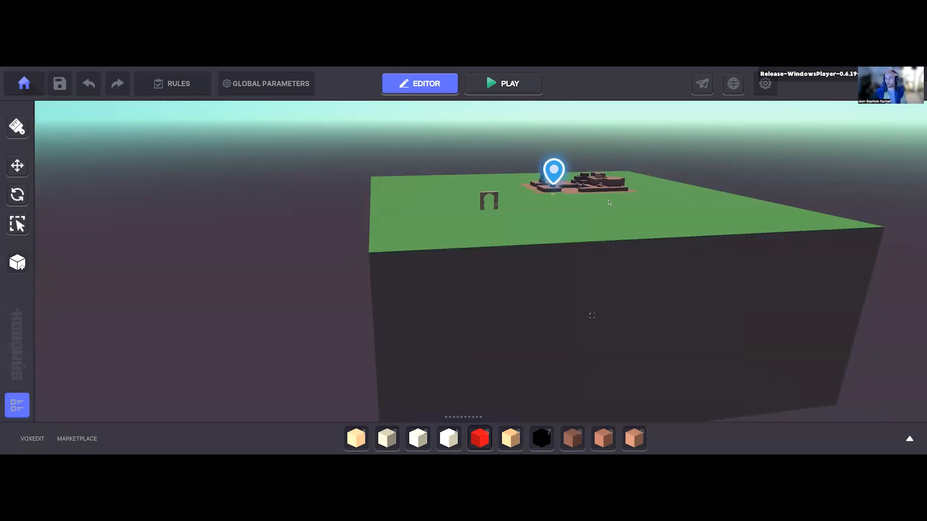
middle_click_drag(588, 280, 598, 281)
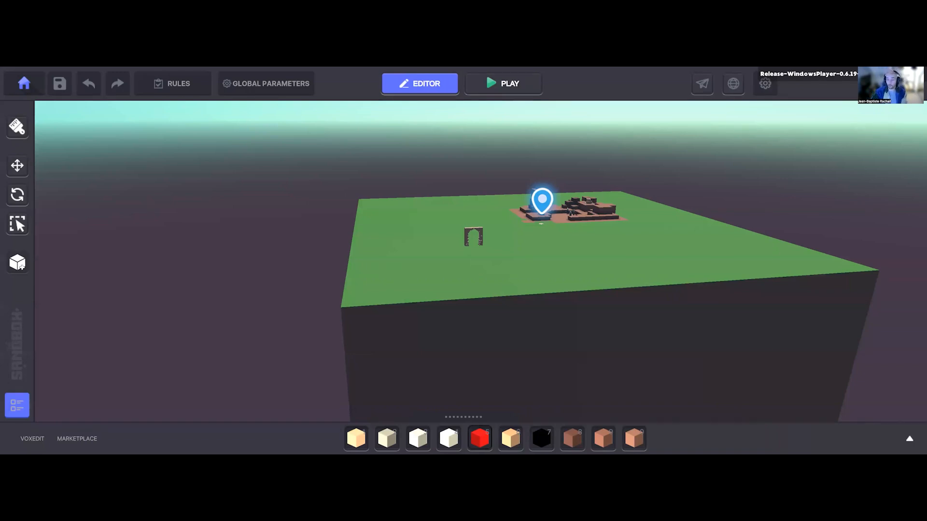
key("d")
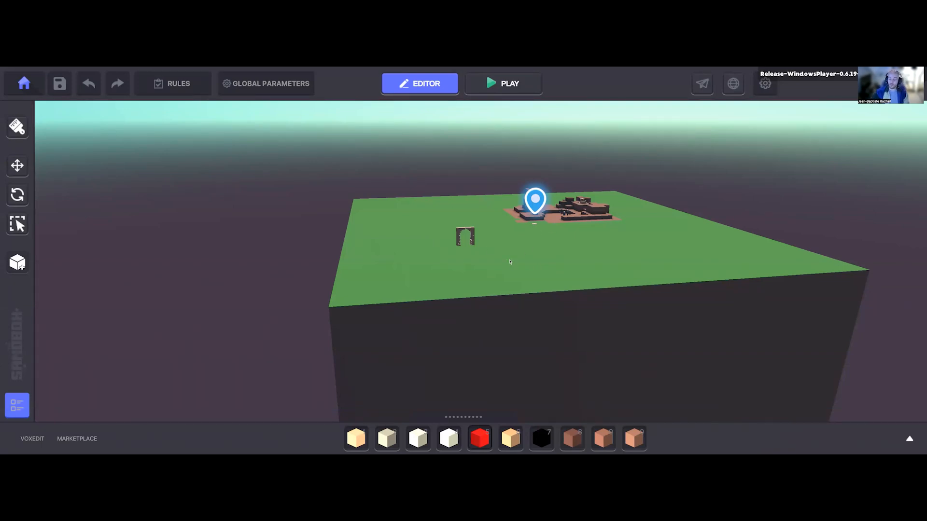
right_click_drag(520, 275, 465, 276)
right_click_drag(533, 285, 502, 333)
right_click_drag(485, 265, 452, 305)
right_click_drag(355, 298, 642, 196)
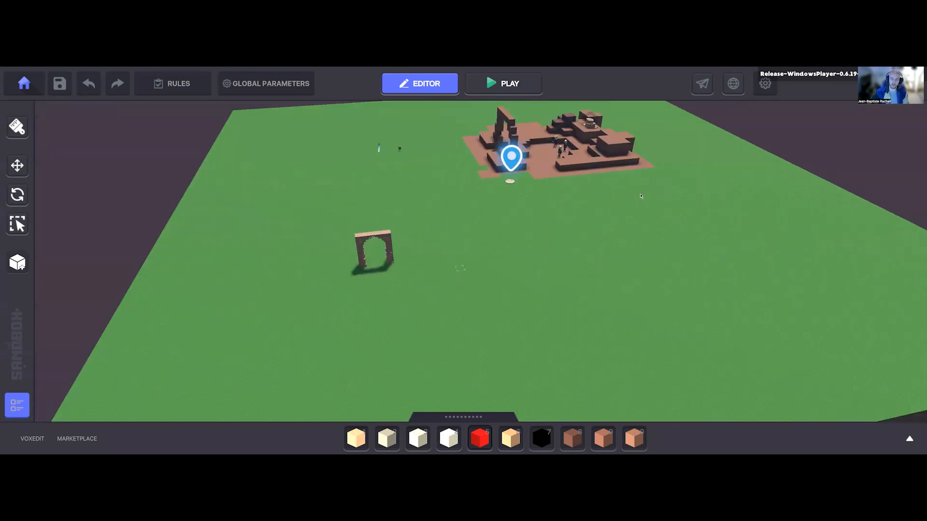
middle_click_drag(479, 334, 480, 345)
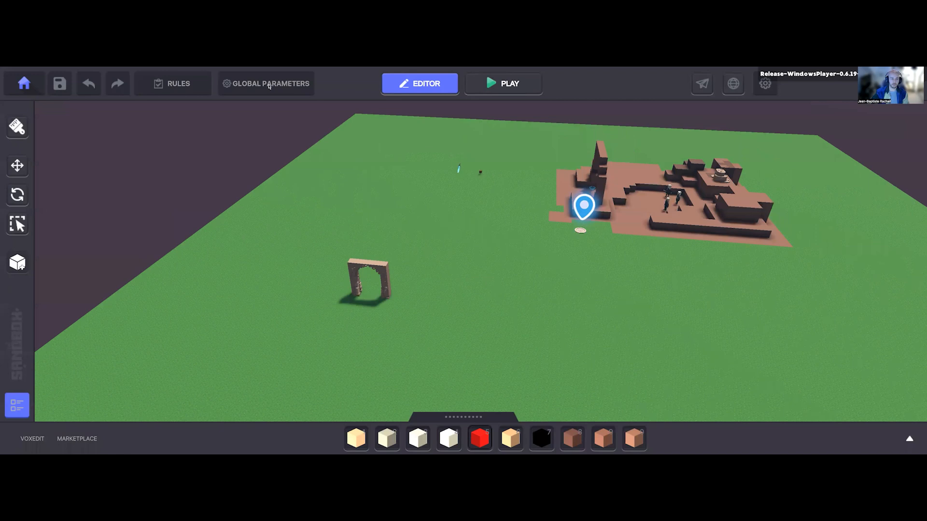
Step: Set the ambience lighting to Sunrise in the game's global parameters
left_click(270, 84)
left_click(550, 184)
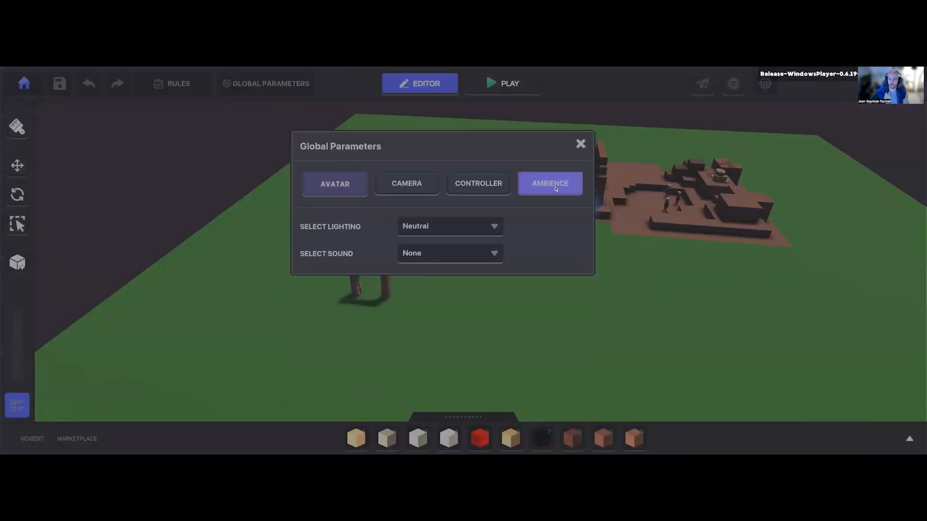
left_click(451, 226)
left_click(429, 244)
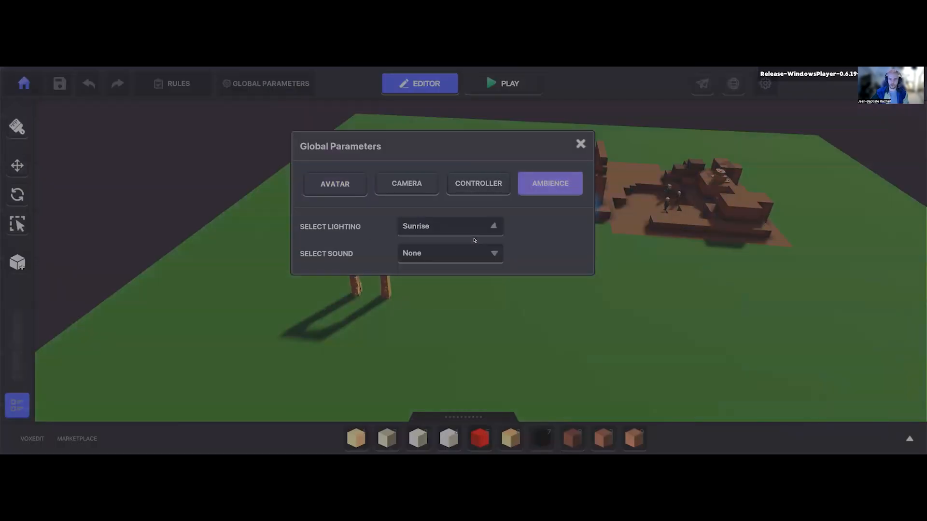
Step: Preview the Night, Noon and Desert ambience lighting, return to Sunrise, and view the lit scene
left_click(426, 235)
left_click(418, 259)
left_click(433, 229)
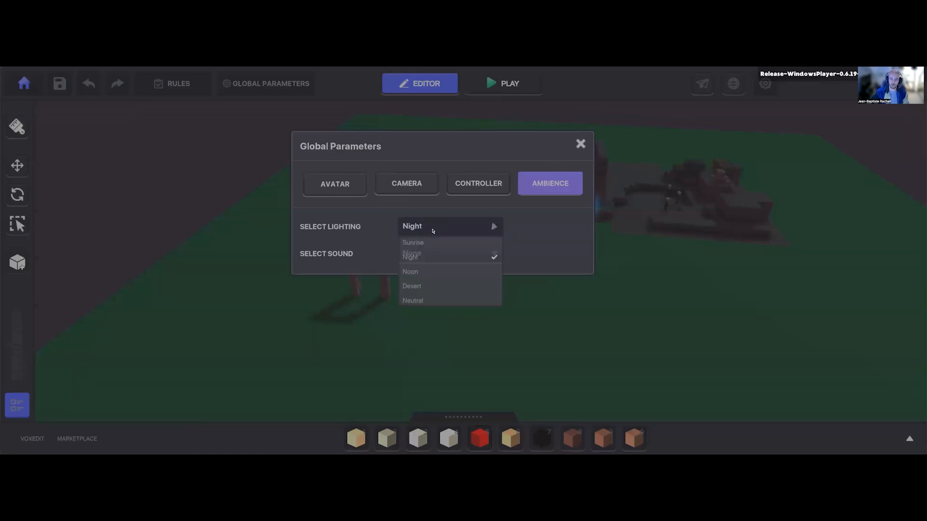
left_click(430, 271)
left_click(428, 232)
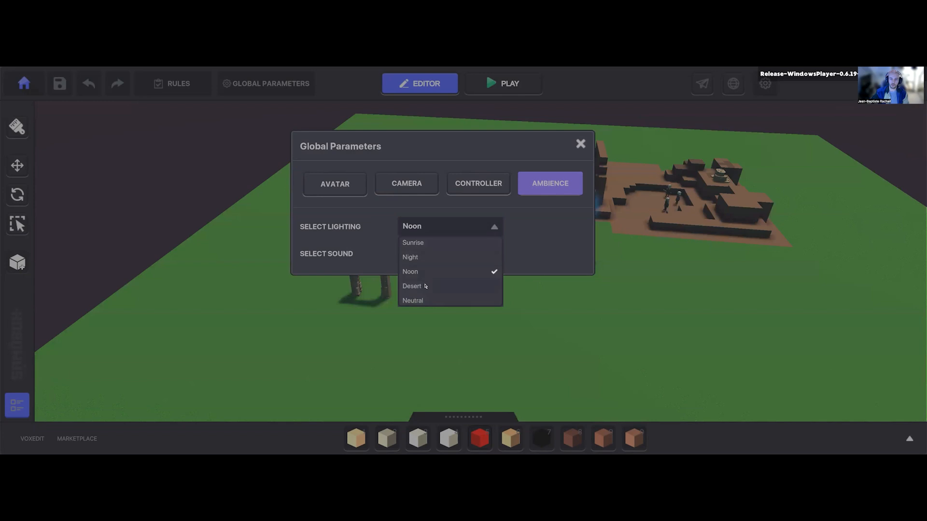
left_click(425, 287)
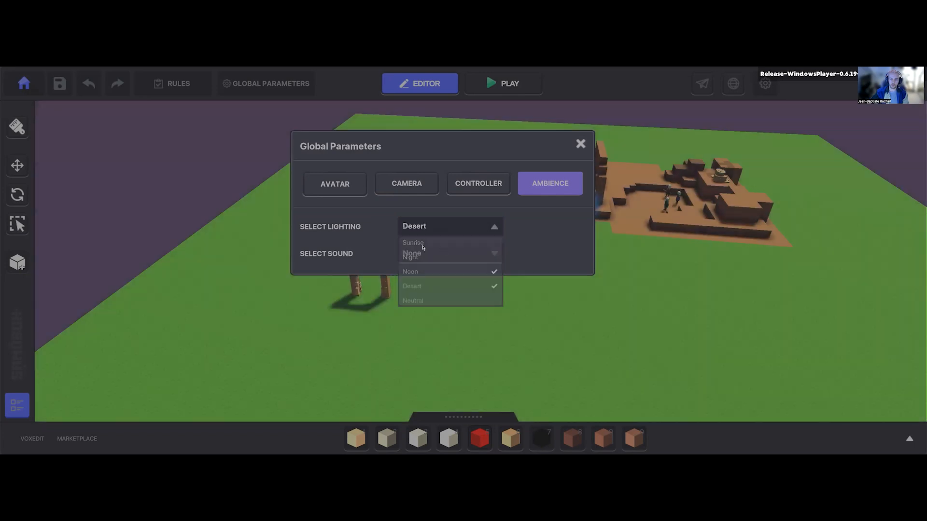
left_click(414, 243)
left_click(580, 143)
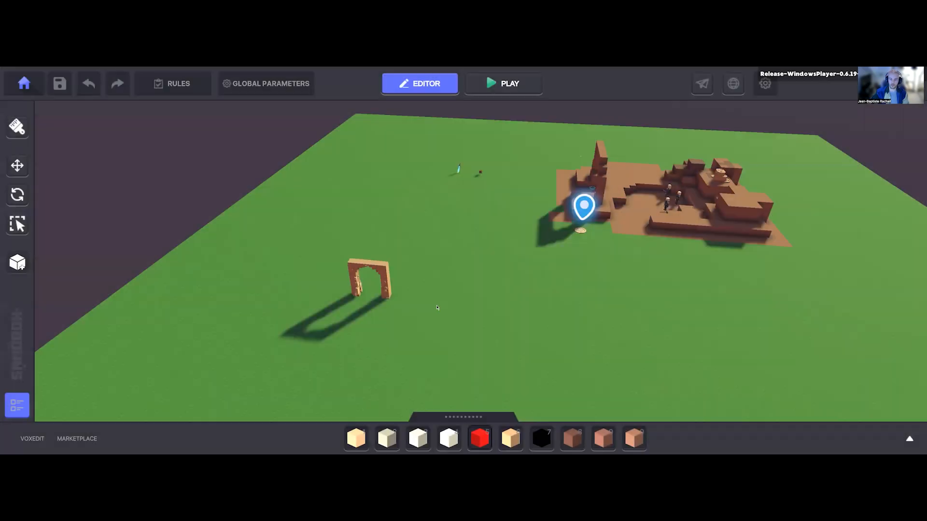
right_click_drag(392, 301, 361, 334)
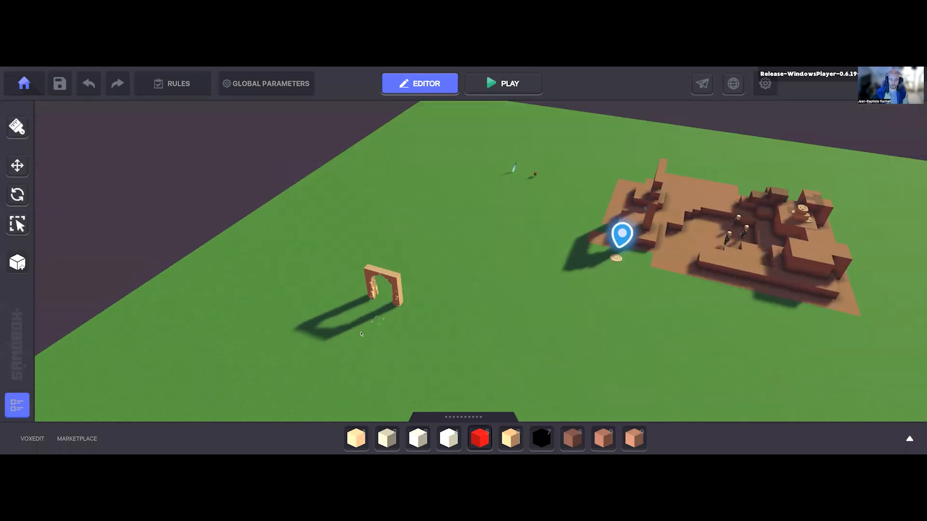
Step: Build a large solid box of Rosybrown block 2 at the edge of the terrain
right_click_drag(438, 341, 626, 441)
key("9")
right_click_drag(467, 263, 277, 259)
scroll(289, 260, "down", 3)
left_click_drag(291, 265, 393, 286)
scroll(376, 292, "down", 2)
right_click_drag(393, 286, 413, 296)
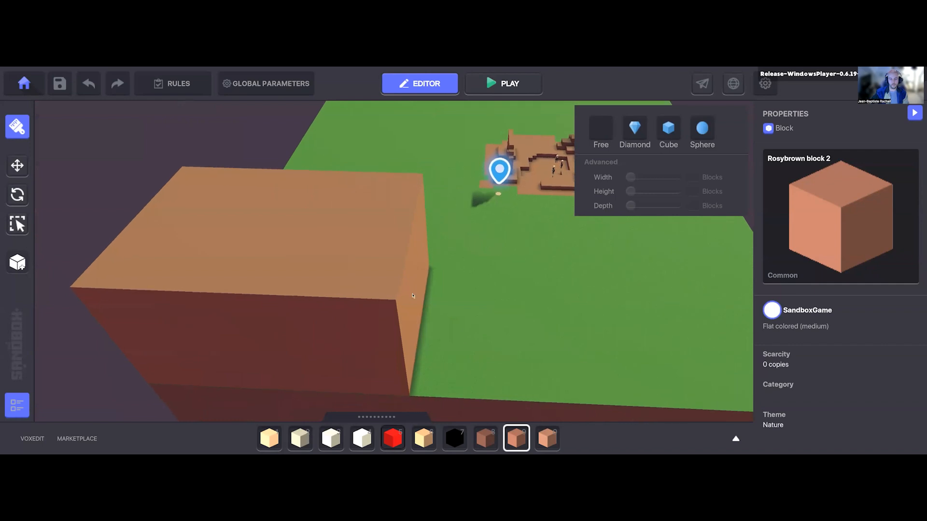
Step: Hollow out the large box from its outer sides, leaving a roof and two adjoining walls
right_click_drag(273, 201, 250, 162)
right_click_drag(271, 252, 511, 249)
middle_click_drag(327, 367, 378, 342)
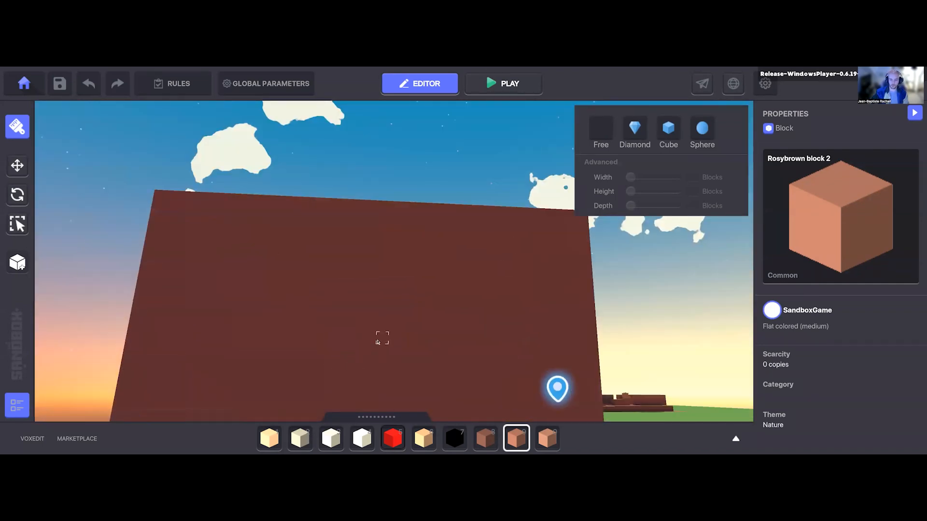
right_click_drag(377, 342, 378, 356)
left_click_drag(525, 252, 493, 372)
key("a")
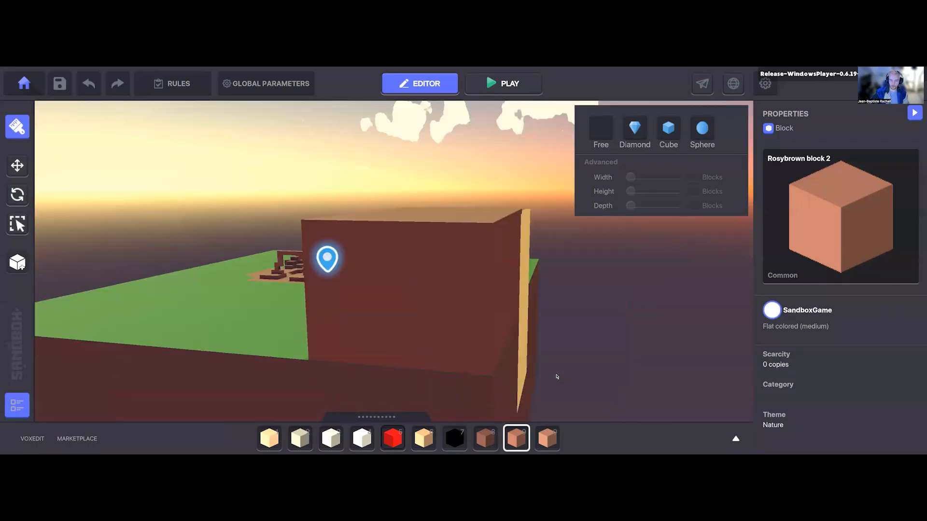
left_click_drag(488, 239, 320, 358)
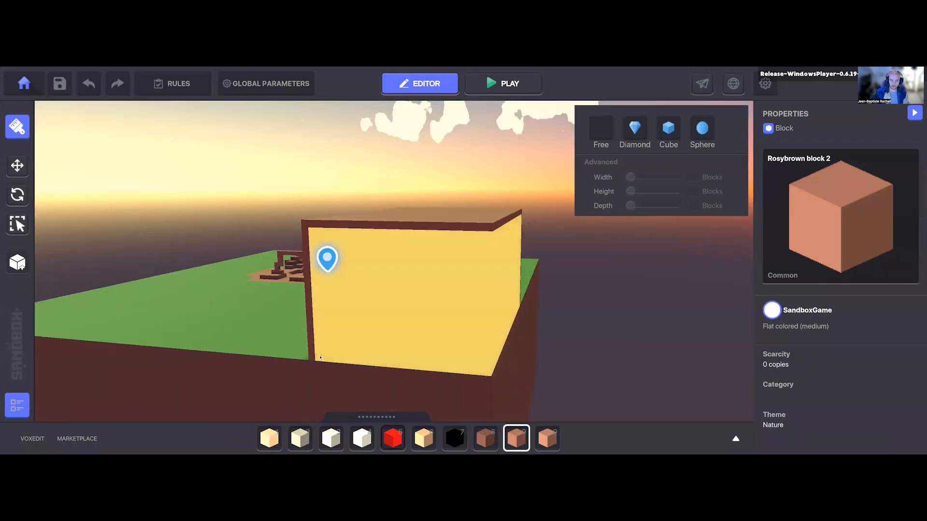
left_click(457, 314)
right_click_drag(459, 327, 414, 288)
Step: Cut a wide window slot and four smaller openings through the back wall of the hollowed building
key("d")
key("w")
left_click_drag(326, 203, 397, 218)
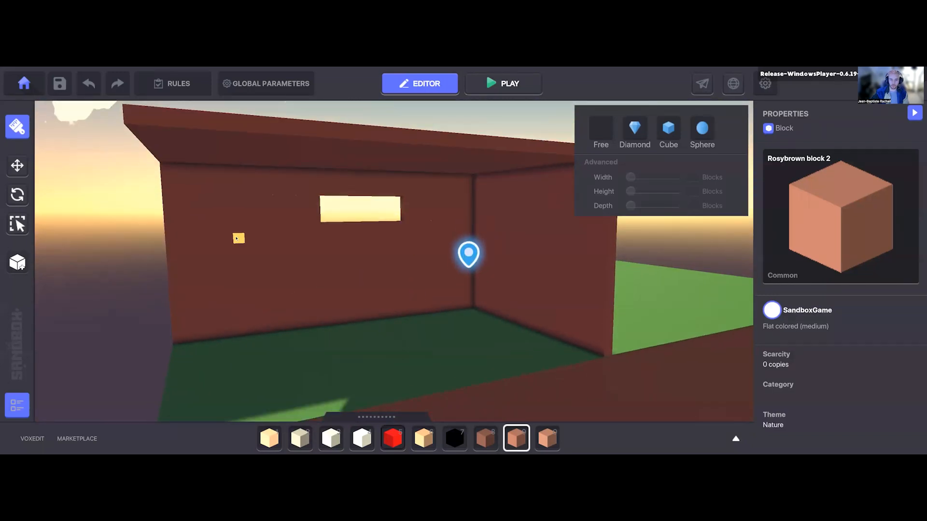
left_click(268, 255)
left_click(406, 269)
left_click(331, 282)
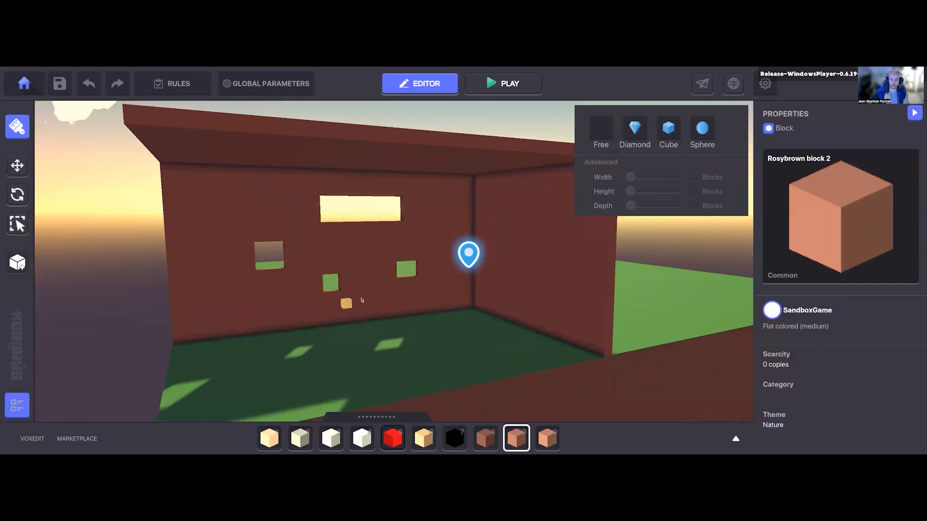
left_click(445, 224)
Step: Cut several small openings of different sizes through the roof of the building
left_click(430, 193)
left_click(222, 194)
right_click_drag(291, 203, 280, 239)
left_click(330, 205)
left_click(434, 230)
left_click(165, 289)
Step: Examine the openings from above and below and how sunlight falls through them onto the floor
right_click_drag(333, 336, 377, 302)
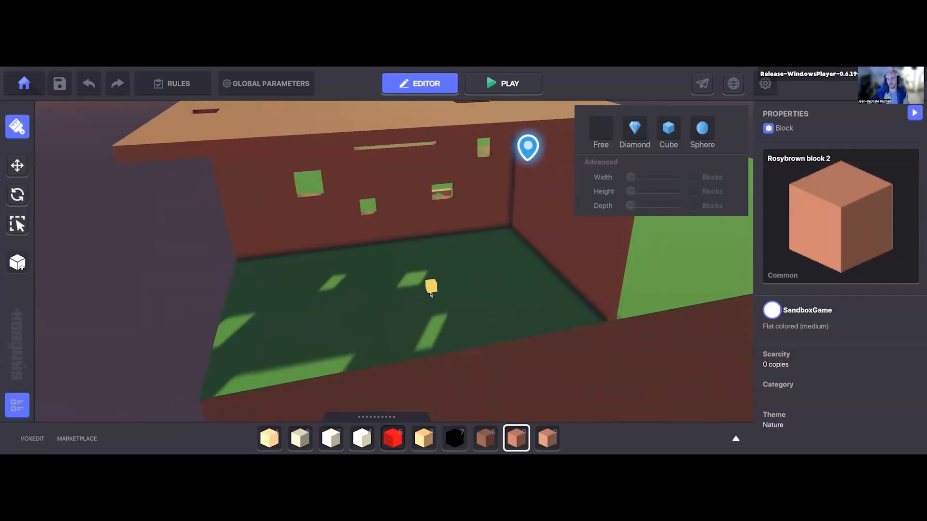
middle_click_drag(473, 237, 321, 313)
right_click_drag(320, 313, 444, 304)
middle_click_drag(445, 305, 347, 326)
right_click_drag(347, 326, 283, 331)
middle_click_drag(285, 278, 467, 290)
right_click_drag(424, 290, 318, 251)
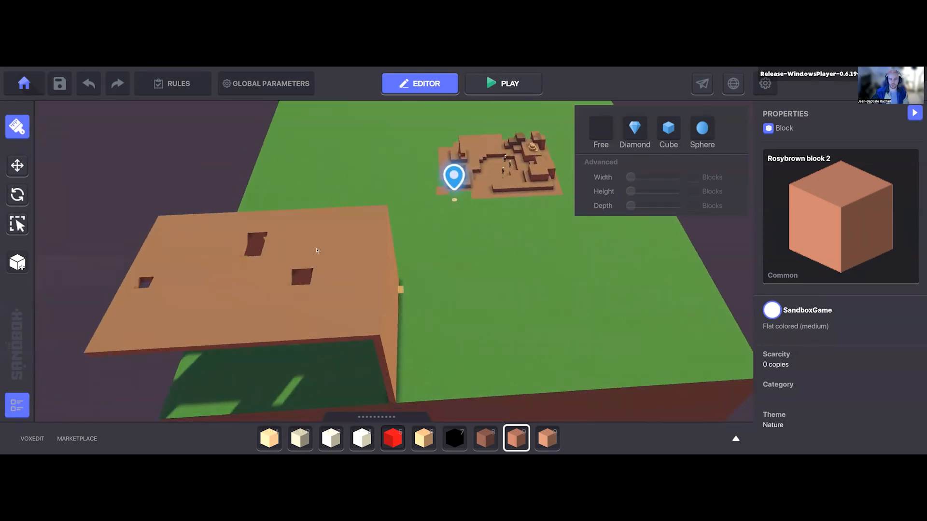
middle_click_drag(317, 250, 371, 169)
mouse_move(427, 232)
middle_mouse_down()
mouse_move(411, 254)
mouse_move(394, 240)
mouse_move(360, 259)
middle_mouse_up()
mouse_move(303, 264)
right_mouse_down()
mouse_move(333, 250)
mouse_move(360, 264)
mouse_move(412, 220)
mouse_move(373, 256)
mouse_move(413, 253)
mouse_move(456, 273)
right_mouse_up()
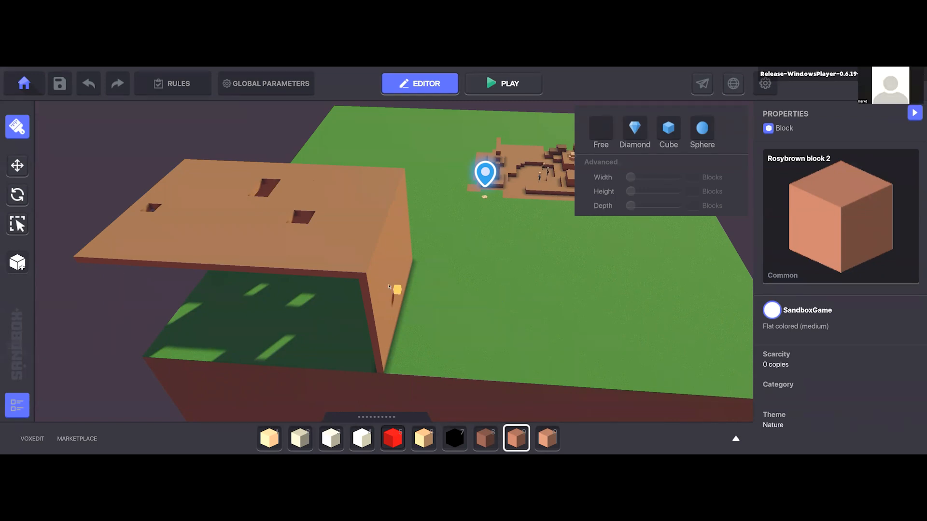
middle_click_drag(404, 316, 416, 311)
scroll(416, 311, "up", 2)
right_click_drag(417, 313, 445, 334)
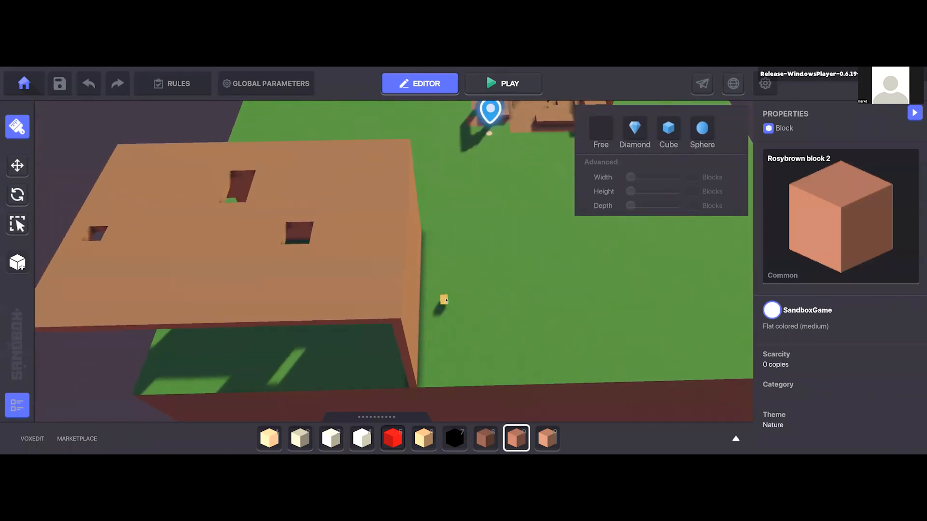
Step: Filter the asset library to blocks, search for "tran", and choose White Block Transparent for building
key("a")
key("Tab")
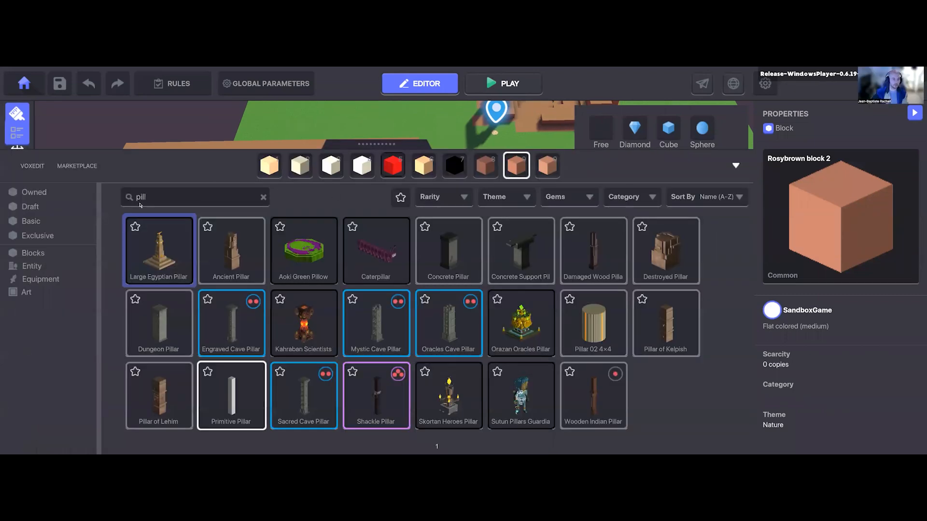
left_click(39, 253)
left_click(262, 198)
type("tran")
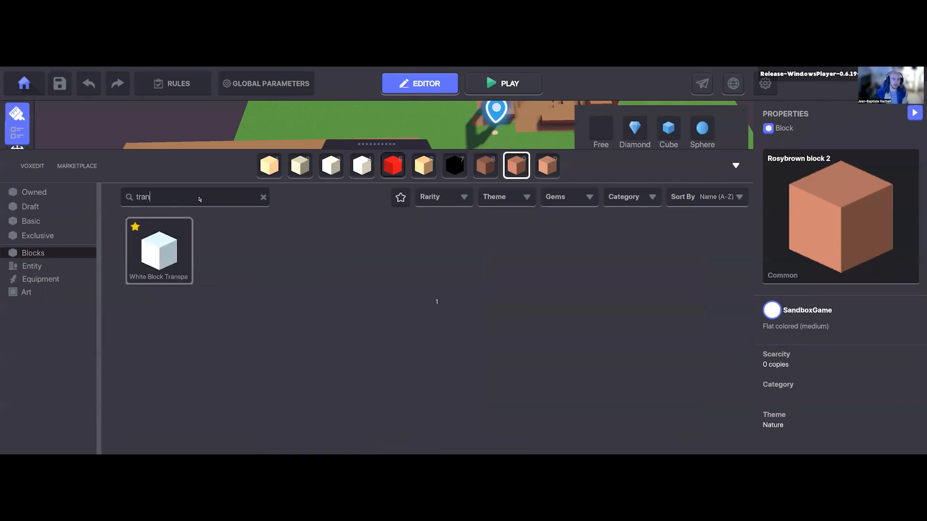
left_click(154, 270)
key("Tab")
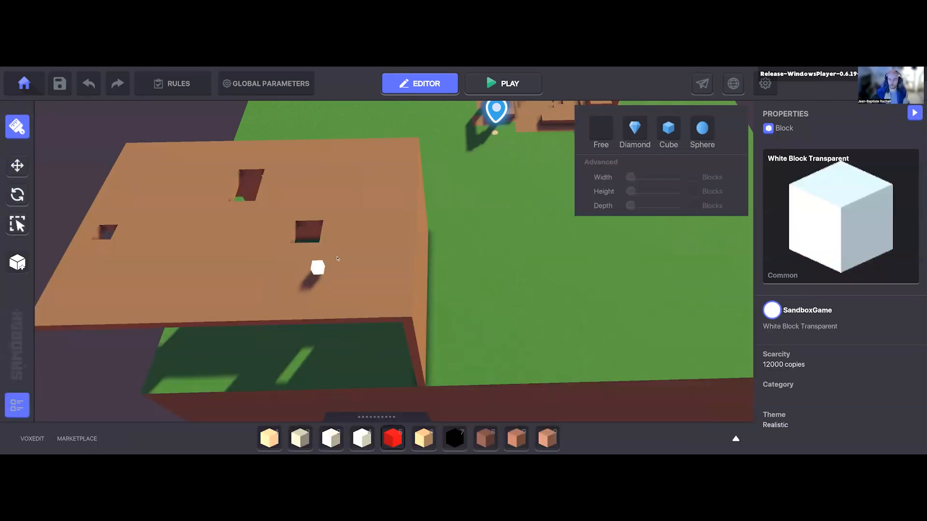
Step: Build large glass-like panels of White Block Transparent into the building's roof and back wall
left_click_drag(197, 140, 442, 265)
right_click_drag(441, 265, 385, 224)
left_click_drag(375, 224, 610, 298)
right_click_drag(546, 278, 441, 314)
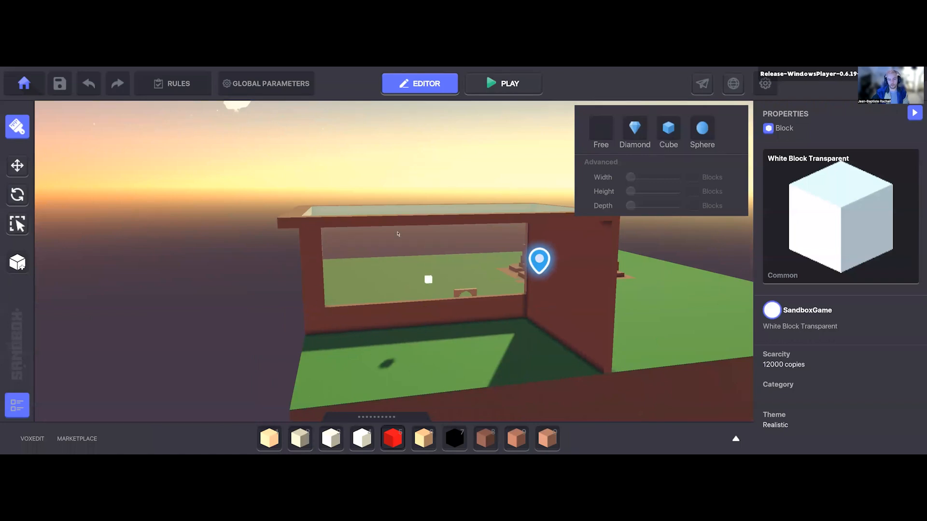
Step: Examine the transparent roof and wall from several angles and the light they let through
right_click_drag(398, 234, 399, 249)
right_click_drag(339, 232, 338, 276)
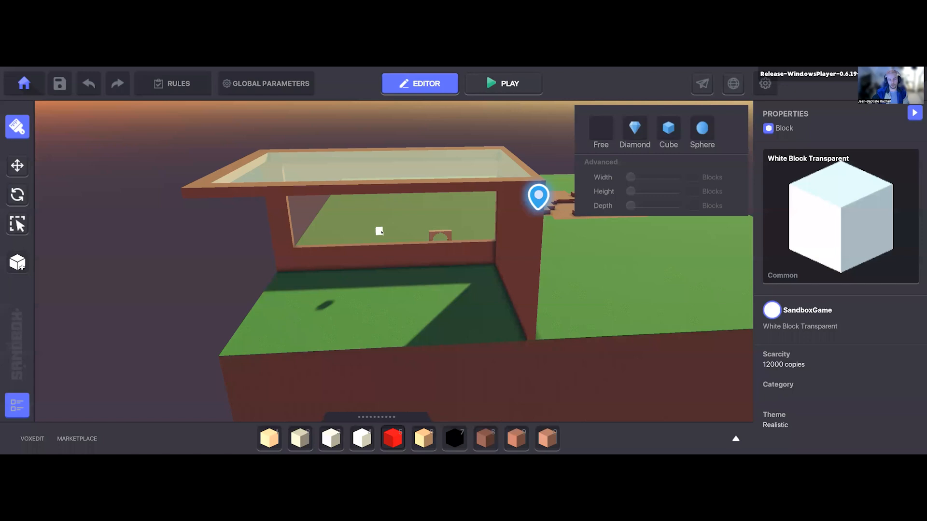
right_click_drag(288, 345, 364, 242)
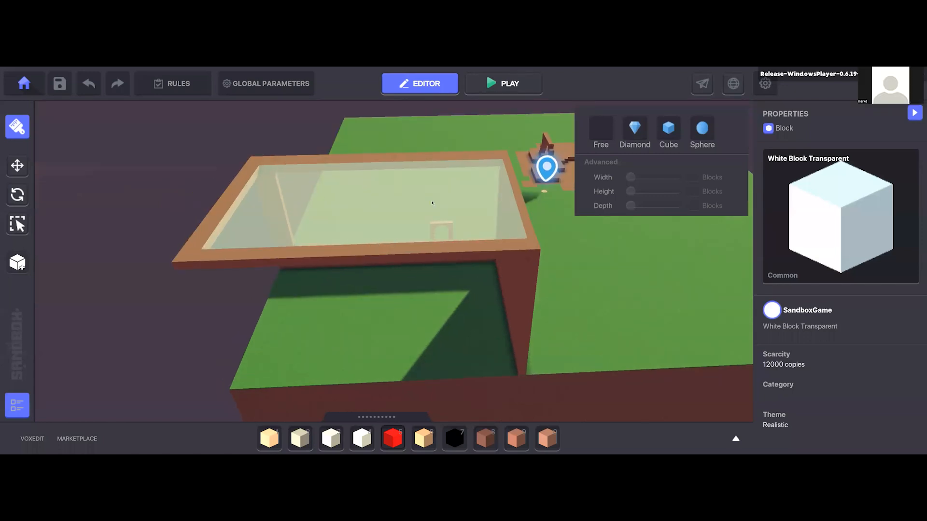
middle_click_drag(396, 251, 451, 159)
middle_click_drag(338, 239, 471, 308)
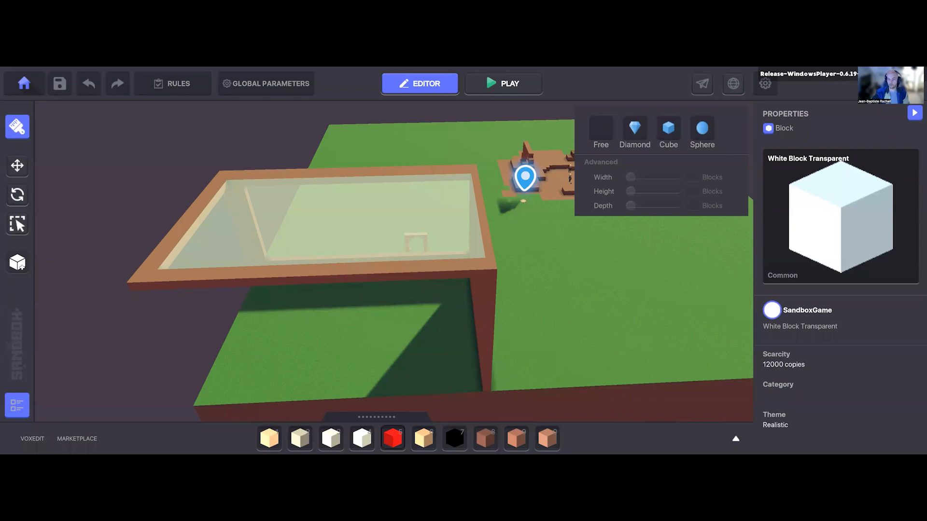
key("w")
key("d")
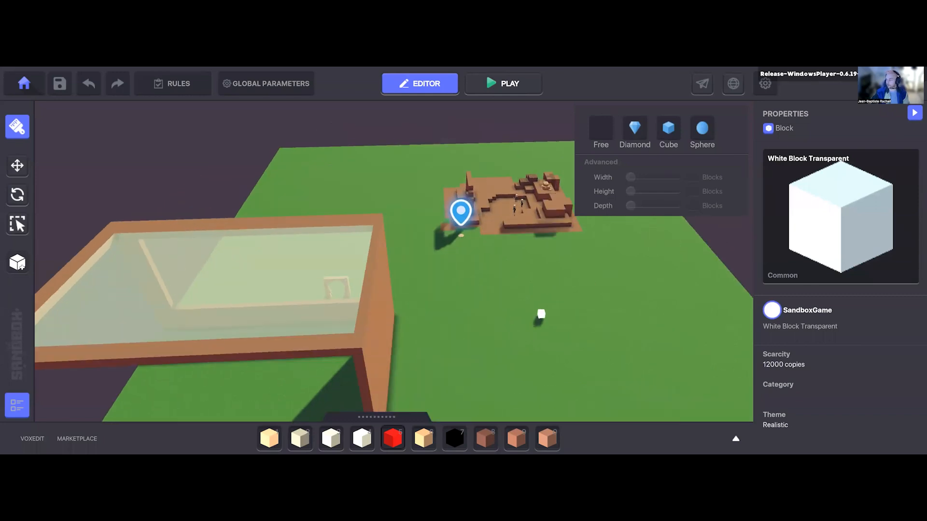
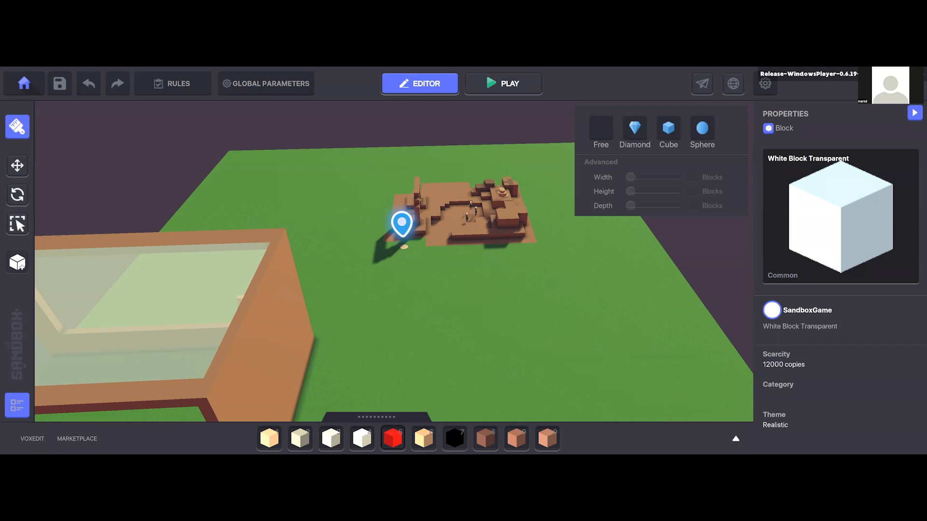
Step: Play-test the scene by running the avatar across the grass toward the building, and return to editing
scroll(435, 311, "up", 4)
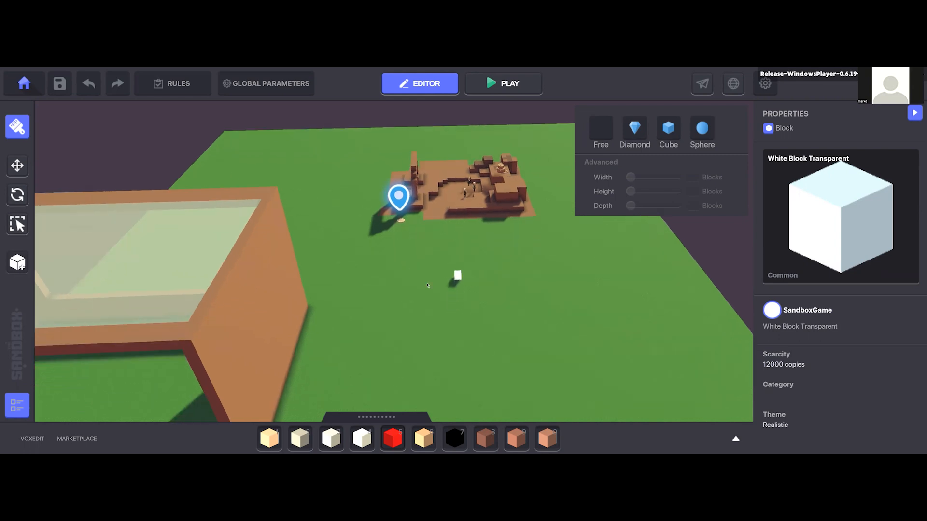
scroll(435, 311, "up", 4)
right_click_drag(433, 300, 309, 246)
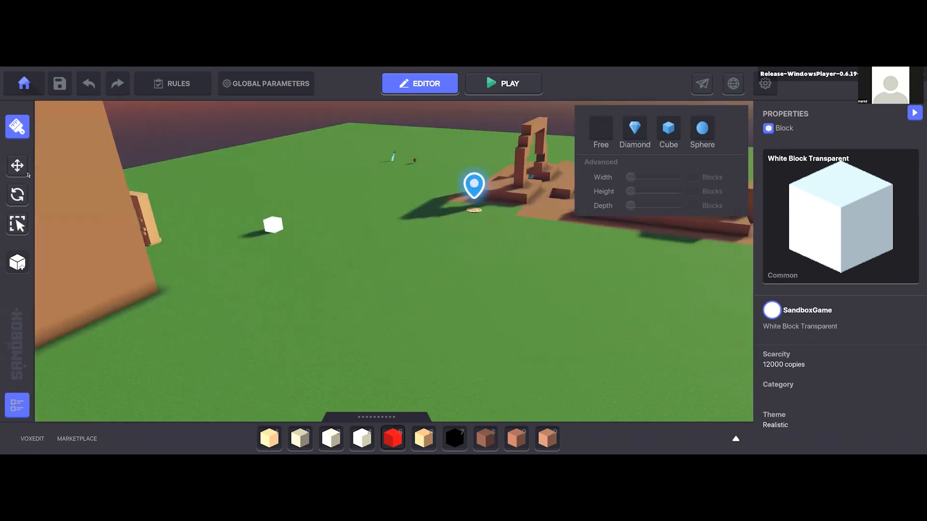
left_click(17, 166)
middle_click_drag(597, 230, 542, 235)
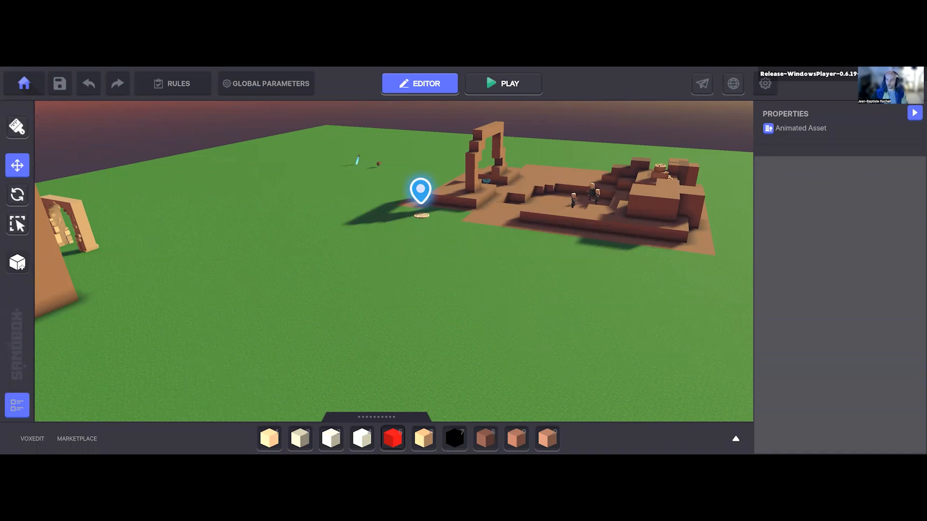
middle_click_drag(333, 324, 381, 352)
left_click(504, 84)
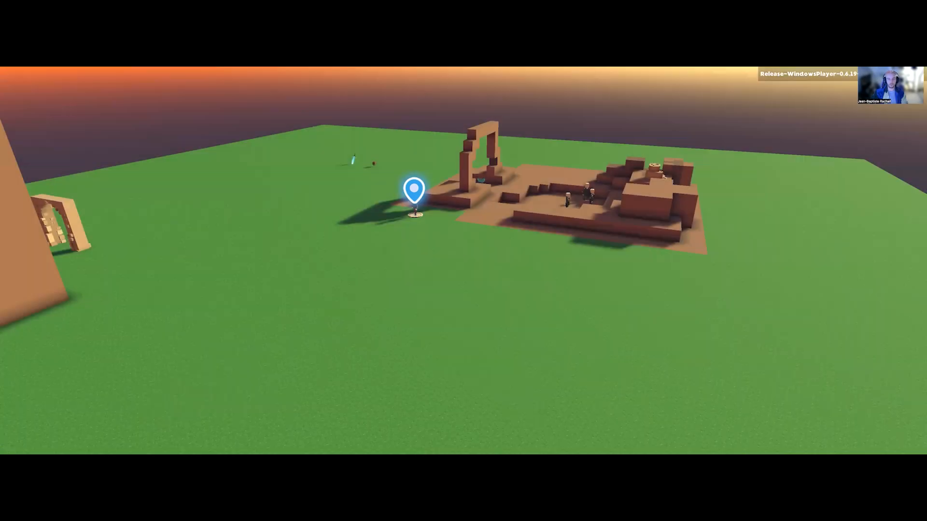
key("w")
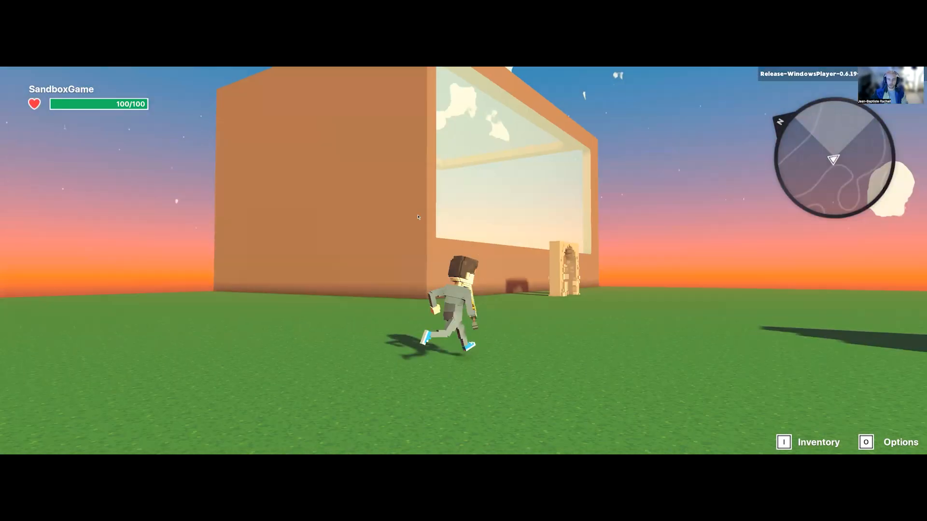
key("Escape")
Step: Move the Avatar's Portal onto the building's transparent roof, at about X 76, Y 58.5, Z 83.5
left_click(415, 215)
left_click_drag(415, 215, 292, 90)
key("a")
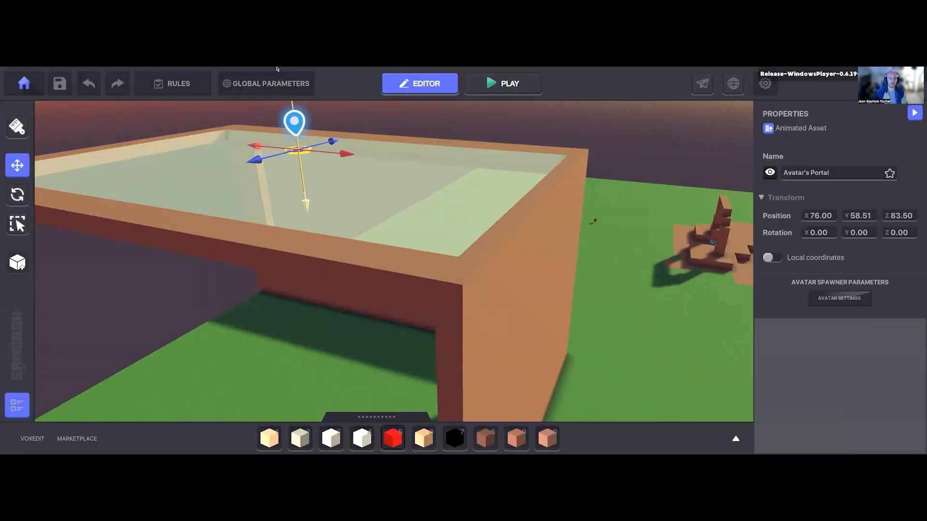
key("d")
right_click_drag(434, 305, 387, 359)
Step: Play-test from the roof, running and jumping the avatar over the transparent panel and along the solid rim
left_click(504, 83)
key("w")
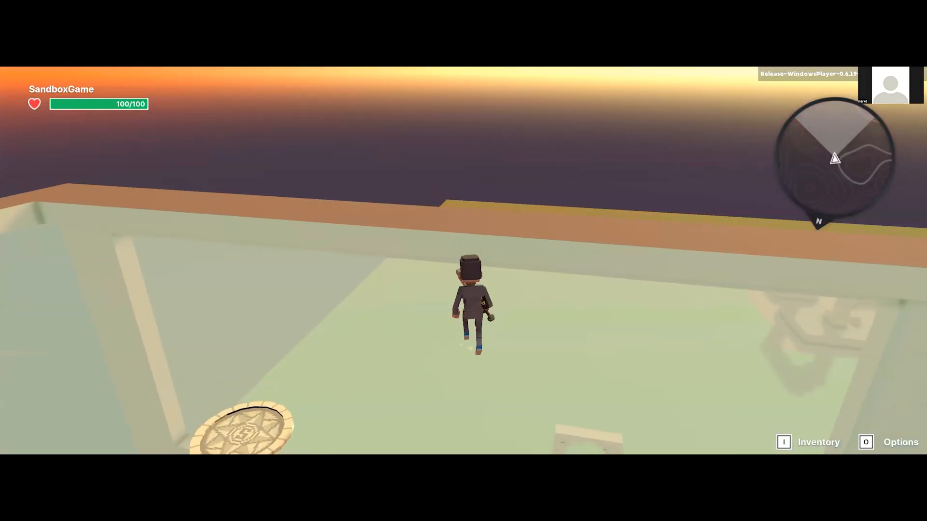
key("w")
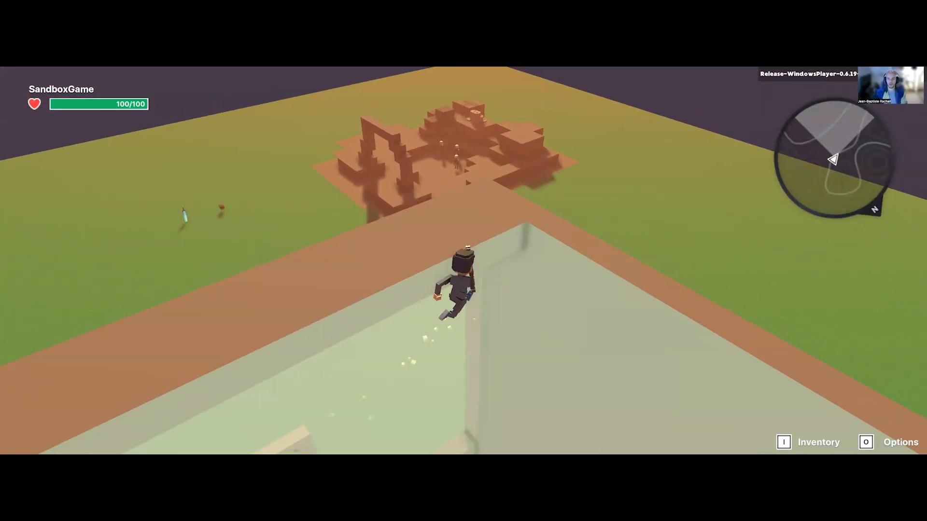
key("w")
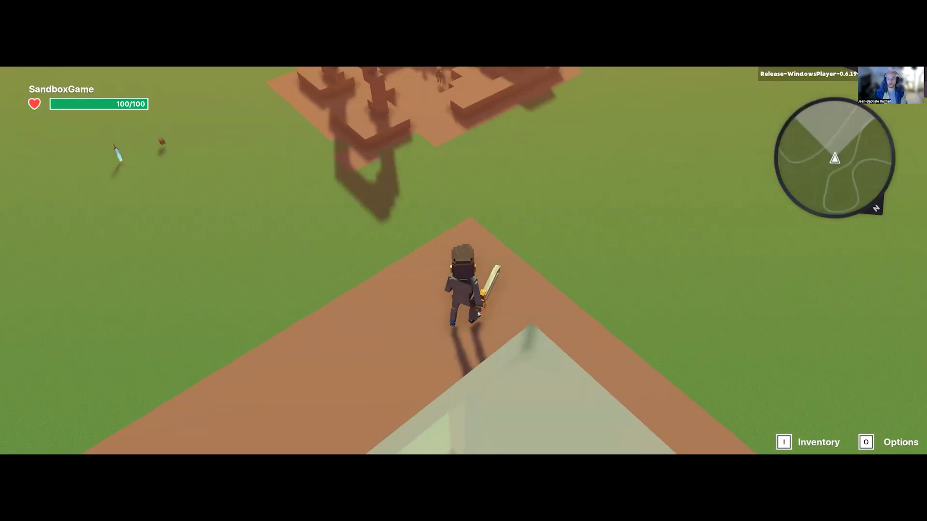
key("d")
key("w")
key("space")
key("space")
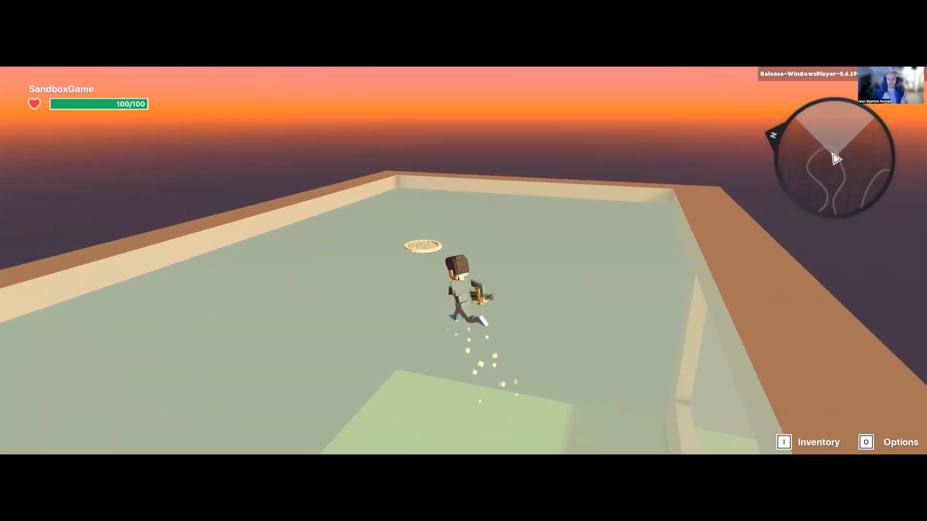
key("w")
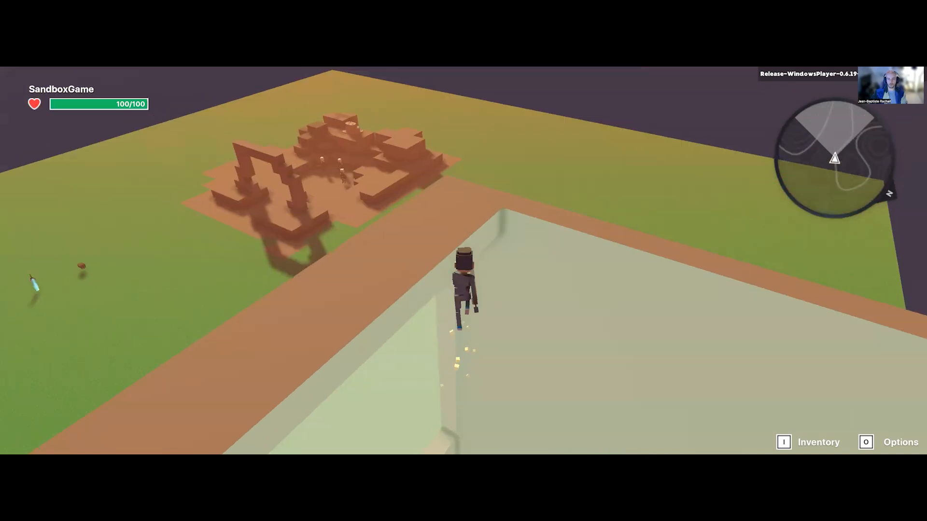
key("w")
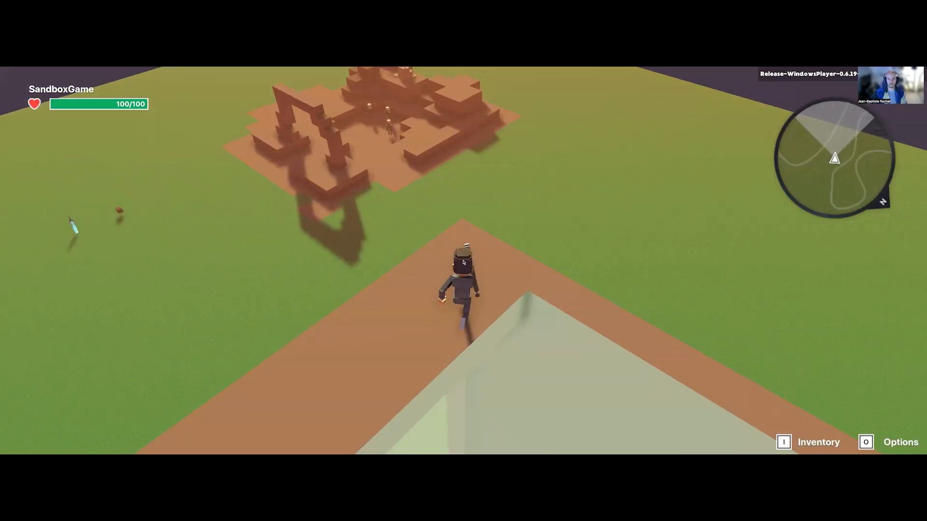
key("Escape")
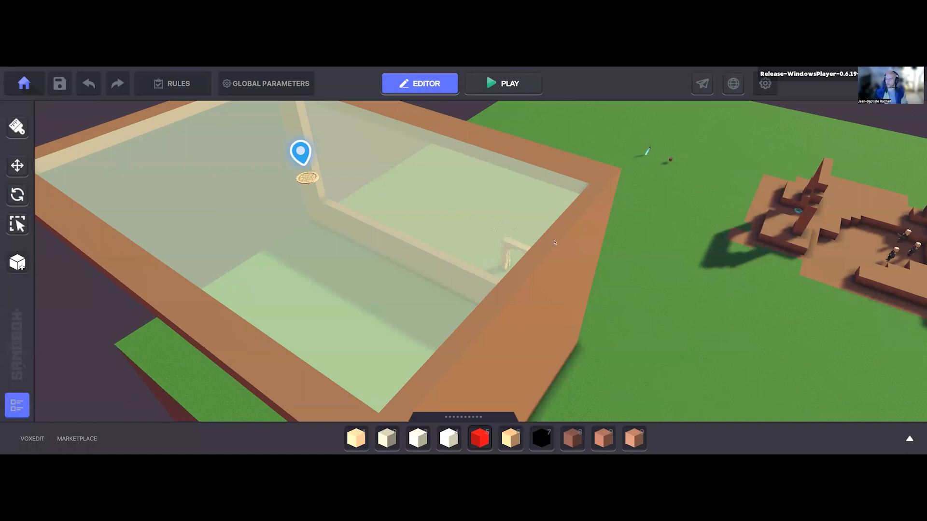
Step: Build a row of Red Saturated block 01 along the roof's rim, with two raised blocks and small flush squares between and beyond them
key("d")
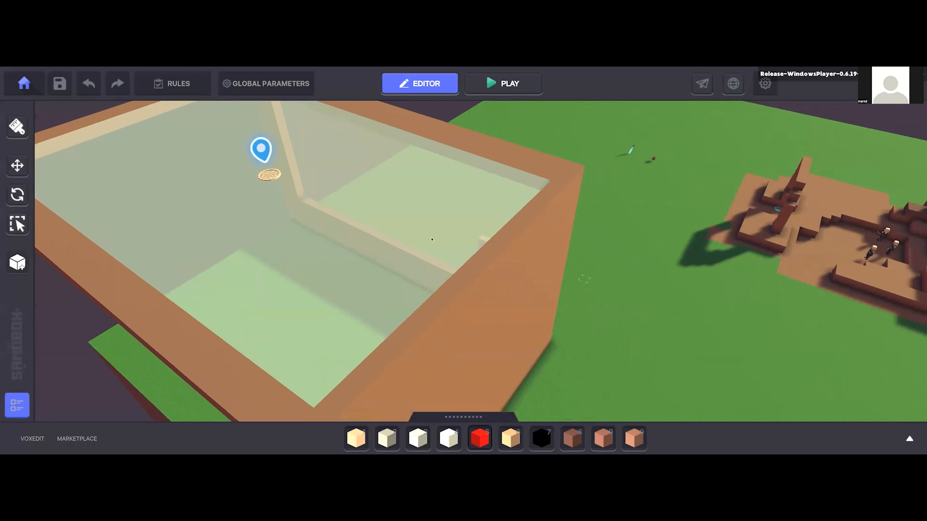
key("d")
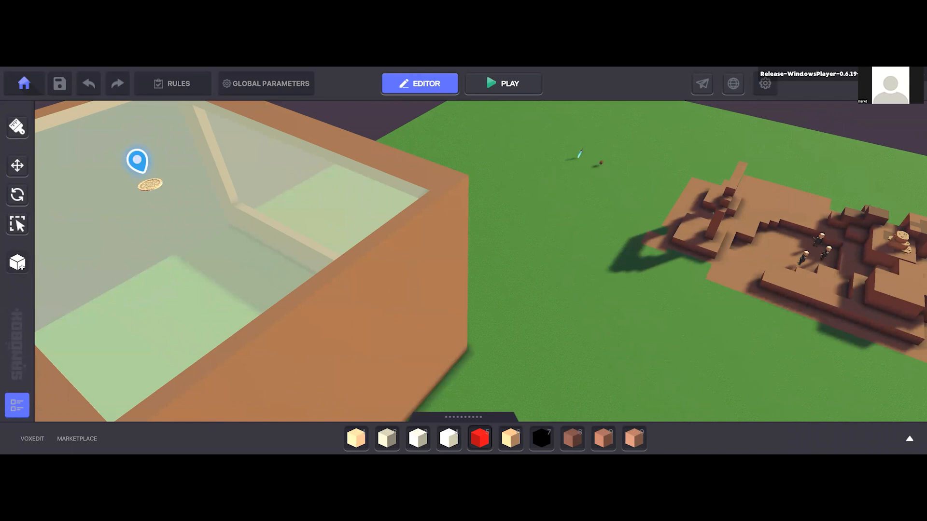
middle_click_drag(149, 207, 434, 449)
key("d")
key("s")
left_click(478, 439)
mouse_move(466, 405)
right_mouse_down()
mouse_move(435, 292)
mouse_move(440, 244)
mouse_move(265, 180)
right_mouse_up()
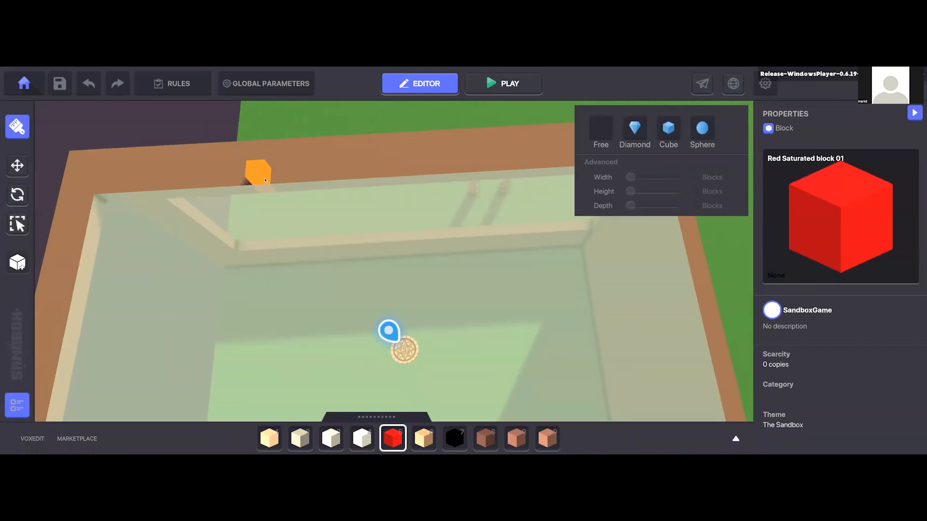
left_click(262, 188)
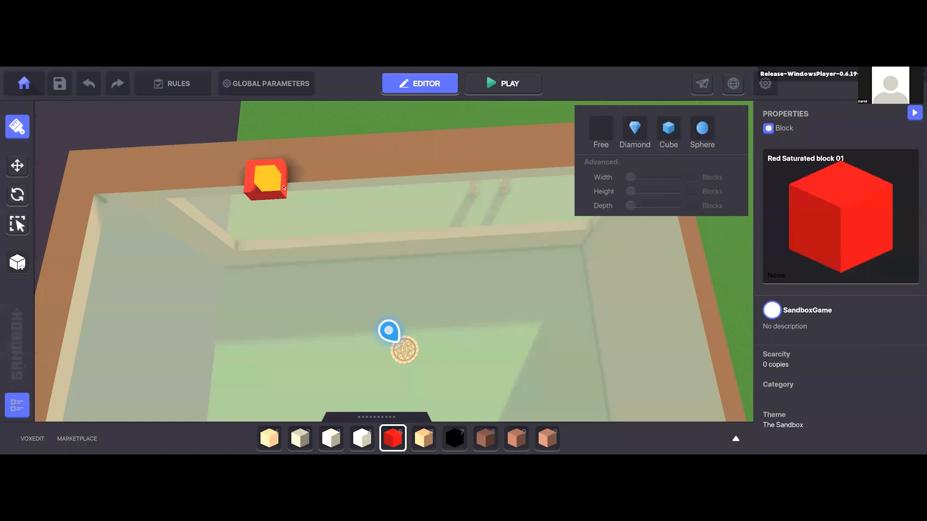
left_click_drag(309, 177, 509, 168)
left_click(524, 168)
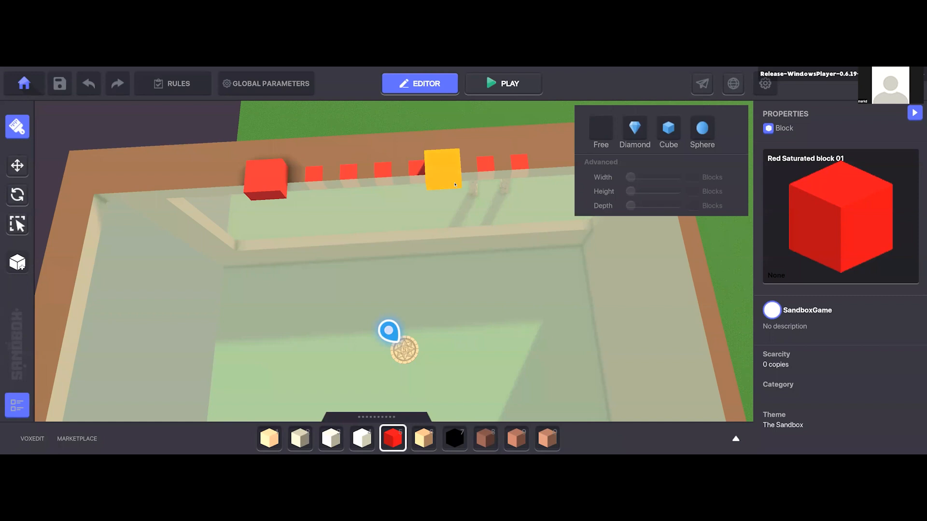
left_click(455, 184)
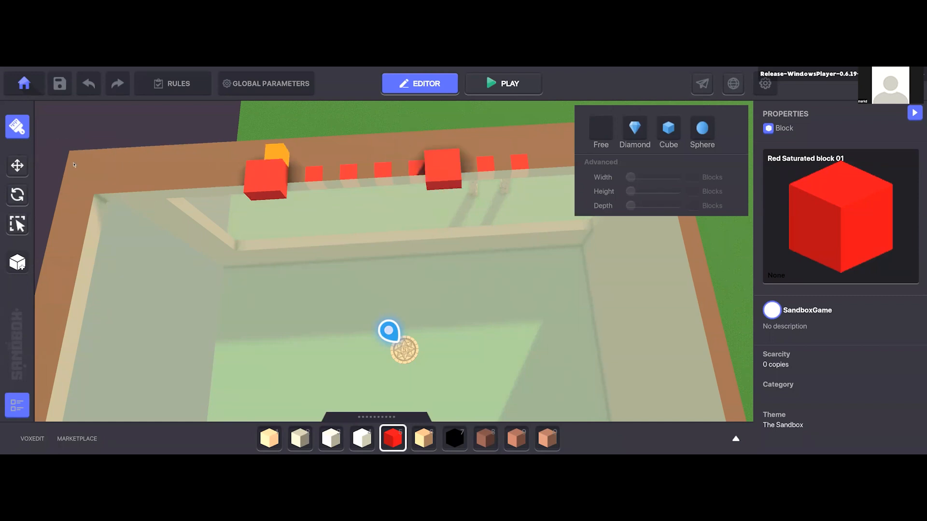
Step: Start a play test and jump the avatar from the transparent roof up onto the raised red blocks
left_click(497, 86)
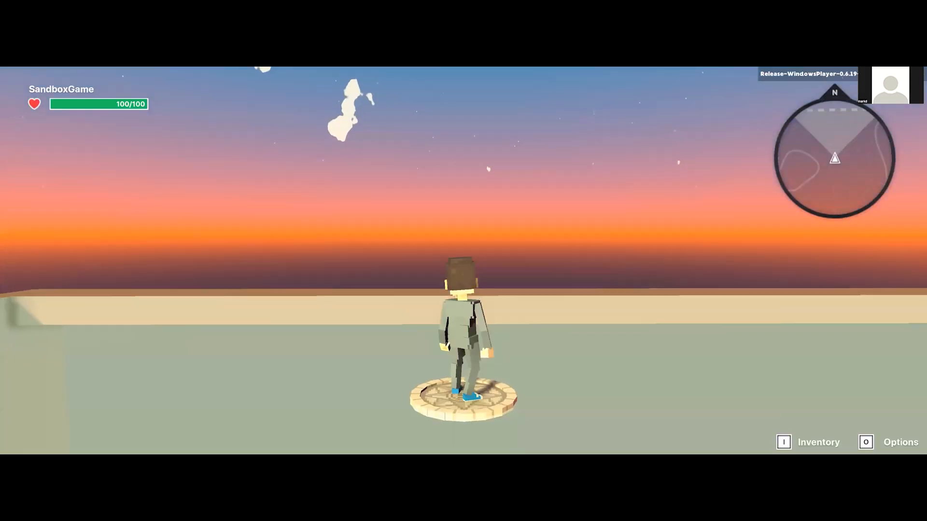
key("w")
key("w")
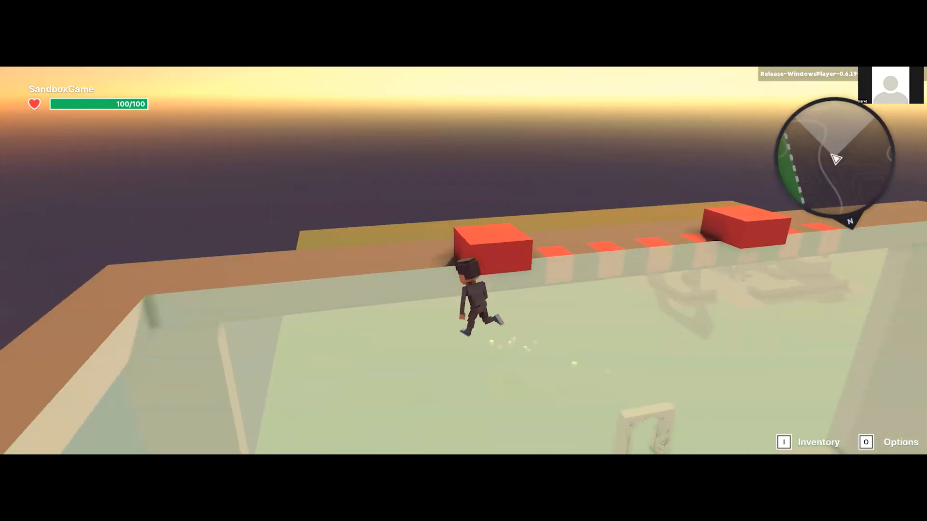
key("space")
key("s")
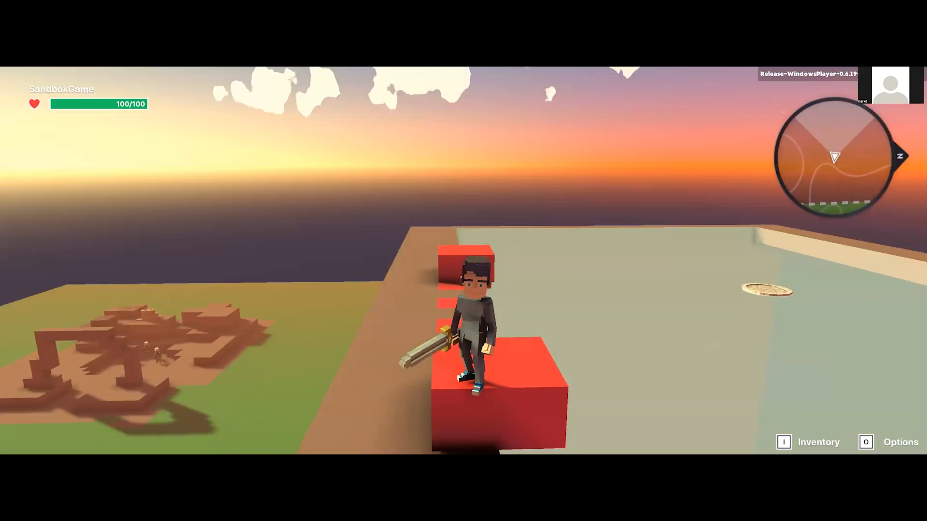
key("w")
key("space")
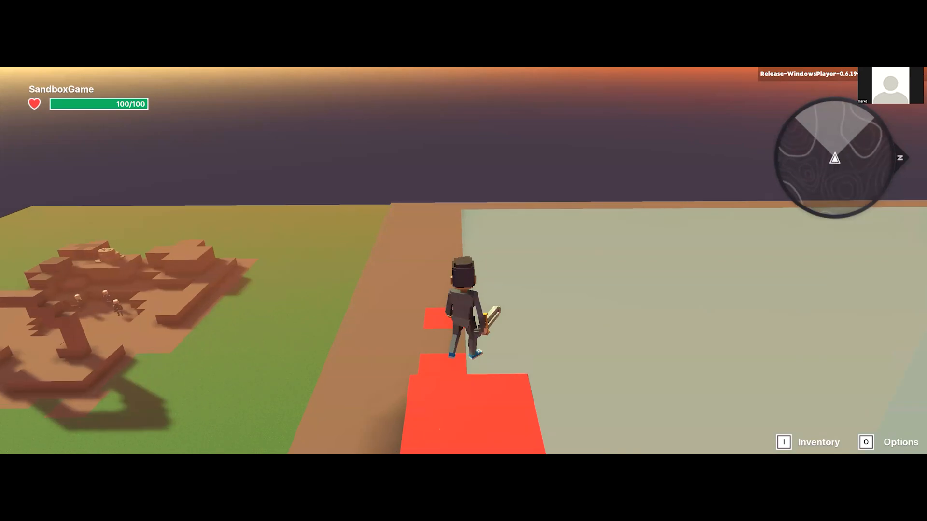
key("w")
key("space")
key("space")
key("w")
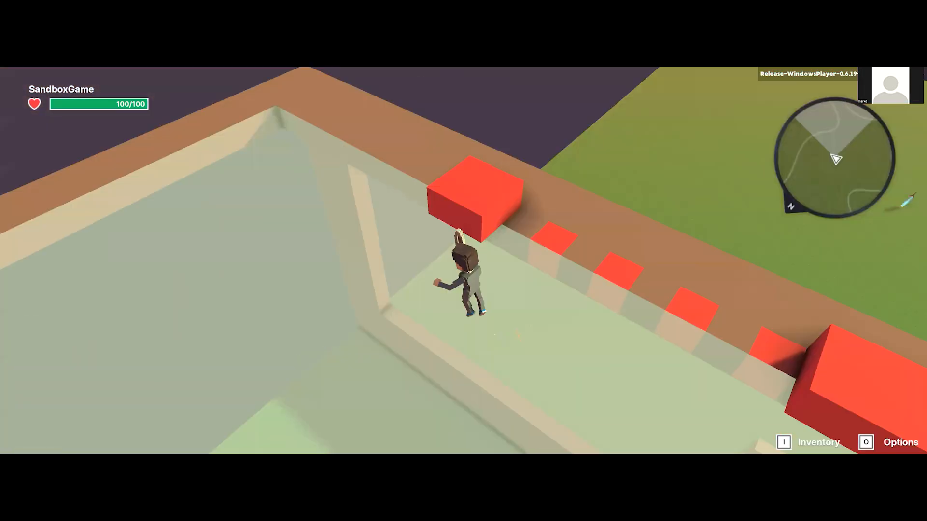
key("space")
key("s")
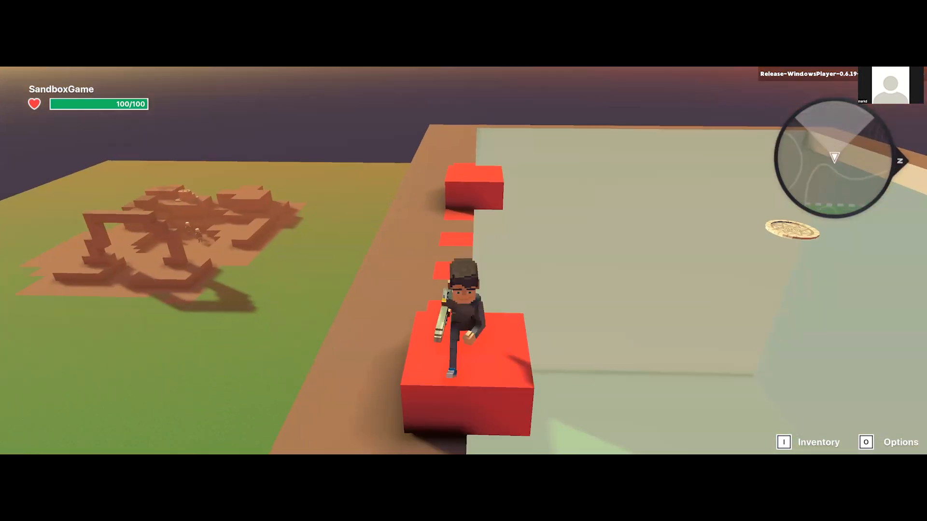
Step: Jump the avatar back and forth between the two raised red blocks to test the spacing marked by the squares
key("w")
key("w")
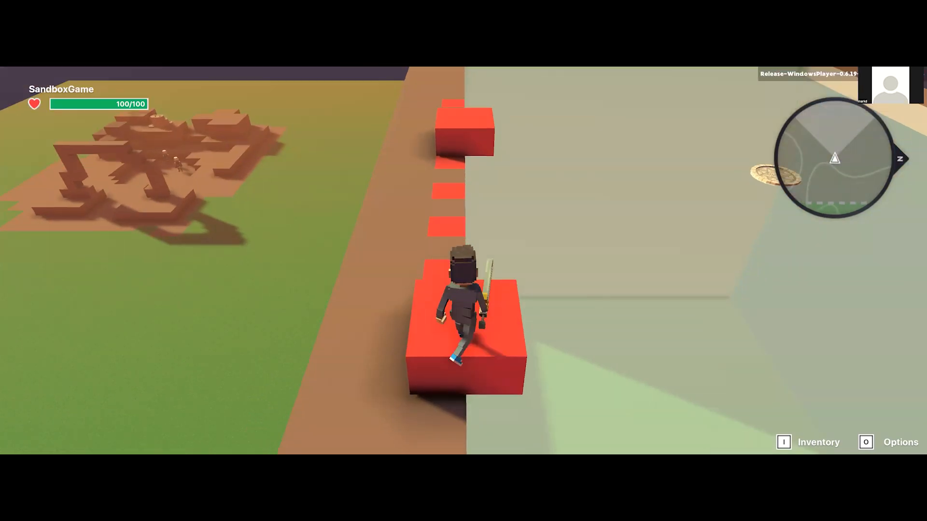
key("space")
key("w")
key("space")
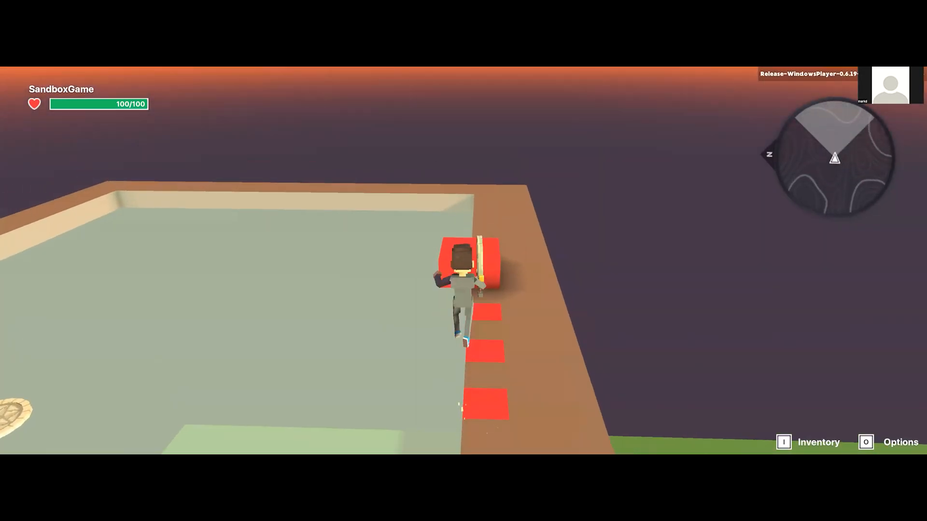
key("w")
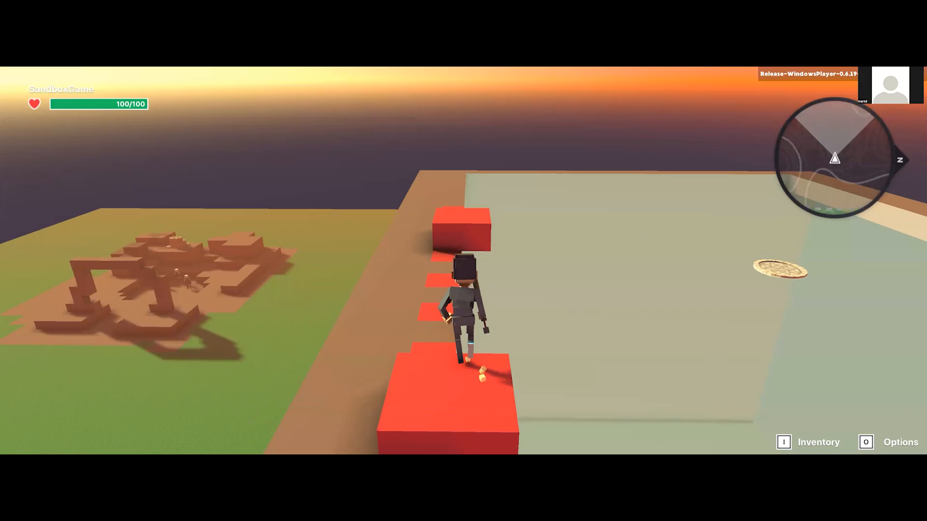
key("space")
key("w")
key("space")
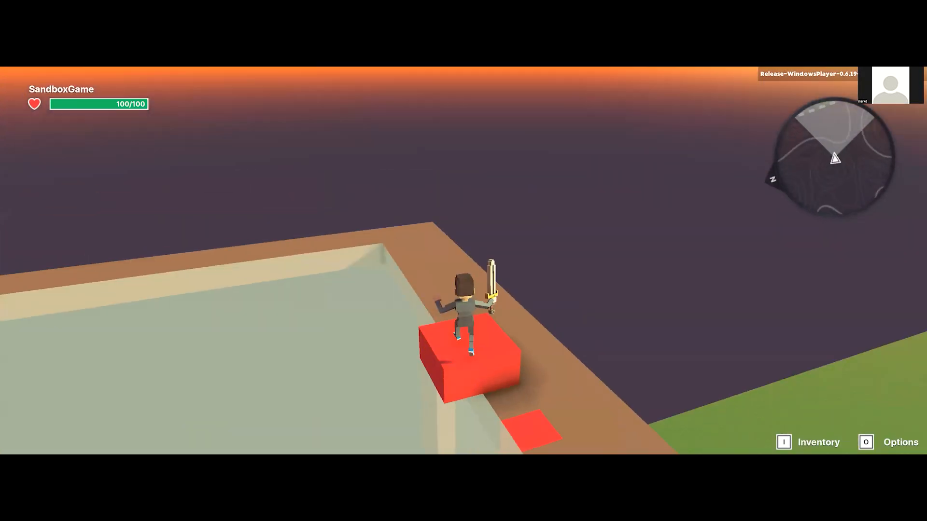
key("w")
key("space")
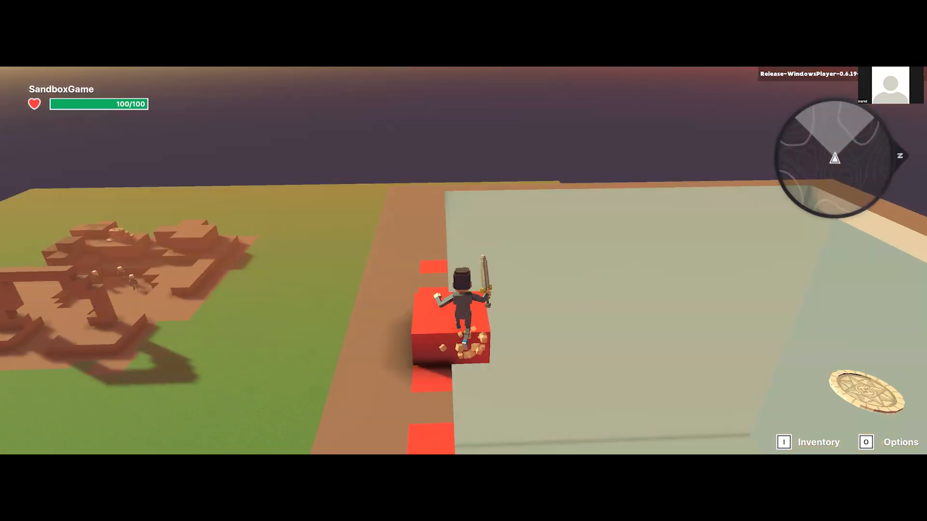
key("w")
key("space")
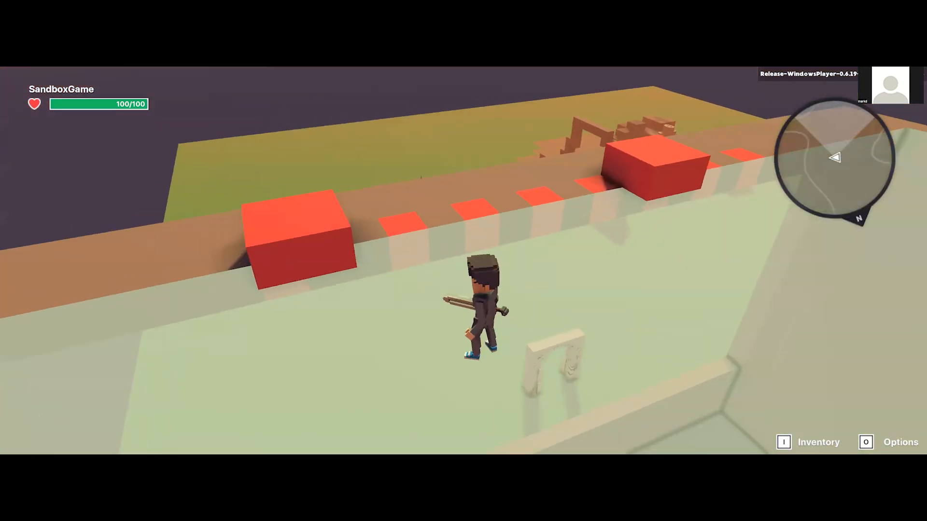
Step: Run the avatar across the transparent roof beside the red row and end the play test
key("w")
key("d")
key("w")
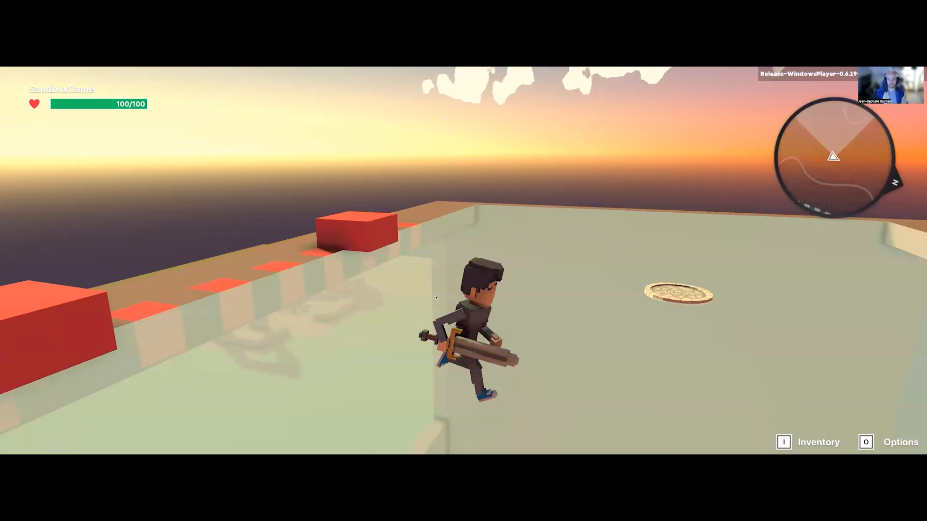
key("Escape")
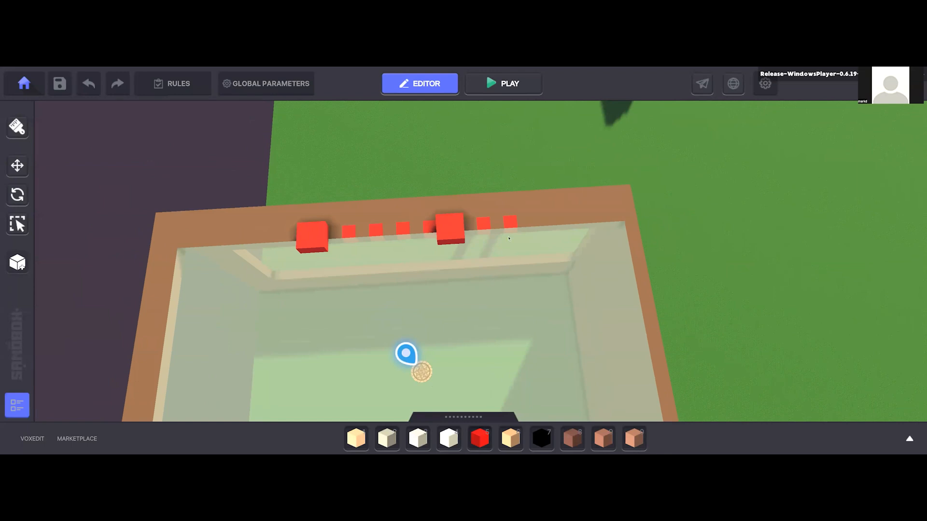
Step: Build a large cuboid of Red Saturated block 01 on the roof at the end of the red row
key("5")
left_click_drag(576, 280, 646, 175)
right_click_drag(471, 306, 473, 226)
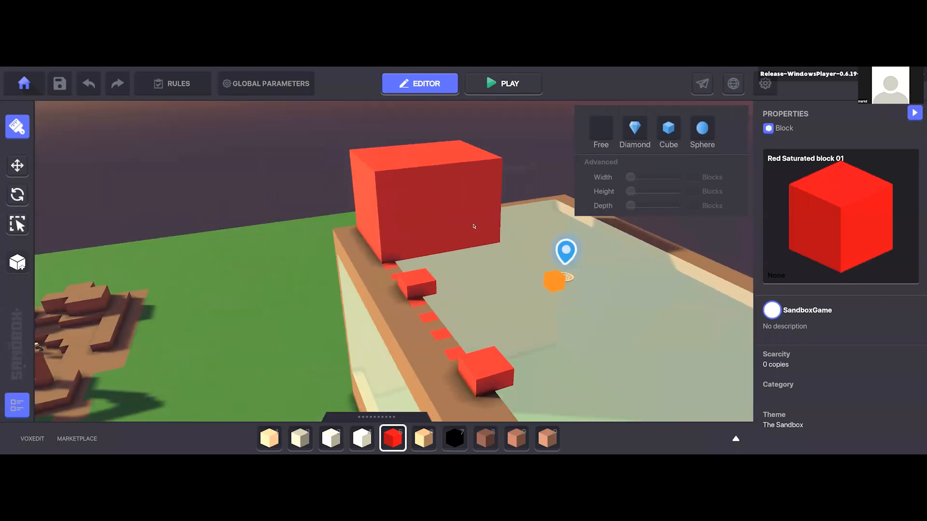
Step: Carve a wide doorway all the way through the large red cuboid at roof level, leaving an arch
scroll(471, 232, "up", 3)
left_click(401, 258, "shift")
right_click_drag(400, 259, 430, 256)
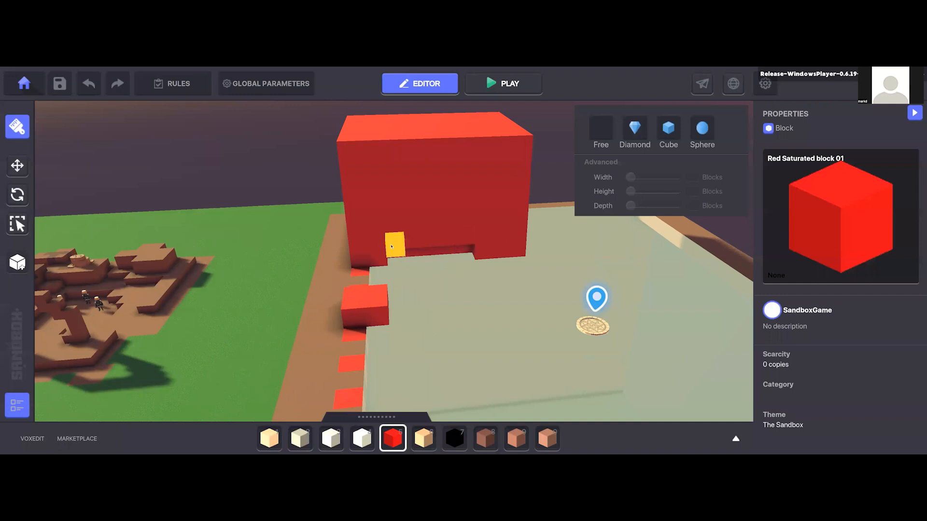
mouse_move(462, 245)
left_mouse_down("shift")
mouse_move(452, 205)
mouse_move(464, 207)
left_mouse_up("shift")
right_click_drag(445, 219, 445, 201)
left_click_drag(396, 186, 463, 184, "shift")
mouse_move(398, 183)
left_mouse_down("shift")
mouse_move(457, 225)
mouse_move(458, 240)
left_mouse_up("shift")
left_click_drag(397, 180, 479, 268, "shift")
scroll(428, 208, "up", 5)
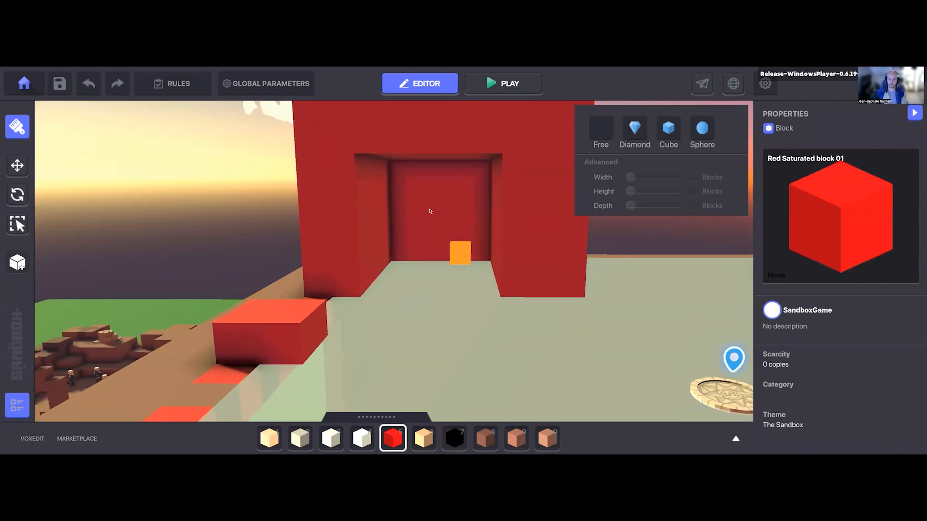
scroll(391, 197, "down", 5)
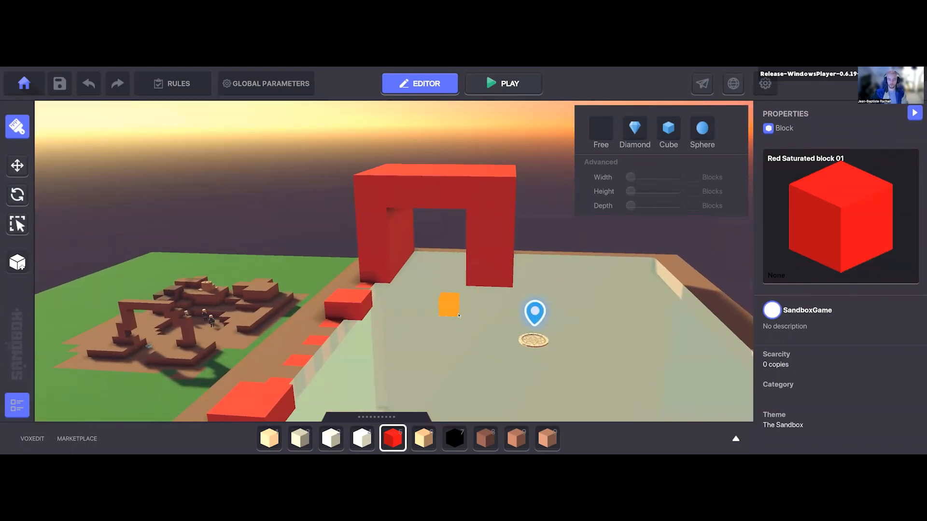
Step: Start a play test, run the avatar past the raised red blocks and jump across them toward the arch
left_click(495, 86)
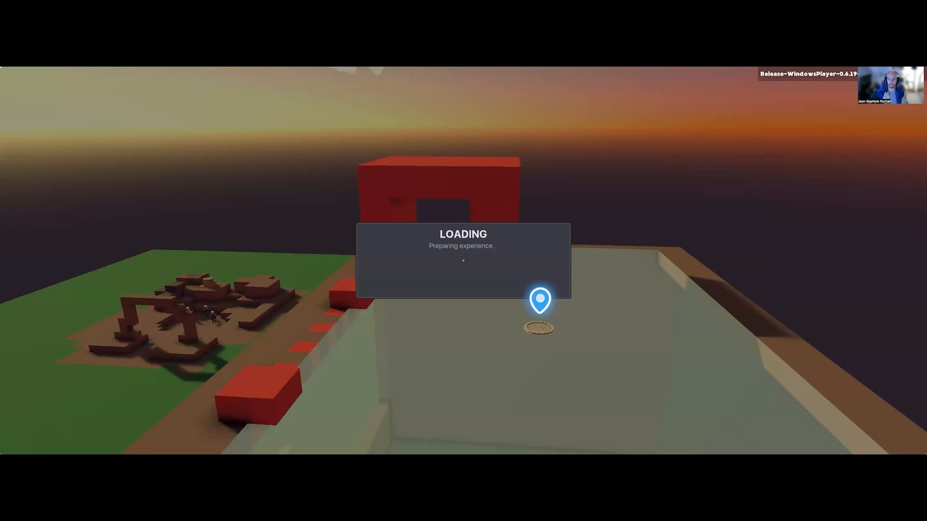
key("s")
key("a")
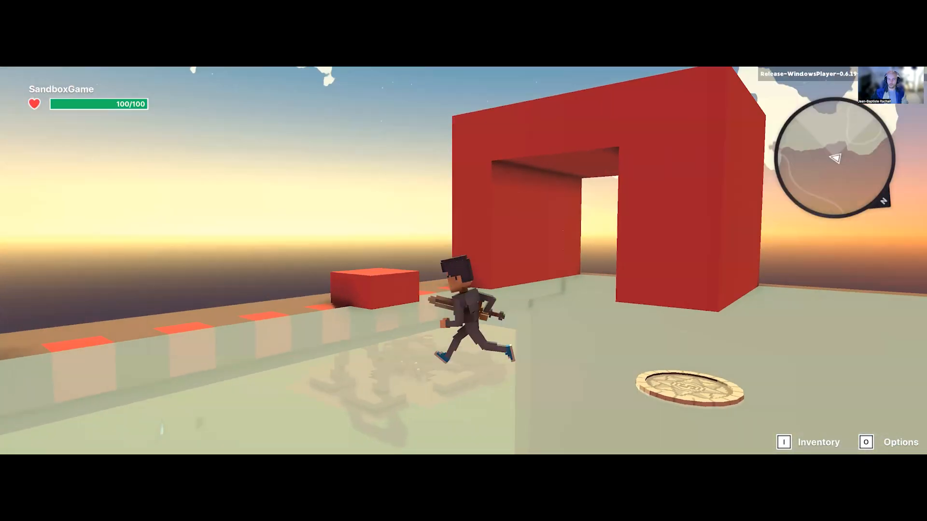
key("s")
key("a")
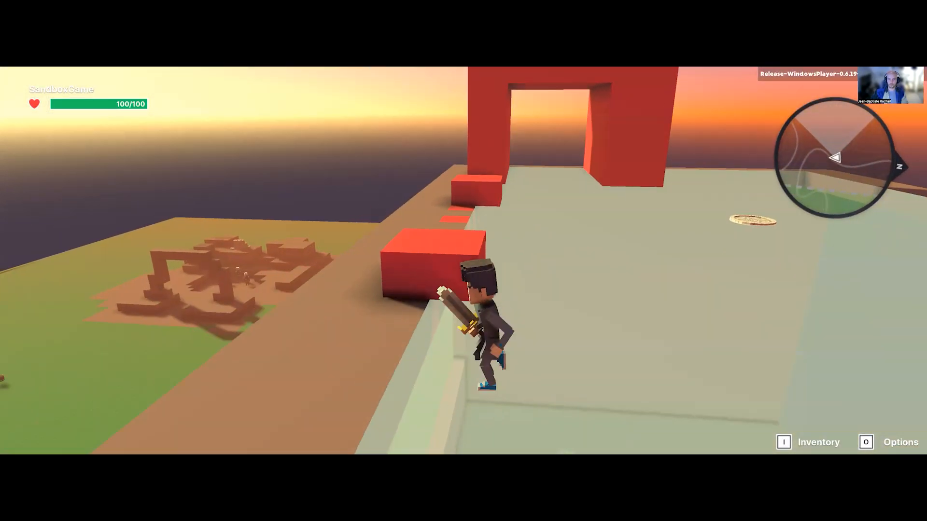
key("w")
key("space")
key("space")
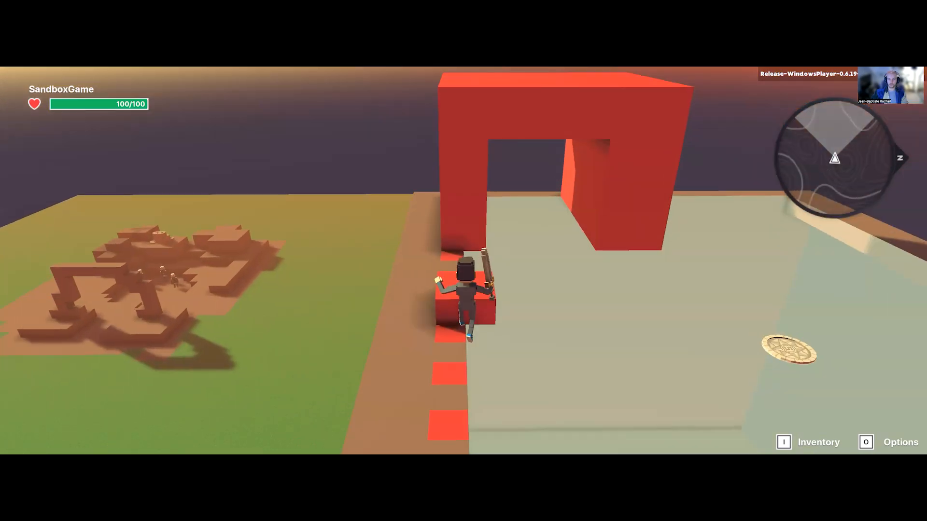
Step: Walk the avatar back and forth through the wide arch passage to test its width and the camera inside
key("w")
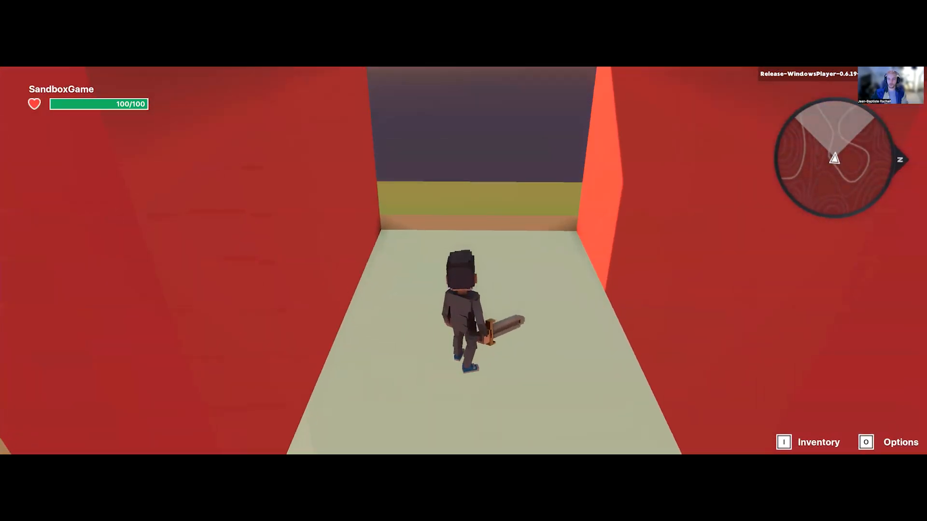
key("w")
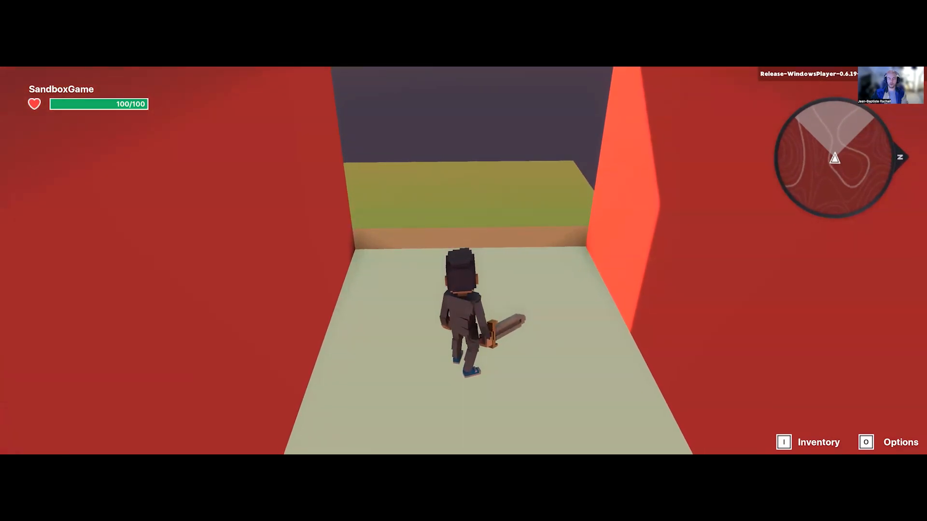
key("s")
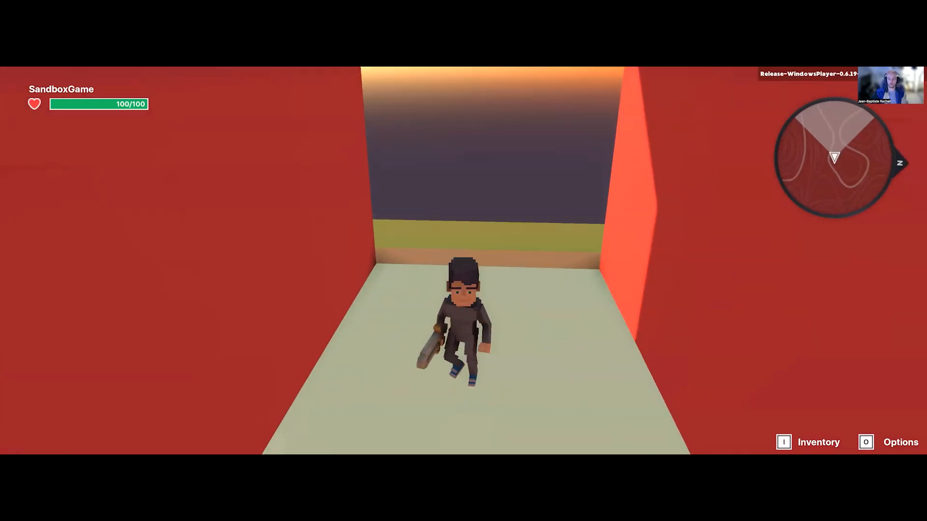
key("w")
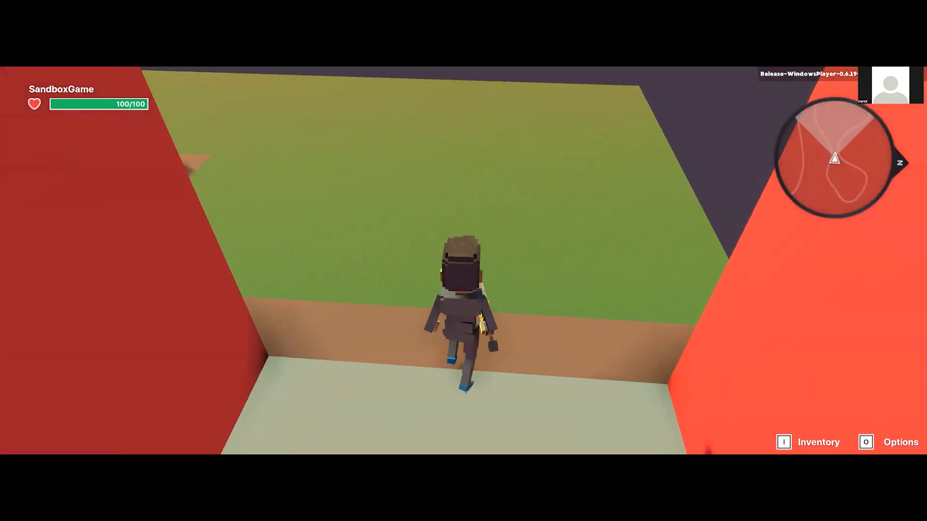
key("w")
key("s")
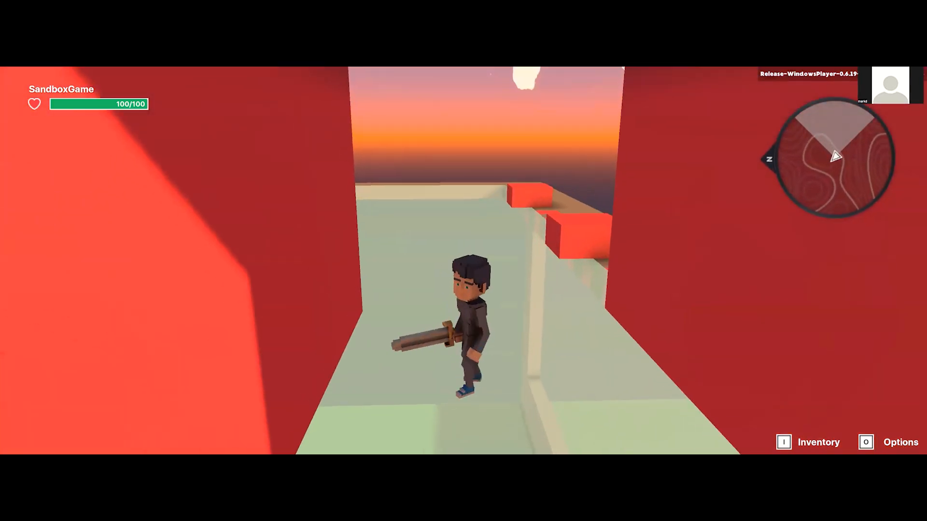
key("w")
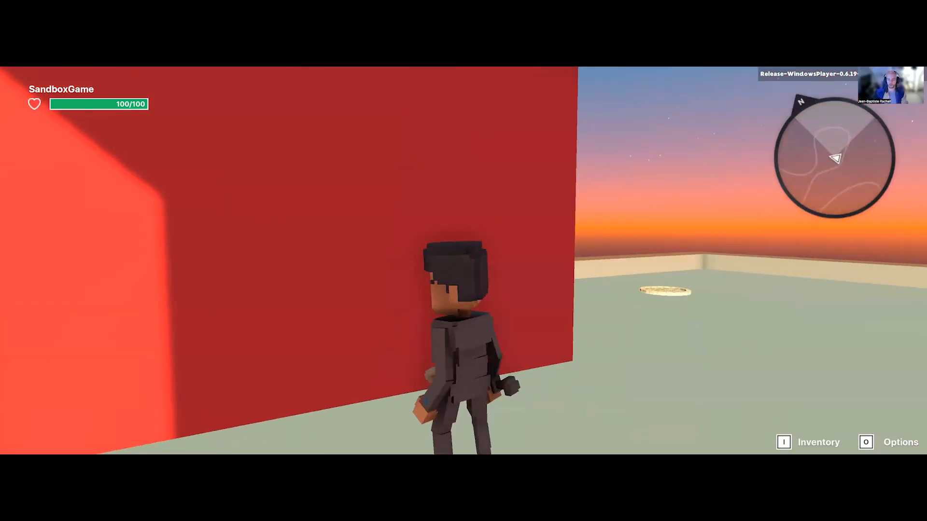
Step: Run the avatar out of the arch across the transparent roof, turn it to face the arch, and end the play test
key("w")
key("d")
key("s")
key("d")
key("w")
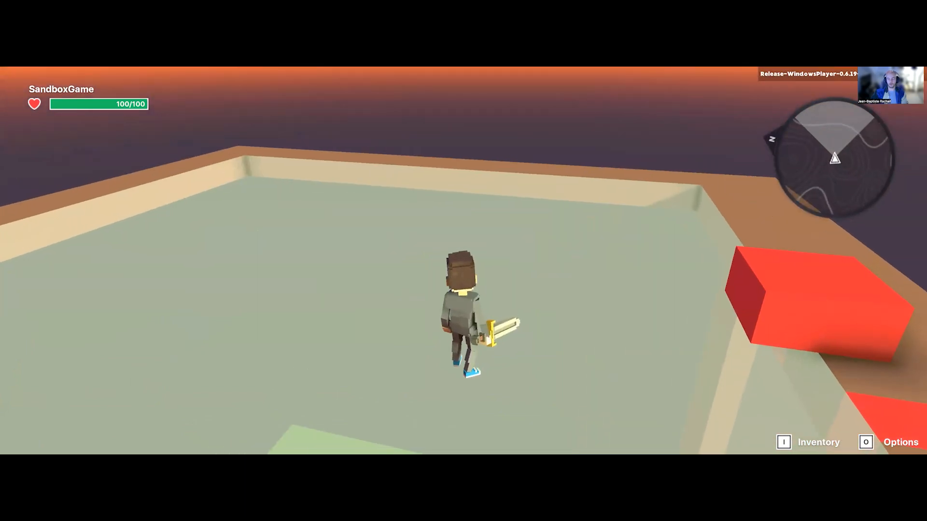
key("d")
key("a")
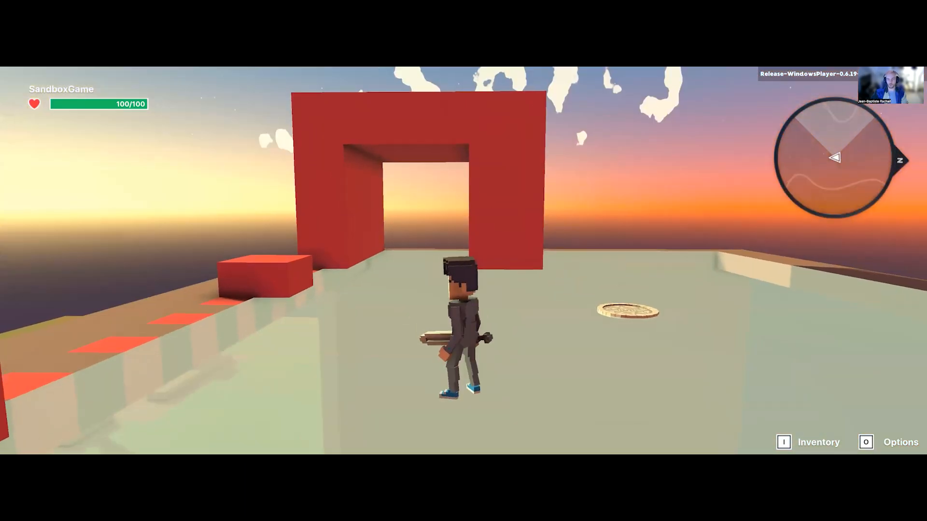
key("w")
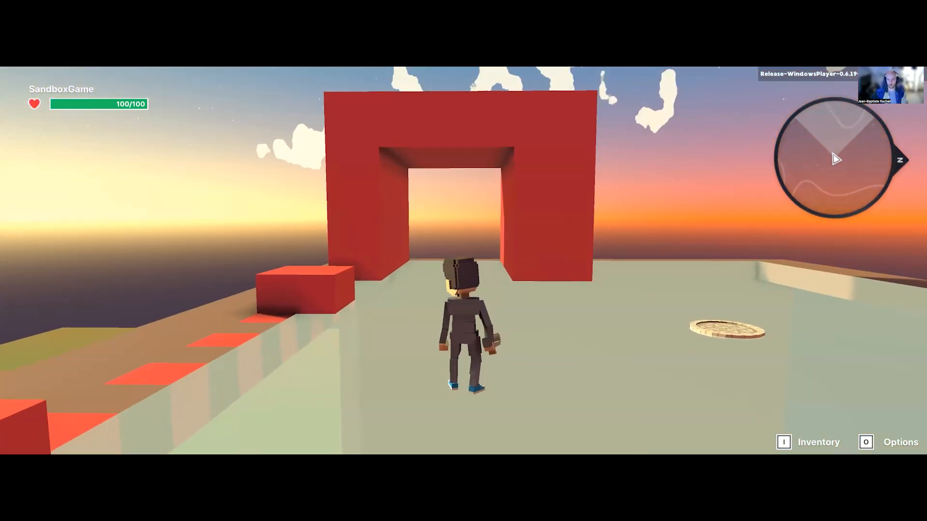
key("ctrl+p")
Step: Carve a narrow opening one block wide and two blocks high into the arch pillar farther from the red row
key("w")
key("5")
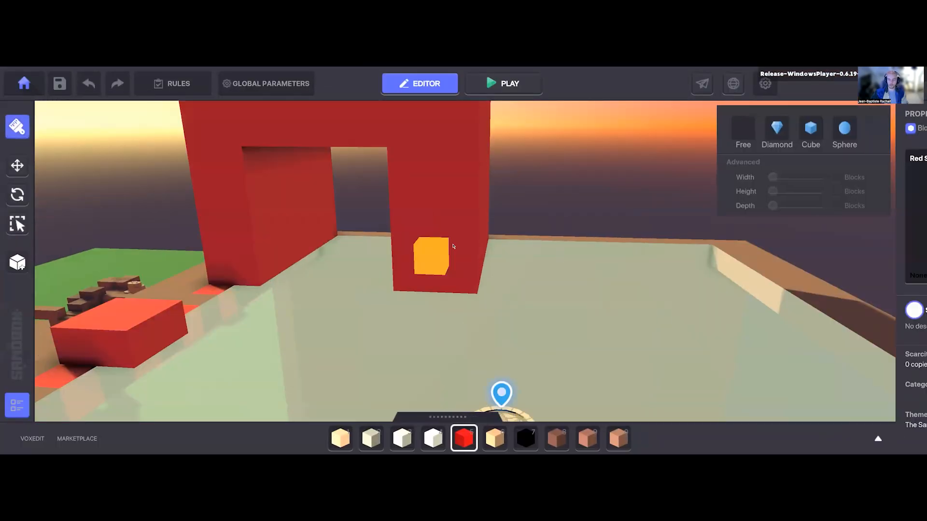
key("a")
left_click_drag(496, 321, 500, 266)
right_click_drag(500, 294, 497, 283)
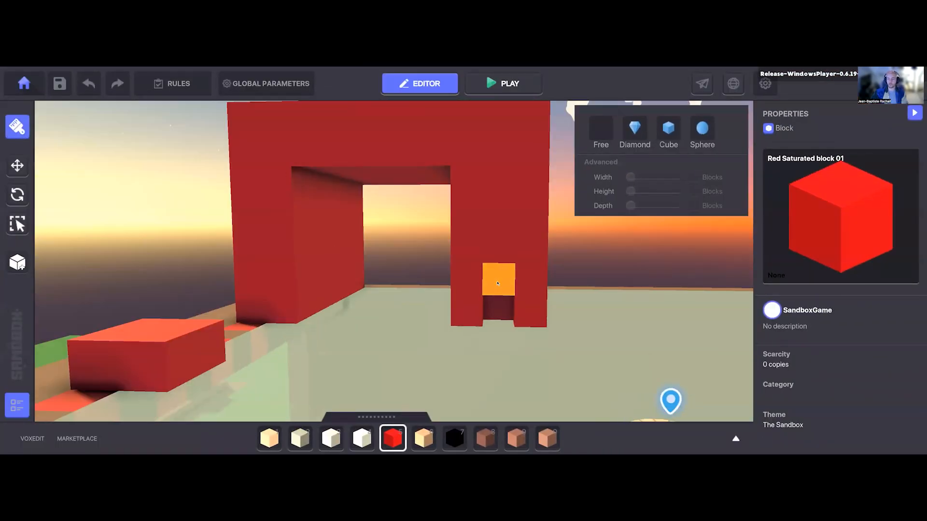
Step: Start a play test and walk the avatar in and out of the narrow pillar opening to test the camera
key("ctrl+p")
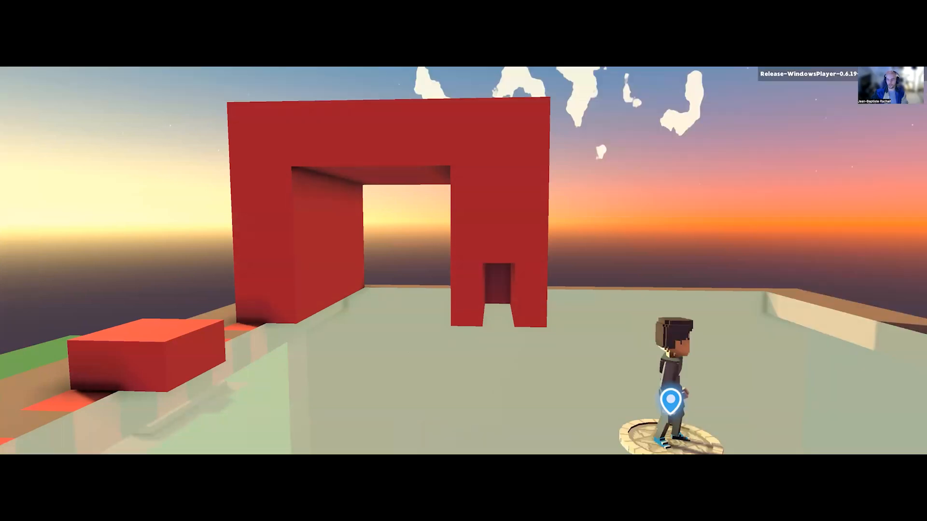
key("w")
key("w")
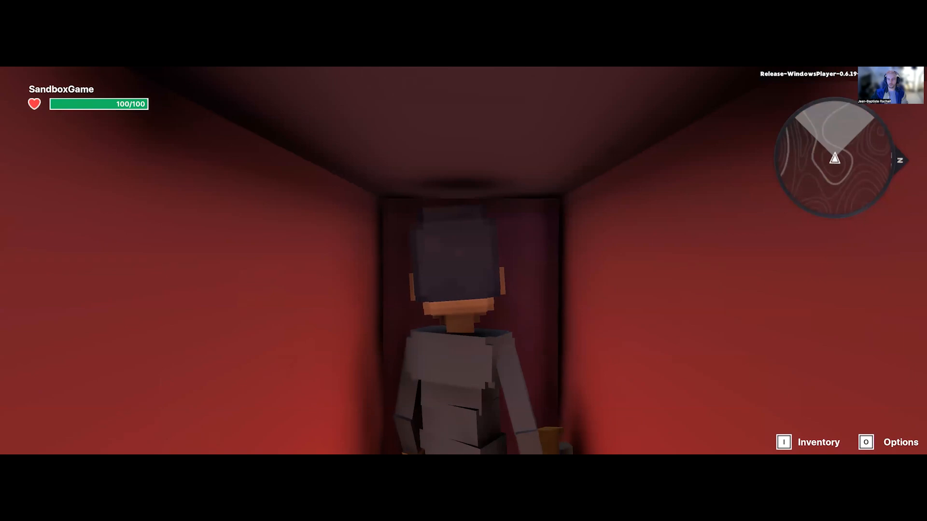
key("s")
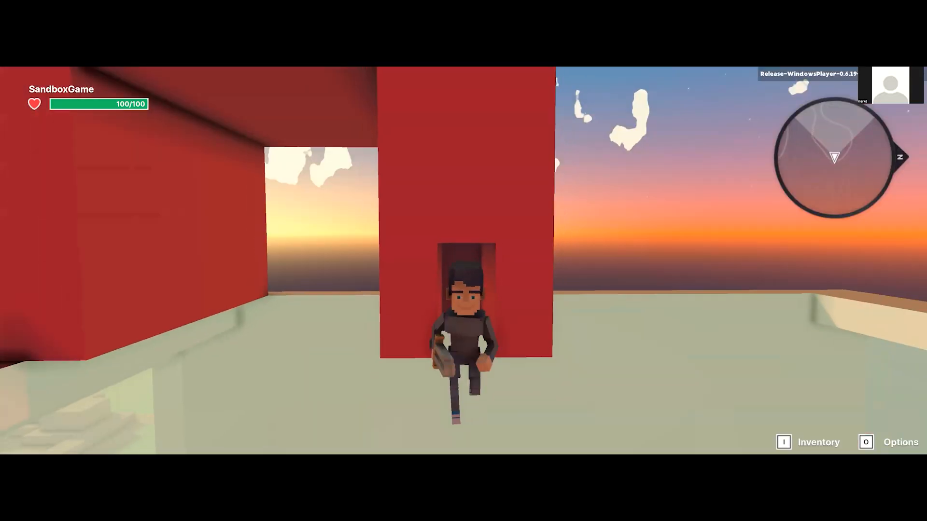
key("w")
key("a")
key("d")
key("w")
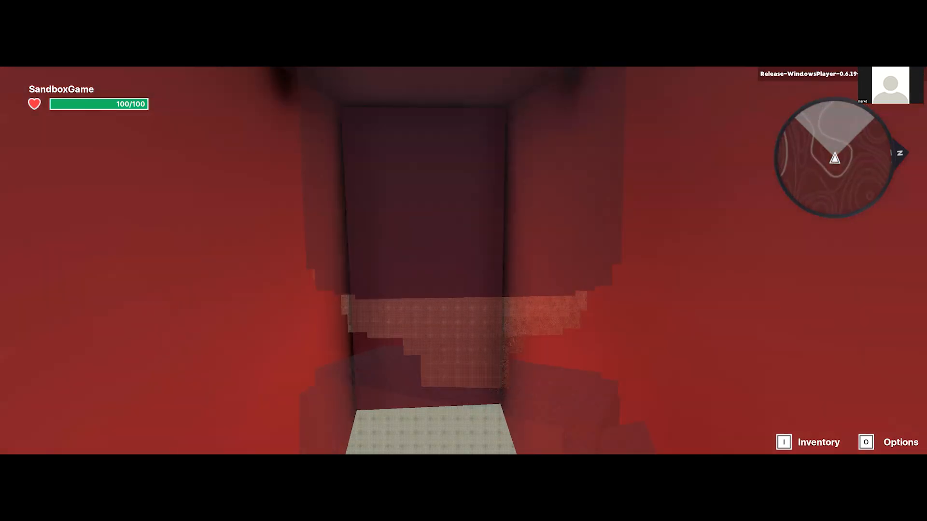
key("s")
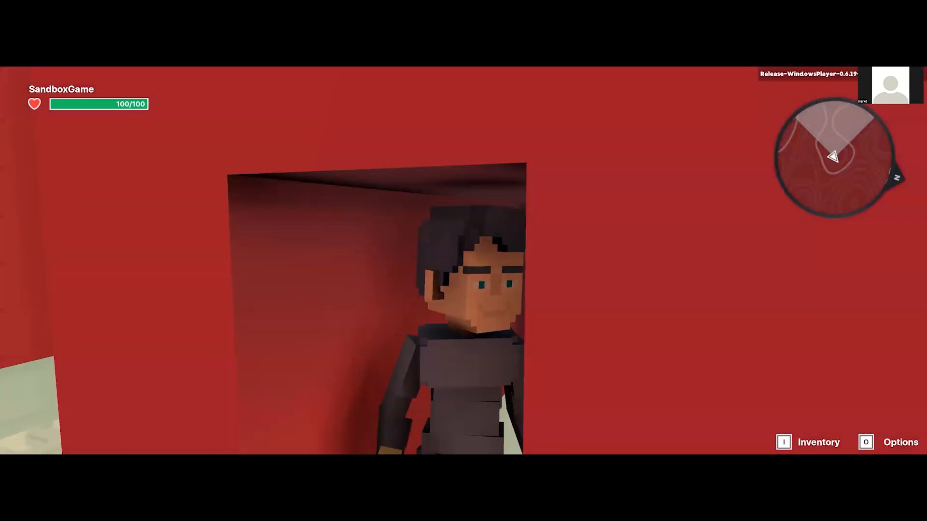
Step: Run the avatar around the arch, along the red row and through the wide passage, and end the play test
key("d")
key("w")
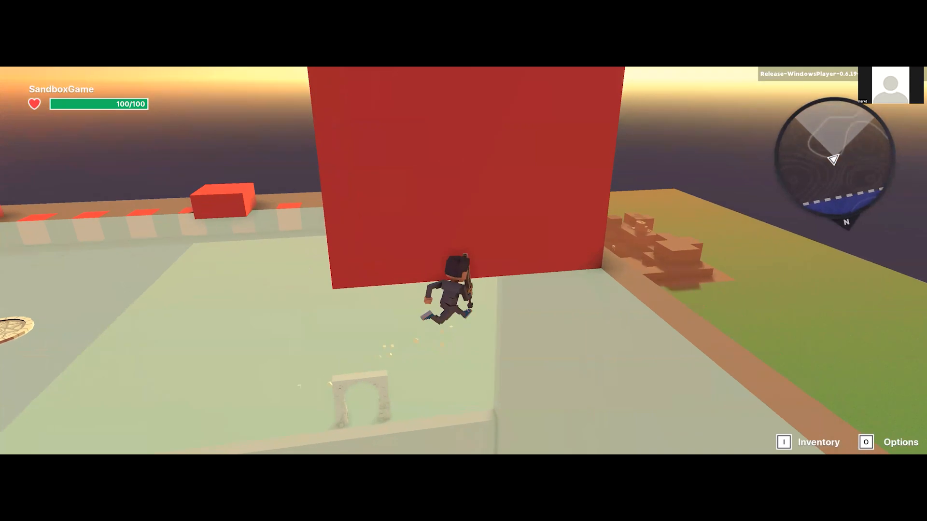
key("a")
key("w")
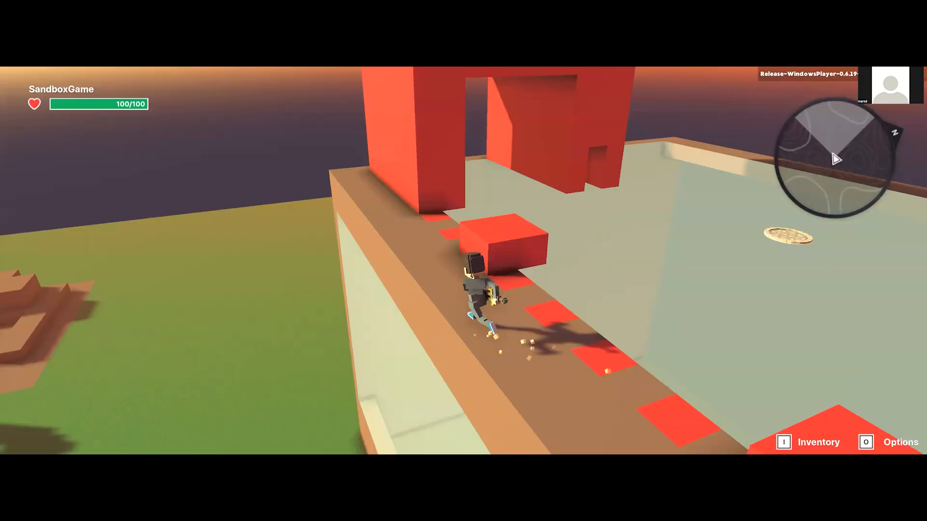
key("w")
key("s")
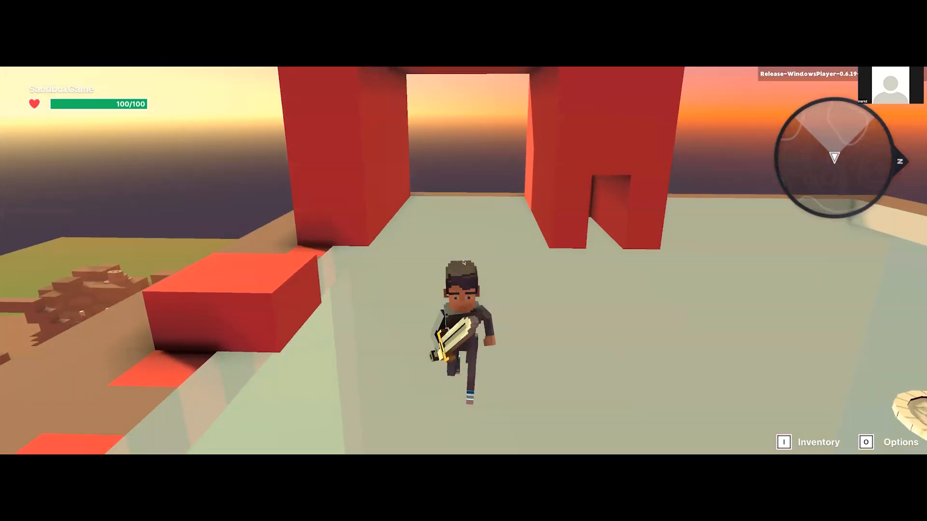
key("Escape")
Step: Examine the red squares, raised blocks and arch on the roof from above at several angles and distances
right_click_drag(465, 261, 463, 316)
scroll(474, 285, "down", 4)
key("s")
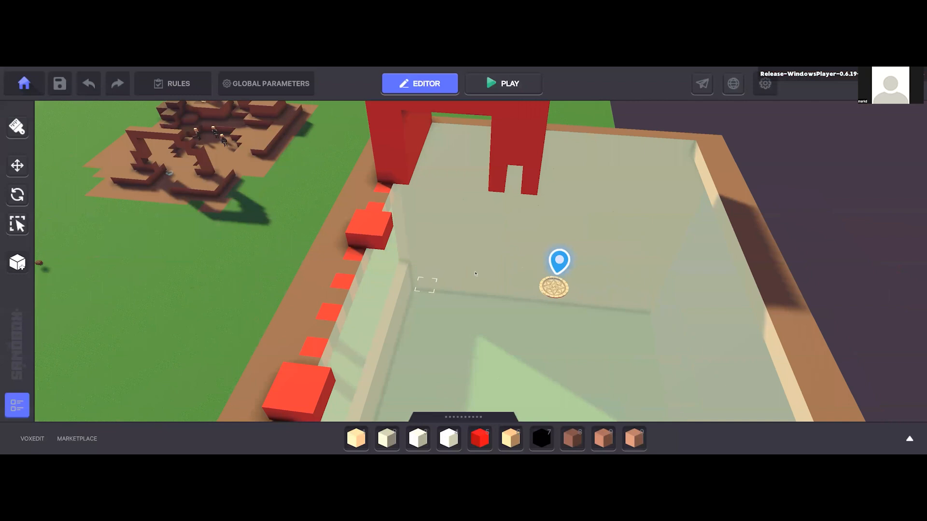
scroll(475, 276, "up", 3)
right_click_drag(476, 279, 450, 286)
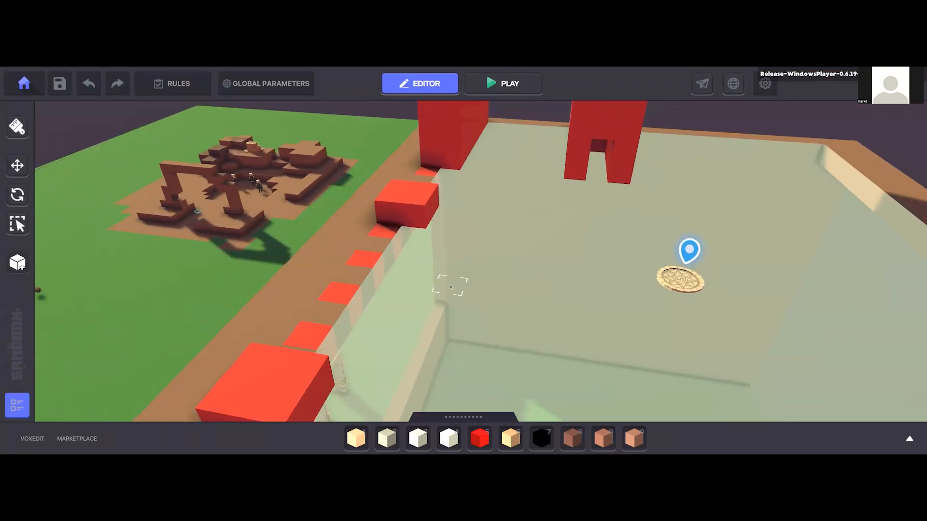
right_click_drag(504, 264, 553, 295)
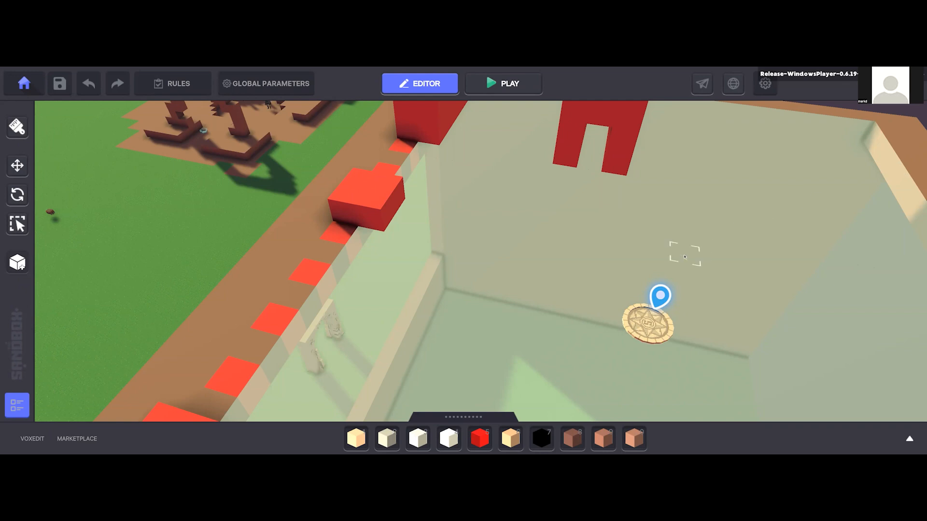
right_click_drag(502, 269, 500, 263)
middle_click_drag(499, 263, 520, 251)
right_click_drag(521, 251, 516, 292)
scroll(526, 255, "down", 8)
scroll(515, 291, "up", 5)
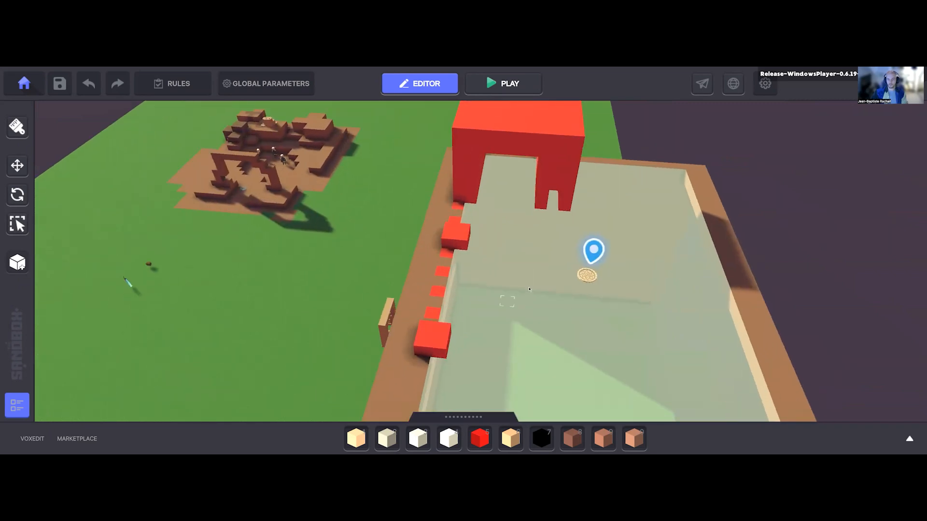
Step: Start another play test and jump the avatar onto the raised red block farthest from the arch
key("ctrl+p")
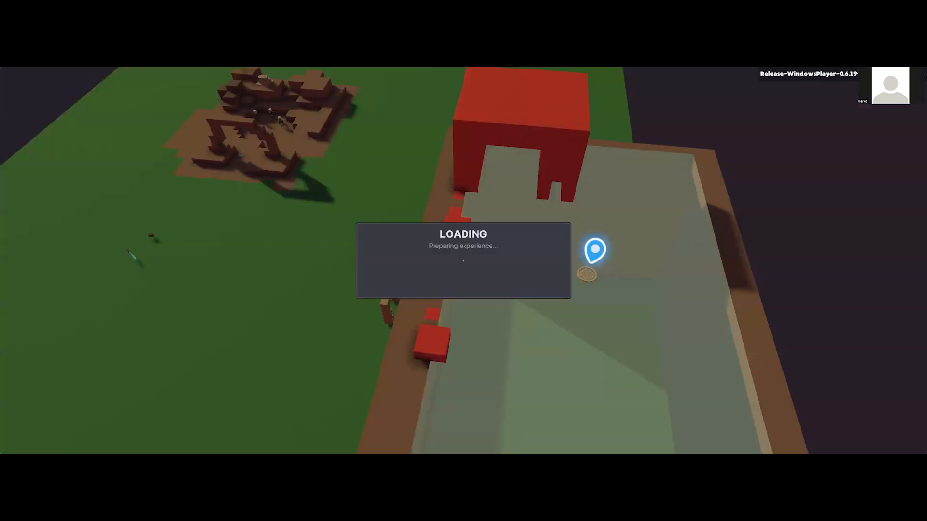
key("w")
key("w")
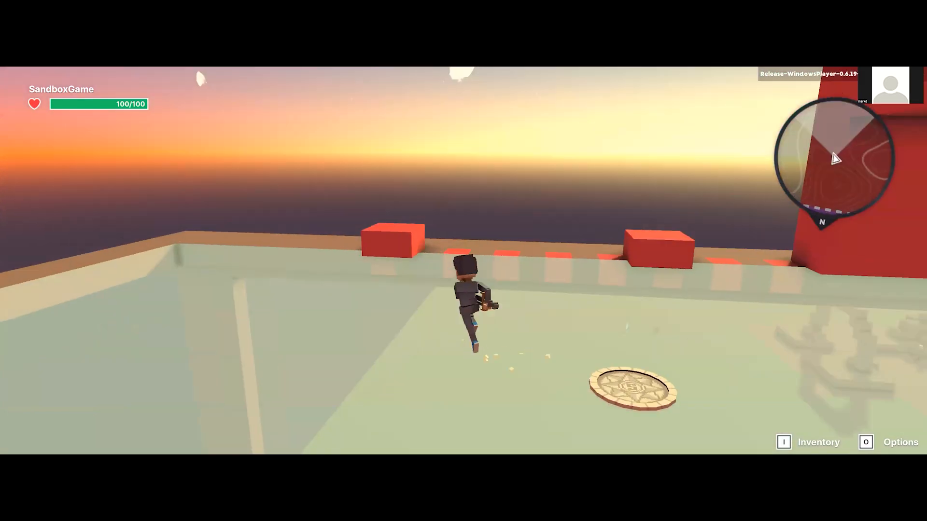
key("w")
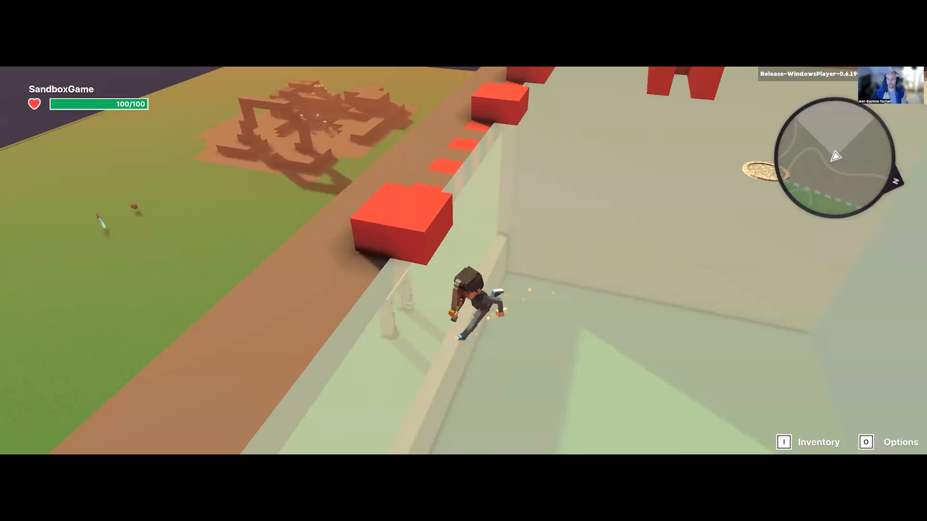
Step: Test jumping the avatar across the red squares between the two raised blocks and climb back onto the block farthest from the arch
key("w")
key("space")
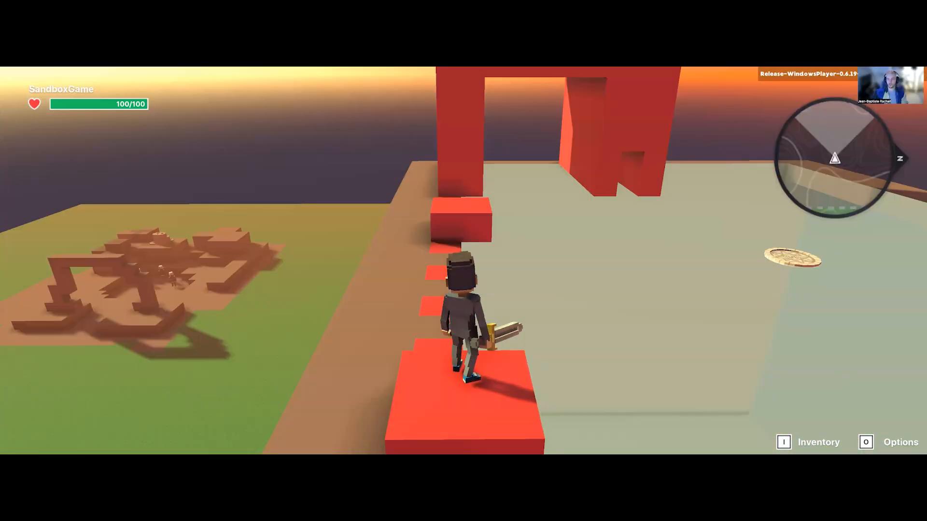
key("w")
key("space")
key("space")
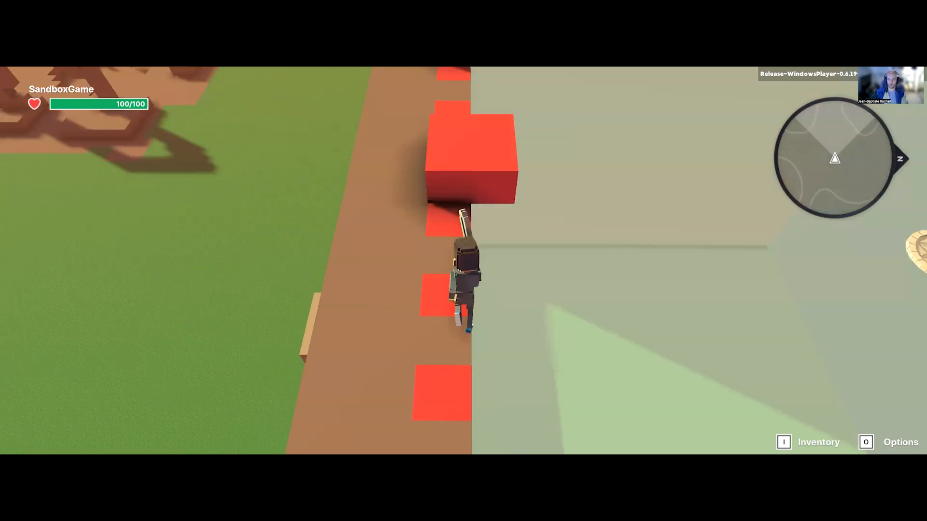
key("w")
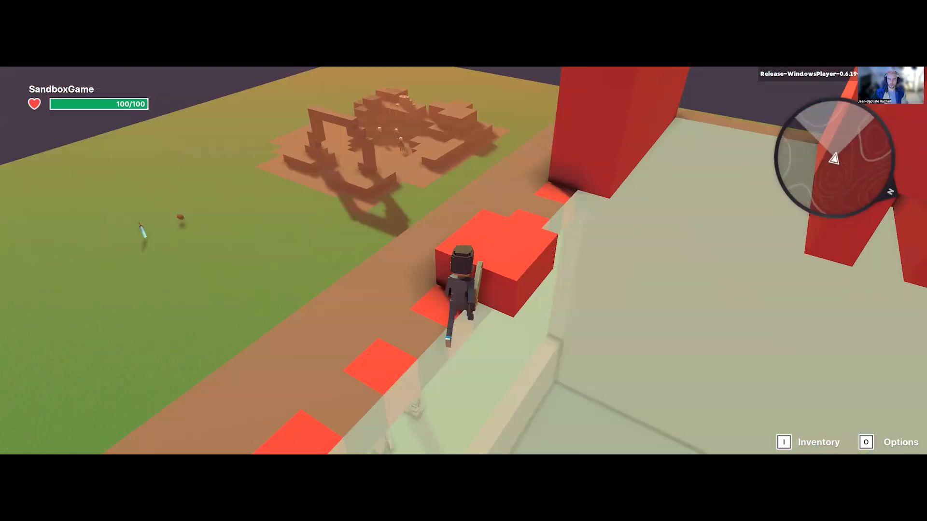
key("a")
key("a")
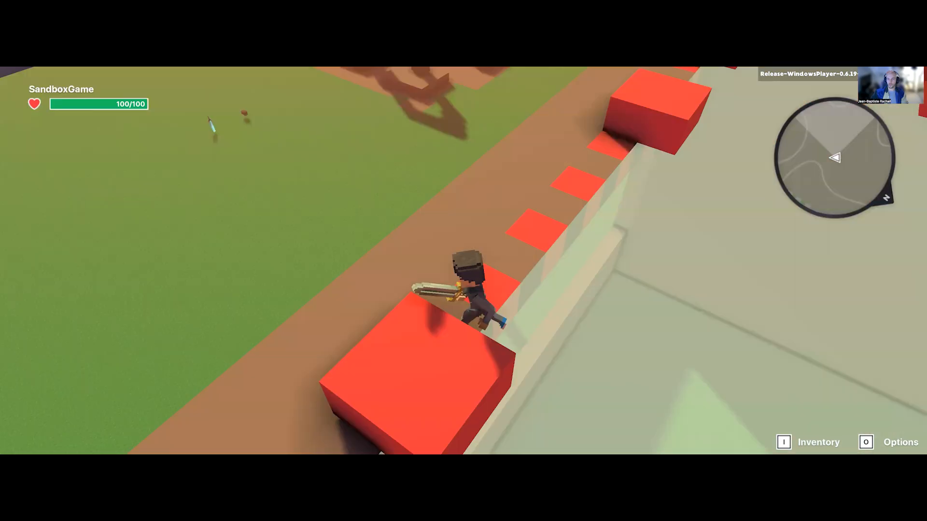
key("w")
key("space")
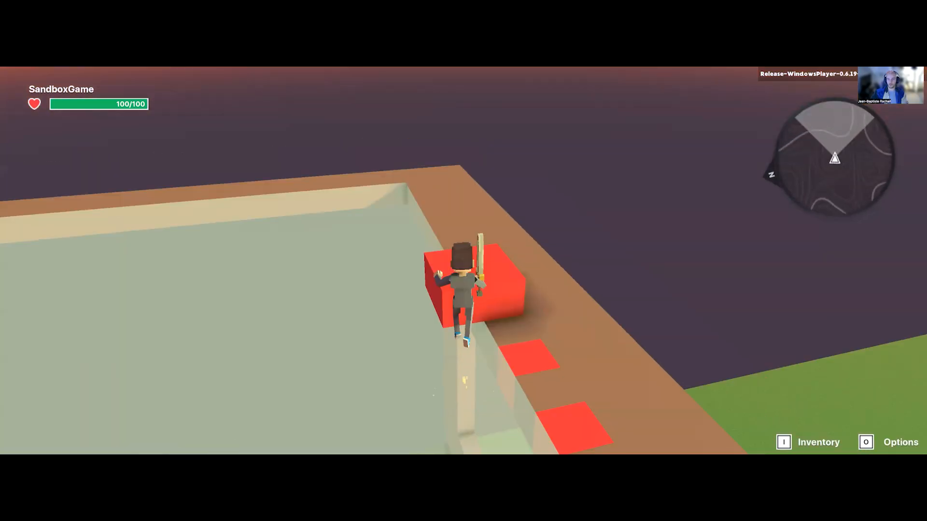
key("w")
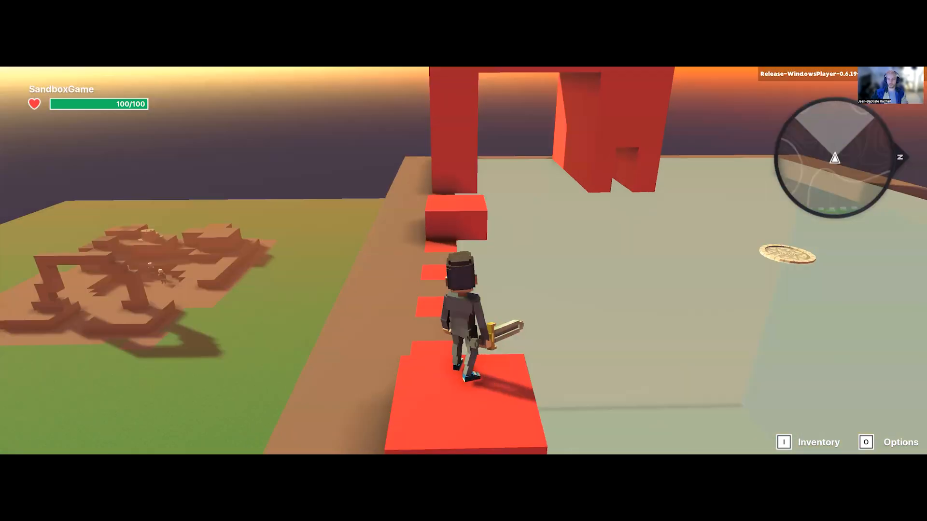
Step: Jump the avatar between the two raised roof blocks again in both directions and end the play test
key("s")
key("w")
key("w")
key("space")
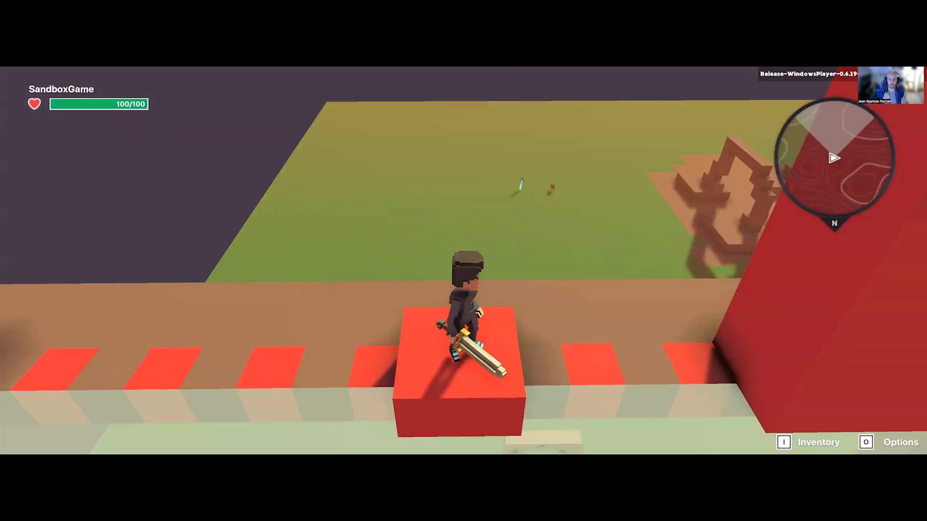
key("a")
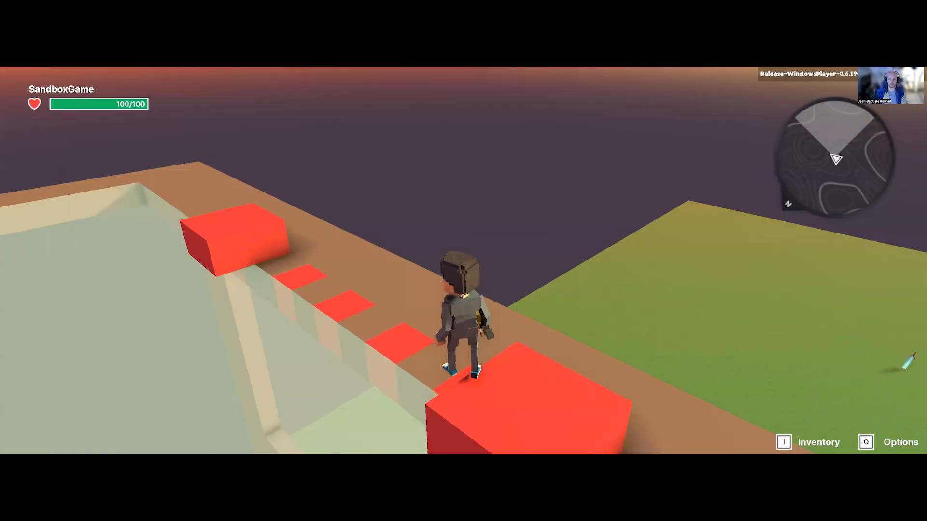
key("w")
key("space")
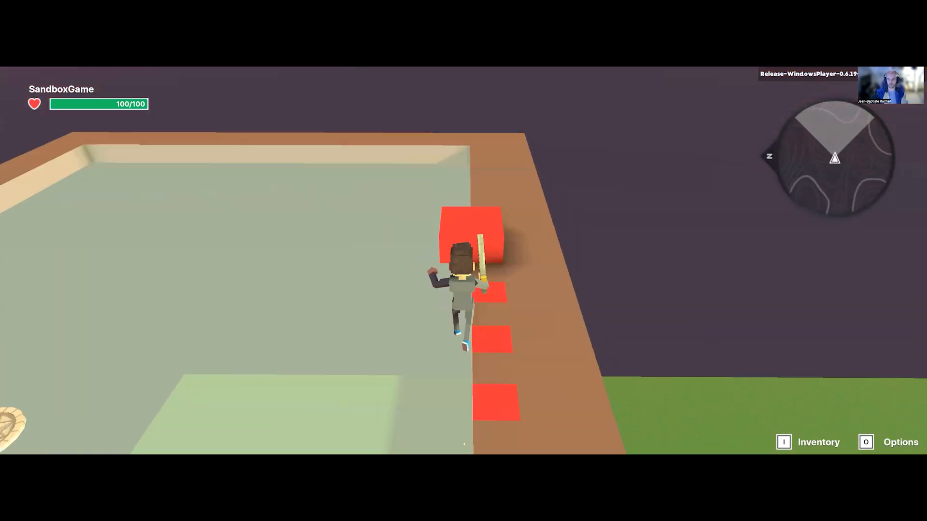
key("Escape")
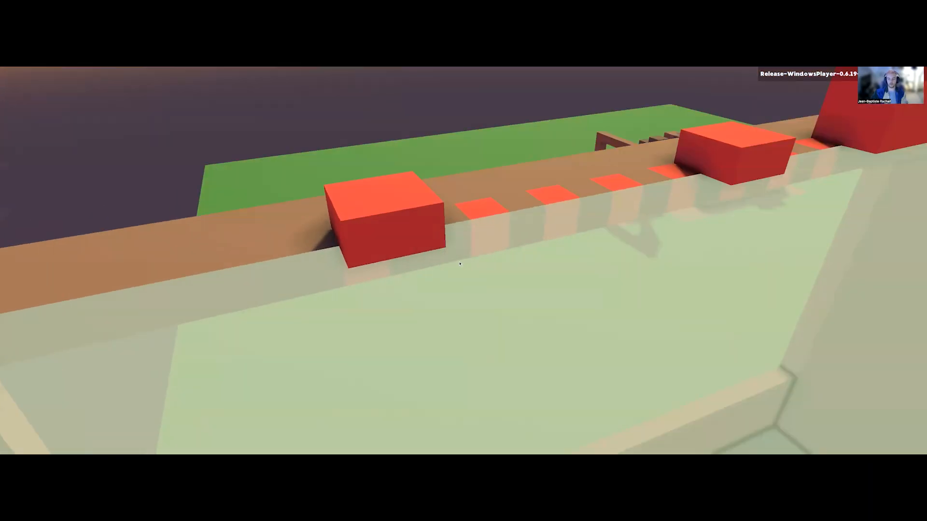
left_click(479, 441)
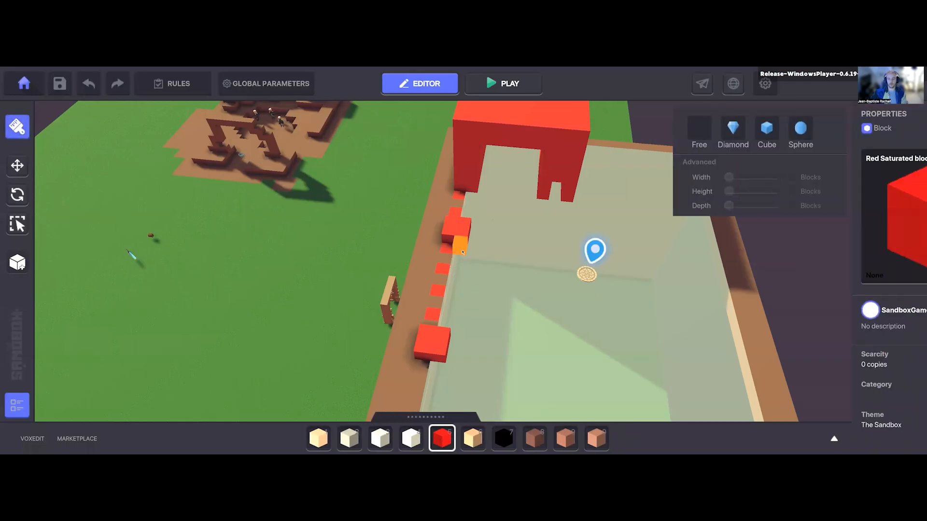
Step: Make the two raised roof blocks taller and add a lower red step behind the block farthest from the arch
right_click_drag(449, 246, 449, 247)
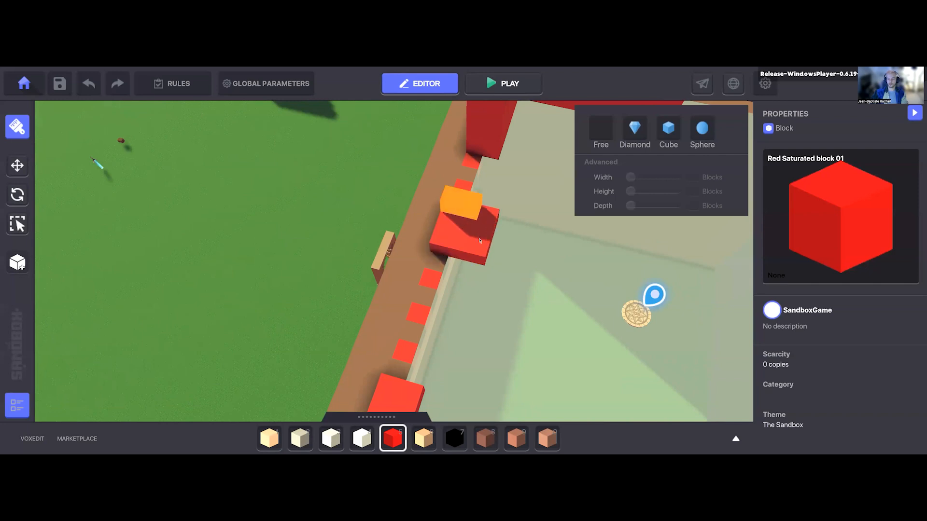
key("s")
left_click_drag(363, 236, 392, 263)
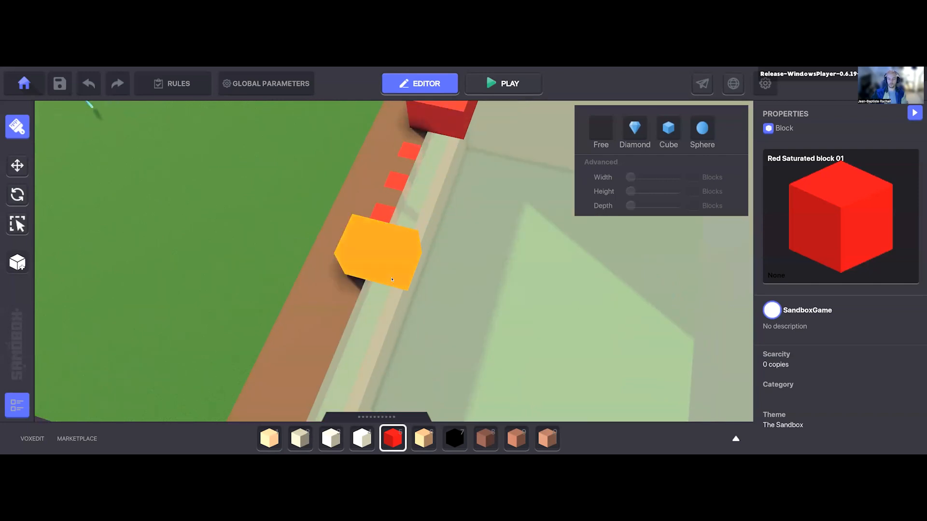
left_click(347, 272)
left_click(396, 299)
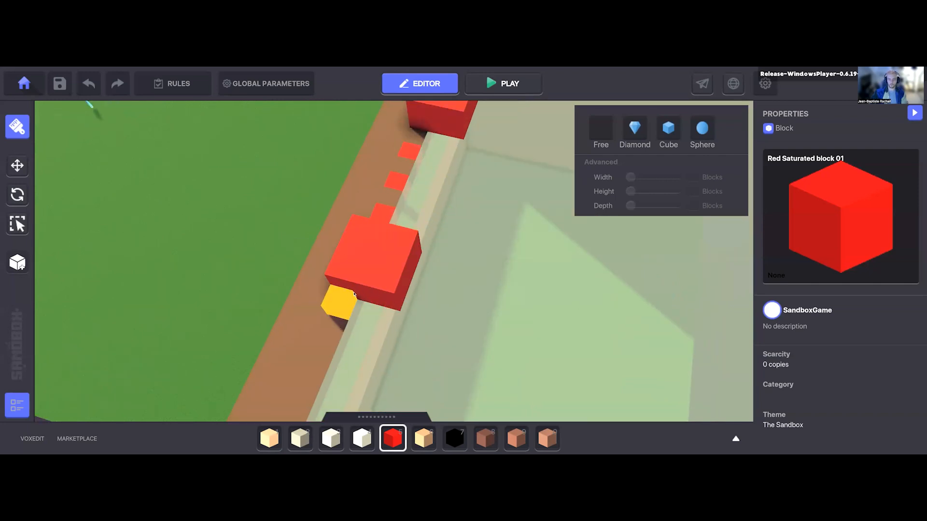
left_click(387, 309)
right_click_drag(435, 304, 426, 299)
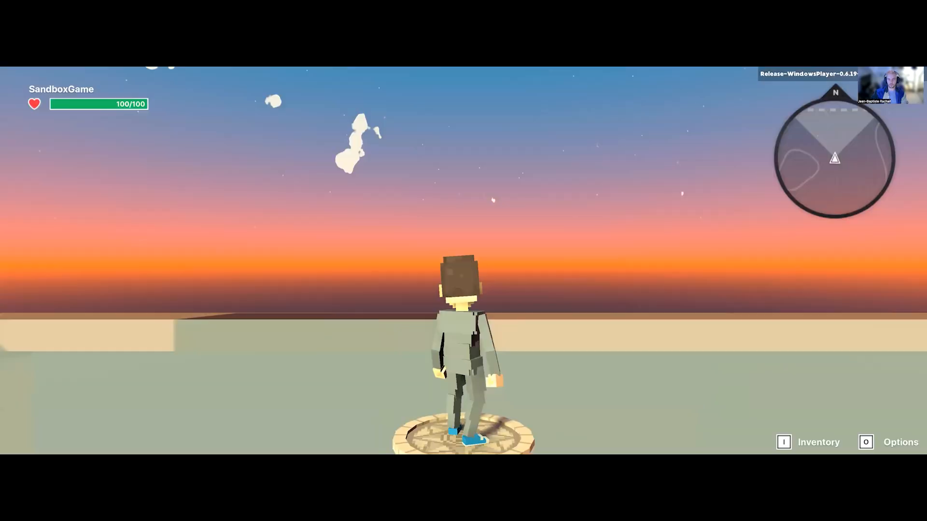
Step: Start a play test and climb the avatar over the new red step onto the taller block
key("w")
key("w")
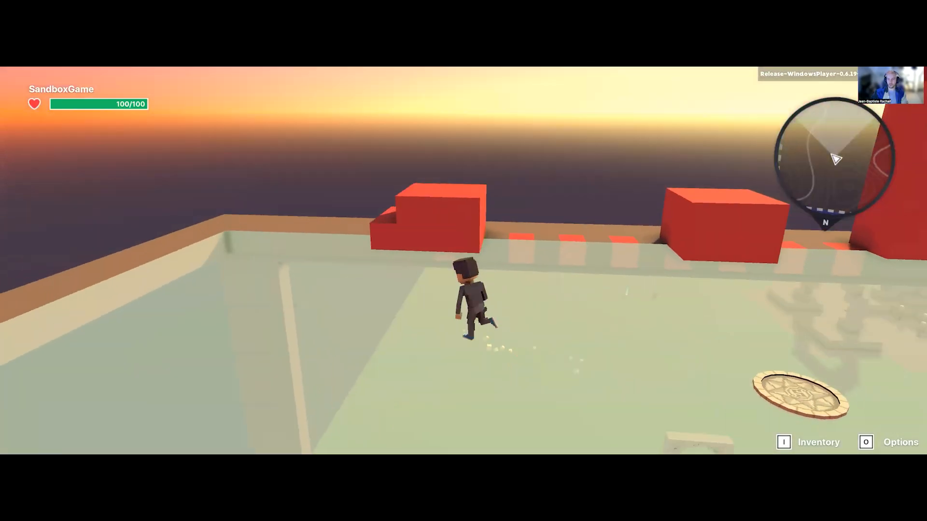
key("w")
key("space")
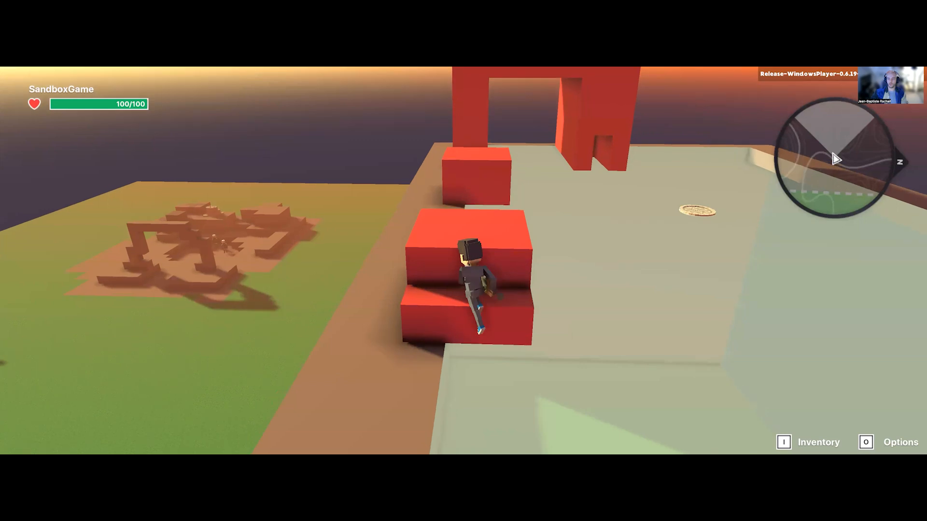
key("space")
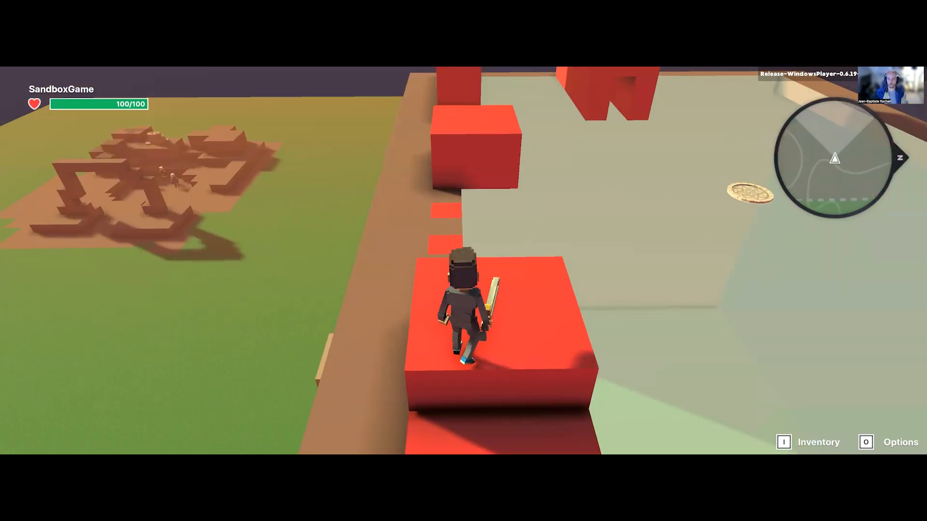
Step: Jump the avatar across the gap to the taller block near the arch and back onto the stepped block
key("s")
key("w")
key("space")
key("w")
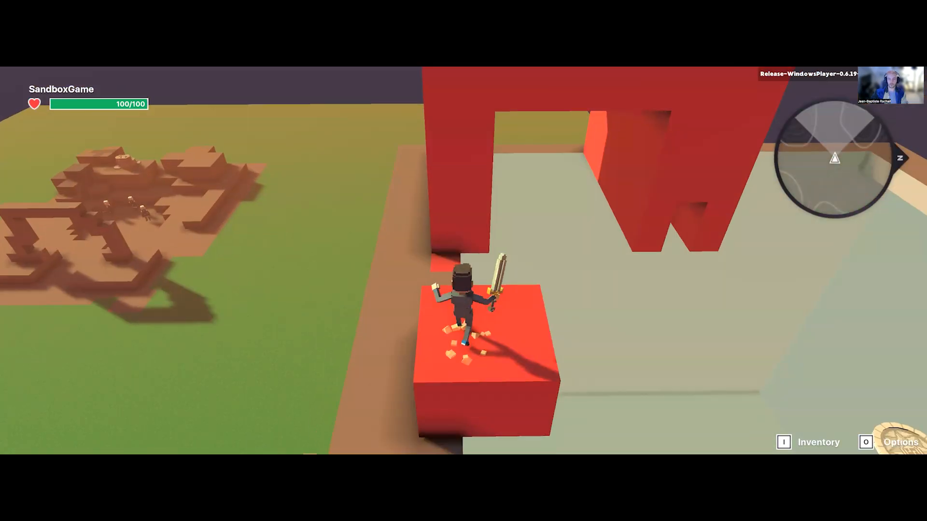
key("w")
key("space")
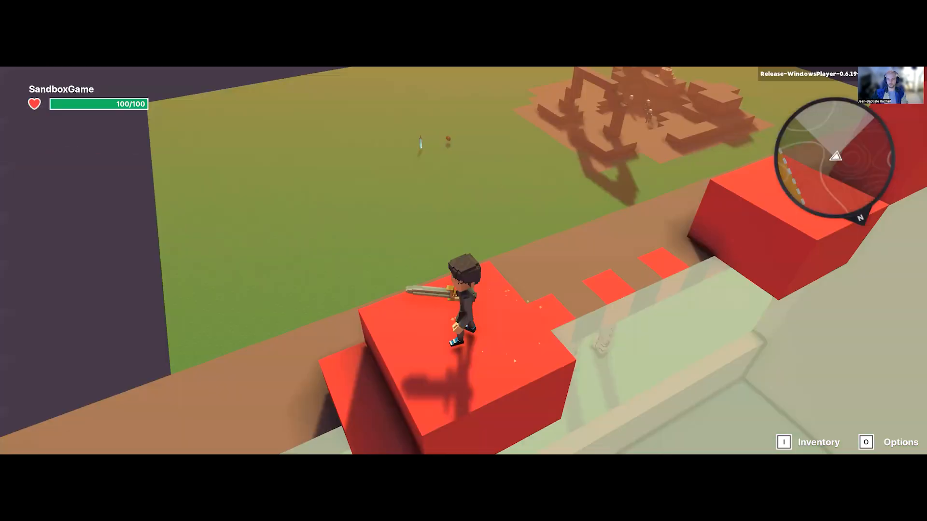
Step: Repeat the jumps between the two taller blocks to test the gap marked by three red squares
key("w")
key("space")
key("w")
key("space")
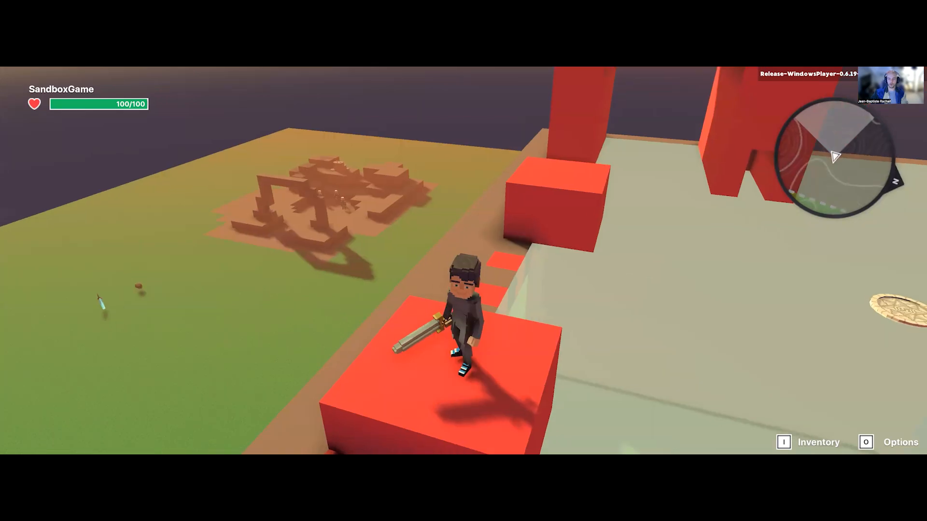
key("w")
key("space")
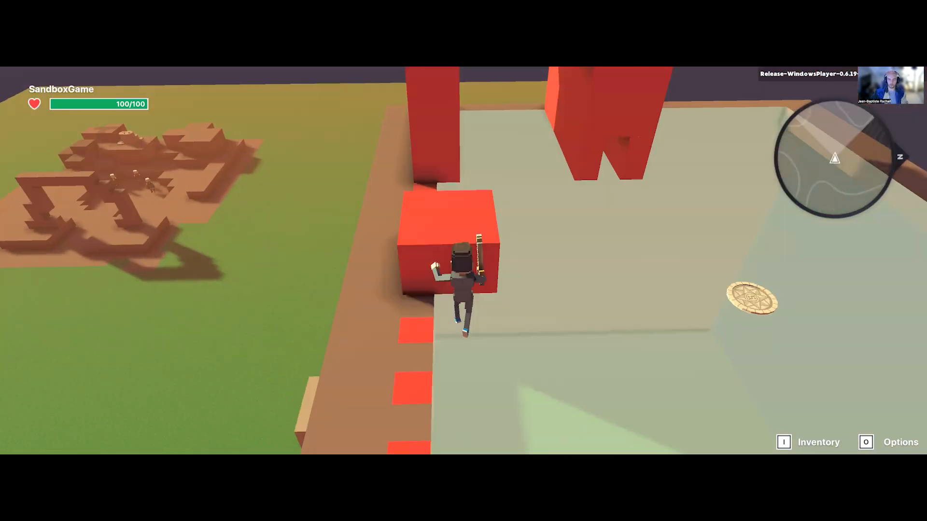
key("s")
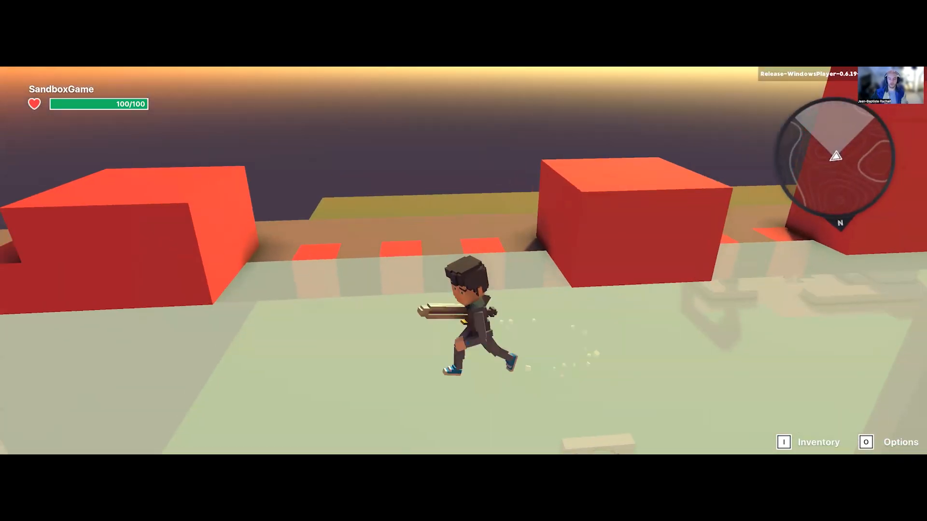
Step: Climb the avatar back up the red step onto the tall block and jump down to the glass floor
key("w")
key("space")
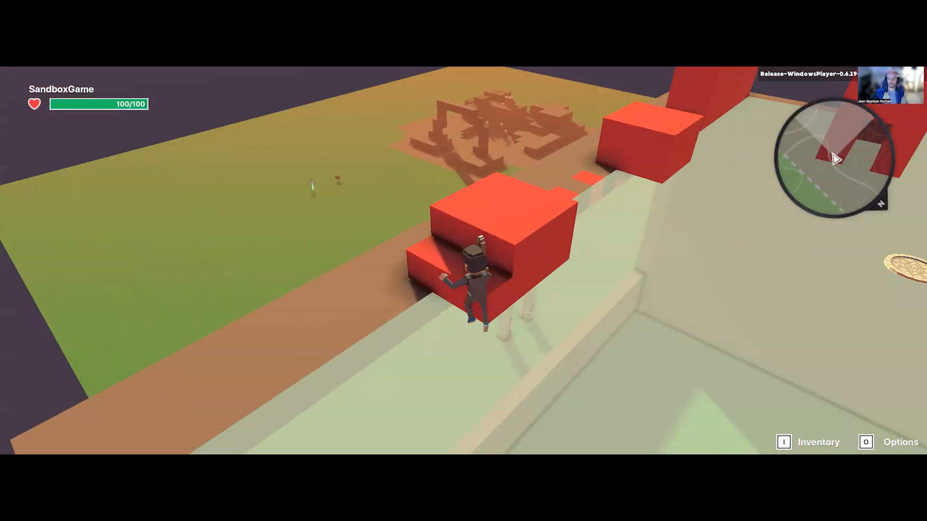
key("space")
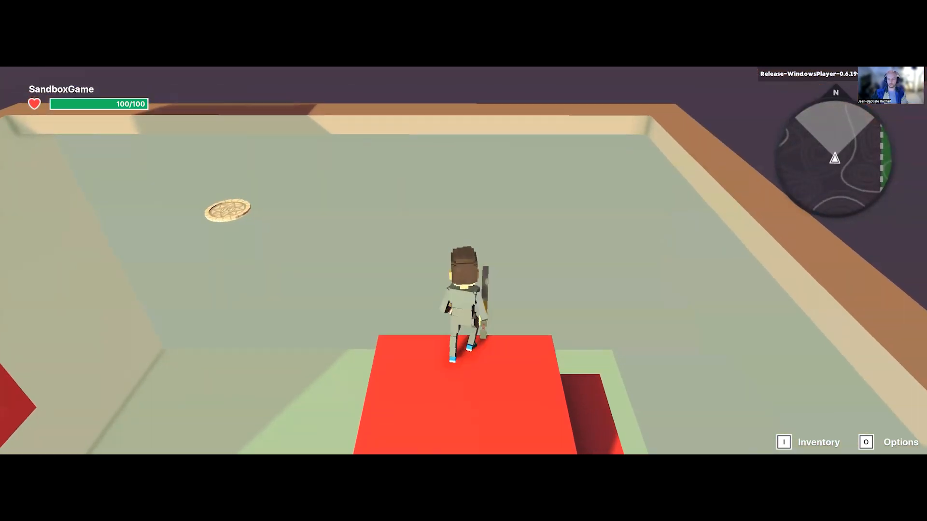
key("space")
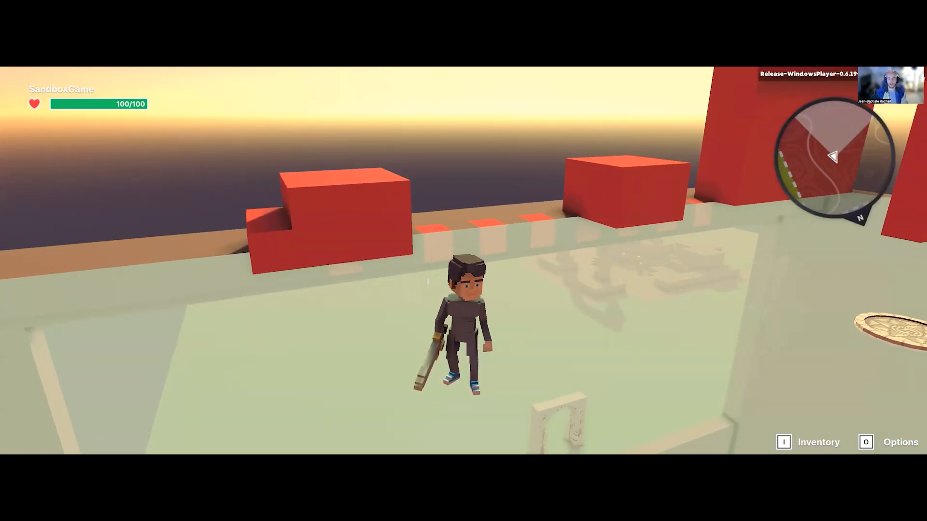
Step: Run and jump the avatar across the glass floor near the stepped block, and end the play test
key("w")
key("a")
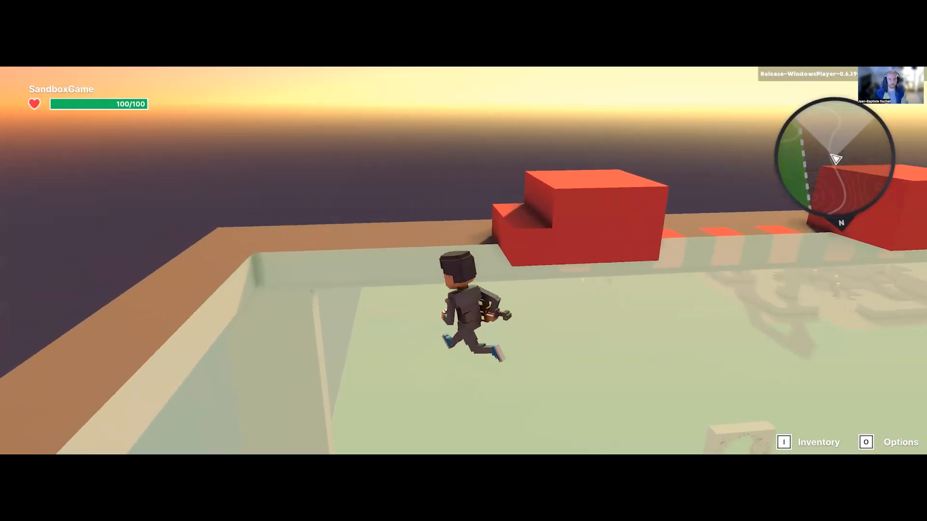
key("space")
key("w")
key("Escape")
Step: Lay three spaced red squares from the stepped block across the glass roof and build a raised red block at their end
key("5")
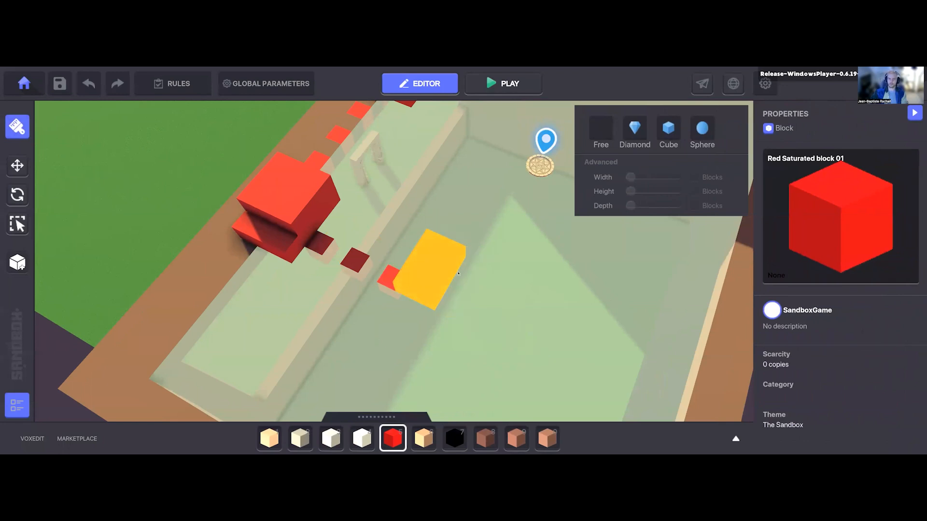
right_click_drag(469, 256, 439, 262)
key("w")
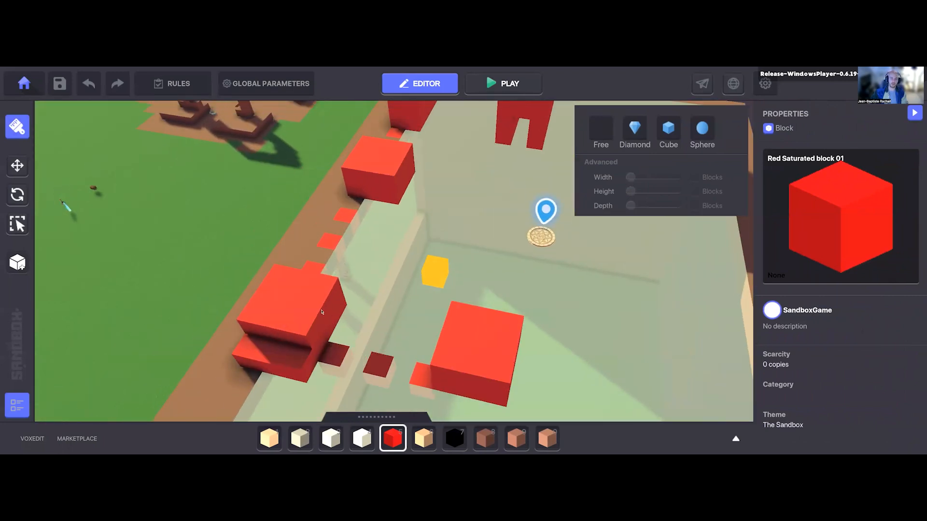
Step: Build a longer raised red block on the glass roof, on the arch side of the new block
key("w")
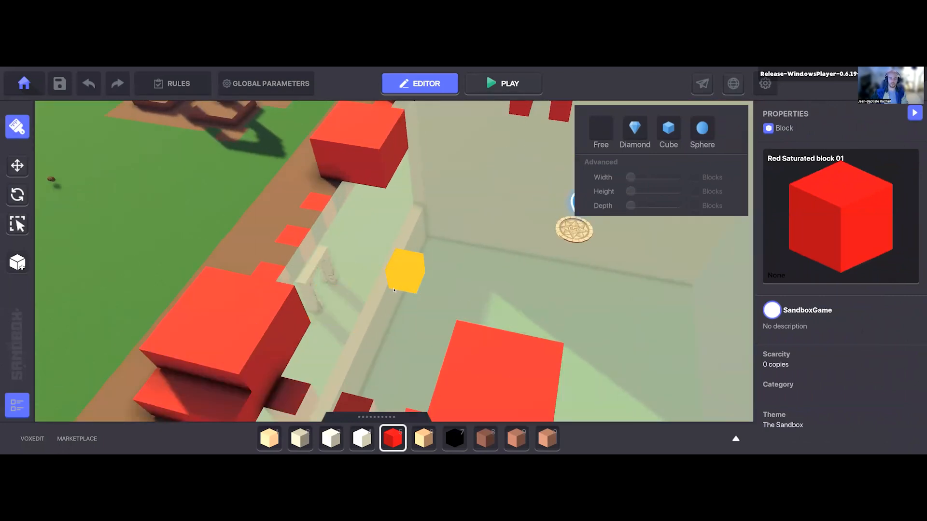
left_click_drag(514, 240, 512, 212)
mouse_move(432, 300)
right_mouse_down()
mouse_move(437, 285)
mouse_move(424, 300)
right_mouse_up()
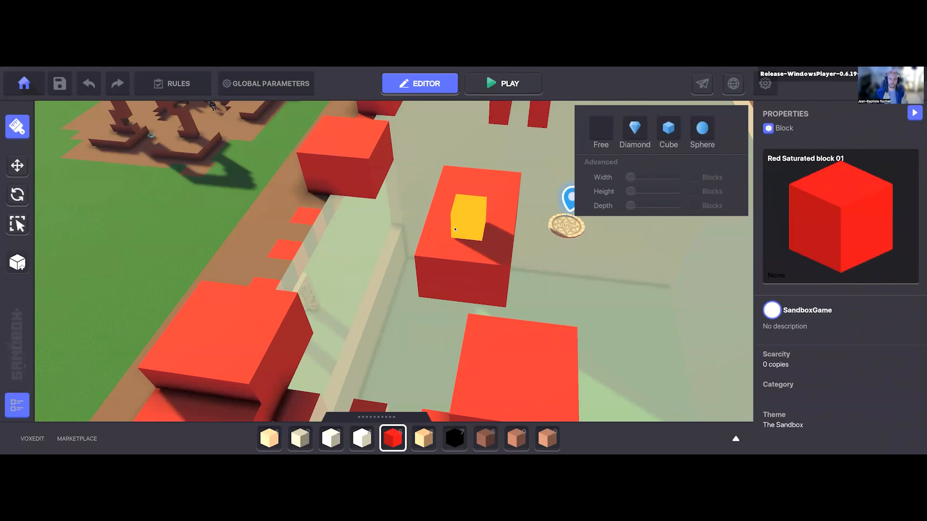
Step: Examine the new raised blocks and red squares on the glass roof from above, and look briefly at the asset library
key("d")
key("s")
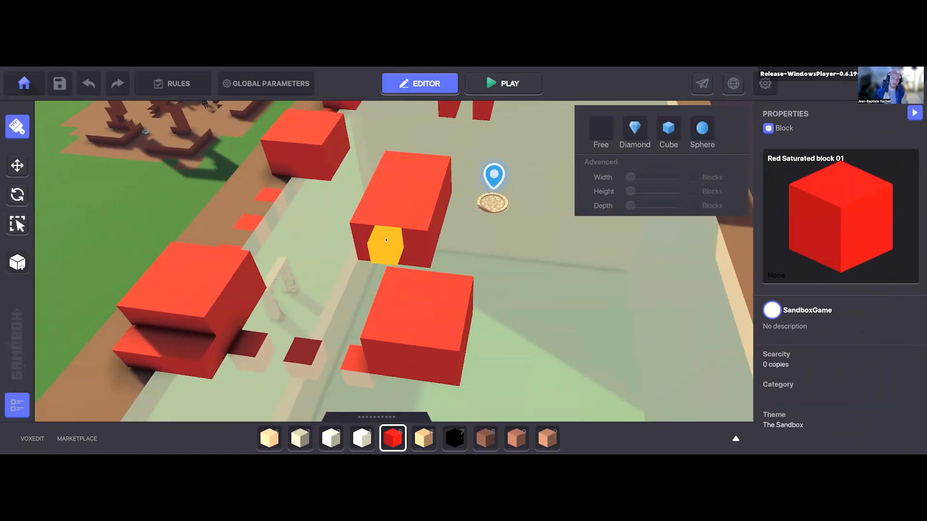
key("d")
key("w")
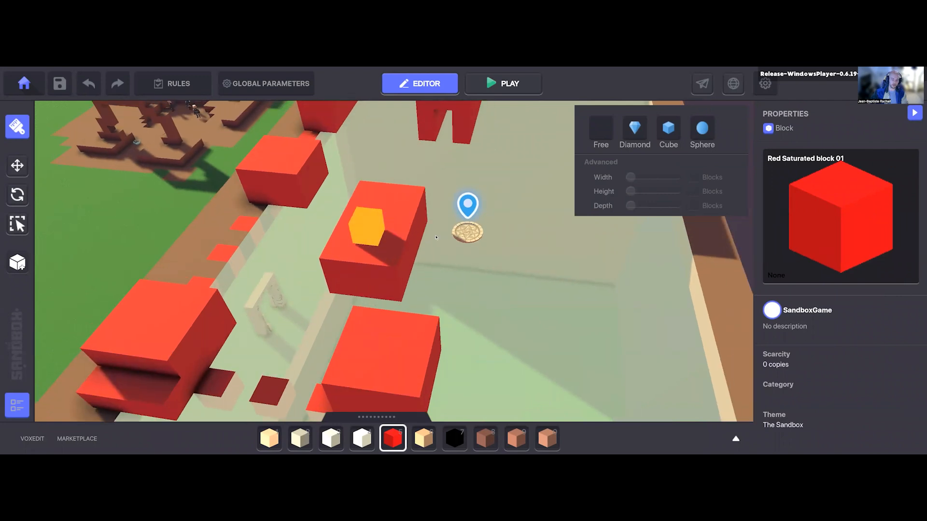
key("d")
key("Tab")
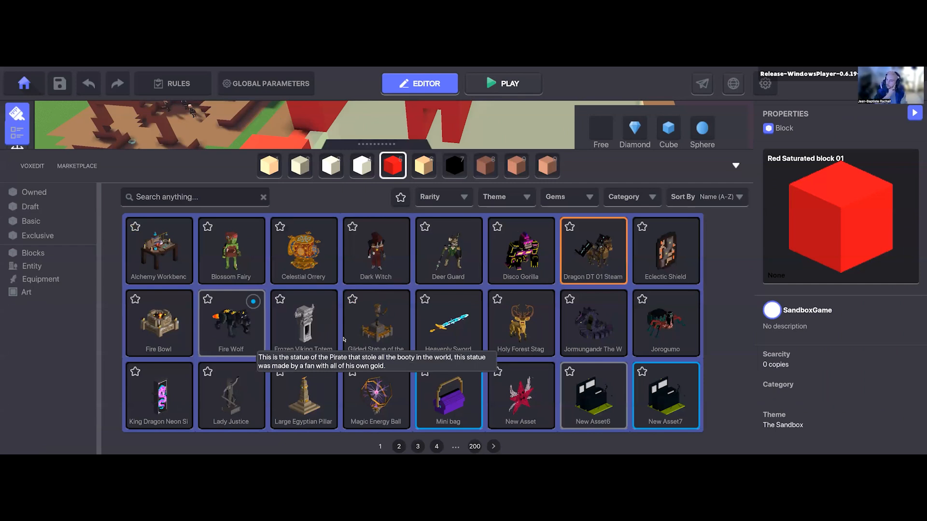
key("Tab")
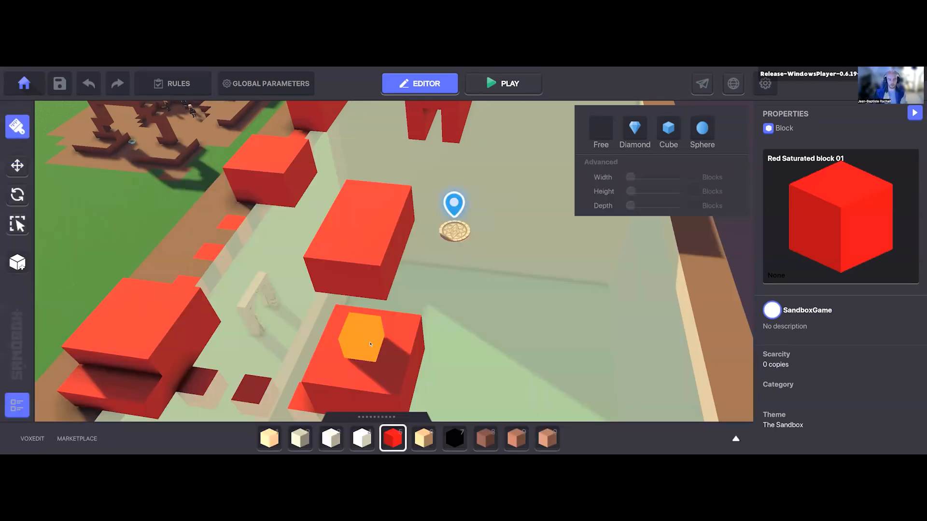
key("Escape")
right_click_drag(403, 283, 402, 299)
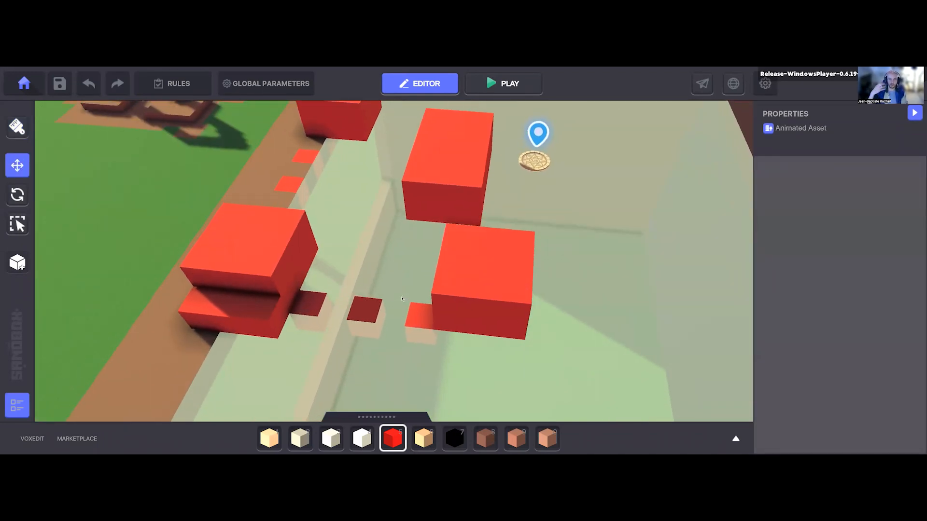
Step: Remove the longer raised red block from the glass roof on the arch side, keeping the other raised block
key("a")
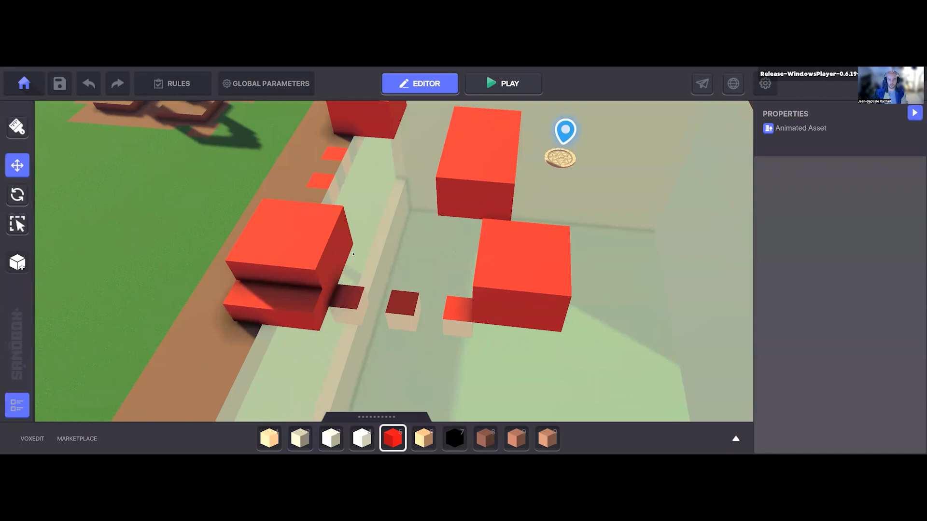
key("d")
key("w")
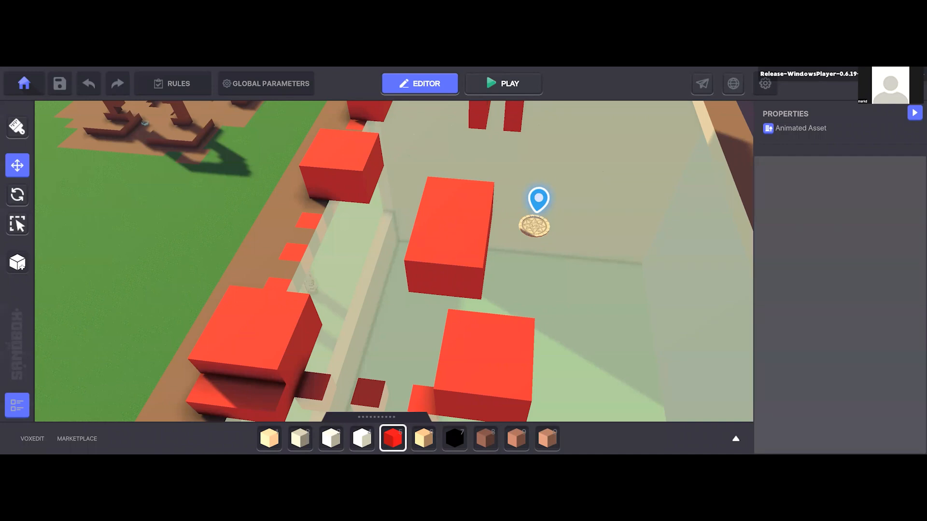
right_click_drag(428, 237, 445, 205)
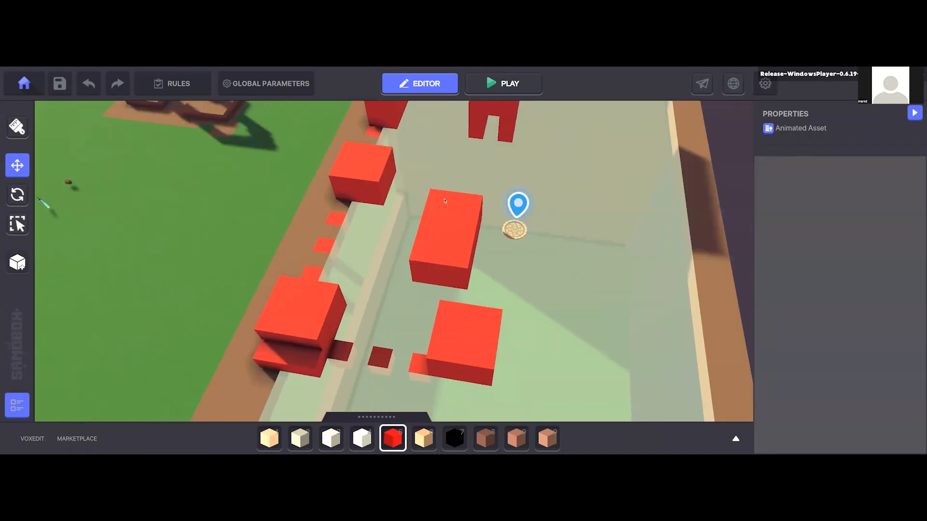
key("5")
left_click_drag(437, 195, 470, 271, "ctrl")
right_click_drag(471, 270, 403, 275)
key("Tab")
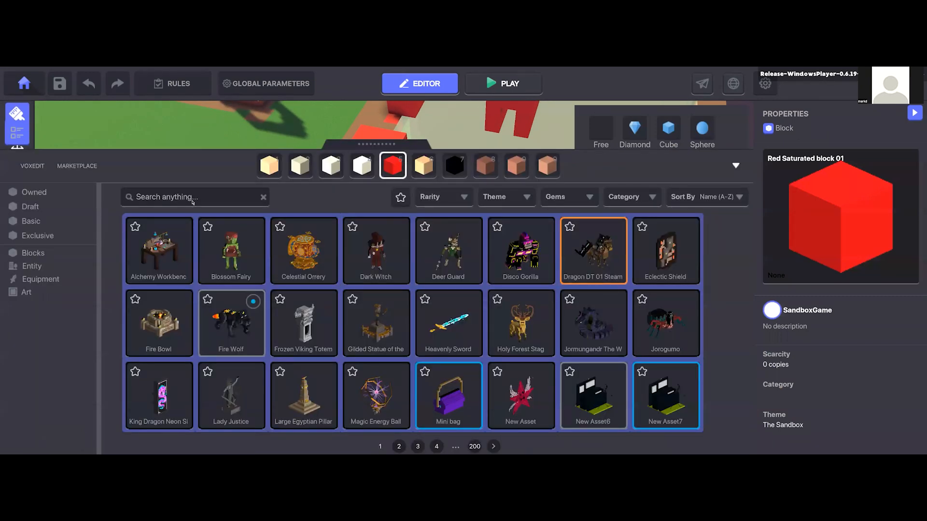
key("Tab")
right_click_drag(385, 264, 373, 263)
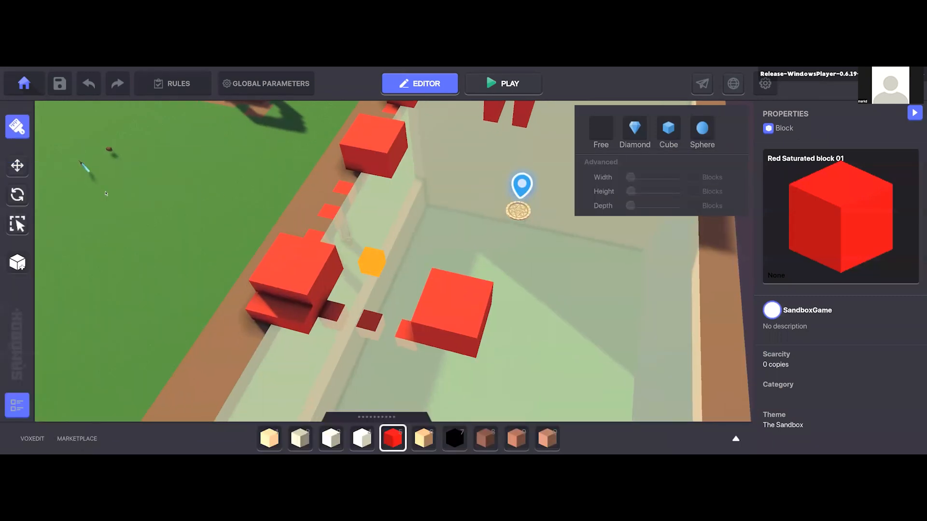
left_click(17, 166)
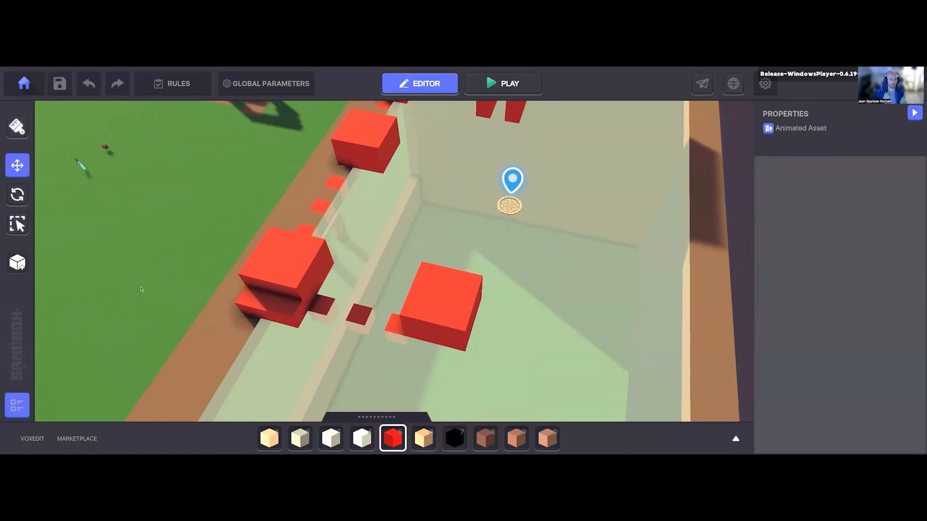
Step: Choose the Asphalt_Clean block from the block library and set a cube brush 8 blocks wide, 1 high and 8 deep
key("Tab")
left_click(33, 253)
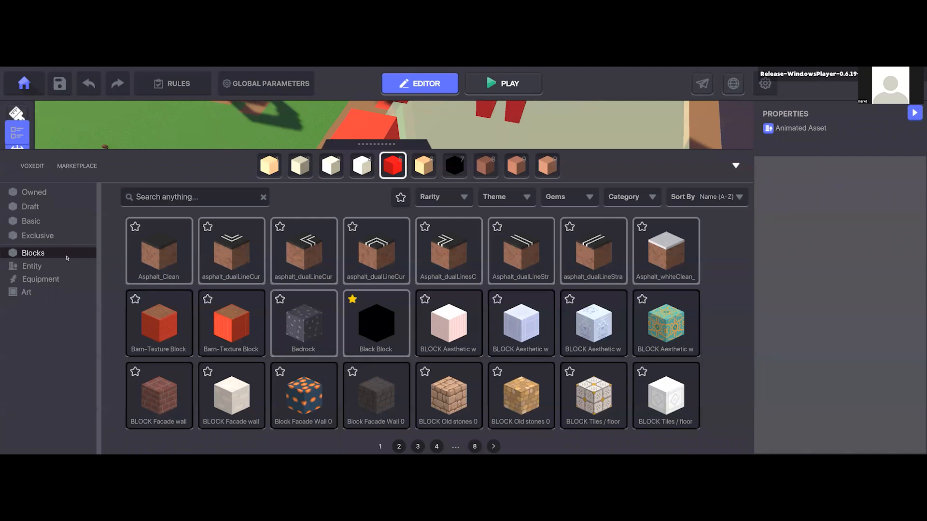
left_click(159, 251)
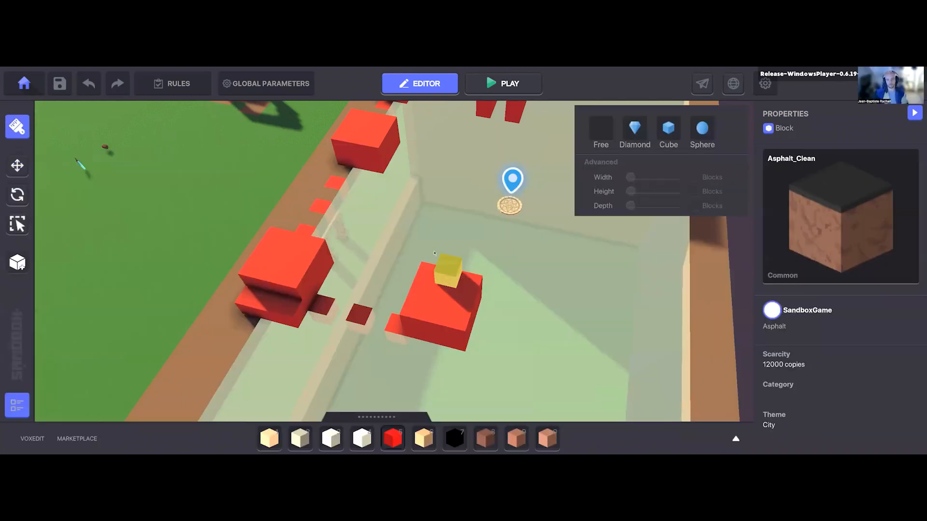
middle_click_drag(412, 222, 401, 263)
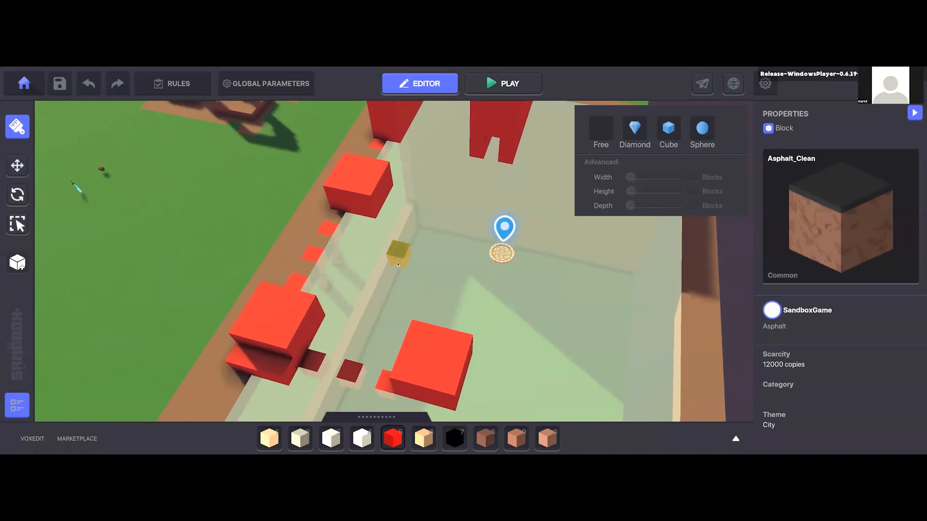
middle_click_drag(337, 264, 340, 280)
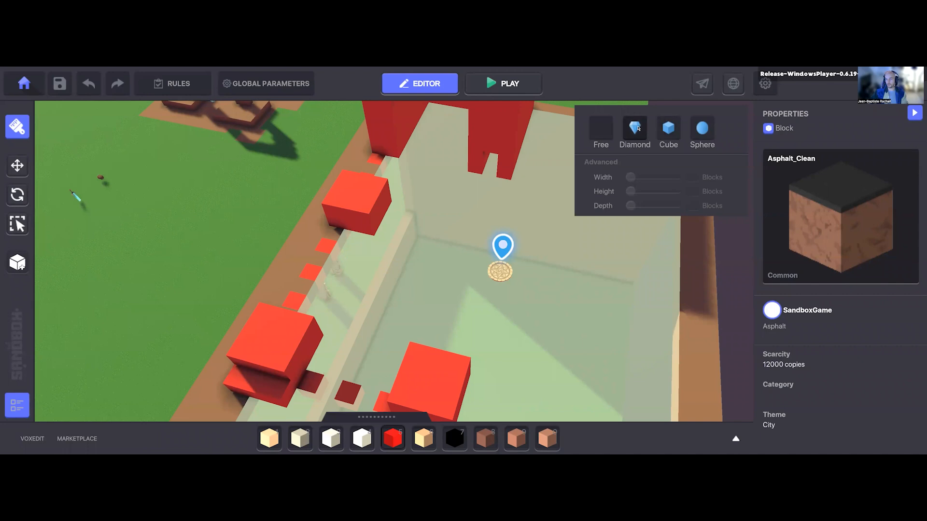
left_click(668, 128)
key("a")
right_click_drag(401, 298, 507, 257)
right_click_drag(490, 277, 501, 263)
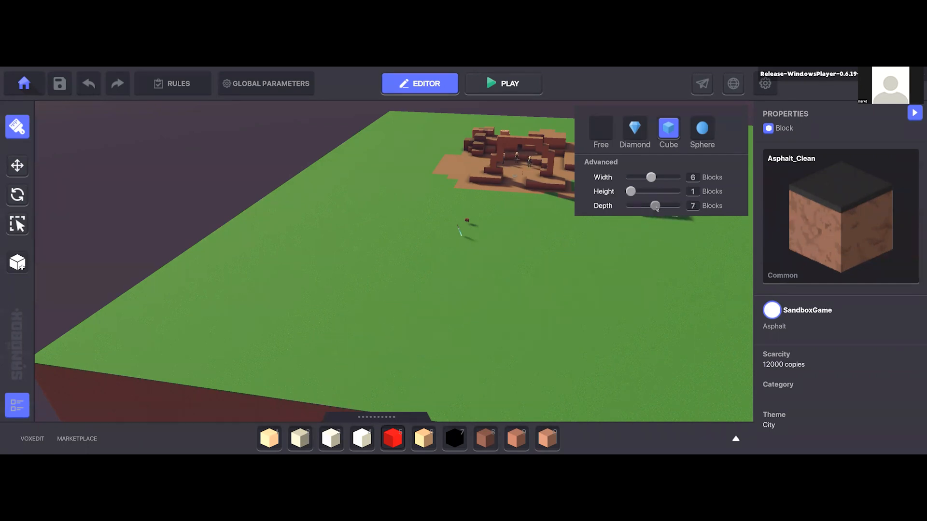
left_click_drag(655, 177, 659, 177)
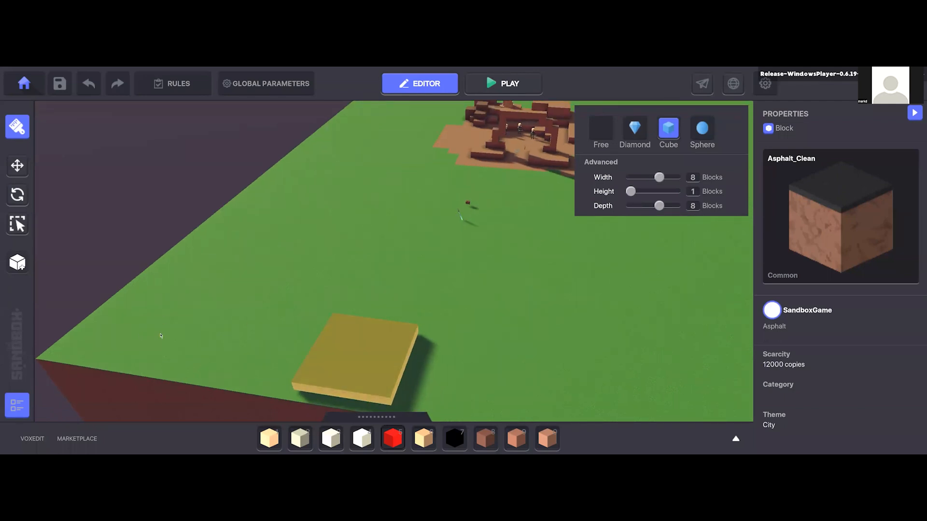
Step: Place an 8 by 8 block Asphalt_Clean slab in the corner of the grass terrain, undoing the misplaced tries
left_click(157, 321)
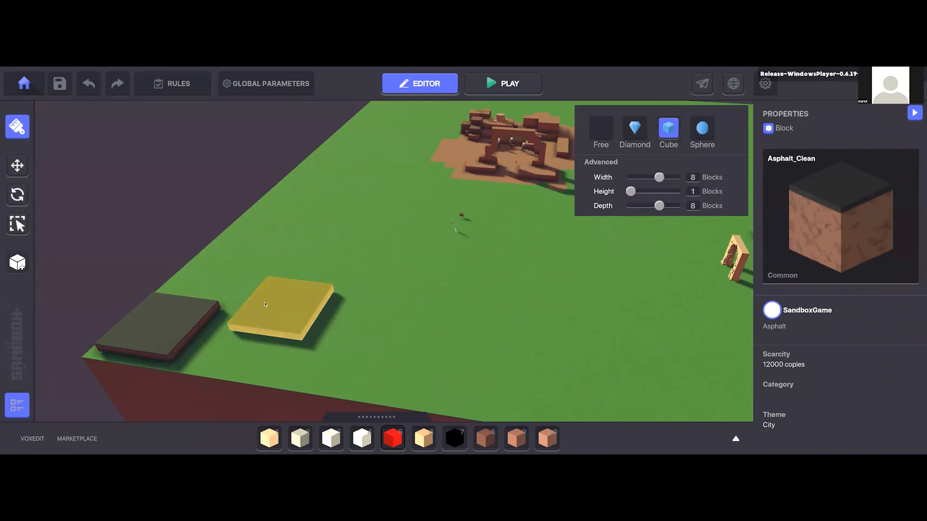
key("ctrl+z")
right_click_drag(186, 320, 186, 318)
left_click(186, 318)
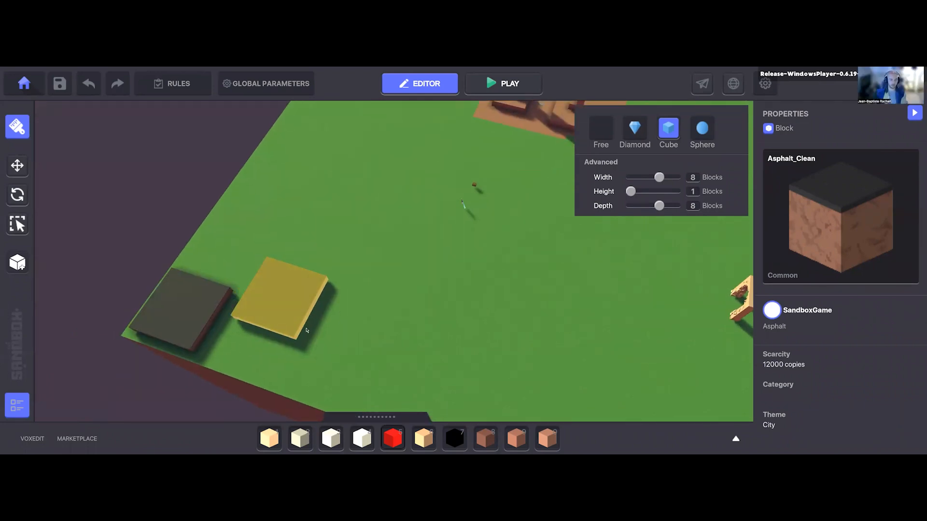
key("ctrl+z")
mouse_move(383, 267)
right_mouse_down()
mouse_move(385, 291)
mouse_move(389, 267)
mouse_move(374, 269)
mouse_move(385, 271)
mouse_move(376, 282)
mouse_move(629, 290)
mouse_move(558, 302)
right_mouse_up()
left_click(383, 280)
left_click_drag(545, 236, 639, 292)
key("ctrl+z")
mouse_move(532, 278)
right_mouse_down()
mouse_move(476, 261)
mouse_move(597, 197)
right_mouse_up()
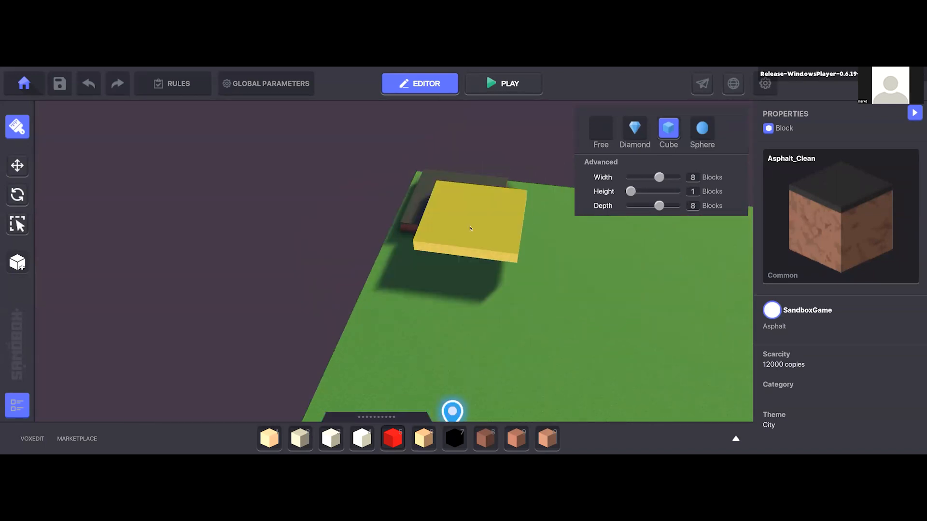
Step: Place an 8 by 8 Red Saturated block 01 slab on the grass, a short distance from the asphalt slab
key("d")
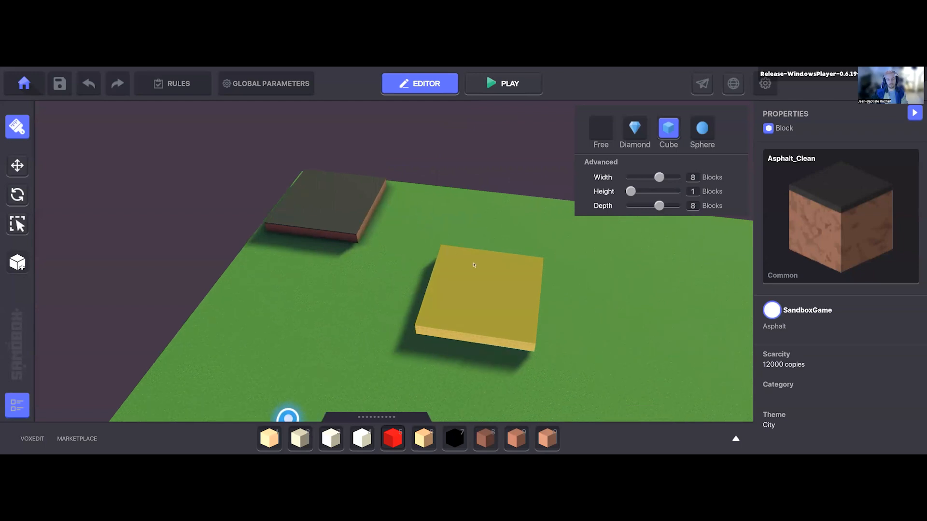
key("w")
key("s")
key("d")
key("3")
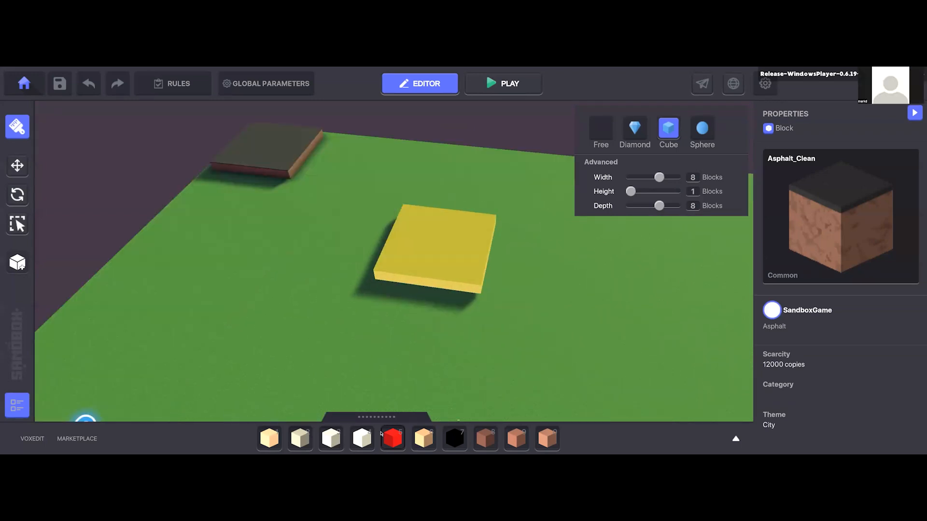
key("5")
left_click(451, 240)
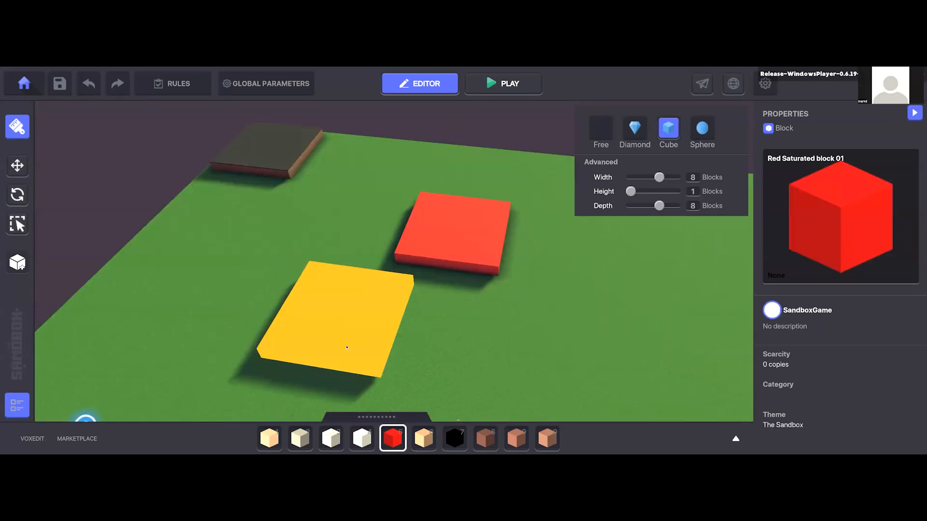
Step: Extend the red slab into a straight strip of four alternating red and White block 3 slabs
right_click_drag(357, 327, 380, 311)
right_click_drag(451, 290, 466, 283)
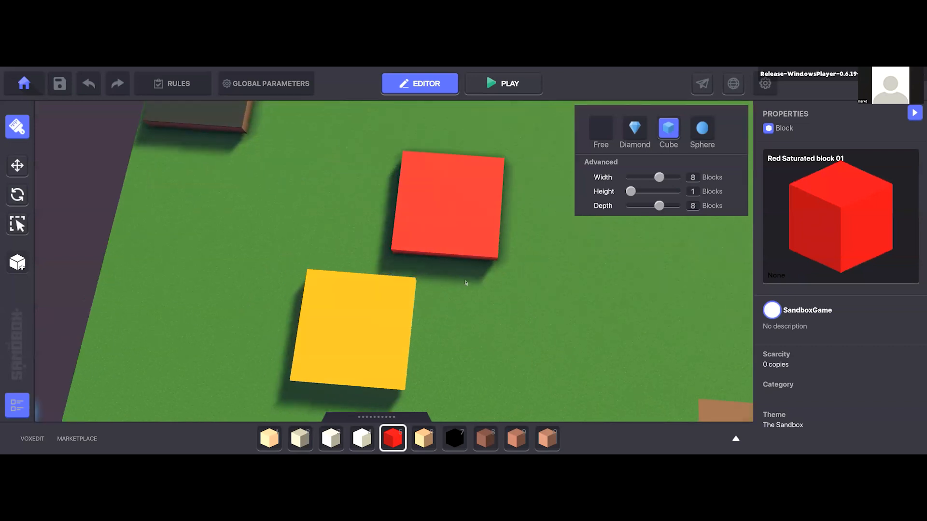
key("s")
key("a")
key("s")
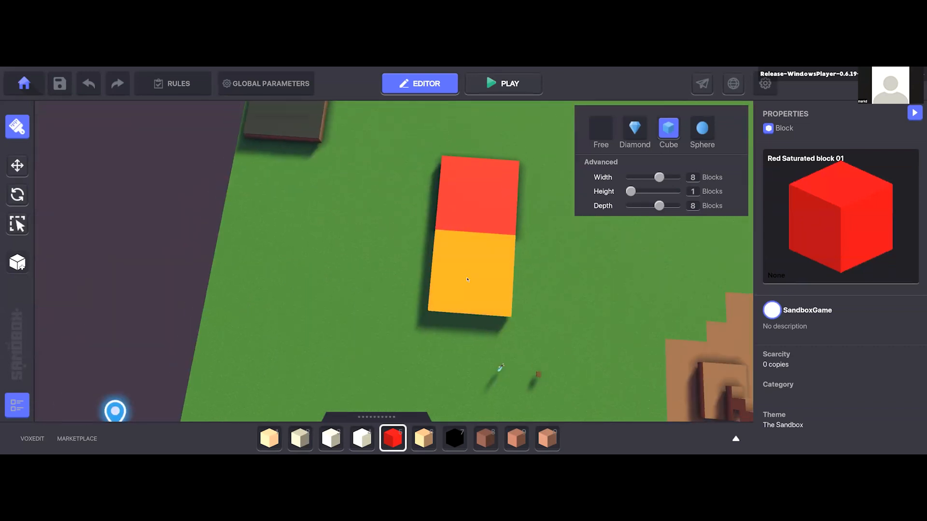
key("4")
left_click(466, 278)
key("5")
left_click(464, 349)
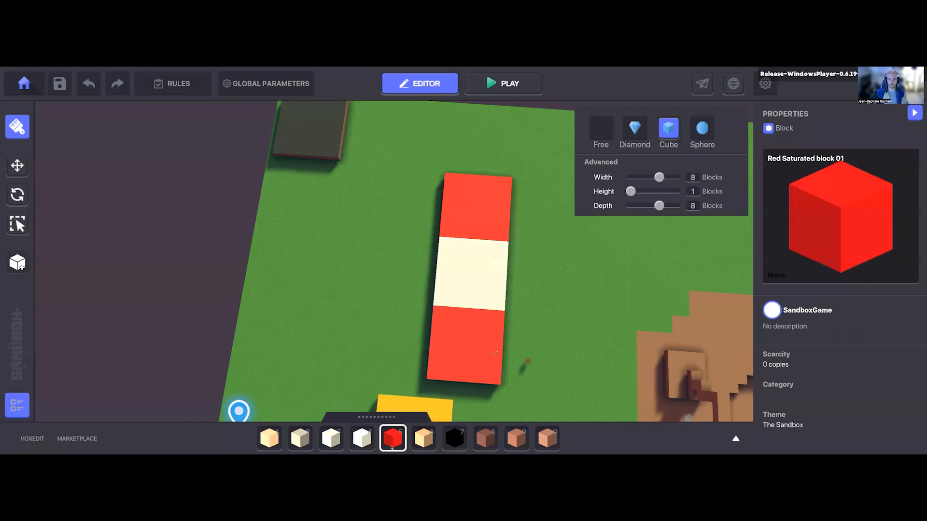
key("4")
left_click(480, 155)
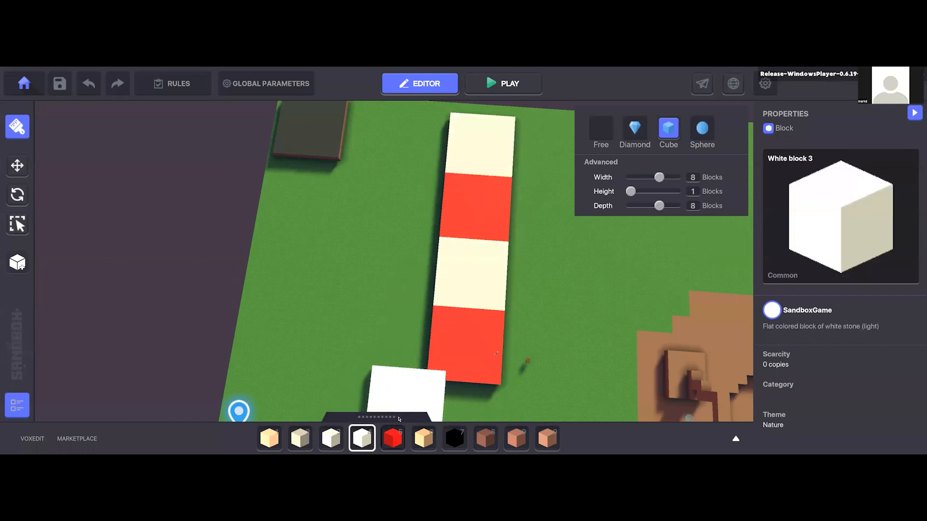
Step: Add a red 8 by 8 slab on each side of both white slabs
key("5")
left_click(369, 198)
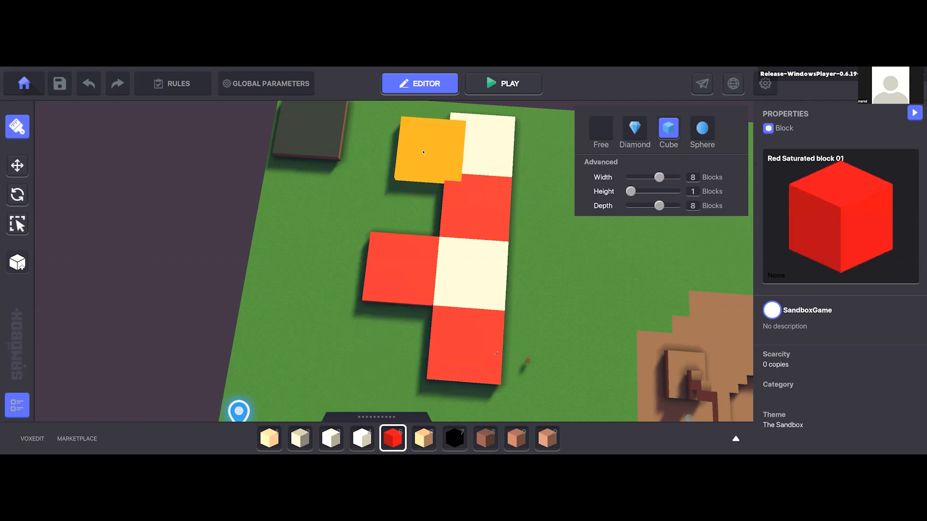
left_click(412, 142)
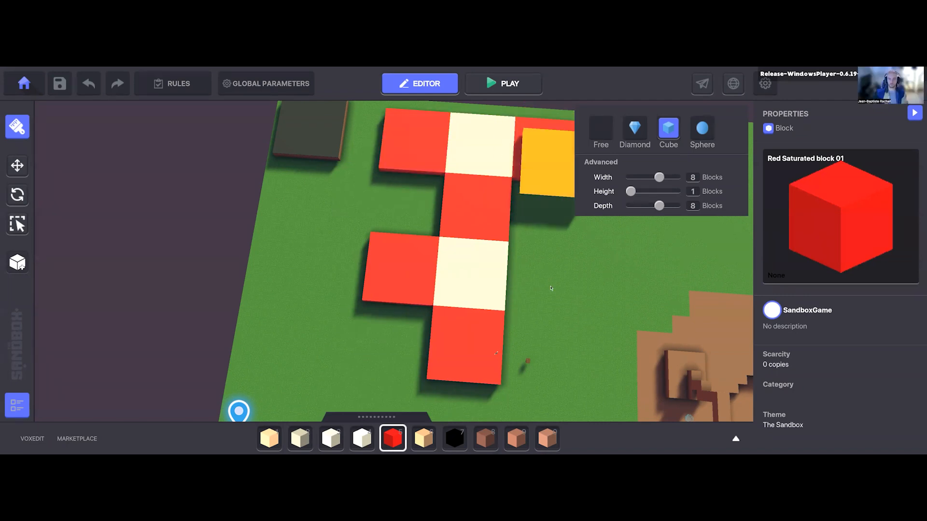
left_click(540, 159)
left_click(533, 277)
scroll(552, 312, "down", 5)
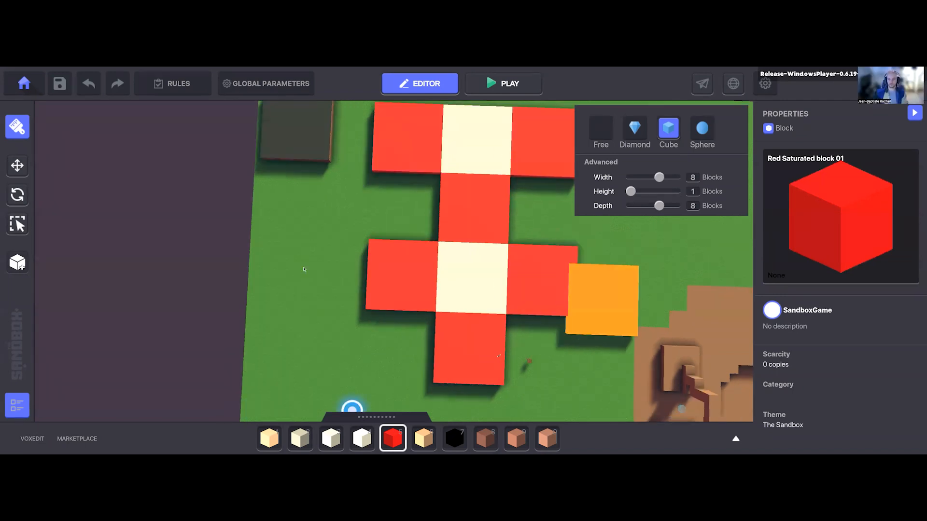
right_click_drag(553, 311, 474, 387)
key("w")
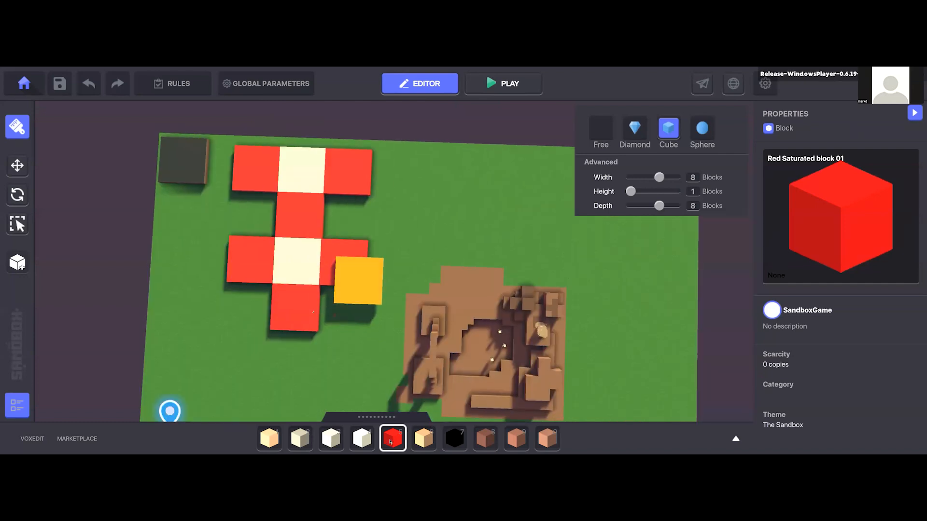
Step: With the Free brush, lay a row of spaced single red blocks from the slabs along the terrain edge and start a perpendicular branch
key("a")
scroll(85, 252, "up", 2)
left_click(593, 125)
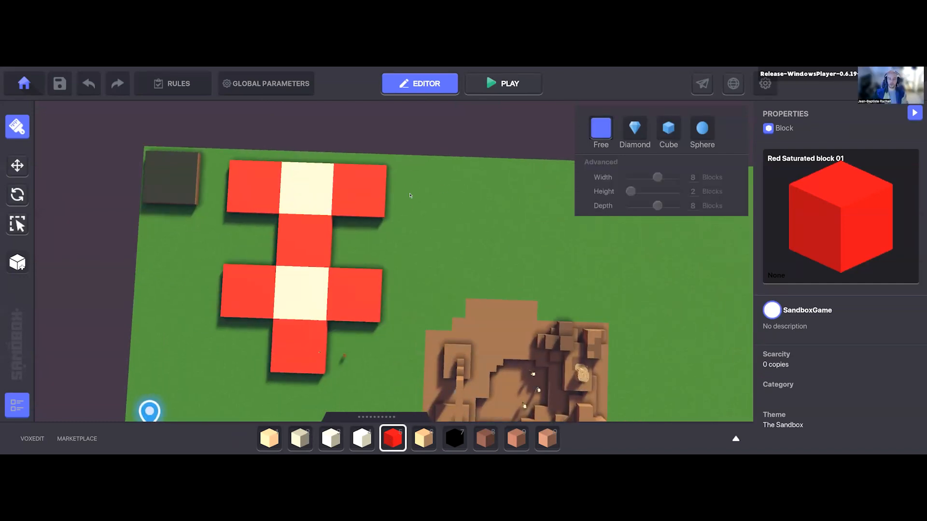
key("d")
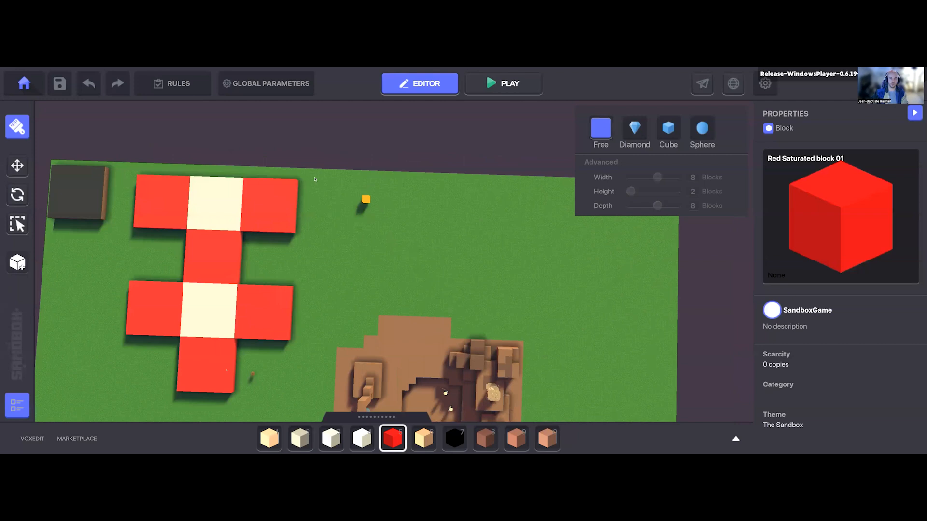
scroll(310, 180, "up", 3)
scroll(363, 185, "up", 1)
mouse_move(363, 185)
left_mouse_down()
mouse_move(513, 204)
mouse_move(386, 208)
mouse_move(379, 338)
left_mouse_up()
right_click_drag(510, 345, 421, 298)
right_click_drag(513, 217, 435, 241)
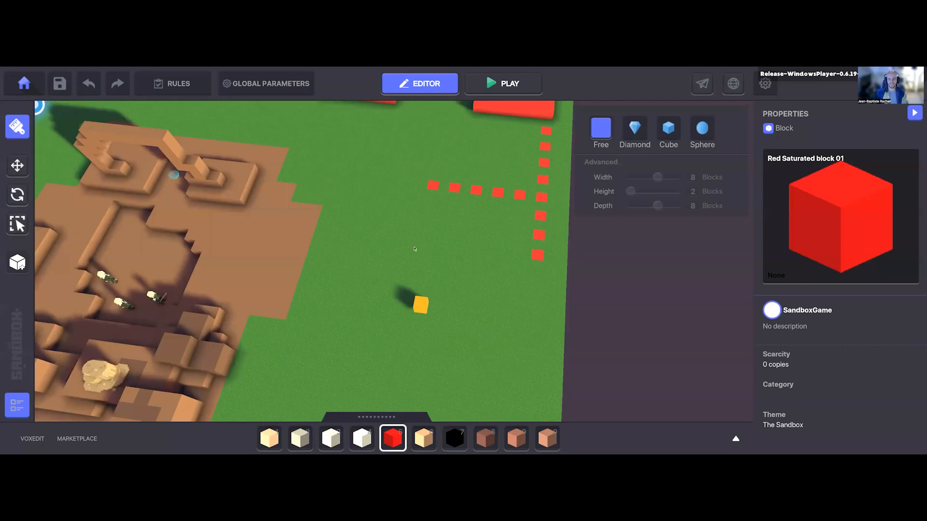
Step: Extend the branch of spaced red blocks across the grass to the brown rock area, including one longer red bar
scroll(422, 245, "down", 2)
scroll(420, 249, "up", 4)
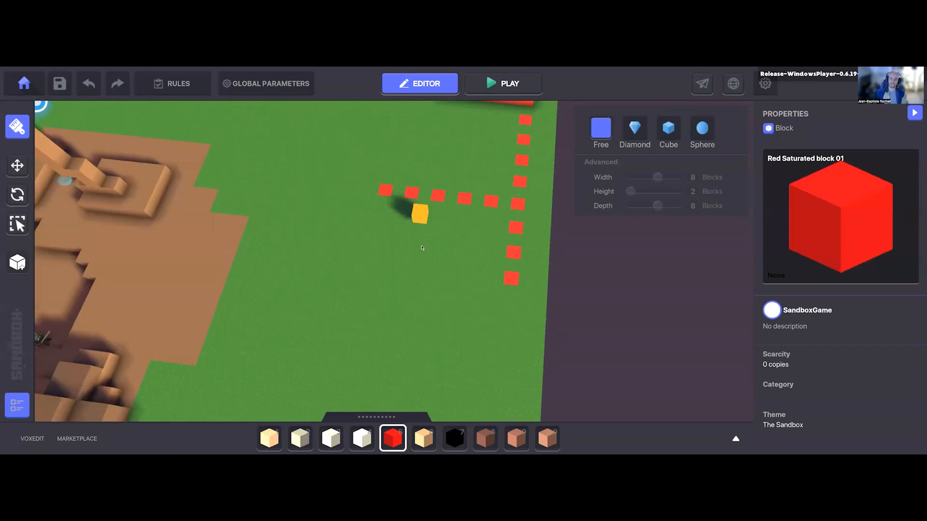
middle_click_drag(421, 217, 448, 289)
left_click_drag(418, 254, 421, 240)
left_click(403, 263)
key("ctrl+z")
left_click(389, 262)
left_click(363, 258)
left_click(337, 255)
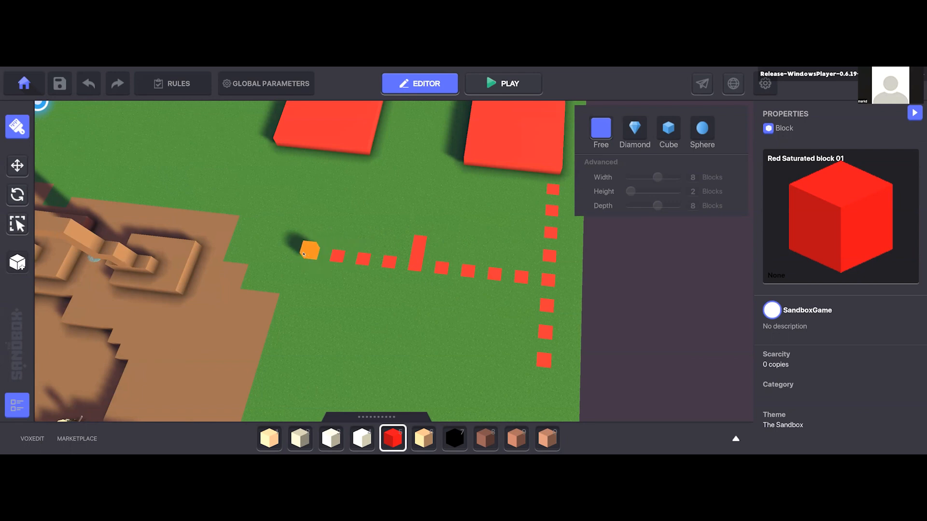
left_click(311, 253)
left_click(284, 249)
Step: Examine the layout of slabs, red block rows and brown rock area from above and from several angles
right_click_drag(412, 294, 475, 277)
scroll(481, 250, "down", 3)
right_click_drag(444, 227, 456, 221)
middle_click_drag(457, 221, 393, 279)
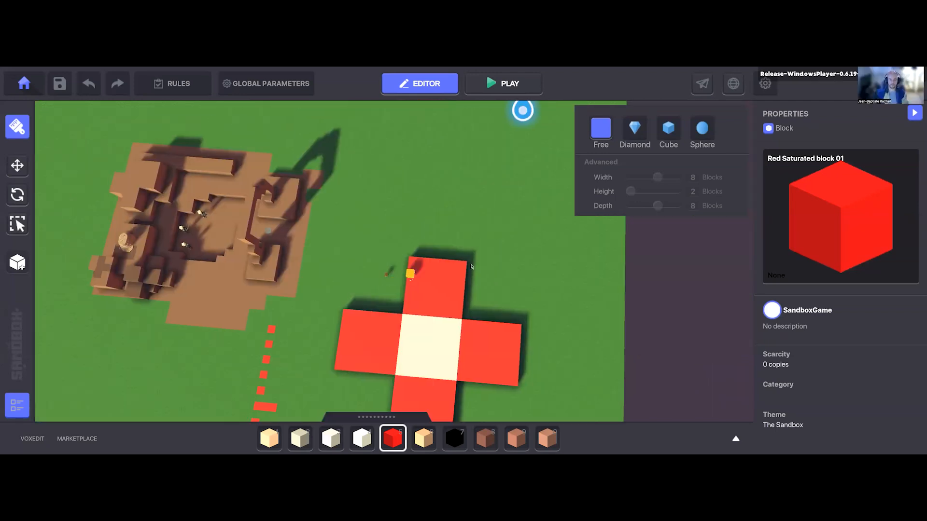
scroll(424, 315, "down", 3)
middle_click_drag(367, 326, 429, 266)
right_click_drag(429, 266, 461, 267)
right_click_drag(491, 299, 483, 327)
right_click_drag(376, 274, 373, 256)
right_click_drag(501, 243, 483, 265)
right_click_drag(439, 362, 454, 380)
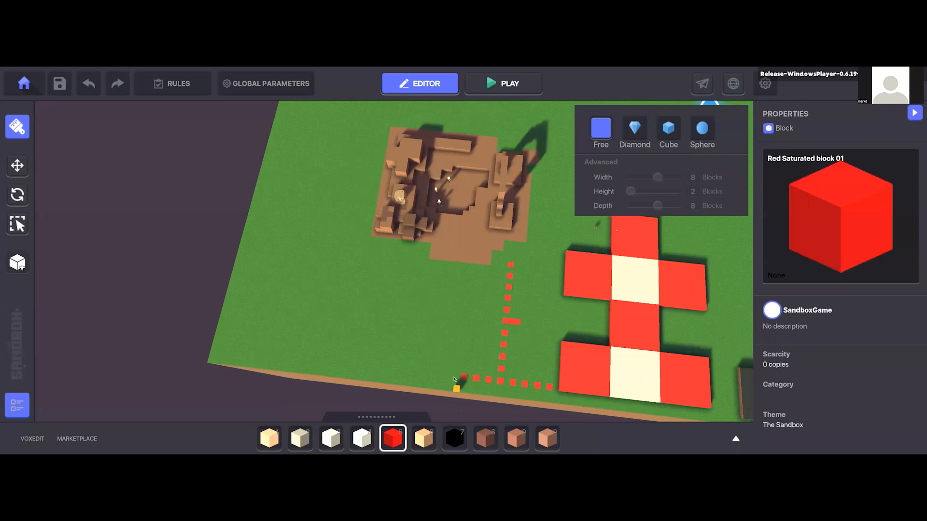
middle_click_drag(412, 284, 384, 297)
middle_click_drag(336, 328, 299, 350)
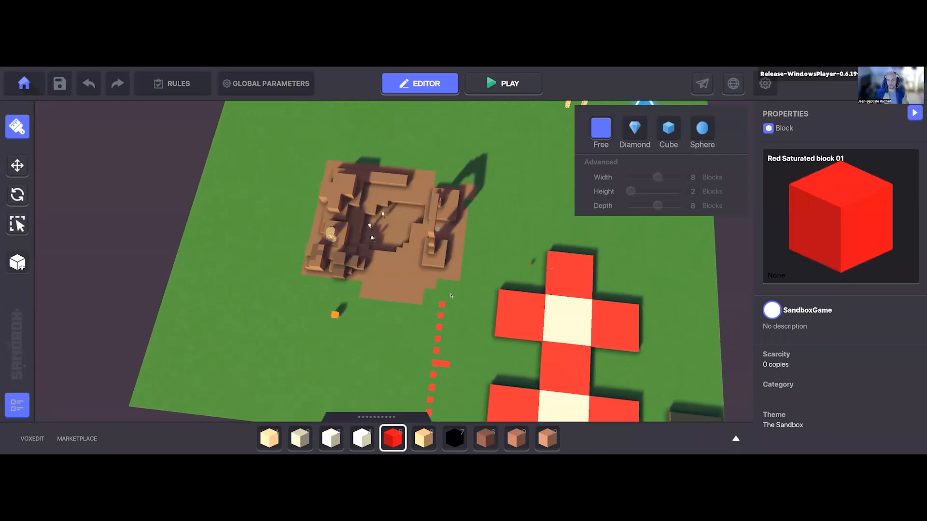
scroll(398, 285, "up", 1)
middle_click_drag(399, 279, 347, 224)
right_click_drag(463, 252, 463, 250)
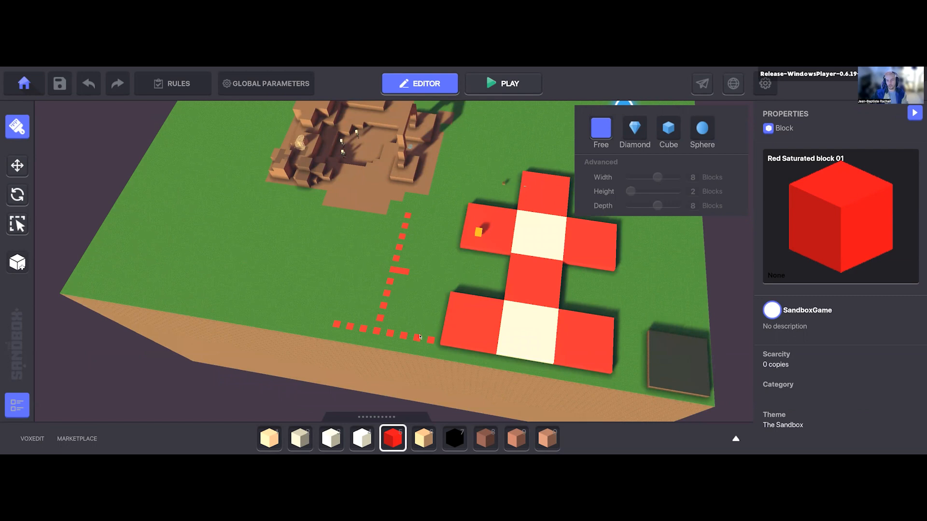
Step: Dig a shallow stepped rectangular pit into the open grass near the terrain corner, beyond the dotted red path
middle_click_drag(318, 229, 309, 236)
right_click_drag(438, 280, 438, 280)
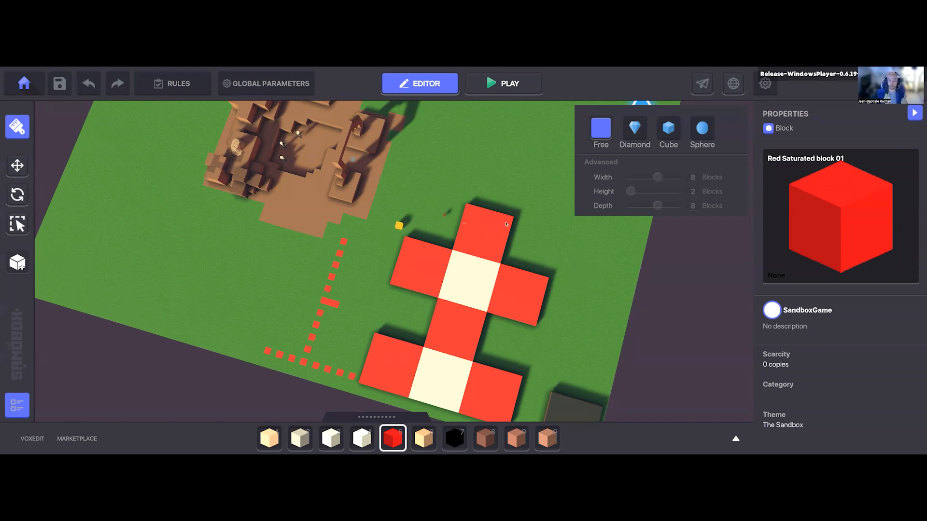
right_click_drag(417, 241, 429, 234)
key("a")
key("a")
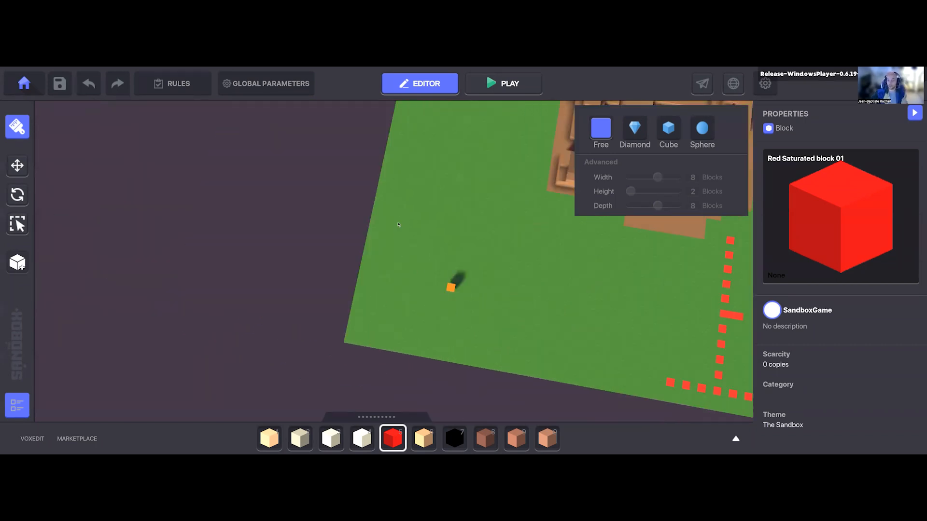
left_click_drag(481, 297, 583, 355)
left_click_drag(539, 241, 557, 197)
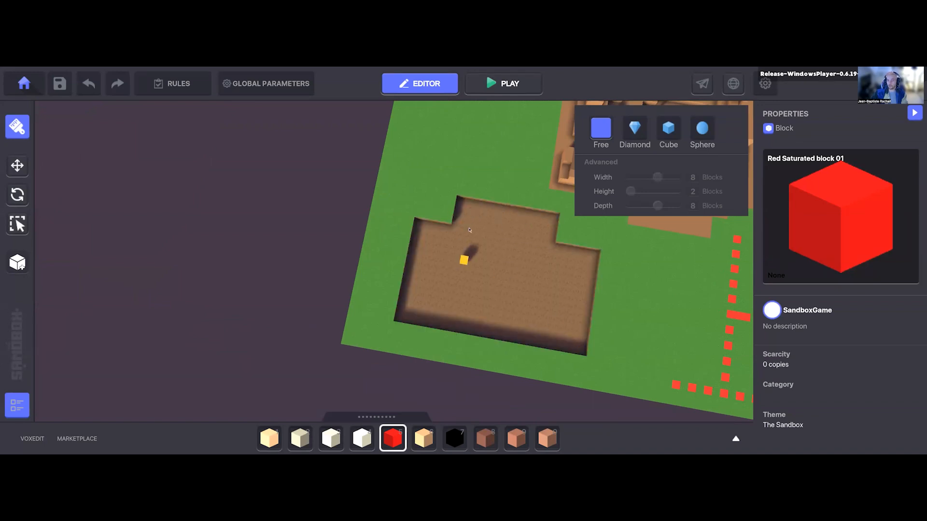
Step: Dig a second, deeper level of connected recesses and a small hole inside the pit floor
left_click_drag(489, 256, 534, 289)
left_click_drag(435, 266, 470, 291)
left_click_drag(481, 260, 488, 315)
right_click_drag(502, 308, 138, 193)
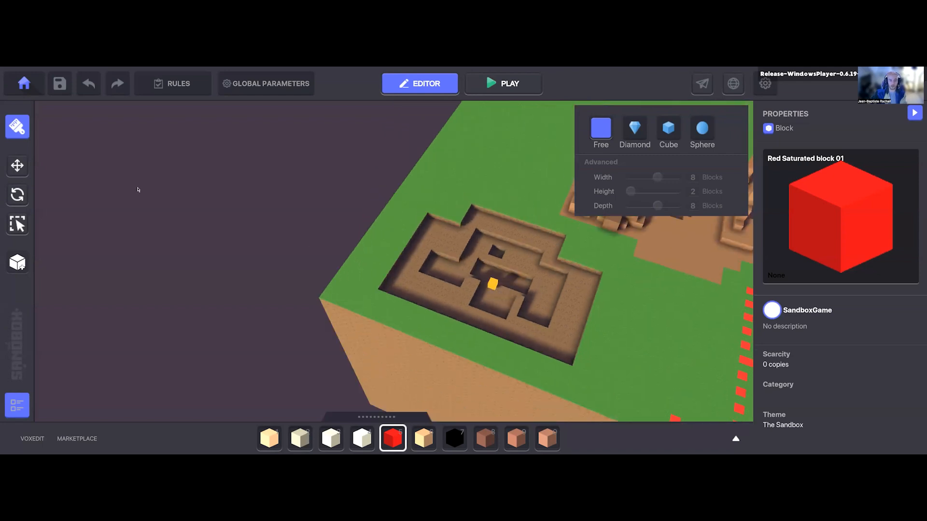
Step: Search the block library for "water" and choose the Water 01 block
key("Tab")
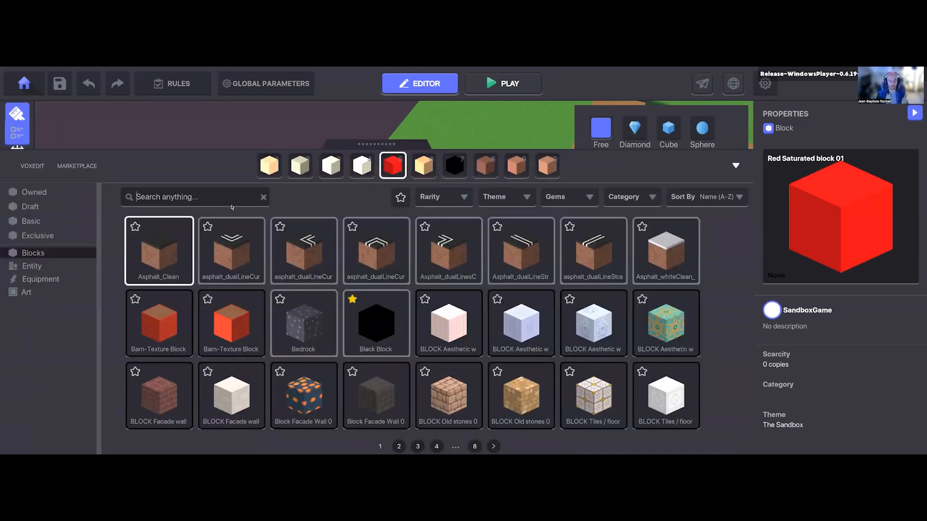
type("water")
left_click(170, 261)
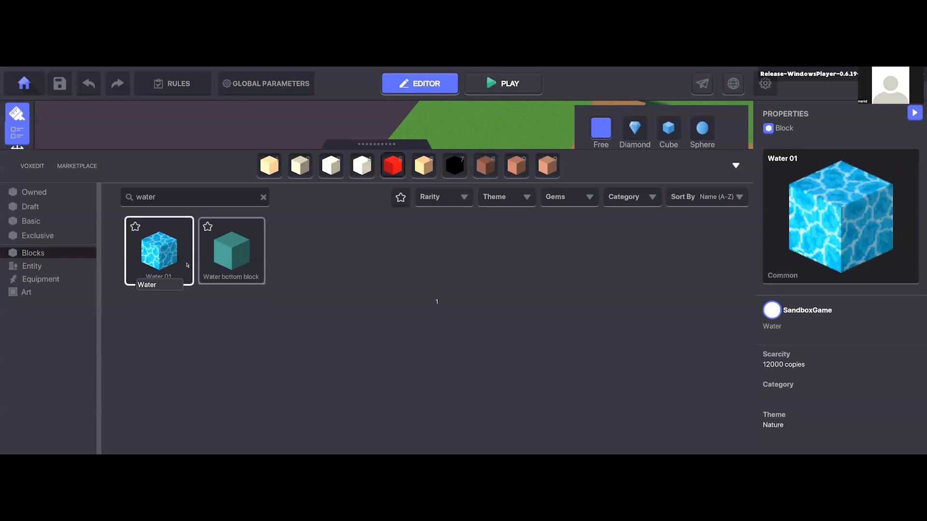
key("Tab")
Step: Fill the deeper recesses of the pit with Water 01 blocks
scroll(471, 251, "up", 3)
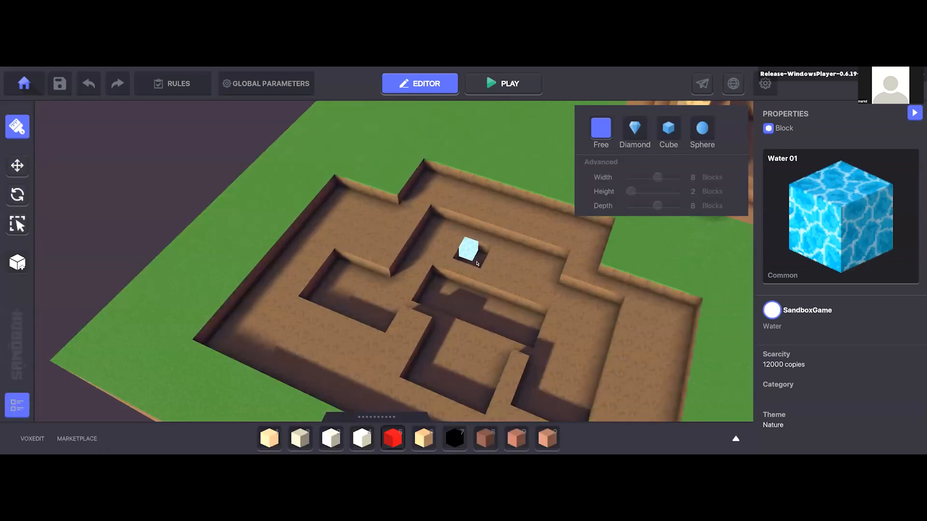
right_click_drag(390, 186, 388, 180)
left_click_drag(388, 179, 497, 269)
left_click_drag(389, 248, 475, 304)
right_click_drag(437, 272, 278, 237)
left_click_drag(278, 237, 339, 305)
left_click_drag(350, 236, 475, 322)
left_click_drag(507, 269, 490, 391)
left_click_drag(394, 311, 451, 381)
Step: Cover the upper level of the pit with Water 01 blocks up to the surrounding banks
left_click_drag(535, 234, 539, 230)
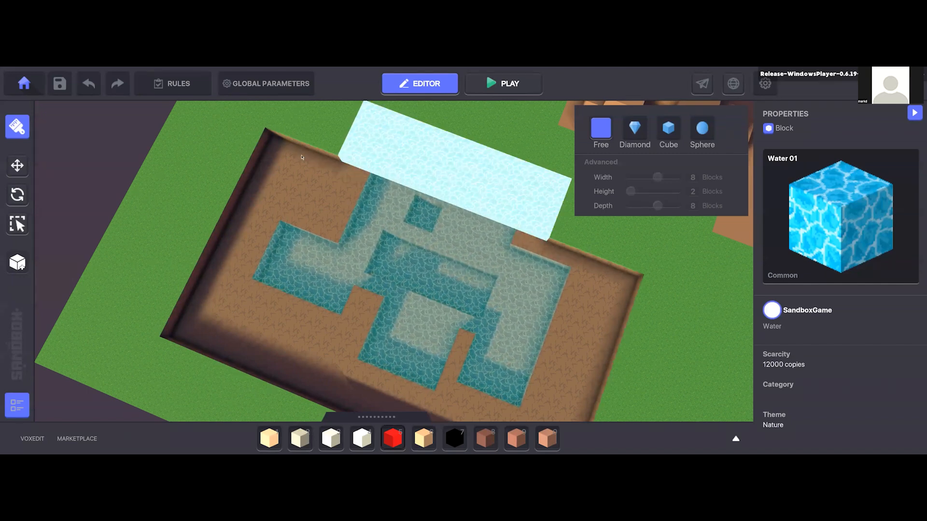
left_click_drag(271, 140, 509, 371)
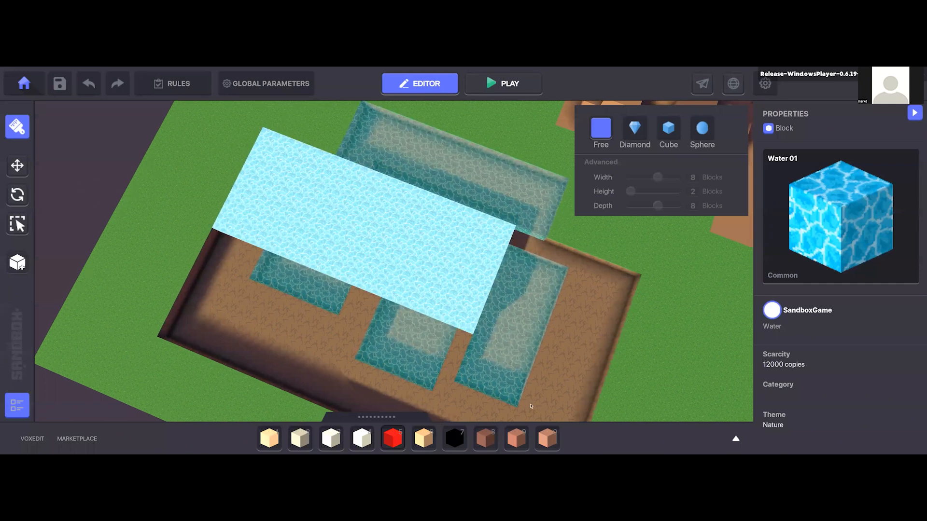
middle_click_drag(525, 406, 448, 286)
scroll(468, 240, "up", 3)
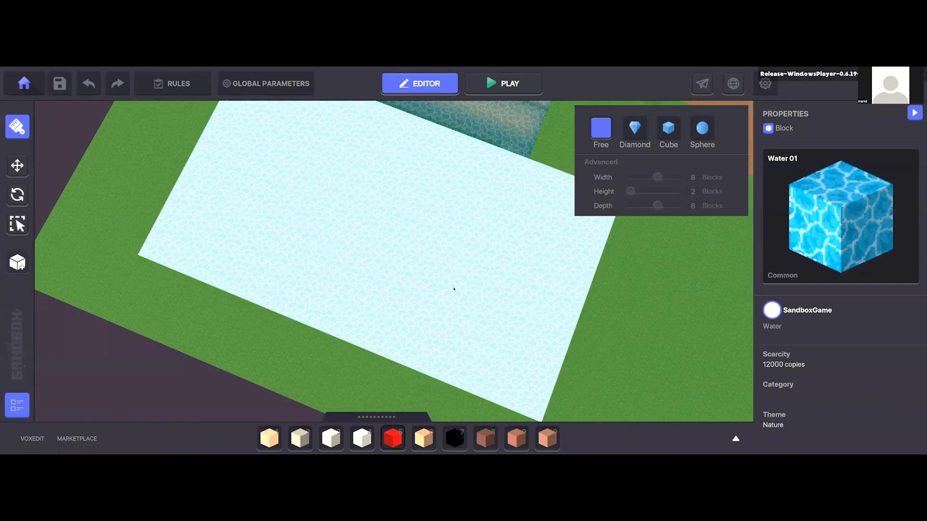
scroll(437, 293, "down", 3)
right_click_drag(437, 293, 500, 300)
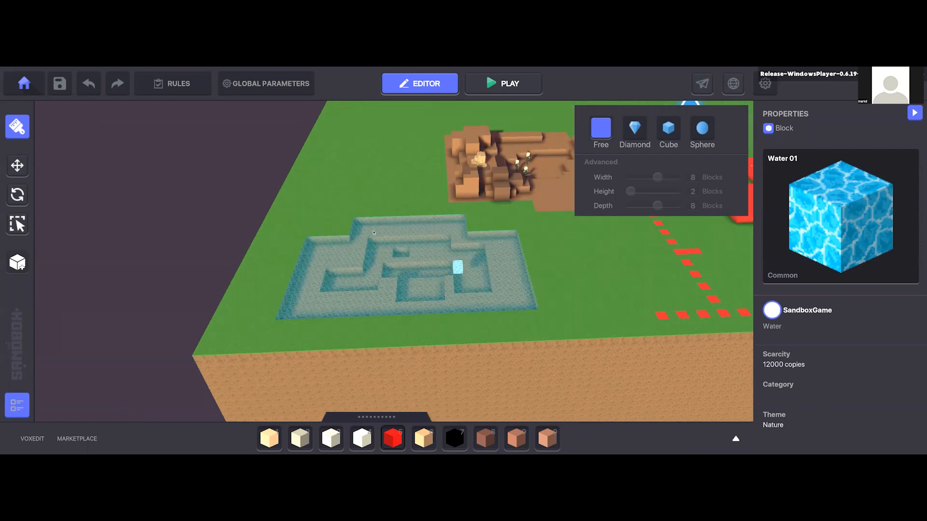
Step: Examine the water-filled pool and its depth levels up close, from above and from the side
scroll(427, 256, "up", 3)
scroll(447, 296, "up", 3)
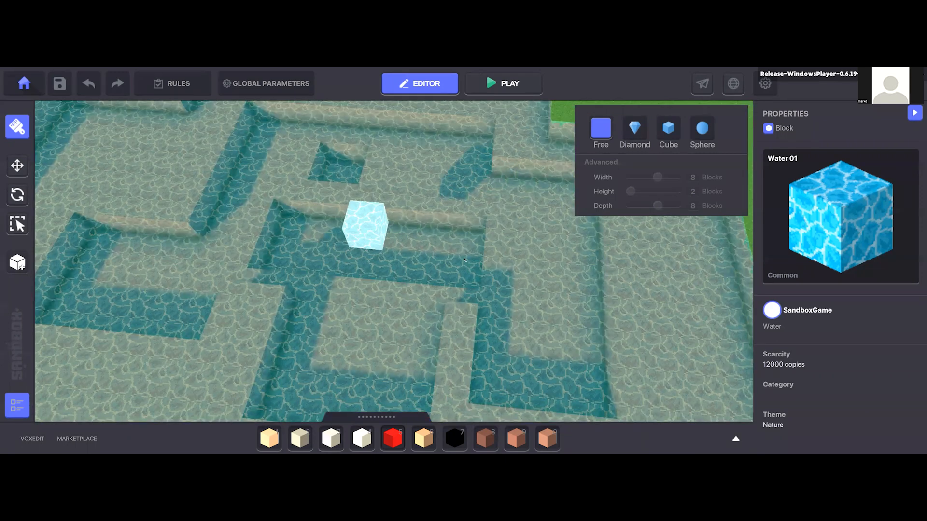
right_click_drag(385, 237, 550, 289)
right_click_drag(579, 239, 583, 235)
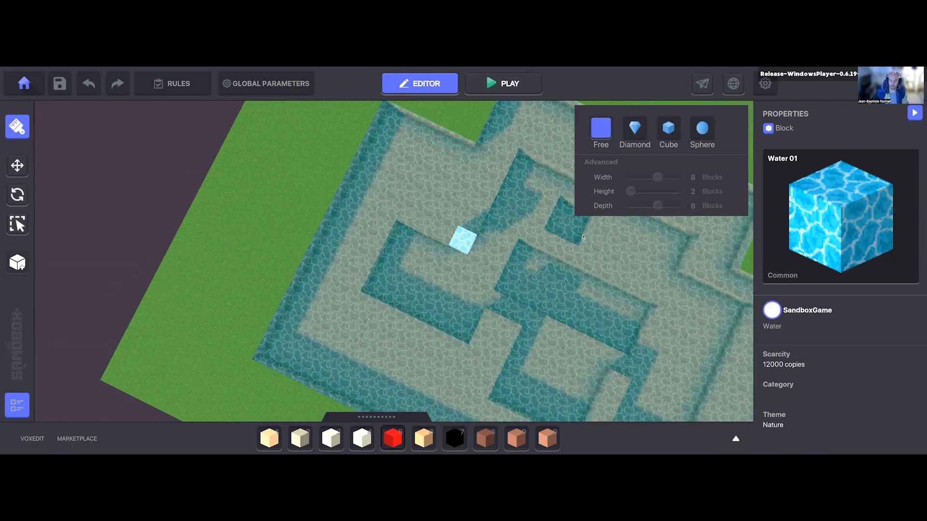
right_click_drag(541, 319, 447, 296)
scroll(448, 296, "down", 3)
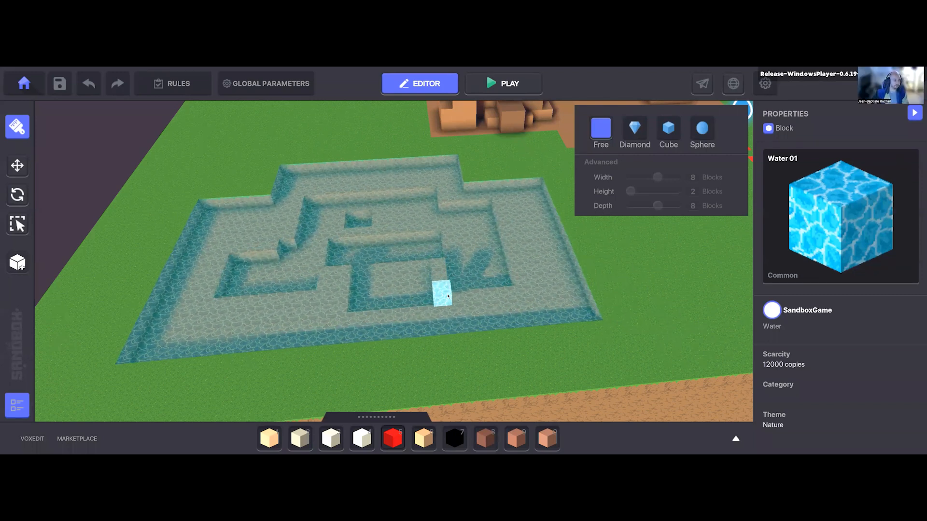
scroll(487, 376, "down", 1)
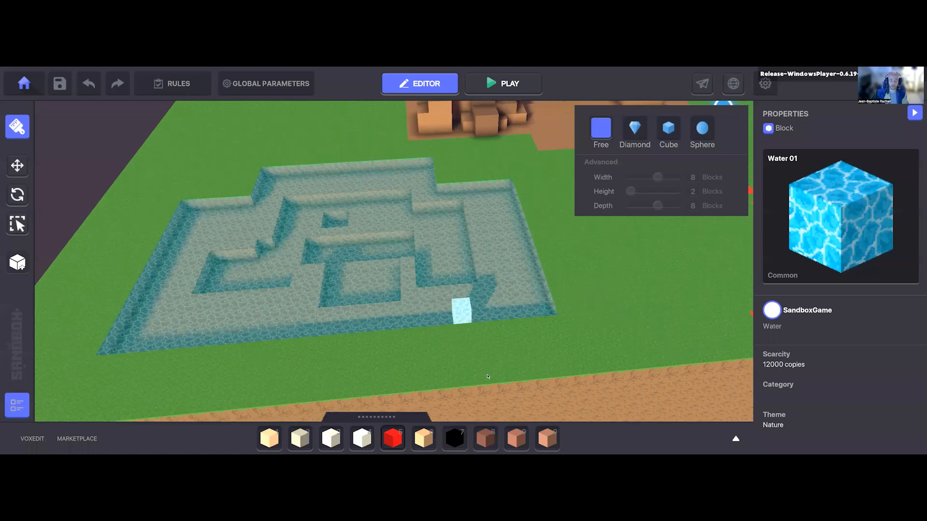
scroll(488, 377, "up", 1)
Step: Stack Rosybrown block 1 pieces into a small rock formation at the pool's outer corner
left_click(485, 439)
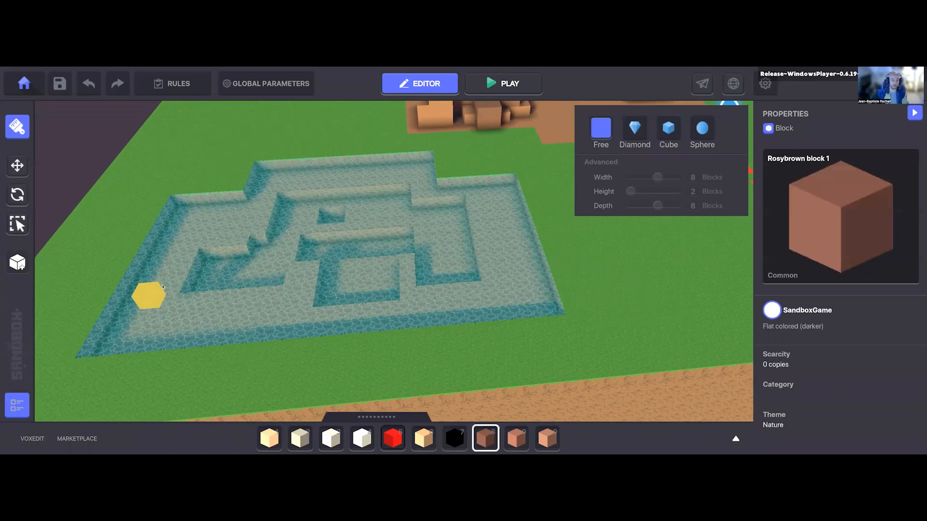
right_click_drag(149, 325, 144, 342)
middle_click_drag(121, 353, 169, 311)
mouse_move(162, 309)
left_mouse_down()
mouse_move(181, 360)
mouse_move(96, 333)
mouse_move(113, 340)
mouse_move(99, 326)
mouse_move(104, 313)
mouse_move(128, 303)
mouse_move(153, 339)
left_mouse_up()
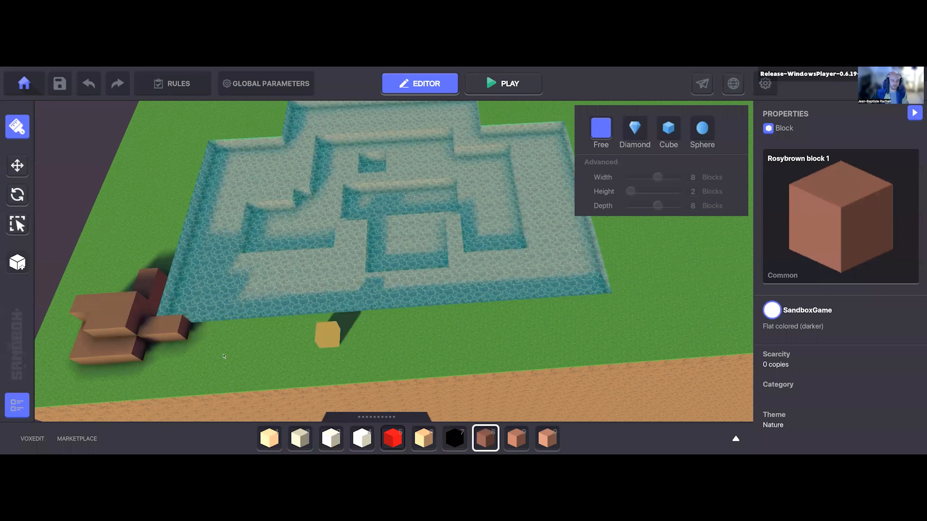
middle_click_drag(329, 335, 327, 310)
right_click_drag(195, 290, 177, 309)
Step: Extend the rosybrown rock formation with a long bar along the pool's outer short edge
middle_click_drag(145, 205, 307, 237)
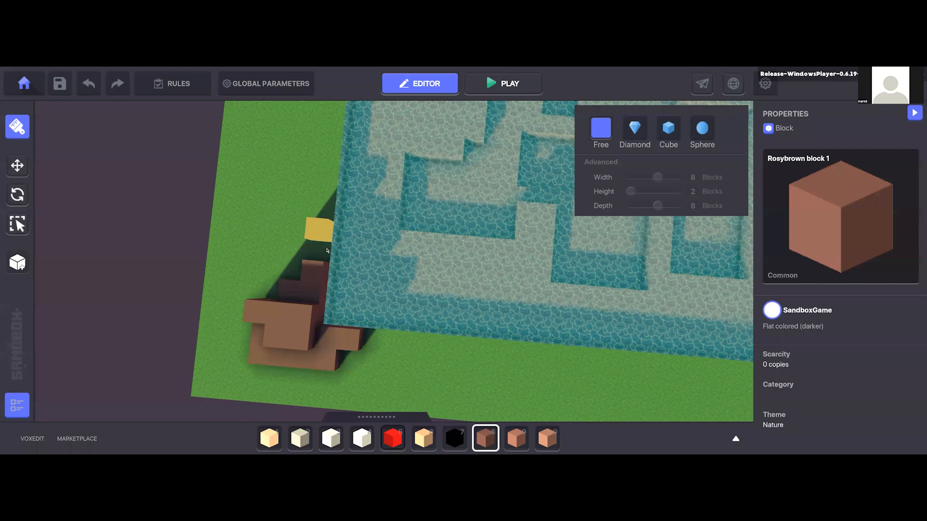
scroll(310, 240, "down", 3)
mouse_move(309, 240)
left_mouse_down()
mouse_move(316, 180)
mouse_move(306, 195)
left_mouse_up()
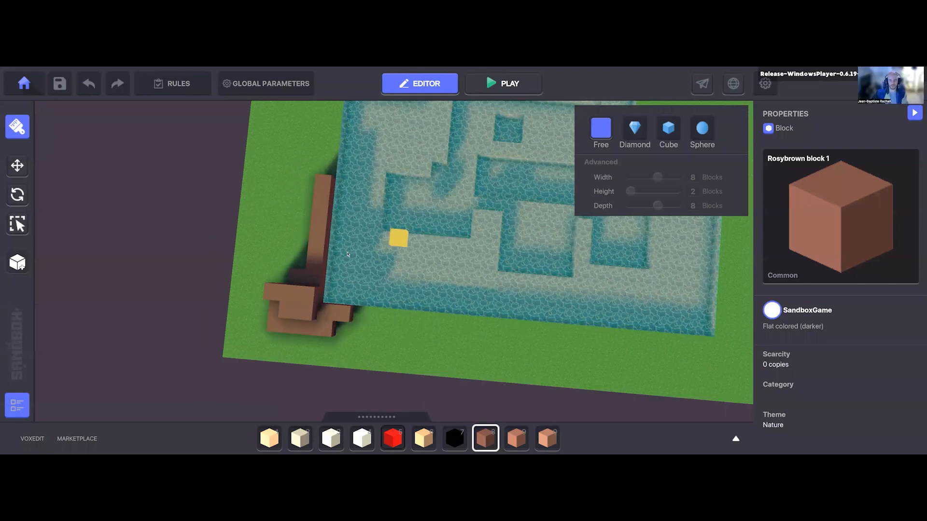
middle_click_drag(398, 239, 360, 273)
right_click_drag(387, 250, 338, 250)
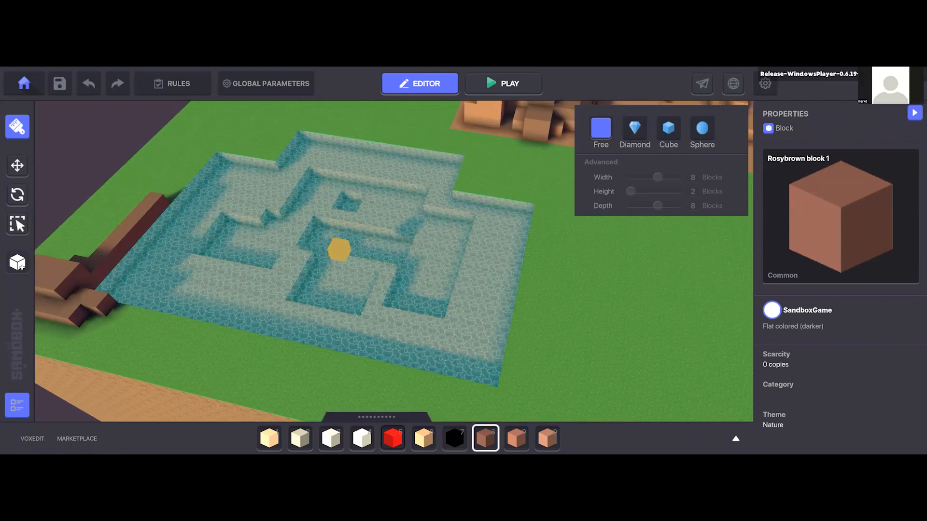
scroll(338, 251, "down", 2)
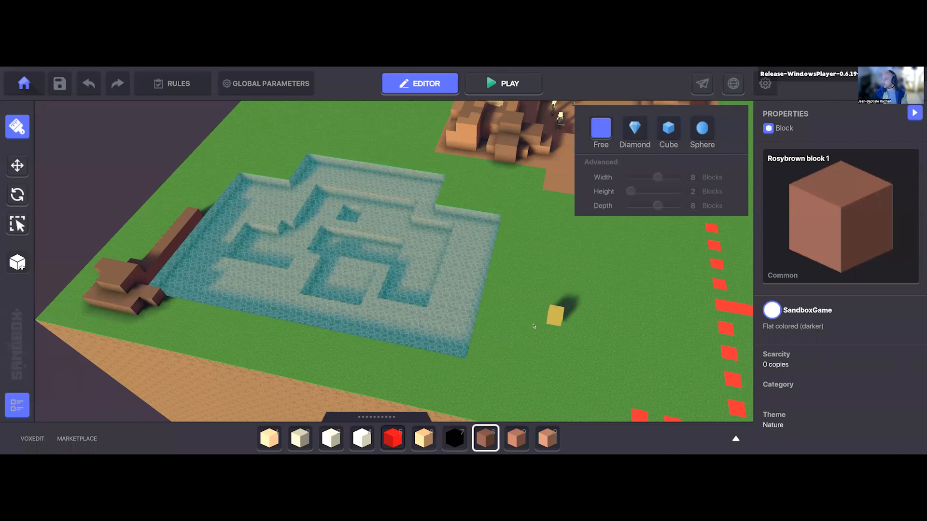
Step: Start a play test and jump the avatar across the glass roof to the edge overlooking the level layout
key("d")
key("d")
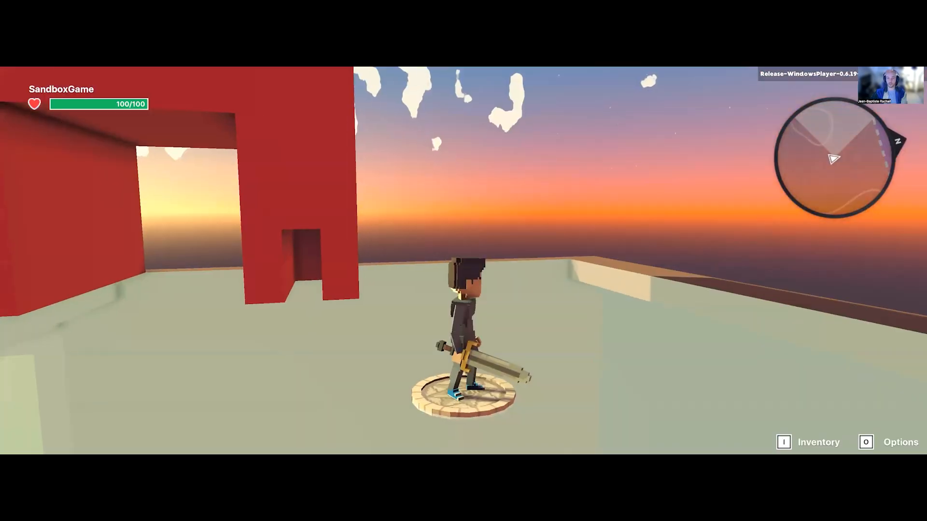
key("w")
key("space")
key("space")
key("w")
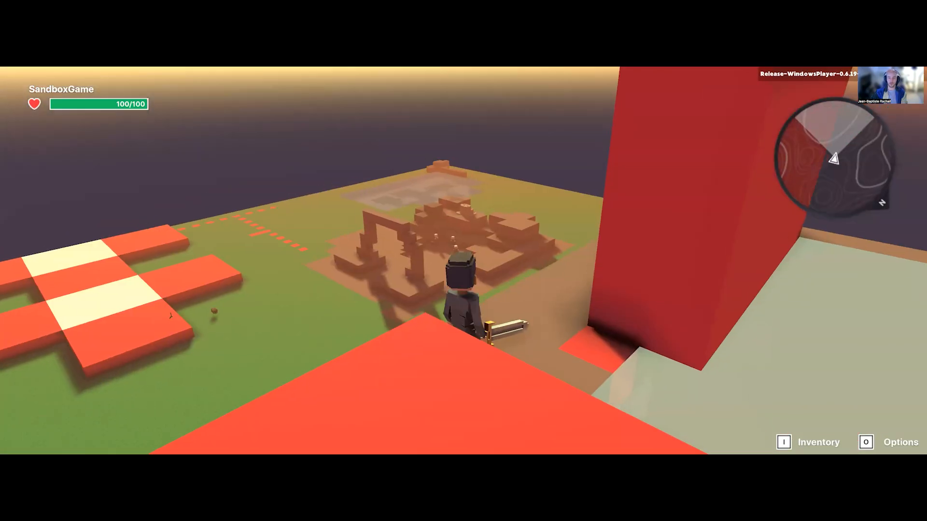
Step: Test the avatar's double jumps across the small roof blocks and onto a large red block
key("s")
key("w")
key("space")
key("space")
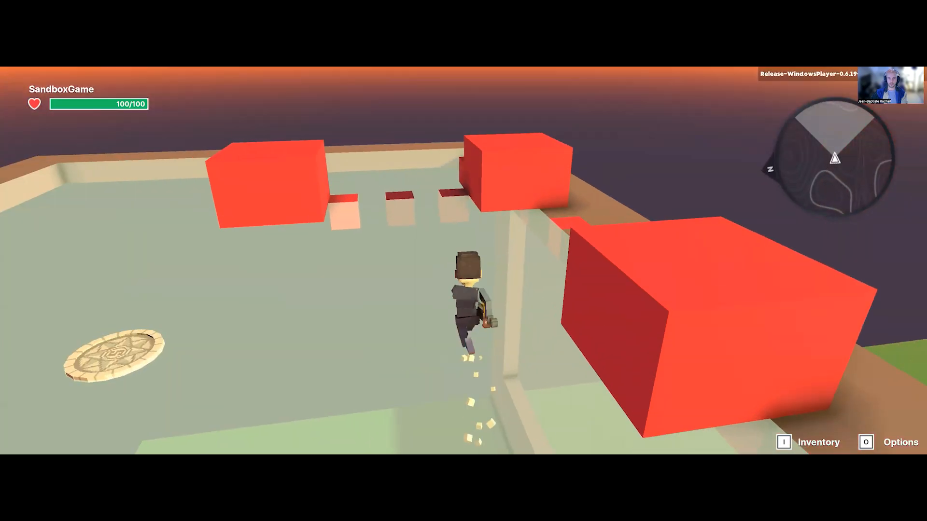
key("space")
key("w")
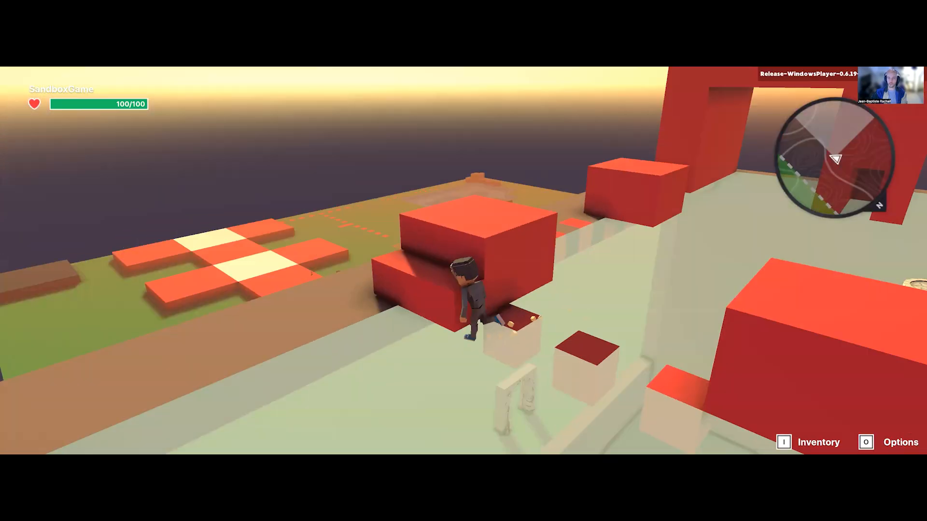
key("w")
key("space")
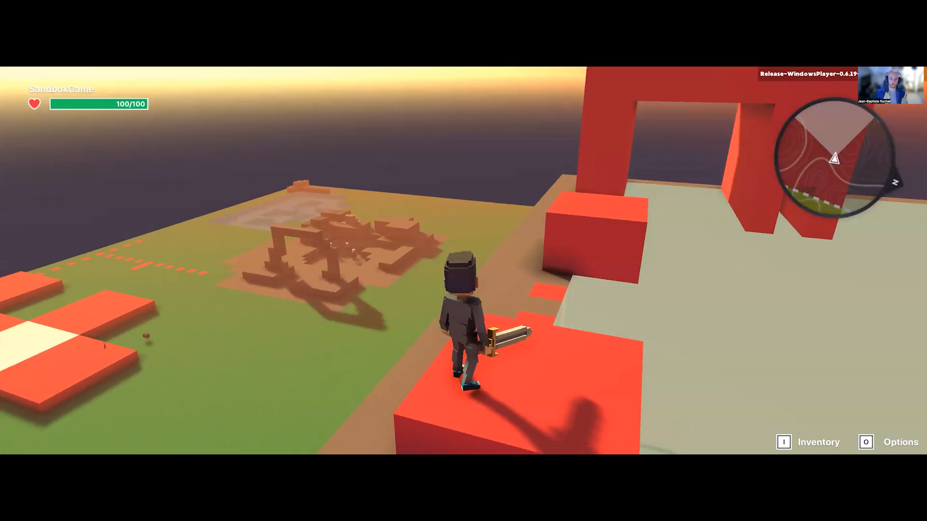
Step: Jump the avatar to the neighbouring red block, survey the layout from the roof edge, and return to editing
key("w")
key("space")
key("d")
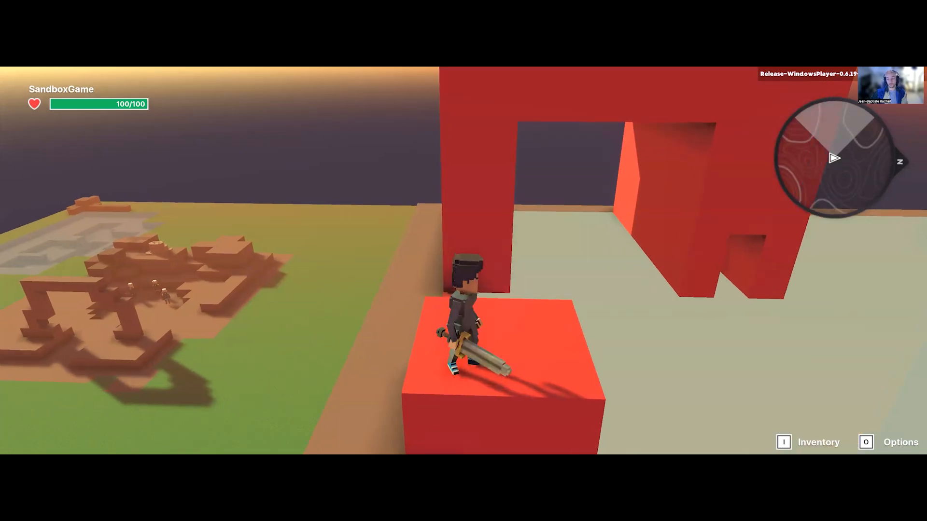
key("a")
key("w")
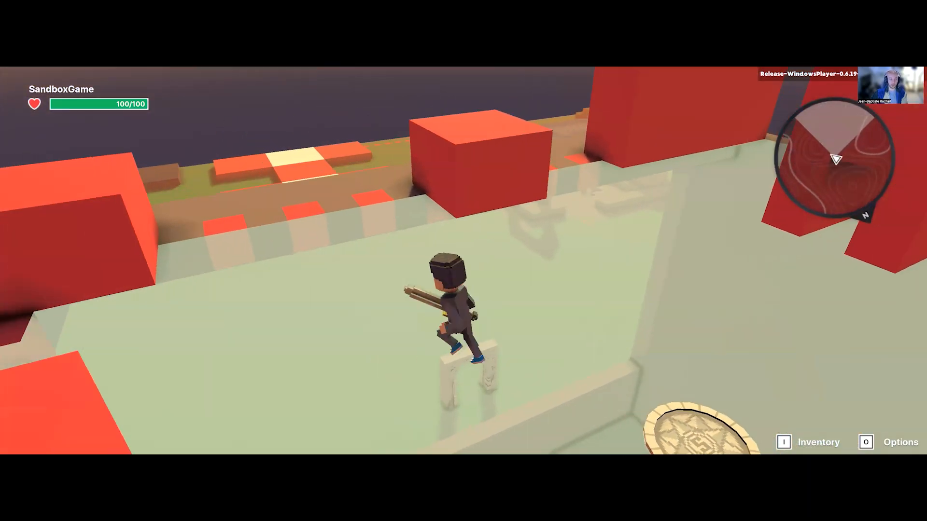
key("w")
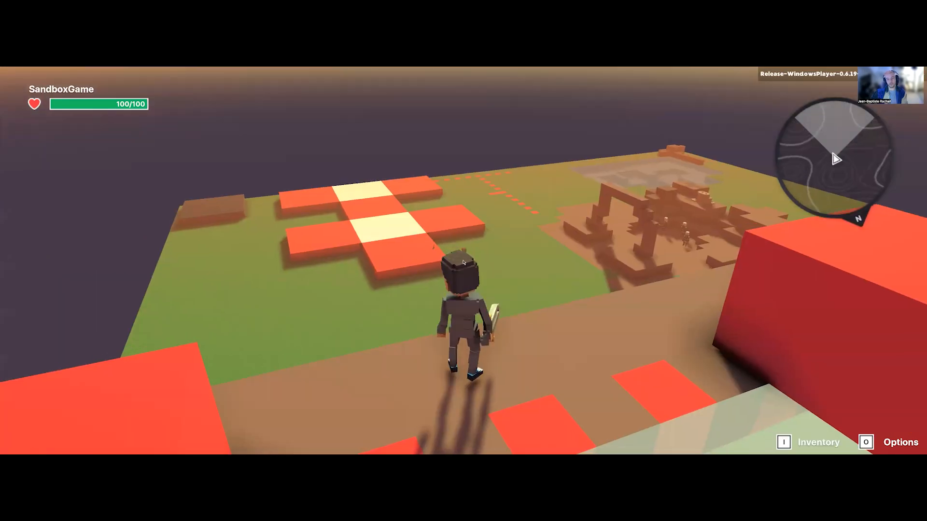
key("Escape")
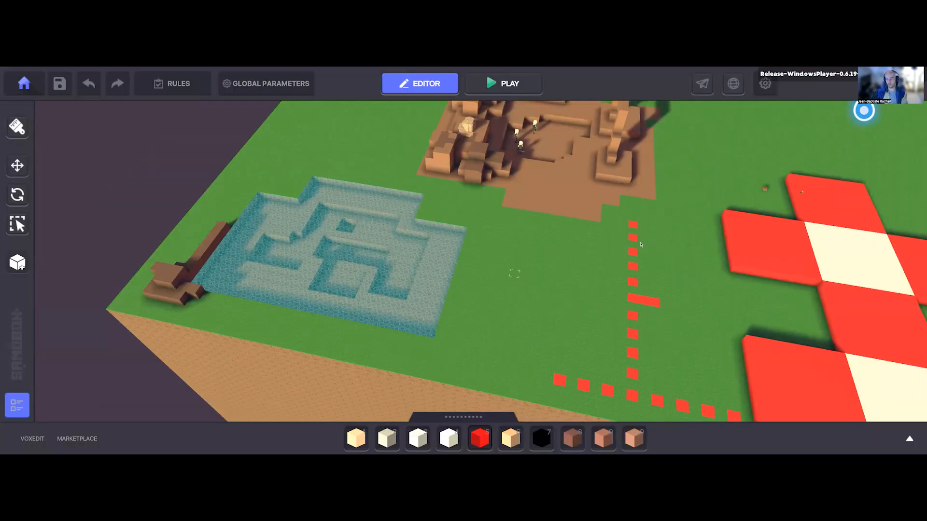
Step: Move the Blue Moon Blade off the red slab to X 62.43, Z 32.28 and switch it to global coordinates
key("w")
key("d")
left_click(641, 241)
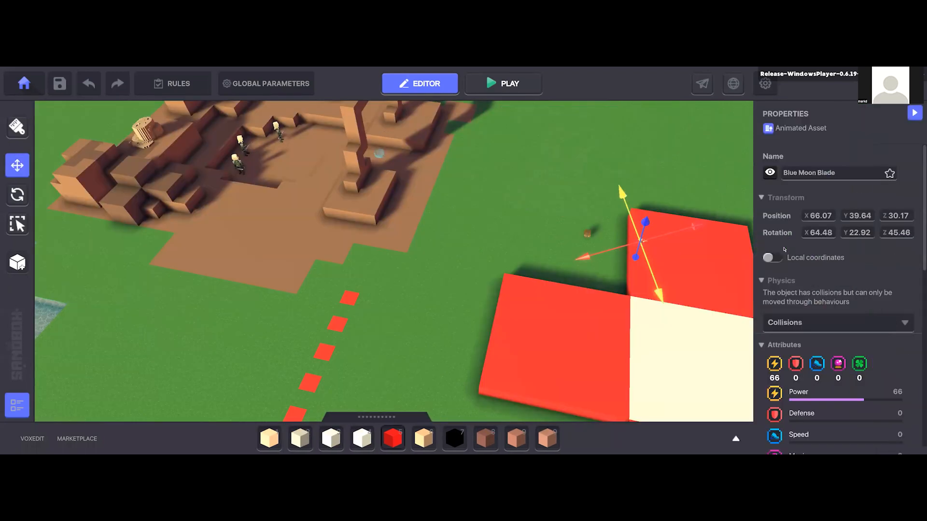
left_click_drag(641, 241, 588, 212)
left_click(772, 258)
right_click_drag(749, 263, 437, 271)
key("x")
scroll(438, 270, "down", 3)
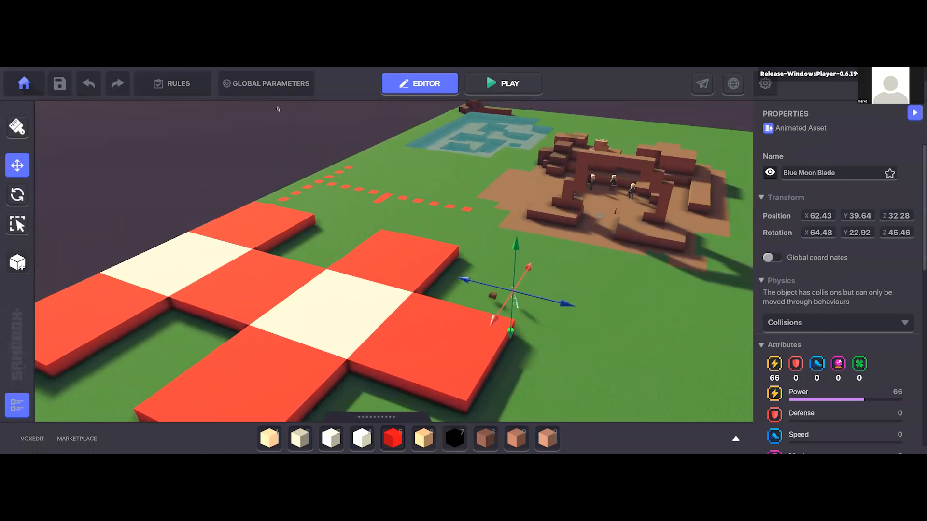
Step: Check the ambience lighting and sound settings in the global parameters, and close them
left_click(265, 83)
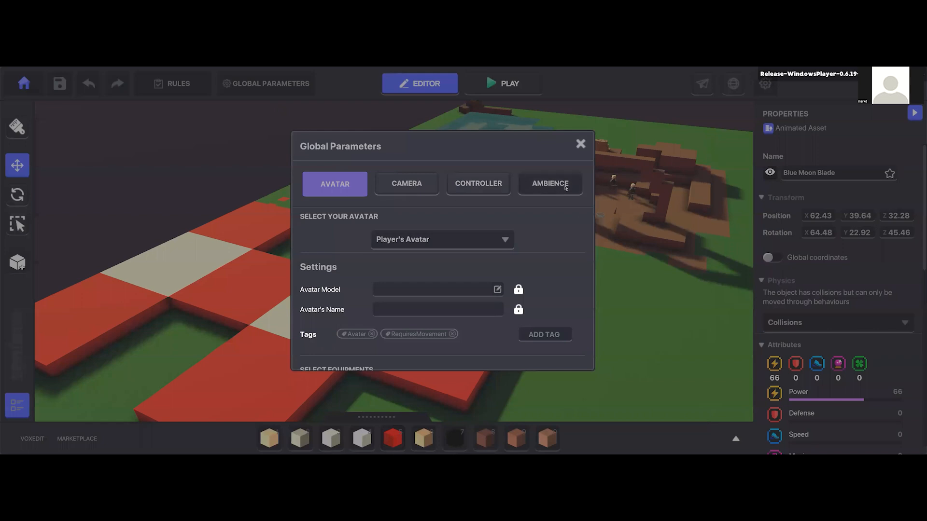
left_click(549, 184)
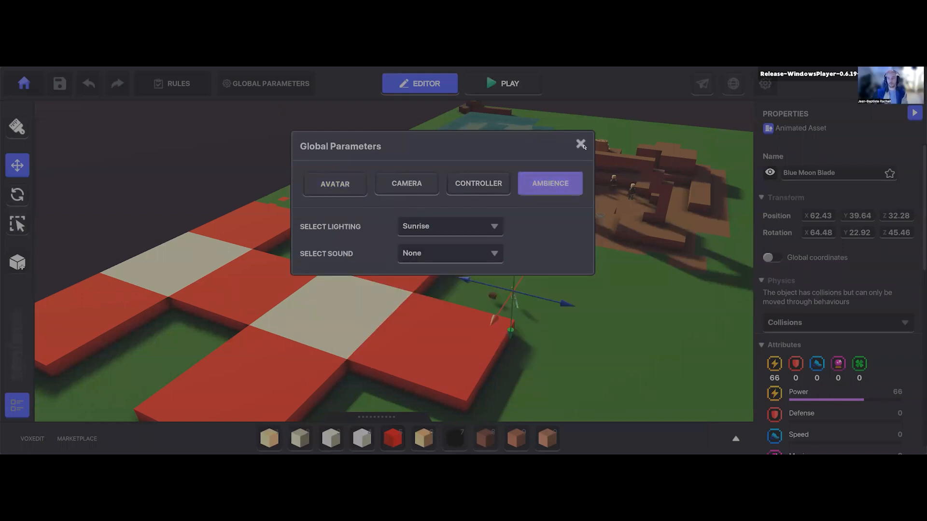
left_click(580, 144)
right_click_drag(596, 288, 328, 324)
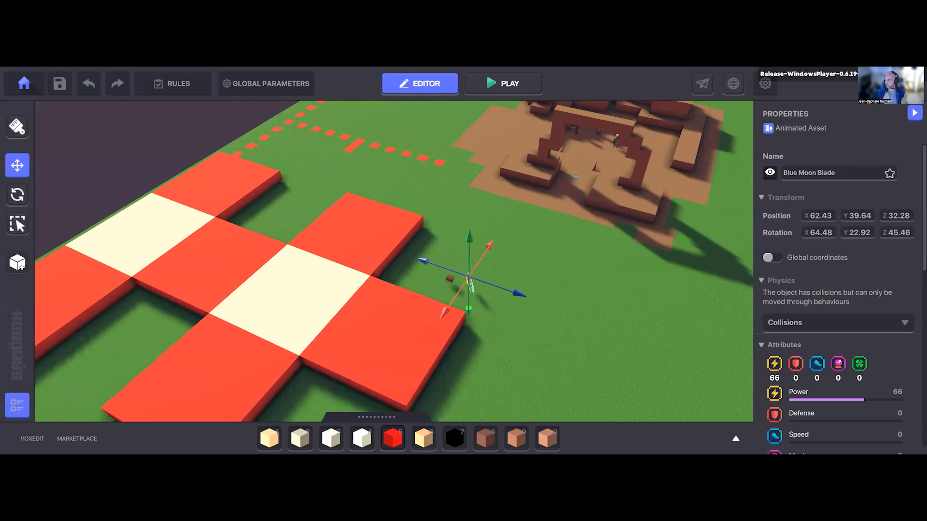
Step: Deselect the Blue Moon Blade and examine the glass-topped structure with red jump blocks and the surrounding level layout
key("Escape")
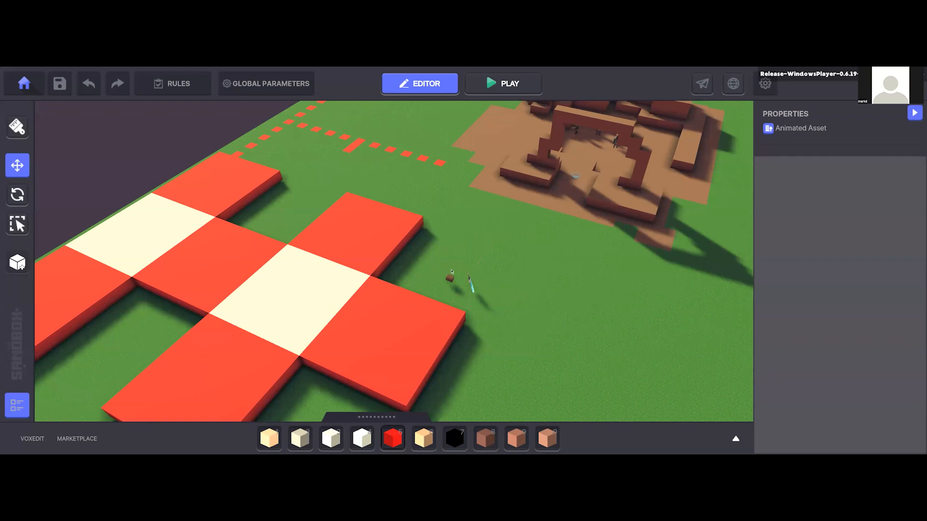
middle_click_drag(630, 274, 463, 277)
middle_click_drag(695, 314, 526, 335)
scroll(517, 334, "down", 6)
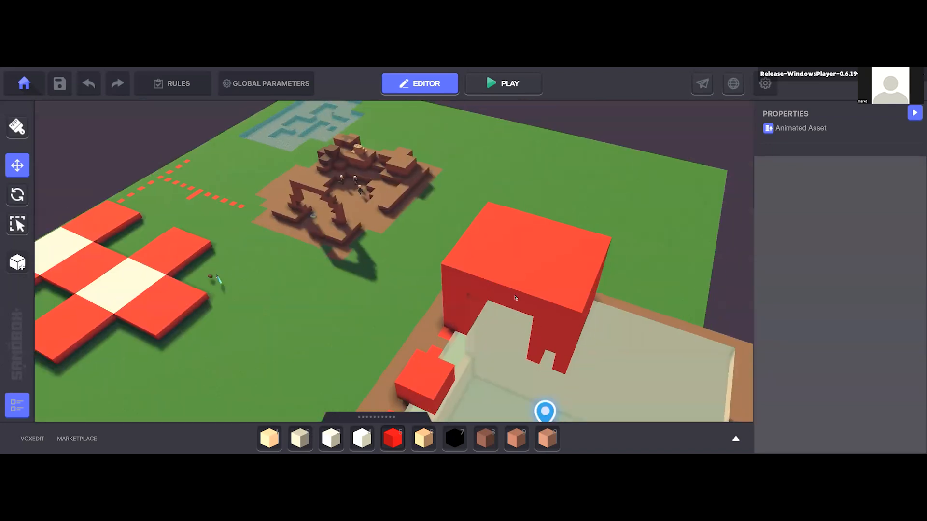
scroll(501, 333, "up", 5)
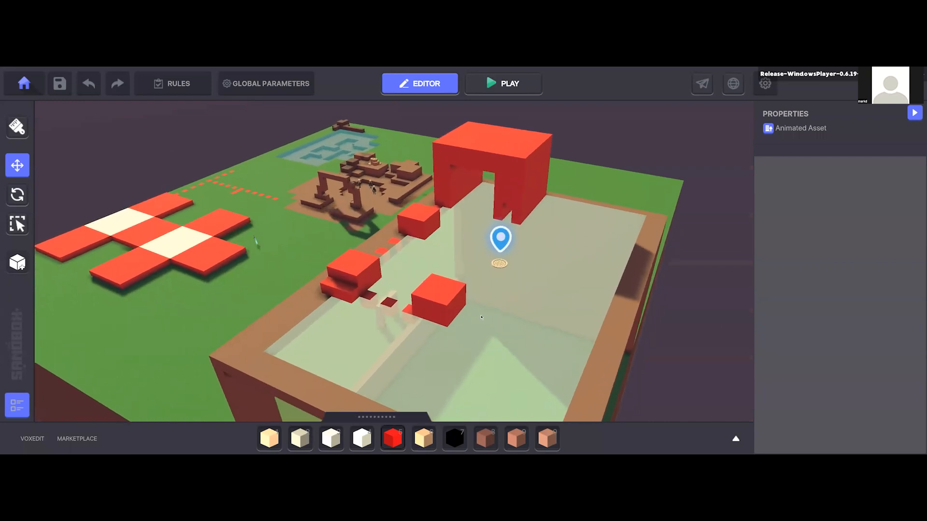
right_click_drag(481, 316, 456, 301)
scroll(476, 314, "up", 2)
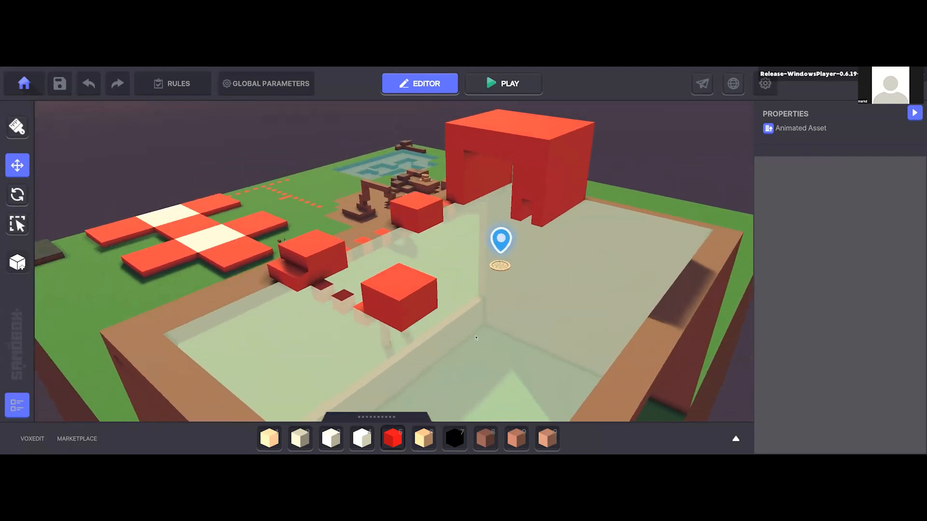
middle_click_drag(439, 217, 453, 314)
middle_click_drag(449, 387, 457, 340)
right_click_drag(457, 339, 435, 275)
middle_click_drag(432, 271, 471, 331)
scroll(468, 385, "up", 3)
right_click_drag(471, 331, 437, 284)
middle_click_drag(424, 256, 432, 309)
right_click_drag(432, 309, 256, 198)
scroll(434, 332, "down", 2)
right_click_drag(414, 277, 400, 209)
scroll(399, 209, "down", 3)
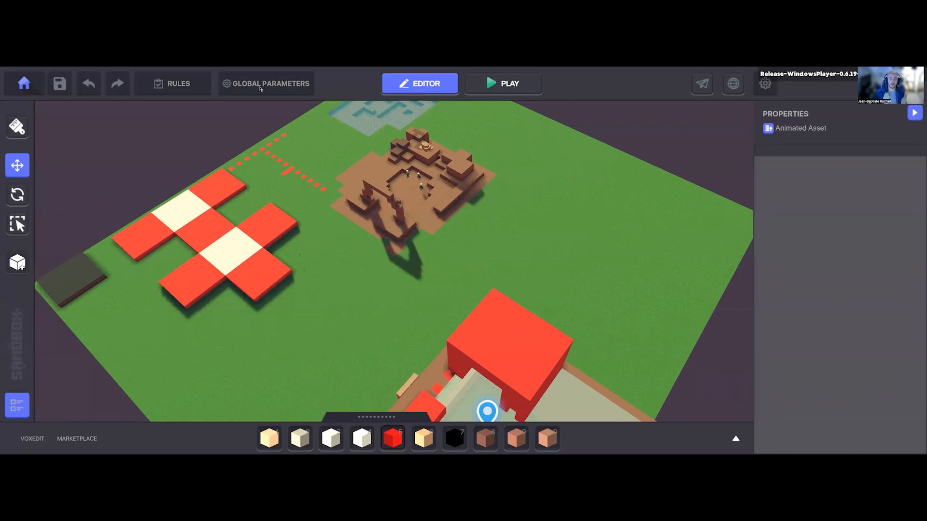
Step: Review the available camera types and the 3rd Person camera settings in the global parameters, and close them
left_click(236, 87)
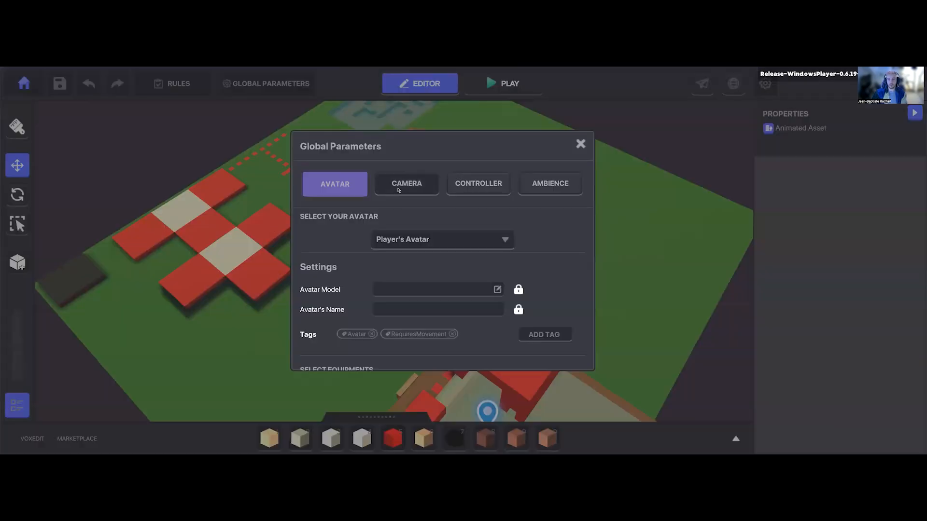
left_click(398, 188)
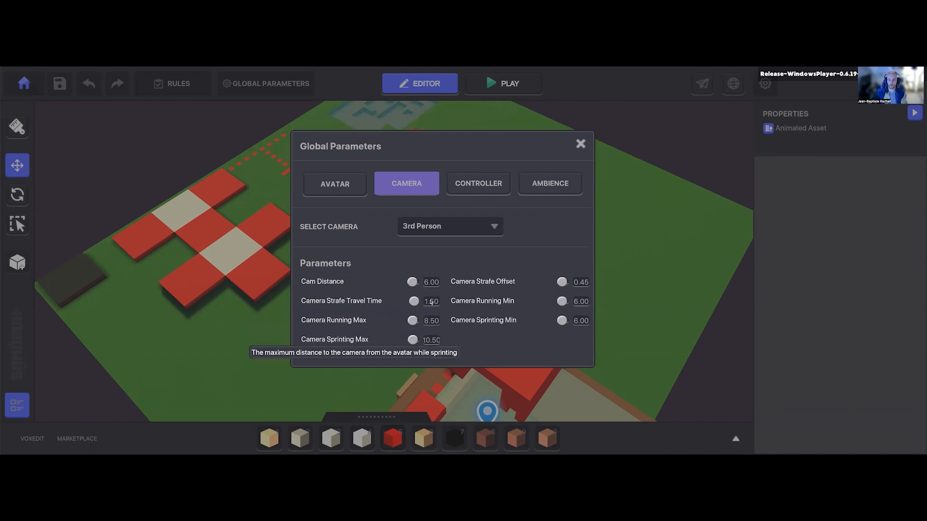
left_click(464, 233)
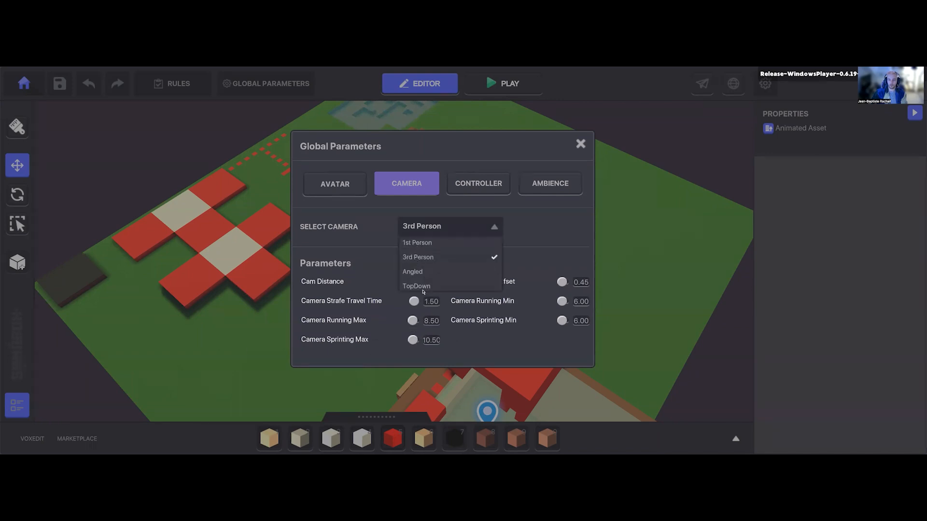
left_click(529, 234)
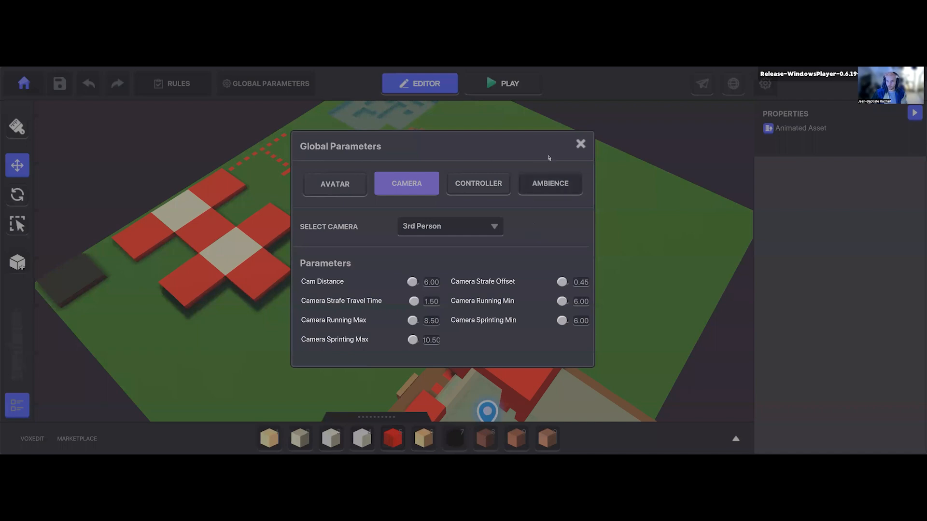
left_click(581, 144)
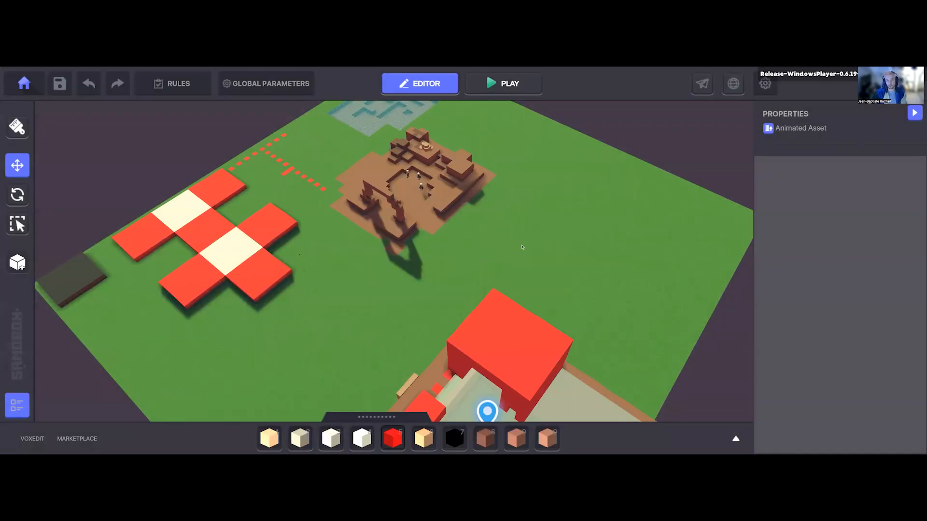